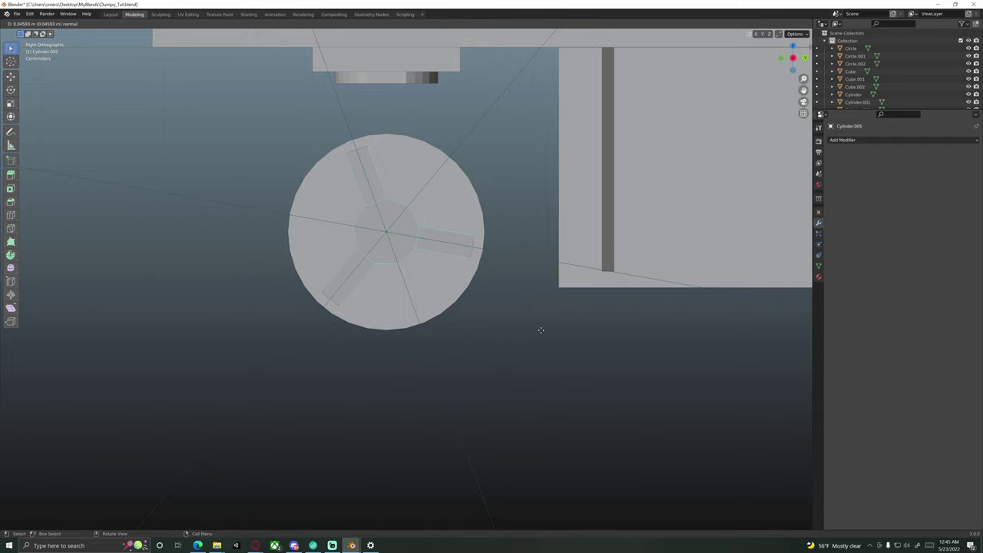
Step: Extrude the wheel's hub and three spokes about 0.046 m along their normals
left_click(541, 330)
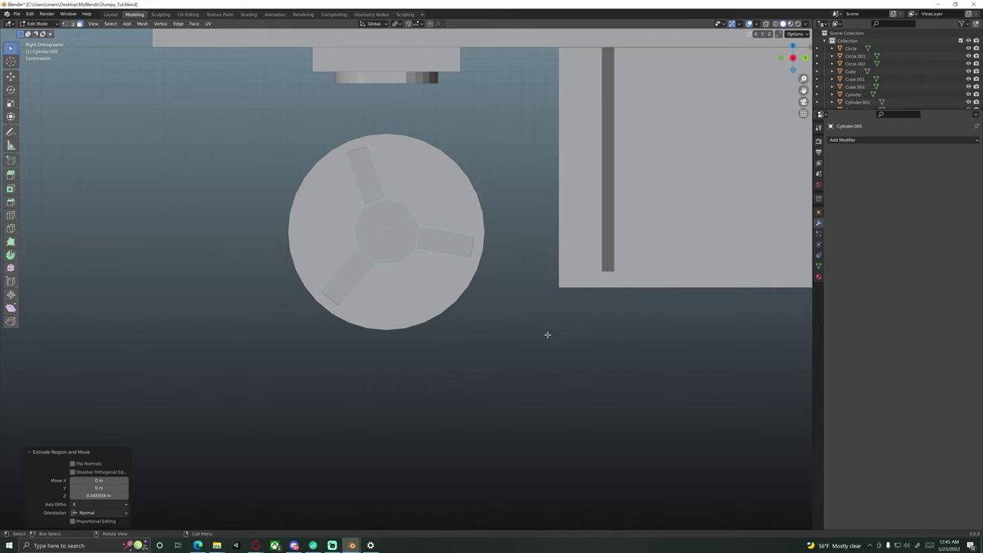
middle_click_drag(514, 326, 421, 295)
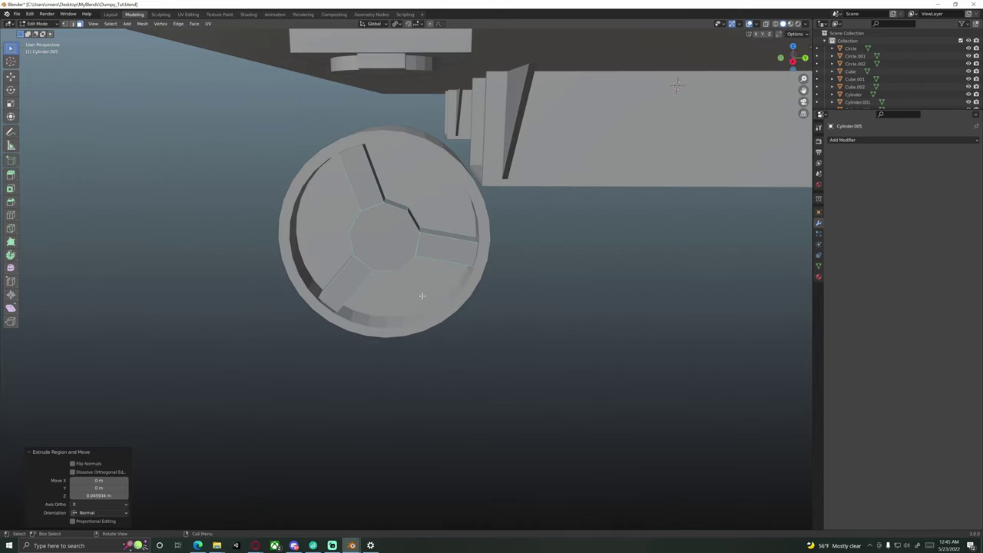
key("KP_3")
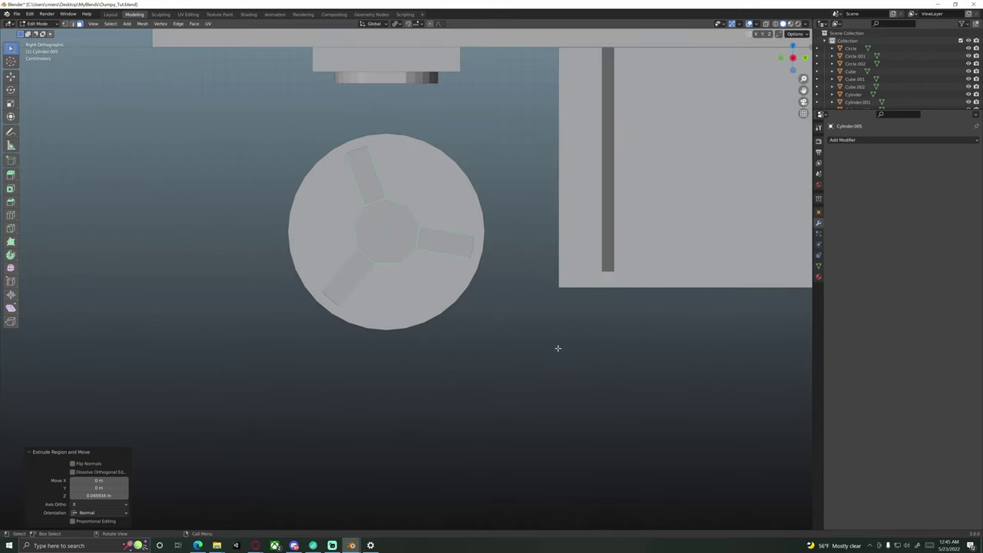
Step: Try to scale down the outer ends of the three spokes uniformly on all axes
key("s")
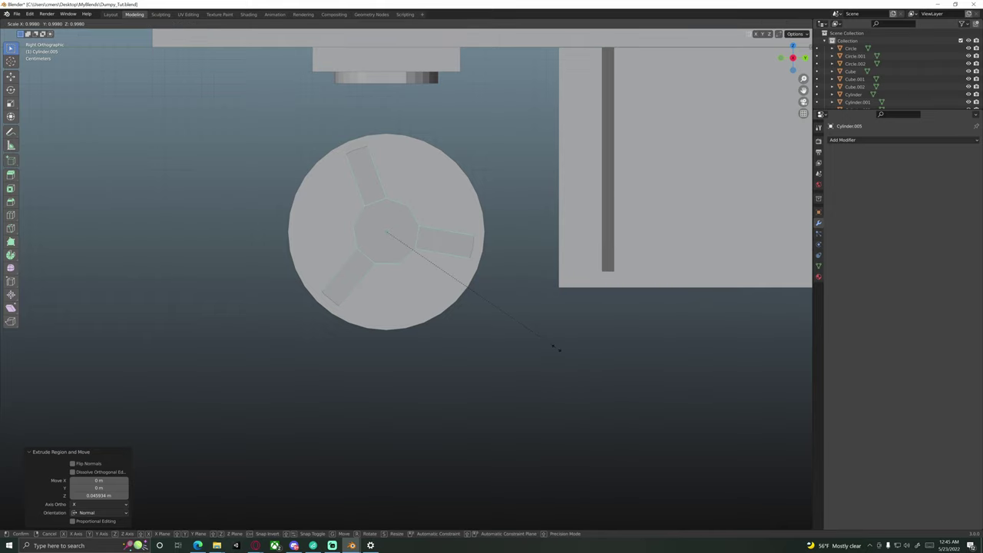
key("Escape")
middle_click_drag(461, 266, 421, 206)
scroll(432, 215, "up", 8)
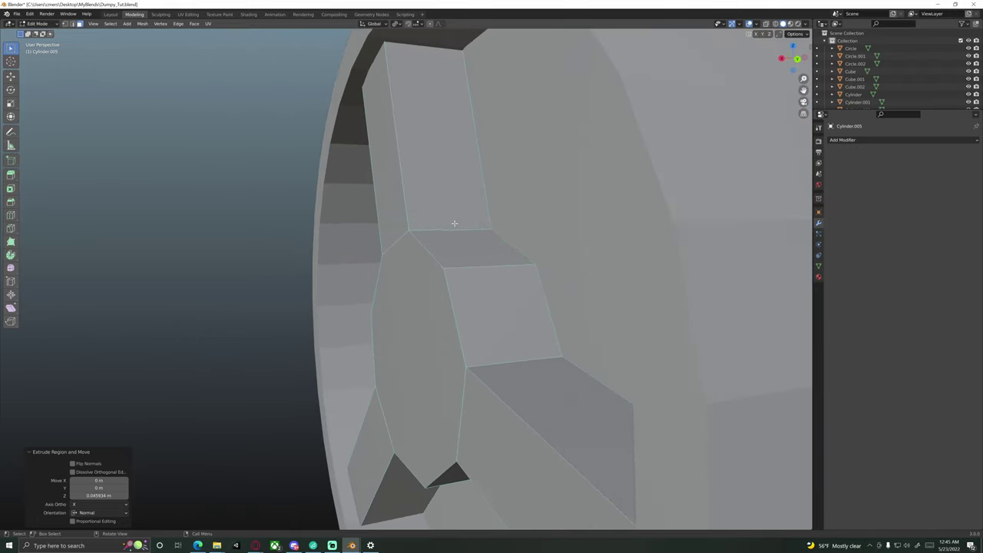
scroll(475, 215, "up", 2)
scroll(483, 208, "down", 5)
middle_click_drag(487, 210, 492, 260)
scroll(508, 258, "up", 3)
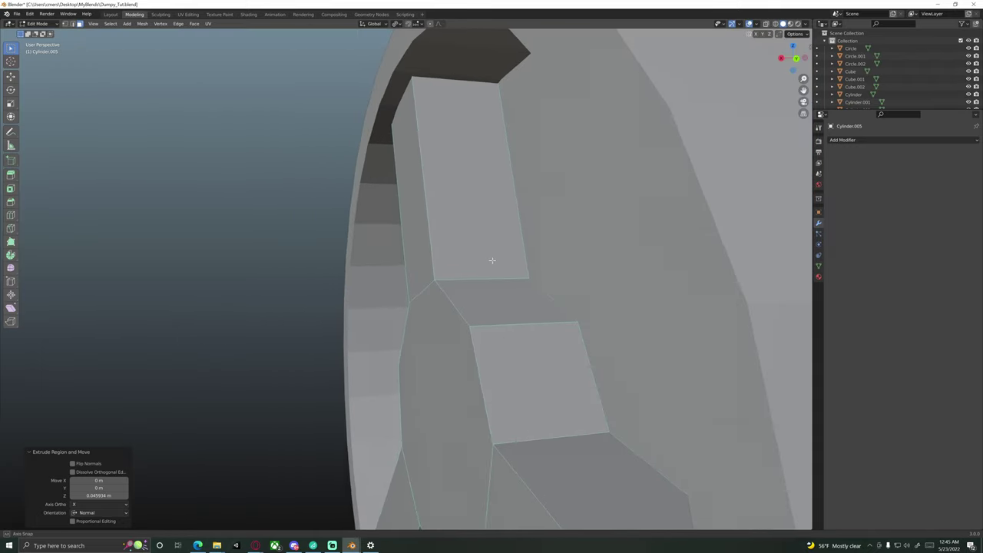
scroll(577, 345, "down", 6)
key("s")
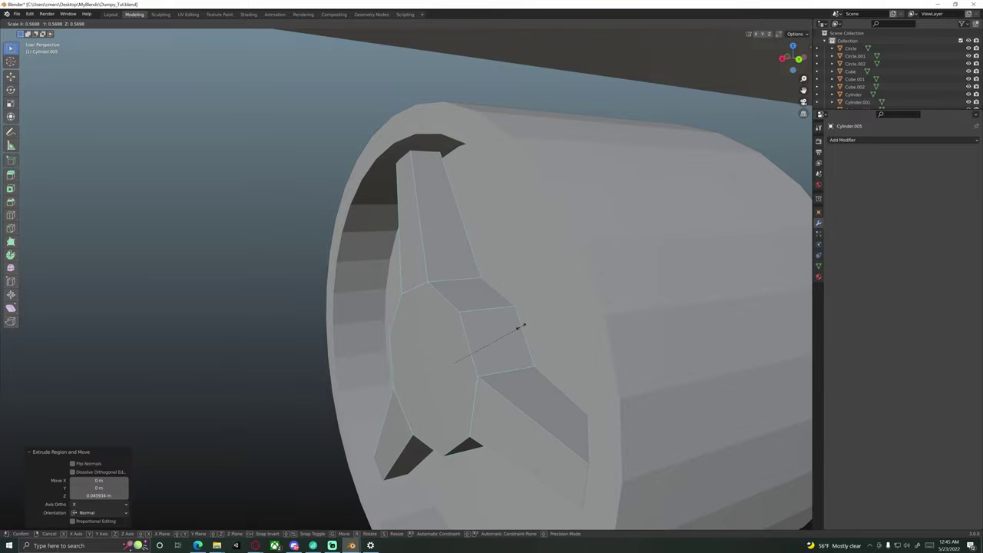
left_click(478, 325)
Step: Inspect the scaled spokes from several angles and undo the uniform scaling
middle_click_drag(479, 325, 156, 309)
scroll(156, 310, "down", 2)
middle_click_drag(505, 355, 604, 318)
scroll(359, 304, "up", 3)
scroll(528, 294, "up", 4)
scroll(525, 281, "down", 3)
scroll(412, 318, "down", 3)
mouse_move(412, 318)
middle_mouse_down()
mouse_move(404, 318)
mouse_move(422, 319)
mouse_move(358, 320)
mouse_move(352, 333)
mouse_move(444, 313)
middle_mouse_up()
key("z")
left_click(366, 320)
key("z")
left_click(404, 325)
key("ctrl+z")
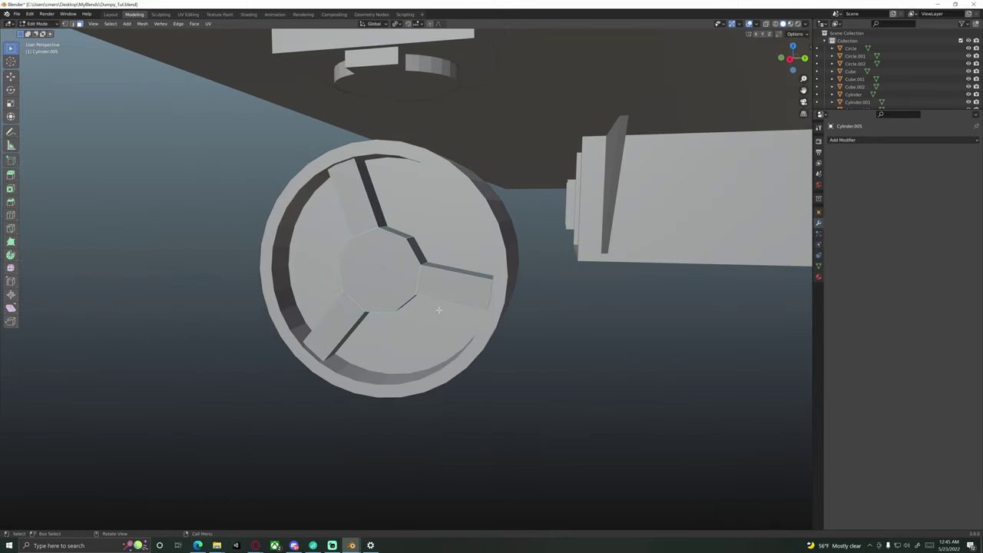
Step: Scale the outer ends of the three spokes to 0.2 on Y and Z, with global X locked
middle_click_drag(488, 333, 485, 335)
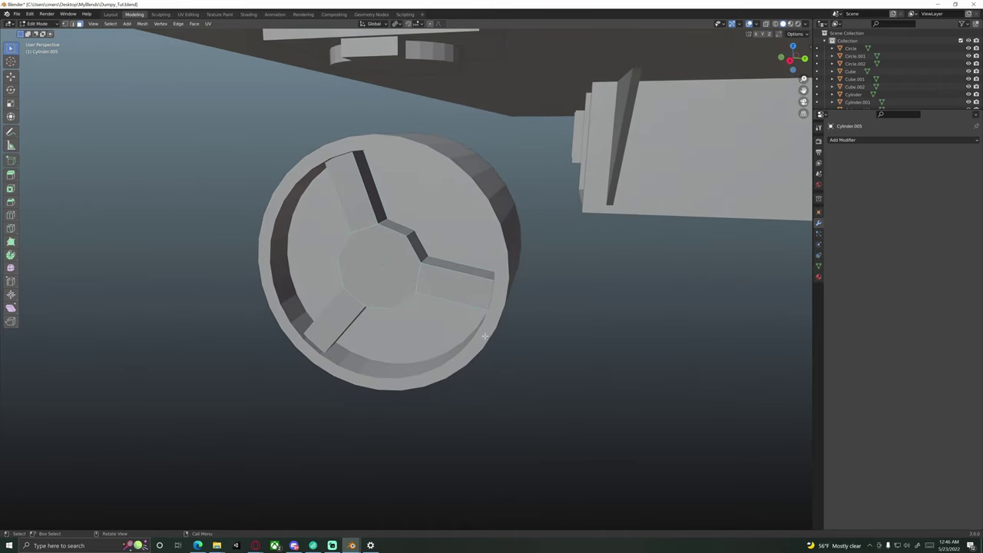
key("s")
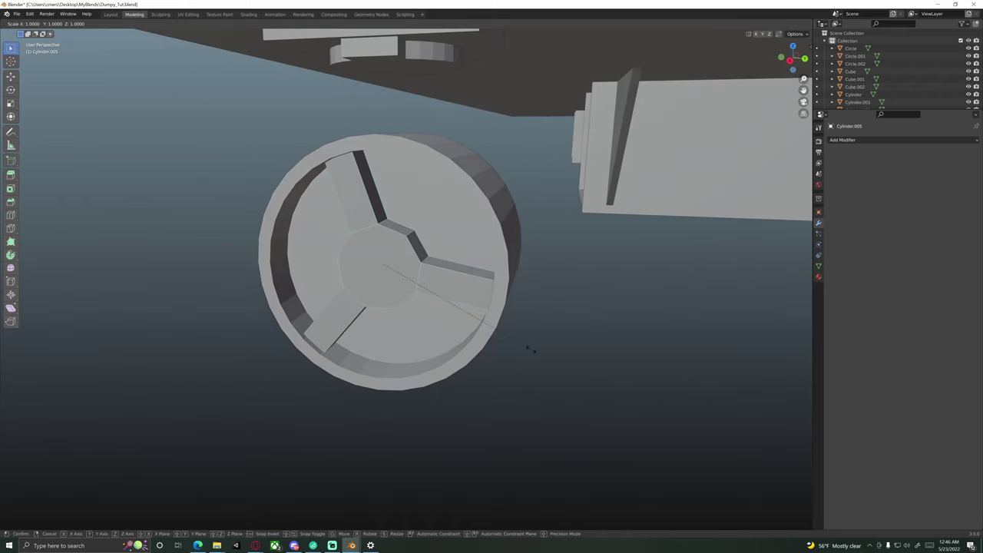
key("shift+x")
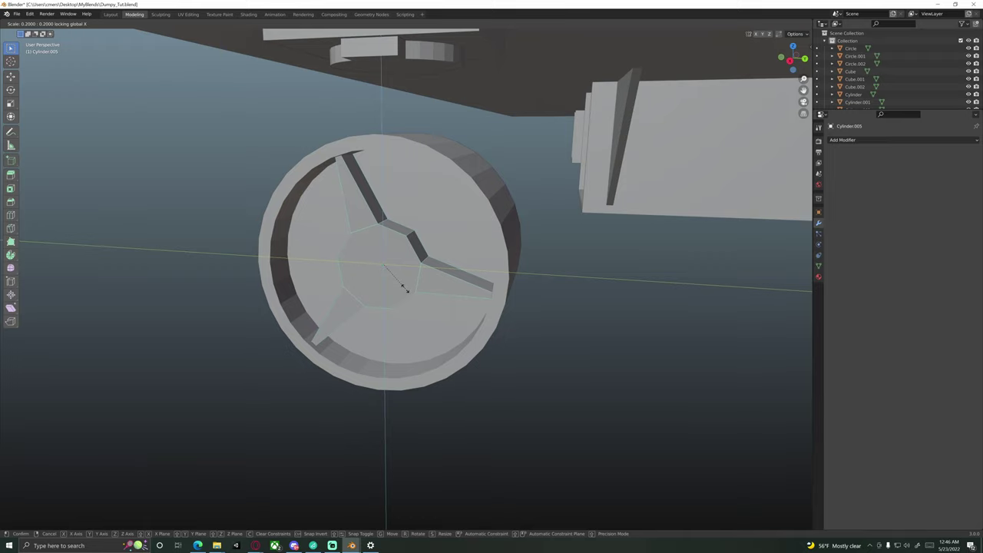
left_click(404, 288)
Step: In wireframe and edge selection mode, move the outward-facing end edges of the three spokes -0.009 m along X to taper them
middle_click_drag(406, 285, 389, 274)
scroll(428, 329, "up", 4)
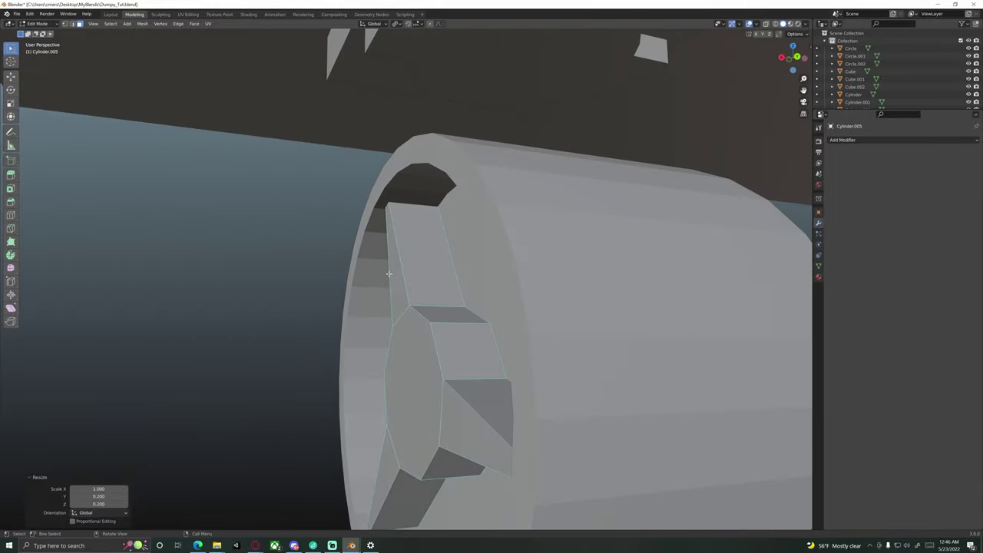
scroll(379, 223, "up", 3)
middle_click_drag(377, 222, 415, 281, "shift")
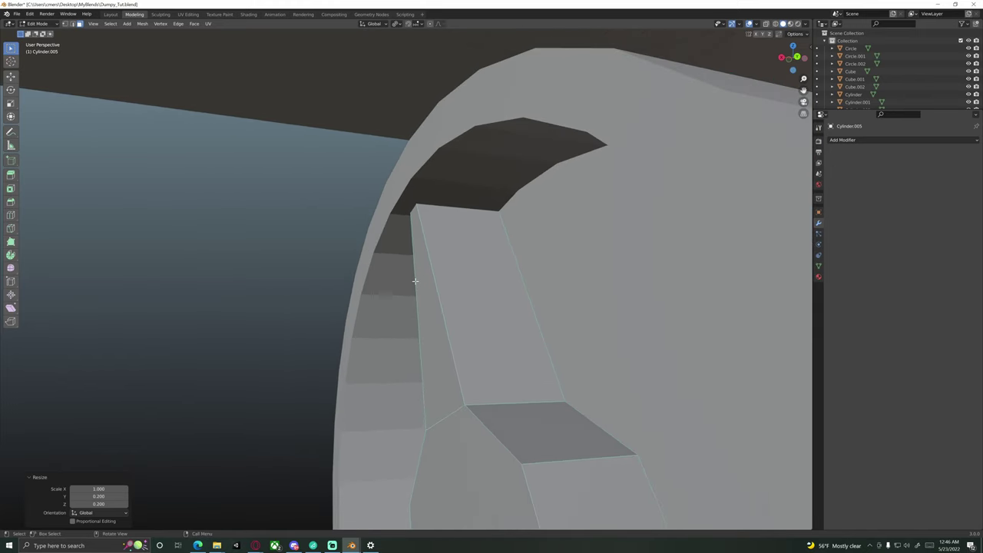
key("z")
left_click(413, 229)
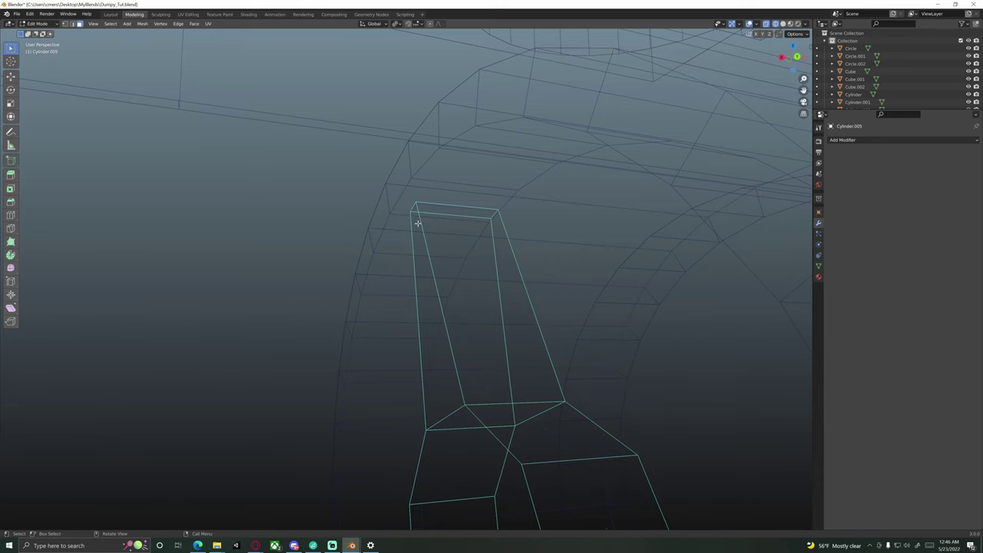
scroll(422, 260, "down", 1)
key("2")
middle_click_drag(428, 264, 456, 200)
scroll(399, 230, "up", 3)
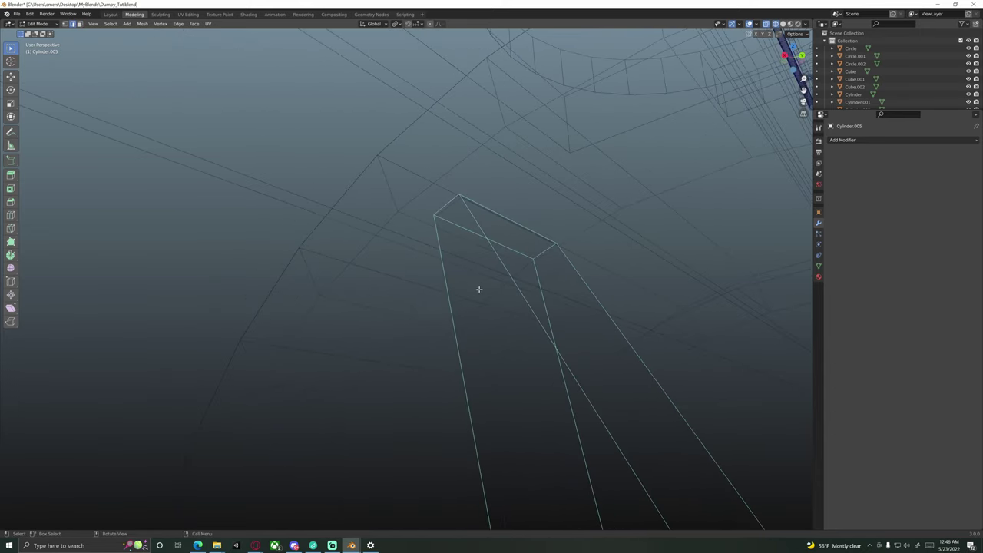
scroll(478, 299, "down", 8)
middle_click_drag(466, 346, 531, 253, "shift")
scroll(468, 252, "up", 3)
scroll(472, 246, "up", 5)
scroll(510, 238, "down", 4)
scroll(530, 252, "up", 4)
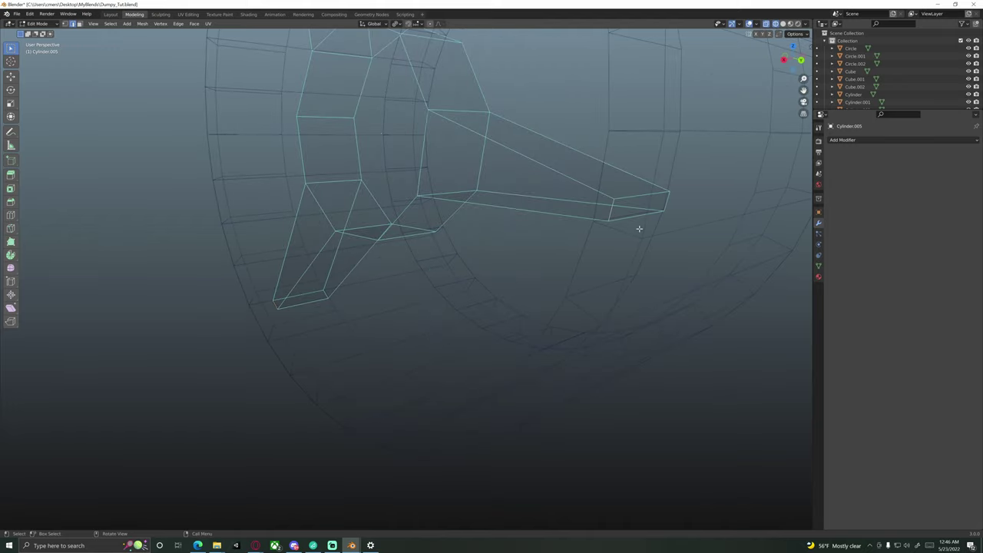
key("KP_1")
middle_click_drag(537, 233, 543, 254, "shift")
scroll(542, 251, "down", 2)
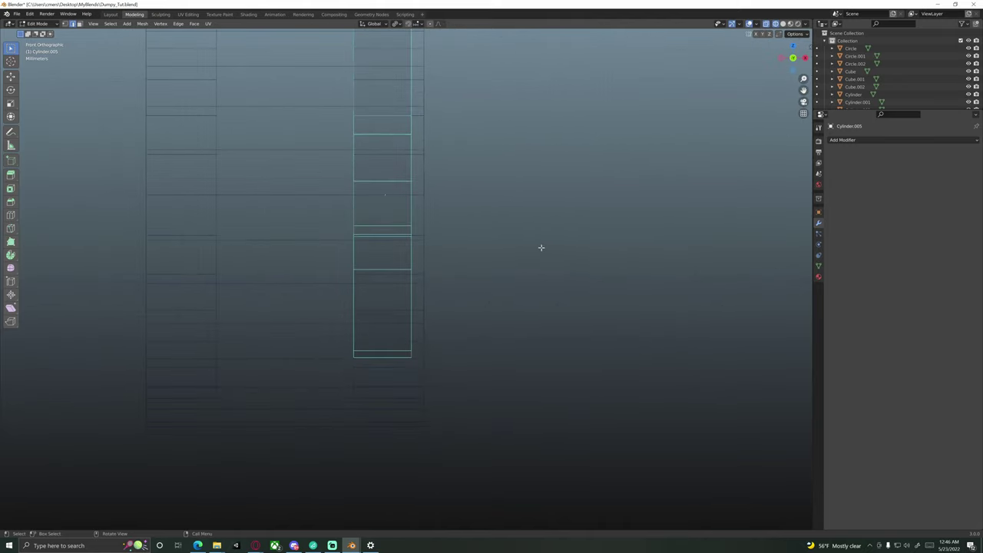
key("g")
key("x")
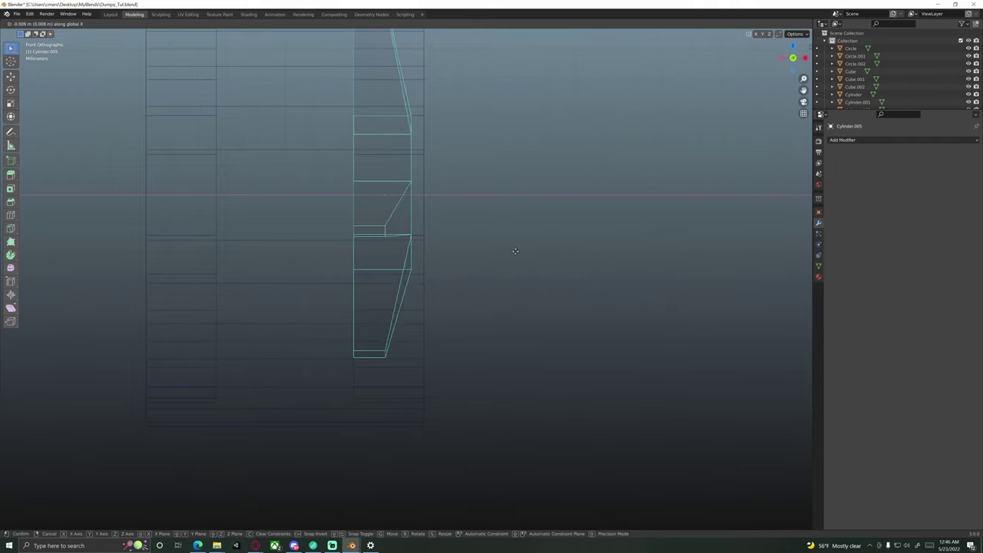
left_click(514, 253)
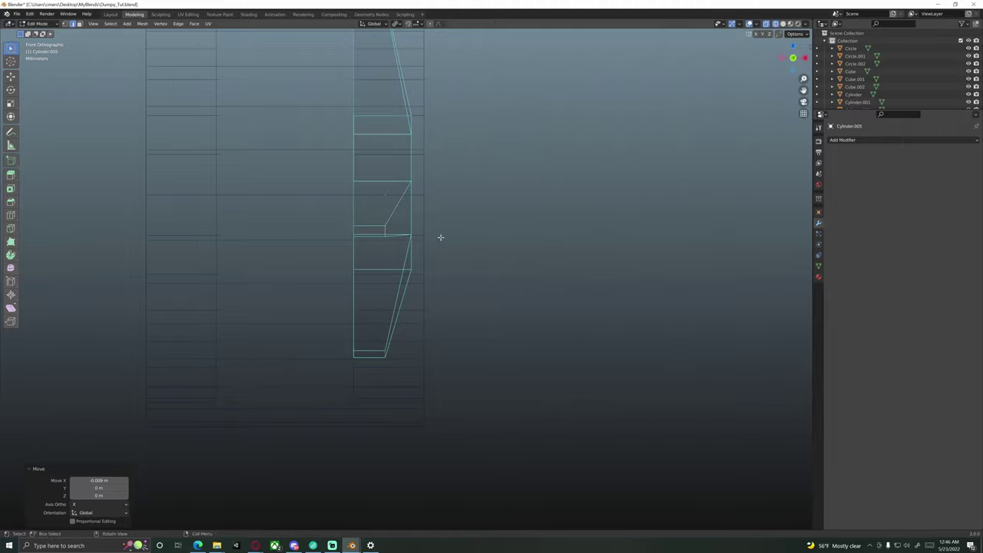
Step: Return to solid shading and leave Edit Mode for the tapered spoke piece
mouse_move(439, 235)
middle_mouse_down()
mouse_move(391, 233)
mouse_move(446, 240)
mouse_move(331, 249)
mouse_move(430, 244)
mouse_move(426, 264)
mouse_move(461, 272)
mouse_move(479, 261)
mouse_move(584, 279)
mouse_move(523, 254)
mouse_move(528, 245)
mouse_move(452, 269)
middle_mouse_up()
key("z")
left_click(481, 241)
key("Tab")
scroll(528, 244, "down", 3)
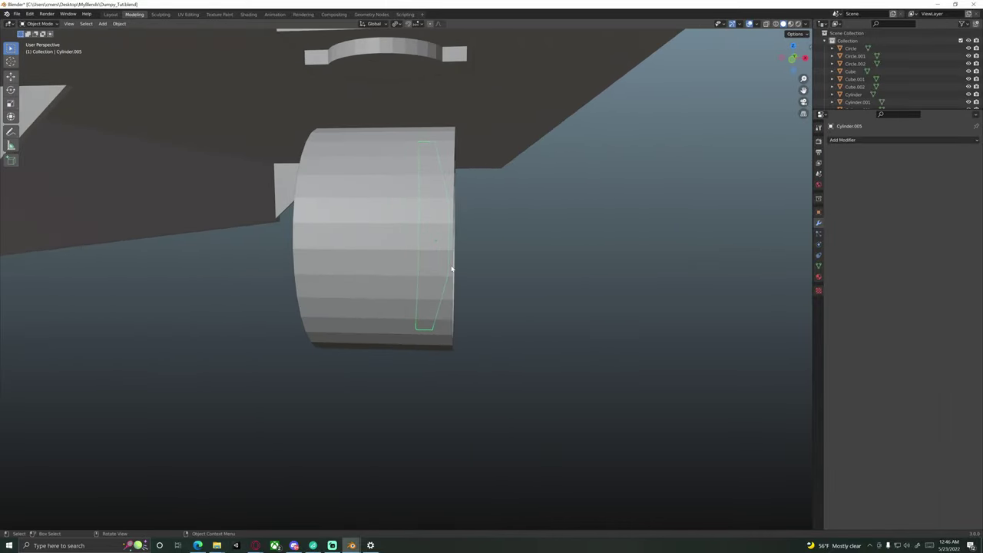
Step: Duplicate the spoke piece and rotate the copy -180° about the global Y axis in front view
key("KP_1")
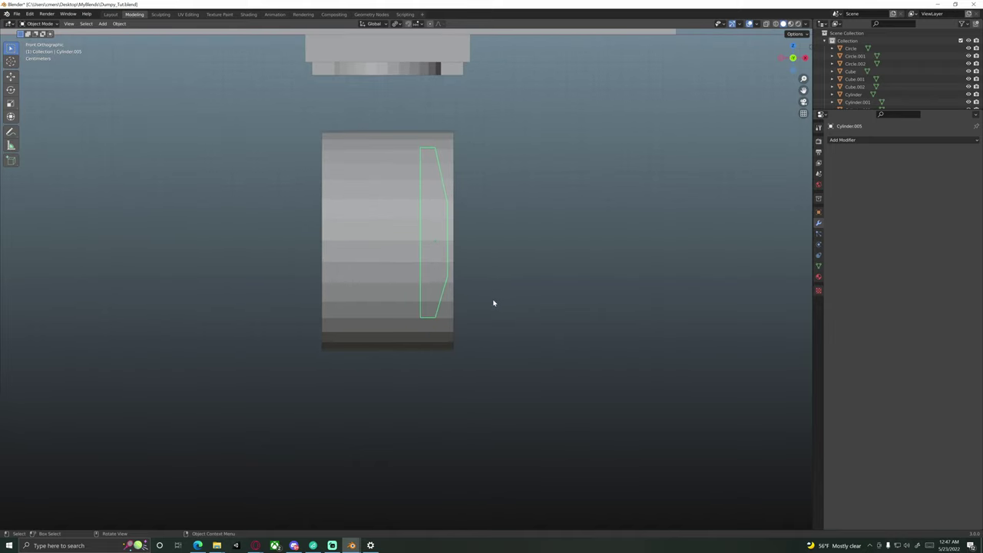
key("shift+d")
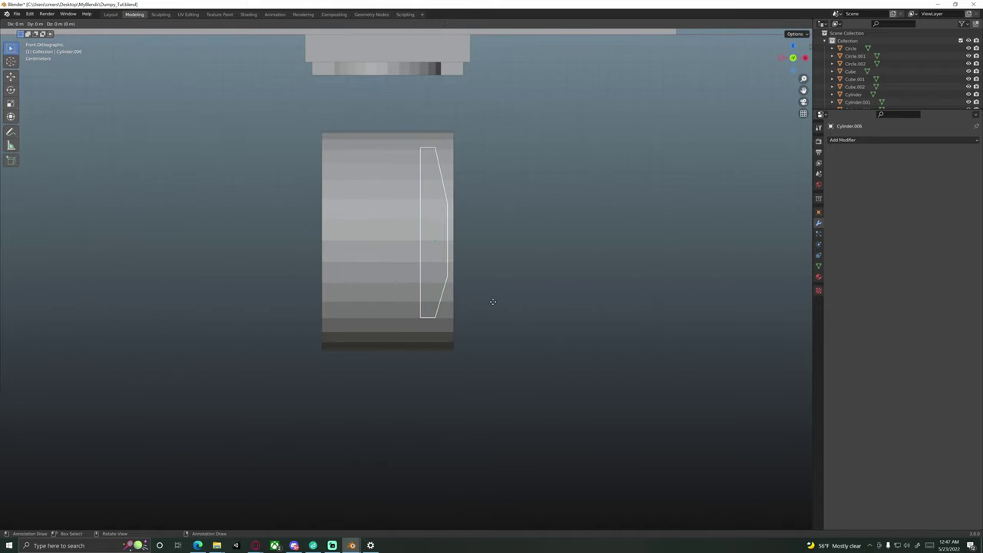
key("y")
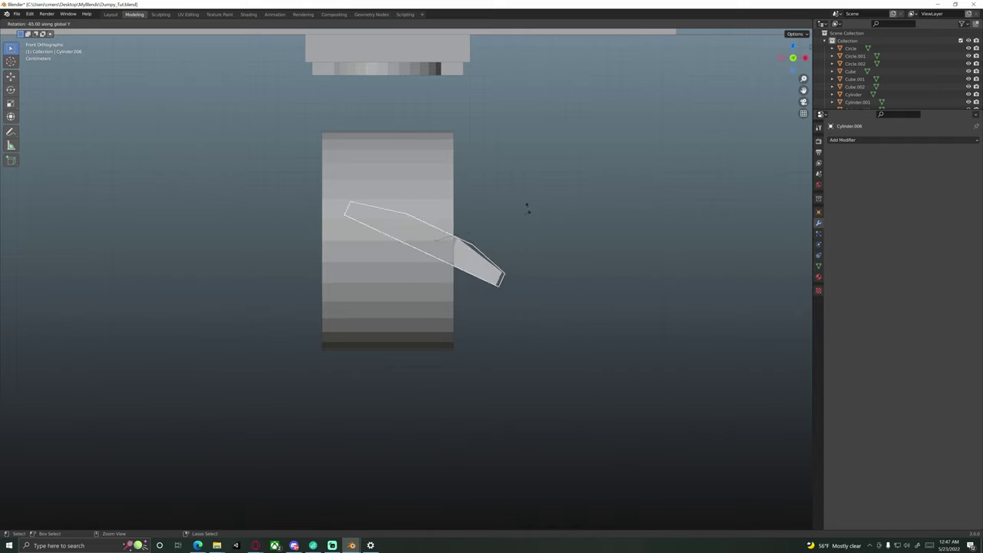
left_click(347, 150)
Step: Move the duplicated spoke piece -0.07 m along X to the opposite side of the wheel
key("g")
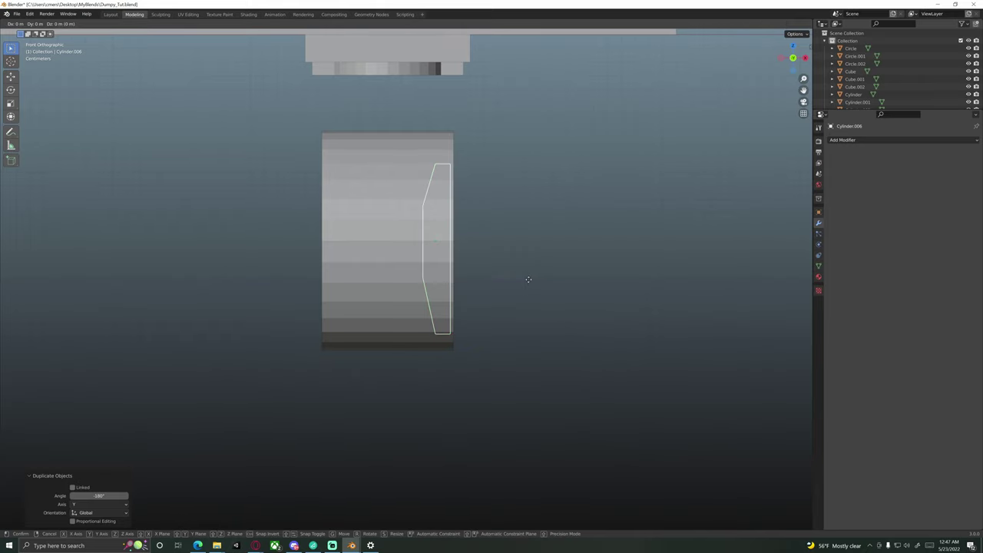
key("x")
left_click(431, 281)
Step: Using wireframe, nudge the duplicated spoke piece about 0.0008 m along X against the recess face, and restore solid shading
key("shift+z")
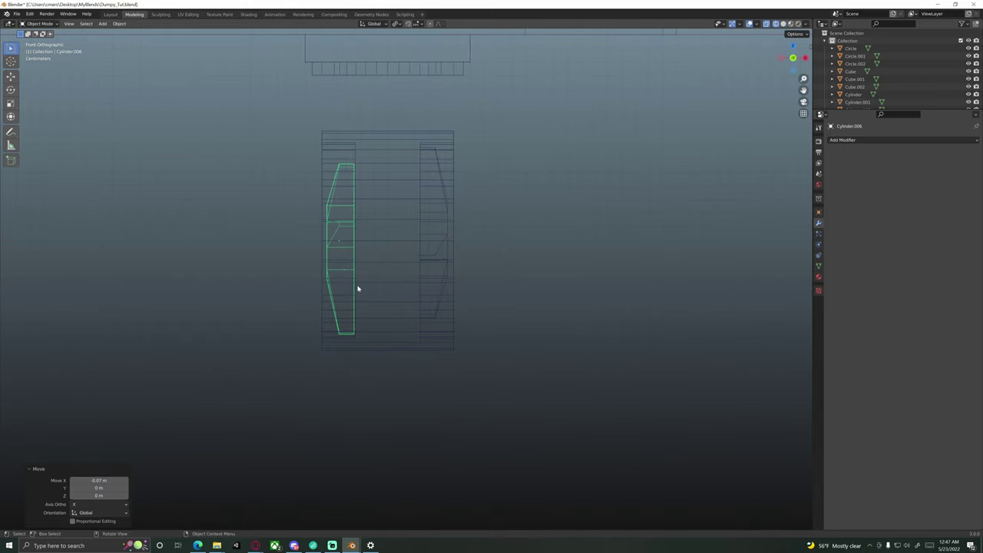
scroll(428, 281, "up", 7)
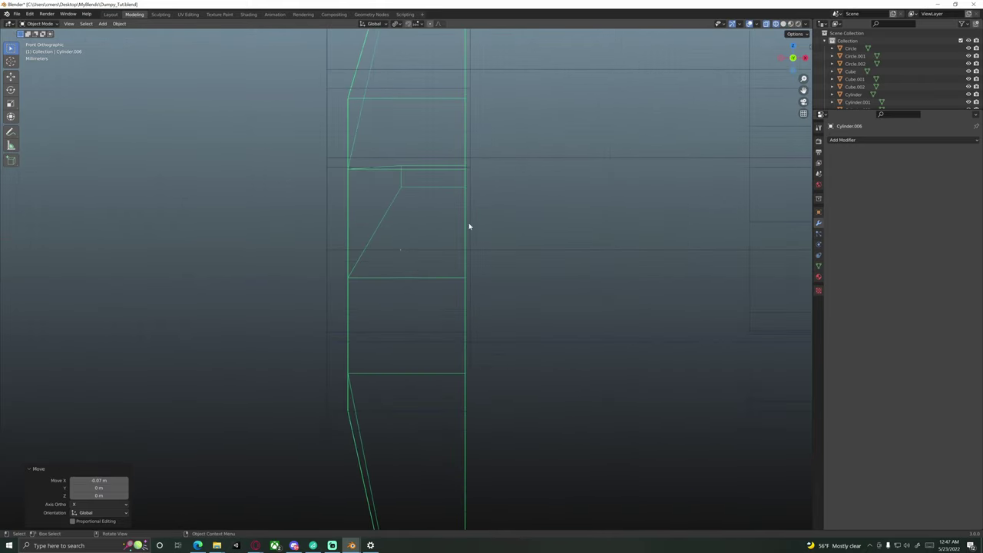
scroll(461, 261, "up", 2)
key("g")
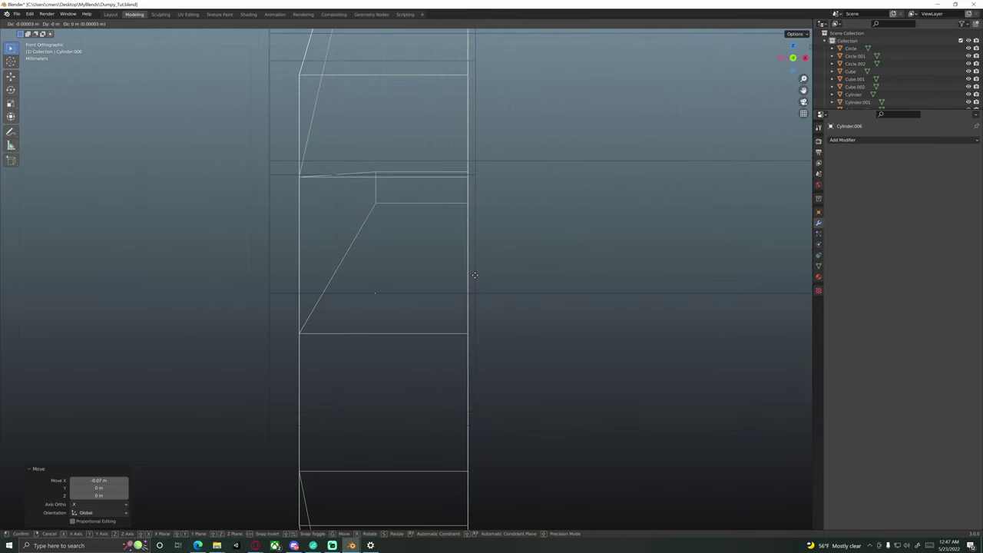
key("x")
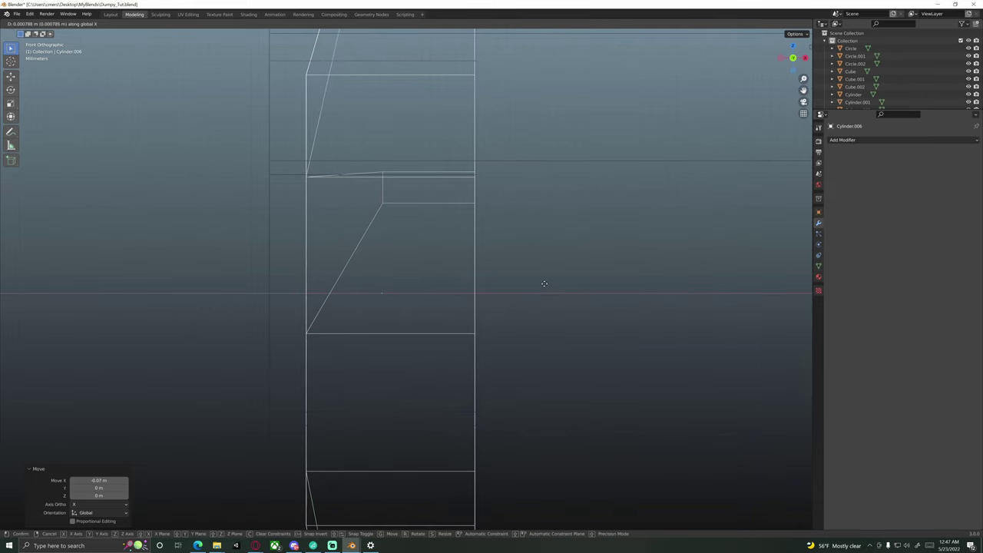
left_click(546, 283)
scroll(500, 281, "down", 2)
scroll(496, 283, "down", 4)
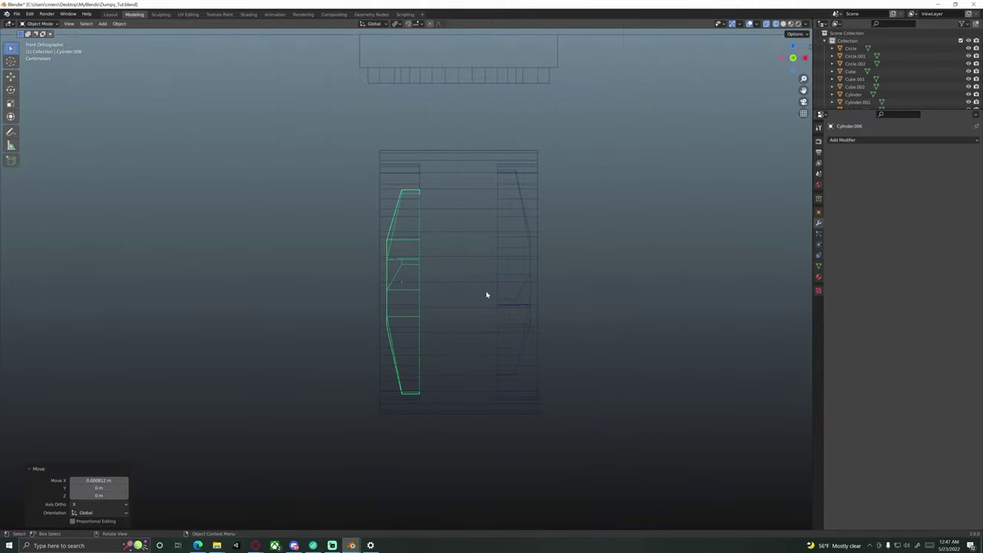
middle_click_drag(486, 295, 466, 254, "shift")
key("z")
left_click(526, 262)
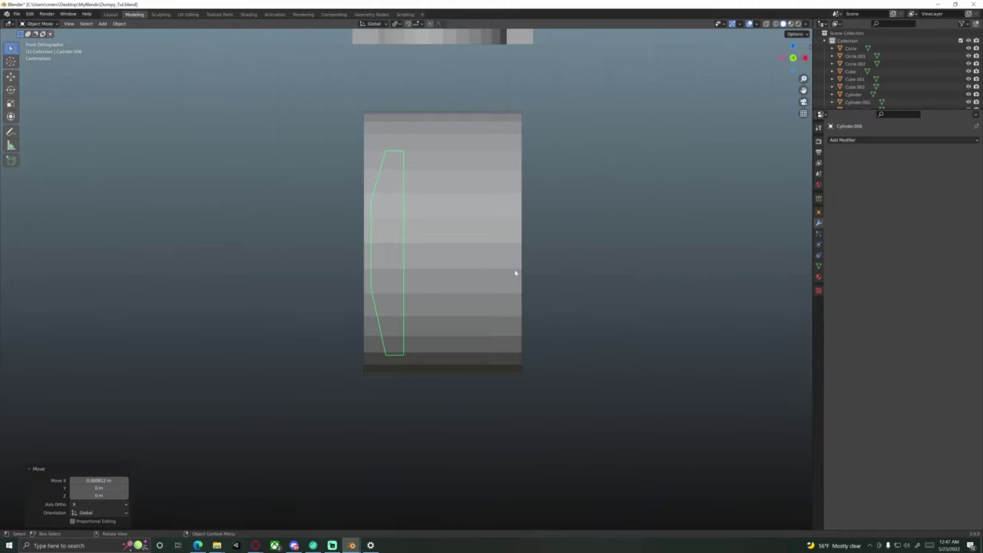
Step: Rotate the duplicated spoke piece 20° about the global X axis in right view
mouse_move(526, 262)
middle_mouse_down()
mouse_move(340, 242)
mouse_move(454, 263)
middle_mouse_up()
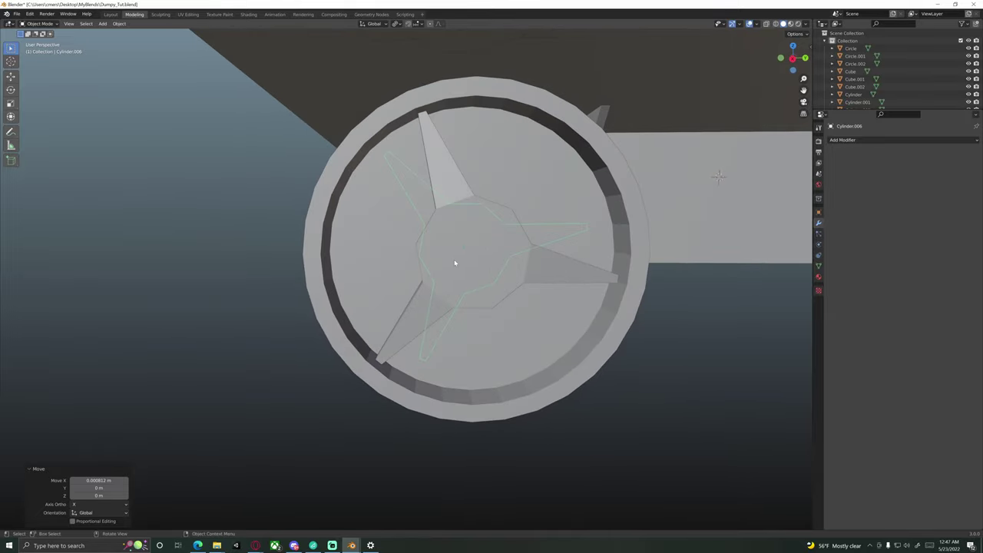
key("KP_3")
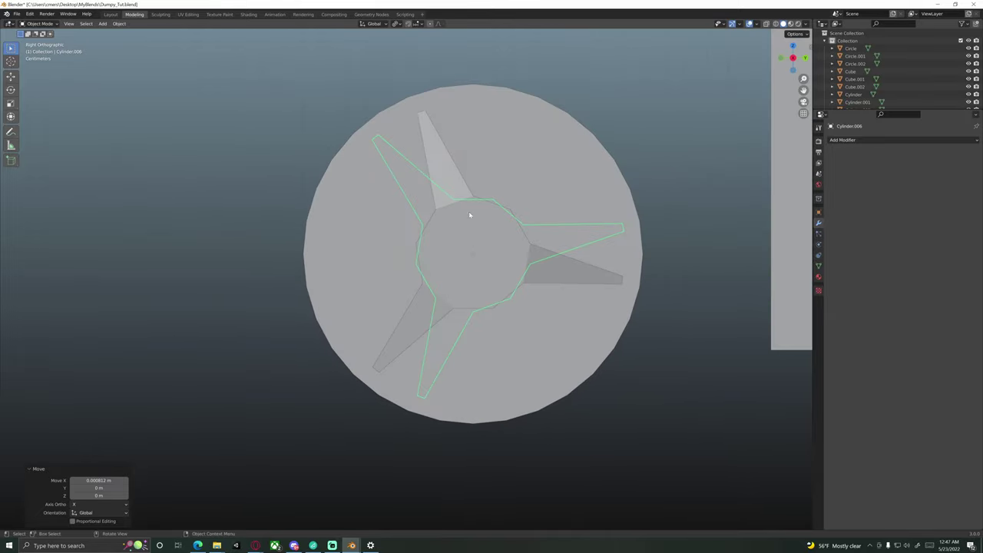
middle_click_drag(542, 265, 486, 272, "shift")
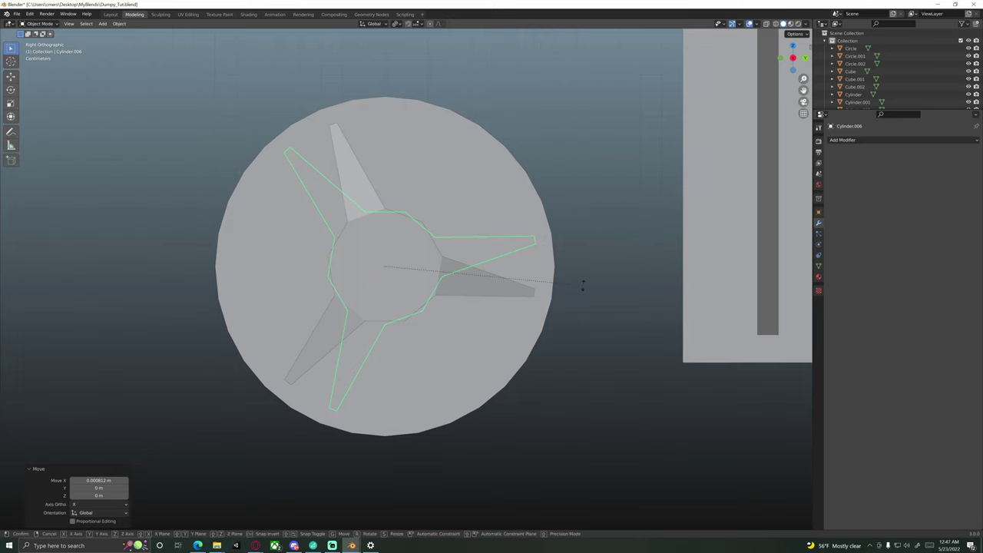
key("r")
key("x")
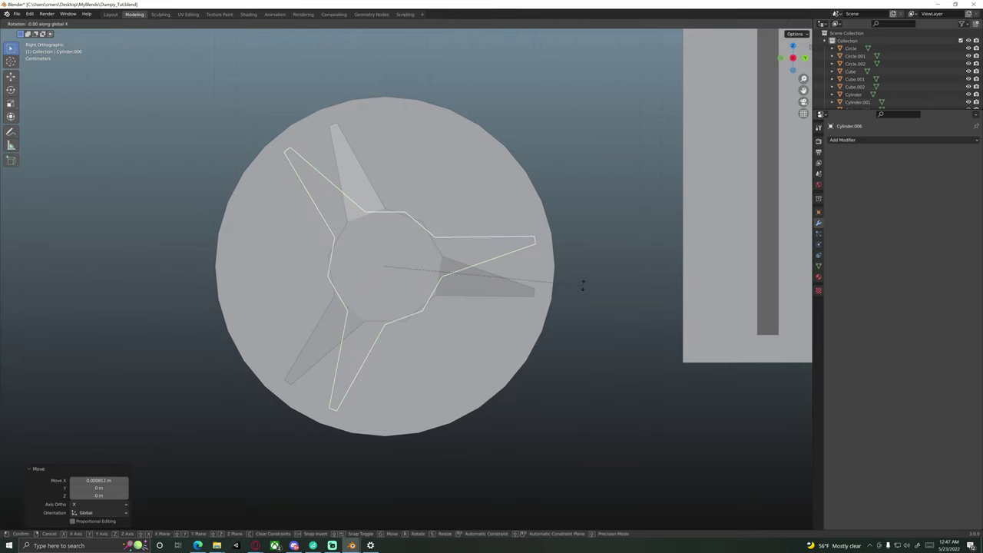
left_click(552, 347)
scroll(464, 283, "down", 3)
middle_click_drag(438, 279, 468, 275)
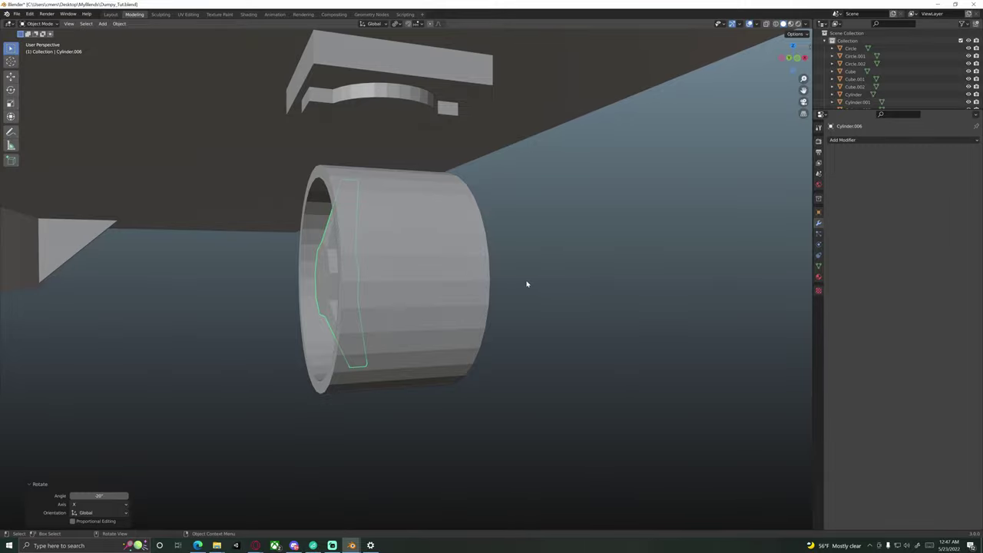
Step: Open the swivel ring above the wheel for mesh editing and set the transform pivot point to Active Element
key("Tab")
key("Tab")
middle_click_drag(527, 286, 447, 285)
left_click(481, 199)
key("Tab")
key("KP_1")
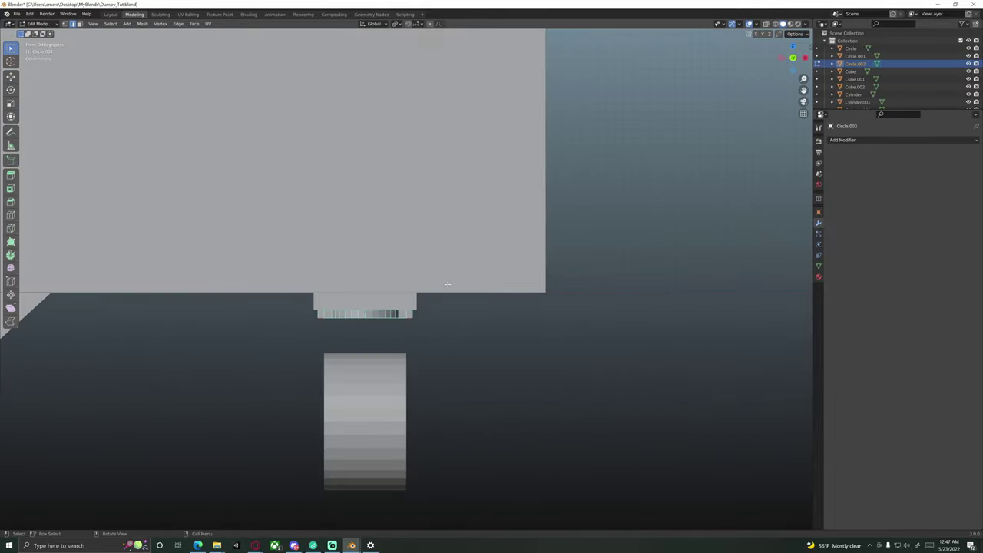
middle_click_drag(406, 344, 433, 234, "shift")
scroll(445, 254, "up", 3)
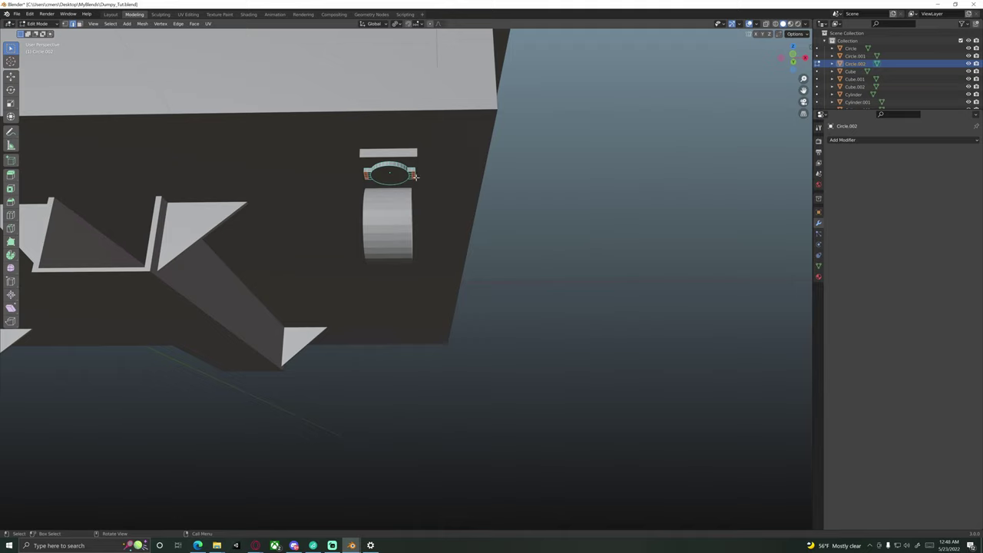
left_click(396, 23)
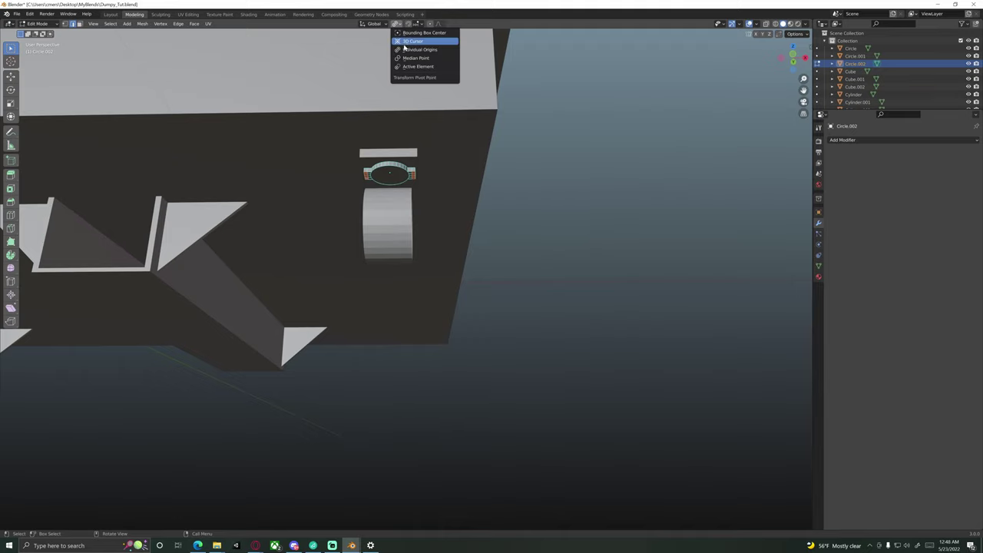
left_click(415, 65)
Step: Extrude the two selected tab faces of the swivel ring 0.13 m down along both sides of the wheel in front view
key("KP_1")
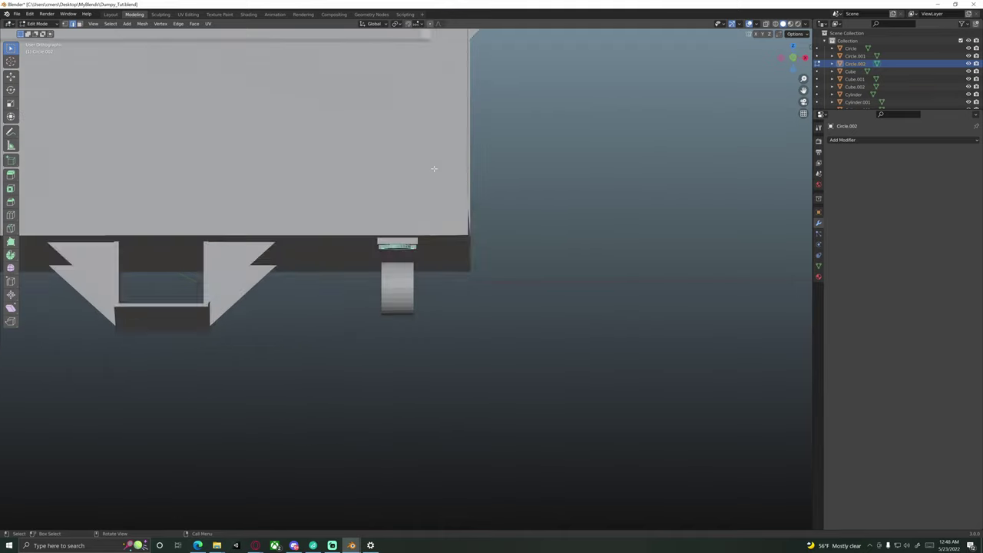
scroll(430, 223, "up", 5)
middle_click_drag(422, 279, 427, 231, "shift")
scroll(430, 232, "up", 3)
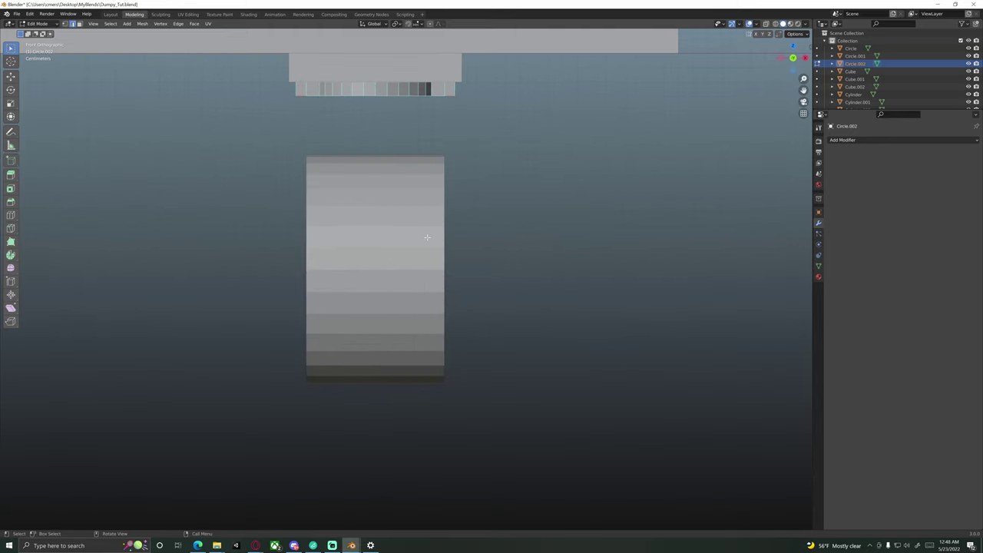
key("e")
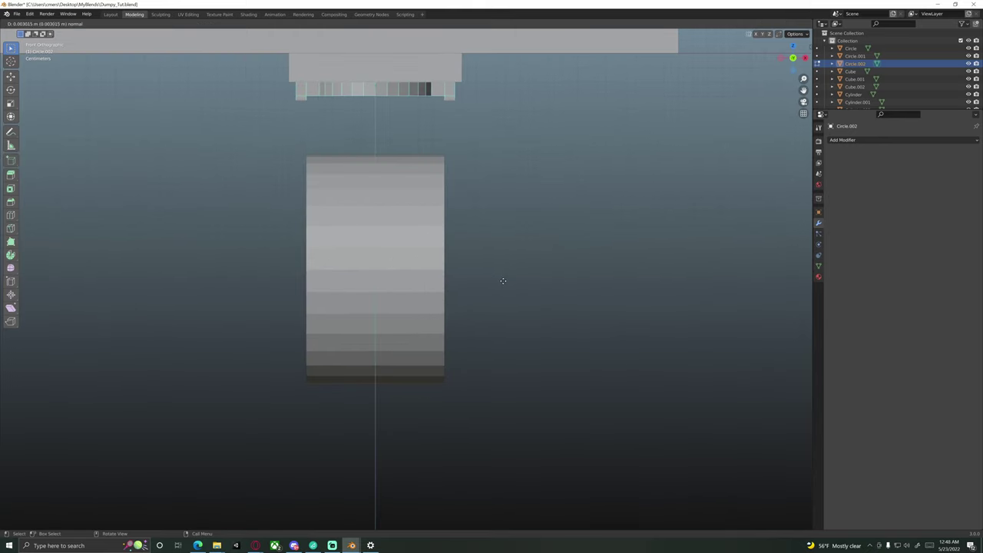
left_click(510, 468)
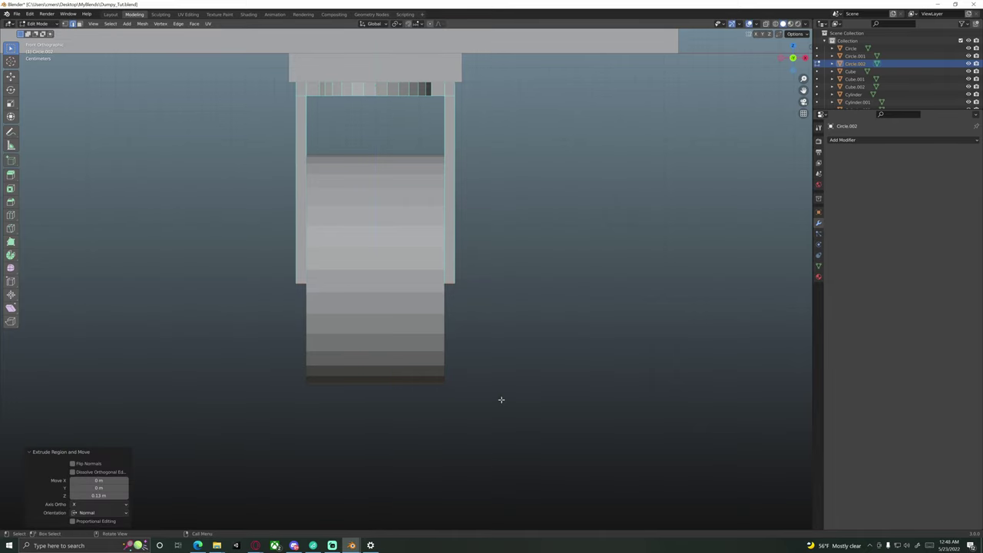
Step: Lower the ends of the two fork legs by moving them -0.01 m along Z in right view
key("KP_3")
middle_click_drag(541, 309, 432, 287, "shift")
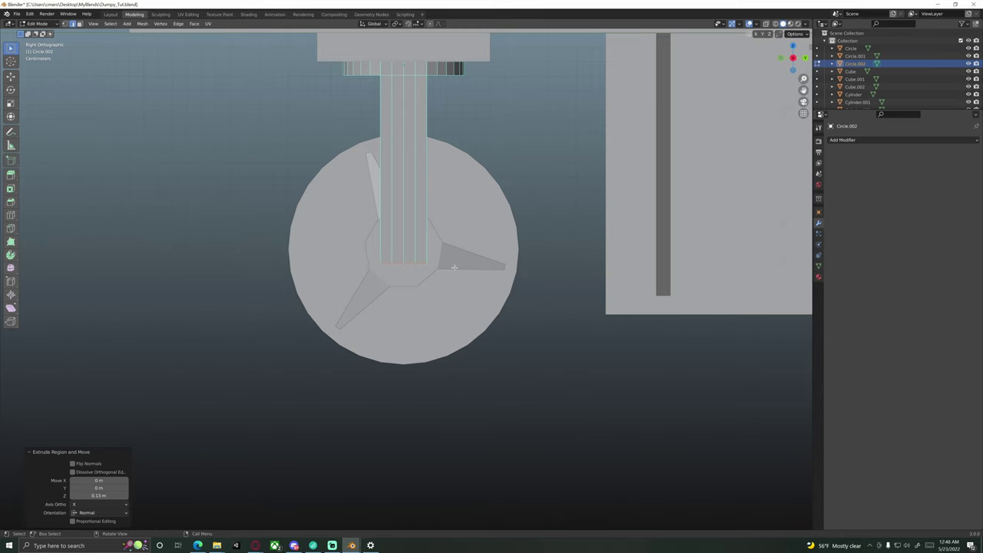
key("g")
key("z")
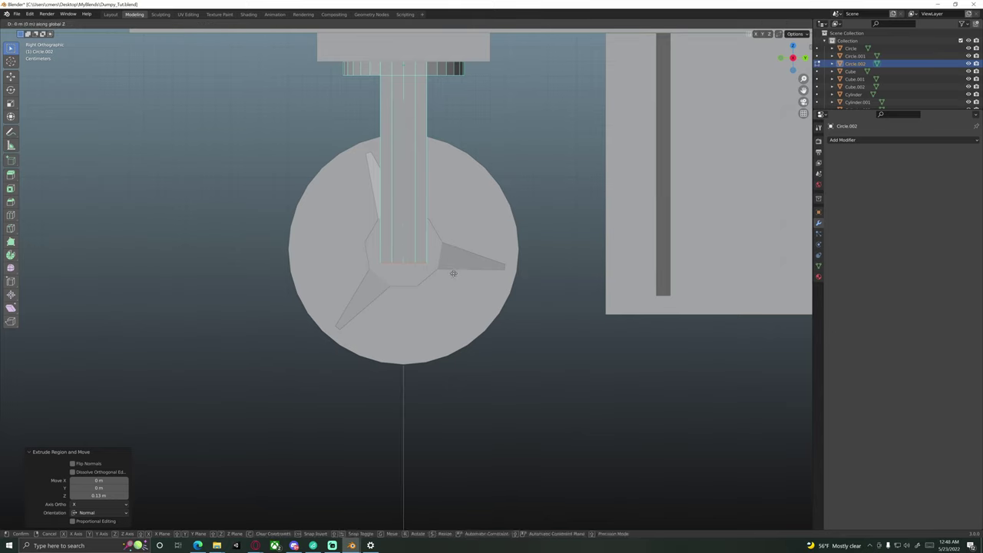
left_click(453, 274)
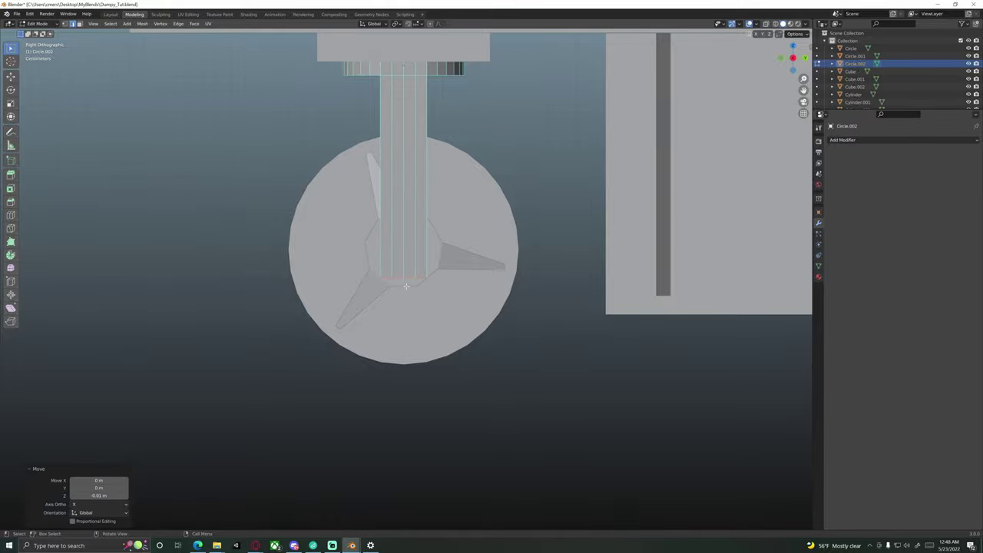
Step: In wireframe right view, select the outer corner vertices of the leg ends and raise them 0.006 m along Z
middle_click_drag(406, 286, 454, 261)
middle_click_drag(482, 251, 688, 282)
key("KP_3")
key("z")
left_click(379, 280)
key("1")
scroll(380, 284, "up", 3)
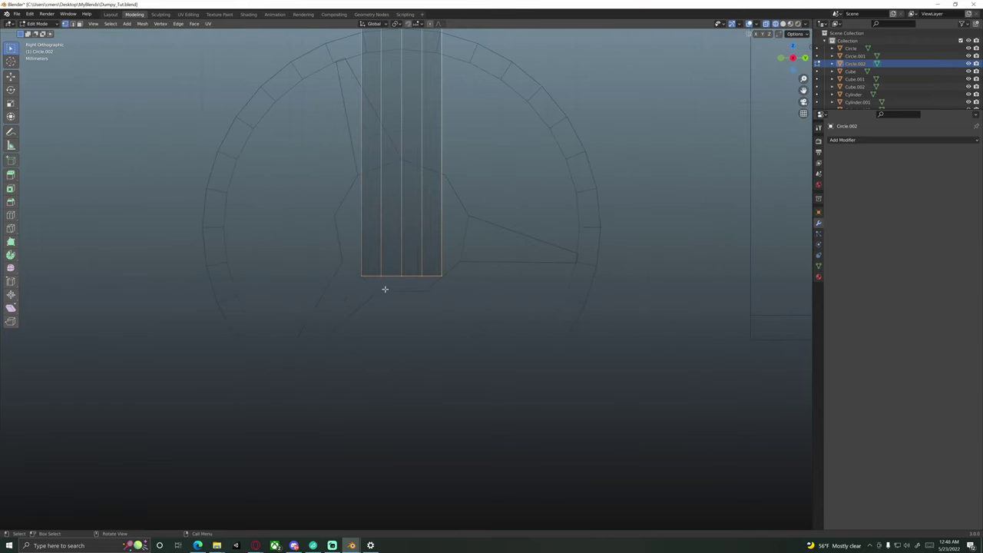
scroll(363, 283, "up", 1)
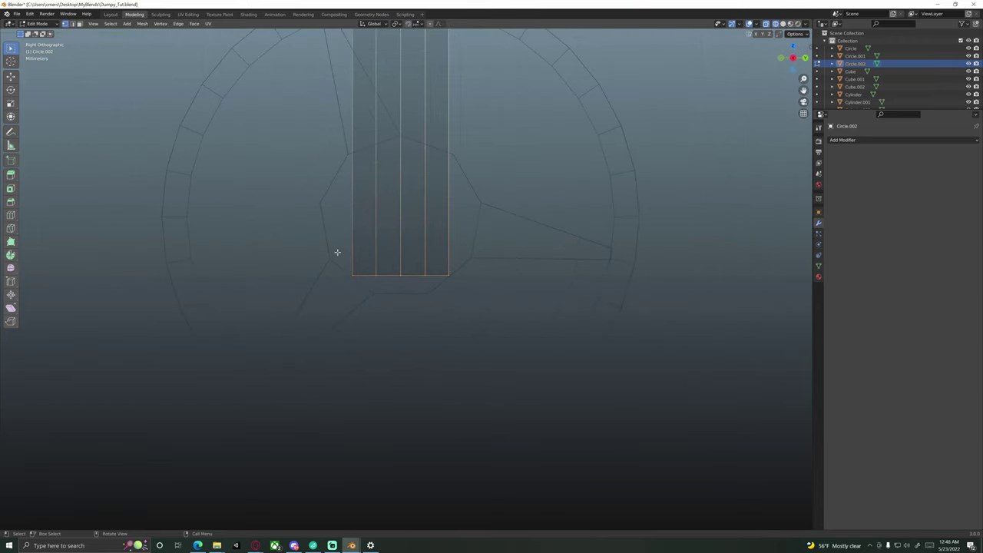
left_click_drag(339, 243, 366, 301)
key("g")
key("z")
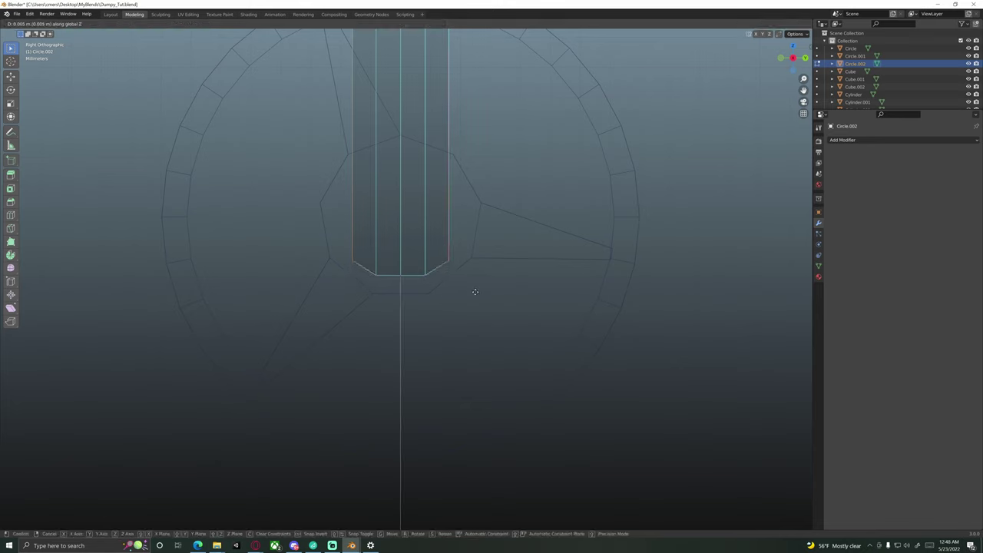
left_click(461, 291)
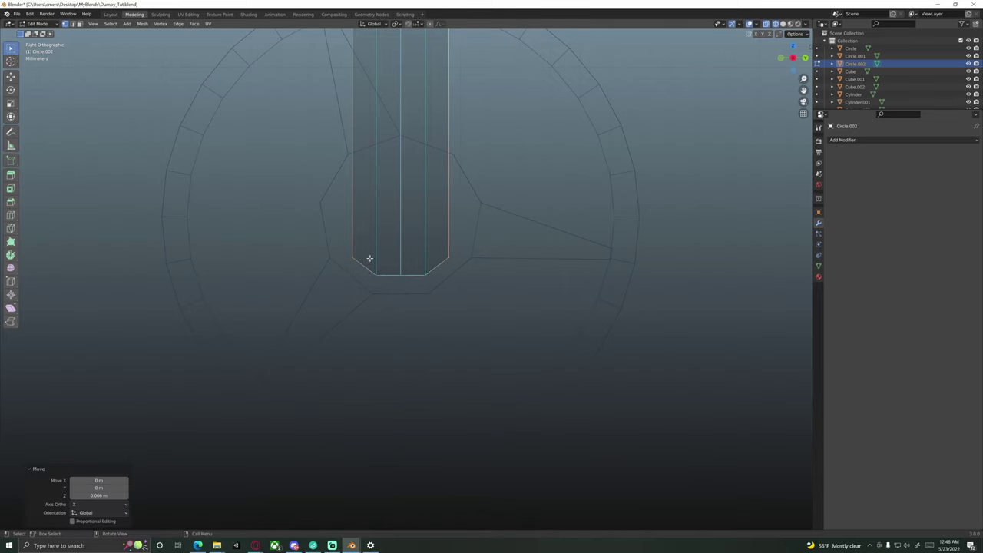
Step: Select the vertices next to the center line of the leg ends and raise them 0.001 m along Z
left_click_drag(369, 259, 386, 296)
left_click_drag(418, 259, 432, 298)
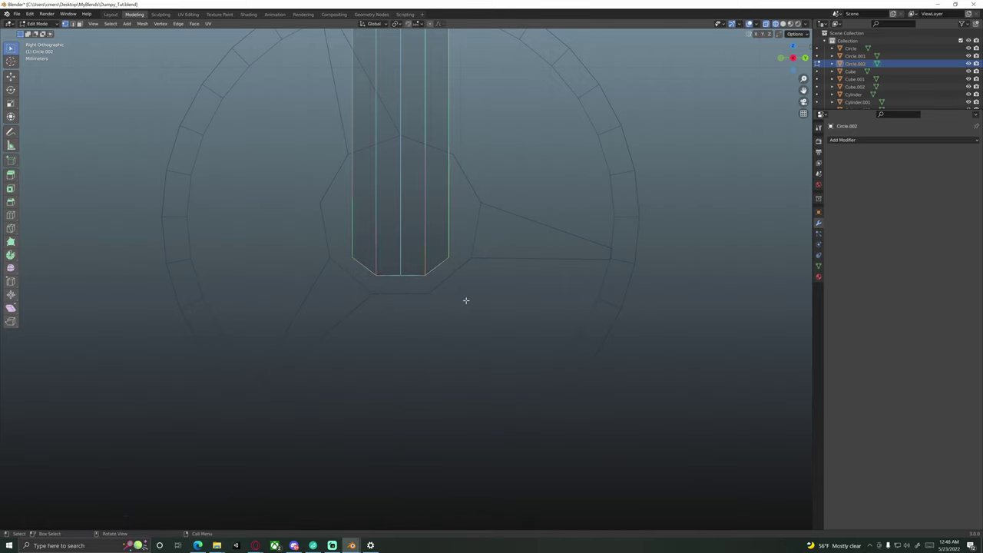
key("g")
key("z")
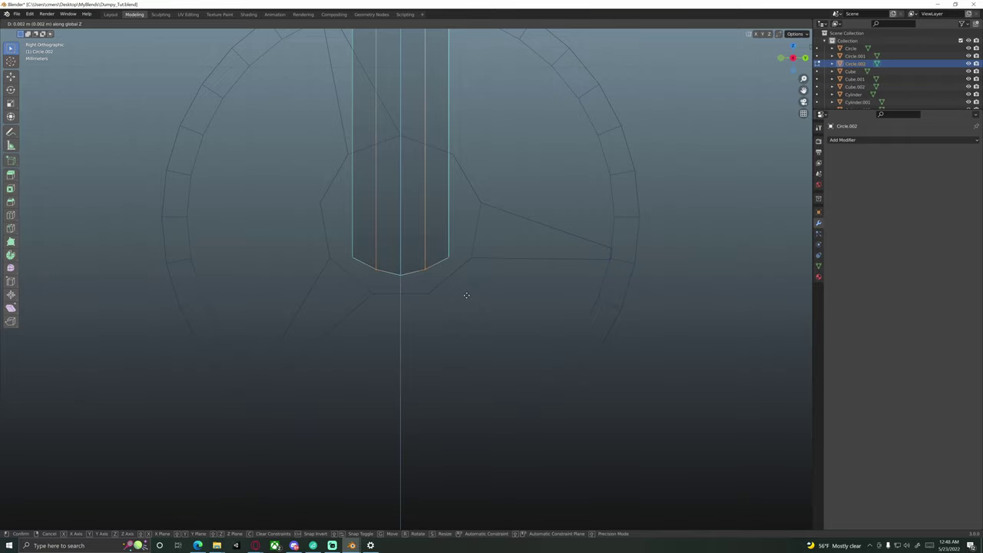
left_click(466, 298)
Step: Examine the rounded fork leg ends against the wheel hub in solid shading
scroll(440, 296, "down", 3)
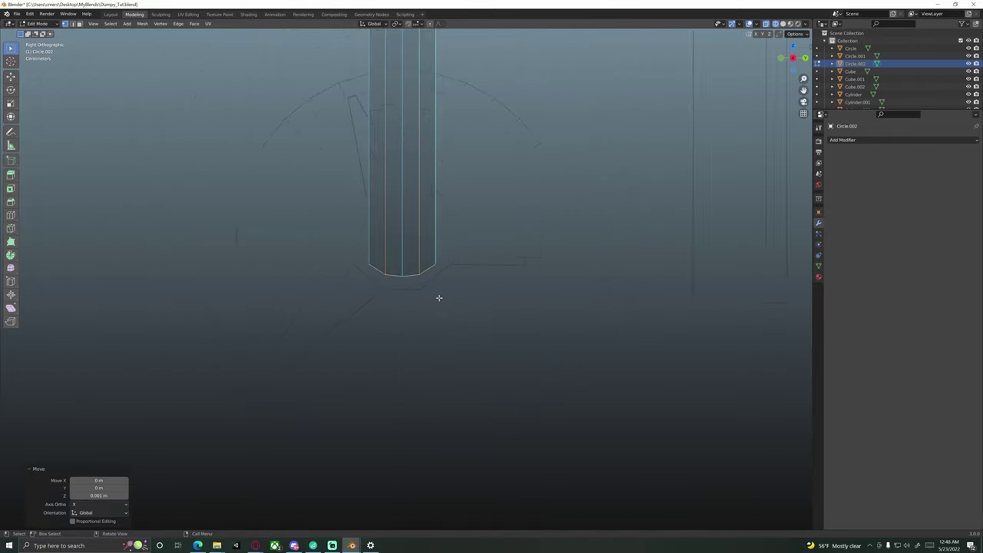
key("z")
left_click(437, 293)
middle_click_drag(437, 293, 426, 282)
middle_click_drag(559, 222, 651, 171)
scroll(413, 293, "up", 3)
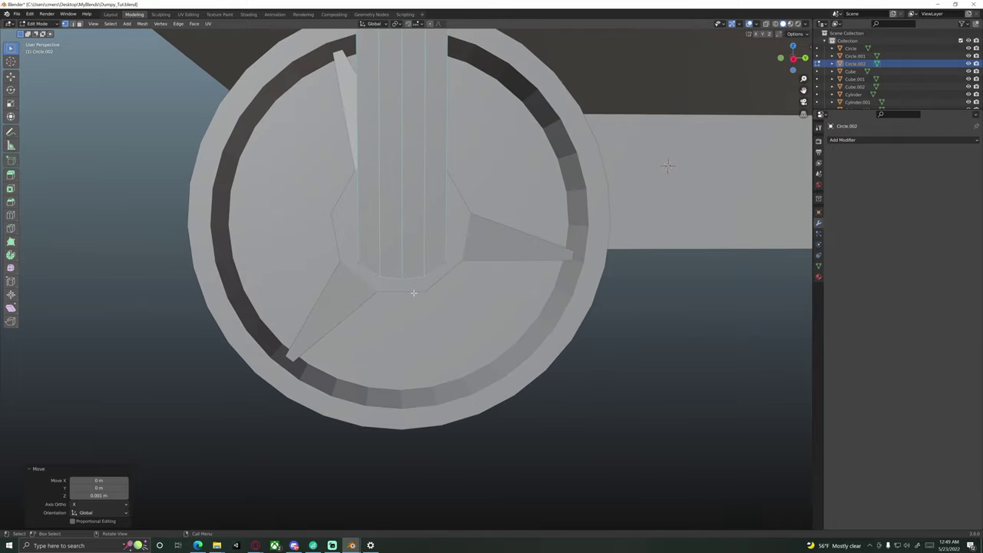
key("z")
left_click(465, 294)
scroll(394, 275, "down", 3)
middle_click_drag(394, 275, 397, 304)
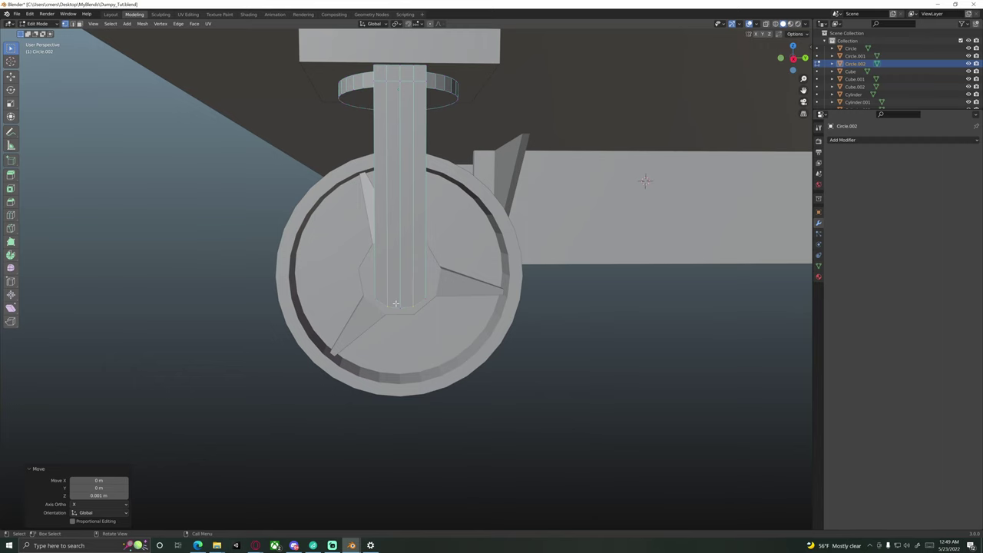
Step: Select all the lower end vertices of both fork legs in wireframe right view
key("z")
left_click(330, 296)
key("KP_3")
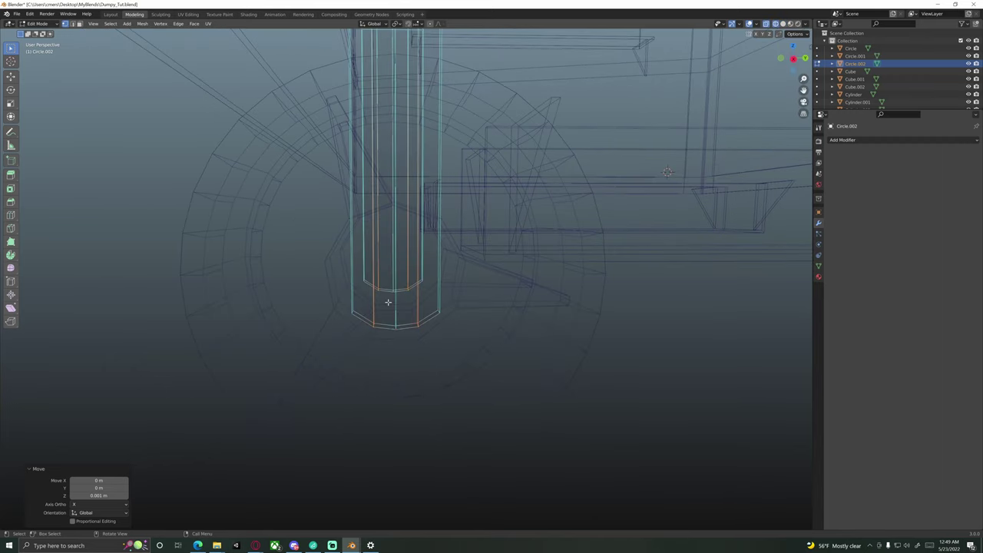
middle_click_drag(388, 302, 440, 353)
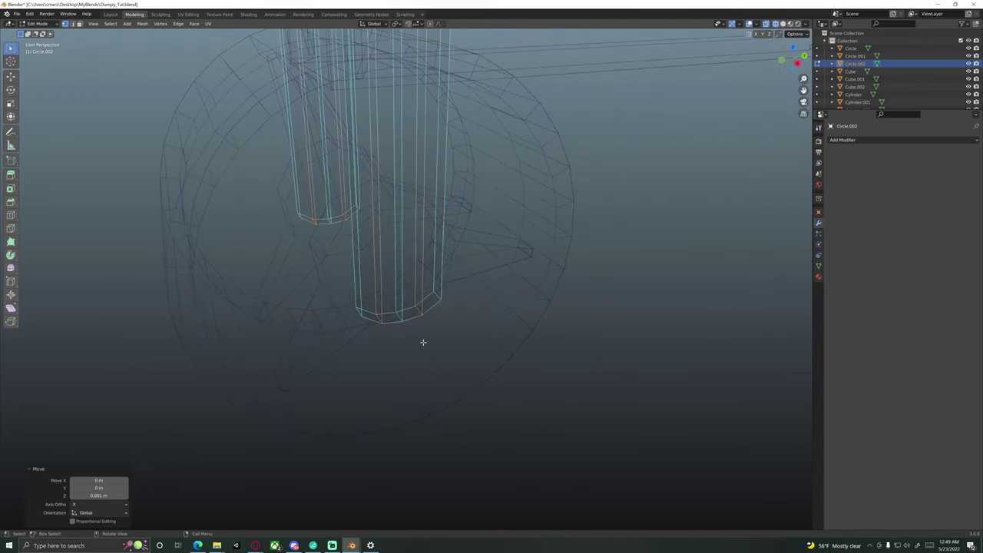
key("KP_3")
left_click_drag(334, 281, 505, 387)
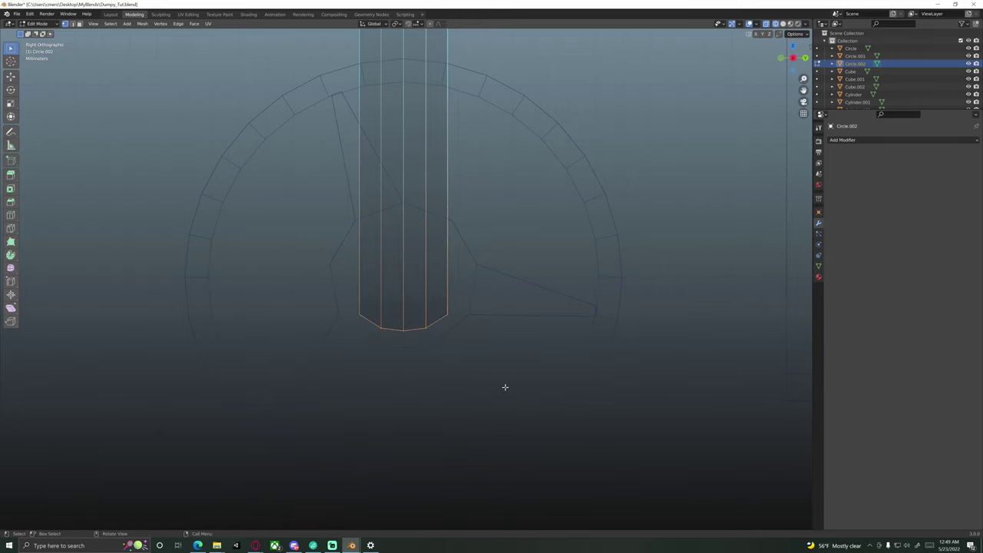
scroll(502, 384, "down", 2)
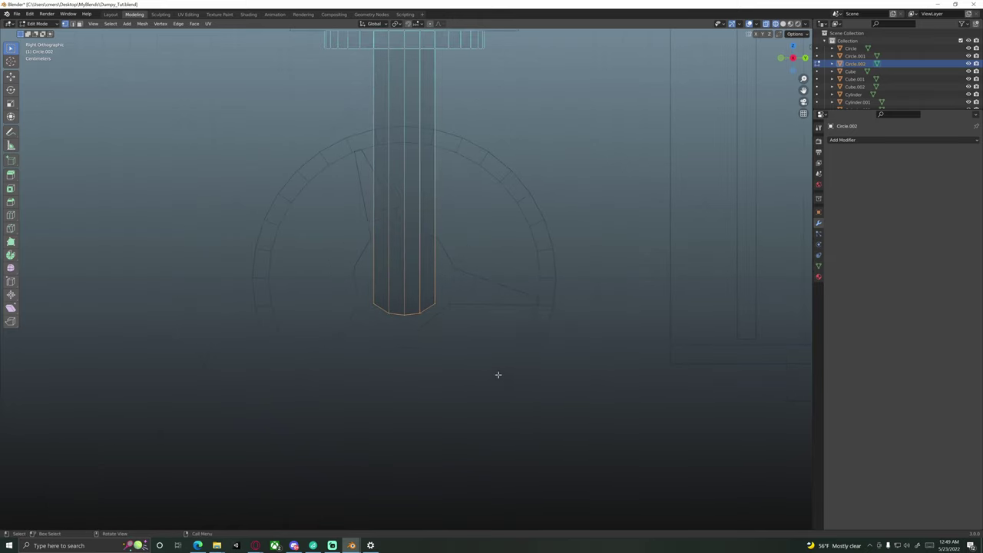
scroll(490, 368, "down", 1)
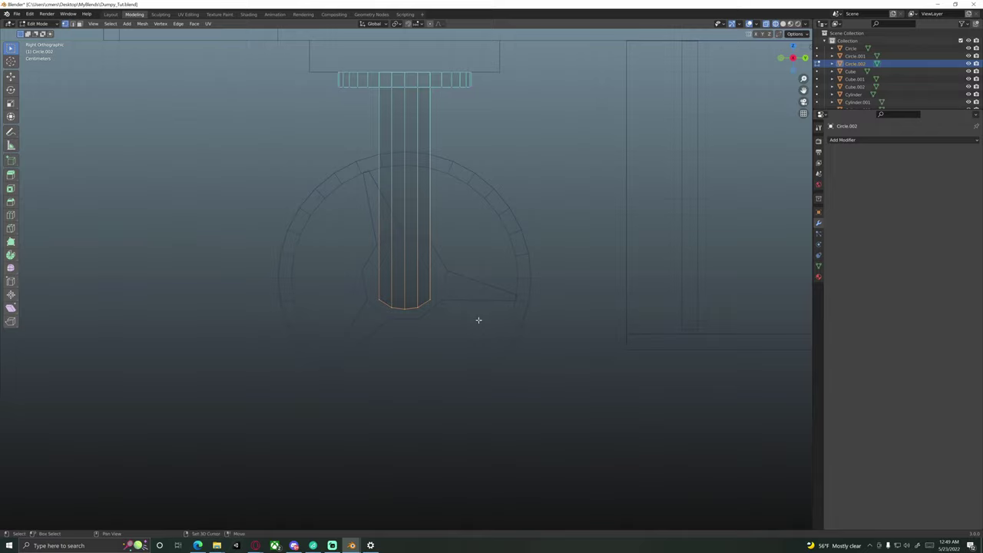
scroll(478, 321, "down", 1)
scroll(461, 245, "down", 1)
middle_click_drag(453, 212, 380, 220)
key("KP_3")
scroll(380, 231, "up", 3)
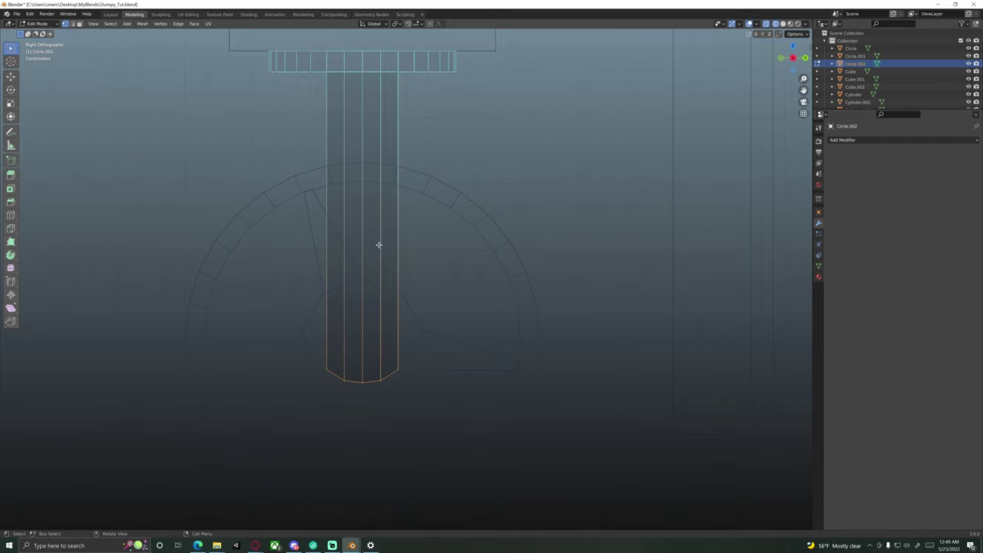
scroll(379, 169, "down", 2)
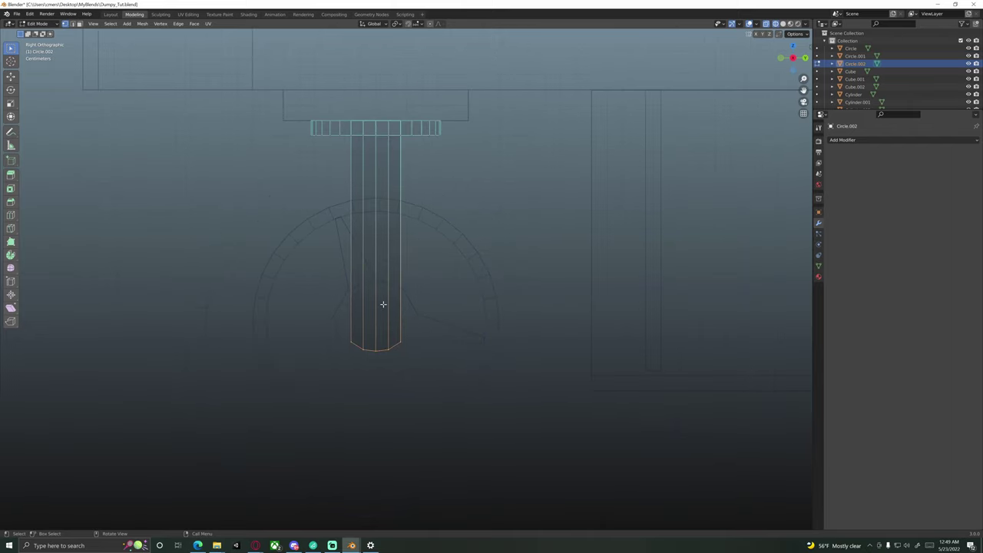
Step: Check the swivel caster reference photo in the browser, return to Blender, and move the fork leg ends -0.02 m along Y
left_click(197, 546)
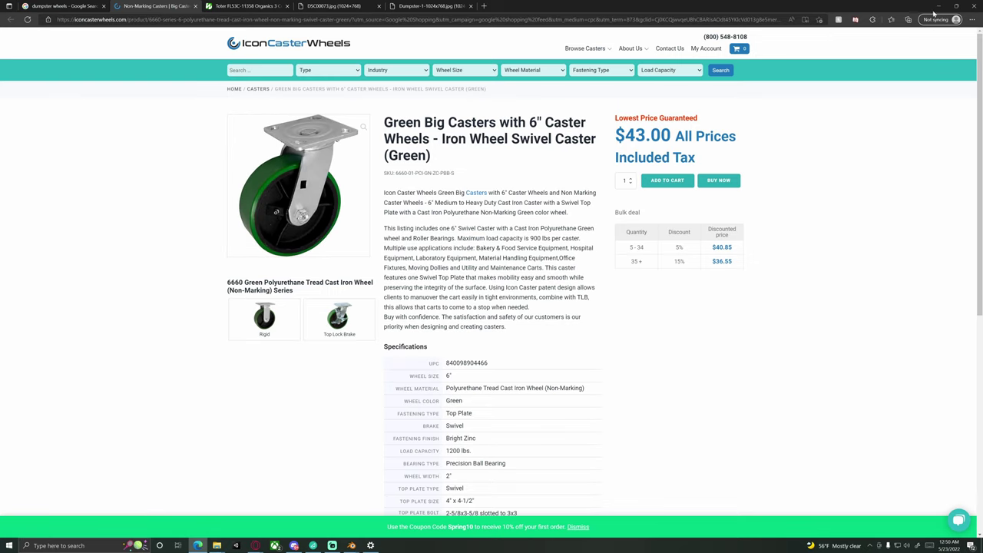
left_click(938, 6)
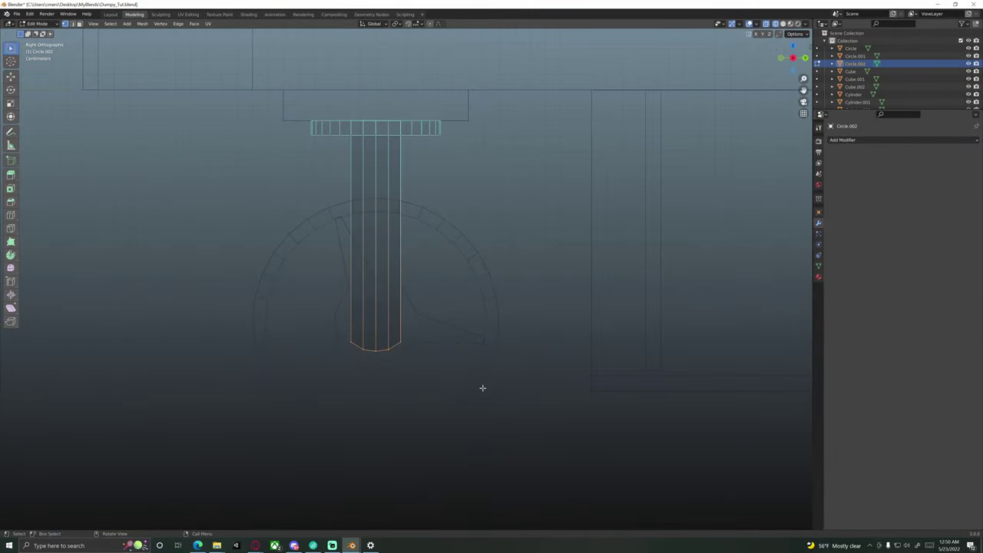
middle_click_drag(428, 377, 441, 353, "shift")
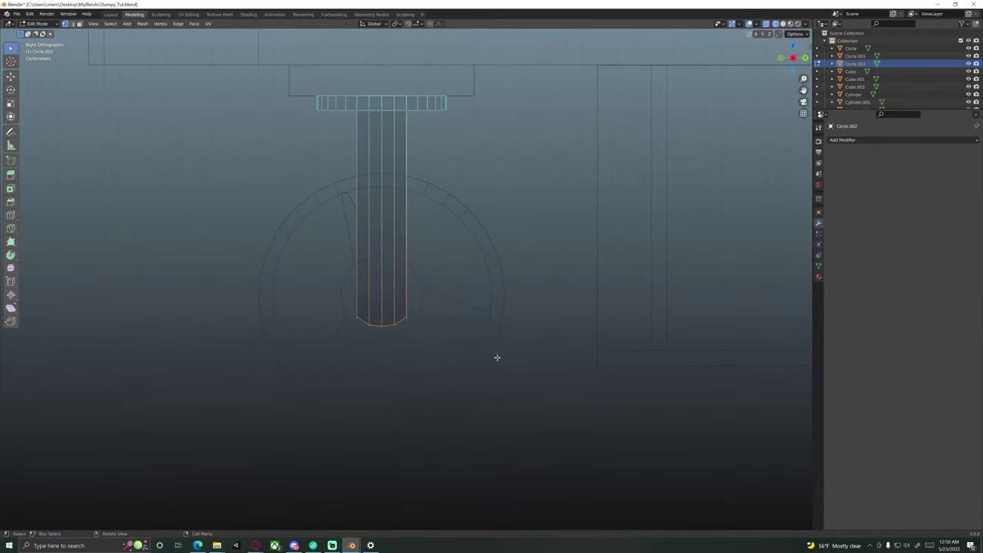
key("g")
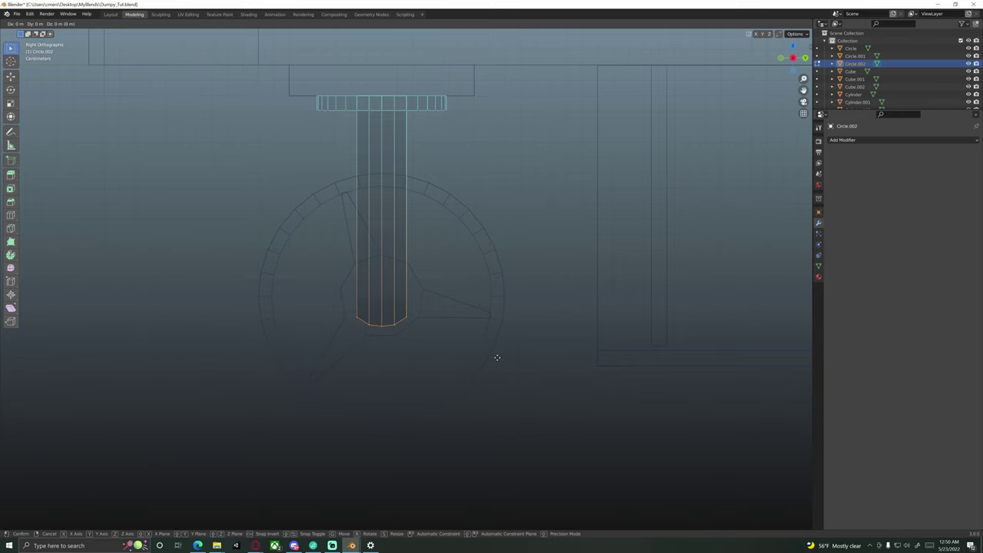
key("y")
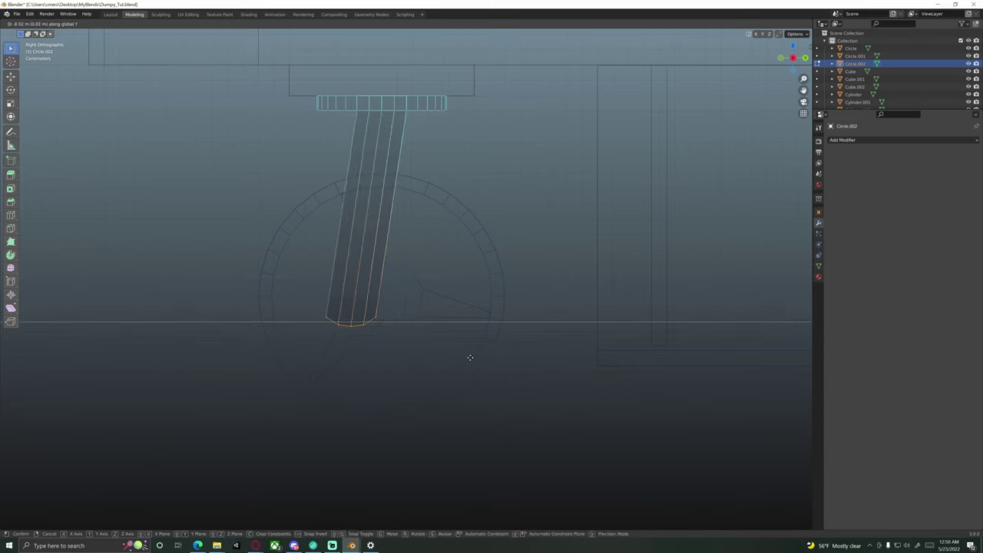
left_click(470, 357)
Step: Slant the fork legs further by moving their ends another -0.01 m along Y
scroll(442, 345, "down", 3)
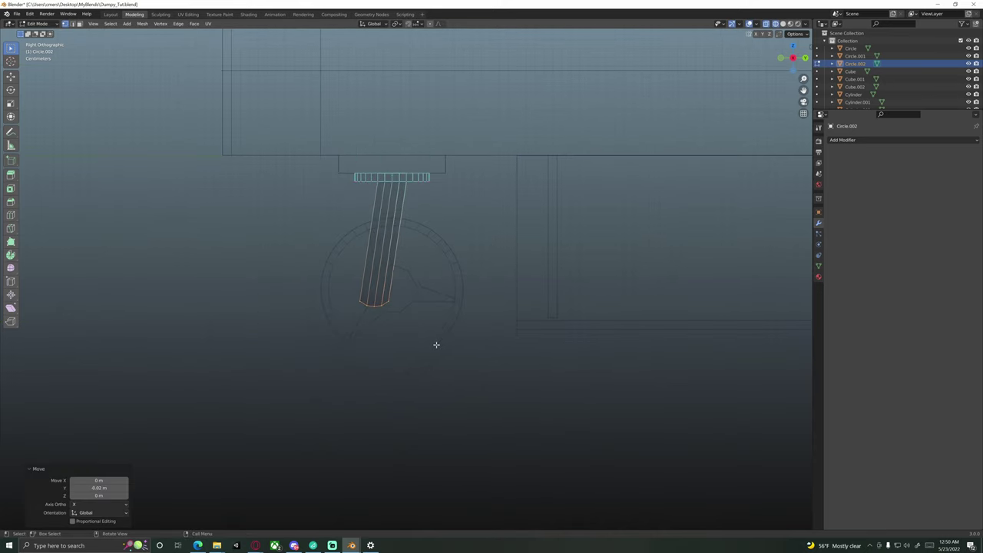
scroll(436, 345, "up", 3)
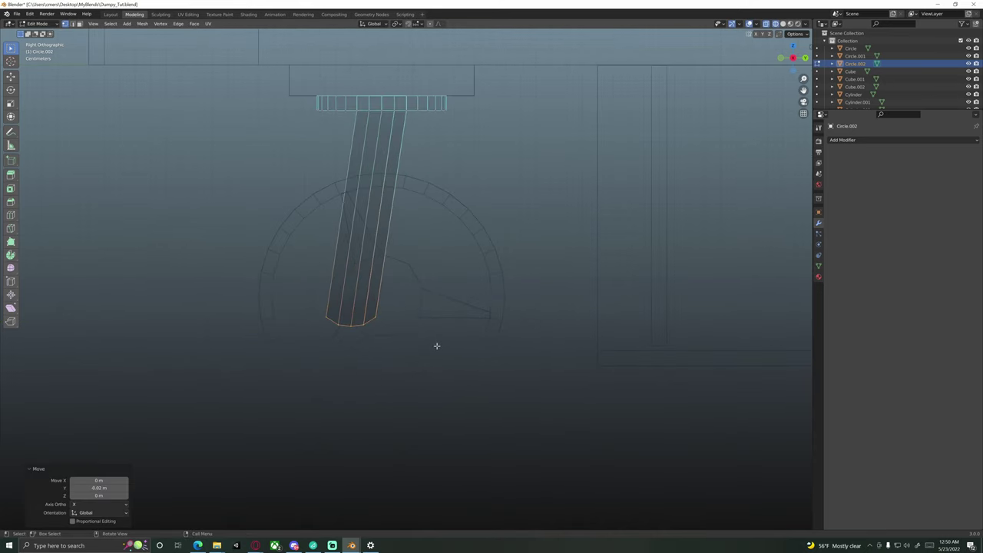
key("g")
key("y")
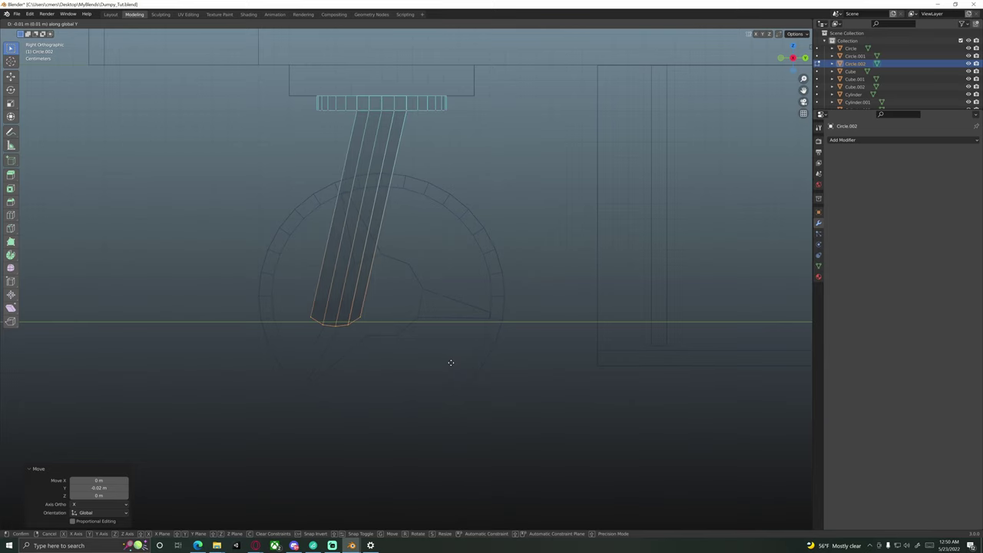
left_click(450, 362)
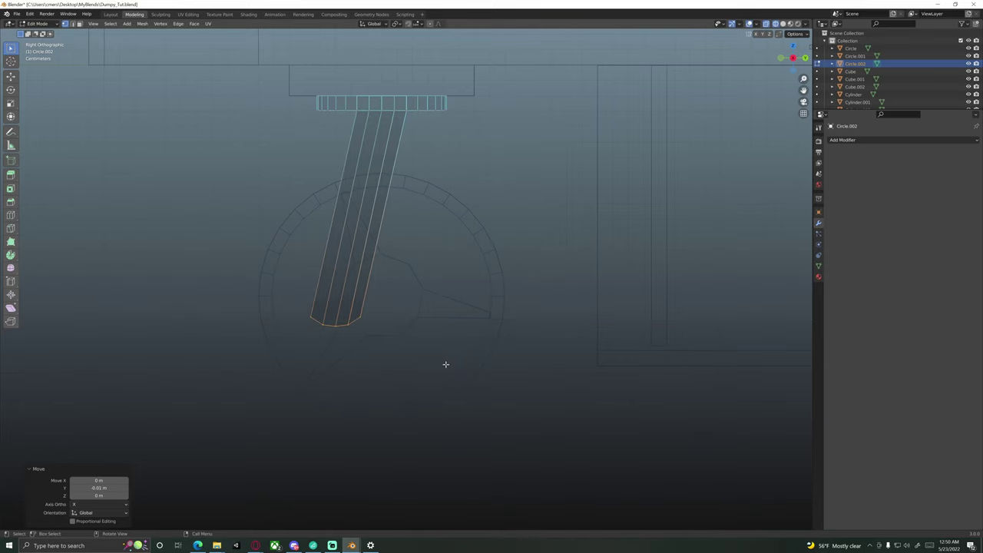
Step: Add three evenly spaced loop cuts across the fork leg on the wheel's right side, without sliding them
key("z")
left_click(371, 248)
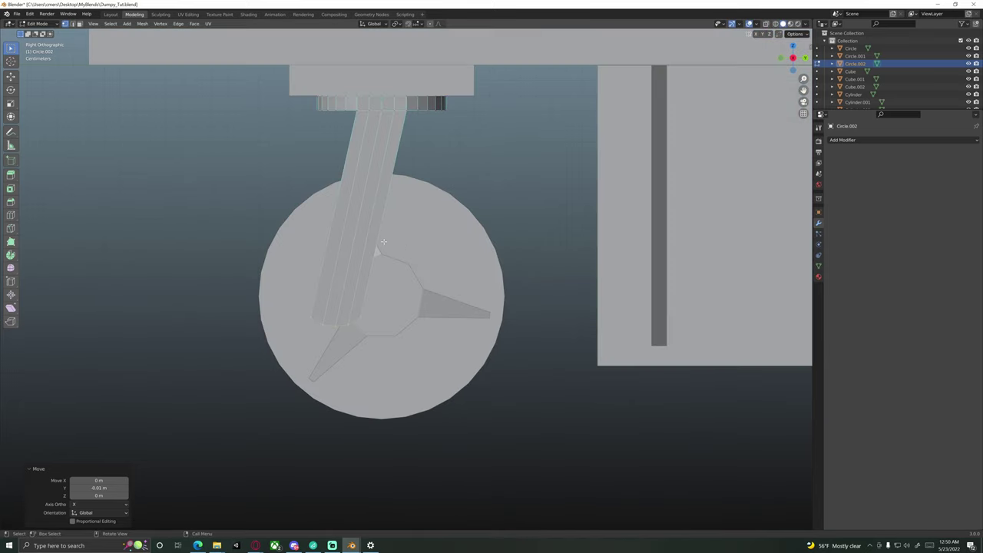
scroll(373, 249, "up", 1)
middle_click_drag(373, 249, 299, 182)
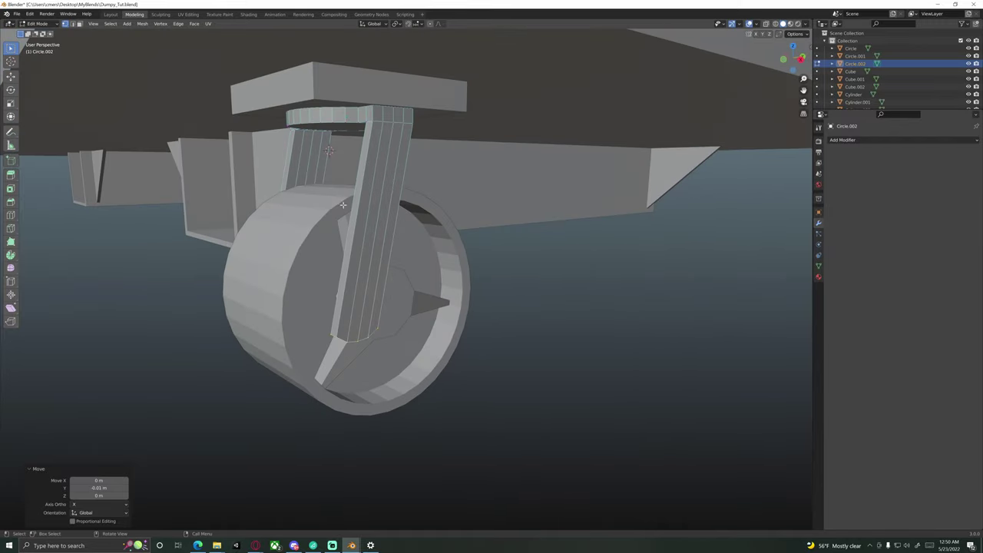
middle_click_drag(393, 215, 377, 227)
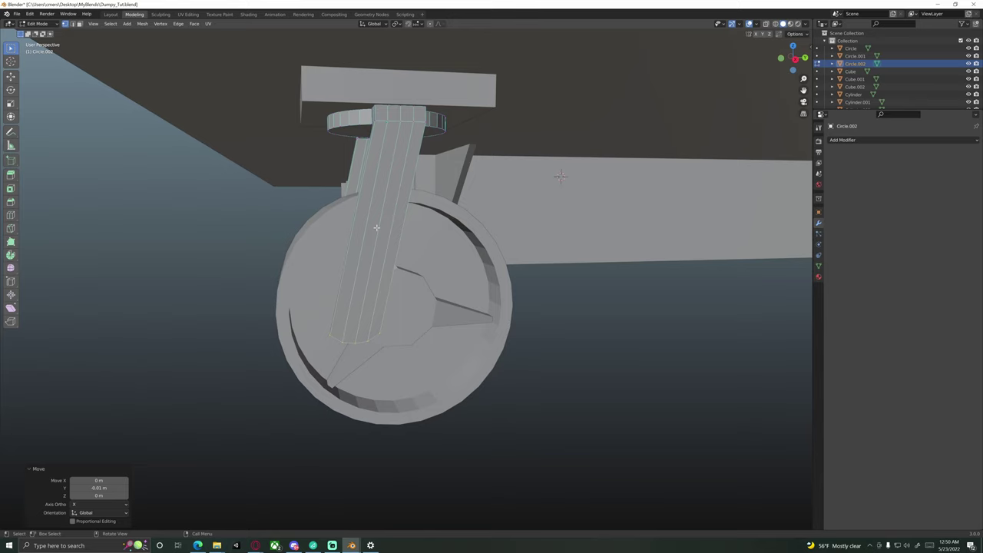
key("KP_3")
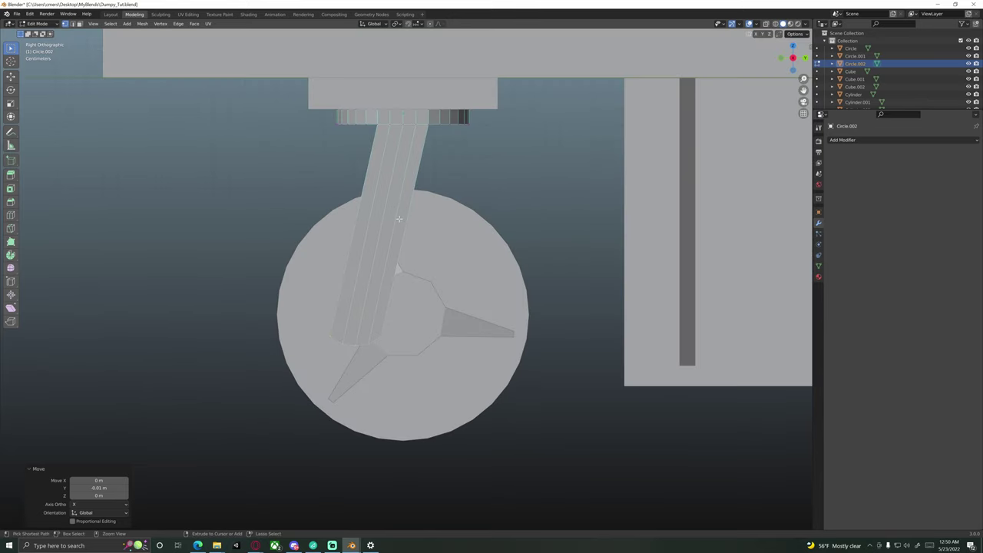
key("ctrl+r")
scroll(398, 219, "up", 2)
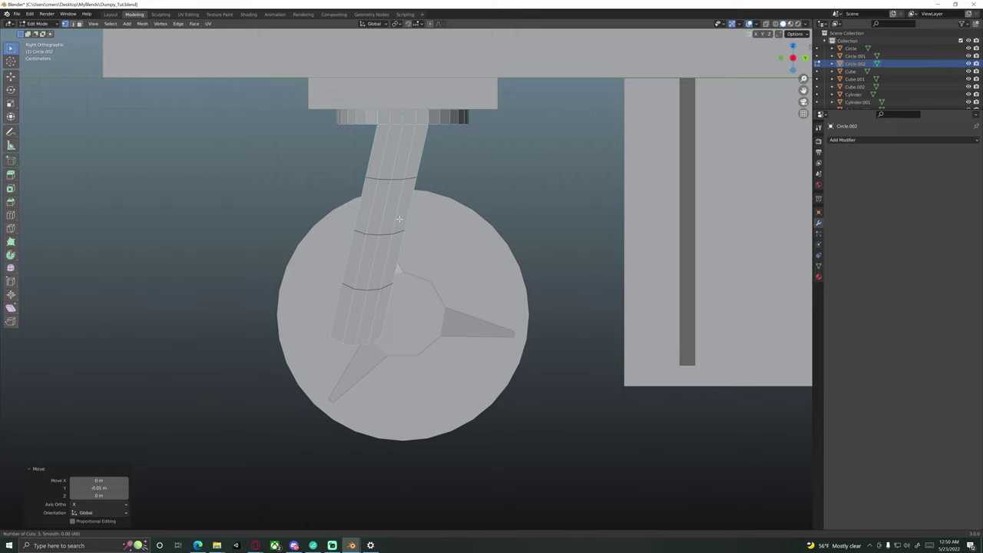
left_click(398, 219)
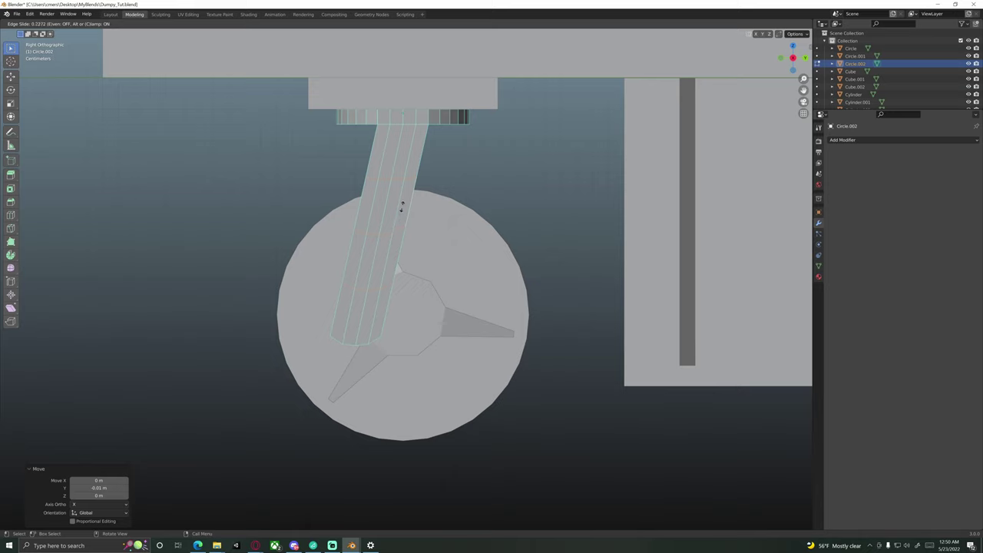
right_click(403, 206)
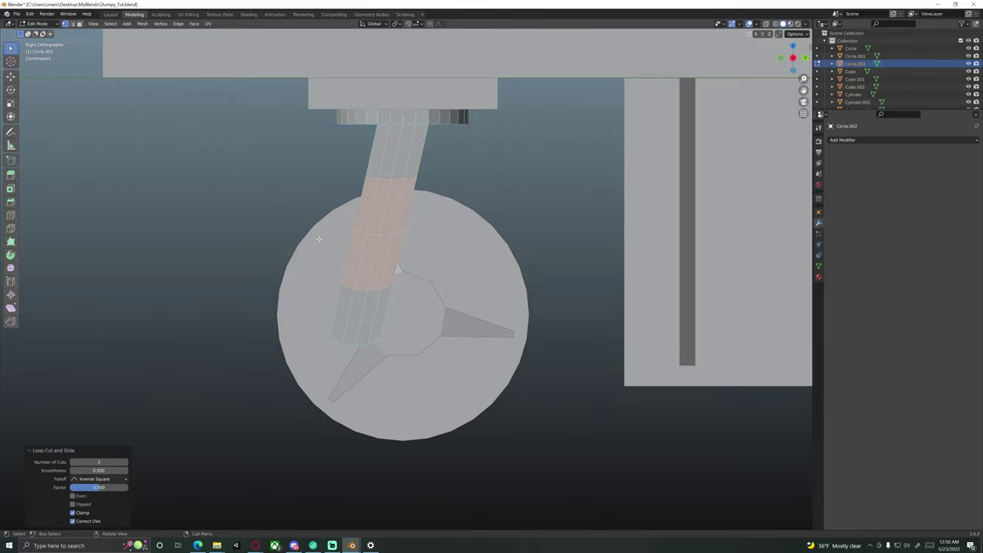
Step: Add three matching, evenly spaced loop cuts across the fork leg on the opposite side of the wheel
mouse_move(319, 239)
middle_mouse_down()
mouse_move(329, 228)
mouse_move(201, 217)
mouse_move(250, 213)
mouse_move(281, 221)
mouse_move(253, 239)
mouse_move(331, 246)
middle_mouse_up()
middle_click_drag(330, 246, 355, 184, "ctrl")
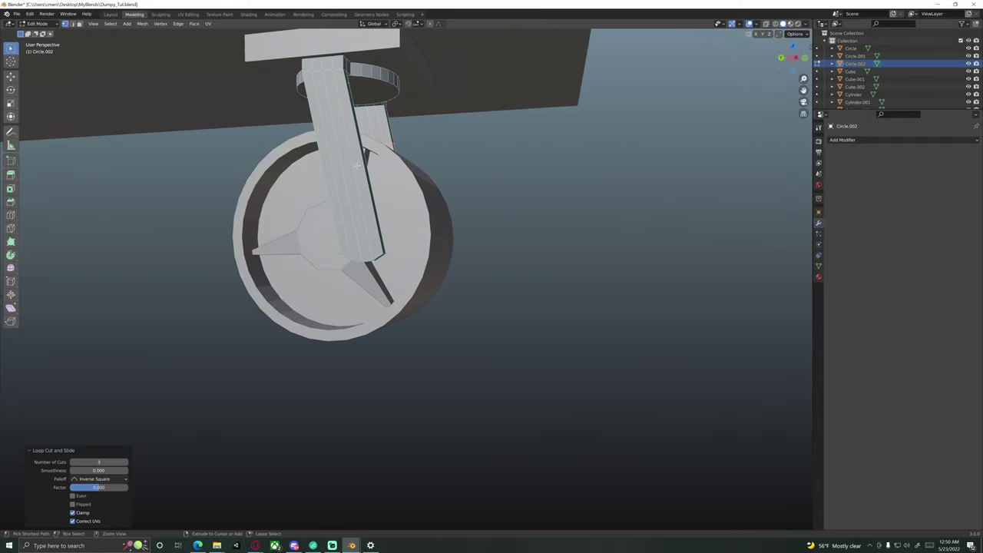
key("ctrl+r")
scroll(360, 161, "up", 2)
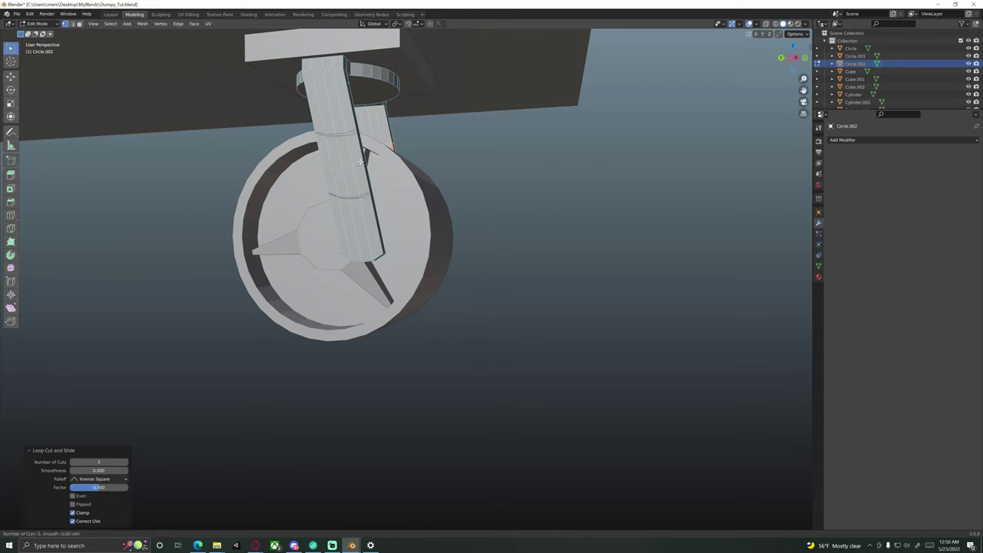
left_click(360, 162)
left_click(360, 162)
right_click(360, 161)
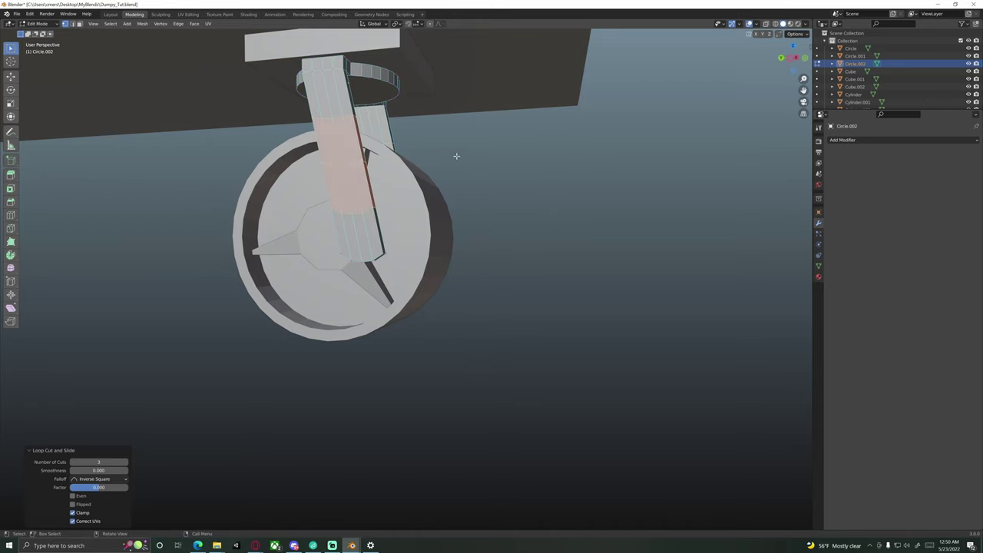
Step: Show both cut fork legs in wireframe from the right orthographic view
middle_click_drag(456, 156, 382, 165)
key("KP_3")
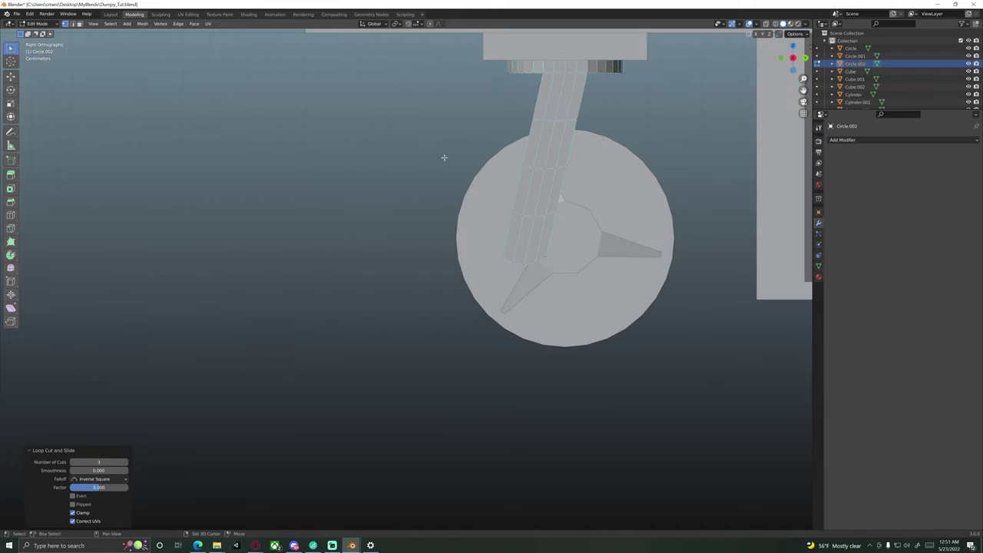
middle_click_drag(444, 158, 275, 185, "shift")
key("z")
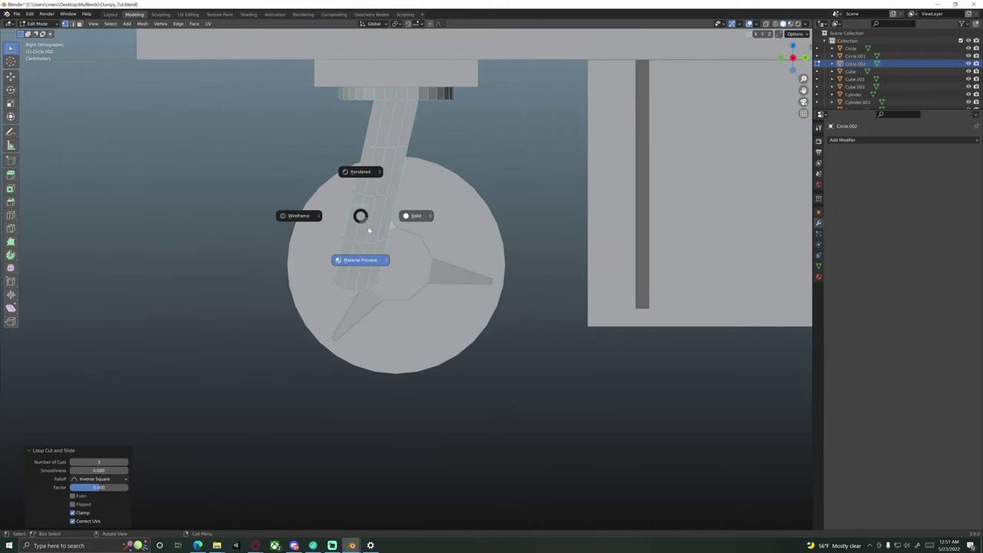
left_click(311, 231)
scroll(373, 253, "up", 3)
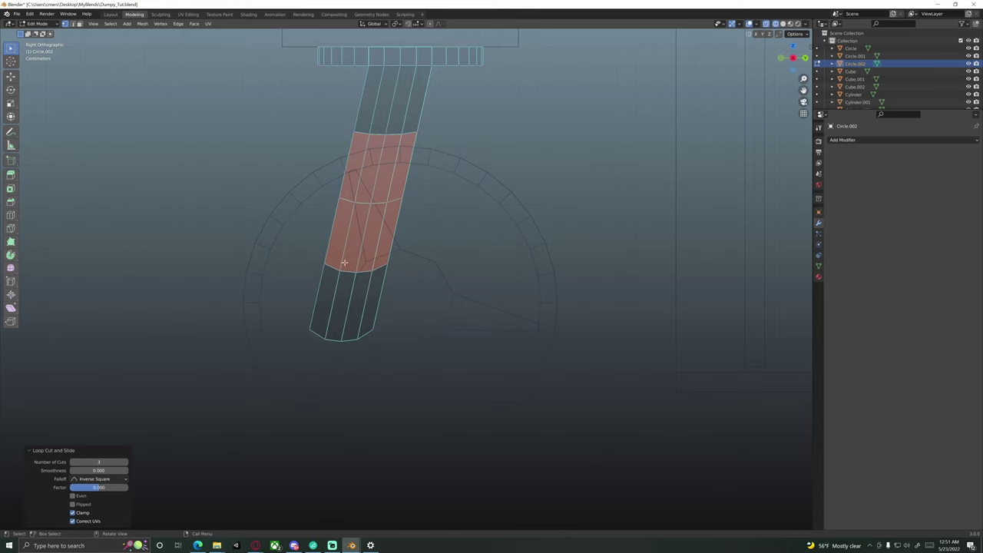
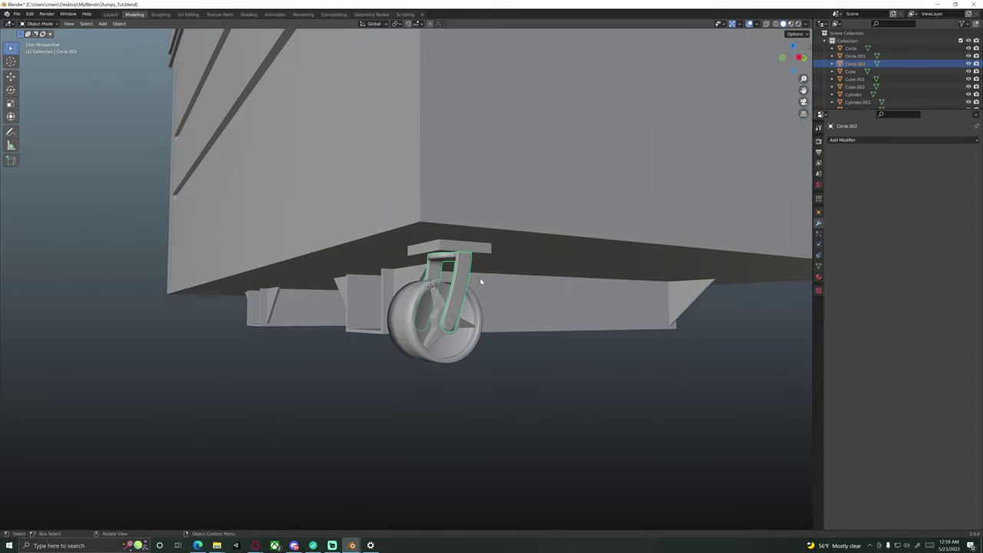
Step: Apply smooth shading to the square mounting plate above the caster
scroll(483, 281, "up", 2)
scroll(450, 285, "up", 2)
left_click(445, 220)
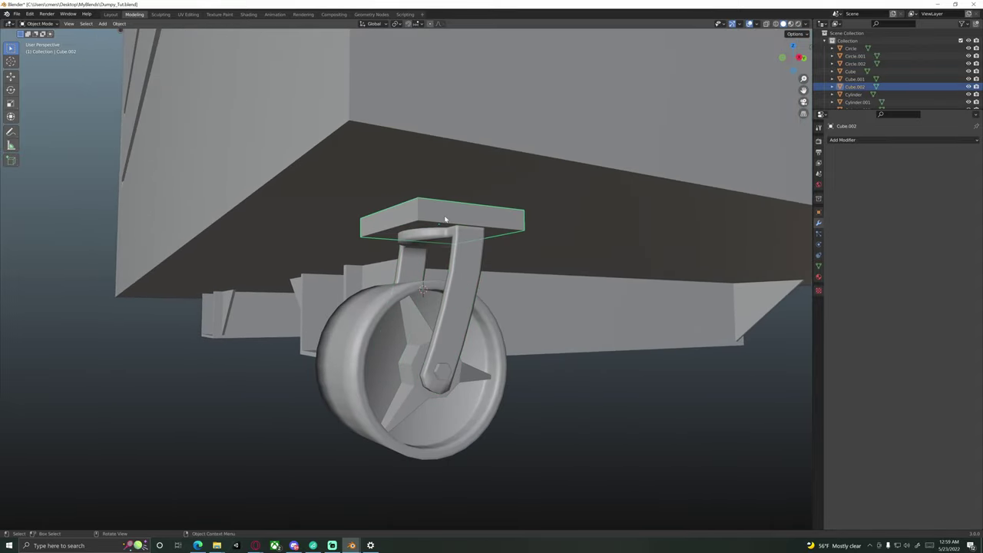
right_click(533, 285)
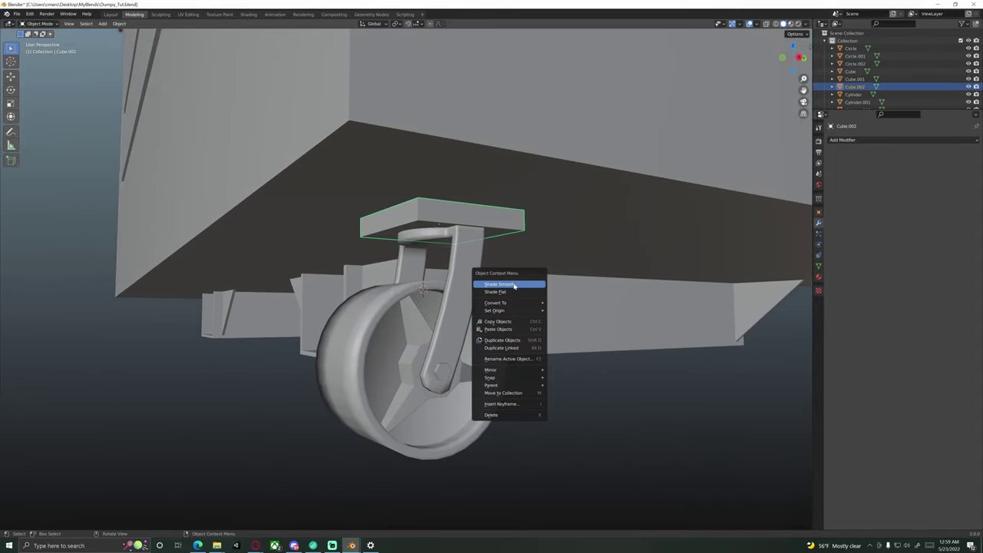
left_click(515, 285)
middle_click_drag(507, 283, 463, 288)
scroll(470, 270, "up", 3)
scroll(462, 289, "down", 2)
Step: Apply smooth shading to the three-spoke piece on the right face of the wheel
left_click(424, 350)
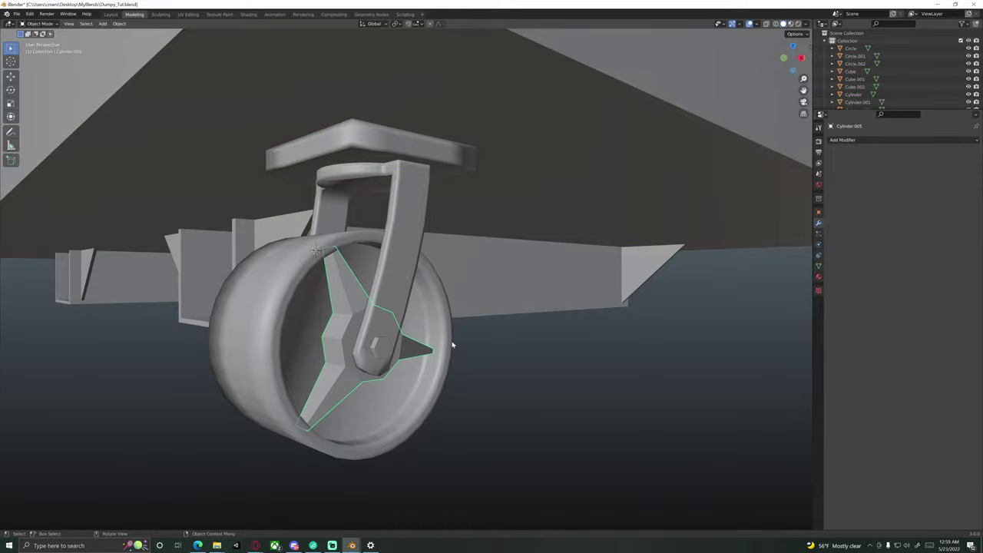
right_click(457, 339)
left_click(458, 339)
middle_click_drag(457, 339, 639, 281)
middle_click_drag(416, 286, 449, 309)
scroll(401, 306, "down", 4)
scroll(401, 306, "down", 3)
scroll(449, 309, "up", 3)
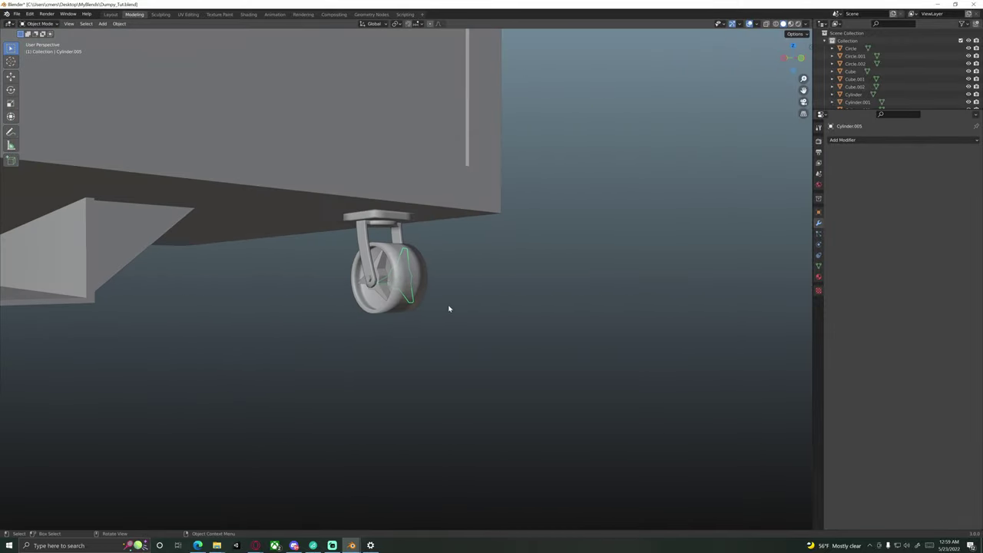
Step: Try subdividing the entire three-spoke piece on the wheel's opposite face with 3 cuts
left_click(377, 271)
scroll(377, 275, "up", 3)
key("Tab")
middle_click_drag(369, 293, 404, 298, "shift")
key("a")
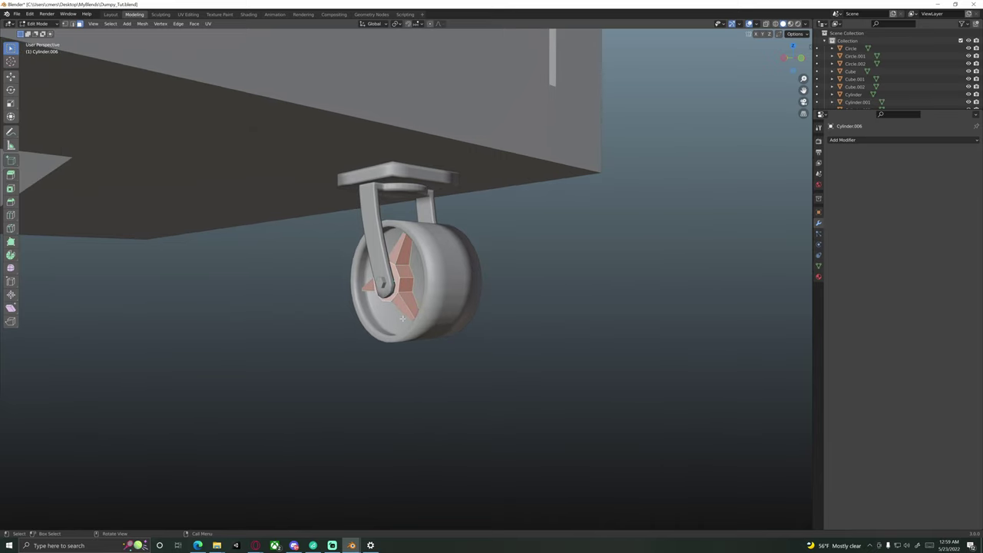
scroll(403, 318, "up", 2)
right_click(403, 319)
left_click(401, 320)
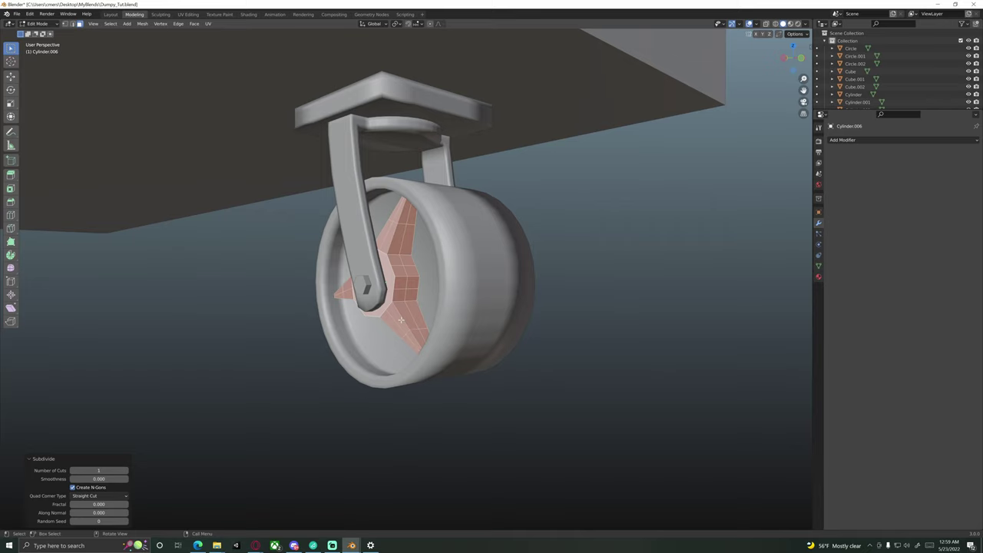
left_click(126, 473)
left_click(126, 472)
key("Tab")
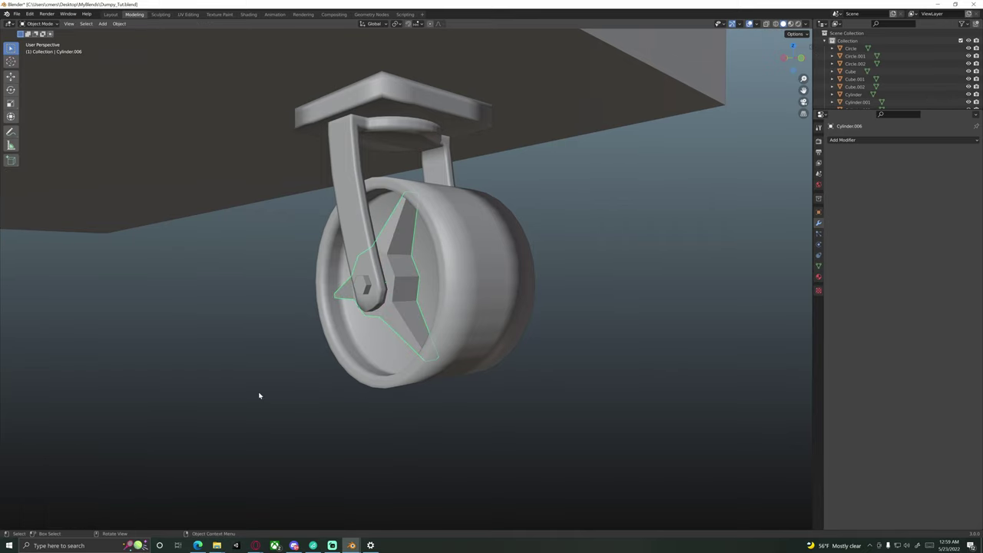
Step: Try smooth shading on the subdivided spoke piece and check how it looks
right_click(281, 391)
left_click(284, 386)
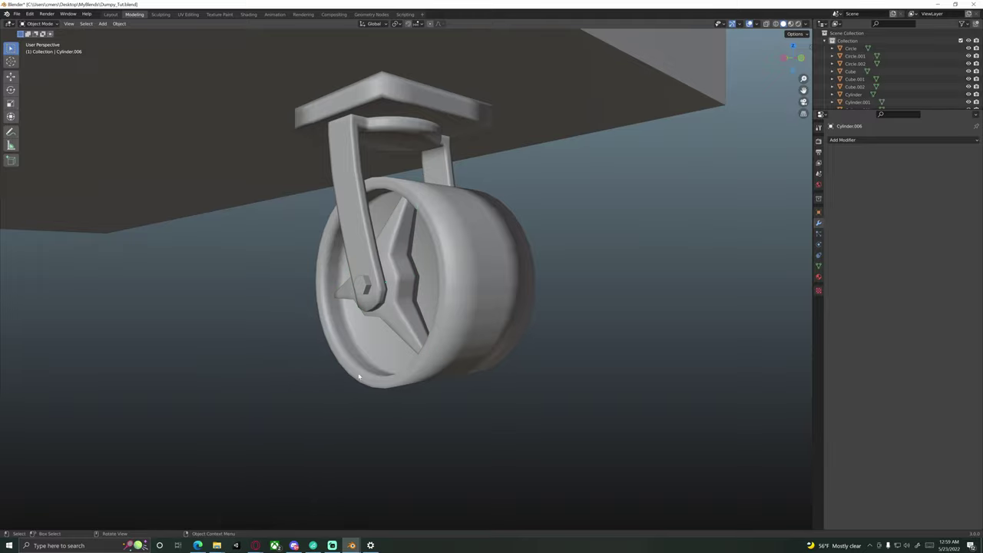
mouse_move(283, 386)
middle_mouse_down()
mouse_move(411, 373)
mouse_move(264, 380)
mouse_move(372, 382)
middle_mouse_up()
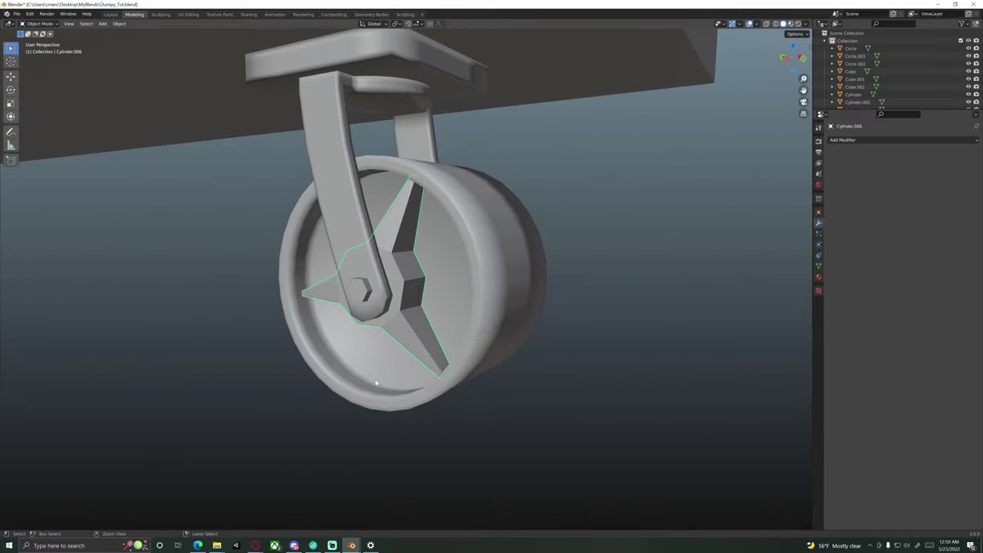
Step: Subdivide all faces of the opposite spoke piece with 4 cuts
key("Tab")
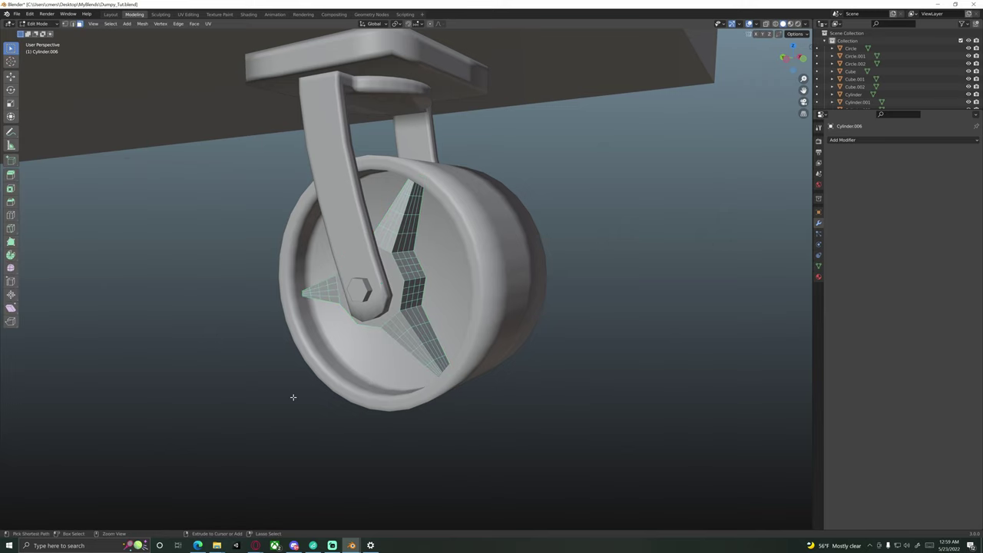
key("a")
right_click(292, 397)
left_click(260, 400)
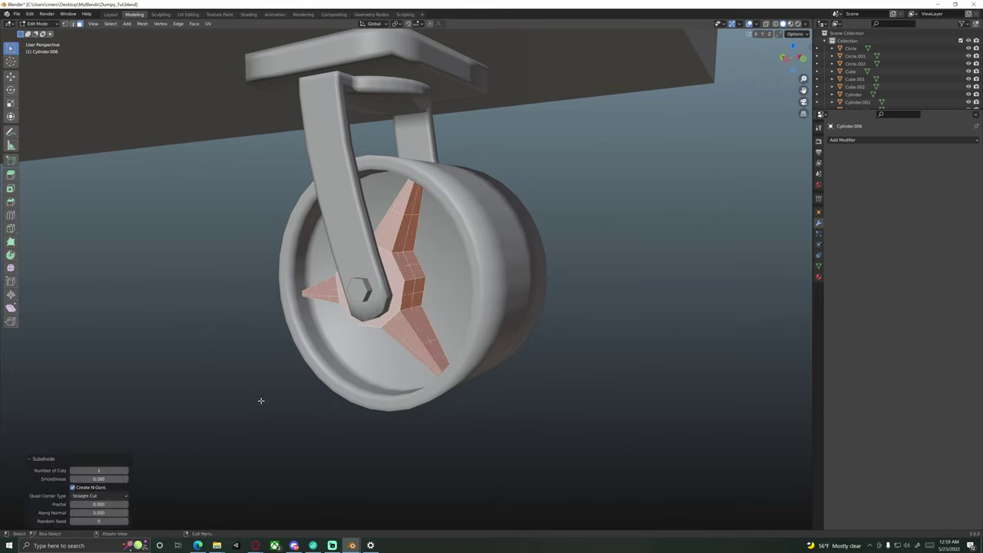
left_click(126, 471)
left_click(126, 471)
left_click(126, 471)
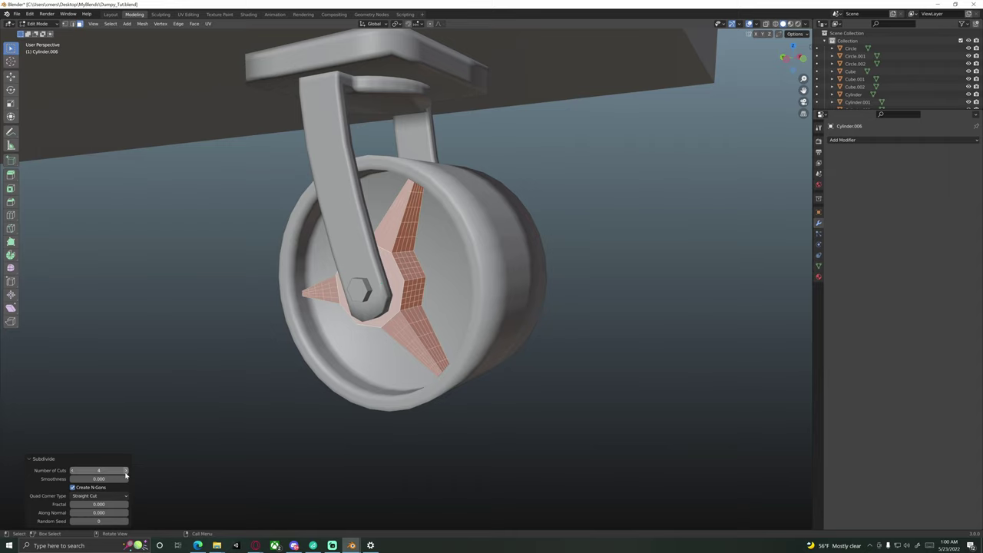
Step: Apply smooth shading to the spoke piece subdivided with 4 cuts and check the caster from both sides
key("Tab")
right_click(217, 411)
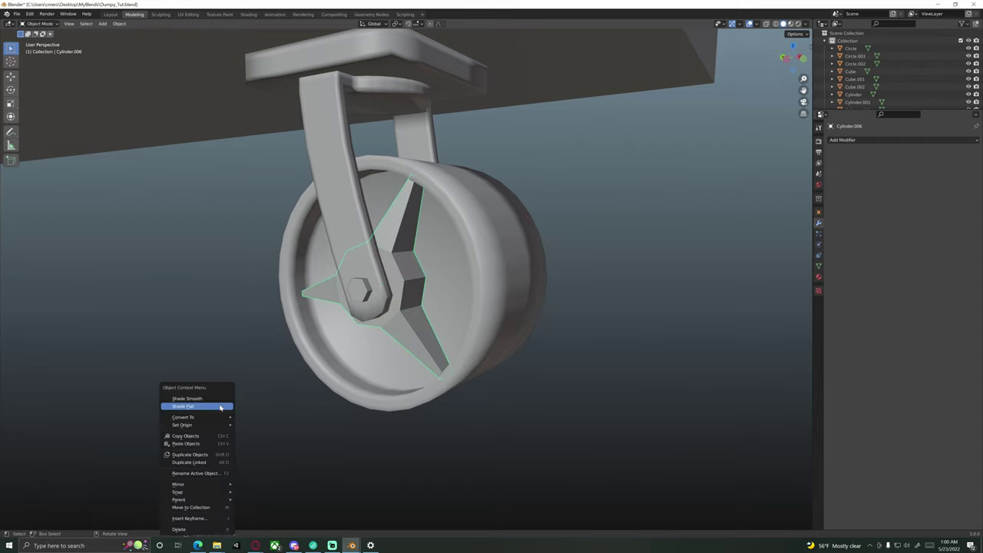
left_click(219, 400)
middle_click_drag(285, 397, 339, 321)
key("Tab")
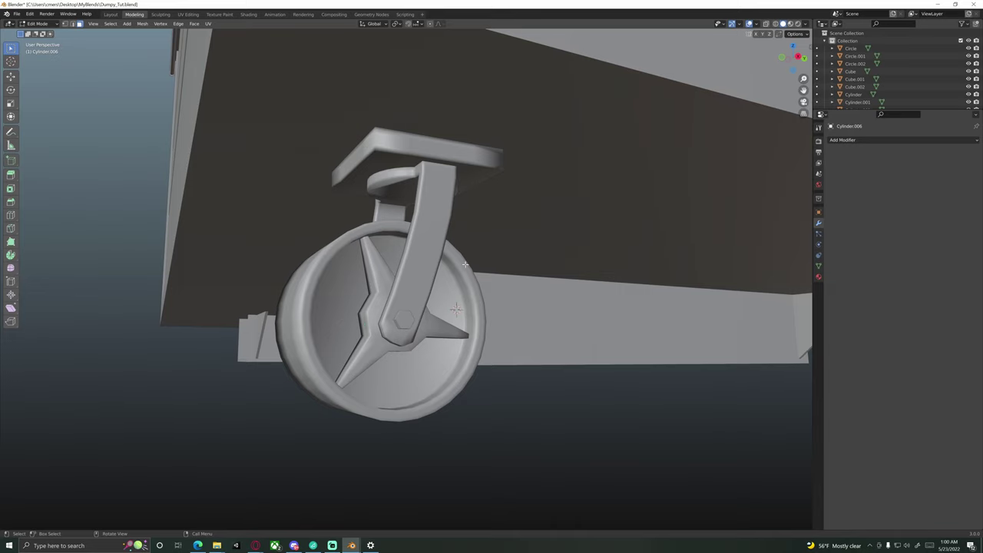
middle_click_drag(386, 293, 359, 254)
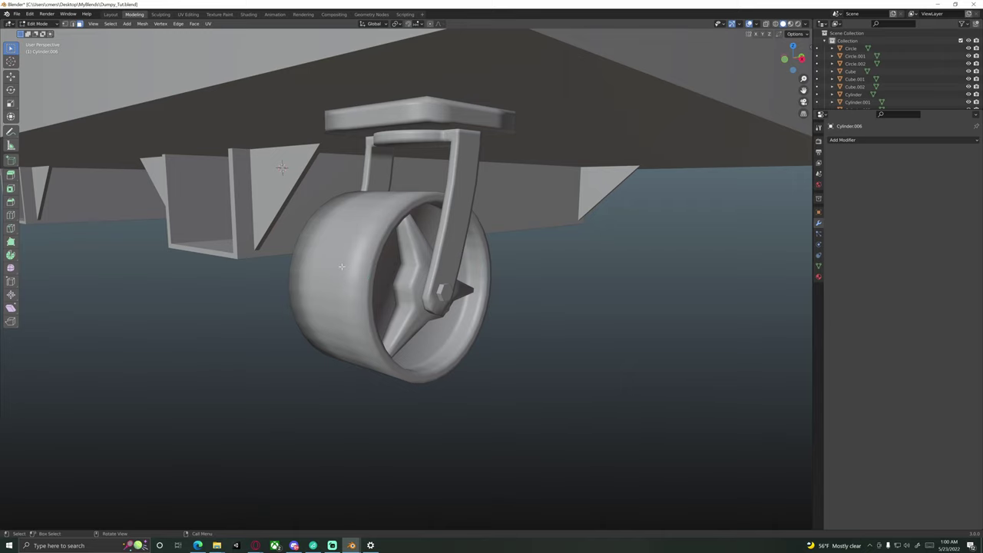
key("Tab")
Step: Examine the shading of the wheel, right-hand spokes and fork leg end up close
left_click(350, 223)
middle_click_drag(359, 256, 429, 264)
left_click(433, 262)
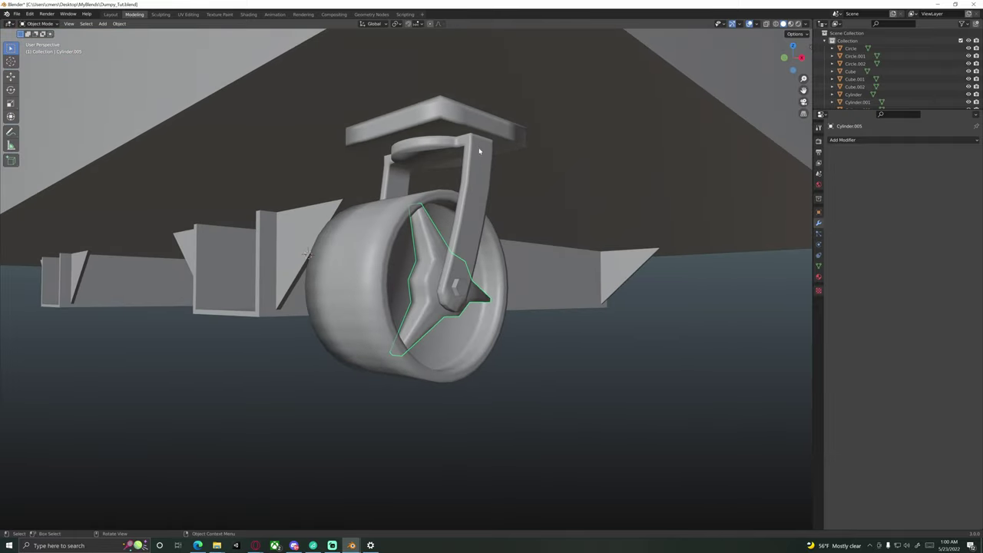
left_click(457, 223)
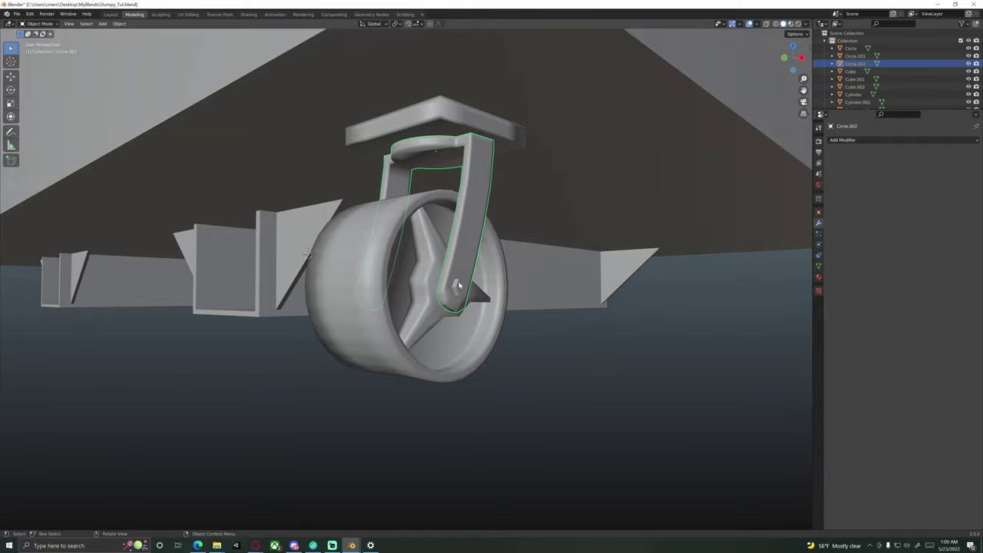
middle_click_drag(460, 285, 407, 275)
scroll(451, 271, "up", 3)
middle_click_drag(406, 274, 408, 294, "shift")
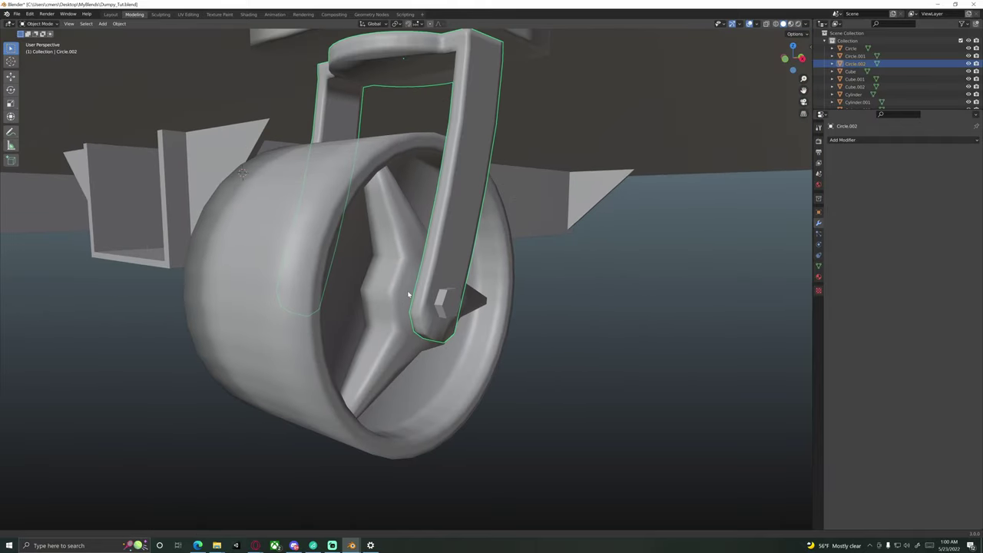
scroll(409, 294, "up", 3)
middle_click_drag(507, 316, 403, 274)
scroll(403, 274, "up", 3)
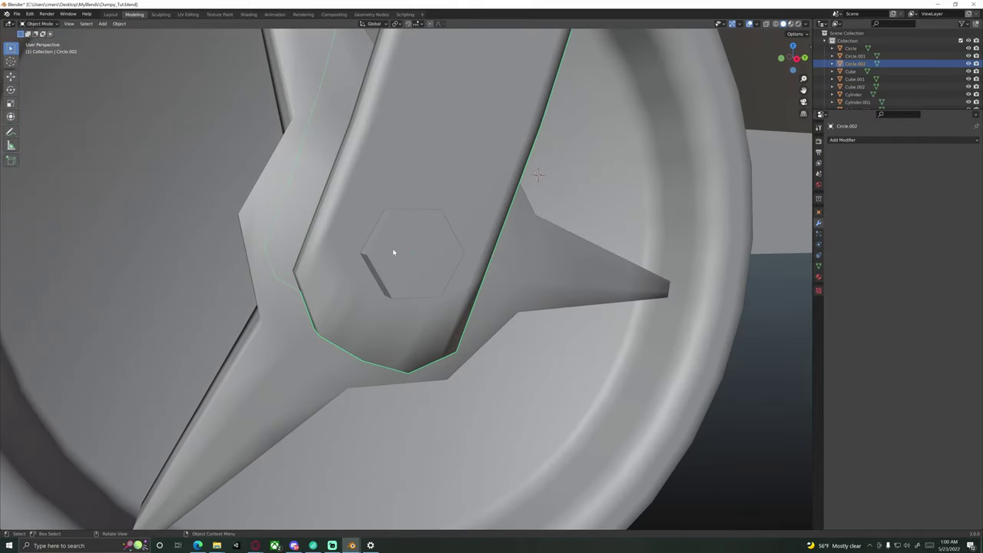
Step: Select the hexagonal axle bolt at the lower end of the right fork leg
scroll(408, 259, "down", 4)
scroll(399, 257, "up", 4)
left_click(426, 271)
scroll(423, 273, "down", 4)
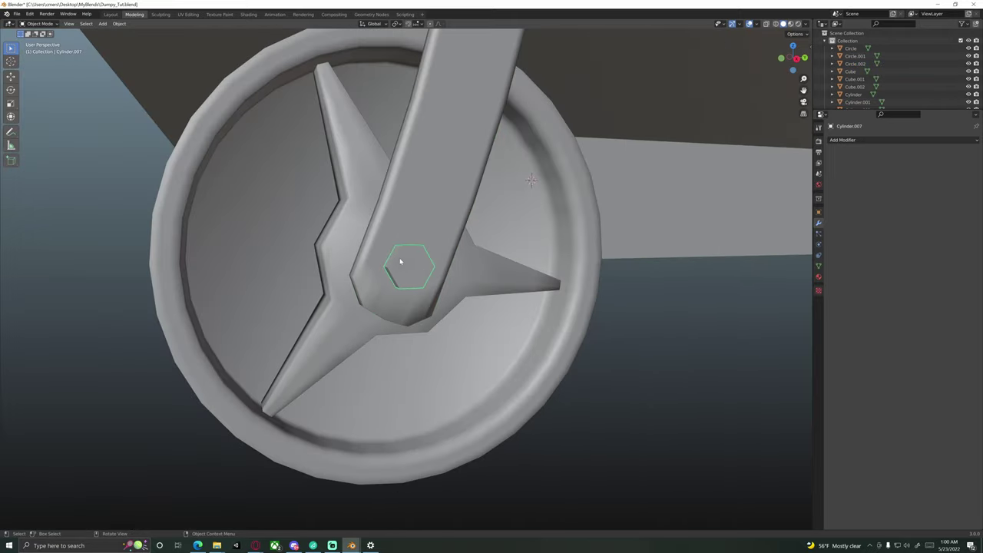
middle_click_drag(399, 259, 444, 257)
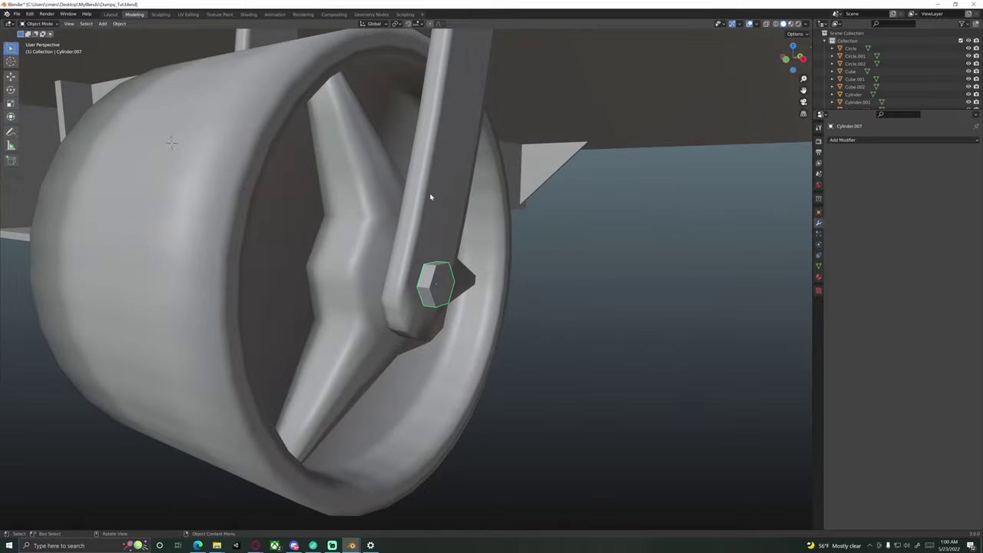
Step: Examine the right fork leg, the spoke piece and the axle bolt, selecting each in turn
left_click(432, 197)
scroll(435, 201, "down", 3)
left_click(391, 267)
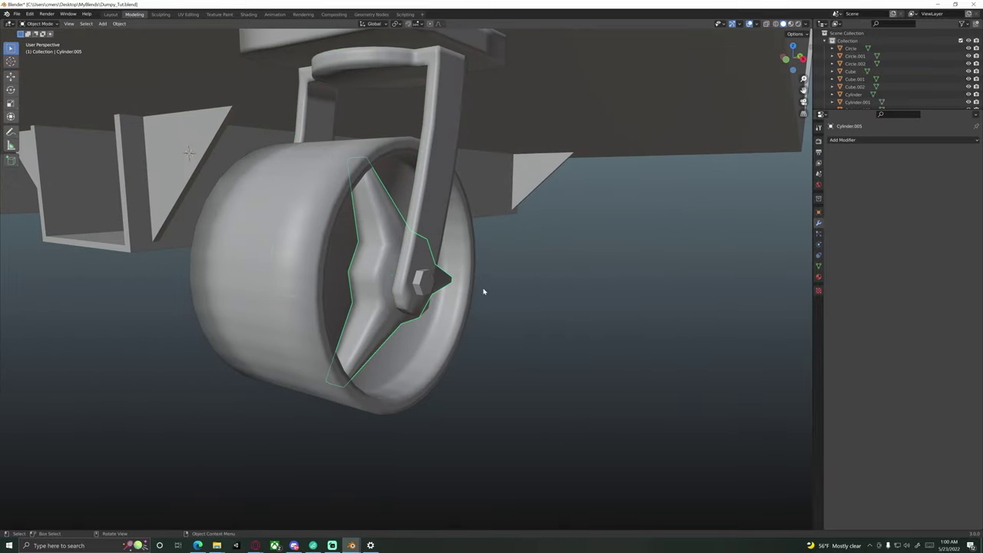
middle_click_drag(327, 281, 381, 278)
middle_click_drag(371, 280, 480, 284, "shift")
middle_click_drag(480, 285, 409, 284)
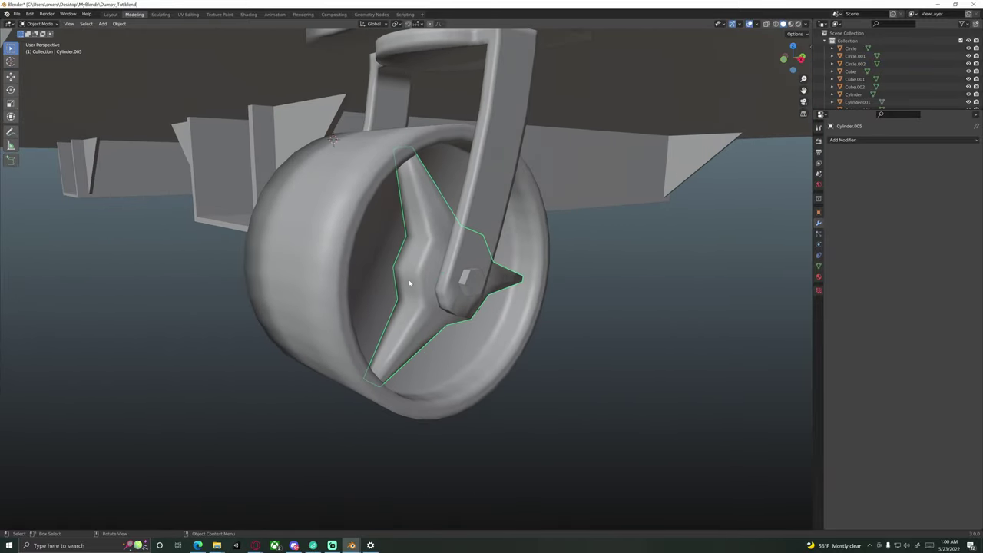
left_click(468, 282)
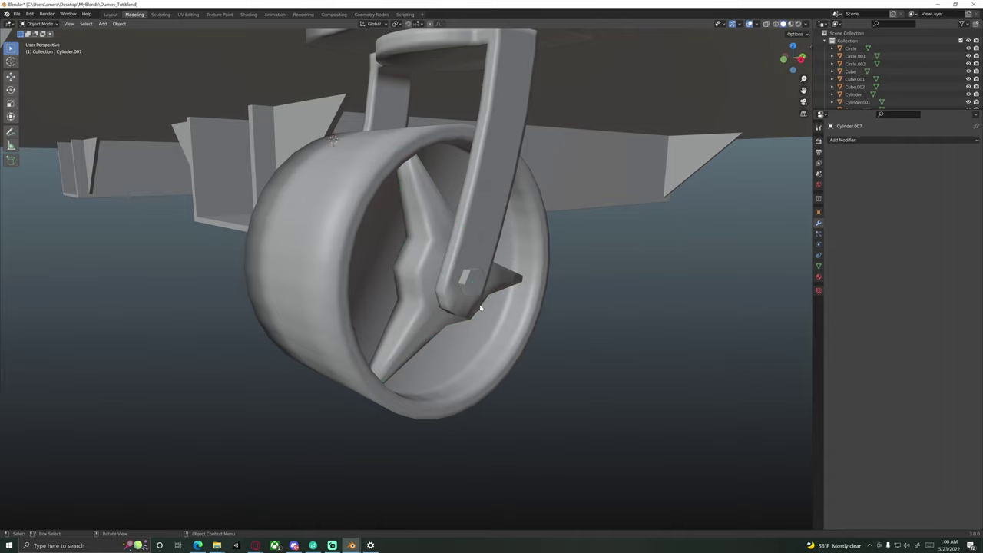
Step: Create a new material named "Wheels" on the wheel cylinder
middle_click_drag(441, 290, 350, 156)
left_click(472, 264)
left_click(819, 277)
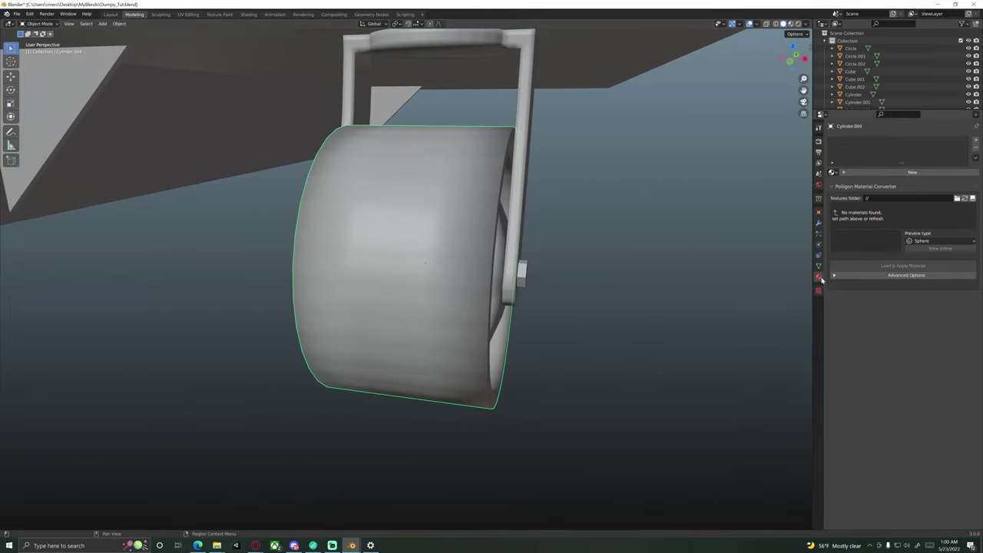
left_click(853, 173)
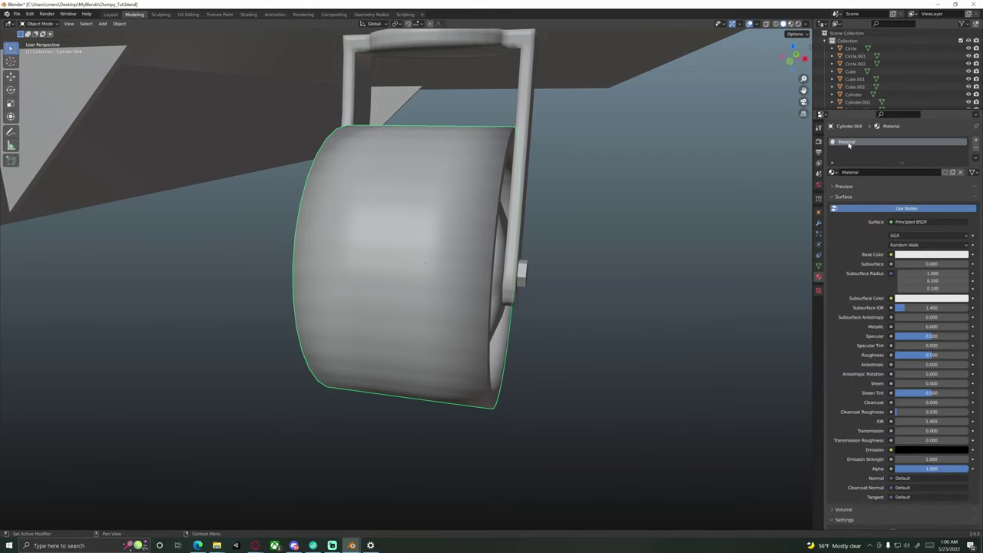
type("Wheels")
Step: Switch to the Shading workspace, frame the caster, and move the Principled BSDF node away from the Material Output
left_click(248, 13)
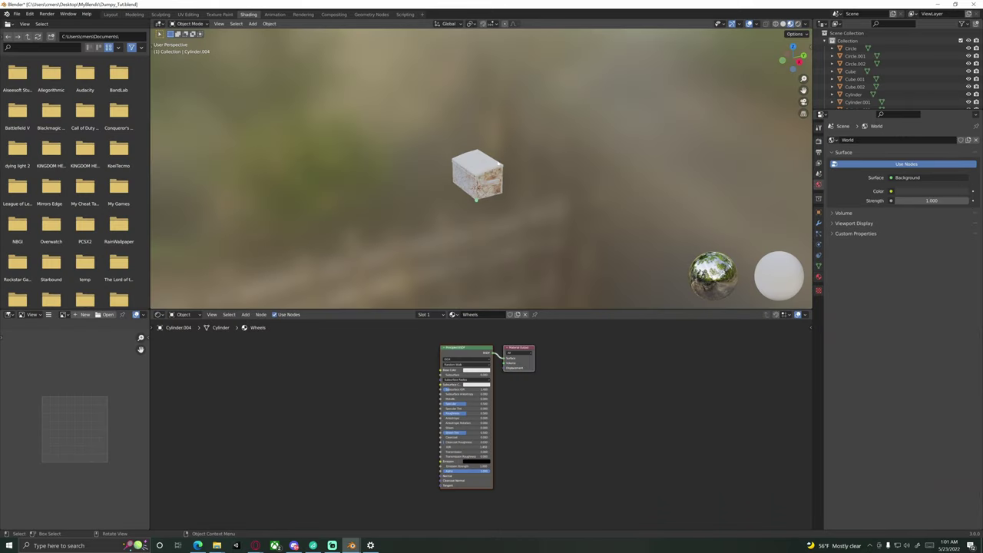
scroll(467, 218, "up", 8)
middle_click_drag(467, 220, 497, 166, "shift")
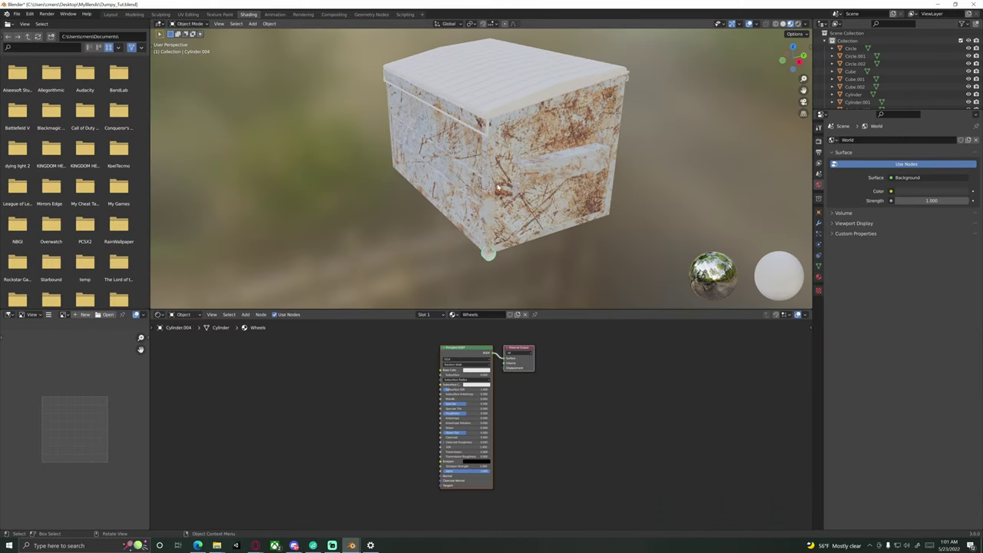
scroll(496, 178, "up", 1)
middle_click_drag(507, 218, 493, 263, "shift")
scroll(497, 177, "up", 8)
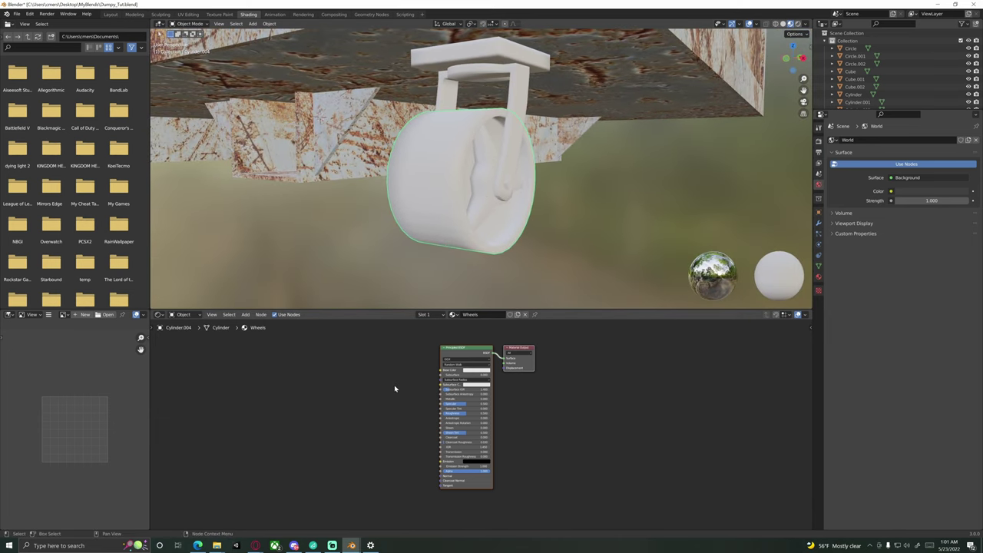
mouse_move(465, 350)
left_mouse_down()
mouse_move(424, 358)
mouse_move(462, 363)
left_mouse_up()
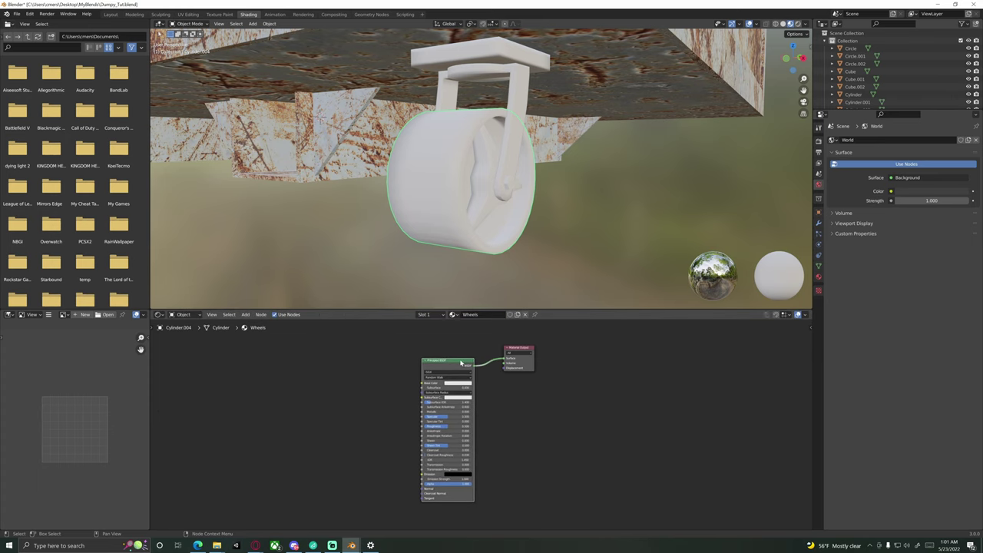
scroll(463, 216, "up", 3)
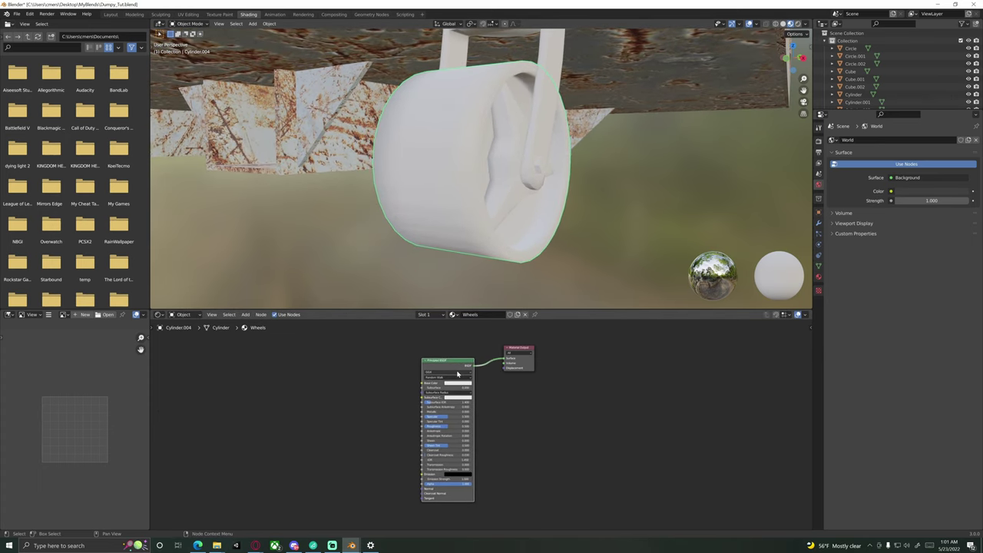
Step: Set the base color of the Wheels material to black and check the wheel up close
left_click(462, 384)
left_click_drag(483, 332, 482, 356)
middle_click_drag(454, 220, 450, 365)
middle_click_drag(502, 410, 499, 382, "shift")
scroll(487, 362, "up", 5)
middle_click_drag(443, 173, 426, 160)
scroll(430, 173, "up", 3)
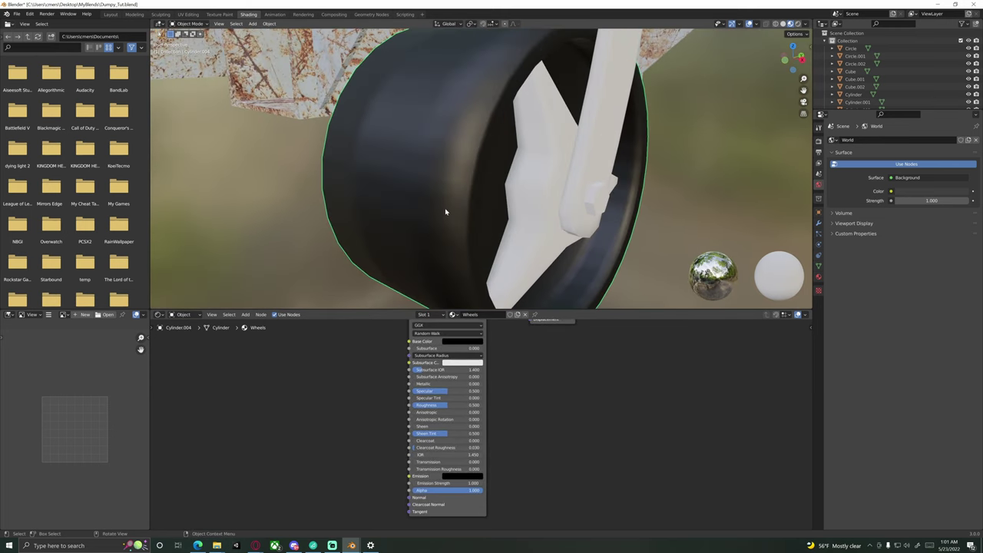
middle_click_drag(445, 212, 441, 184)
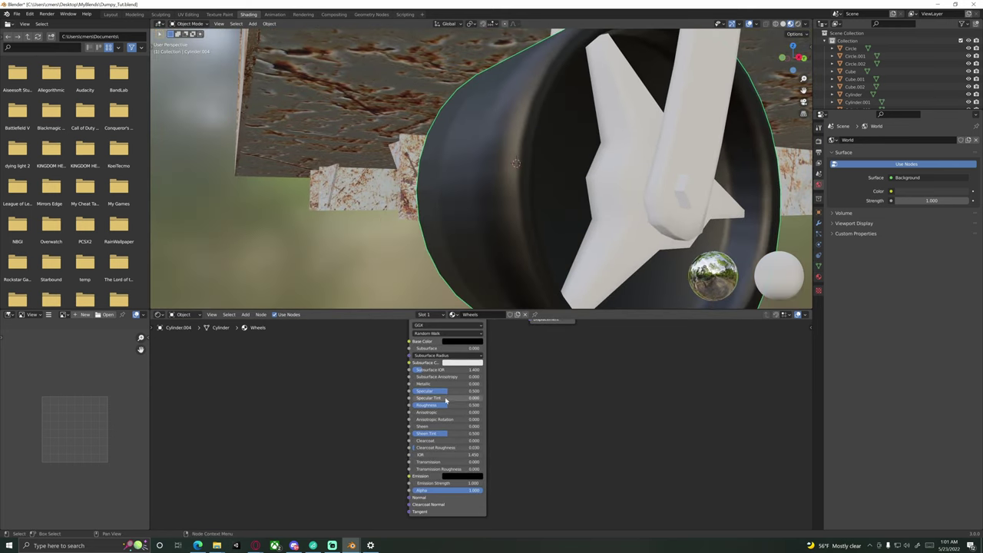
Step: Set the Specular value of the Wheels material to 0.1
left_click_drag(445, 391, 424, 391)
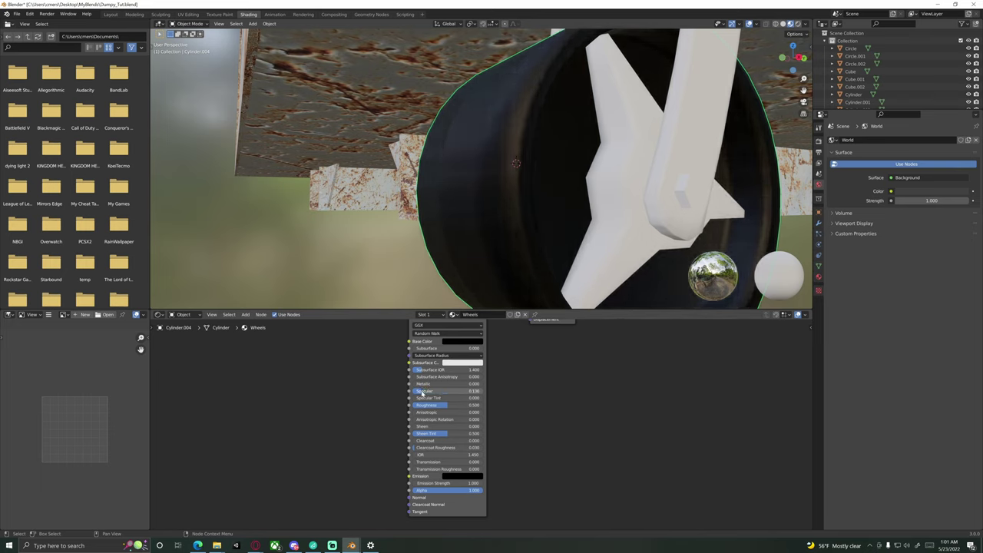
left_click(421, 392)
type("0.1")
key("Return")
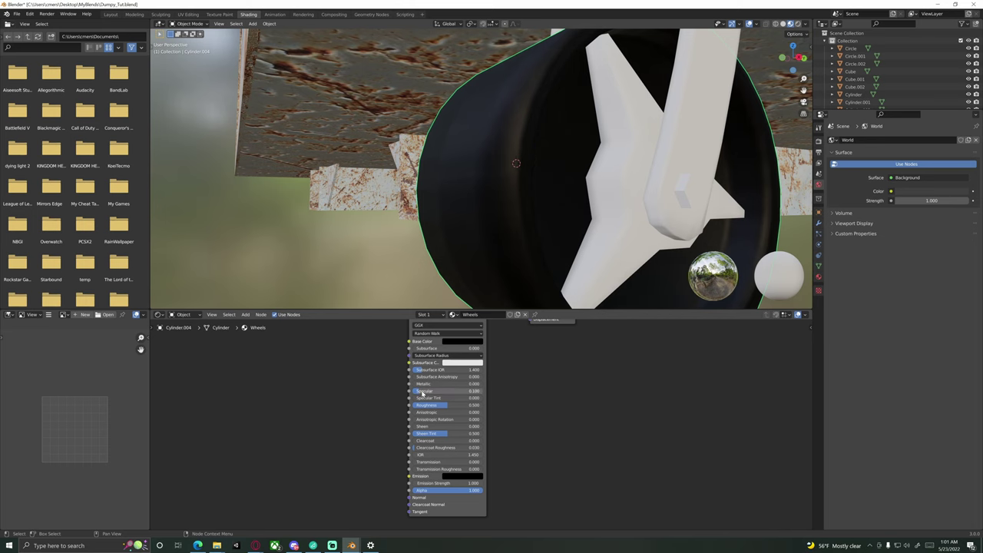
Step: Set the Roughness of the Wheels material to 0.4 and check the wheel's reflections
middle_click_drag(500, 230, 483, 205)
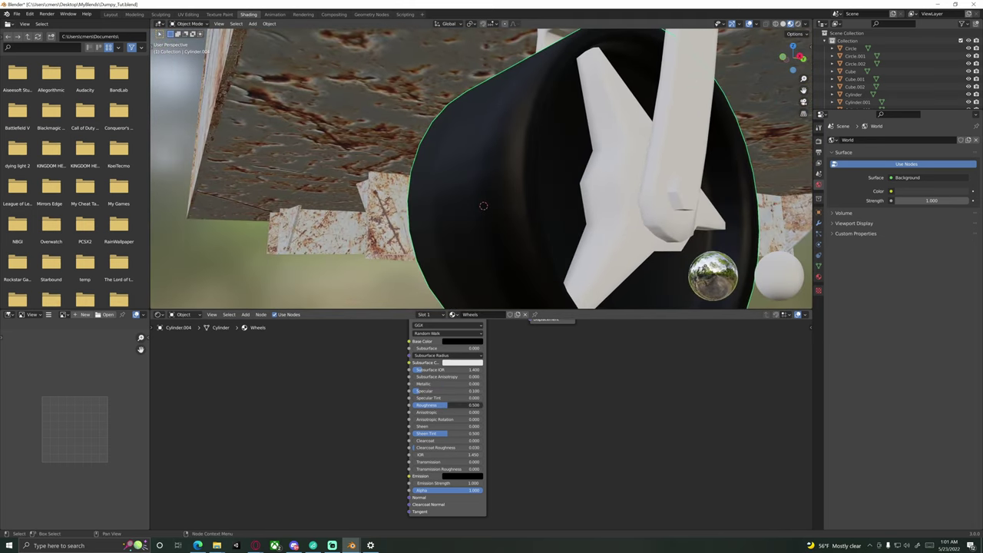
mouse_move(443, 405)
left_mouse_down()
mouse_move(482, 405)
mouse_move(451, 405)
left_mouse_up()
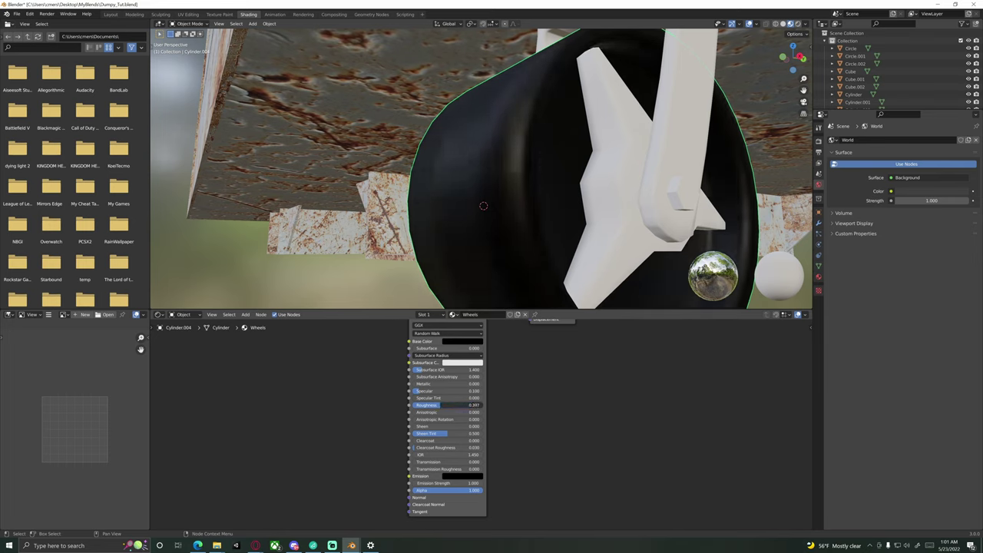
left_click(446, 405)
type("0.4")
key("Return")
middle_click_drag(516, 237, 496, 271)
scroll(479, 229, "up", 2)
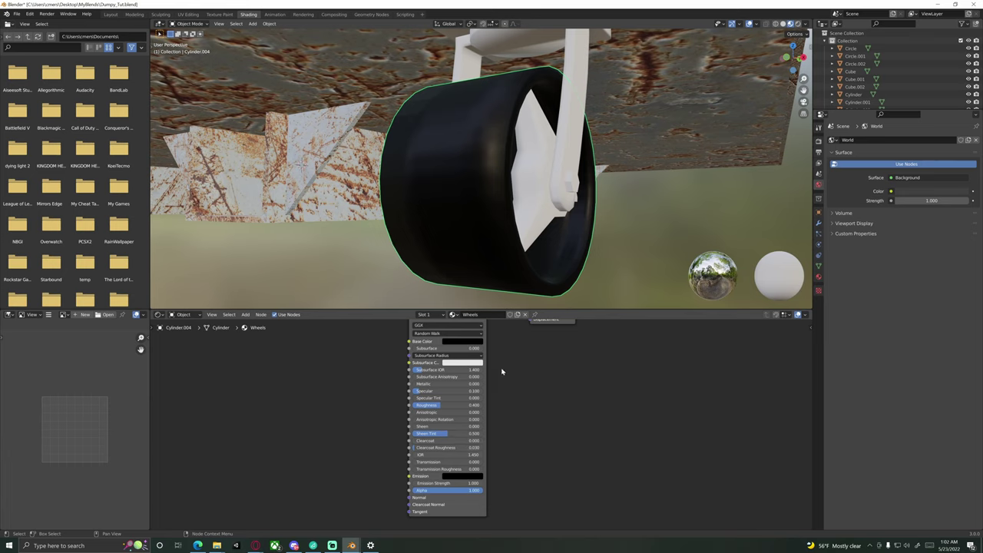
Step: Set the Metallic value of the Wheels material to 0.2, checking the effect on the wheel
mouse_move(435, 385)
left_mouse_down()
mouse_move(509, 384)
mouse_move(427, 384)
left_mouse_up()
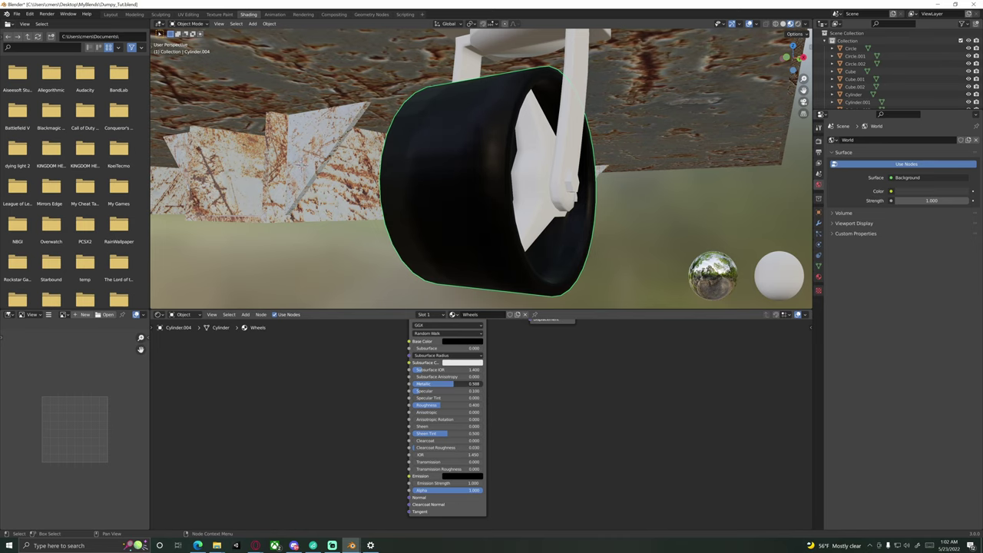
middle_click_drag(511, 235, 500, 253)
mouse_move(455, 384)
left_mouse_down()
mouse_move(422, 384)
mouse_move(451, 384)
left_mouse_up()
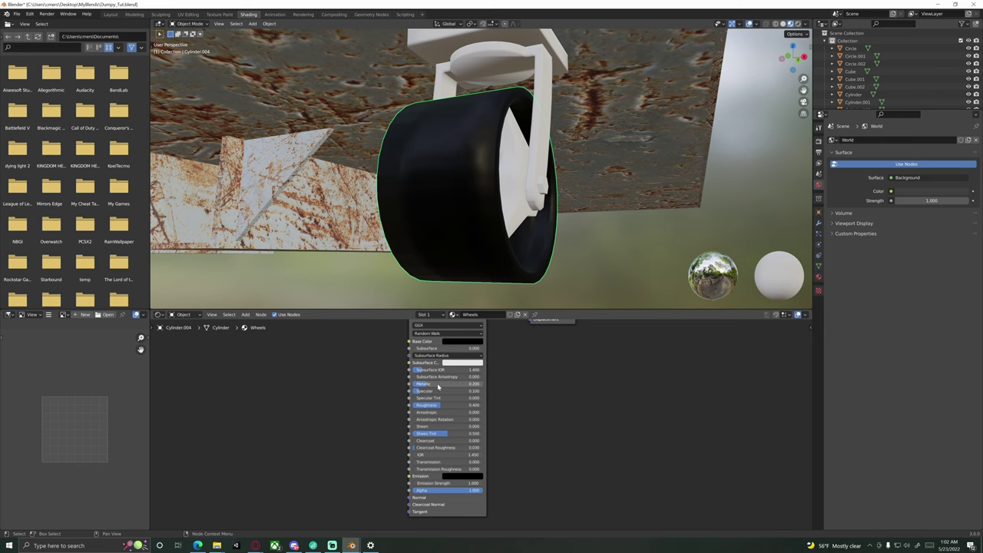
middle_click_drag(468, 265, 472, 258)
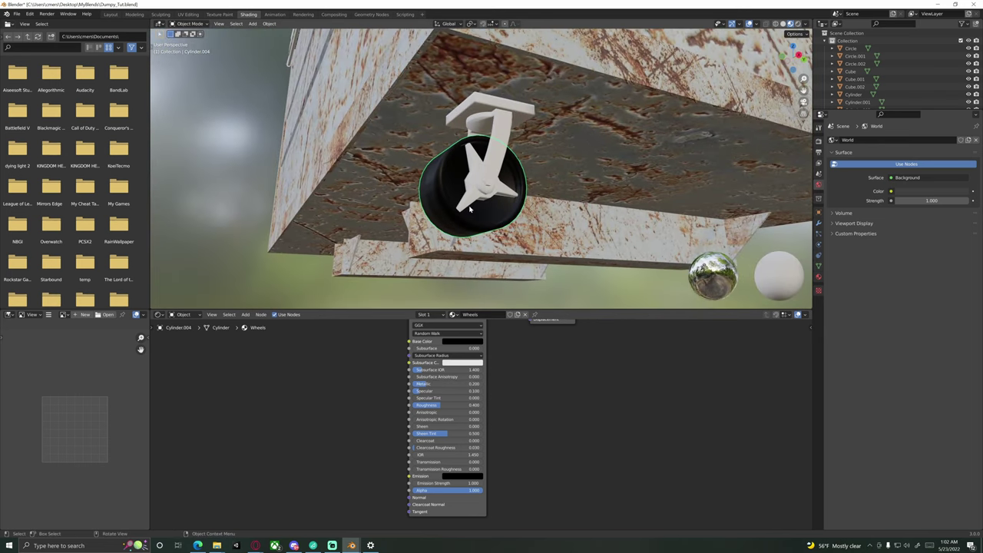
Step: Create a new material named "Rims" on the three-spoke piece beside the visible fork leg
left_click(471, 209)
middle_click_drag(470, 208, 515, 175)
scroll(498, 226, "up", 2)
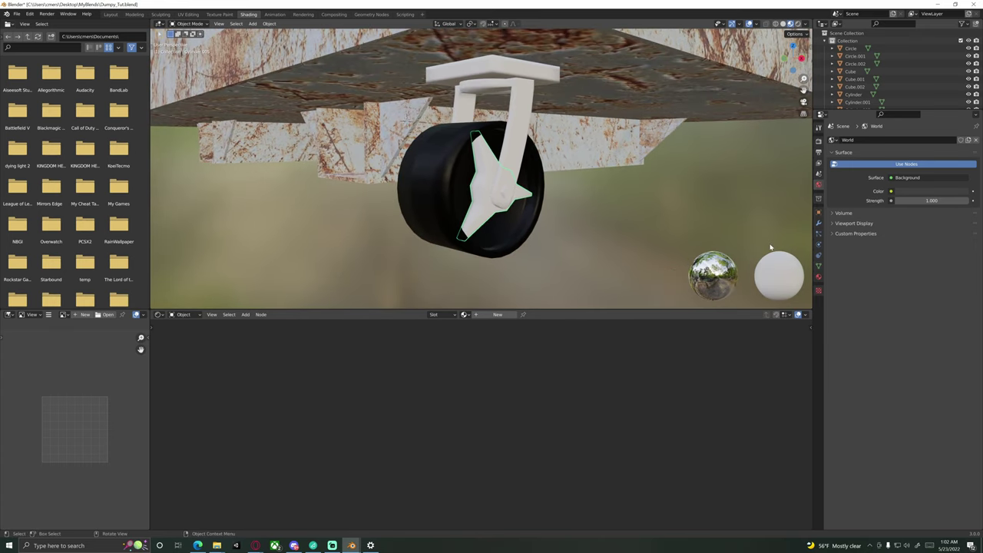
left_click(819, 280)
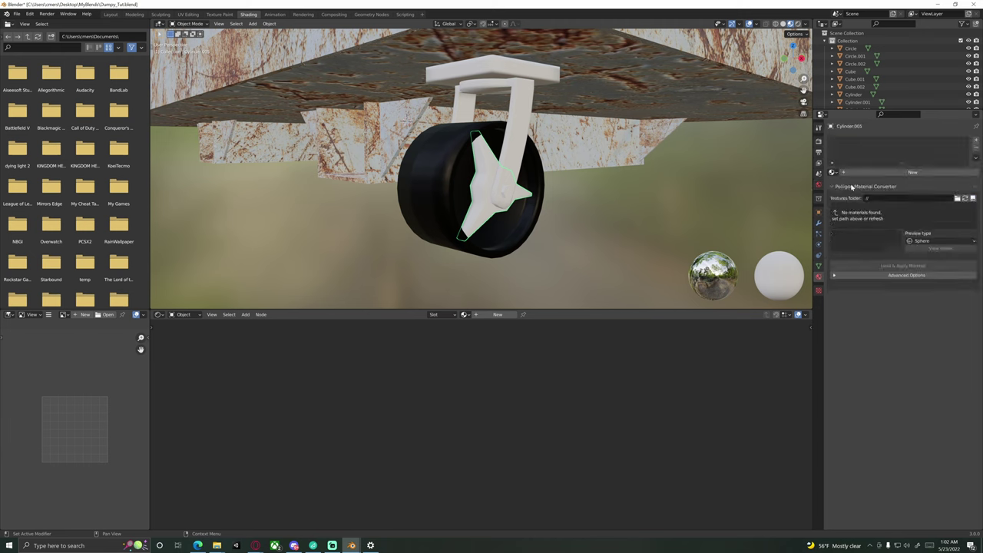
left_click(849, 173)
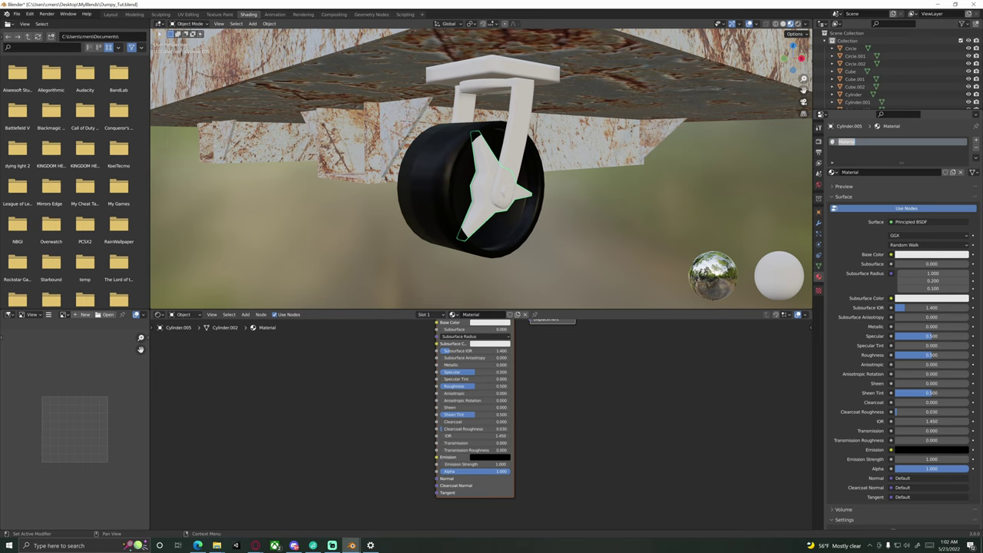
type("Rims")
Step: Darken the base color of the Rims material to a very dark grey with a value of about 0.02
middle_click_drag(545, 372, 559, 437)
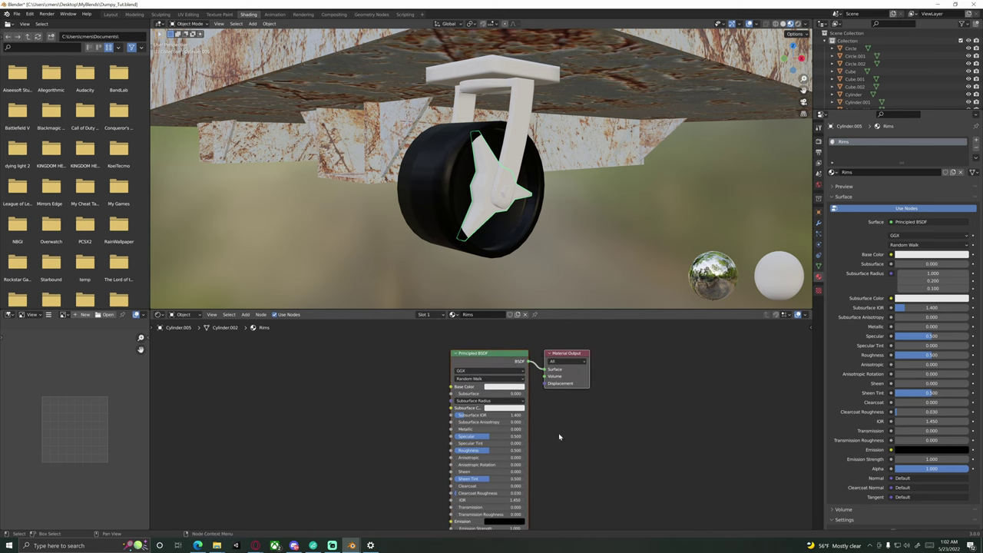
left_click(507, 388)
left_click_drag(540, 304, 540, 330)
left_click_drag(485, 370, 484, 370)
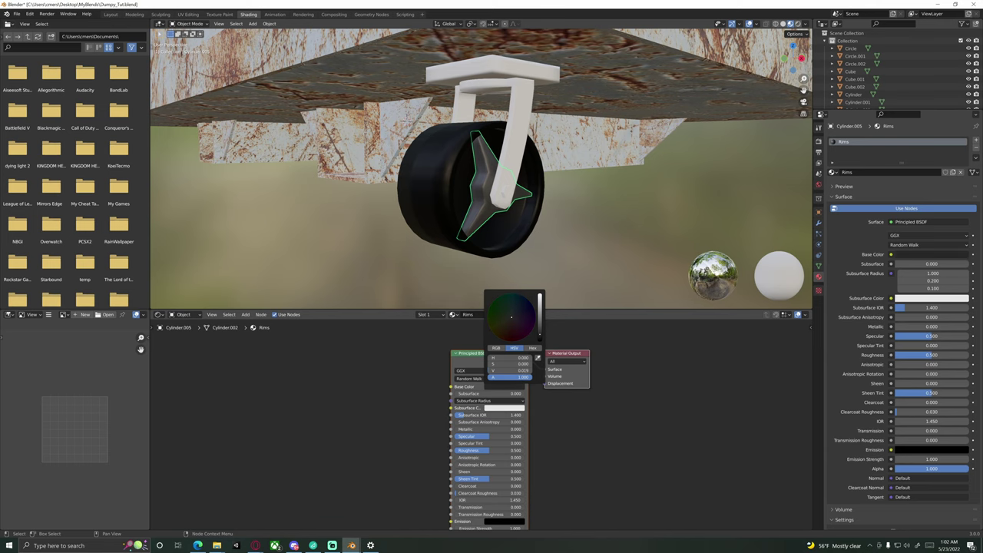
scroll(511, 268, "up", 4)
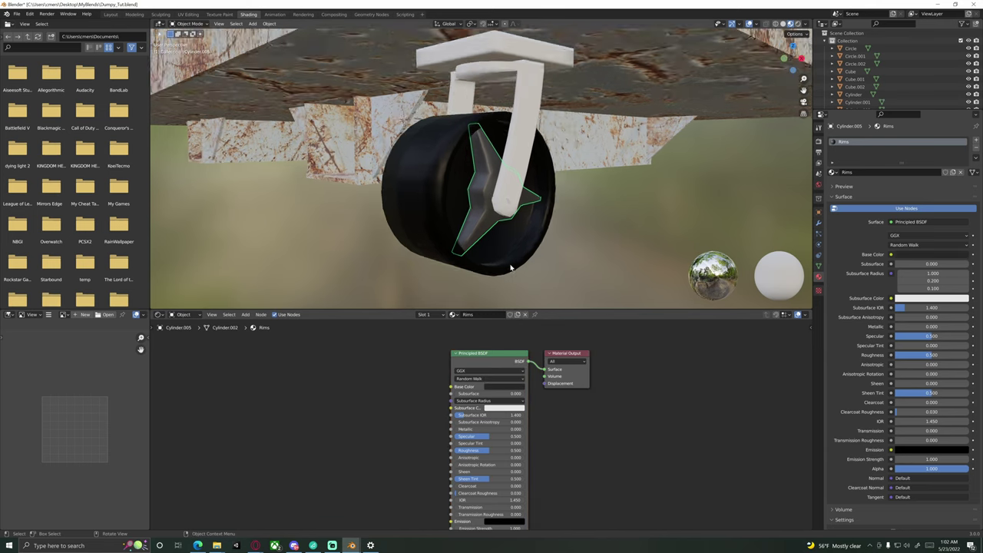
middle_click_drag(492, 251, 494, 186)
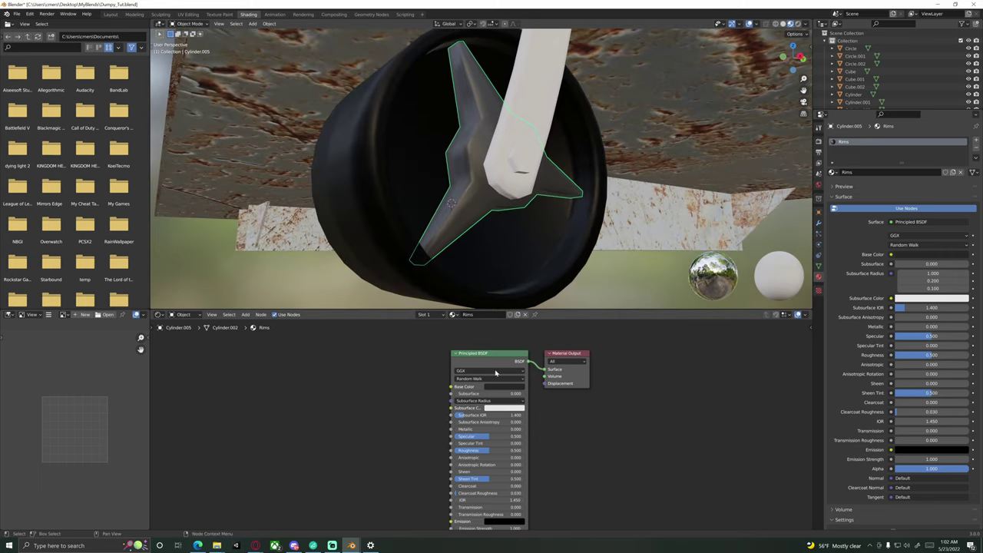
Step: Set the Rims material's Specular to about 0.2 and its Roughness to 0.8
scroll(550, 439, "down", 1)
middle_click_drag(553, 445, 544, 395, "shift")
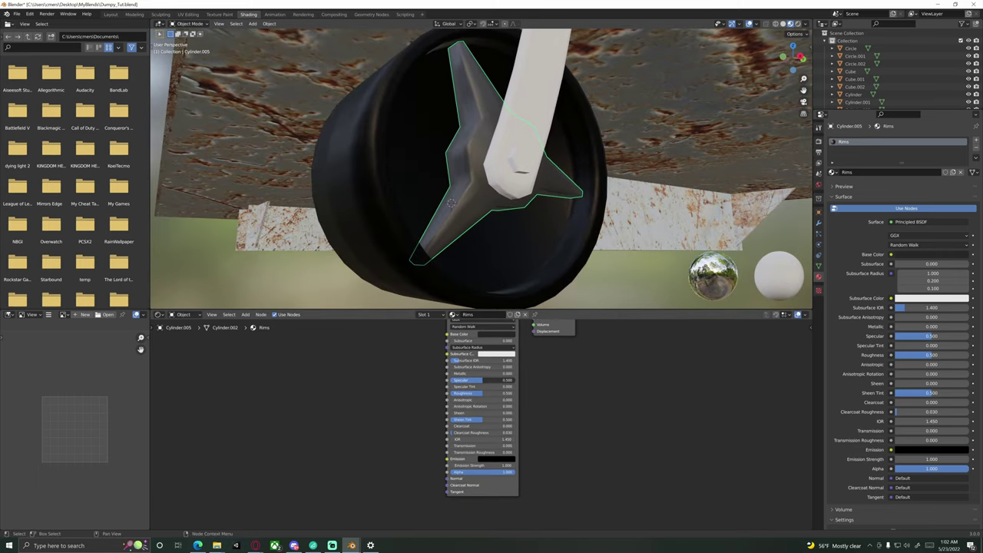
mouse_move(482, 380)
left_mouse_down()
mouse_move(470, 379)
mouse_move(501, 392)
left_mouse_up()
left_click(499, 394)
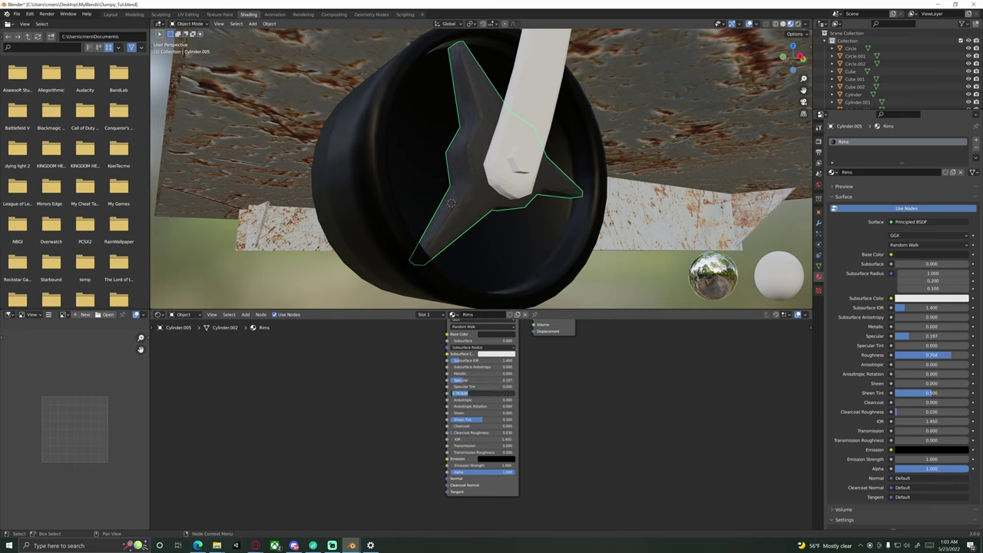
type(".8")
key("Return")
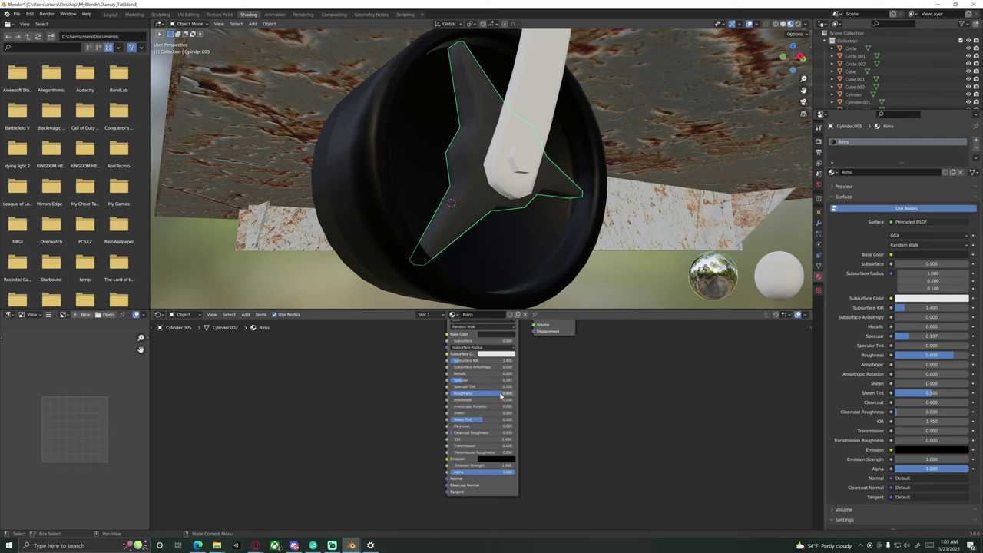
middle_click_drag(514, 228, 514, 276)
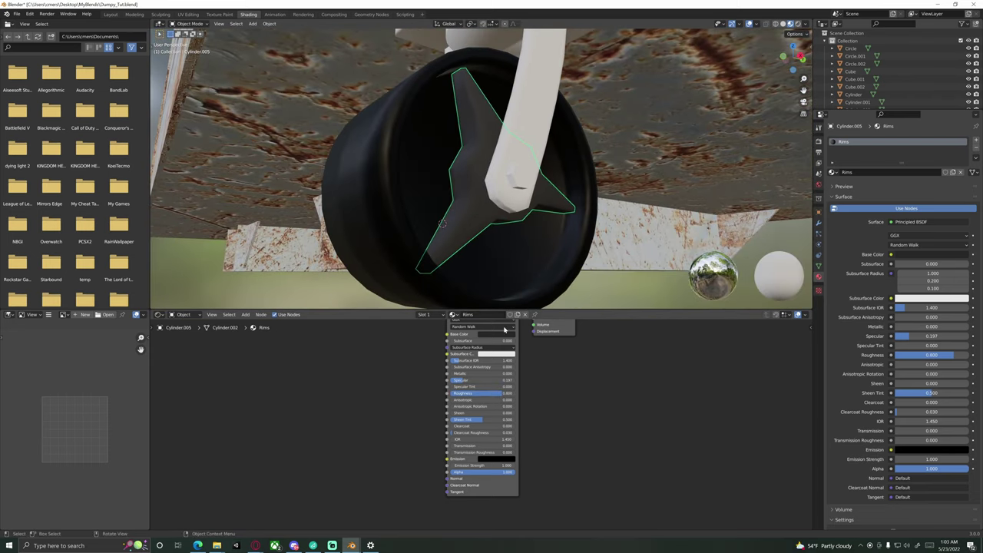
scroll(543, 385, "down", 1)
Step: Assign the existing Rims material to the spoke piece on the opposite side of the wheel
middle_click_drag(550, 382, 560, 413)
middle_click_drag(421, 182, 484, 221)
left_click(357, 198)
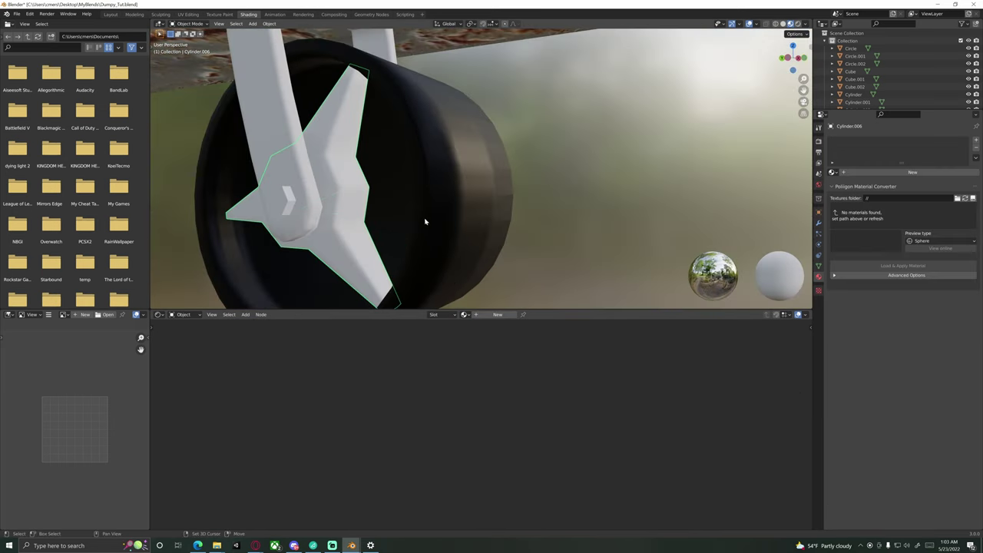
middle_click_drag(424, 220, 761, 214)
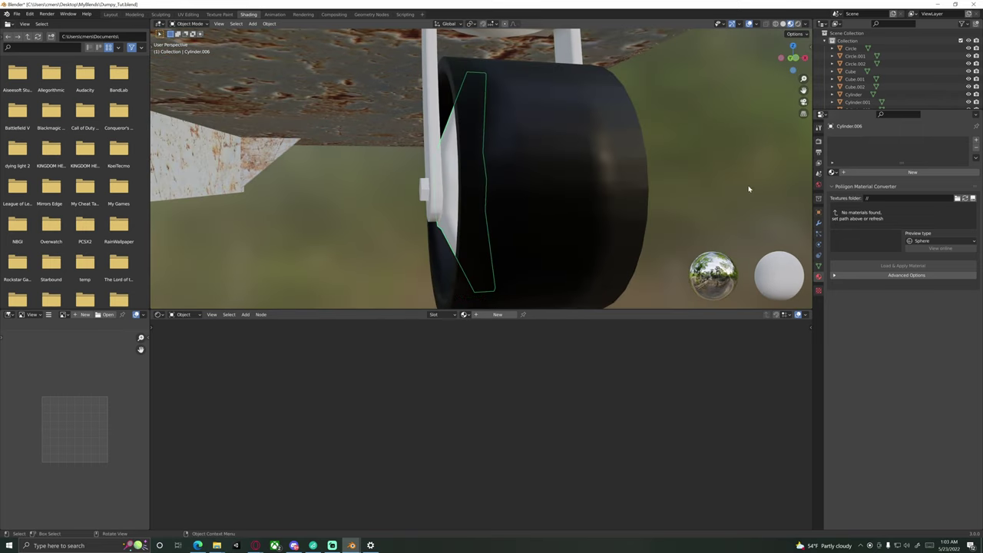
left_click(834, 174)
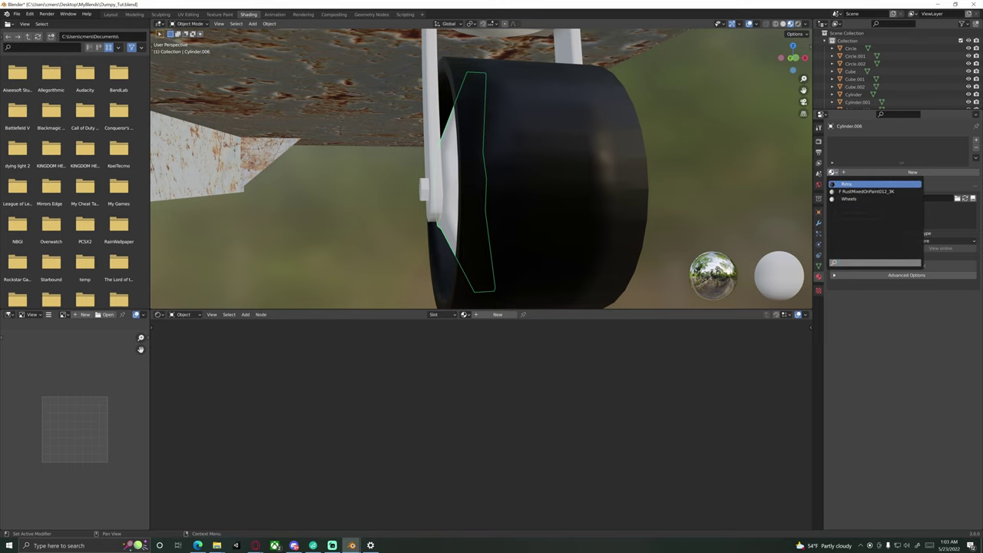
left_click(845, 184)
Step: Select the caster's mounting plate and open its mesh in the UV Editing workspace
middle_click_drag(491, 207, 513, 191)
left_click(496, 144)
middle_click_drag(633, 197, 496, 160)
key("Tab")
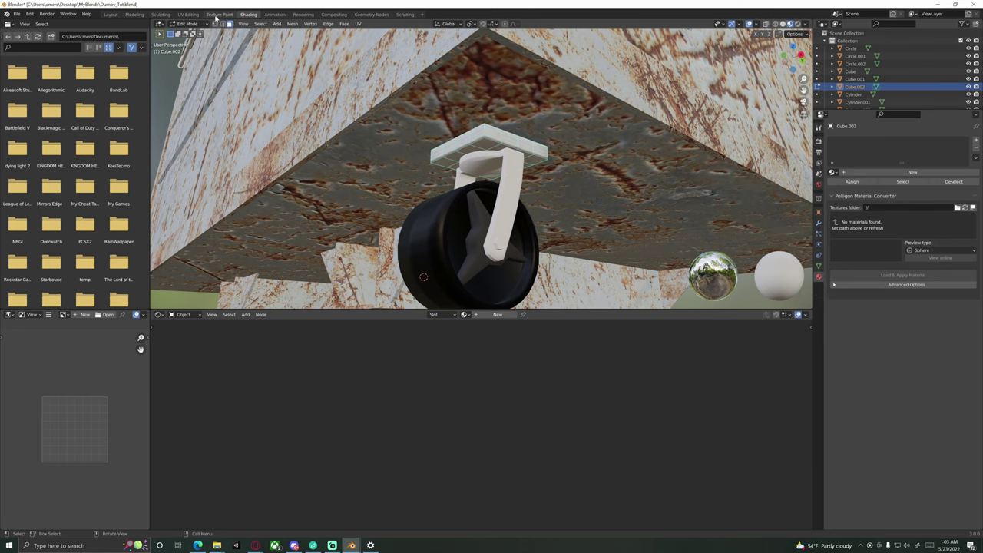
left_click(188, 14)
scroll(606, 277, "up", 3)
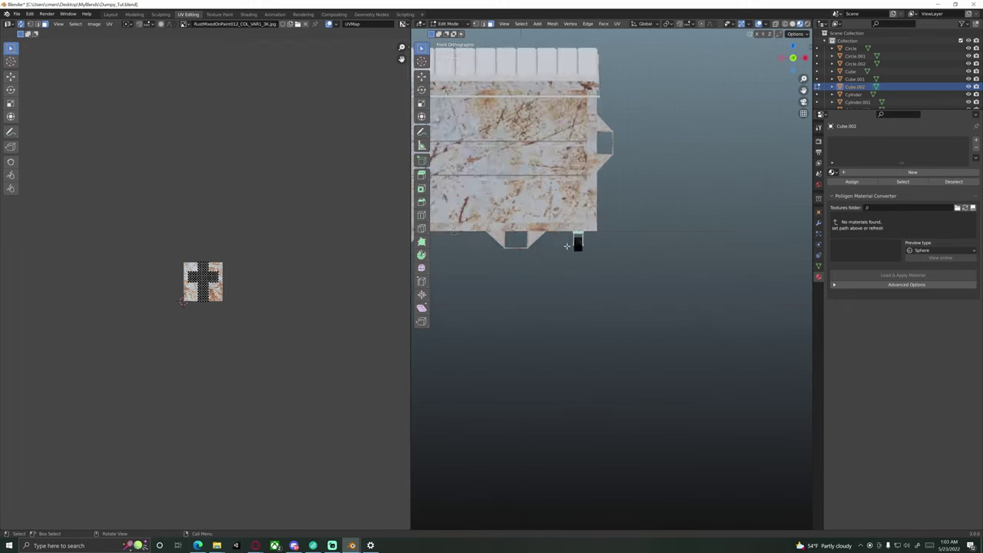
Step: Return the mounting plate to Object Mode and apply its scale
scroll(565, 242, "up", 6)
key("Tab")
middle_click_drag(558, 233, 625, 307, "shift")
scroll(622, 303, "up", 5)
mouse_move(612, 268)
middle_mouse_down()
mouse_move(581, 246)
mouse_move(611, 254)
middle_mouse_up()
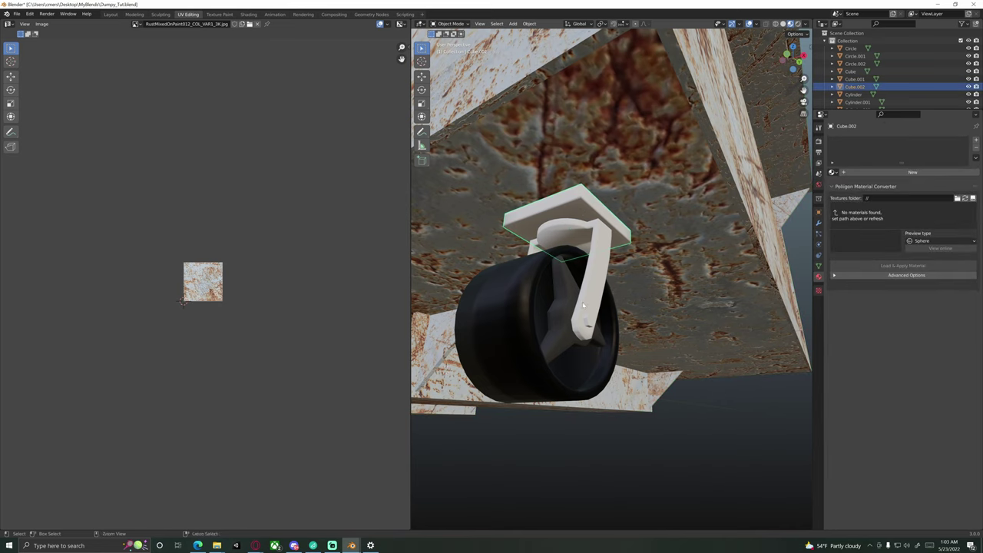
key("ctrl+a")
left_click(583, 305)
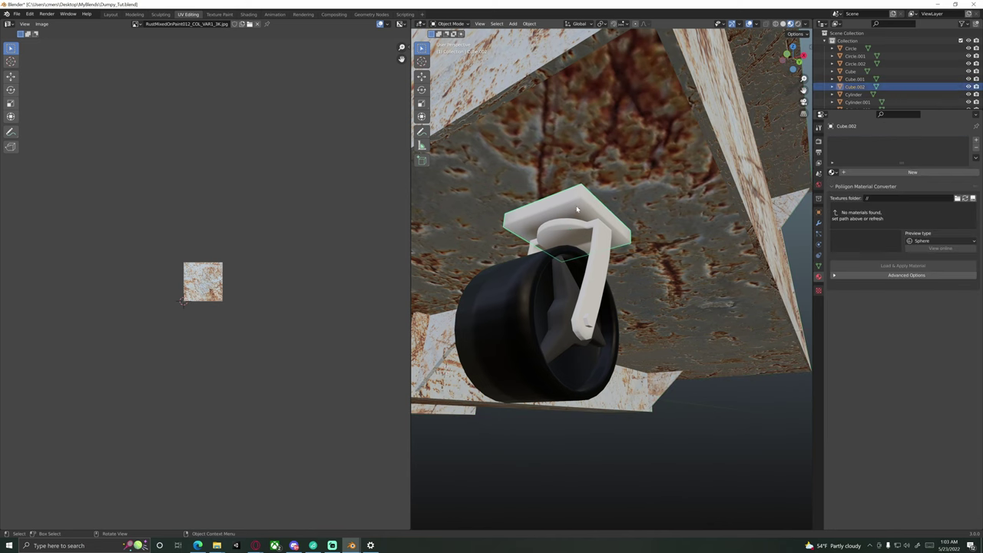
Step: Set the Poliigon Material Converter's textures folder to the METALNESS 3K folder of MetalSpottyDiscoloration001 under DevFiles/Textures on the Desktop
middle_click_drag(569, 216, 571, 243)
scroll(571, 244, "up", 3)
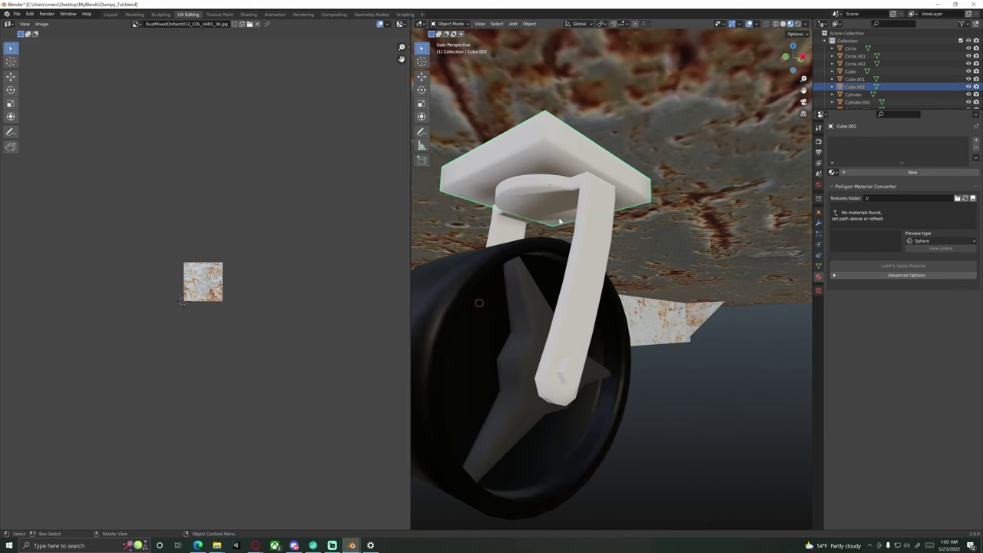
middle_click_drag(547, 208, 563, 229)
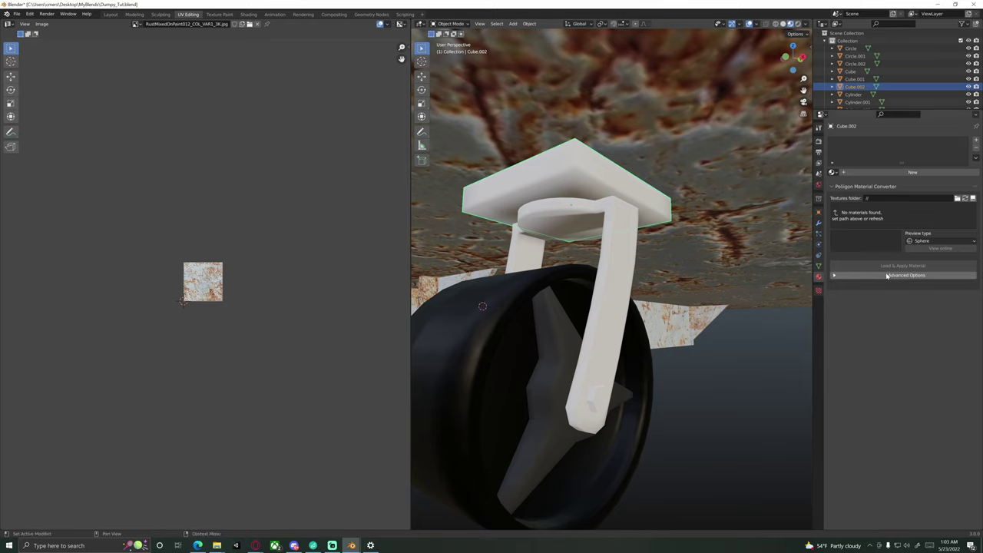
left_click(958, 199)
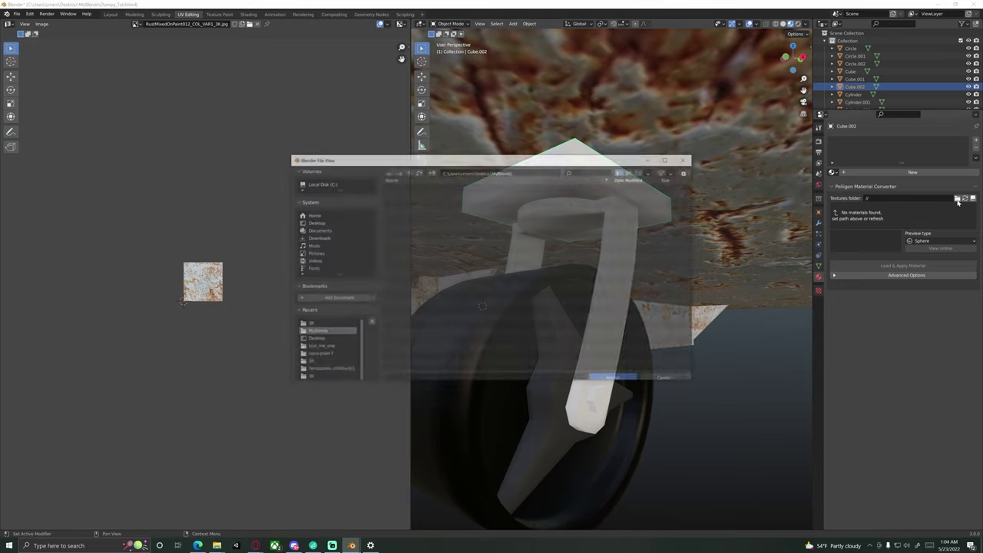
left_click(313, 223)
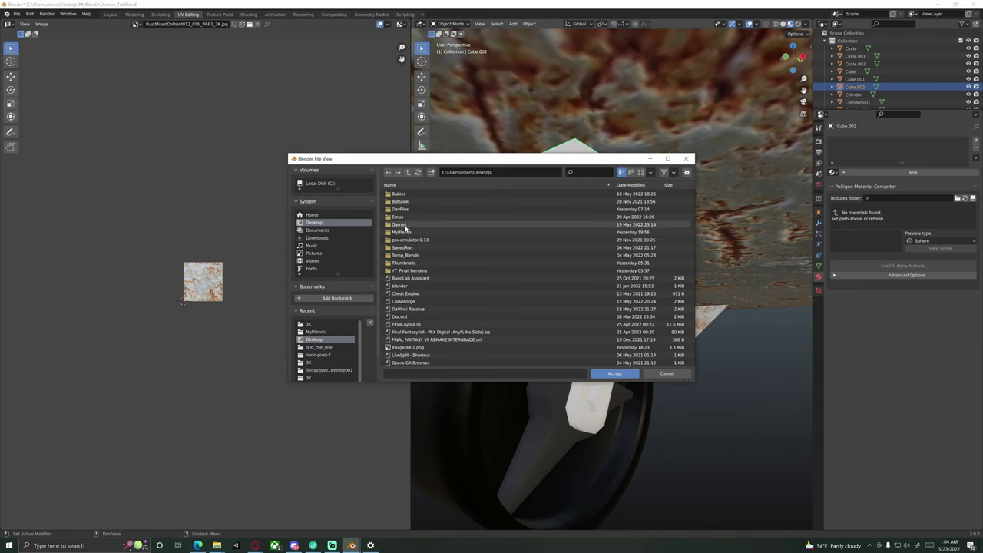
double_click(401, 209)
scroll(408, 296, "down", 2)
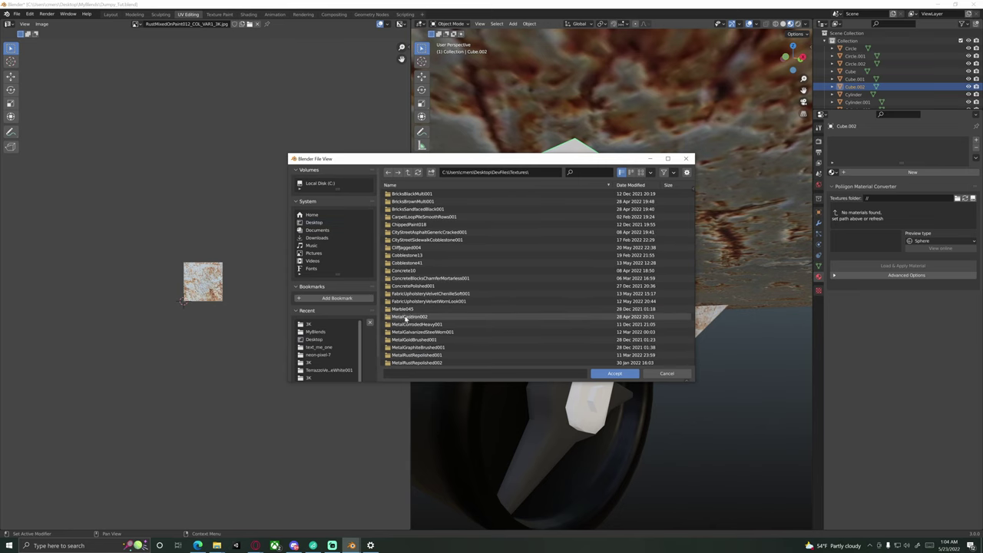
double_click(432, 273)
scroll(432, 277, "down", 3)
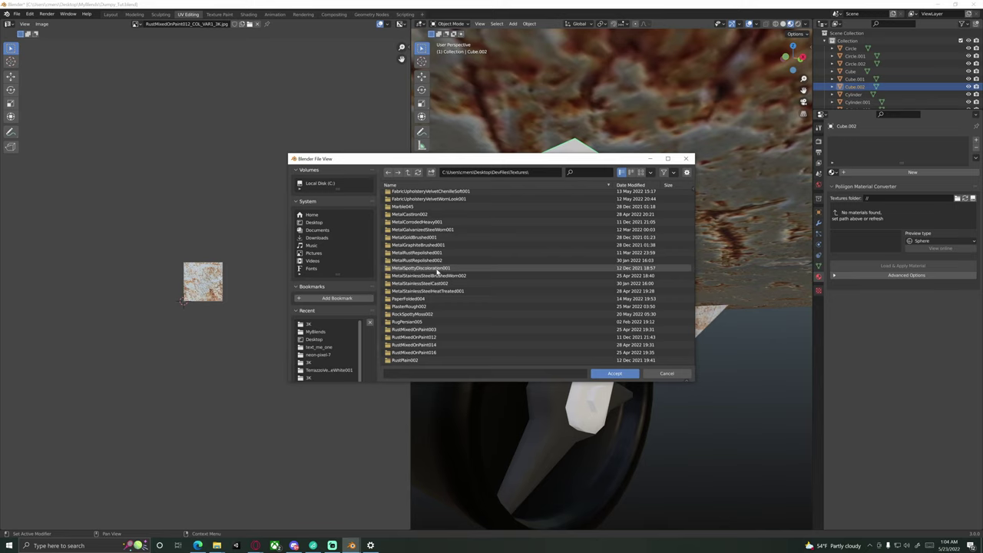
double_click(437, 269)
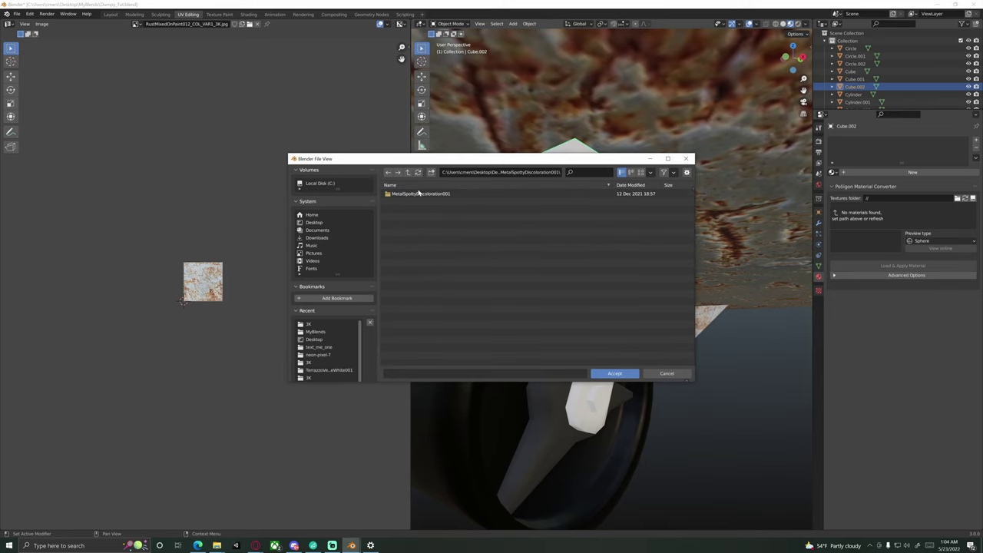
double_click(418, 194)
double_click(409, 202)
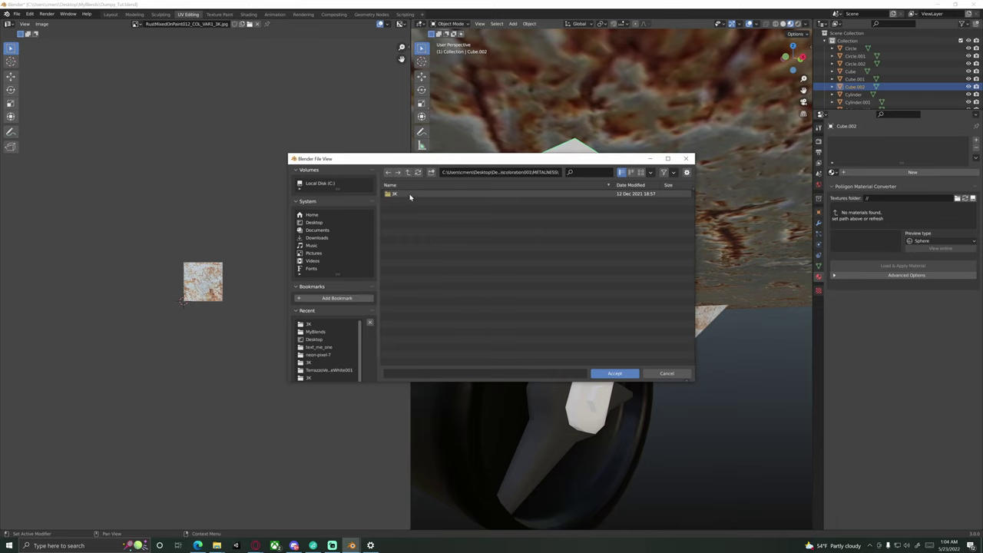
double_click(403, 195)
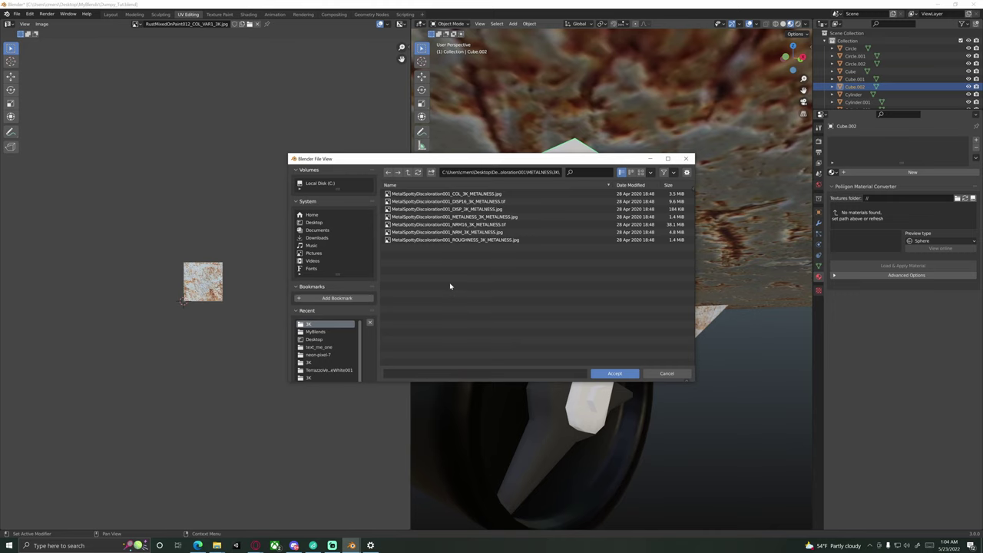
left_click(614, 373)
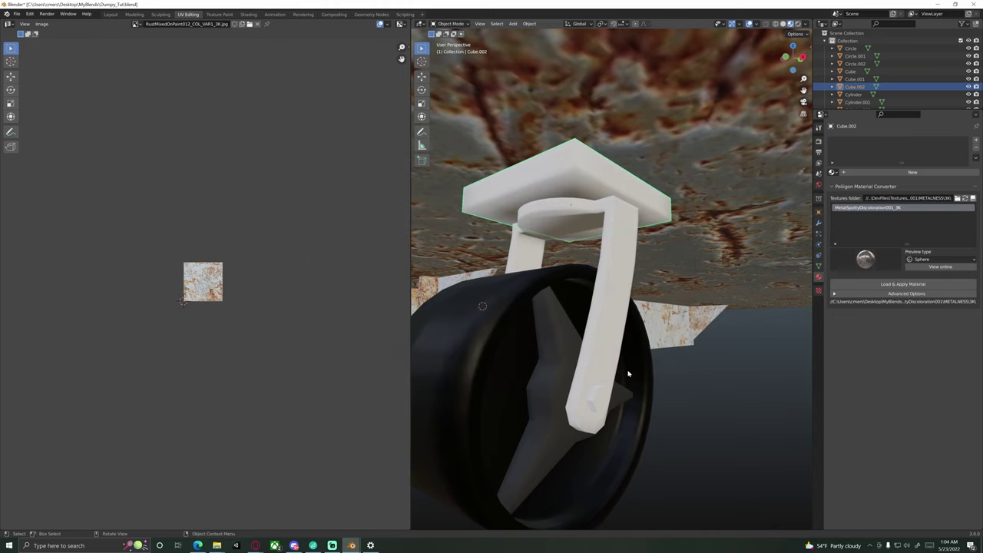
Step: Load and apply the MetalSpottyDiscoloration001_3K material to the mounting plate and check its full UV layout against the texture
left_click(896, 285)
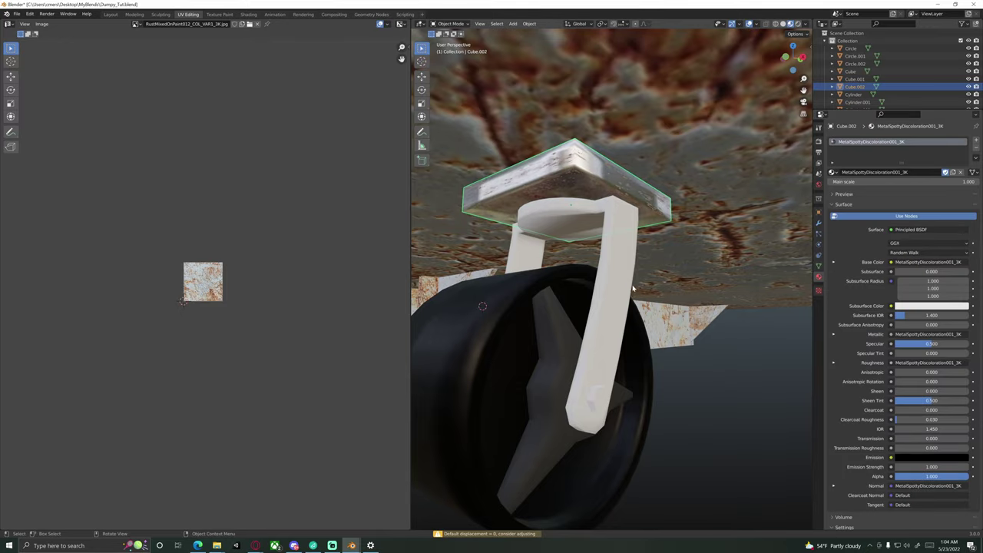
middle_click_drag(628, 288, 573, 266)
key("Tab")
key("a")
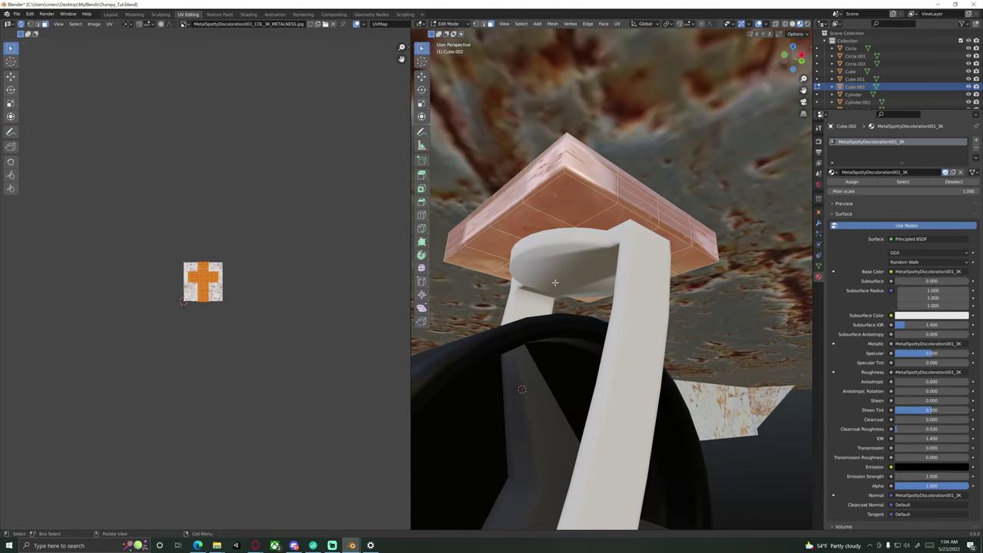
scroll(230, 317, "up", 10)
scroll(229, 317, "down", 2)
scroll(229, 317, "up", 1)
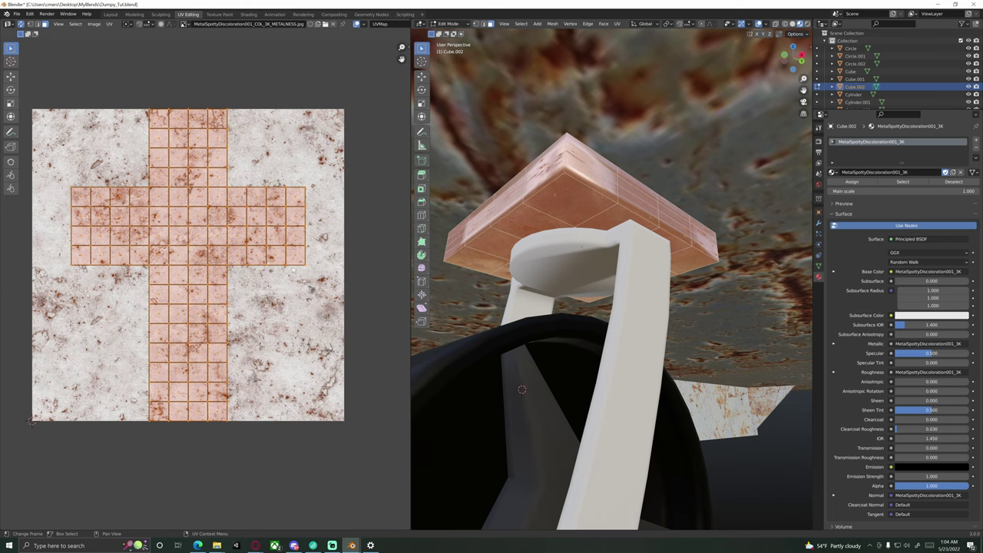
Step: Leave the plate's mesh editing and apply the scale of the hexagonal bolt on the near fork leg
middle_click_drag(544, 208, 593, 248)
key("Tab")
left_click(610, 218)
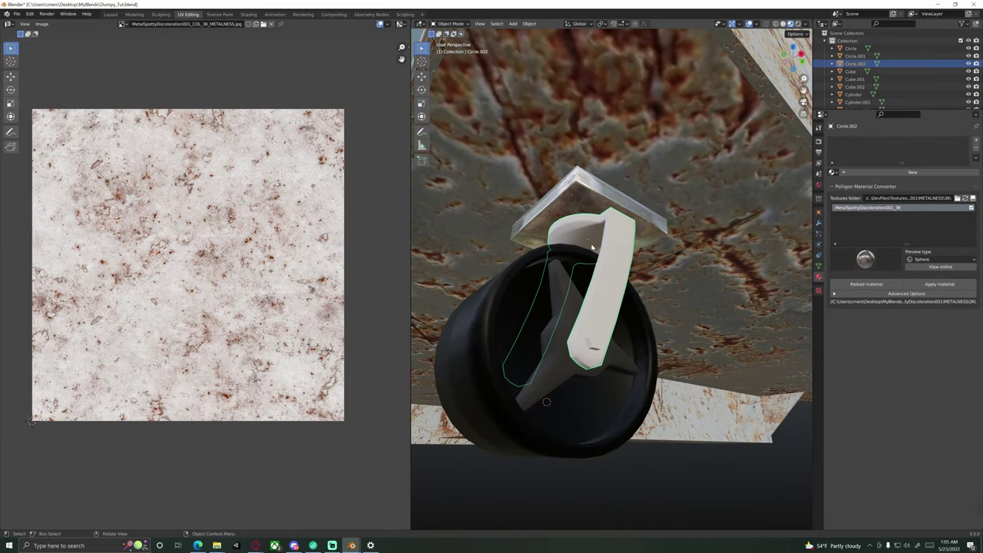
left_click(594, 343)
middle_click_drag(593, 343, 595, 251)
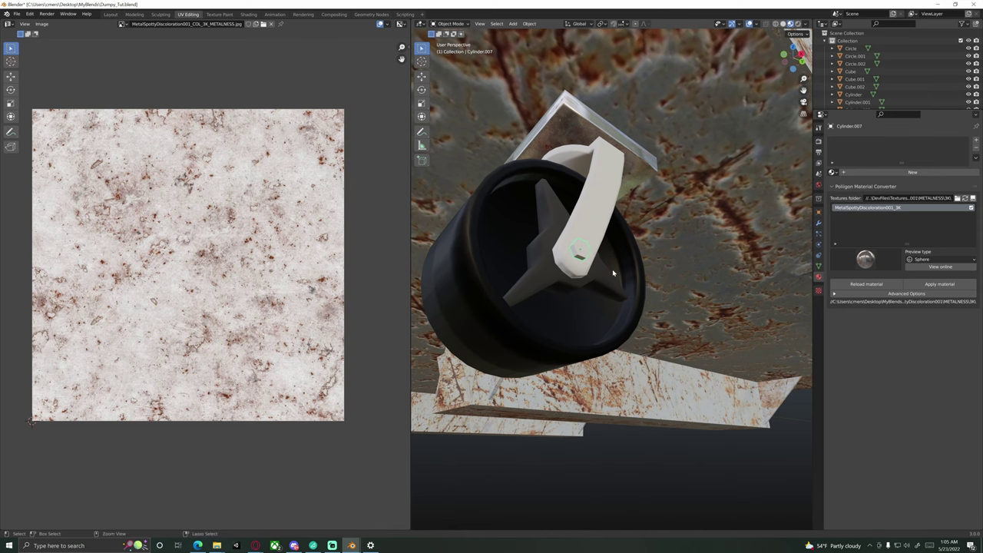
middle_click_drag(605, 273, 584, 266)
key("ctrl+a")
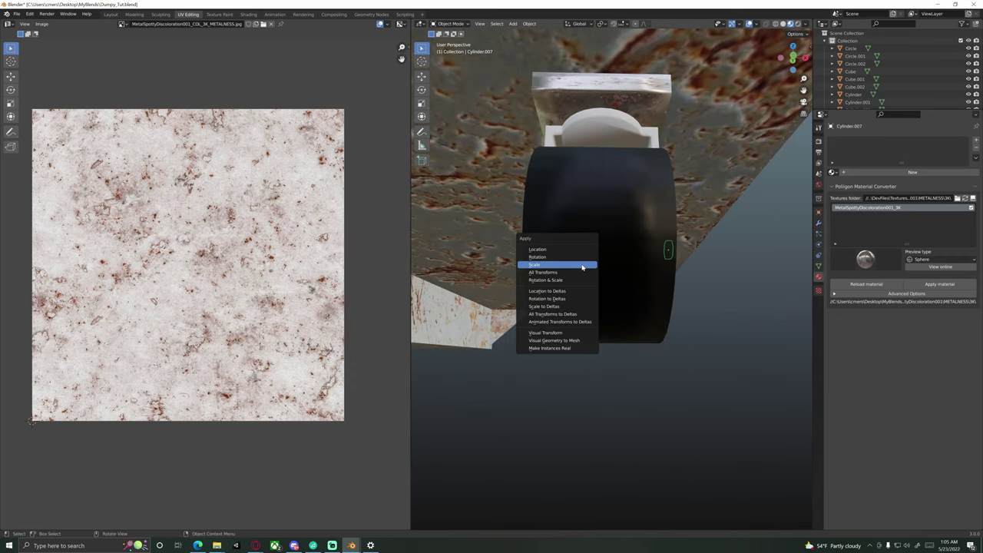
left_click(582, 268)
Step: Apply the scale of the matching hexagonal bolt on the opposite fork leg
middle_click_drag(525, 260, 581, 250)
left_click(452, 232)
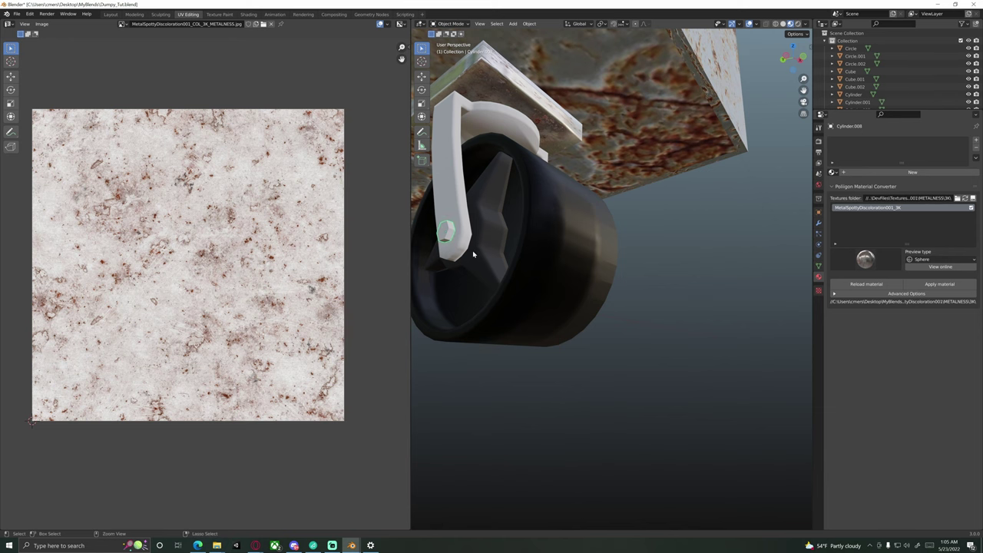
key("ctrl+a")
left_click(492, 254)
Step: Apply the MetalSpottyDiscoloration001_3K material to the first hexagonal bolt and leave its Edit Mode
middle_click_drag(505, 251, 602, 254)
left_click(600, 252)
key("Tab")
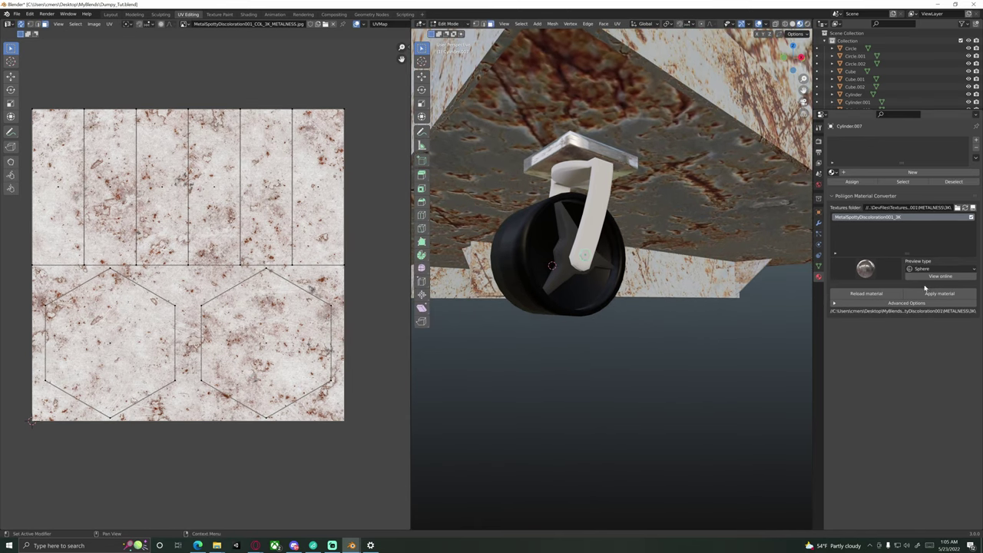
left_click(940, 293)
scroll(625, 271, "up", 5)
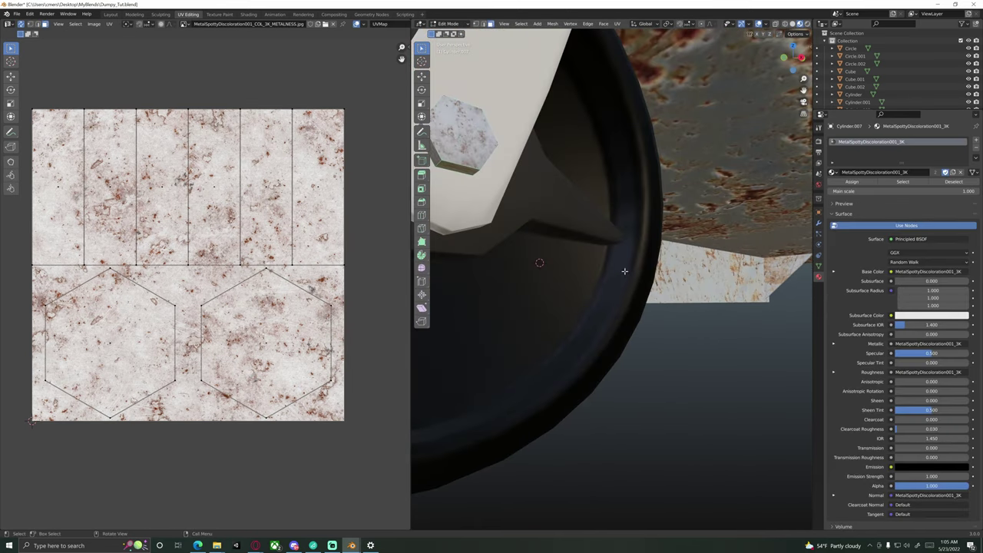
middle_click_drag(625, 271, 541, 242)
scroll(522, 233, "down", 8)
key("Tab")
Step: Apply the MetalSpottyDiscoloration001_3K material to the bolt on the opposite side of the wheel and return to Object Mode
scroll(644, 270, "down", 4)
scroll(601, 261, "down", 8)
middle_click_drag(541, 242, 420, 183, "shift")
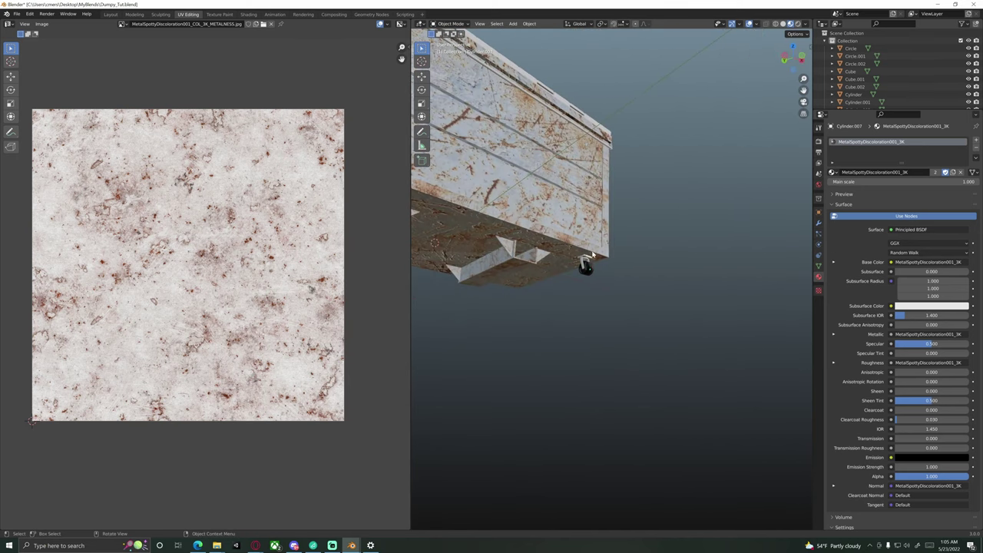
scroll(538, 216, "up", 4)
middle_click_drag(546, 218, 603, 250, "shift")
scroll(603, 250, "up", 6)
middle_click_drag(603, 250, 624, 273)
scroll(624, 272, "up", 5)
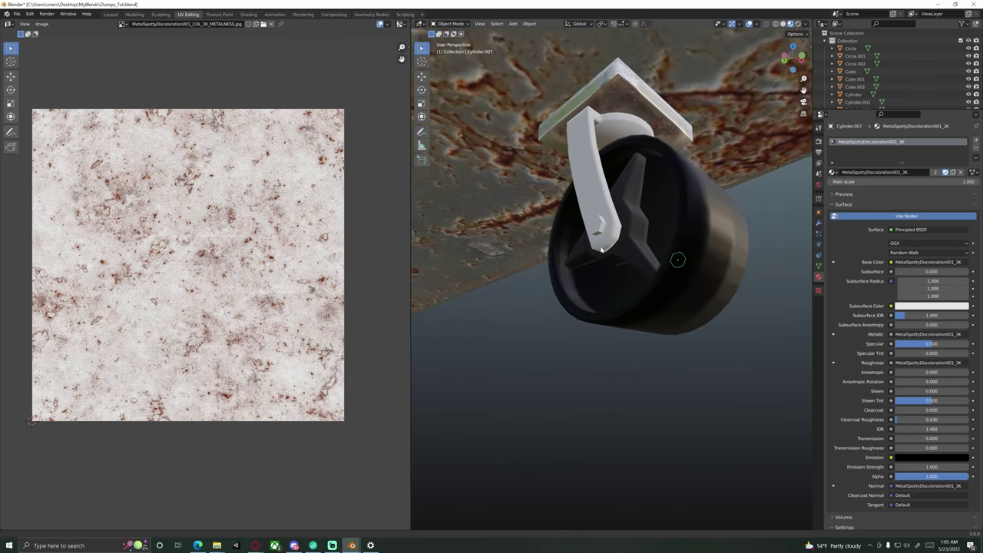
left_click(592, 217)
key("Tab")
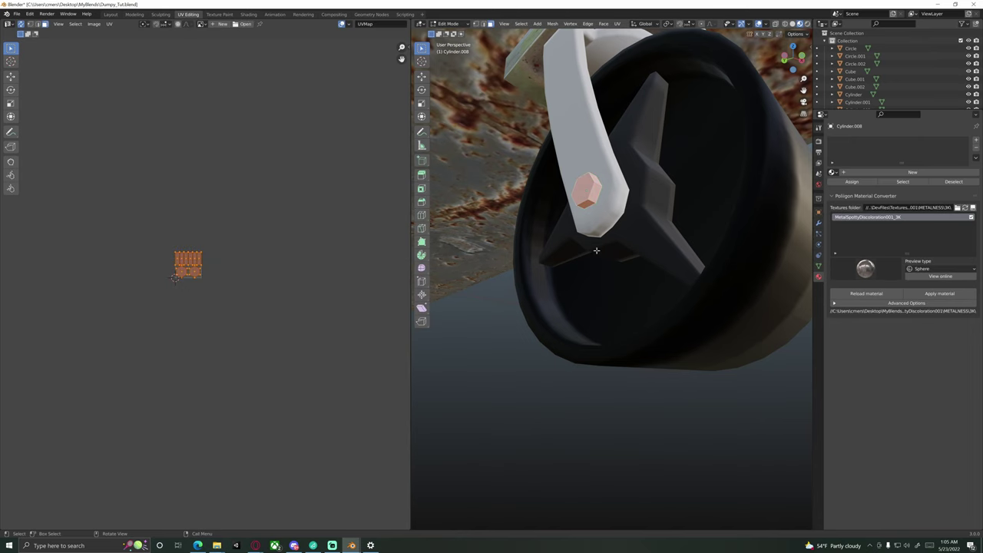
left_click(927, 295)
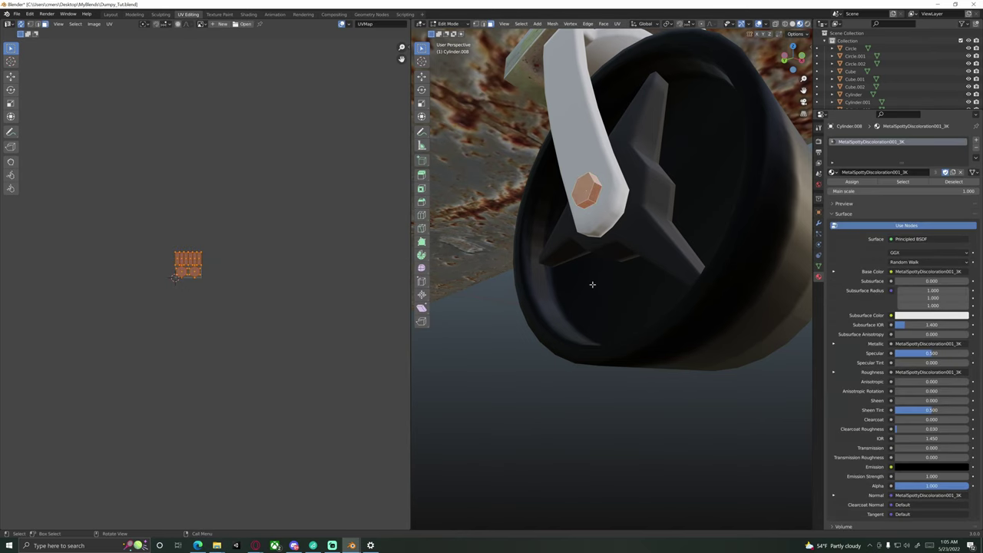
key("Tab")
Step: Select the fork that holds the wheel and apply its scale
middle_click_drag(539, 248, 580, 247)
left_click(582, 116)
key("Tab")
scroll(589, 221, "up", 3)
key("Tab")
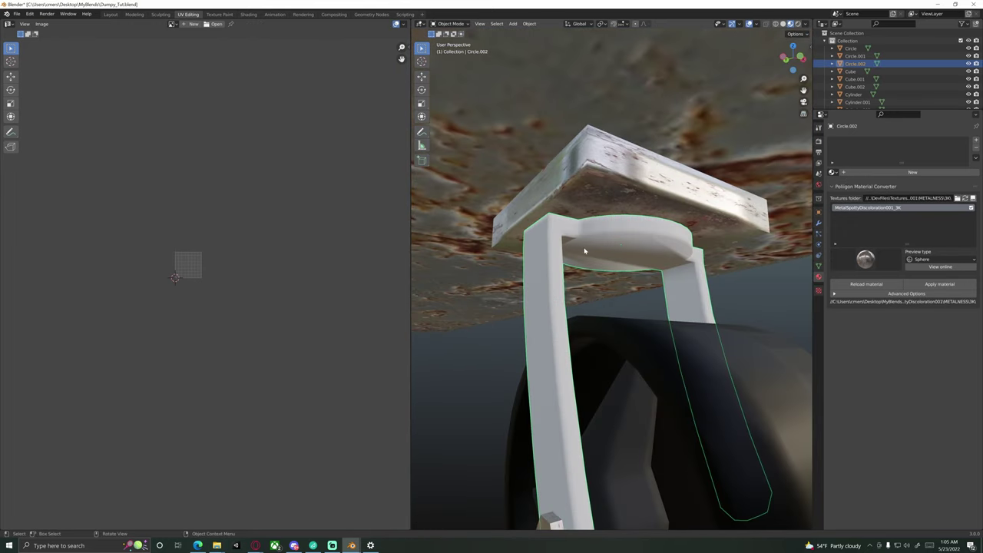
scroll(596, 248, "down", 2)
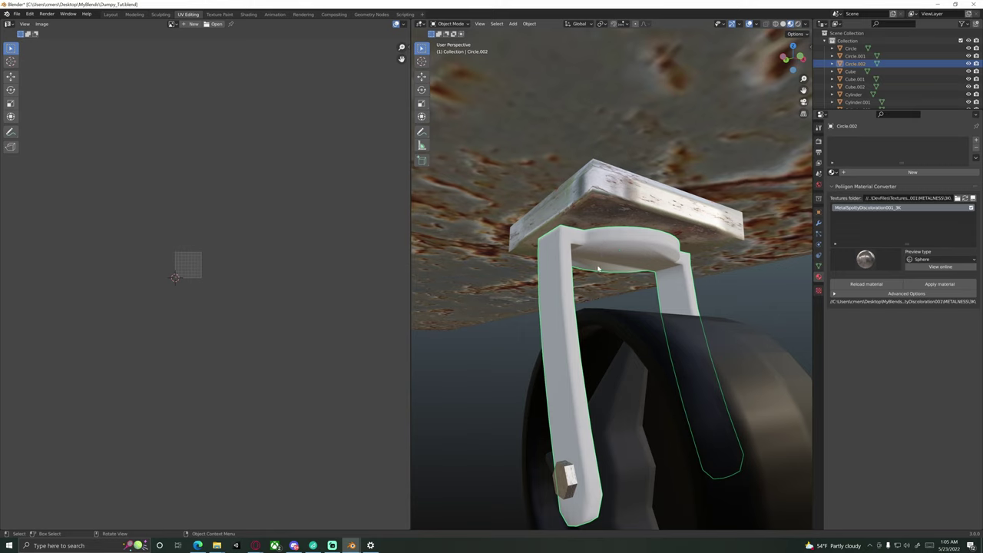
key("ctrl+a")
left_click(598, 266)
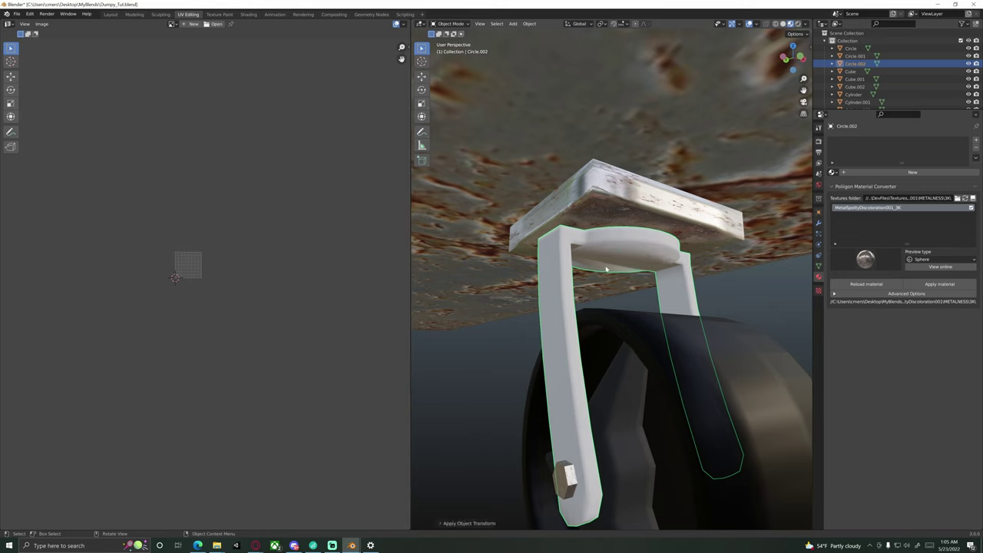
Step: Examine the fork's mesh in Edit Mode around the corner between its leg and round top, using different viewport shading modes
key("Tab")
middle_click_drag(612, 266, 595, 299)
scroll(614, 290, "up", 4)
scroll(607, 279, "up", 5)
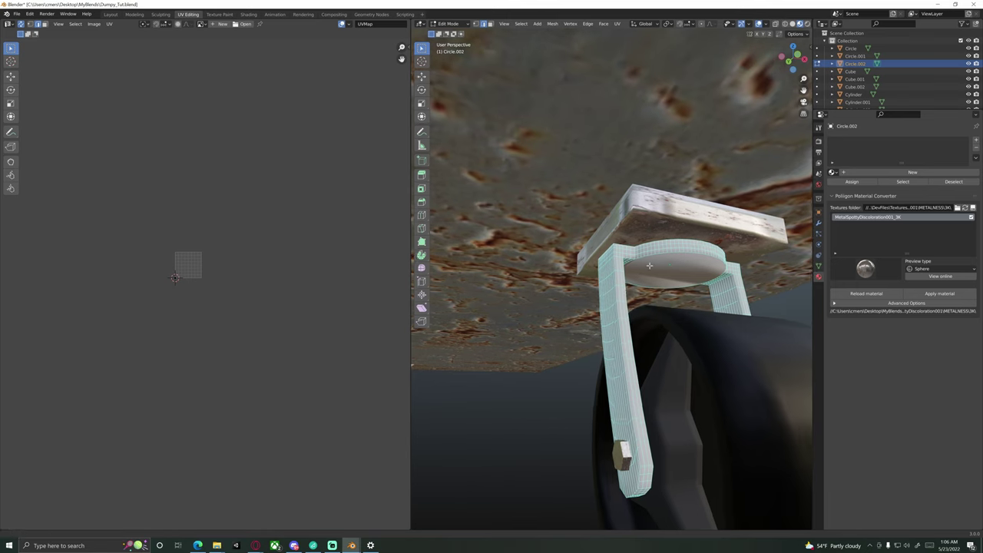
middle_click_drag(611, 274, 575, 277)
middle_click_drag(709, 290, 627, 239)
middle_click_drag(620, 277, 699, 242)
scroll(700, 242, "up", 10)
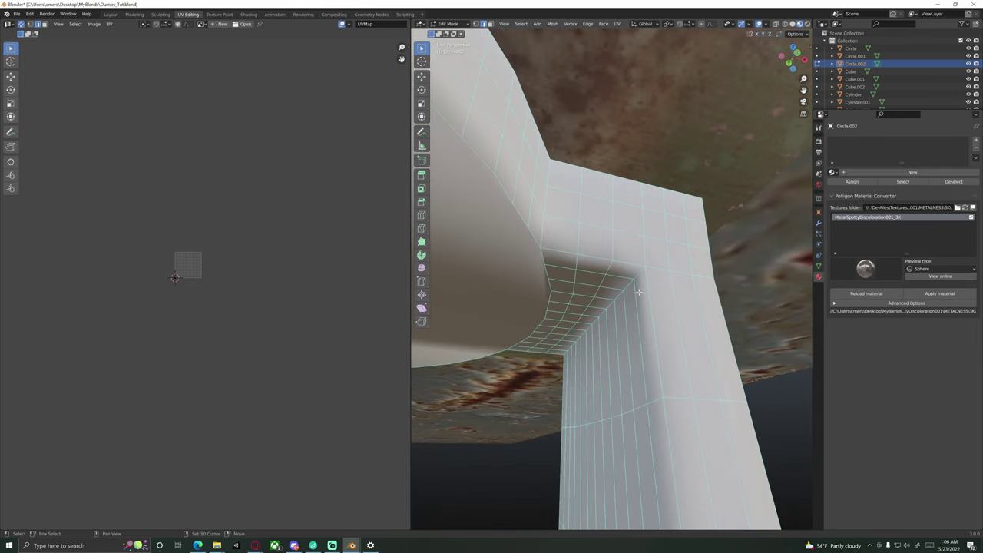
middle_click_drag(658, 274, 656, 263, "shift")
scroll(656, 264, "up", 2)
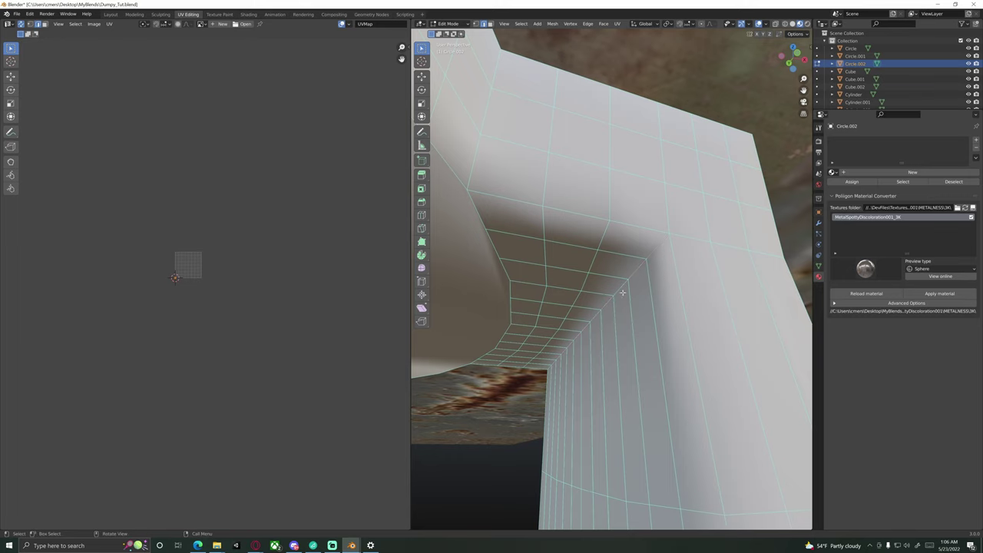
middle_click_drag(646, 260, 617, 289, "shift")
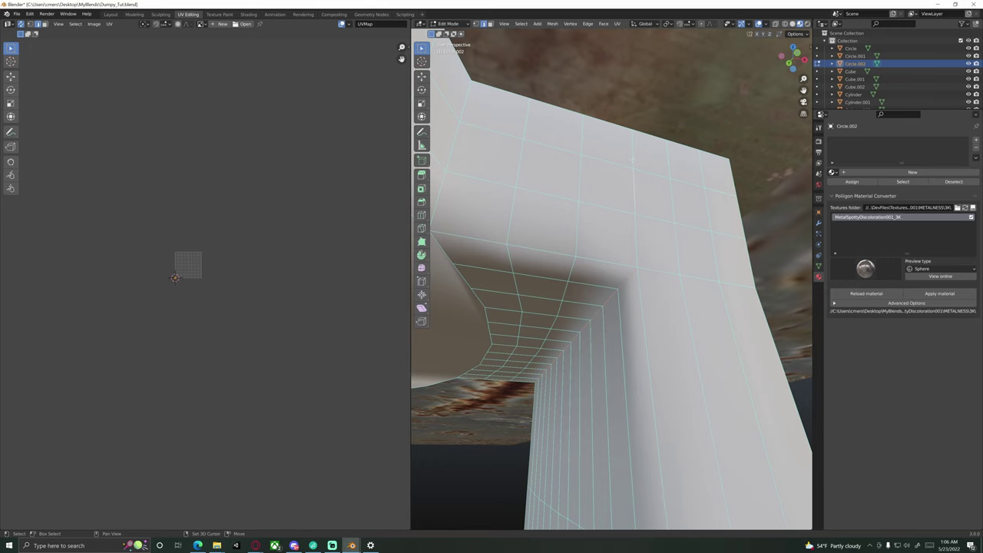
middle_click_drag(599, 298, 634, 270)
key("z")
left_click(585, 273)
middle_click_drag(623, 184, 616, 225)
key("shift+z")
scroll(618, 231, "down", 6)
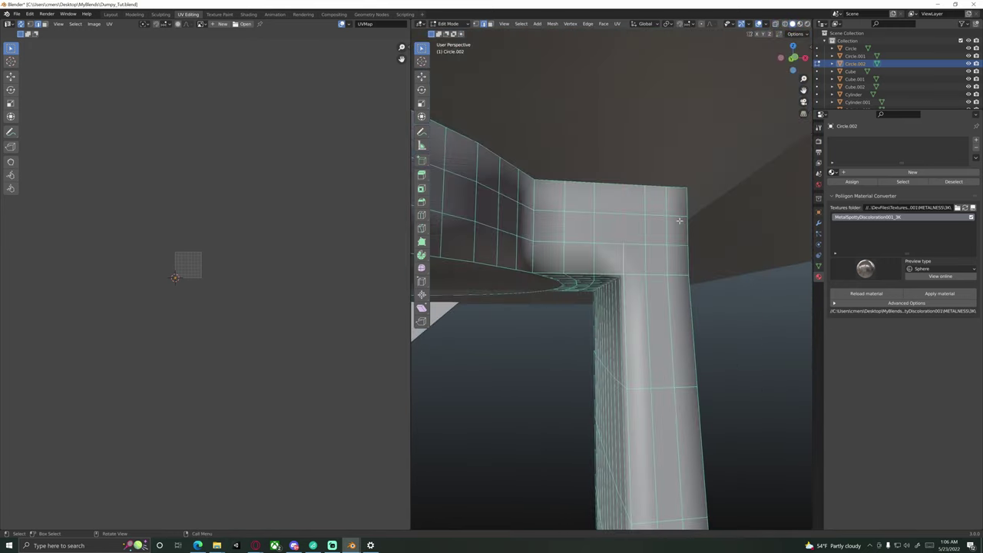
Step: Return to Object Mode, then select the dumpster body and hide it
key("Tab")
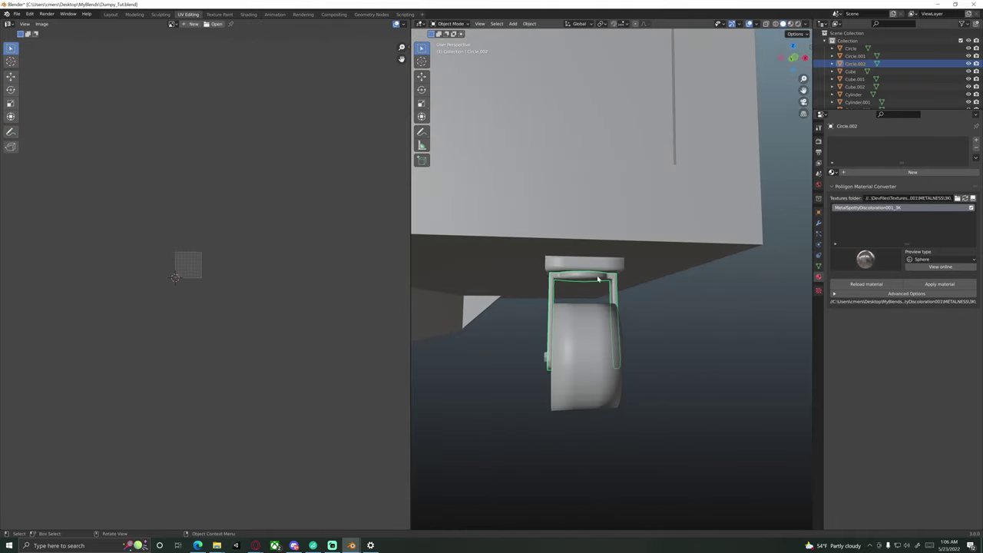
scroll(602, 280, "down", 6)
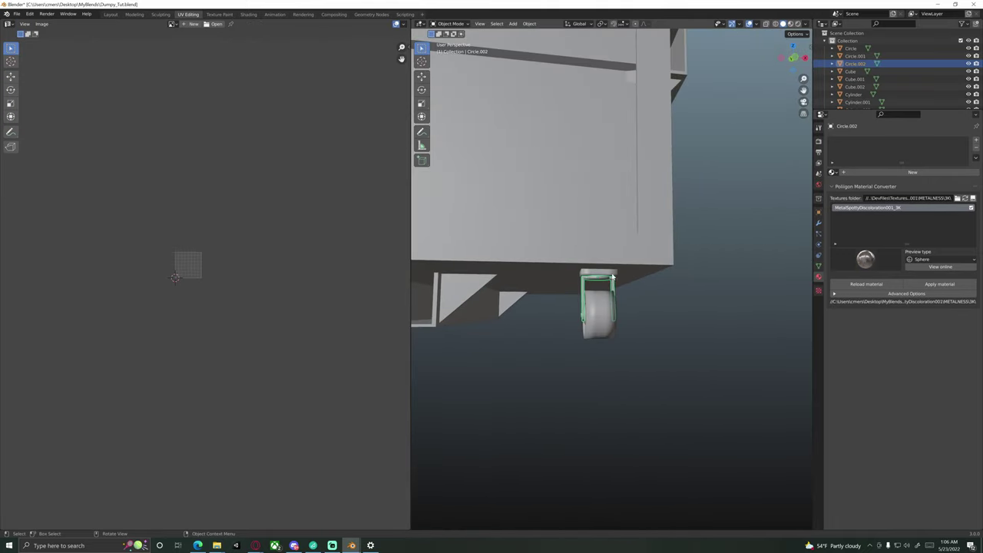
left_click(614, 237)
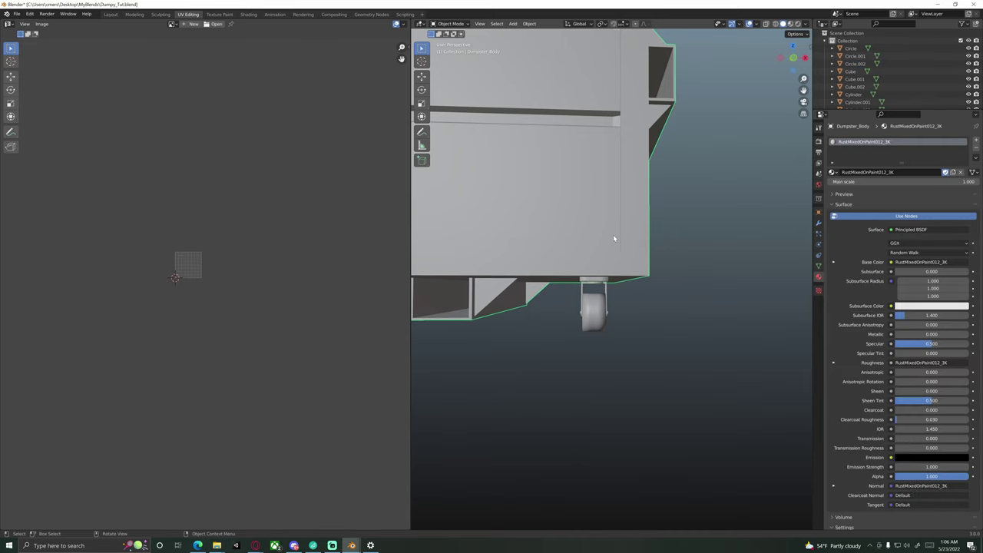
scroll(609, 246, "down", 3)
key("h")
Step: Select both ribbed lid halves together with the thin rod along their edge and hide them
middle_click_drag(609, 268, 584, 246)
left_click(600, 197)
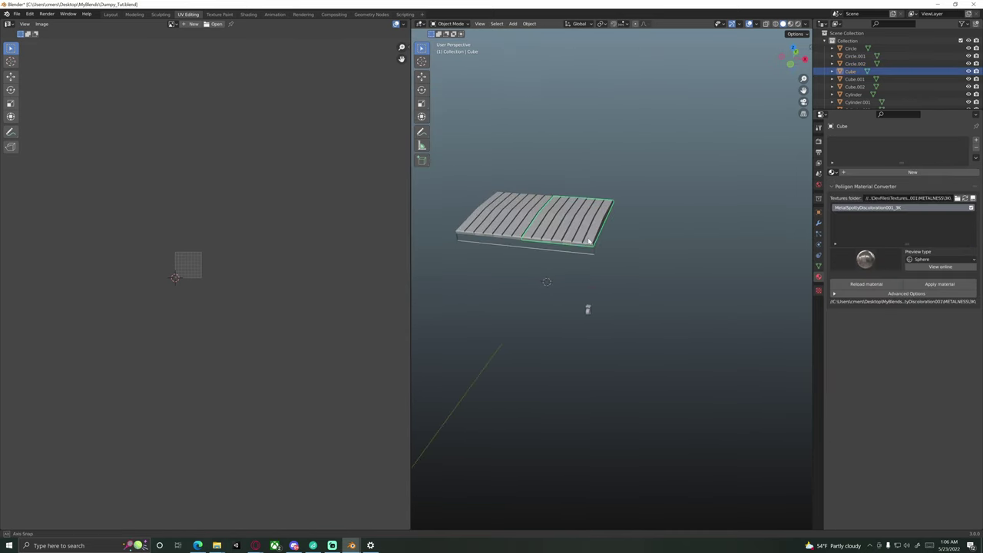
left_click(485, 202)
left_click(533, 254, "shift")
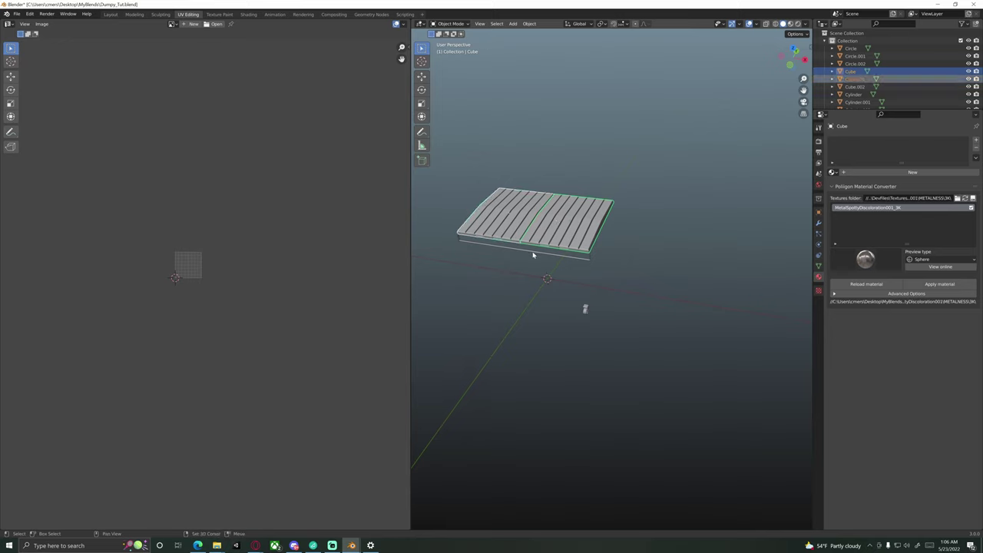
left_click(584, 257, "shift")
left_click(591, 259, "shift")
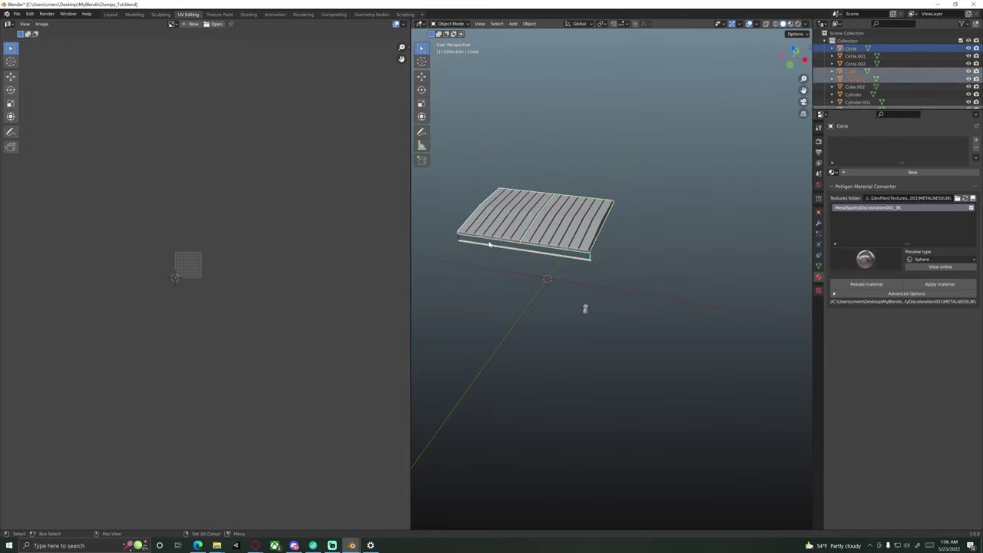
key("g")
right_click(549, 250)
key("h")
Step: Select the caster's square mounting plate and hide it to expose the fork's round top
scroll(586, 263, "up", 4)
middle_click_drag(584, 270, 599, 262, "shift")
scroll(598, 265, "up", 10)
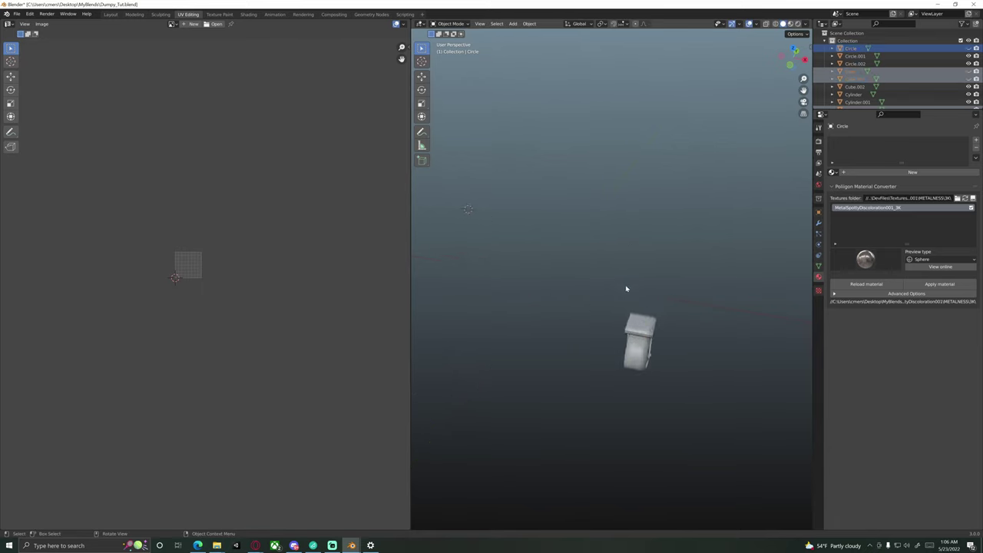
left_click(585, 275)
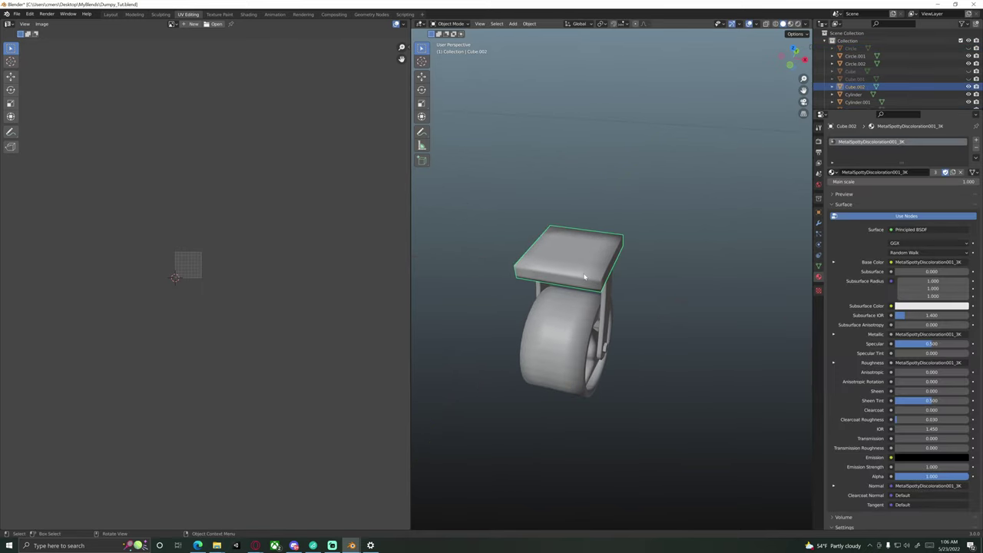
left_click(605, 306)
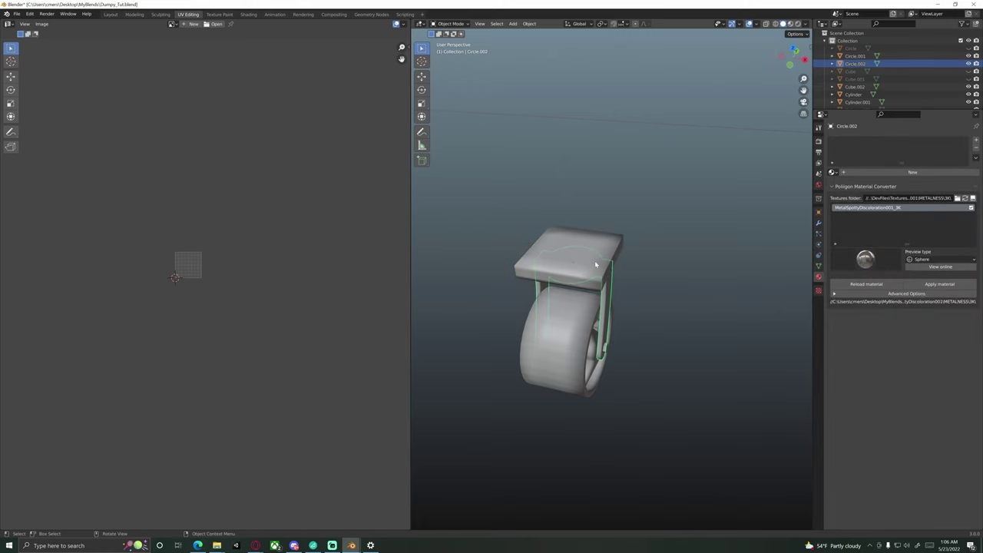
left_click(596, 282)
left_click(592, 291)
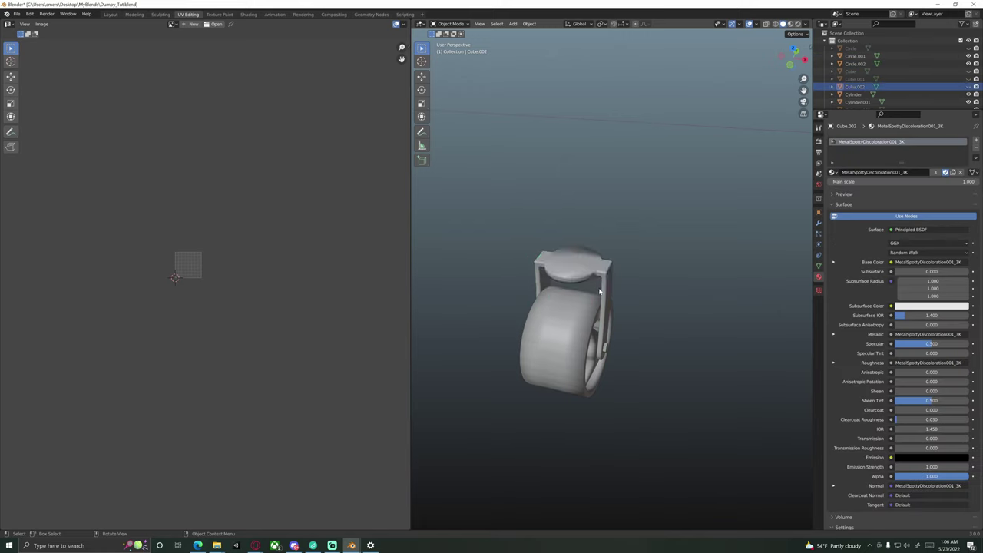
Step: Open the fork in Edit Mode and select the edge lines crossing its top arms where they meet the legs
scroll(600, 303, "up", 3)
middle_click_drag(600, 302, 580, 298)
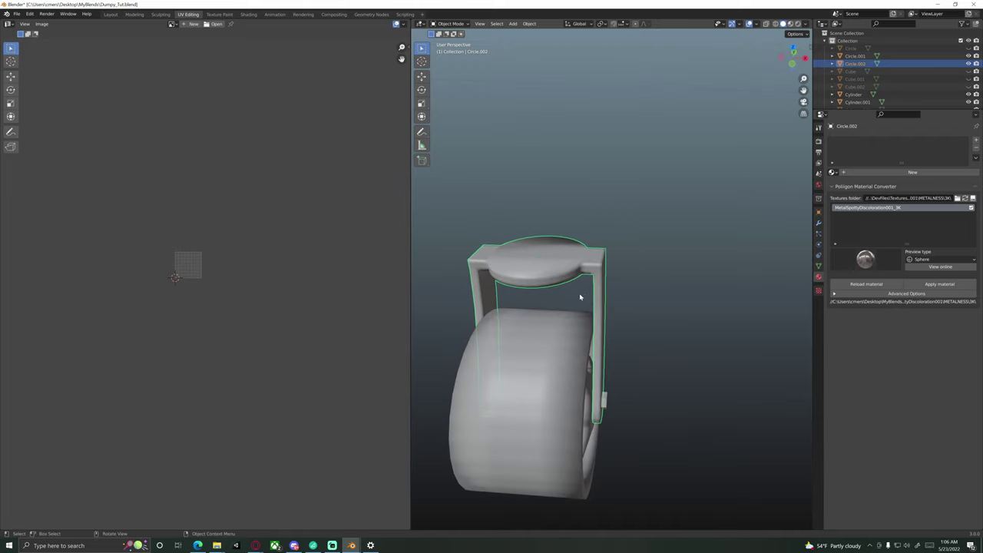
key("Tab")
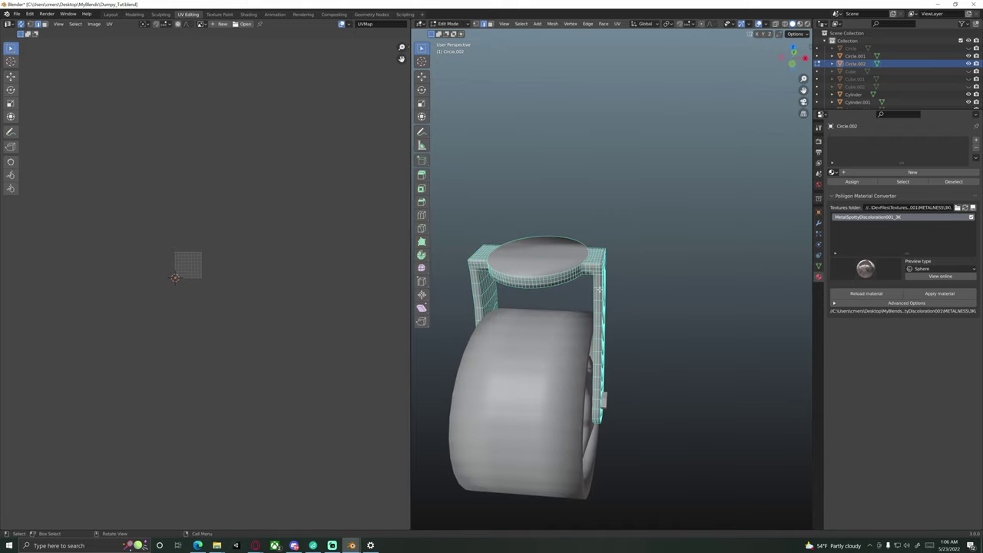
scroll(601, 288, "up", 6)
scroll(603, 282, "up", 3)
middle_click_drag(603, 283, 680, 243)
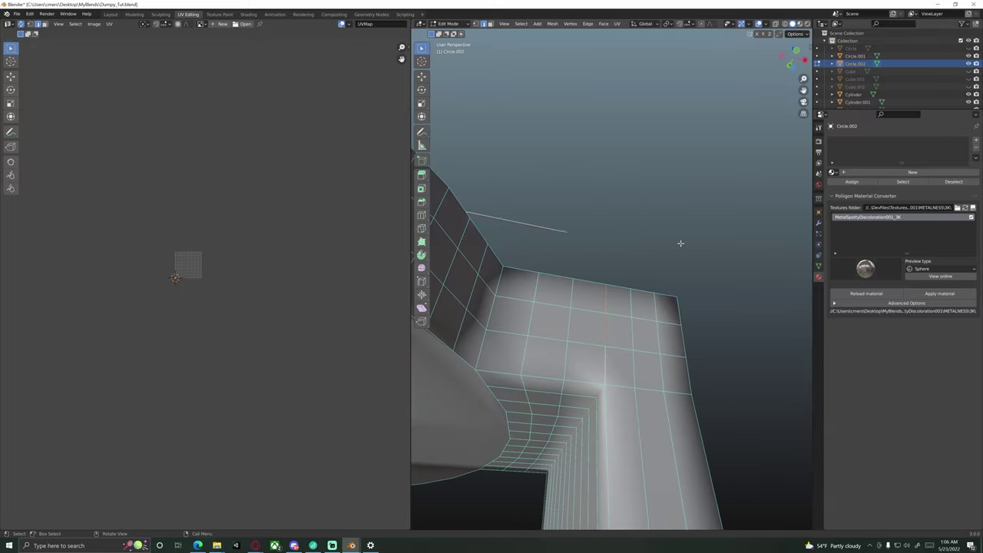
key("ctrl")
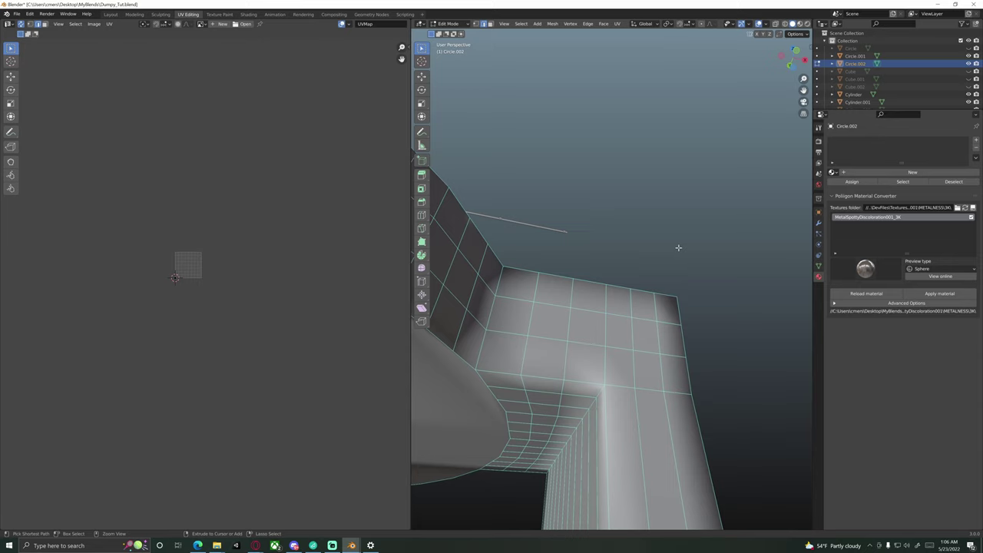
middle_click_drag(612, 296, 615, 269, "shift")
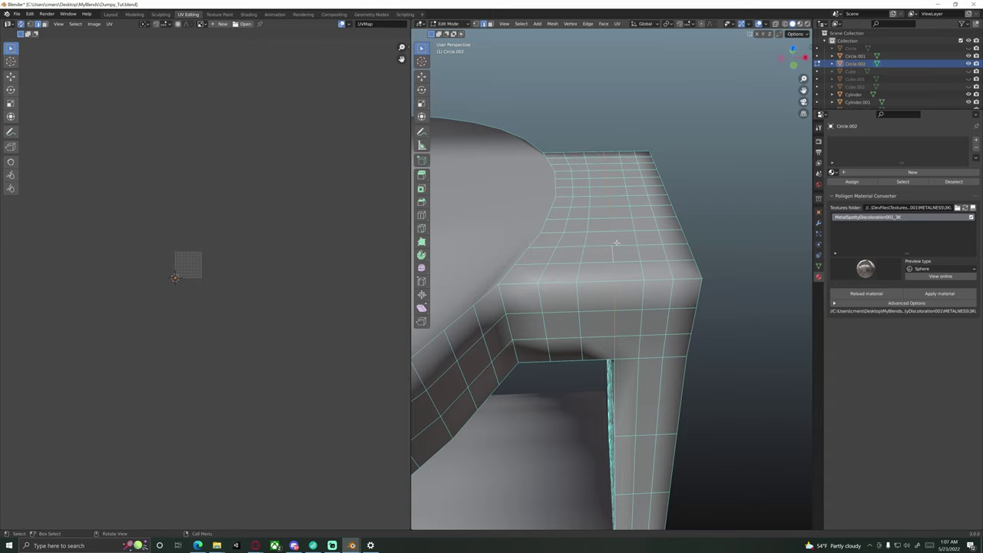
middle_click_drag(615, 153, 638, 245)
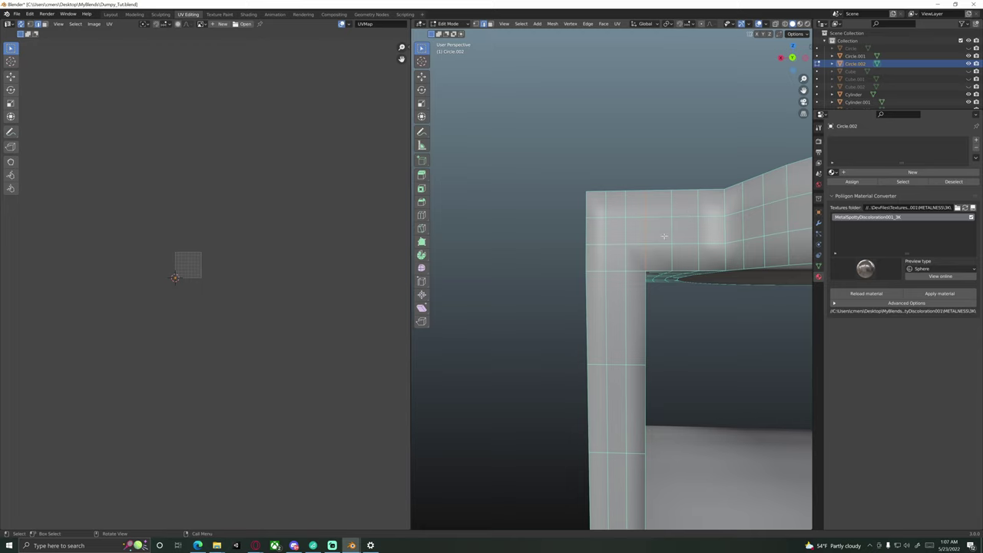
middle_click_drag(661, 253, 646, 221)
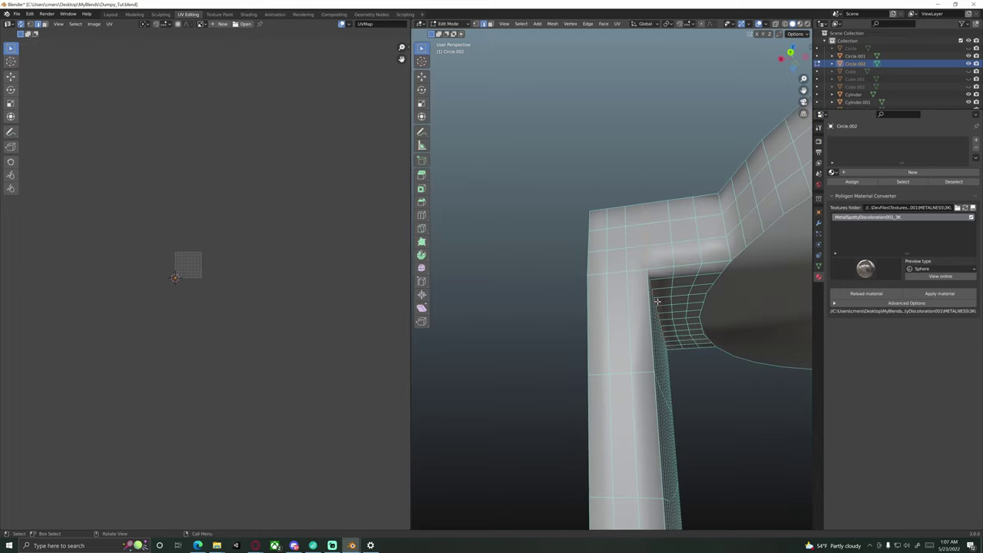
Step: Add the edges along the inner sides of both fork legs to the selection
middle_click_drag(658, 301, 642, 203)
scroll(610, 231, "up", 4)
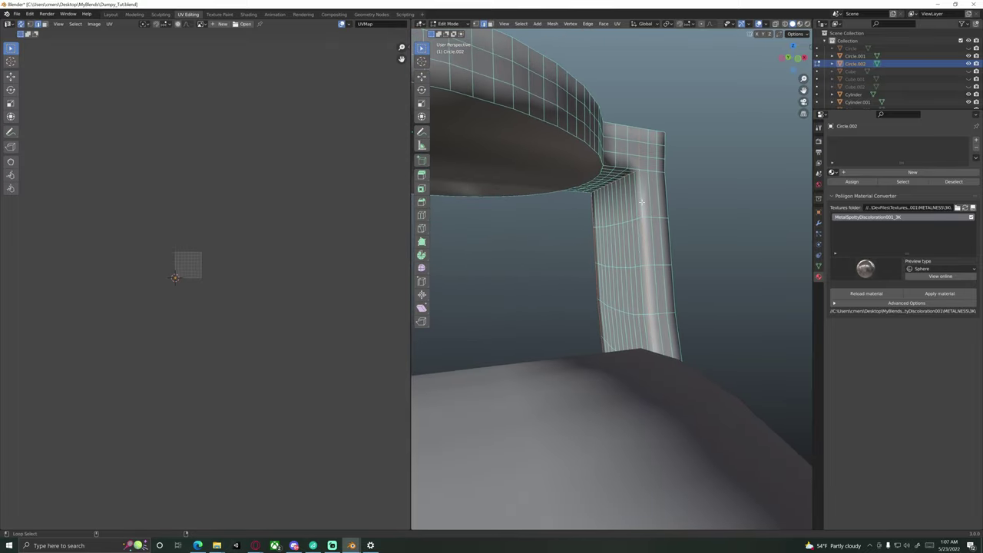
middle_click_drag(644, 239, 610, 305)
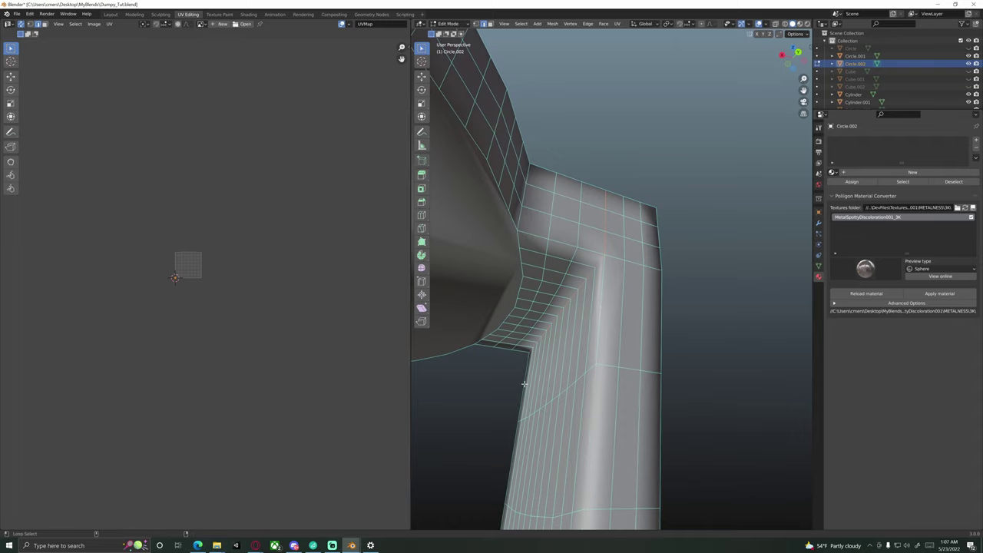
middle_click_drag(586, 340, 593, 294)
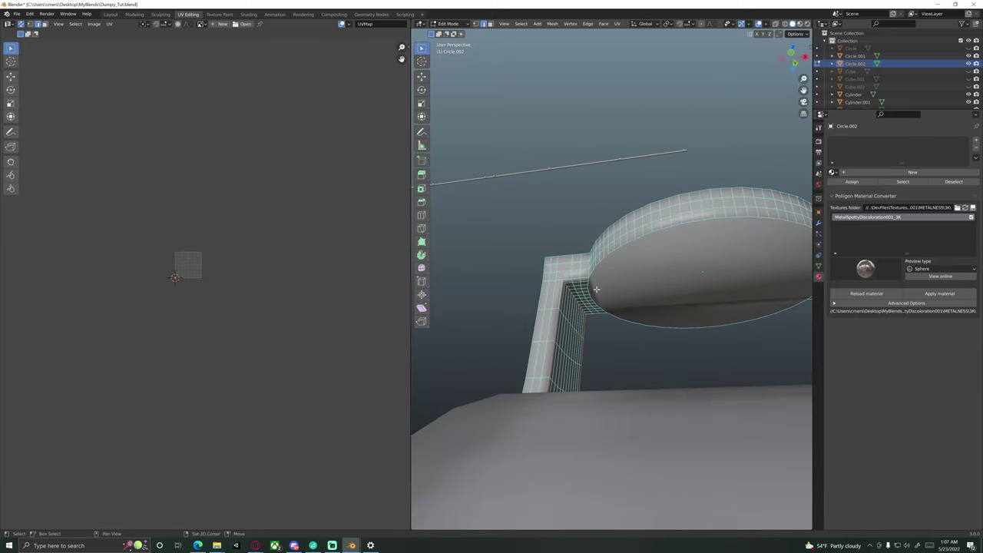
scroll(590, 302, "up", 3)
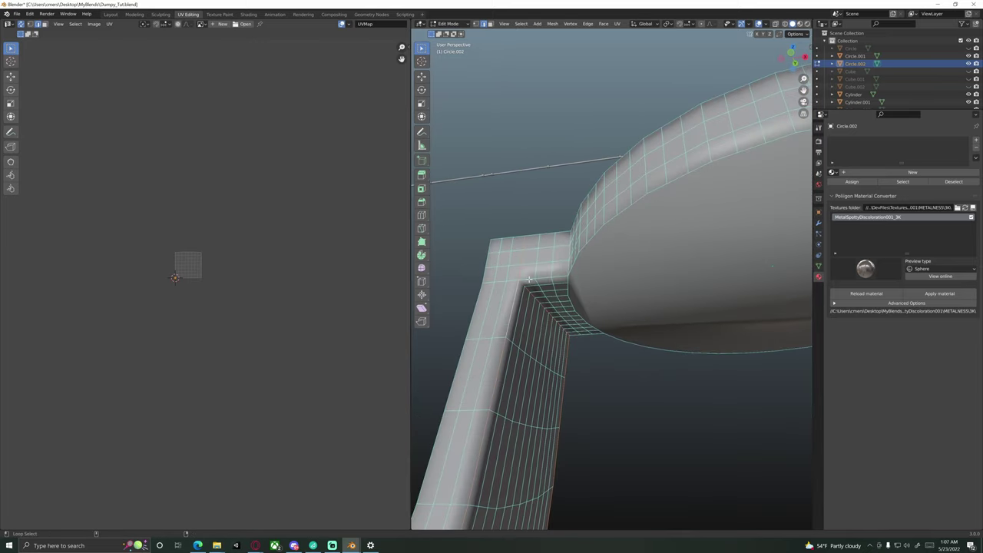
middle_click_drag(567, 275, 535, 267)
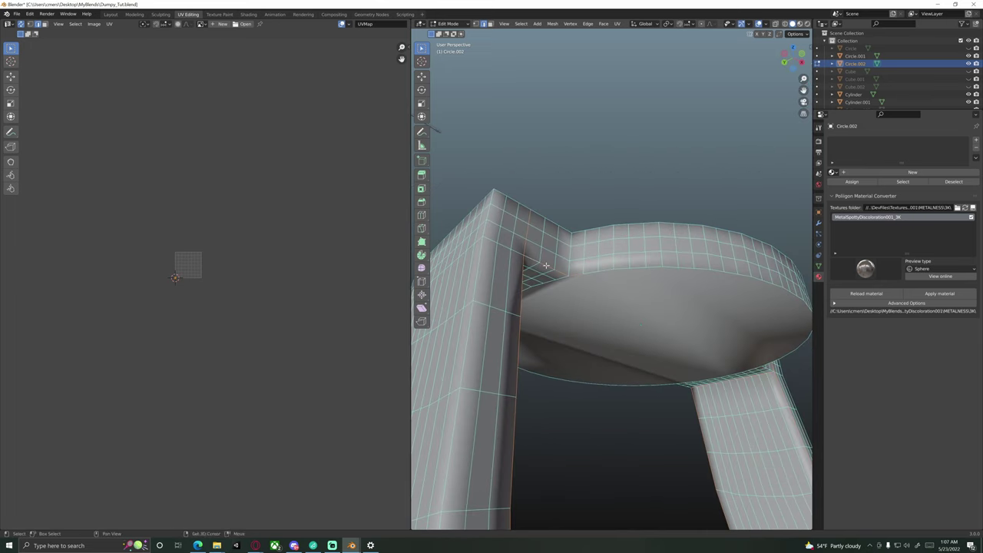
key("alt")
Step: Add the lower rim of the fork's round top to the selection and mark the selected edges as seams
middle_click_drag(631, 274, 626, 300)
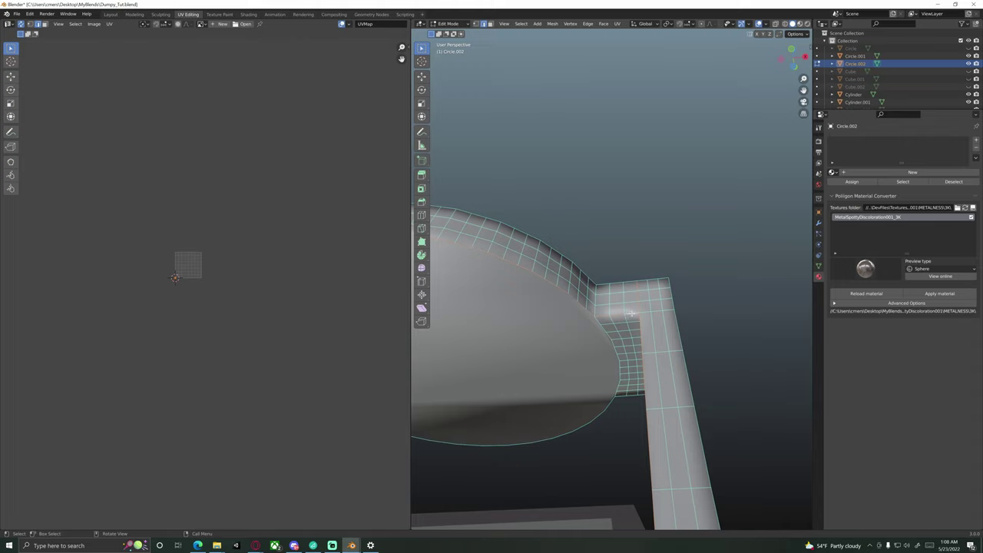
middle_click_drag(631, 313, 567, 323)
key("alt")
scroll(568, 320, "down", 2)
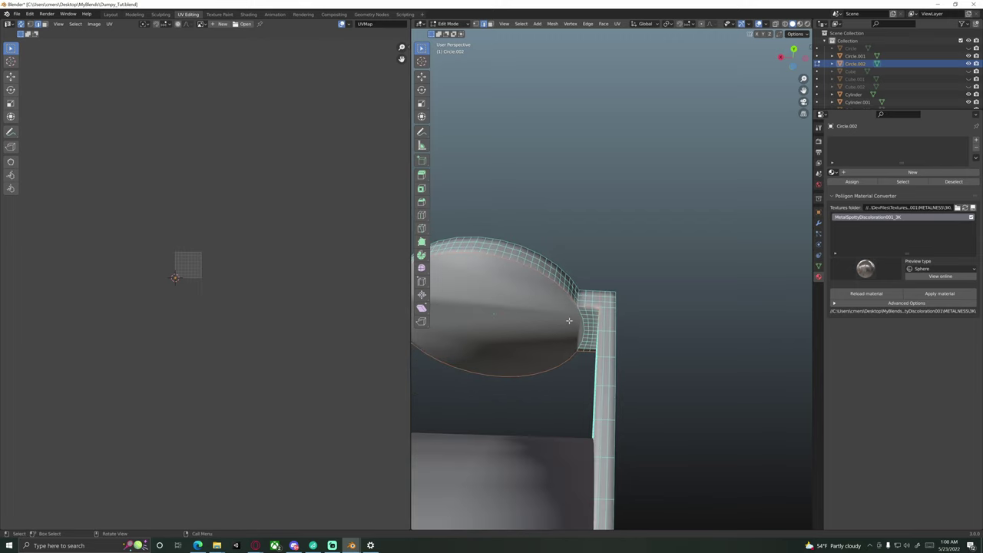
middle_click_drag(557, 323, 609, 318)
key("ctrl+e")
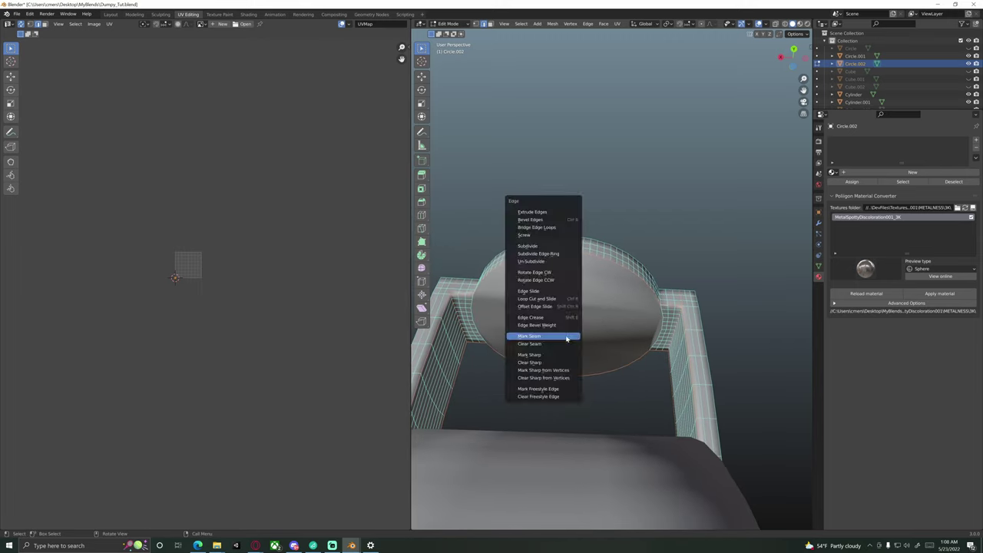
left_click(566, 337)
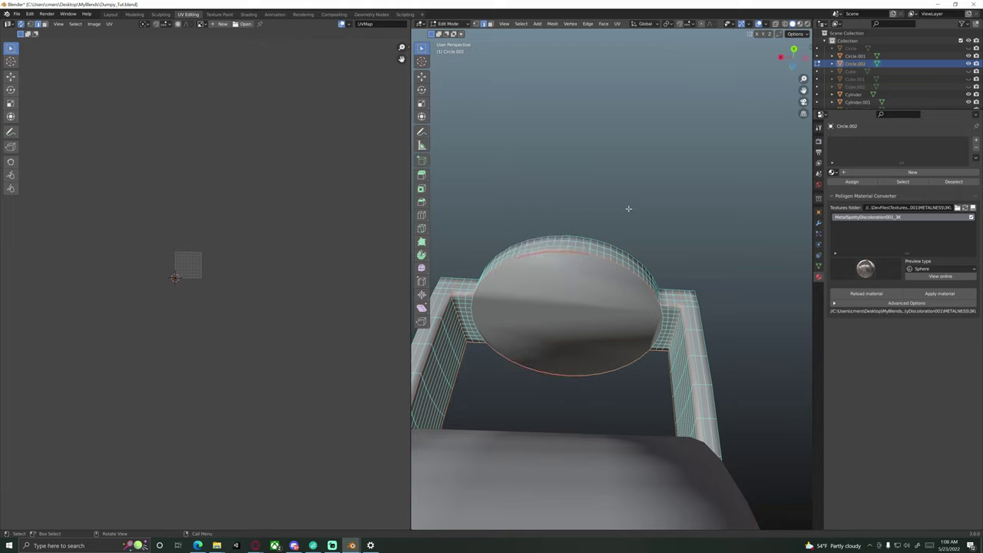
Step: Select the whole fork mesh, apply the MetalSpottyDiscoloration001_3K material, and switch the viewport to Material Preview
middle_click_drag(574, 300, 590, 269)
key("a")
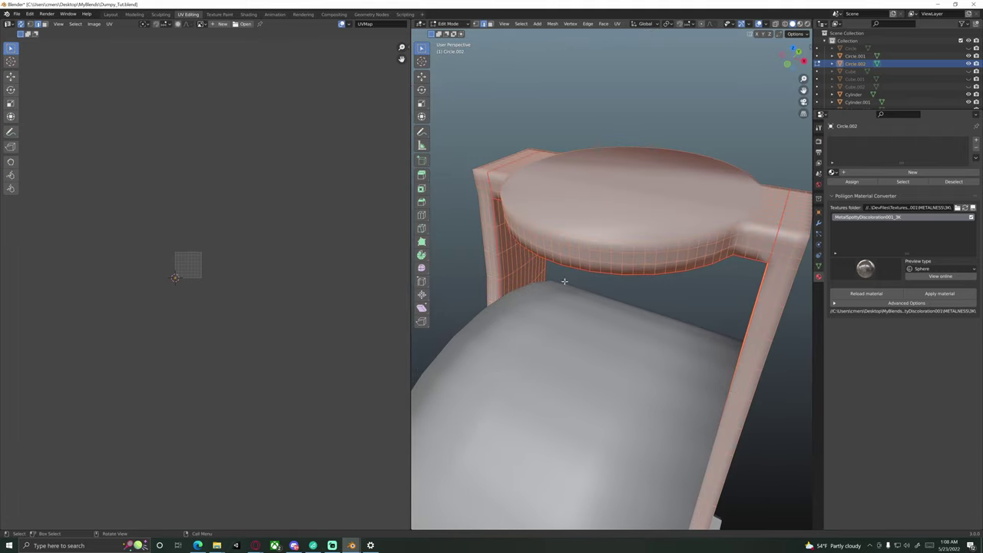
left_click(940, 294)
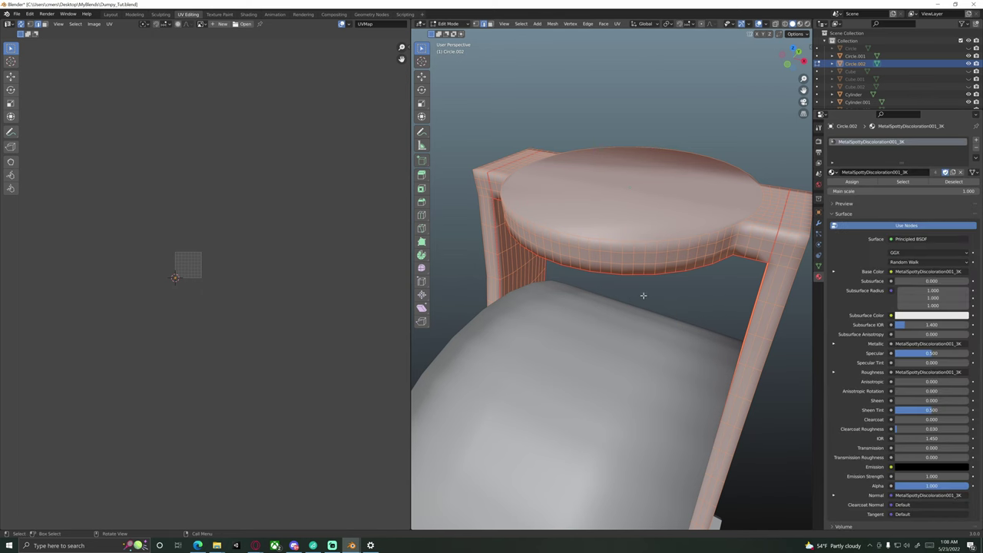
middle_click_drag(644, 295, 634, 285)
key("z")
left_click(633, 332)
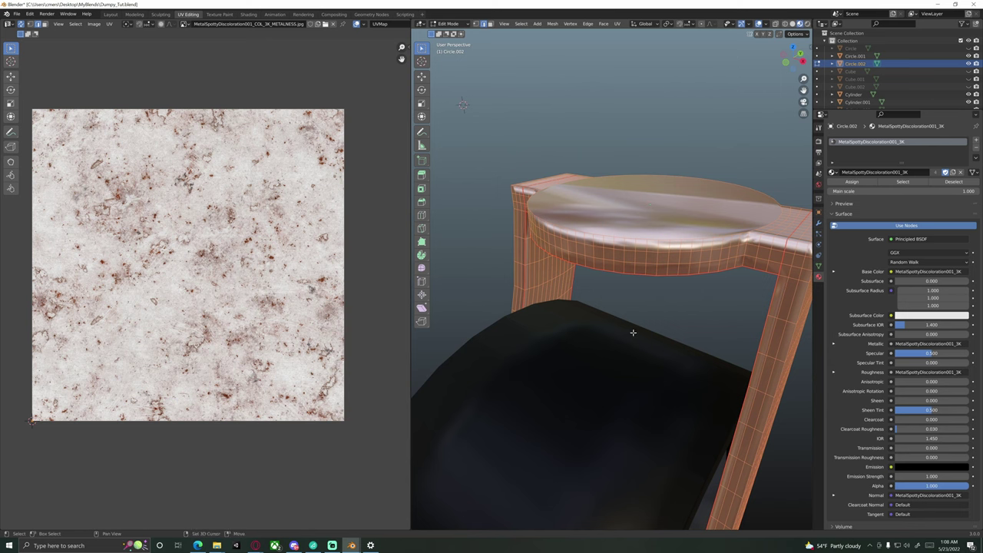
Step: Check the fork's metal surface in Object Mode, then unwrap its entire mesh in Edit Mode
middle_click_drag(633, 332, 577, 305)
key("Tab")
middle_click_drag(674, 305, 627, 262)
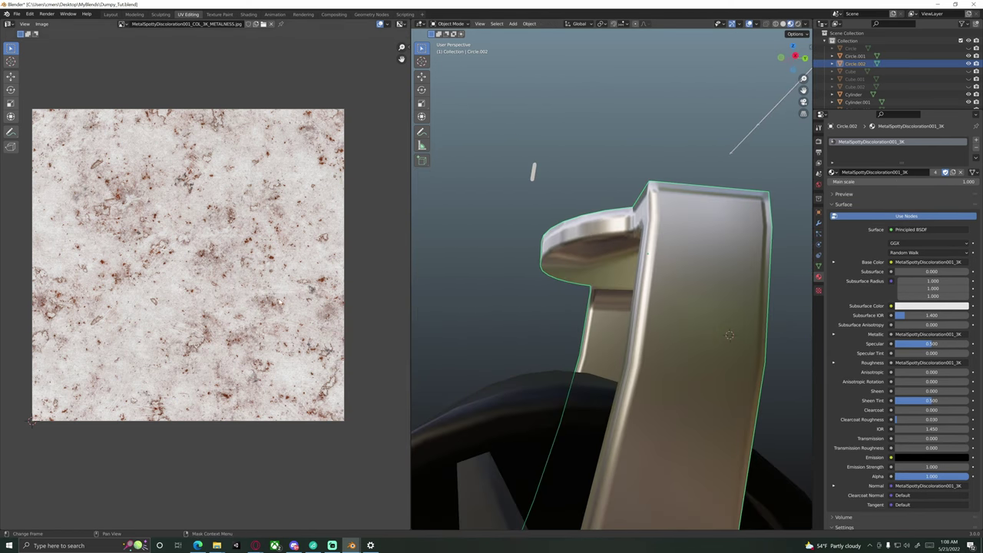
scroll(591, 327, "down", 5)
mouse_move(591, 328)
middle_mouse_down()
mouse_move(632, 329)
mouse_move(588, 335)
middle_mouse_up()
key("Tab")
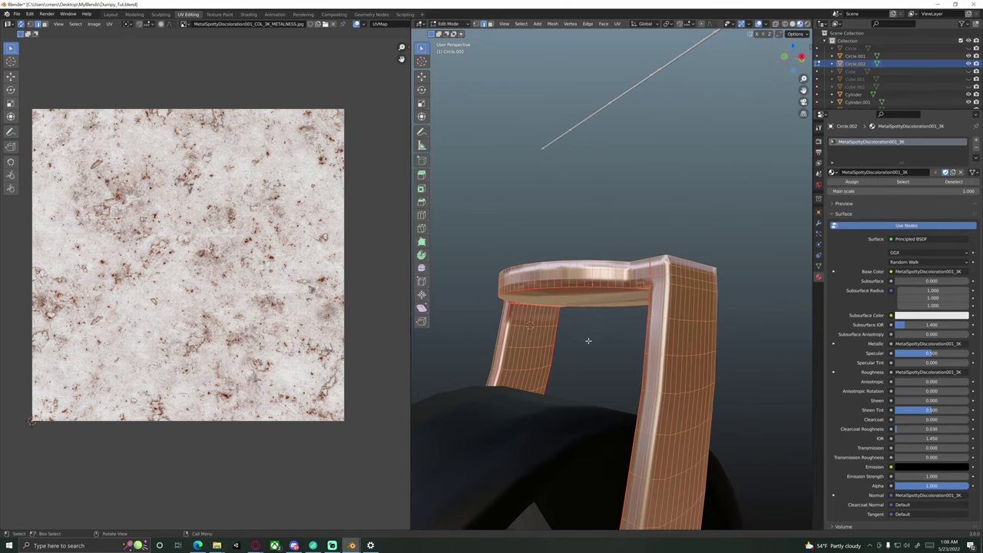
key("u")
left_click(586, 342)
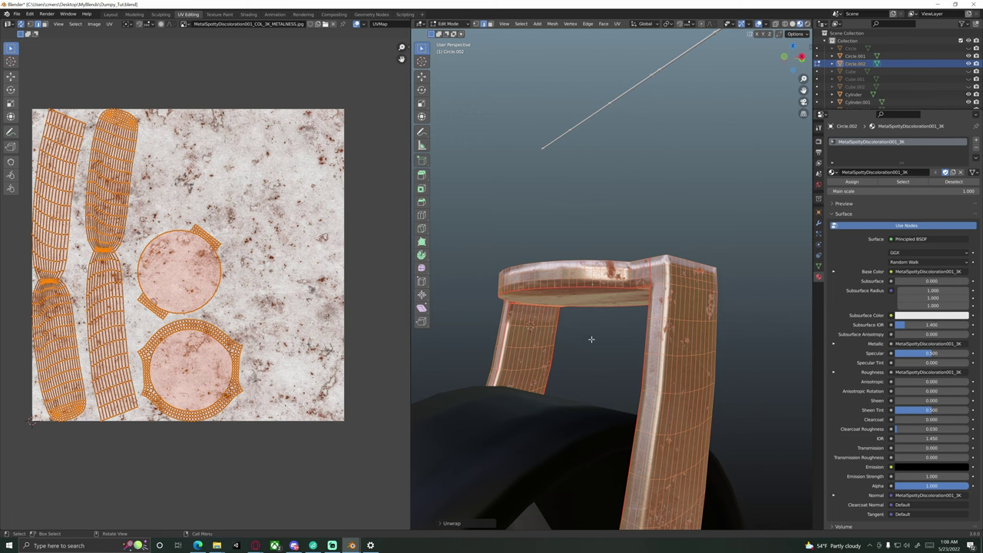
Step: Deselect the mesh and examine the fork's unwrapped texture and UV islands, especially around its round top and corners
key("alt+a")
key("Tab")
middle_click_drag(591, 339, 445, 358)
key("Tab")
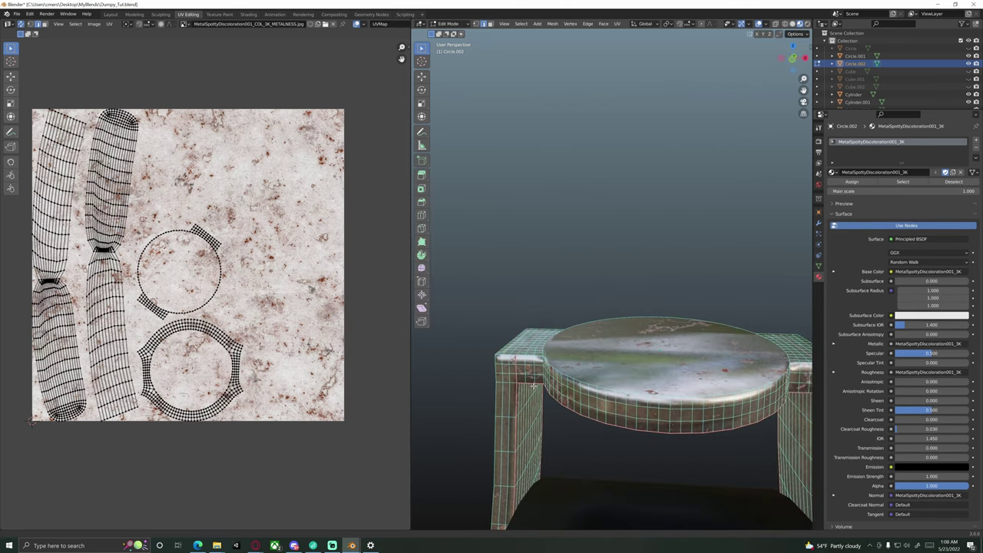
middle_click_drag(533, 387, 577, 324)
scroll(206, 284, "up", 4)
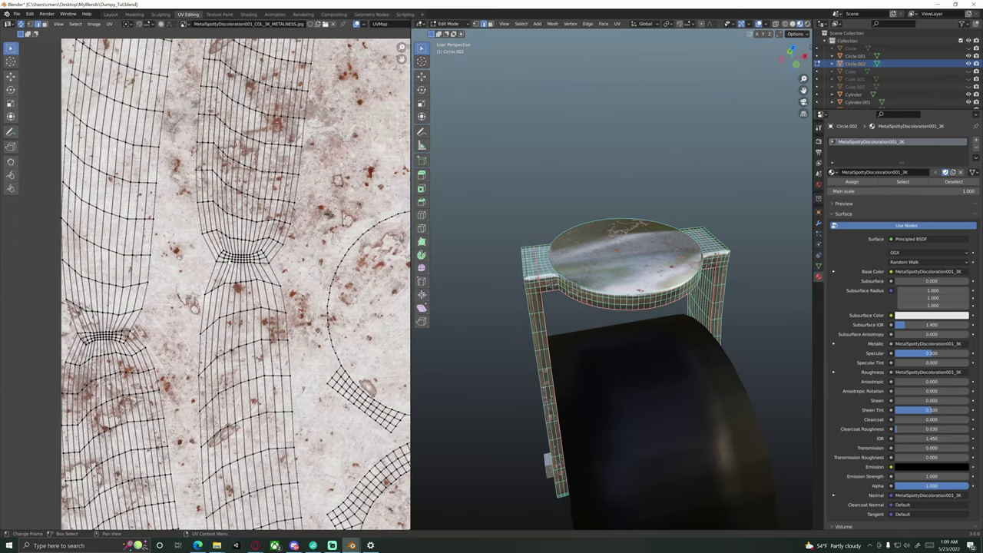
middle_click_drag(538, 270, 532, 317, "shift")
scroll(580, 275, "up", 2)
scroll(582, 294, "up", 2)
scroll(562, 336, "up", 2)
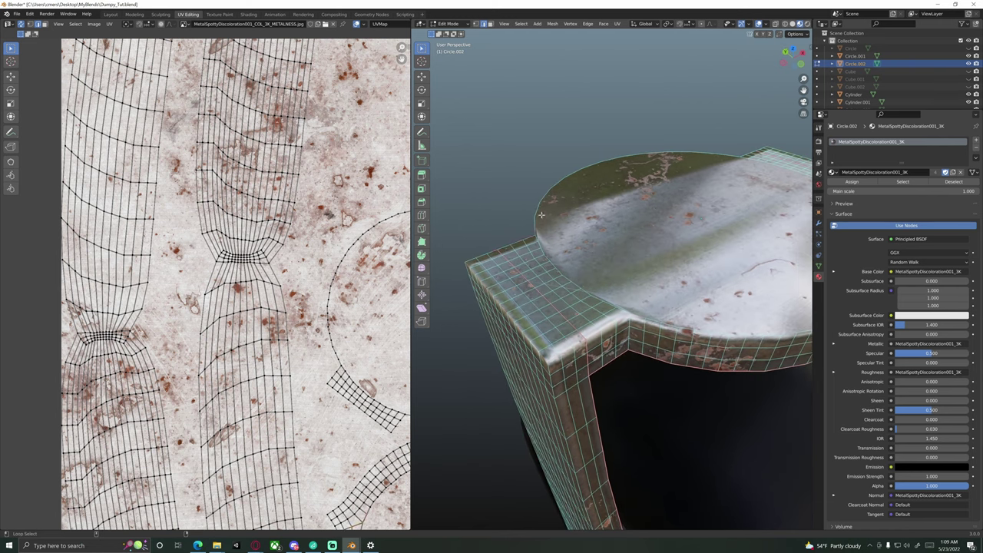
Step: Switch the viewport to Solid shading and mark the upper rim of the fork's round top as a seam
middle_click_drag(541, 206, 580, 262)
middle_click_drag(646, 262, 605, 268)
mouse_move(599, 286)
middle_mouse_down()
mouse_move(596, 294)
mouse_move(657, 267)
mouse_move(629, 268)
middle_mouse_up()
key("z")
left_click(663, 276)
scroll(663, 277, "up", 2)
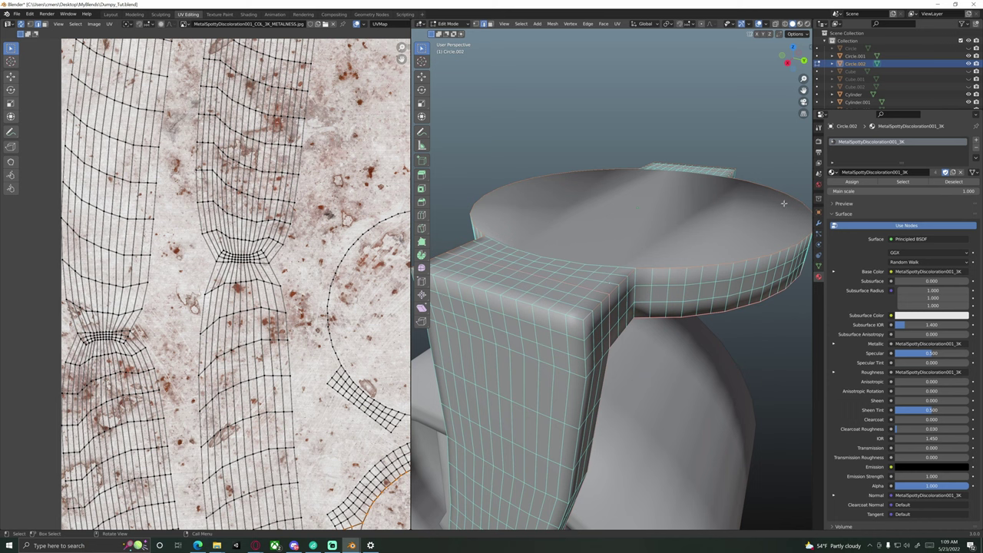
middle_click_drag(723, 294, 642, 202)
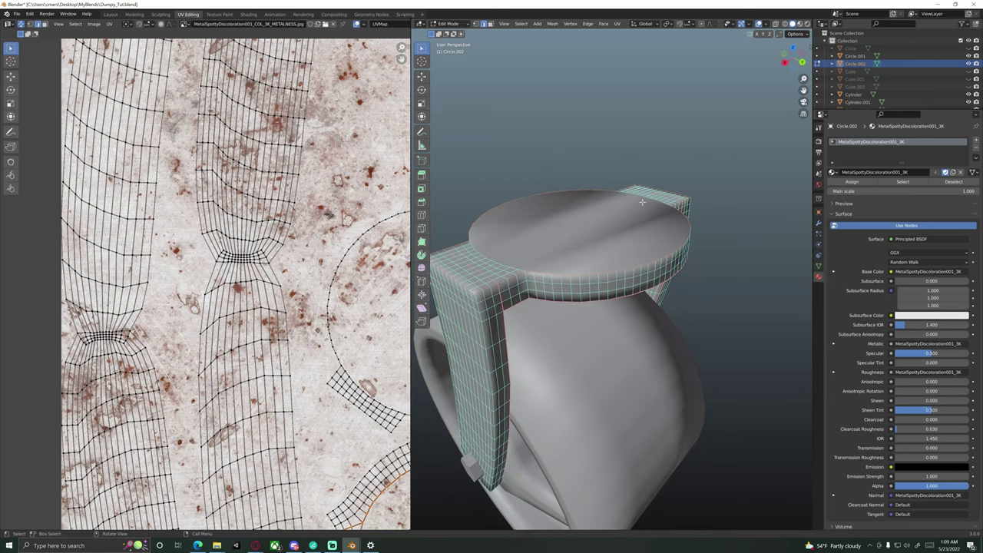
key("ctrl+e")
left_click(669, 335)
scroll(653, 335, "down", 5)
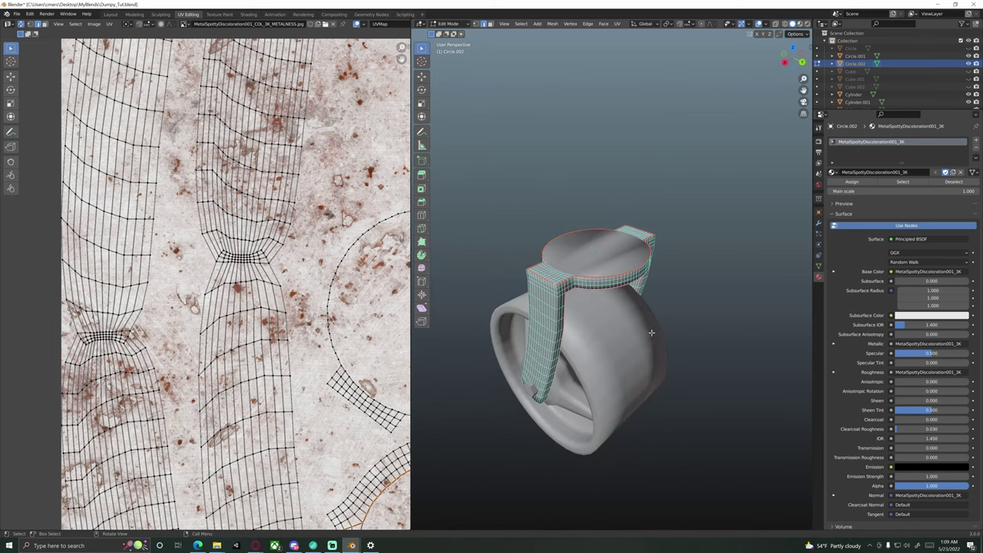
Step: Select the whole fork mesh, unwrap it, and check the resulting UV islands
key("a")
key("u")
left_click(648, 335)
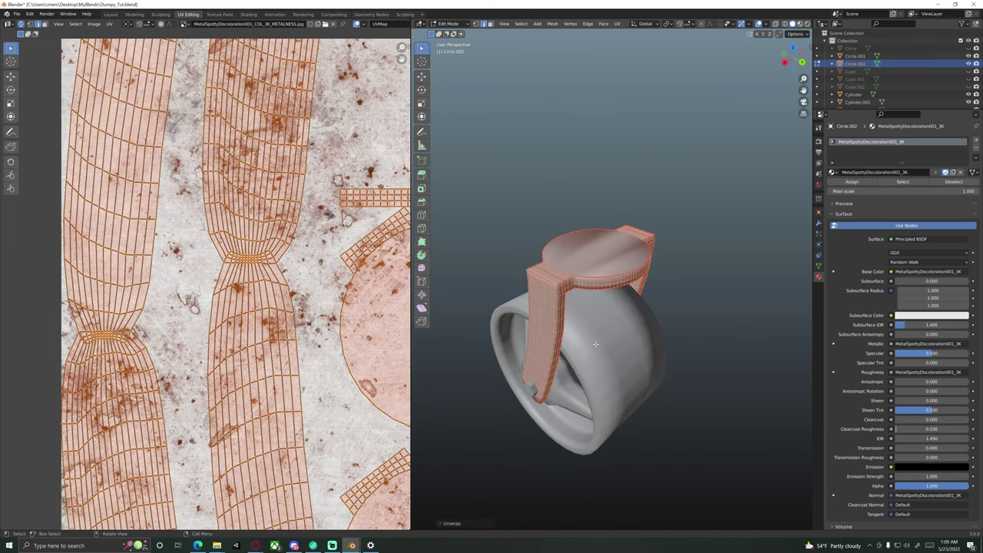
scroll(309, 326, "down", 5)
scroll(307, 318, "up", 4)
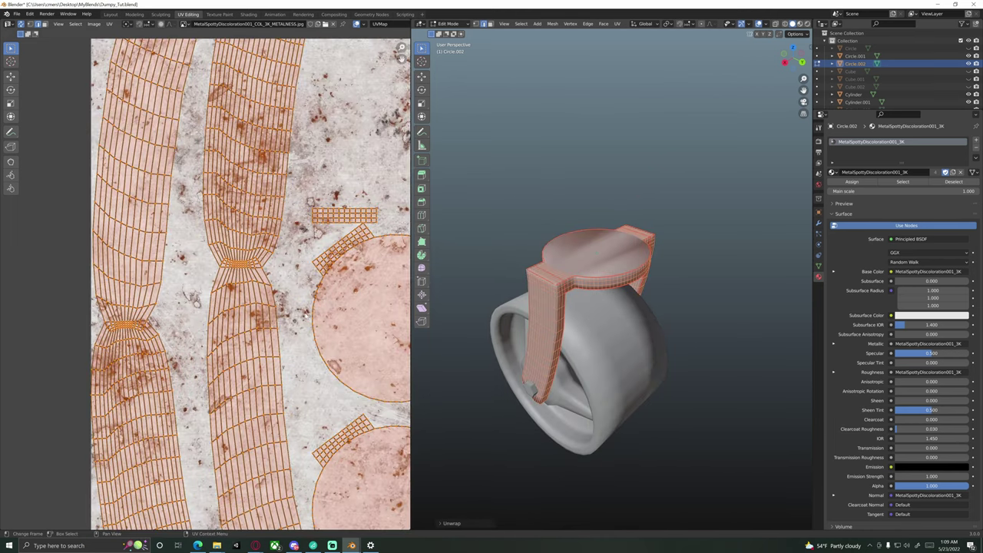
middle_click_drag(307, 316, 244, 311)
Step: Select the edge loops across the lower ends of the fork's legs and mark them as seams
middle_click_drag(542, 315, 582, 290)
scroll(588, 333, "up", 5)
left_click(513, 299)
scroll(564, 307, "up", 6)
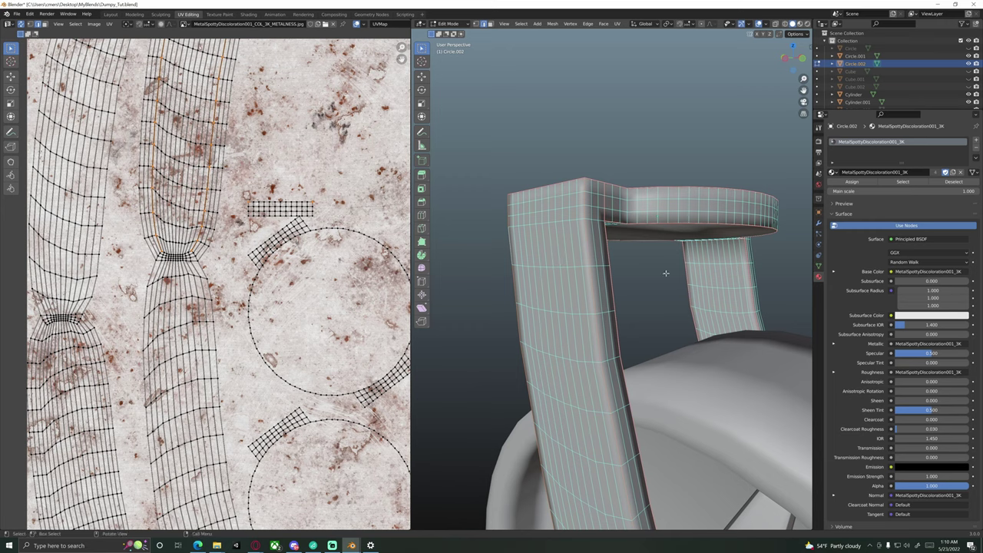
middle_click_drag(666, 272, 596, 269)
scroll(596, 269, "up", 6)
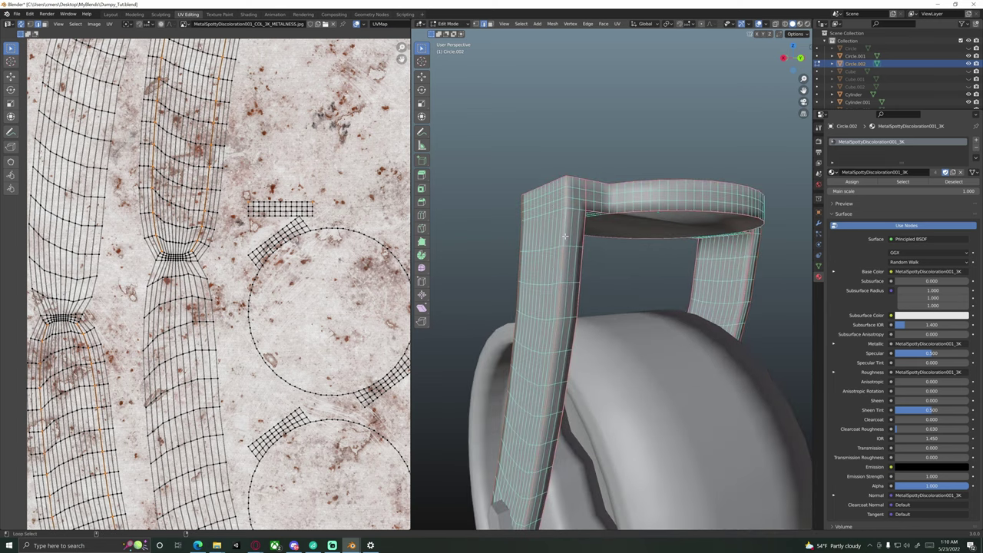
middle_click_drag(591, 223, 714, 234)
scroll(603, 283, "up", 4)
middle_click_drag(600, 303, 674, 319)
left_click(659, 328, "alt")
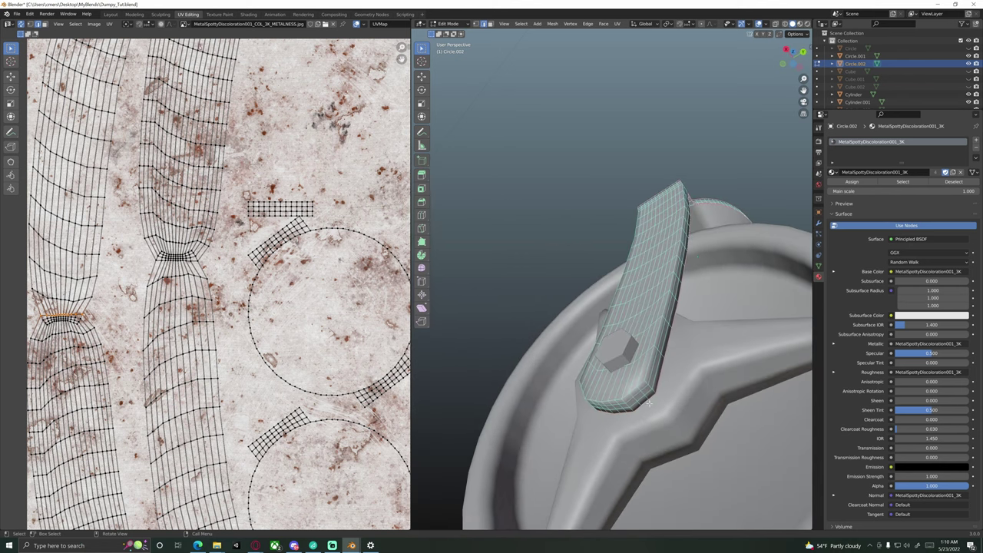
scroll(618, 412, "down", 4)
middle_click_drag(618, 412, 596, 277)
scroll(586, 309, "up", 3)
scroll(591, 296, "up", 3)
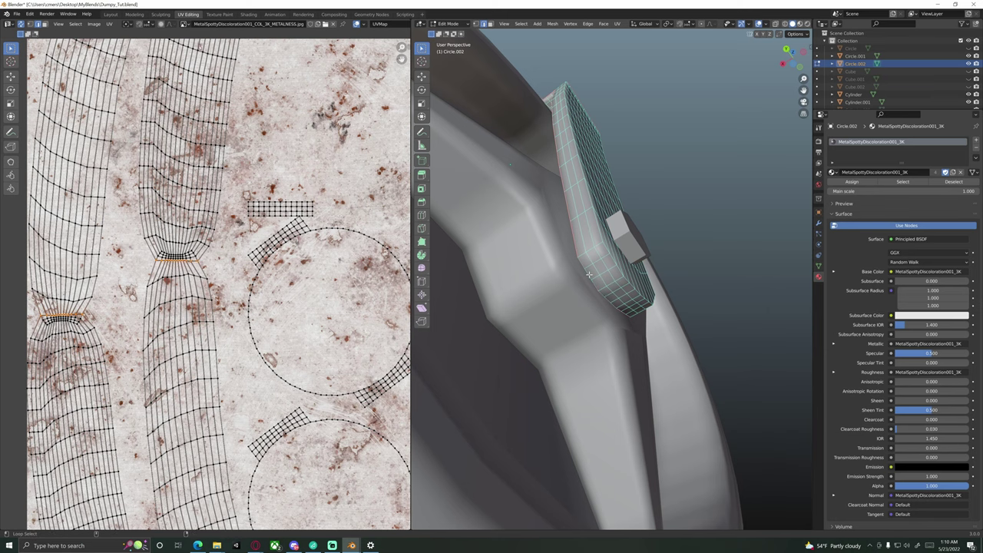
right_click(609, 294)
left_click(609, 296)
Step: Unwrap the whole fork mesh again, deselect it, and switch the viewport to Material Preview
key("a")
key("u")
left_click(607, 305)
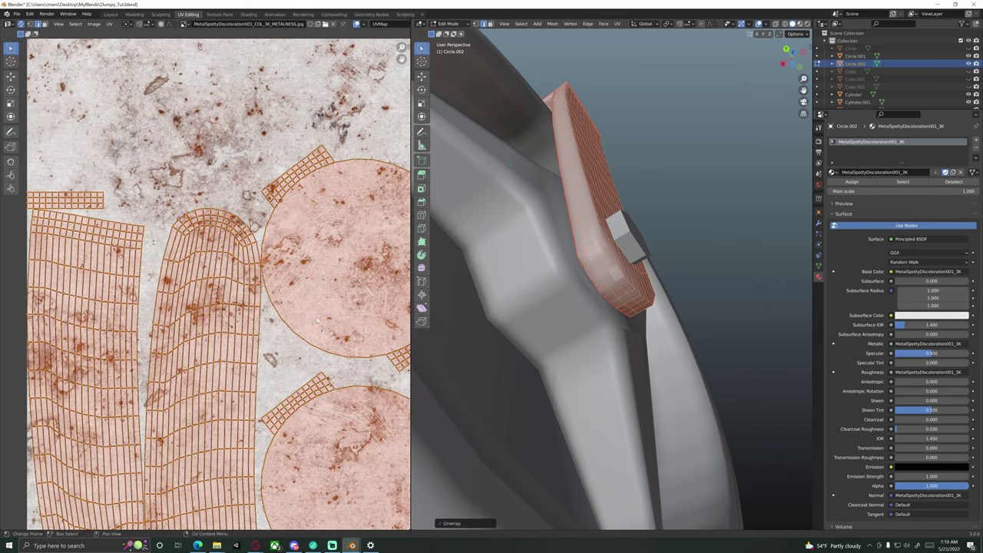
scroll(297, 308, "down", 5)
scroll(293, 311, "up", 3)
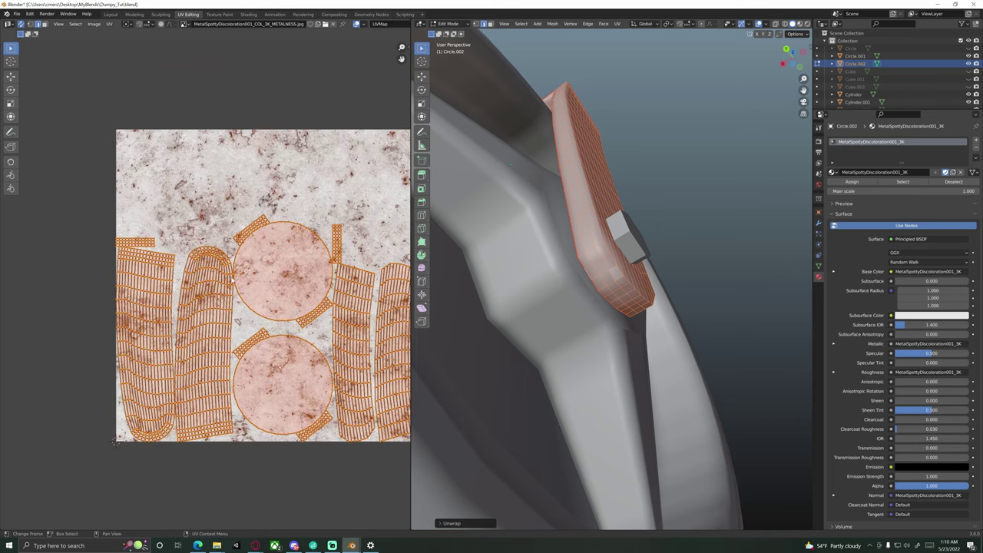
key("alt+a")
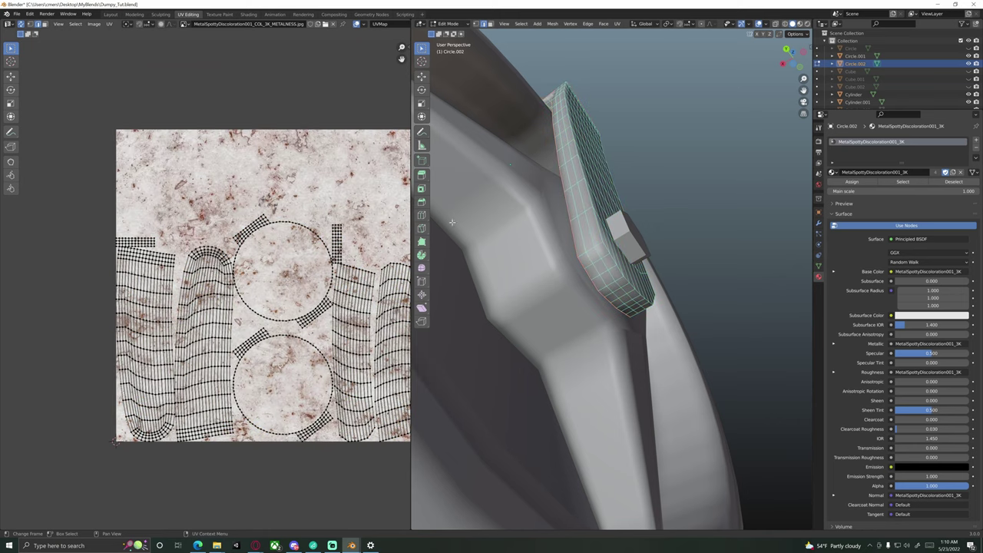
key("z")
left_click(656, 288)
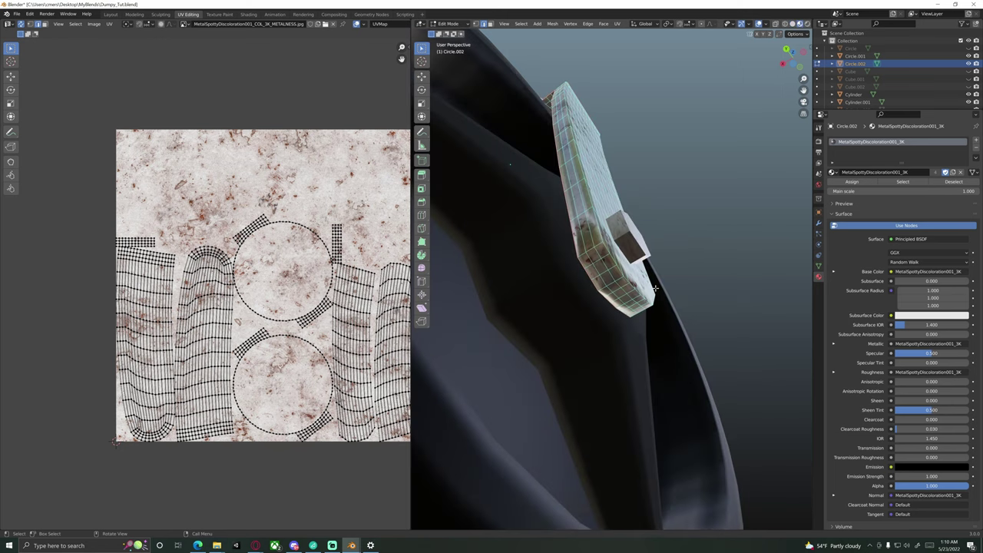
Step: Examine the fork's metal texture on the legs and round top in Object Mode, and its UV islands in Edit Mode
middle_click_drag(656, 289, 544, 195)
key("Tab")
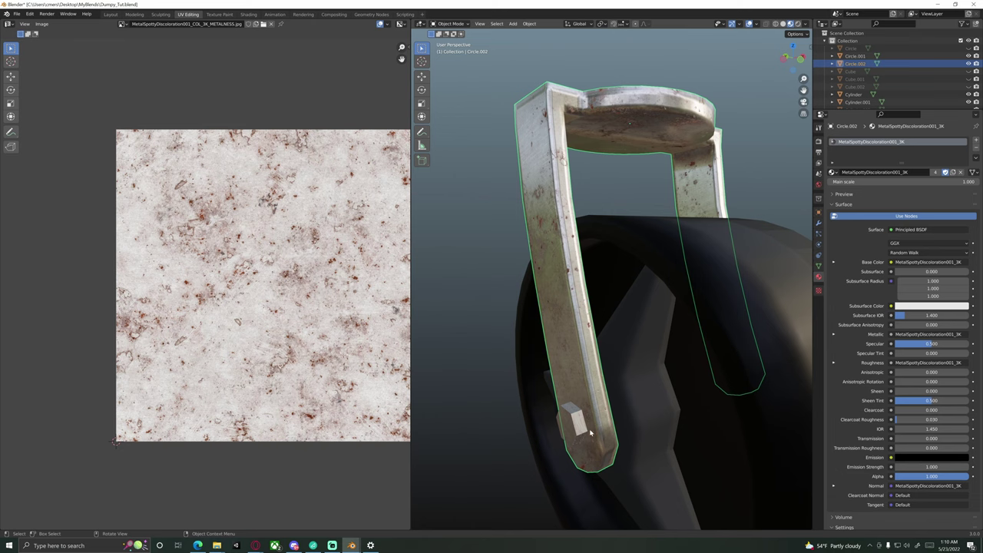
key("Tab")
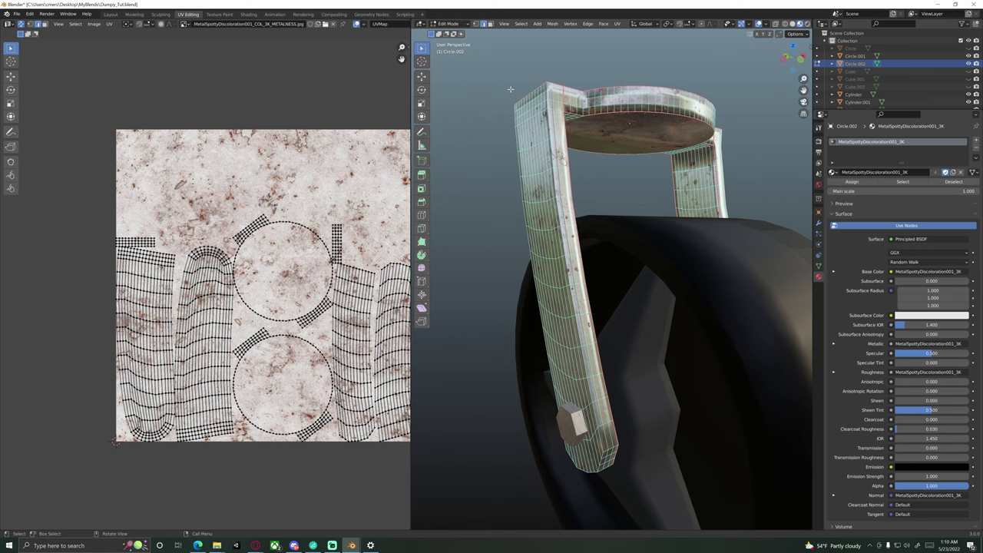
middle_click_drag(510, 89, 451, 258)
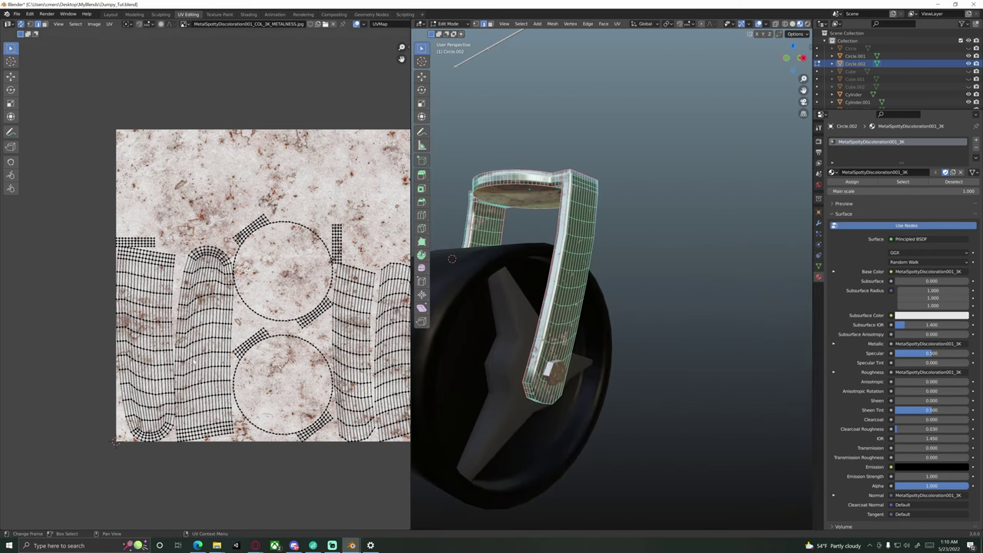
middle_click_drag(283, 312, 232, 307)
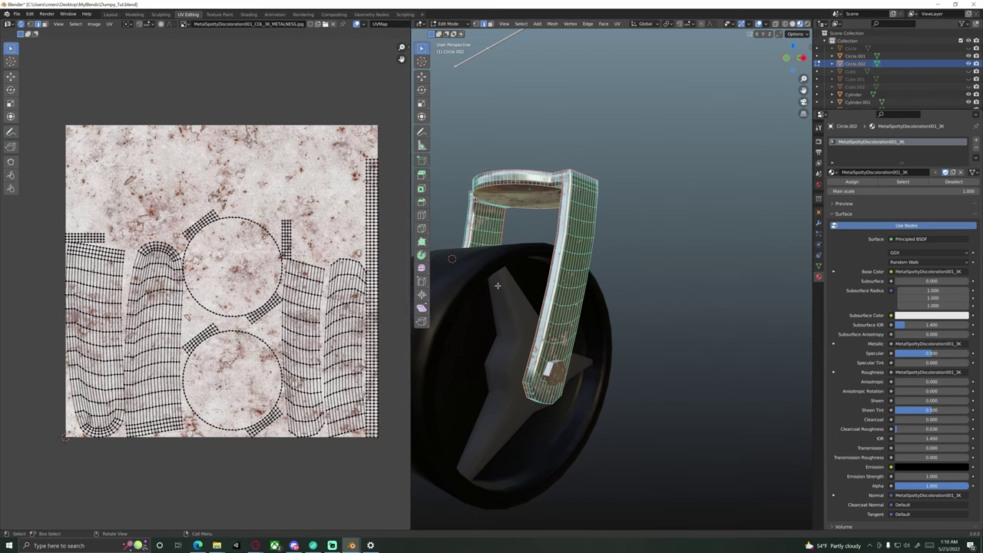
scroll(497, 285, "up", 3)
key("Tab")
middle_click_drag(638, 277, 620, 340)
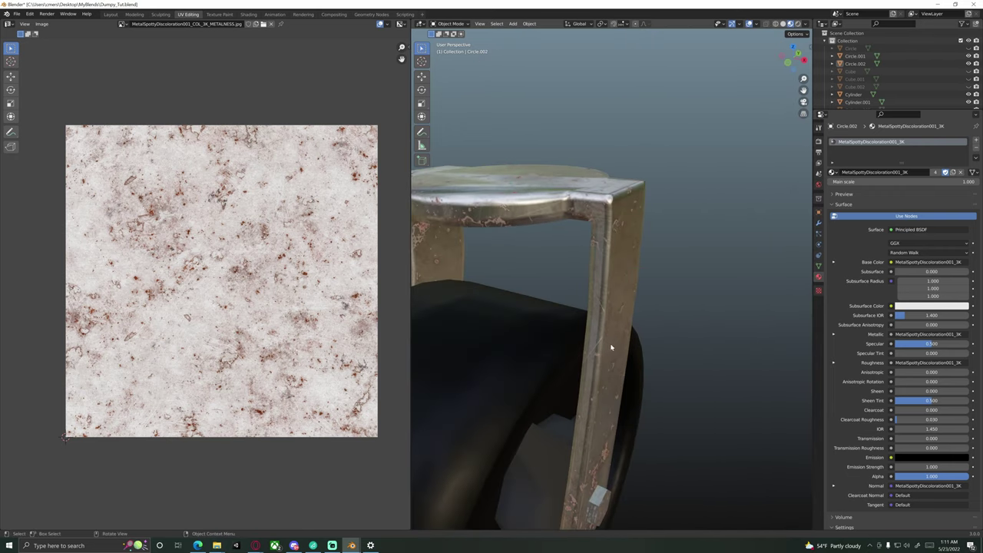
scroll(611, 347, "down", 4)
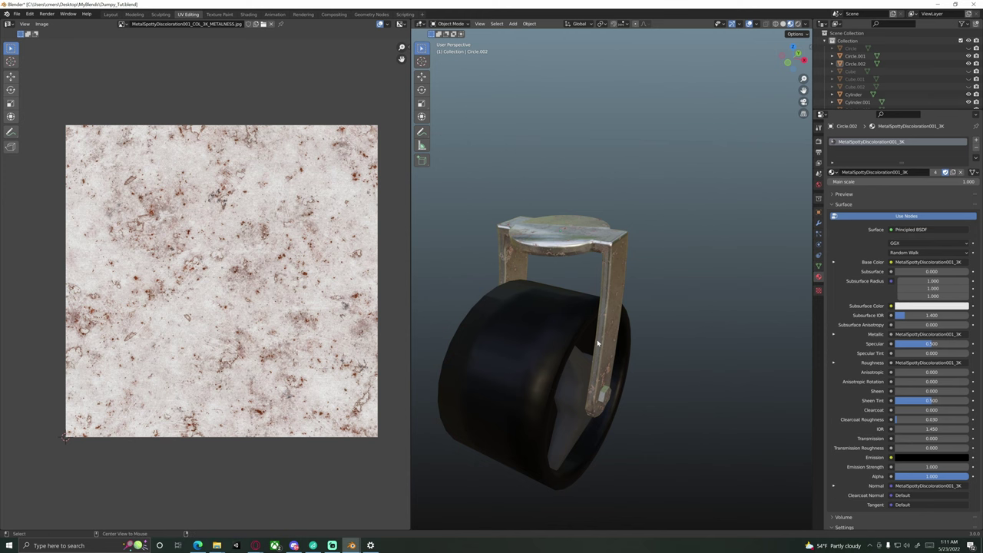
Step: Unhide the dumpster body and the other hidden parts, and view the caster in Right Orthographic
scroll(600, 343, "down", 8)
middle_click_drag(617, 382, 587, 319)
scroll(603, 311, "up", 3)
left_click(614, 301)
scroll(657, 325, "up", 10)
scroll(555, 345, "up", 2)
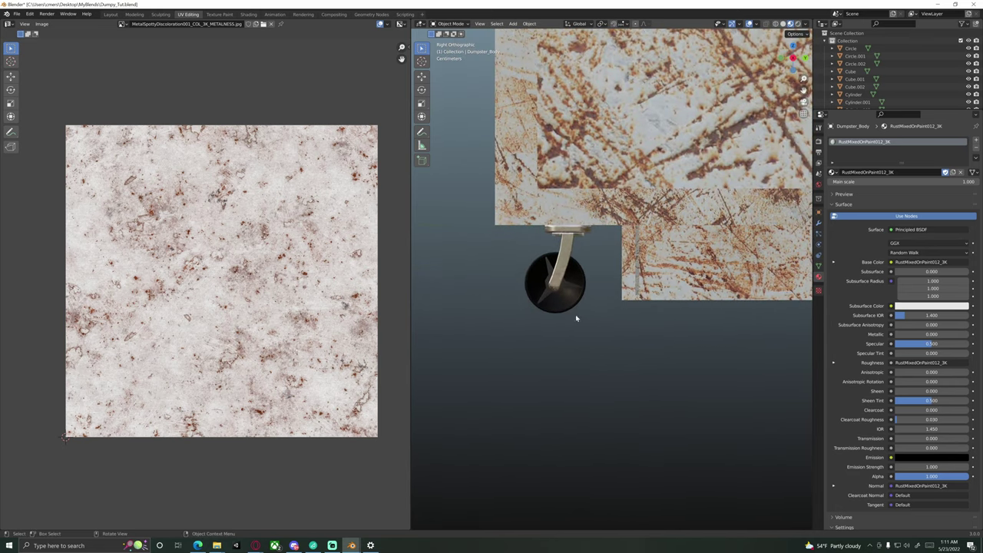
scroll(568, 327, "up", 3)
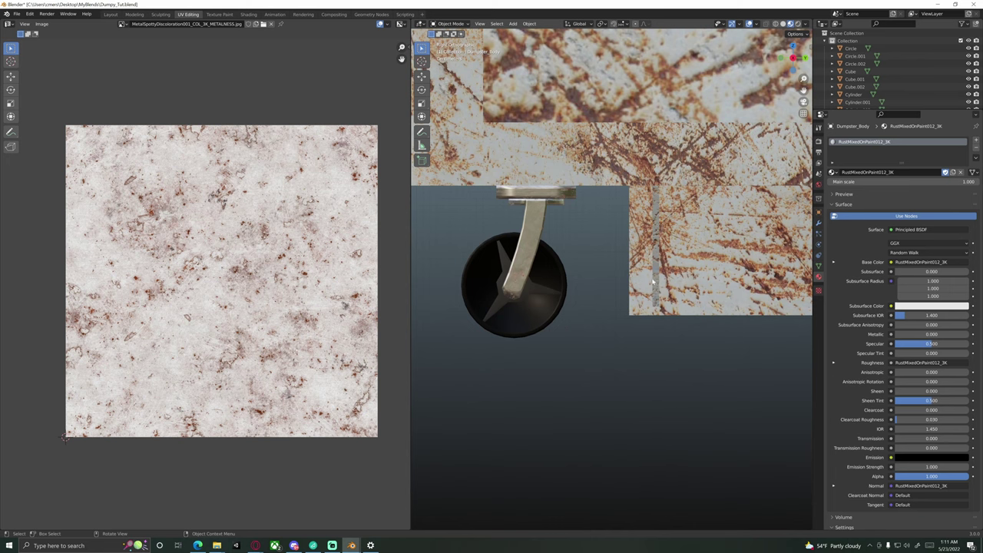
Step: Inspect the caster's metal and wheel materials from beneath the dumpster, and select the bolt on the fork's leg
middle_click_drag(673, 305, 590, 282)
scroll(596, 304, "up", 8)
scroll(582, 288, "up", 1)
scroll(581, 288, "up", 2)
scroll(565, 298, "up", 3)
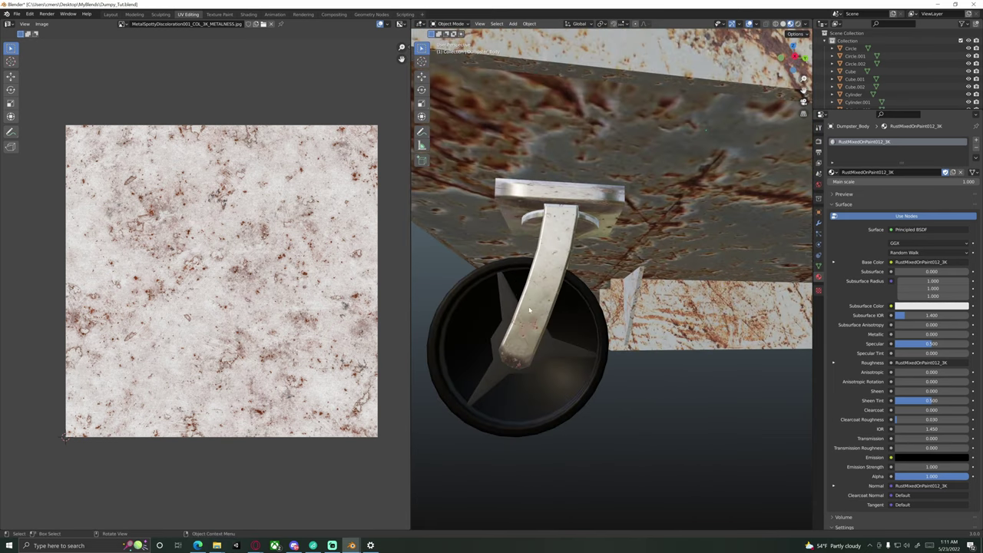
middle_click_drag(488, 330, 584, 309)
scroll(584, 309, "up", 2)
left_click(579, 352)
middle_click_drag(538, 347, 585, 318)
scroll(577, 314, "down", 3)
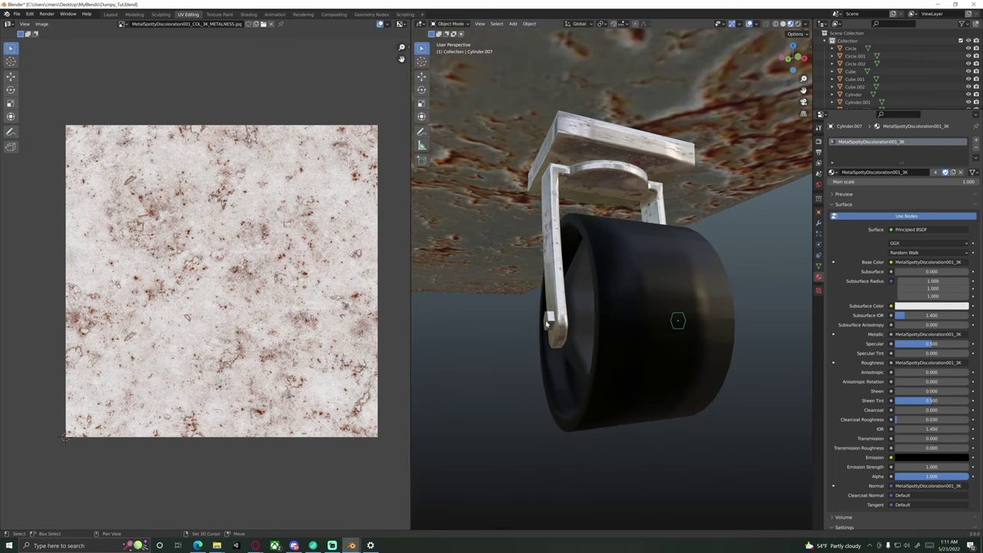
Step: Select the fork together with its mounting plate and join them into one object
left_click(550, 320)
left_click(678, 320)
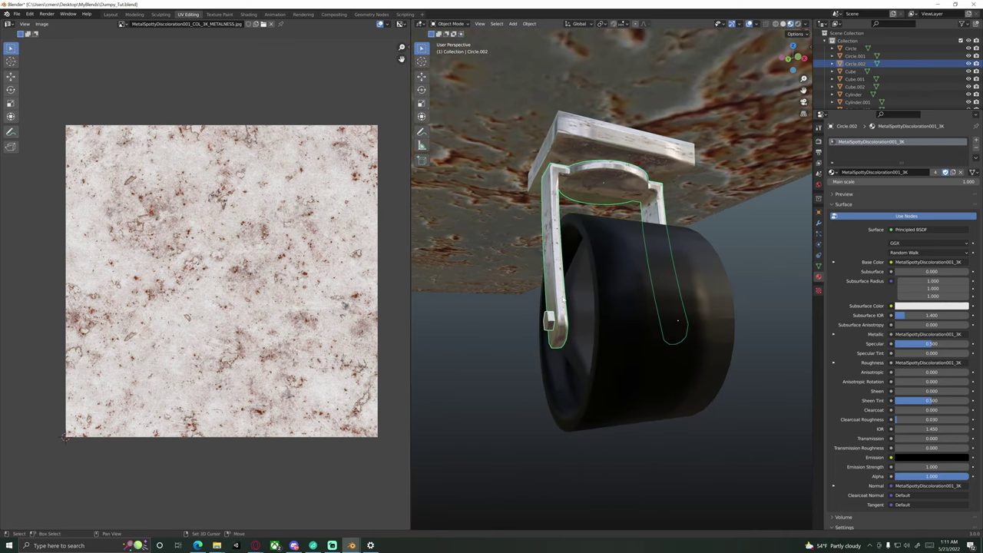
left_click(589, 146, "shift")
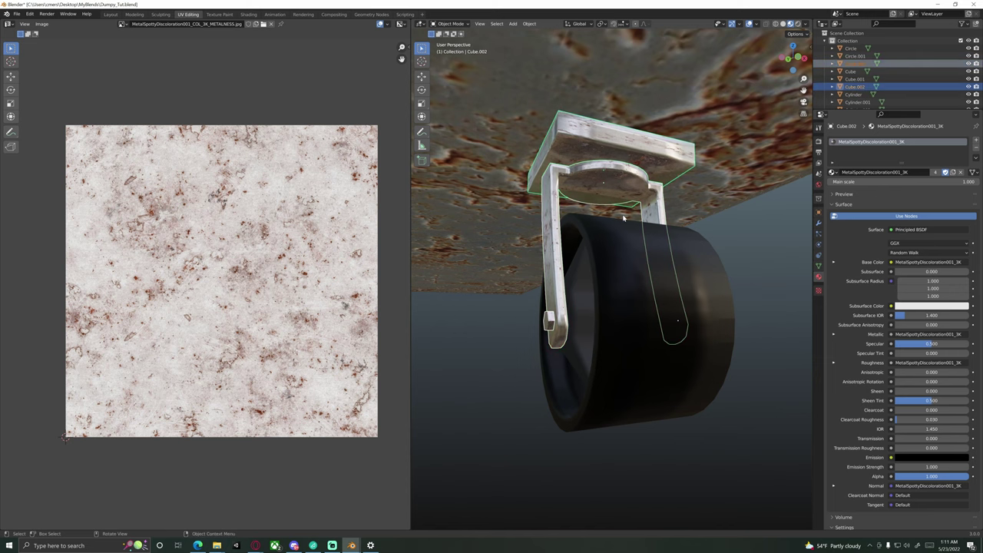
middle_click_drag(624, 216, 589, 175)
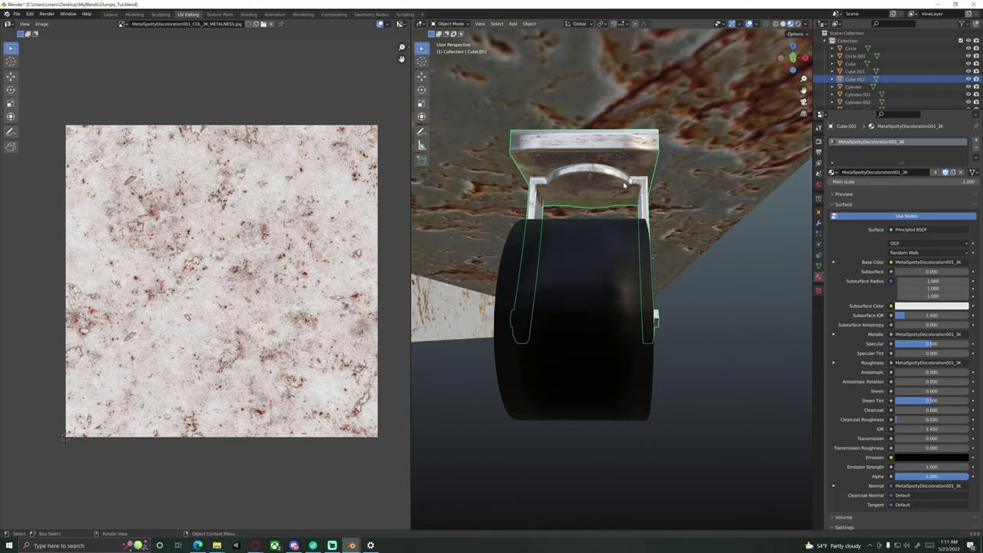
Step: Select the wheel and the joined metal bracket in turn, and inspect the bracket's texture from several sides
left_click(613, 274)
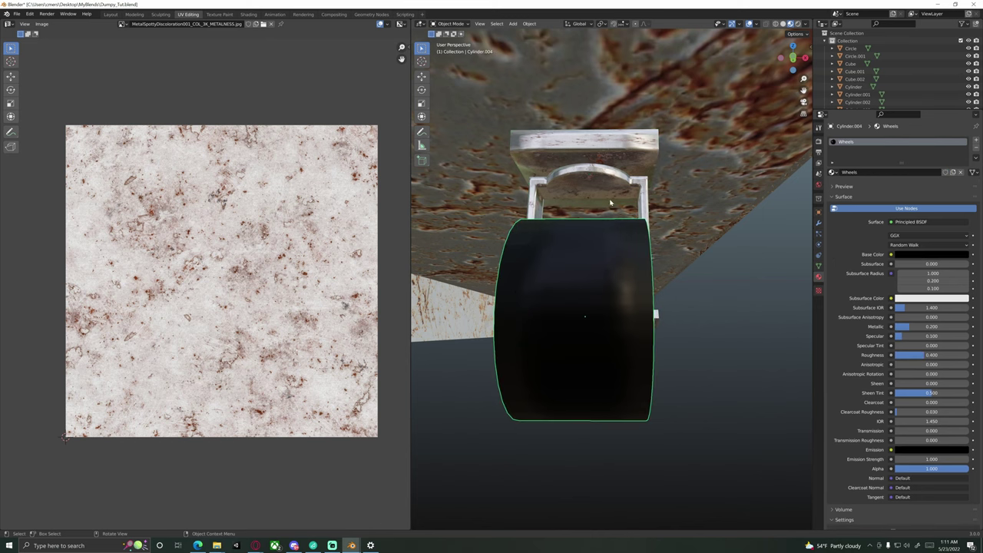
left_click(608, 180, "shift")
left_click(721, 288)
left_click(594, 224)
left_click(612, 268)
middle_click_drag(612, 268, 579, 256)
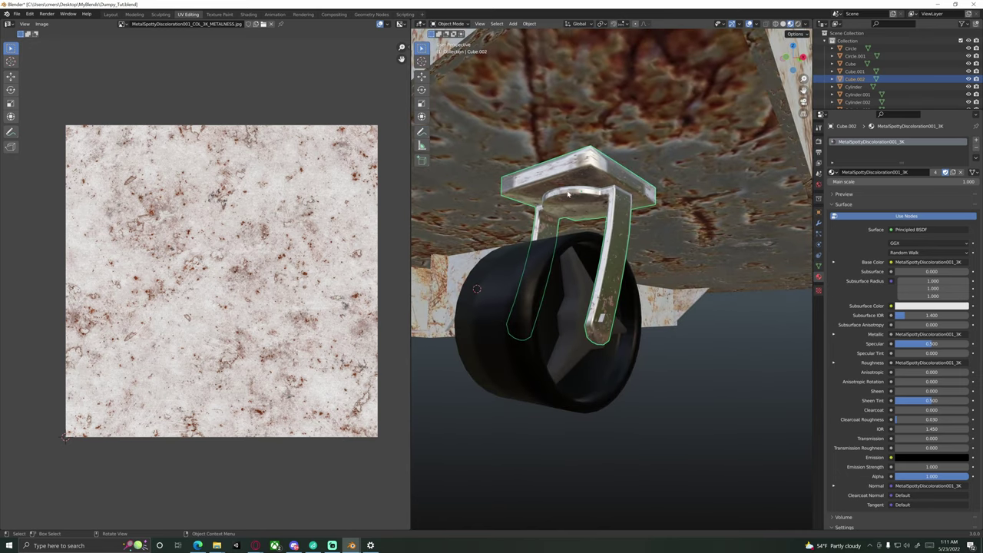
scroll(576, 193, "up", 2)
middle_click_drag(578, 192, 594, 195)
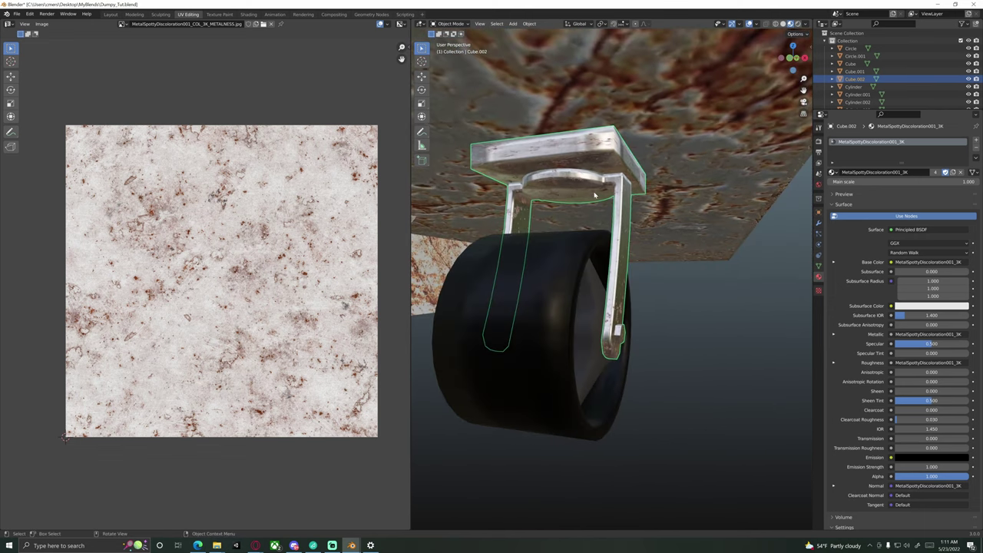
scroll(551, 187, "up", 4)
scroll(546, 150, "down", 3)
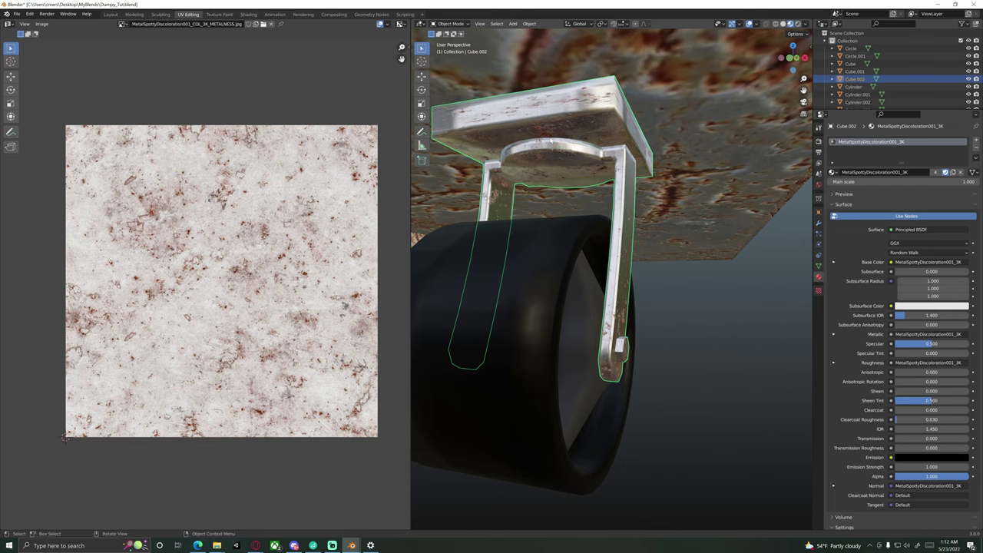
Step: Check which caster parts are separate by selecting the wheel, metal bracket and dumpster body individually, ending on the bracket
left_click(623, 318)
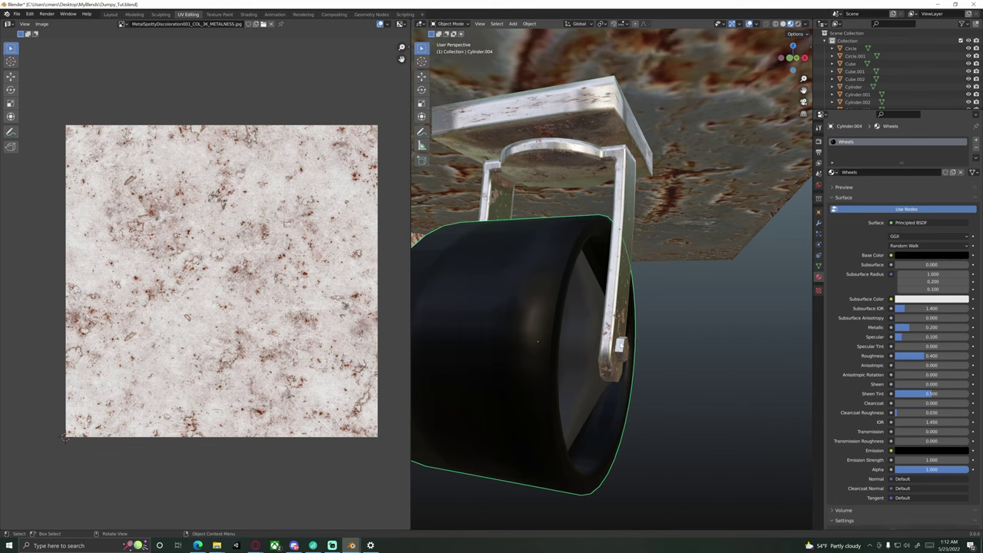
left_click(617, 315)
middle_click_drag(556, 158, 551, 152)
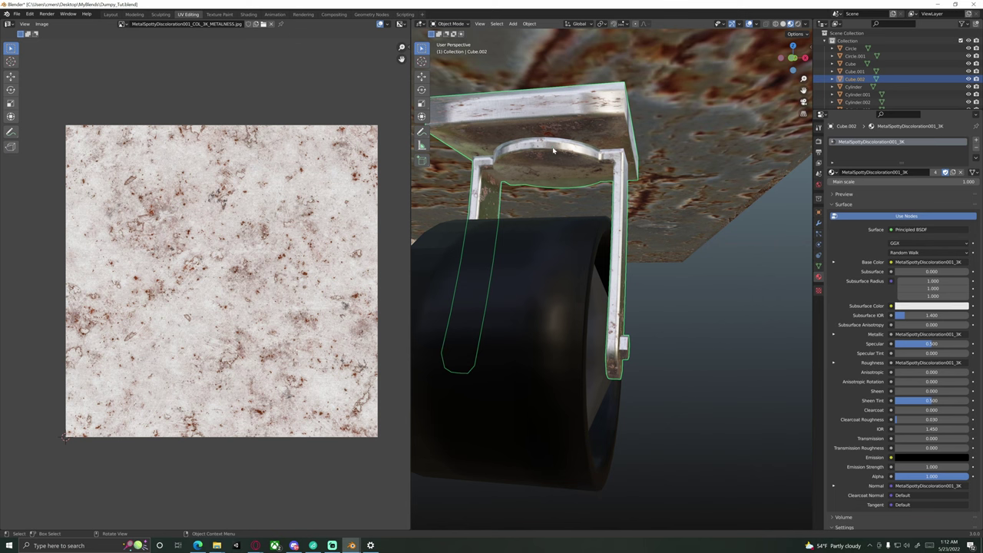
left_click(531, 121)
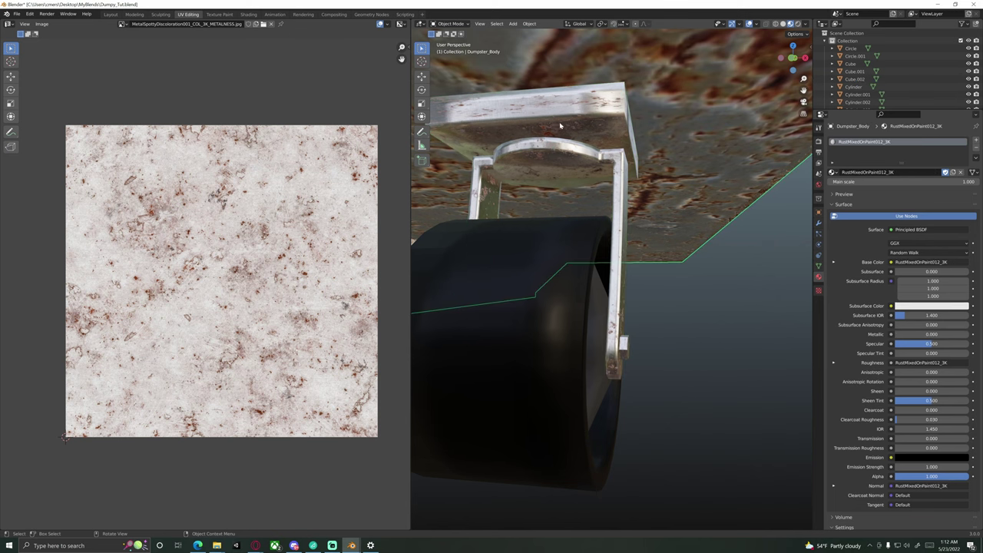
middle_click_drag(559, 184, 578, 239)
left_click(594, 290)
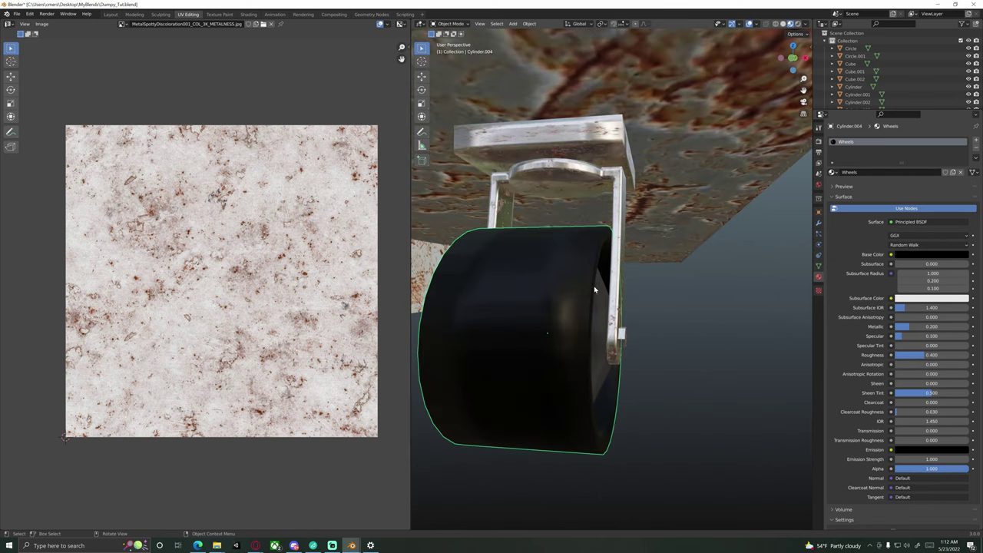
left_click(565, 156)
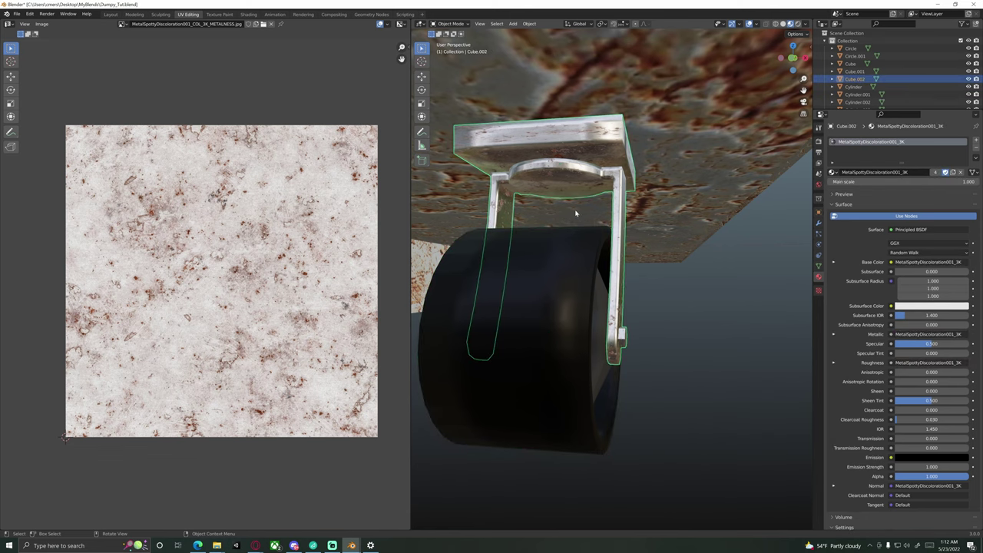
Step: Select the wheel together with the metal bracket and join them into one caster object
middle_click_drag(559, 165, 467, 246)
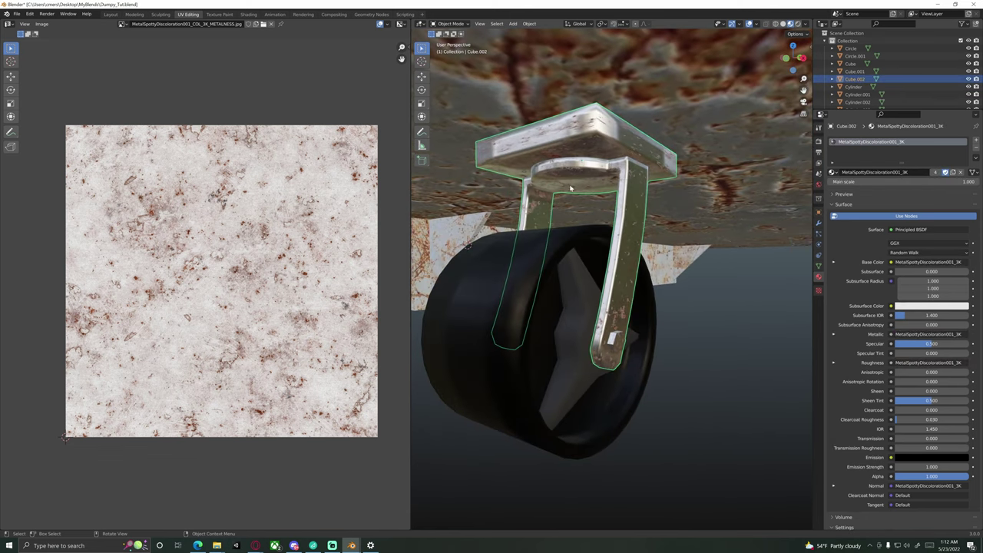
scroll(570, 188, "down", 3)
scroll(566, 222, "up", 4)
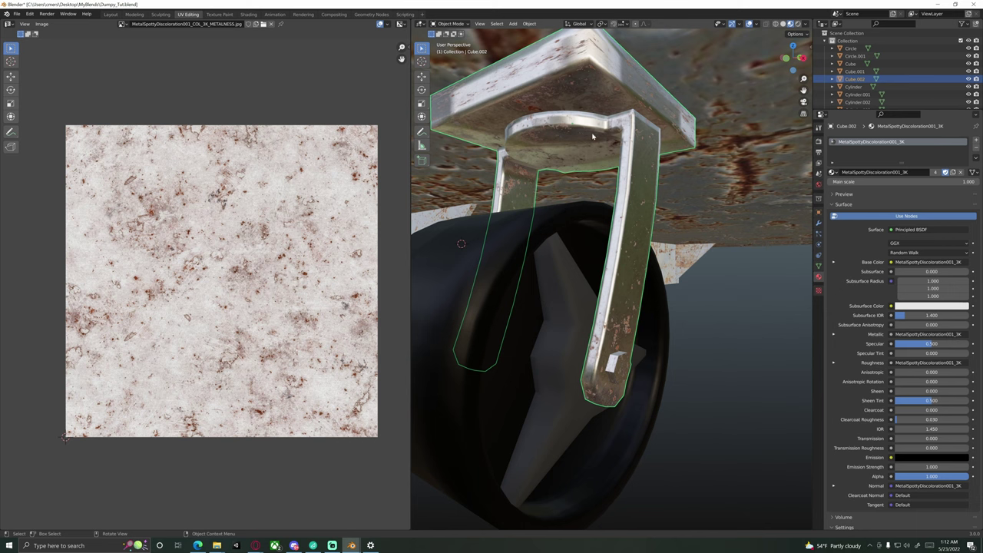
middle_click_drag(575, 154, 595, 220)
scroll(571, 171, "down", 4)
scroll(572, 172, "up", 6)
scroll(580, 193, "down", 2)
left_click(597, 219)
left_click(579, 223, "shift")
left_click(597, 222)
left_click(601, 126, "shift")
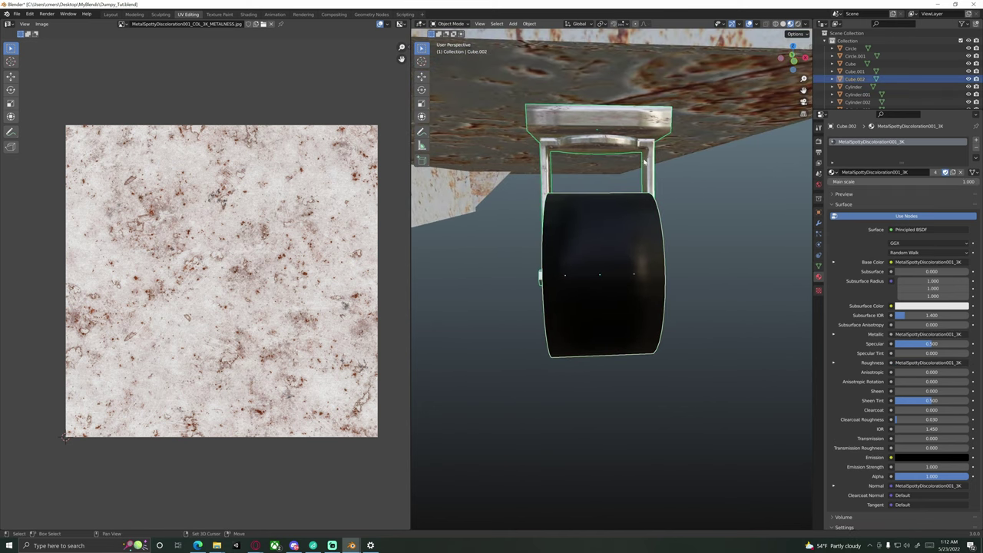
middle_click_drag(607, 181, 583, 222)
left_click(599, 217, "shift")
Step: Switch to the Layout workspace, view the dumpster in right orthographic, and set the transform pivot point to 3D Cursor
middle_click_drag(650, 225, 579, 261)
scroll(658, 255, "down", 5)
scroll(615, 262, "down", 5)
key("KP_3")
scroll(607, 263, "down", 4)
scroll(579, 261, "up", 4)
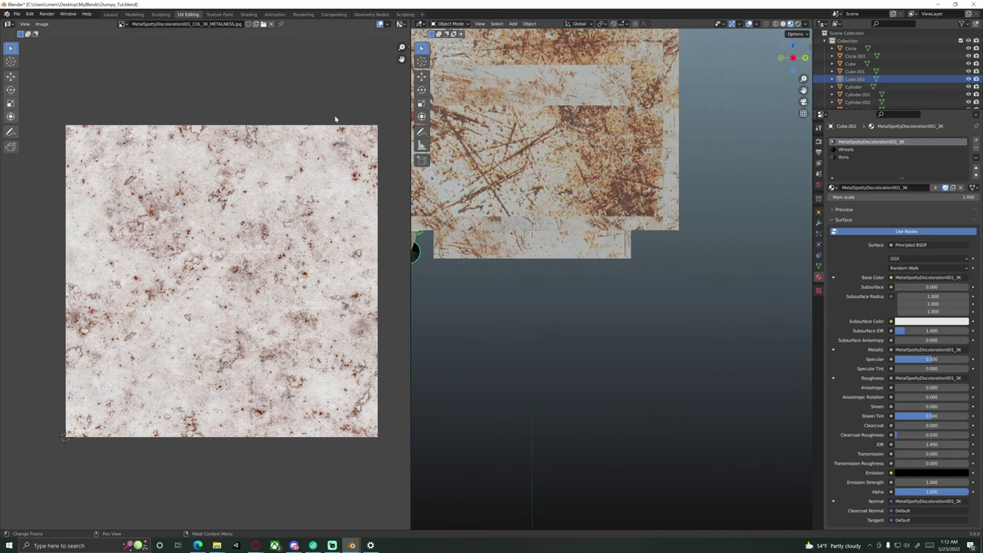
left_click(110, 14)
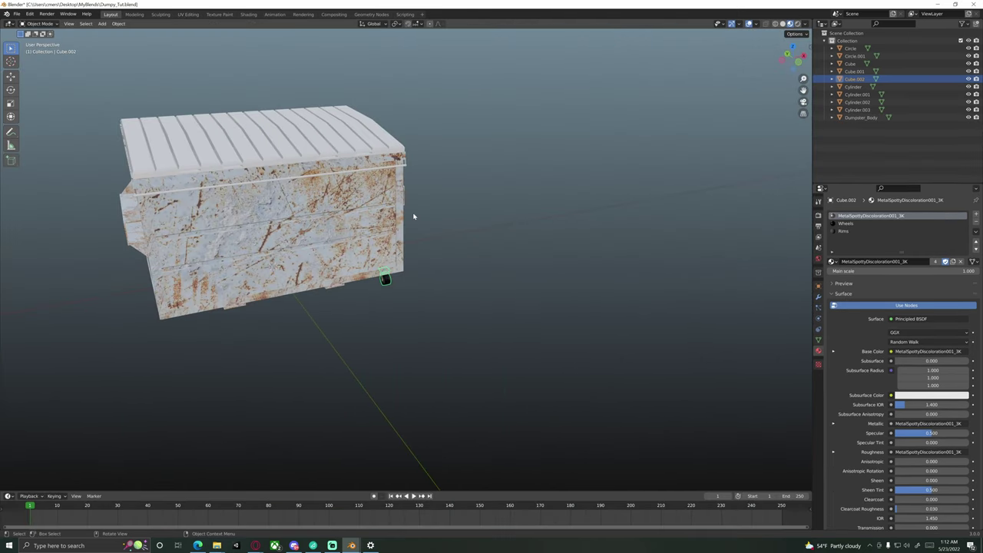
key("KP_3")
middle_click_drag(506, 280, 385, 217, "shift")
scroll(384, 217, "up", 3)
middle_click_drag(463, 258, 385, 267, "shift")
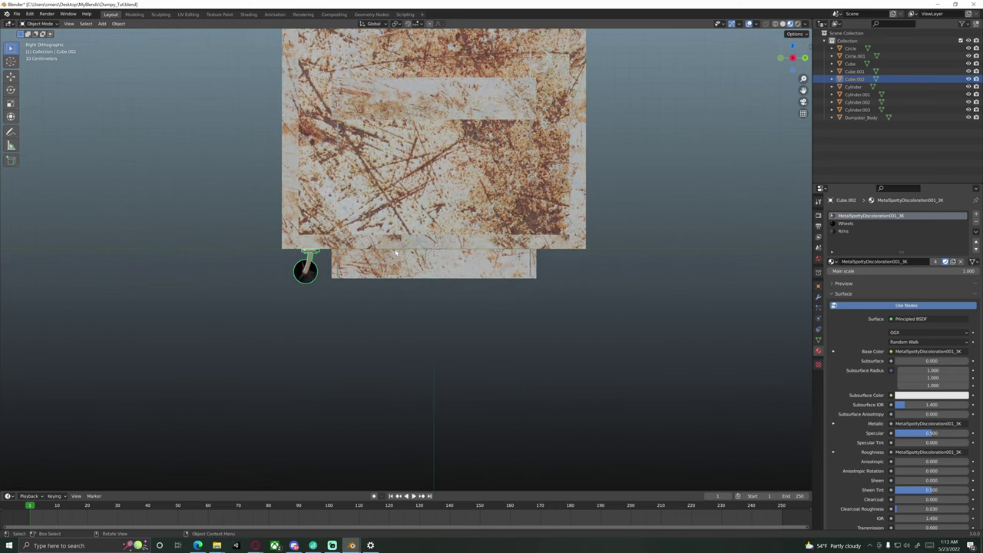
middle_click_drag(350, 250, 378, 261, "shift")
left_click(398, 23)
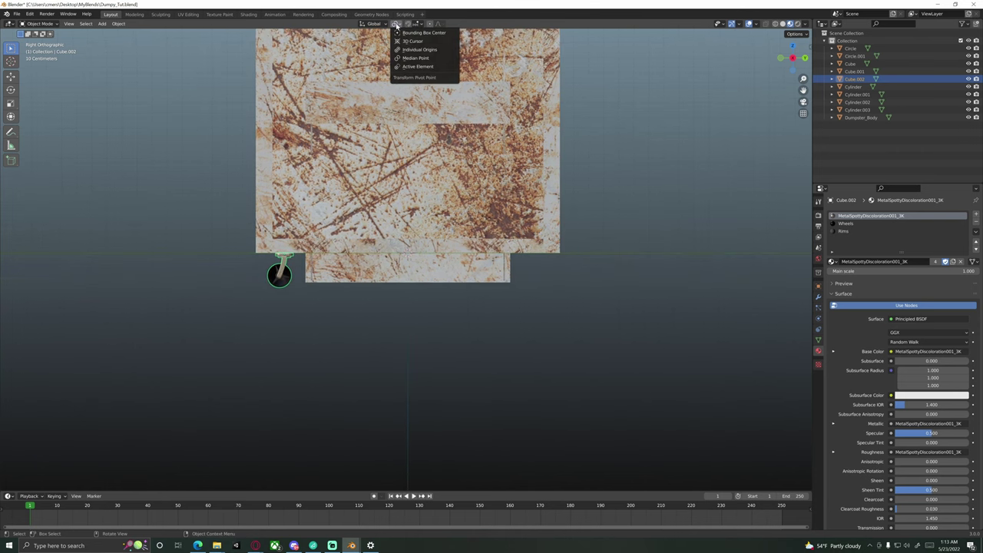
left_click(418, 39)
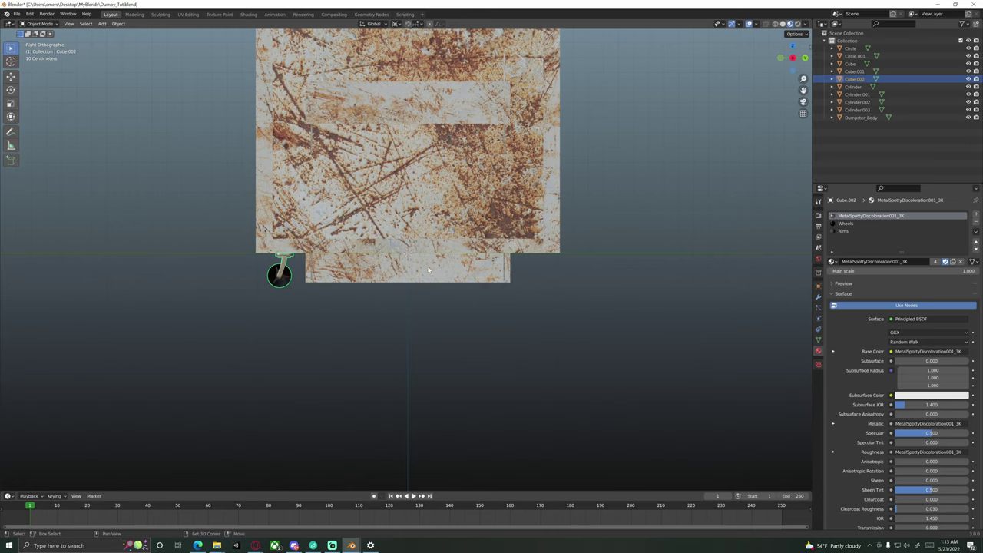
Step: Duplicate the joined caster and mirror the copy to the dumpster's opposite corner by scaling it -1 along Y
key("shift+d")
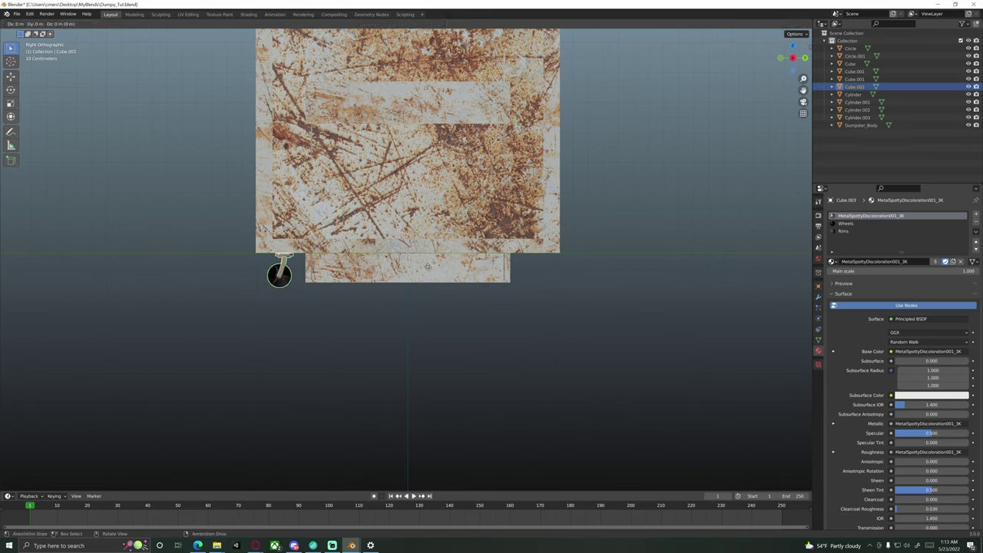
type("sy")
type("-1")
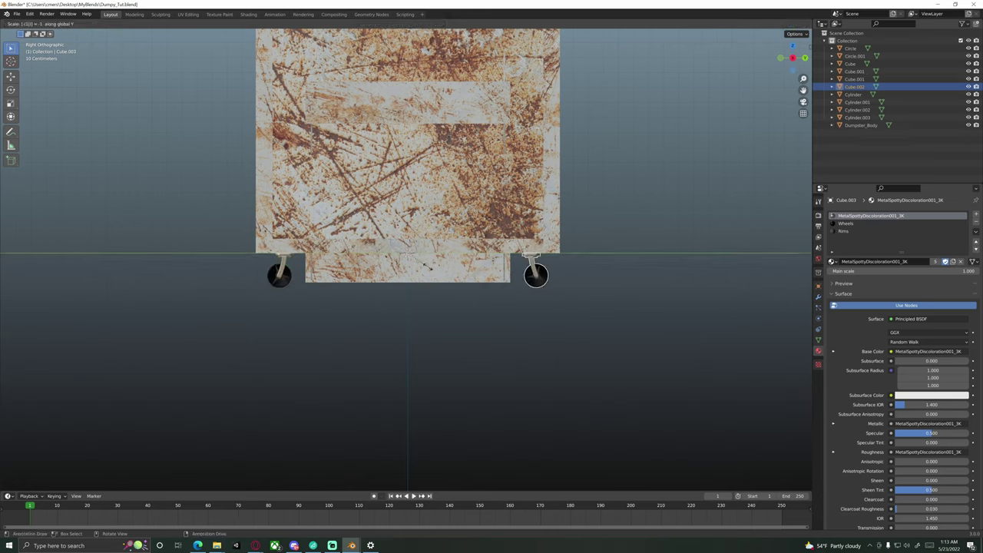
key("Return")
middle_click_drag(393, 263, 345, 242)
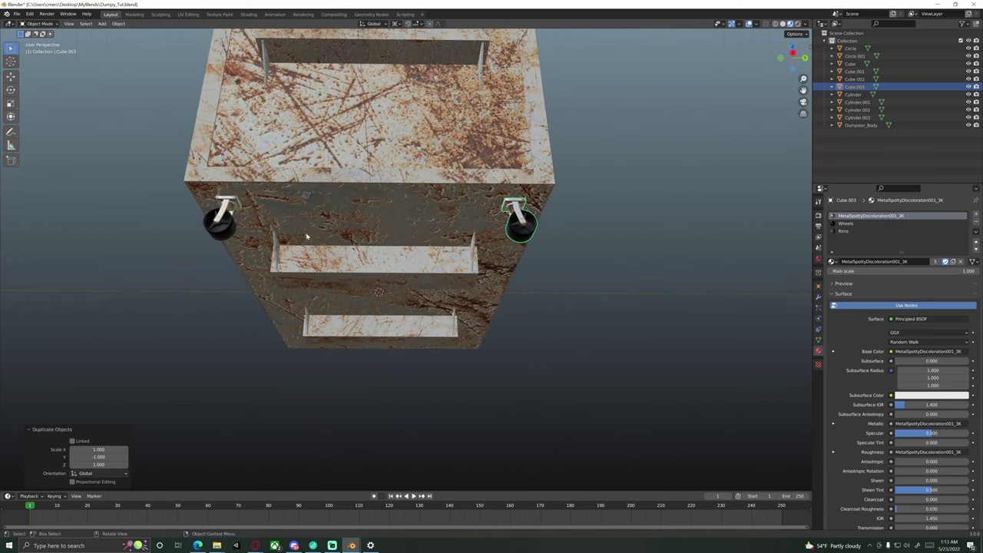
Step: Select the mirrored caster and set the transform pivot point to Median Point
middle_click_drag(525, 223, 524, 208)
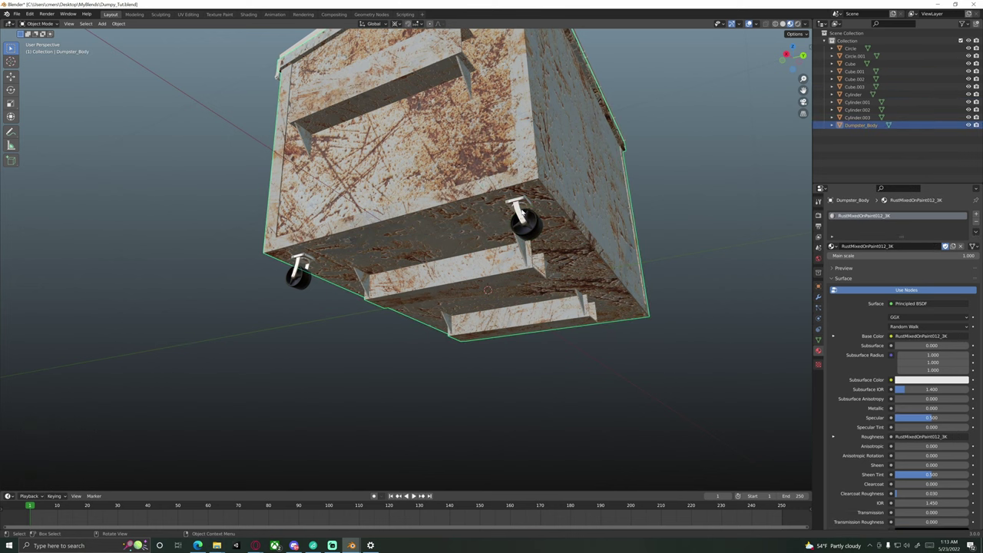
left_click(396, 23)
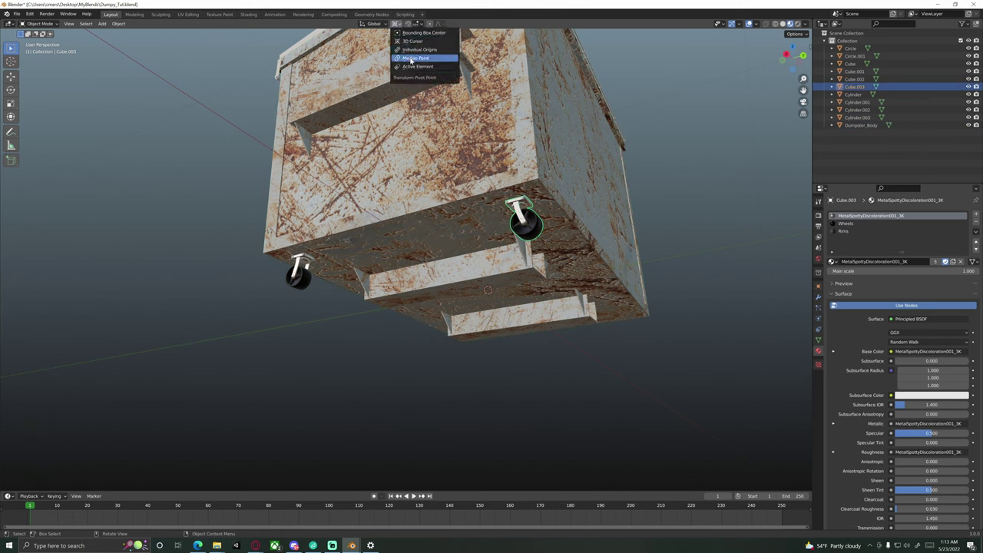
left_click(419, 61)
key("g")
key("r")
key("z")
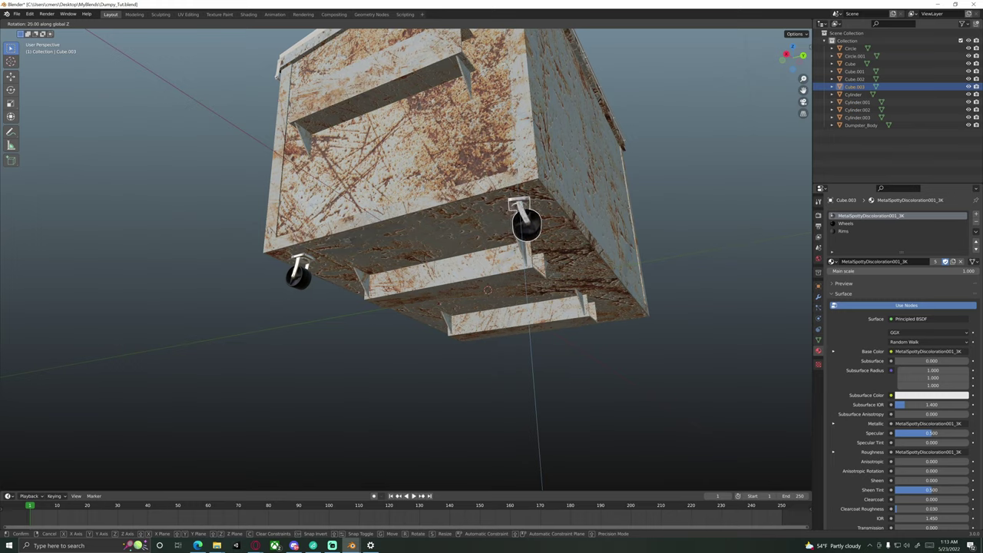
left_click(516, 225)
Step: Enter Edit Mode on the mirrored caster and select all of its mounting plate's geometry
scroll(547, 198, "up", 3)
middle_click_drag(579, 168, 462, 232, "shift")
scroll(494, 202, "up", 1)
key("Tab")
scroll(461, 232, "up", 1)
scroll(507, 223, "down", 5)
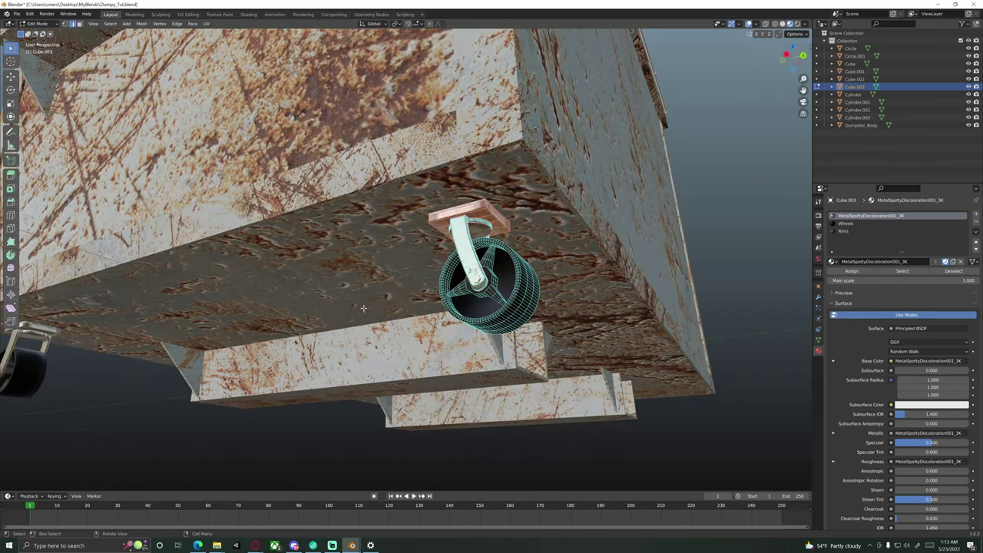
scroll(364, 308, "down", 3)
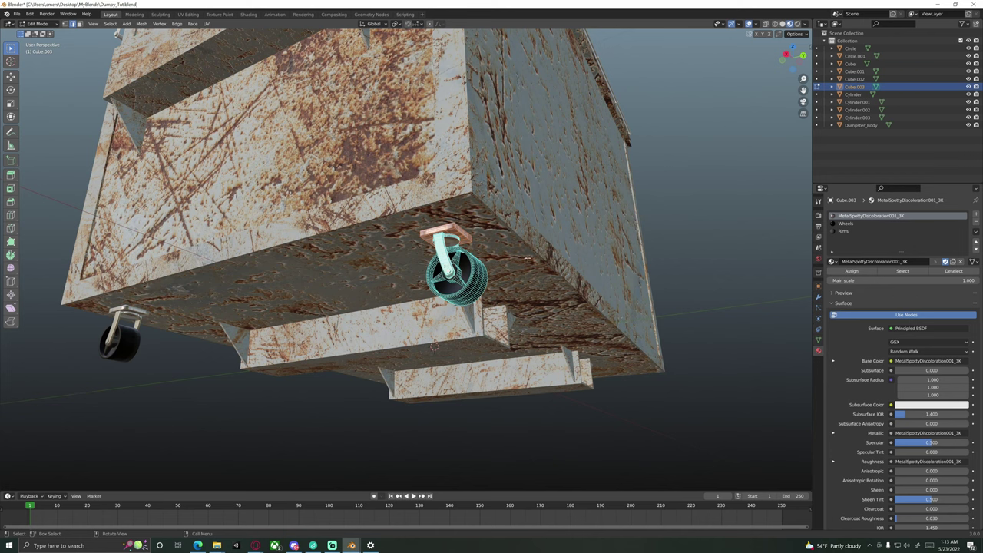
scroll(461, 269, "up", 7)
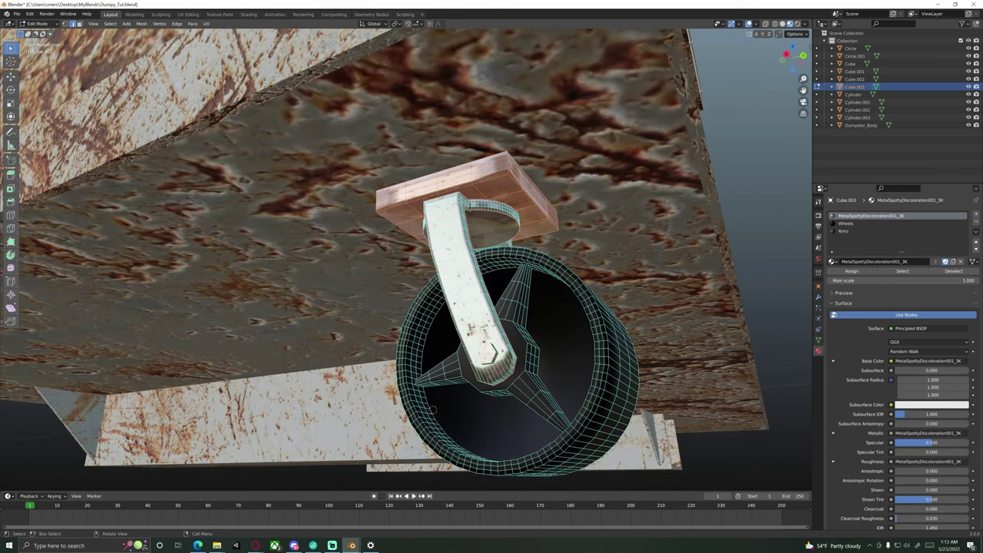
middle_click_drag(484, 194, 477, 172)
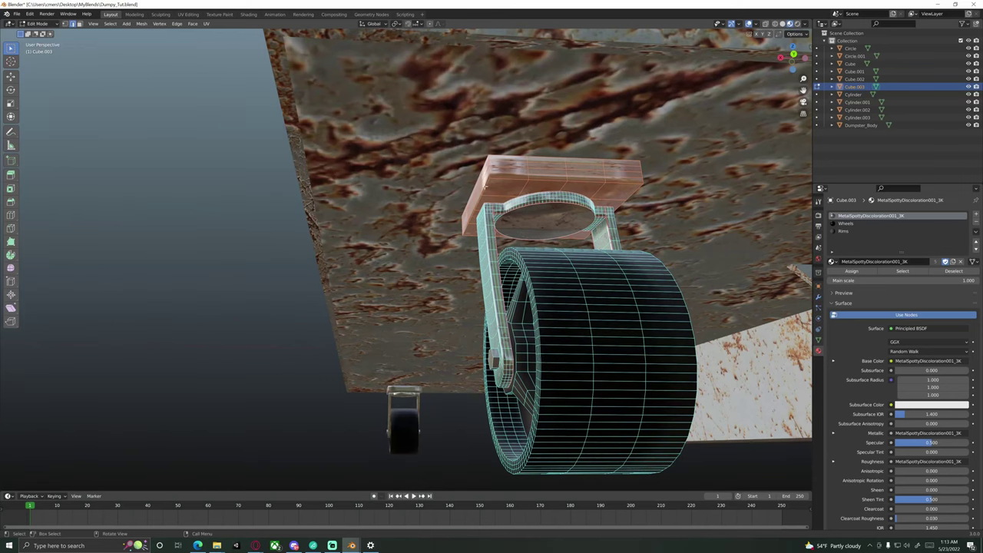
middle_click_drag(485, 184, 496, 232)
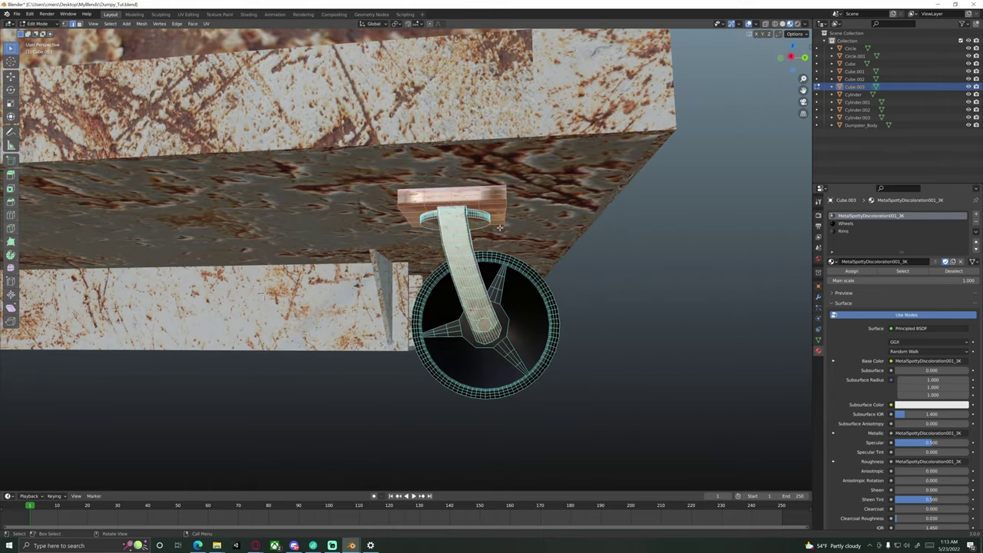
key("p")
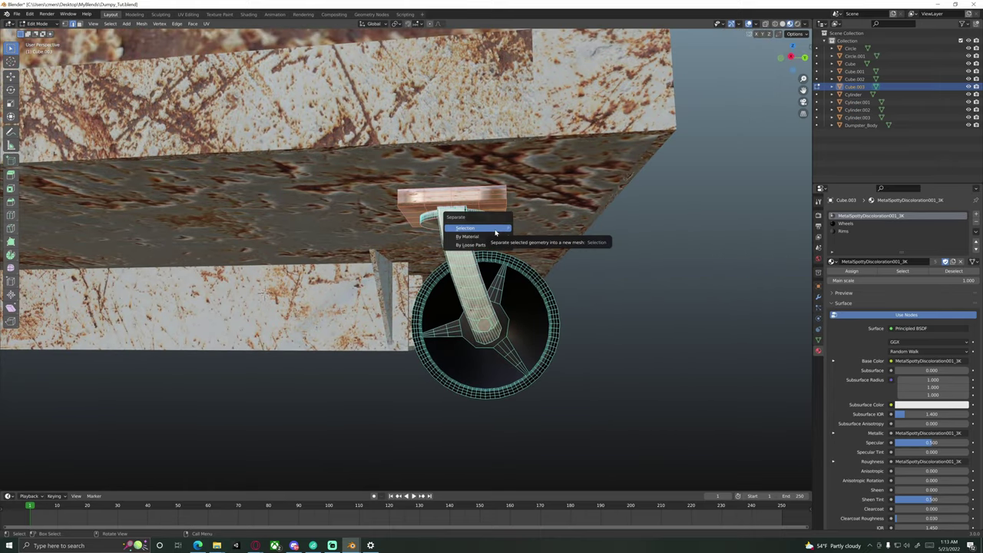
left_click(497, 229)
Step: Try rotating the whole mirrored caster, mounting plate included, about the Z axis in Object Mode
key("Tab")
middle_click_drag(576, 254, 570, 253)
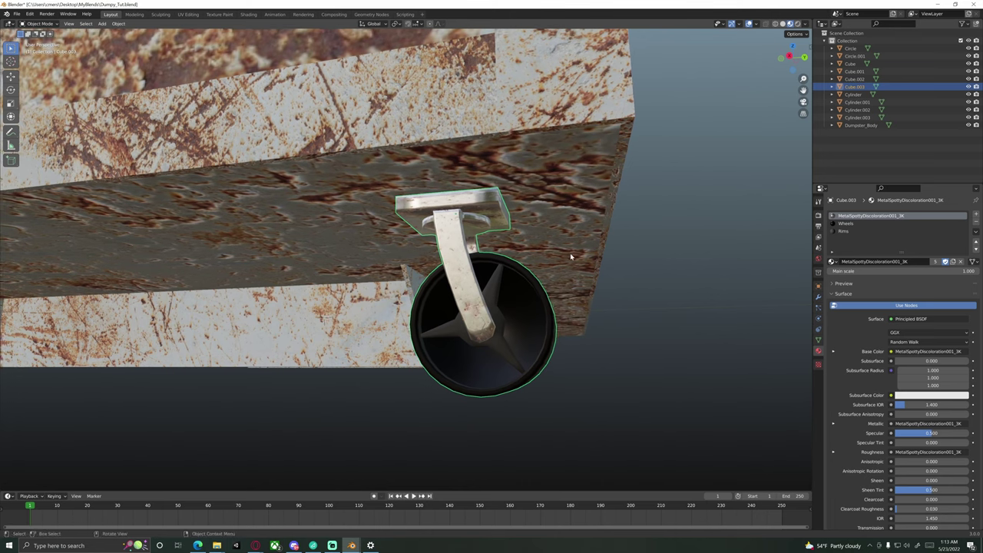
key("z")
left_click(585, 302)
key("r")
key("z")
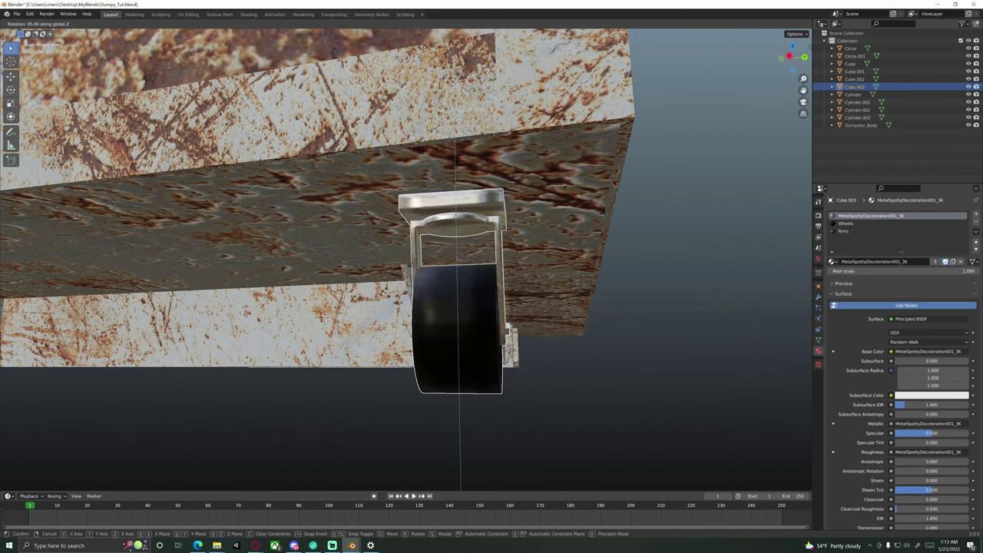
right_click(391, 298)
scroll(453, 307, "down", 9)
middle_click_drag(488, 311, 463, 314)
key("r")
key("z")
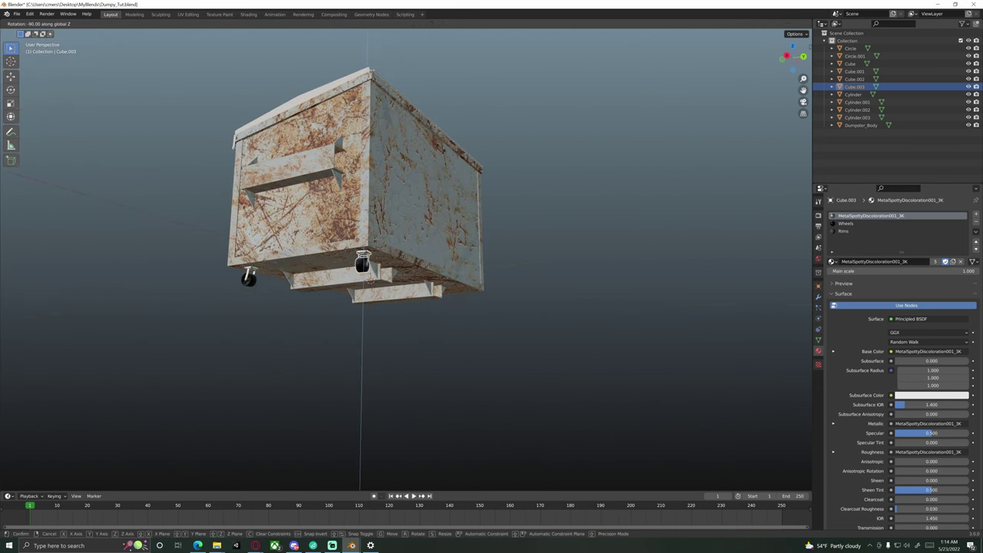
right_click(390, 241)
Step: Return to Edit Mode on the mirrored caster and display it in Solid shading with its mounting plate selected
middle_click_drag(390, 240, 432, 247)
scroll(432, 247, "up", 4)
middle_click_drag(530, 244, 453, 323, "shift")
scroll(434, 296, "up", 2)
key("Tab")
scroll(467, 349, "up", 3)
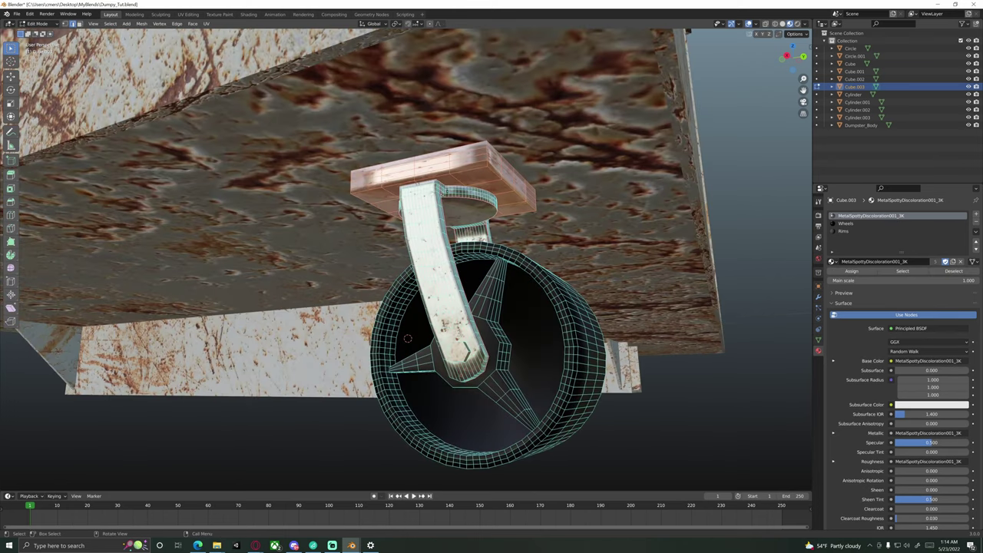
key("p")
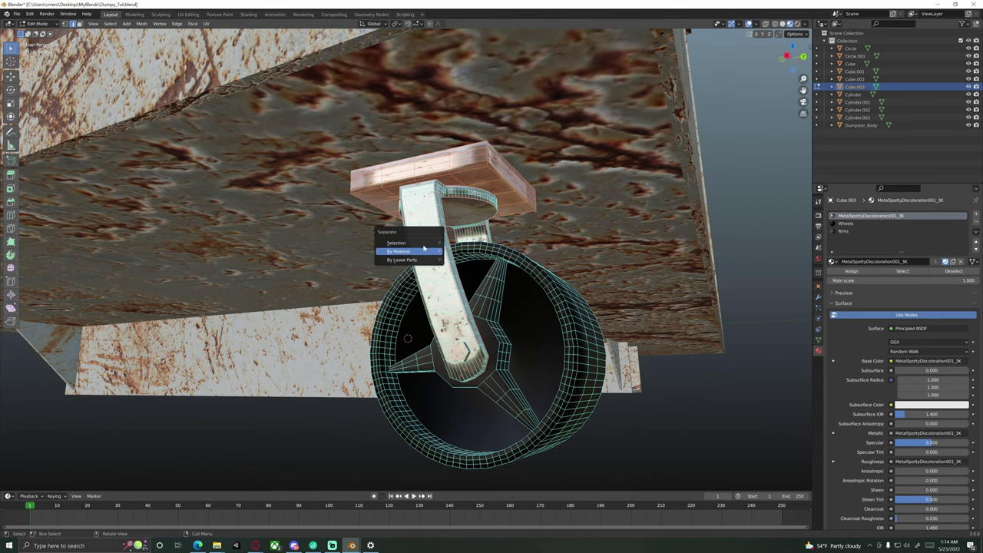
key("z")
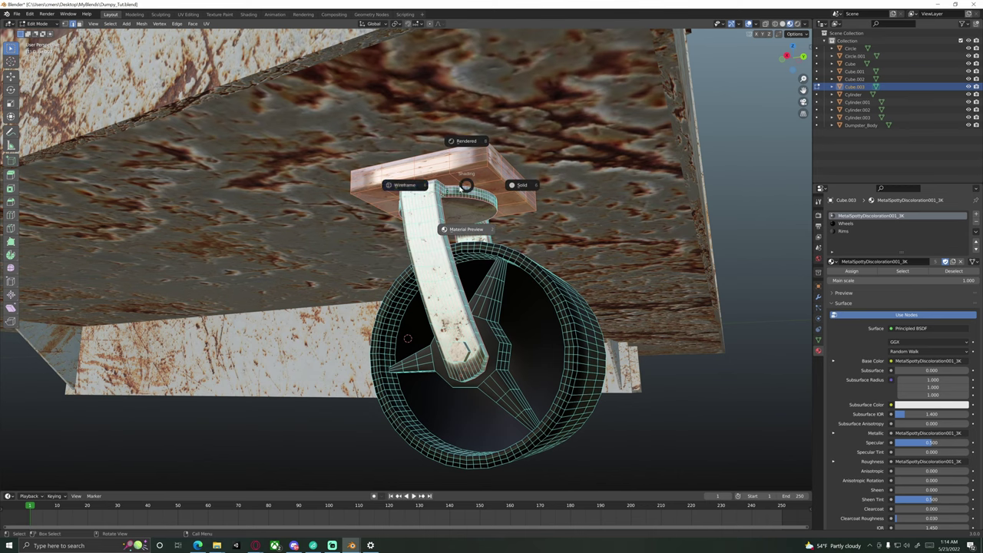
left_click(415, 183)
mouse_move(443, 170)
middle_mouse_down()
mouse_move(442, 205)
mouse_move(452, 178)
middle_mouse_up()
key("z")
left_click(461, 204)
scroll(452, 179, "up", 2)
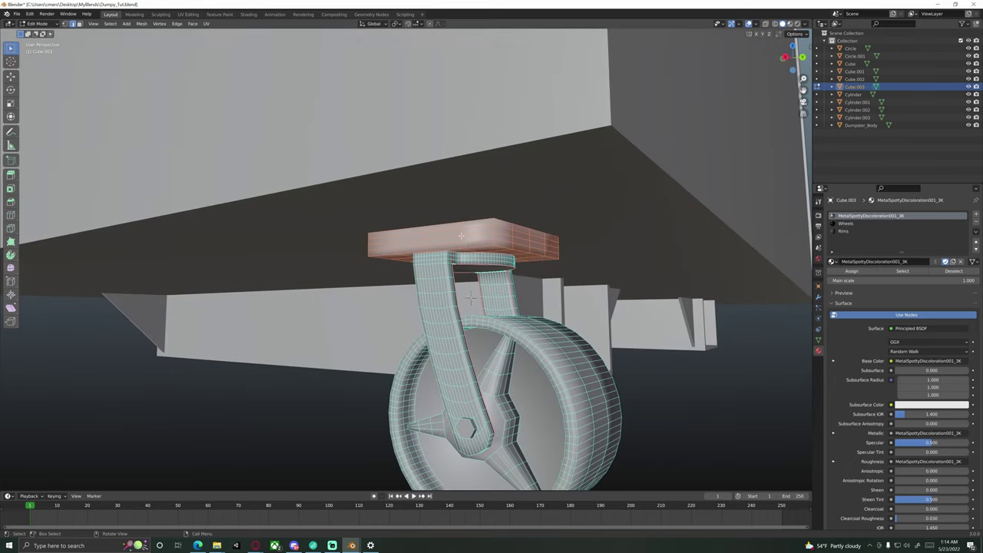
Step: Separate the selected mounting plate into its own object, then return to Material Preview shading and Object Mode
key("p")
left_click(459, 232)
key("z")
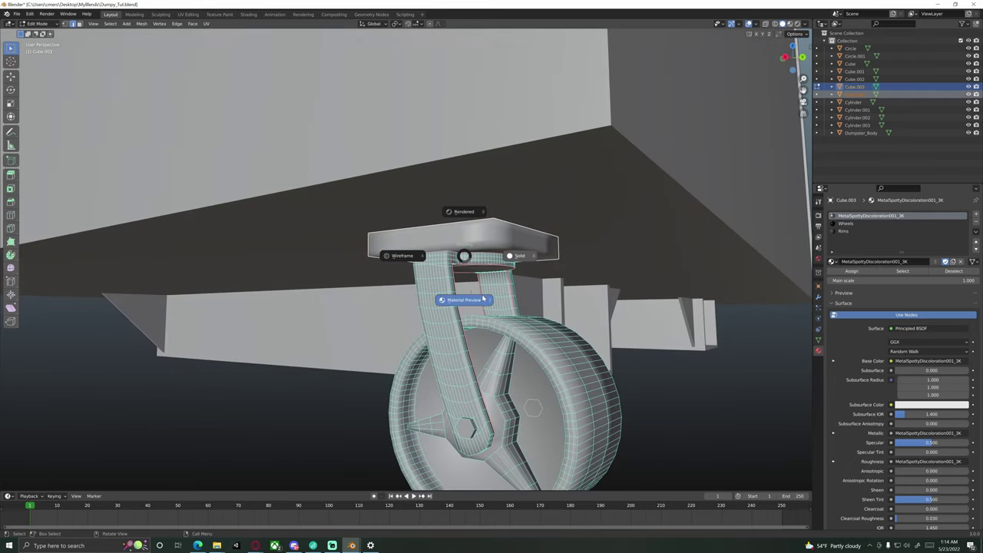
left_click(483, 298)
mouse_move(483, 299)
middle_mouse_down()
mouse_move(482, 260)
mouse_move(440, 239)
mouse_move(464, 168)
mouse_move(467, 213)
mouse_move(454, 230)
middle_mouse_up()
key("Tab")
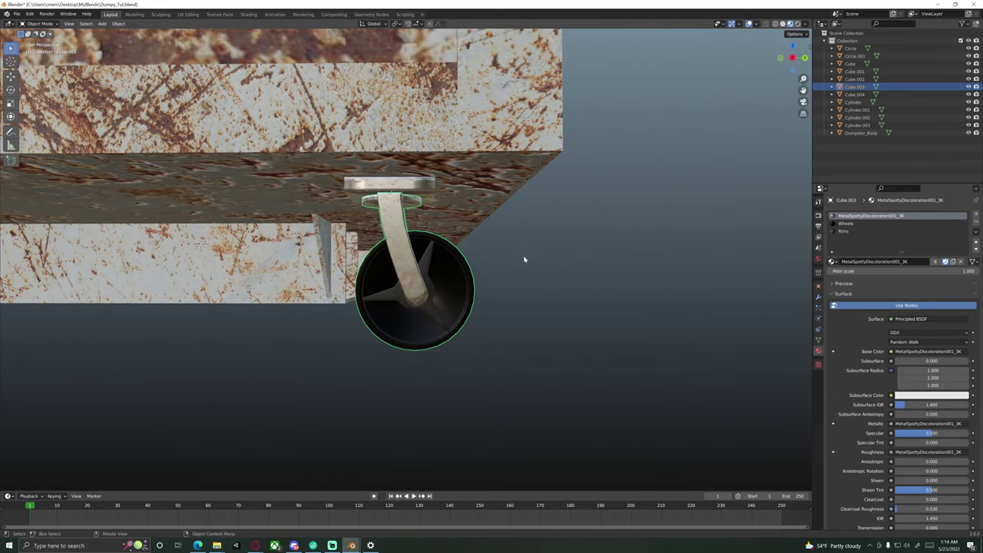
Step: Try rotating the wheel and fork about the Z axis independently of the mounting plate
key("r")
key("z")
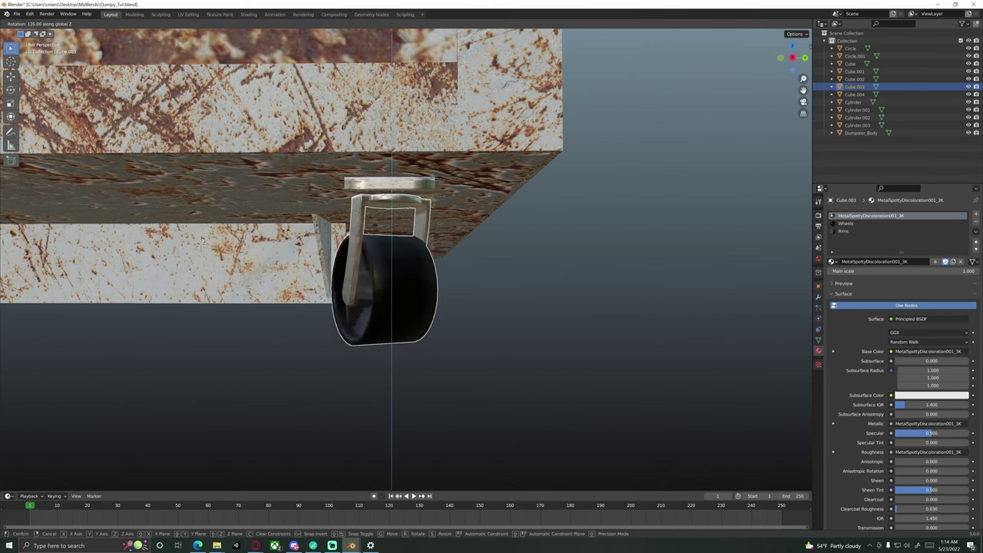
left_click(335, 280)
Step: Examine the mirrored caster's wheel, fork and separated plate, and both casters' placement beneath the dumpster
scroll(334, 278, "down", 7)
middle_click_drag(334, 279, 420, 272)
scroll(374, 283, "up", 5)
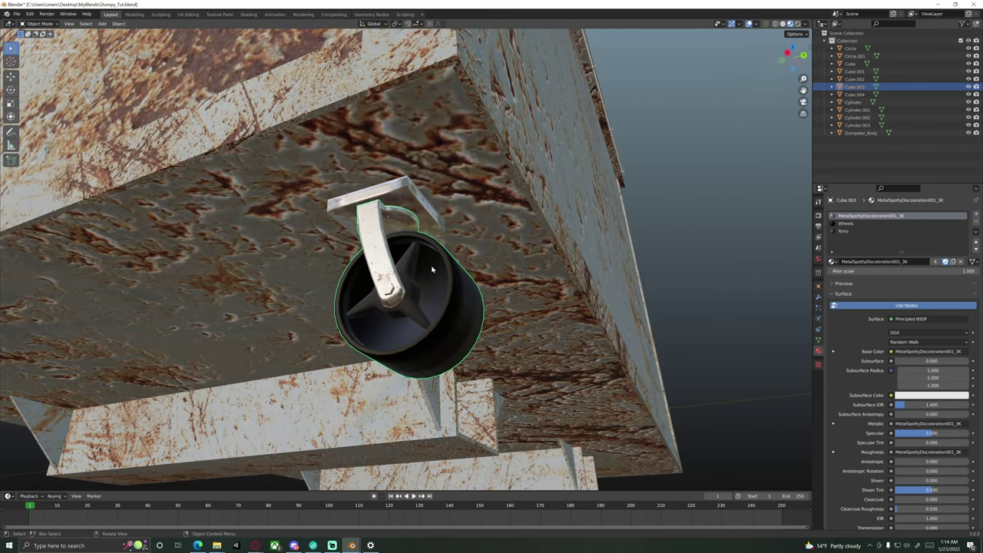
scroll(432, 269, "down", 5)
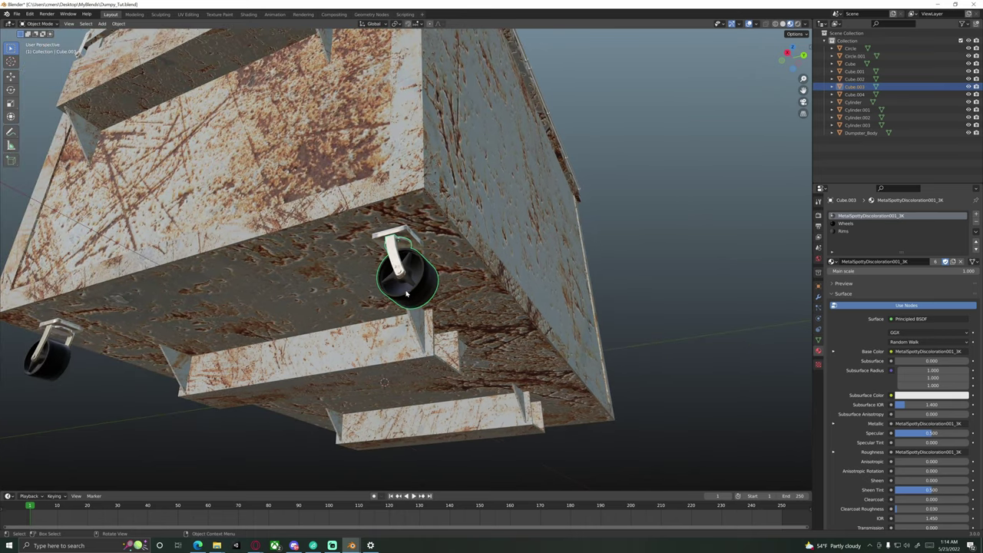
scroll(365, 302, "down", 3)
middle_click_drag(366, 302, 346, 324)
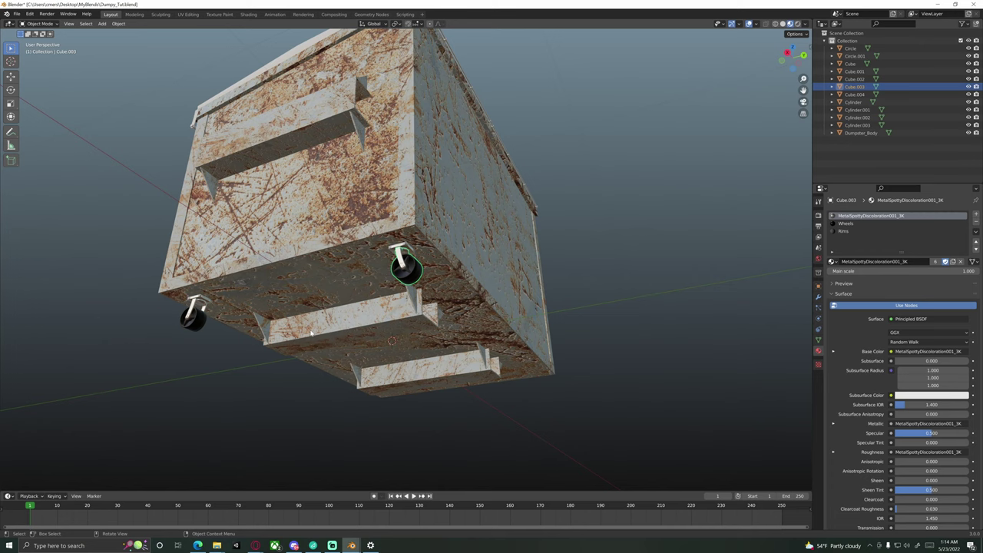
scroll(375, 310, "up", 3)
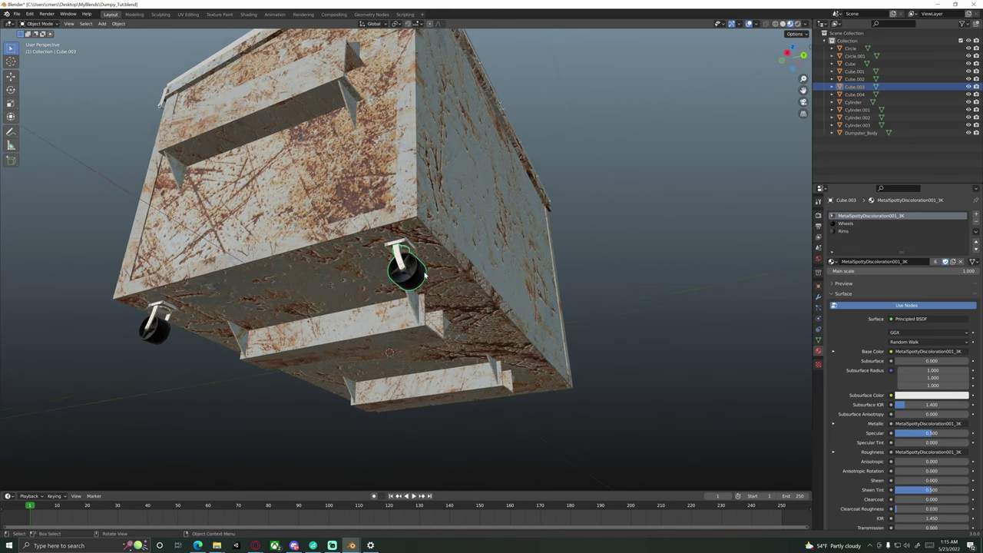
scroll(400, 243, "up", 2)
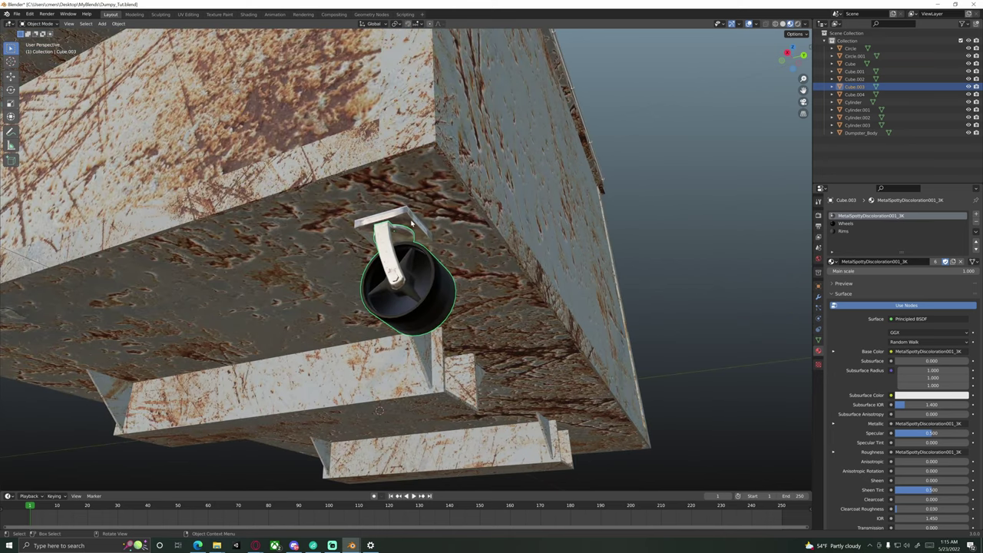
Step: Try rotating the separated mounting plate about the Z axis above the wheel and fork
left_click(412, 221)
key("r")
key("z")
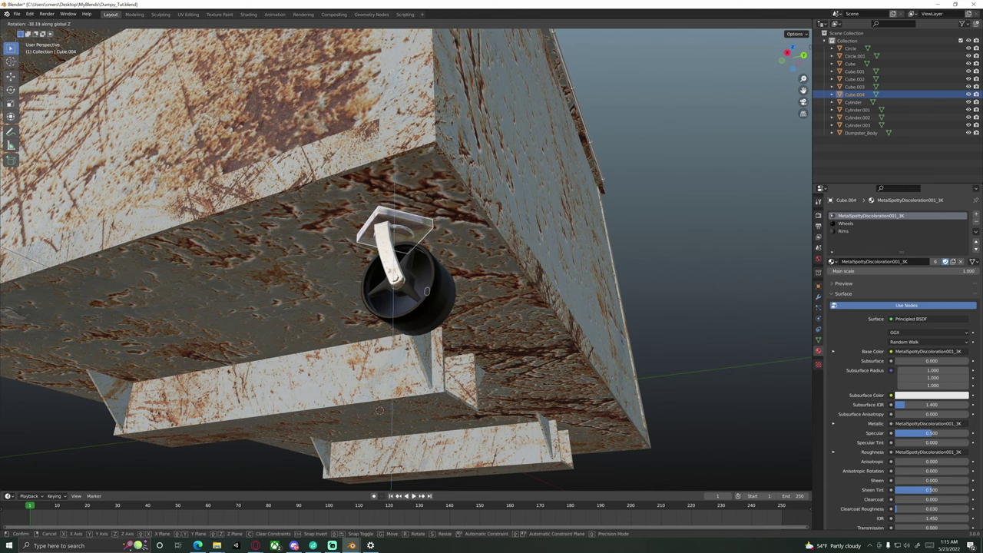
left_click(470, 229)
middle_click_drag(426, 267, 467, 225)
Step: Undo the plate's test rotation and its separation from the caster, and return to Object Mode
key("ctrl+z")
key("ctrl+z")
key("ctrl+z")
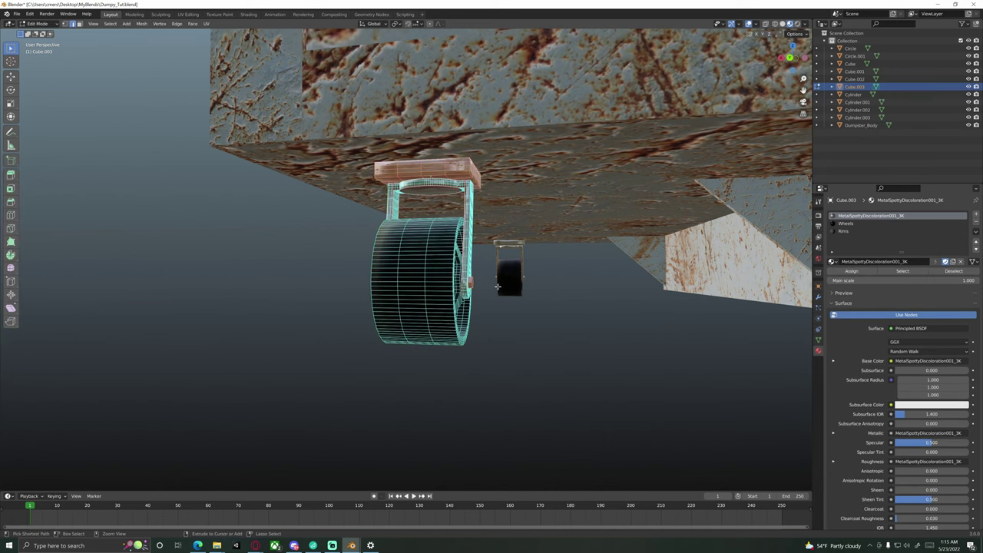
key("Tab")
key("Tab")
key("Tab")
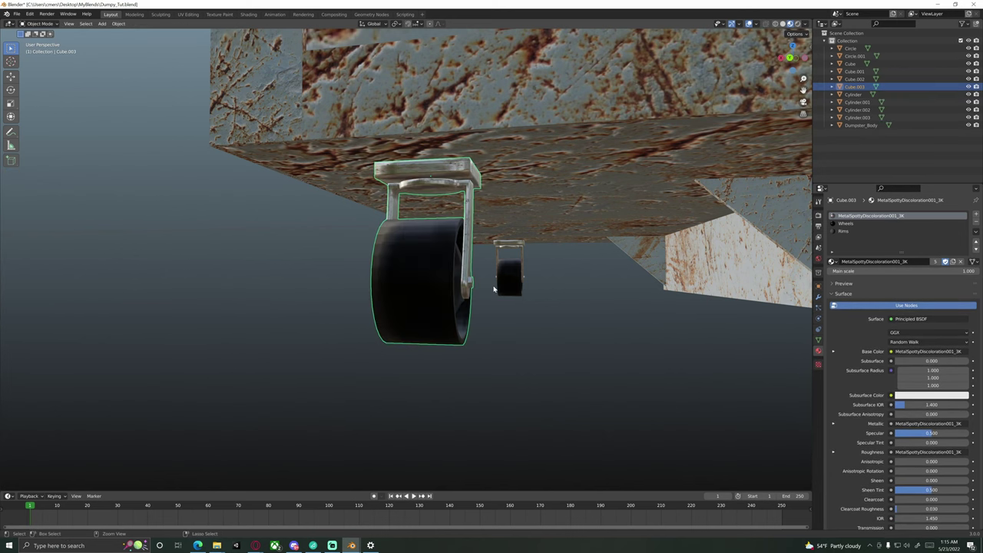
middle_click_drag(477, 295, 432, 285)
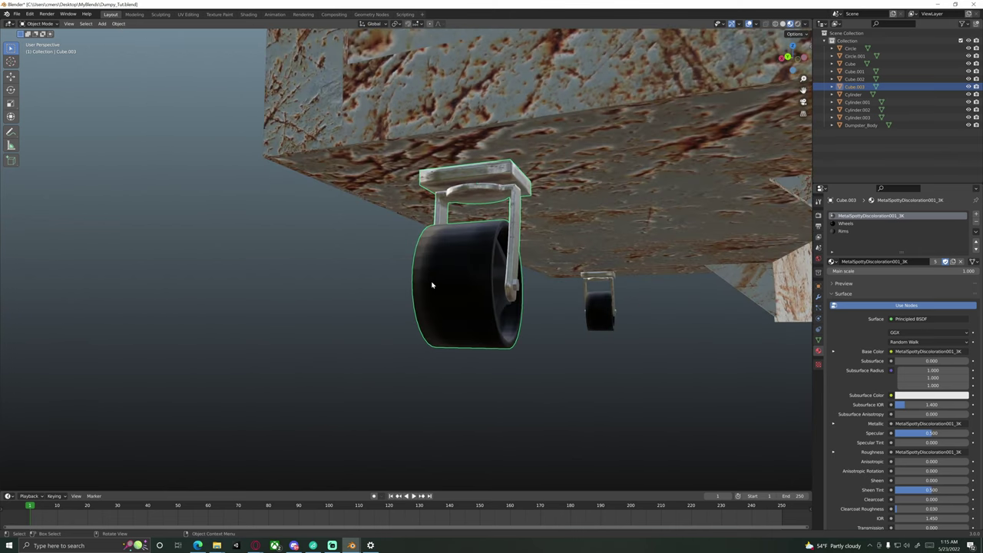
key("Tab")
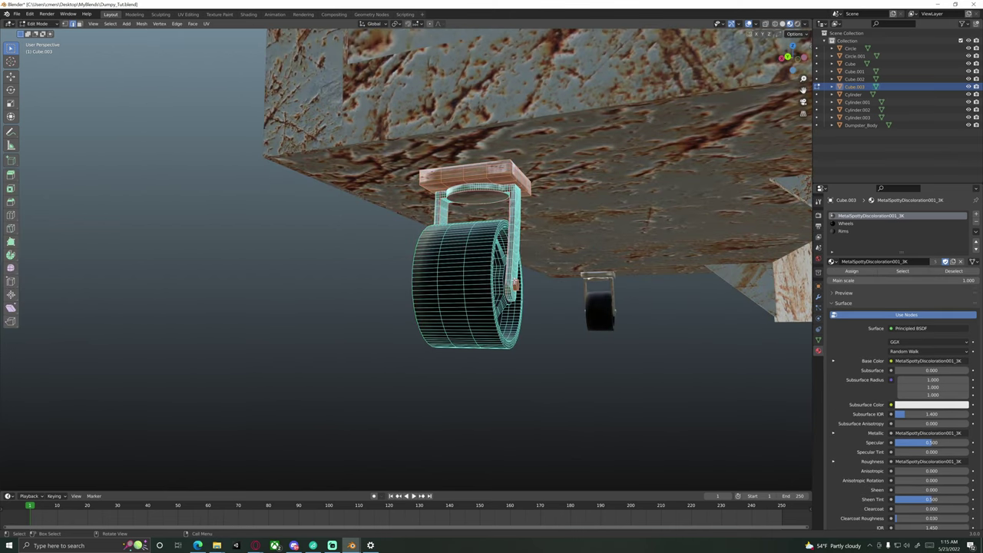
middle_click_drag(430, 319, 375, 318)
key("Tab")
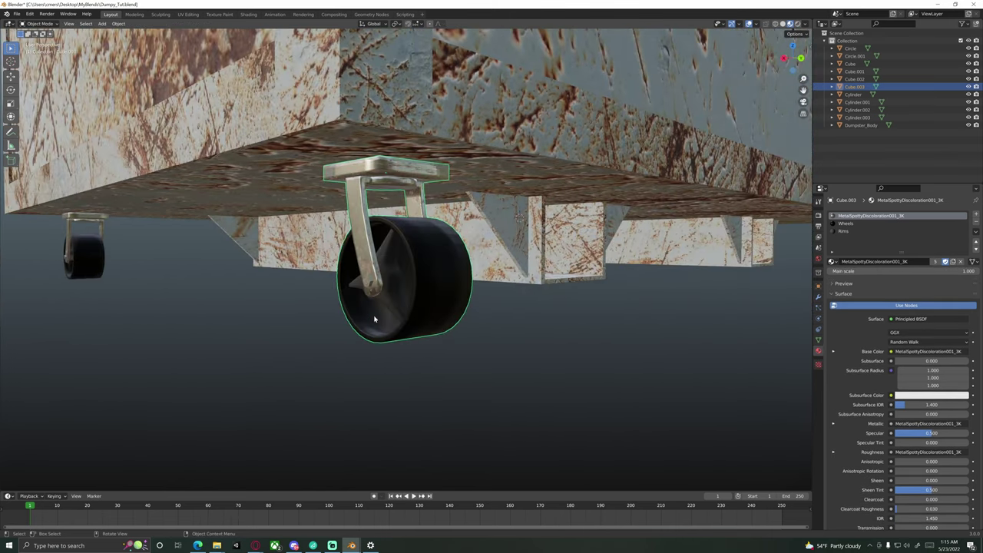
Step: Select the front and rear casters on the dumpster's positive X side and duplicate them in place
middle_click_drag(299, 332, 450, 266)
scroll(345, 322, "down", 3)
scroll(353, 313, "down", 4)
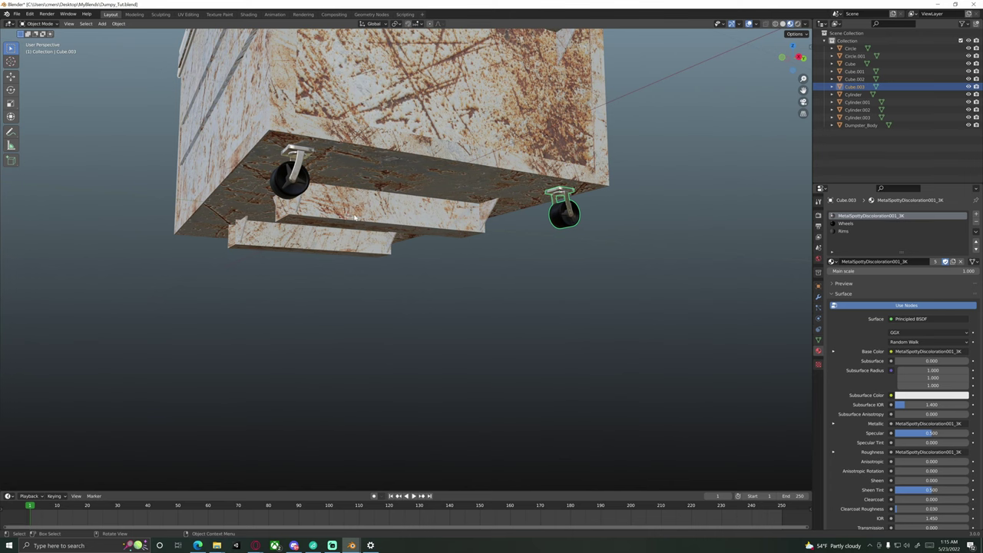
left_click(301, 165)
middle_click_drag(301, 165, 431, 236)
key("KP_1")
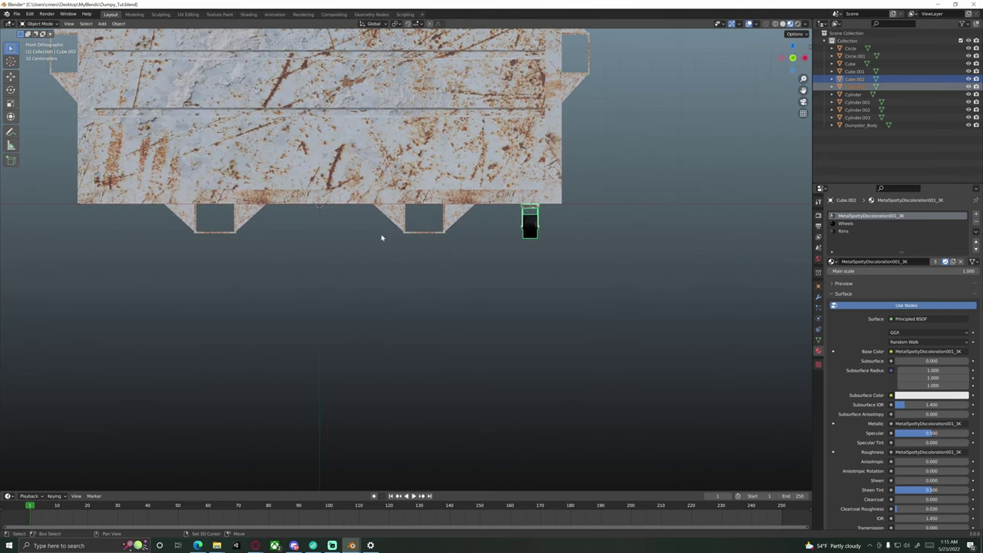
scroll(390, 244, "down", 2)
scroll(405, 272, "down", 1)
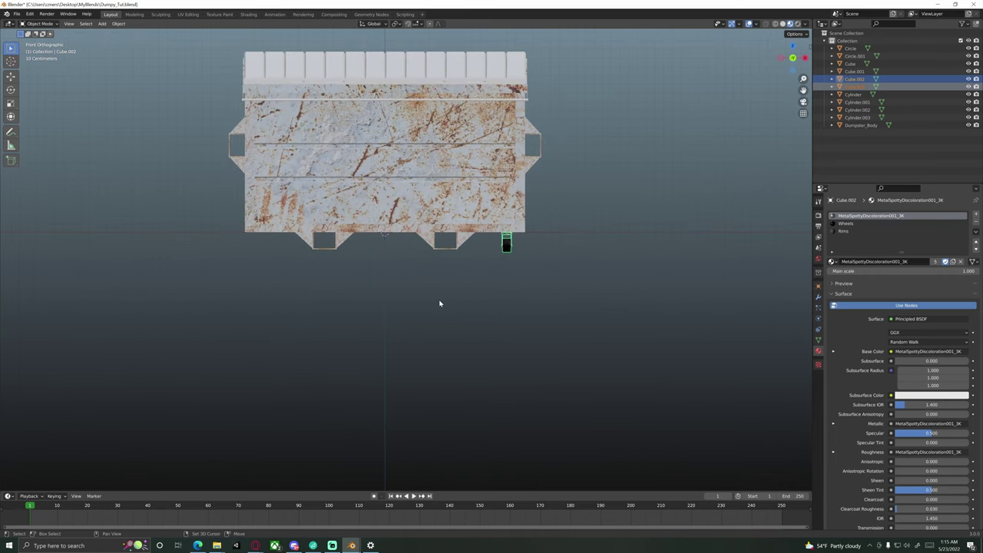
key("shift+d")
key("s")
key("x")
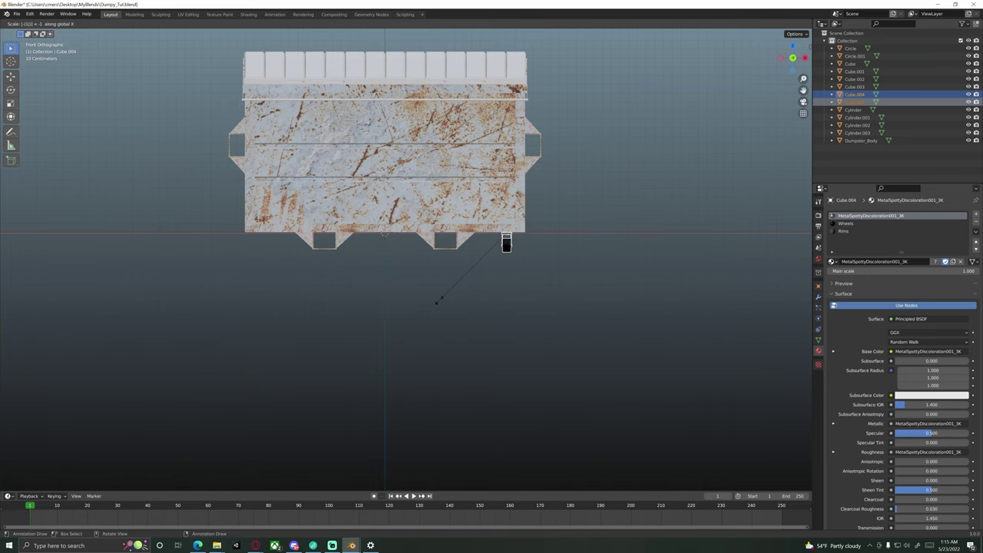
right_click(440, 301)
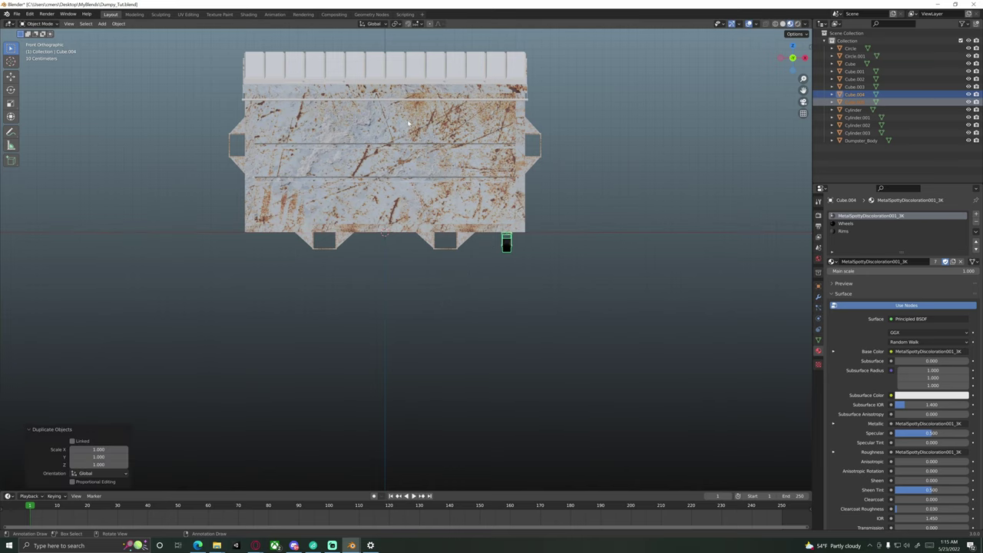
Step: Set the pivot point to 3D Cursor and mirror the duplicated casters to the opposite side by scaling them -1 along X
left_click(396, 24)
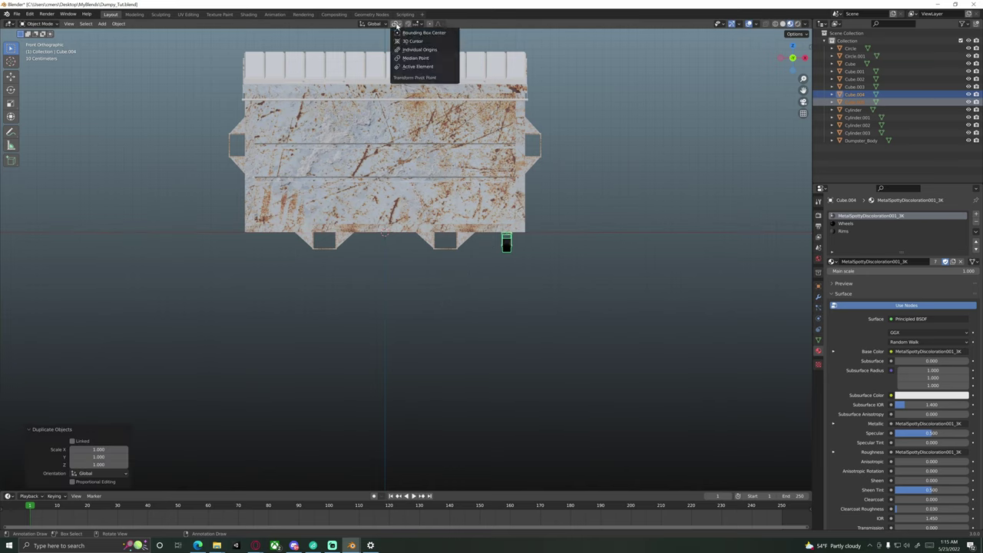
left_click(412, 41)
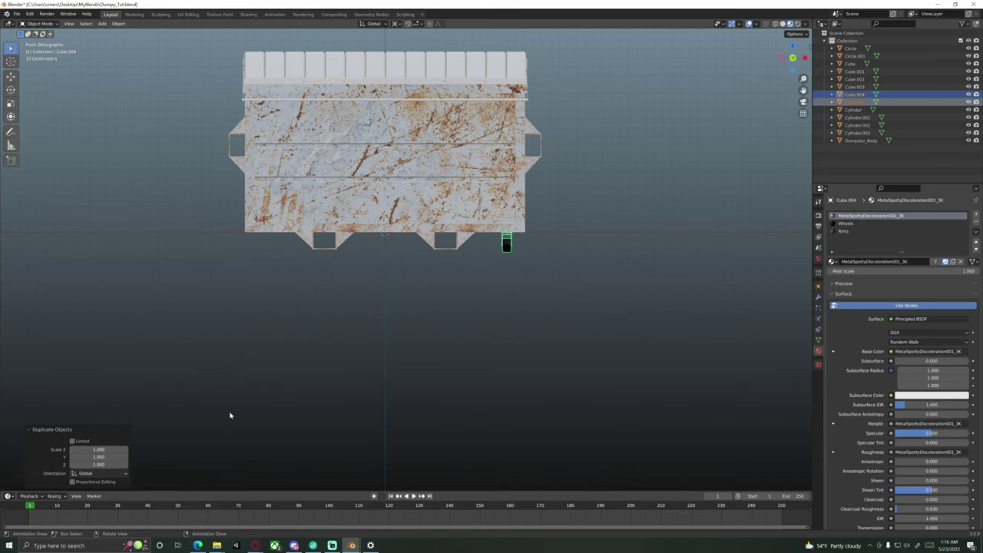
type("sx")
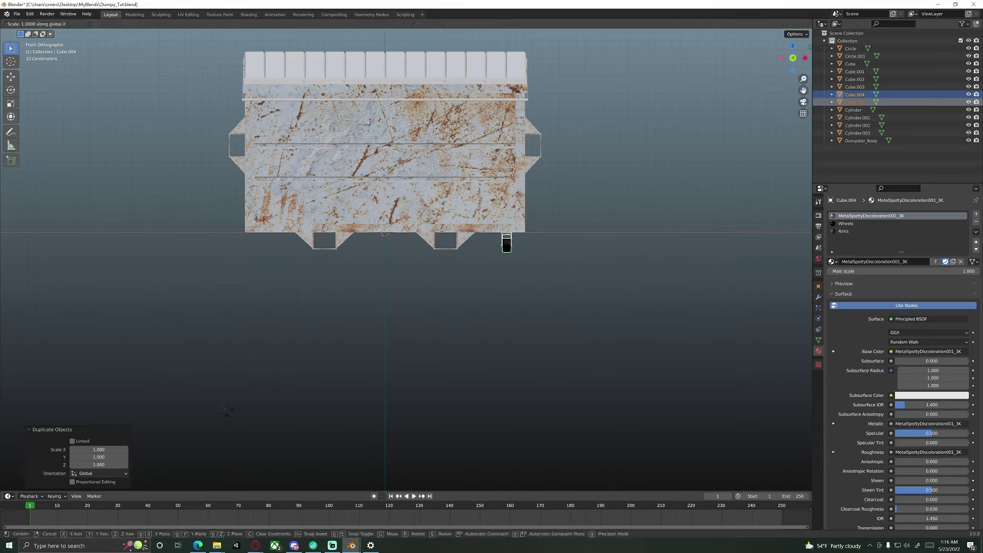
type("-1")
key("Return")
middle_click_drag(245, 394, 297, 274)
left_click(350, 279)
Step: Examine the complete dumpster from the side, including the lid's rear edge and the upper rim
mouse_move(356, 292)
middle_mouse_down()
mouse_move(333, 299)
mouse_move(307, 289)
mouse_move(366, 301)
middle_mouse_up()
middle_click_drag(299, 273, 441, 271)
scroll(441, 270, "down", 2)
middle_click_drag(441, 161, 498, 185)
scroll(437, 178, "up", 2)
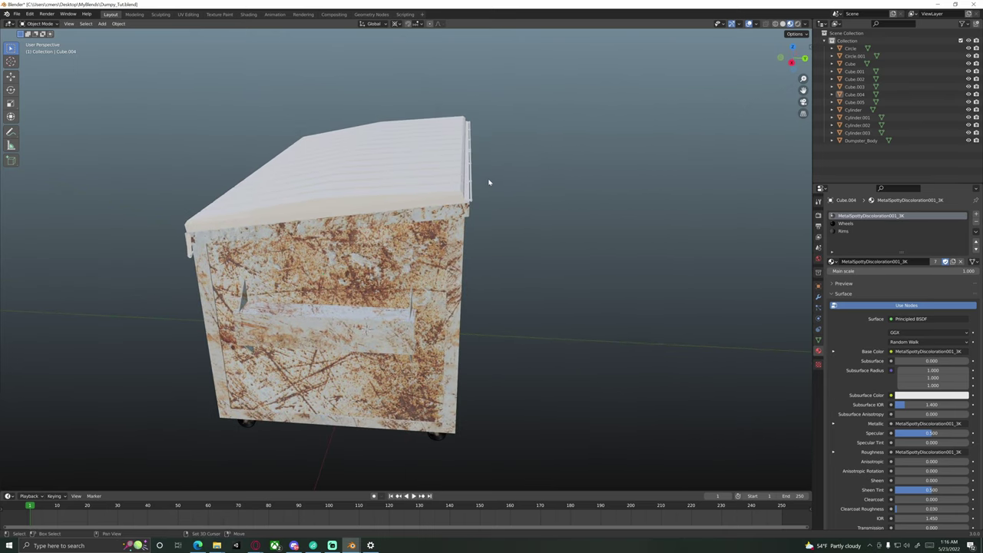
scroll(487, 184, "up", 8)
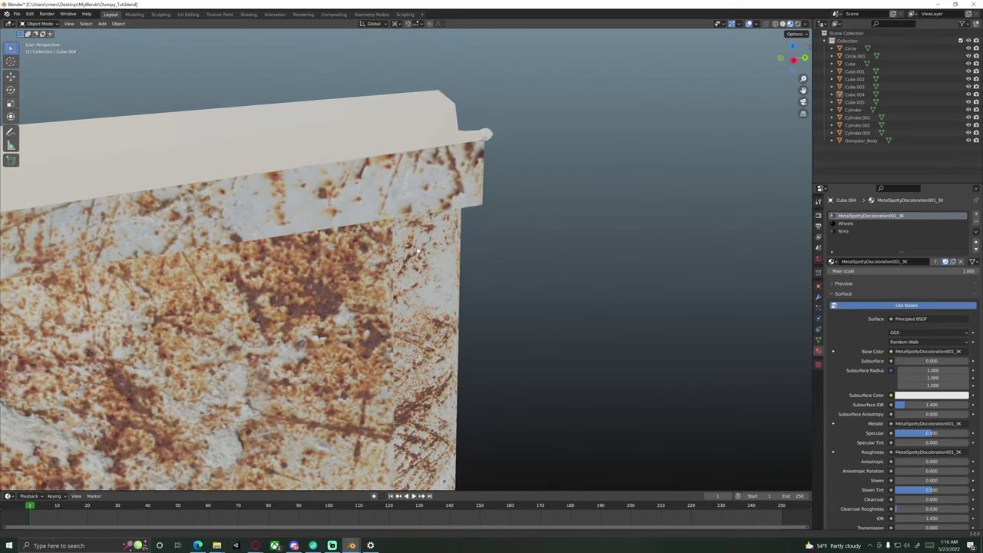
middle_click_drag(418, 252, 284, 283)
scroll(435, 214, "down", 8)
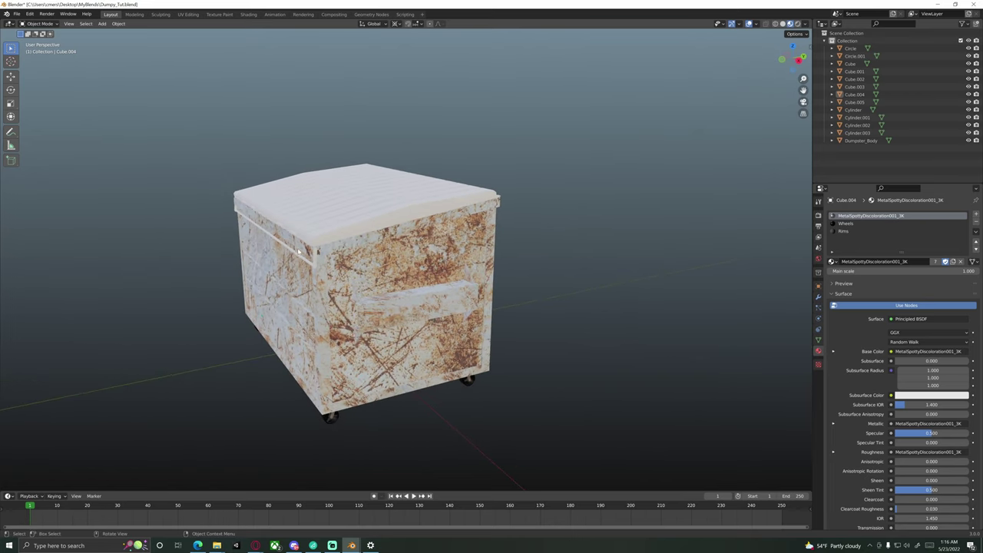
middle_click_drag(455, 213, 364, 229)
scroll(407, 200, "up", 8)
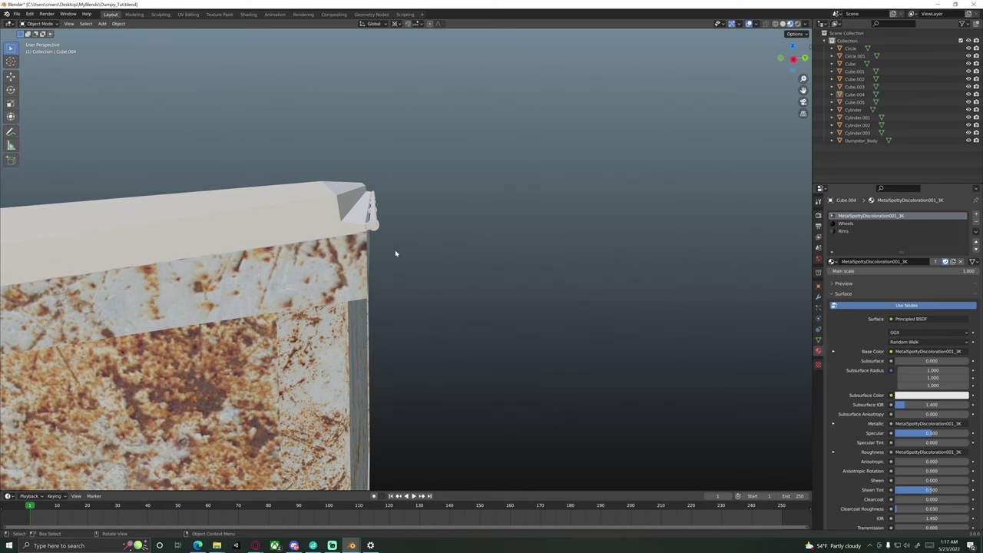
Step: Examine the four casters and their placement at the corners beneath the dumpster
mouse_move(395, 253)
middle_mouse_down()
mouse_move(388, 292)
mouse_move(392, 269)
middle_mouse_up()
scroll(387, 293, "down", 6)
middle_click_drag(381, 327, 444, 257, "shift")
scroll(442, 260, "up", 3)
scroll(444, 258, "up", 3)
middle_click_drag(384, 322, 566, 248, "shift")
scroll(433, 249, "up", 3)
scroll(478, 250, "down", 5)
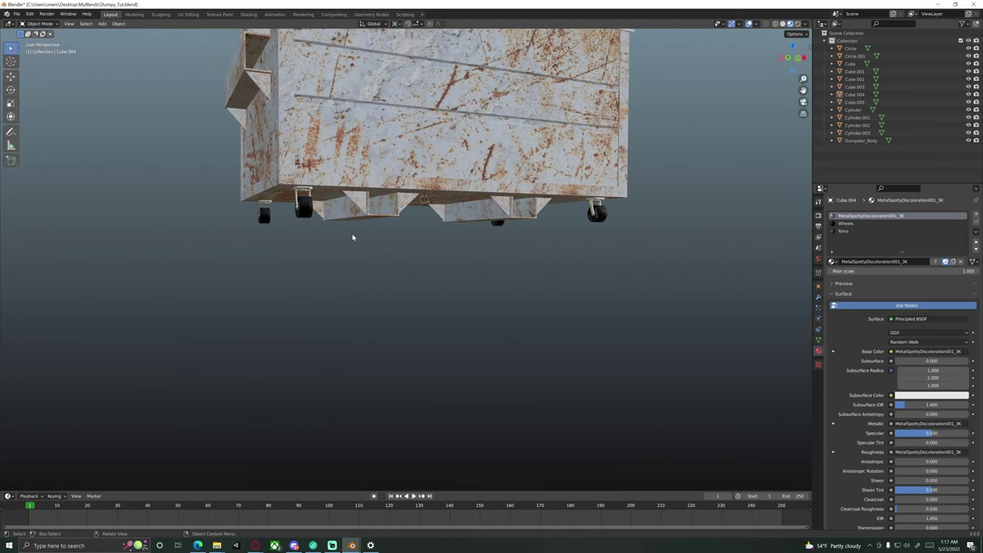
middle_click_drag(353, 238, 400, 260)
scroll(396, 250, "down", 5)
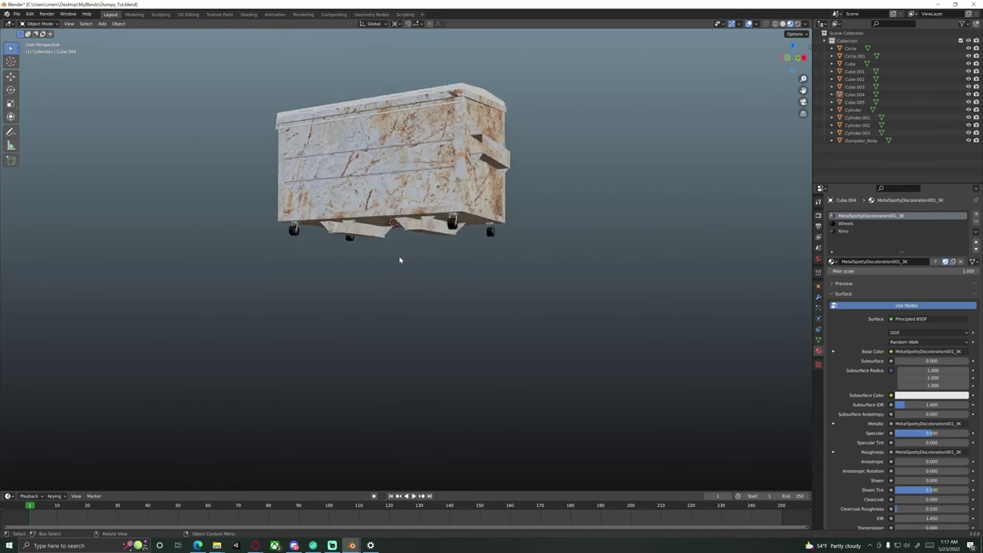
scroll(399, 260, "up", 5)
scroll(407, 225, "down", 3)
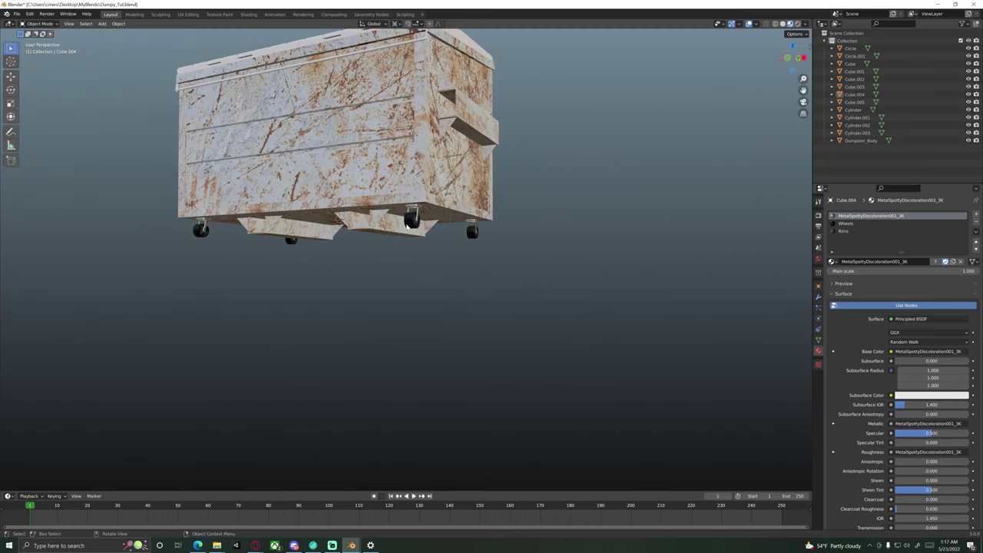
Step: Set the pivot point to Active Element and rotate the front caster on the positive X side 90° about Z
middle_click_drag(407, 225, 467, 257)
left_click(423, 233)
key("r")
key("z")
right_click(462, 261)
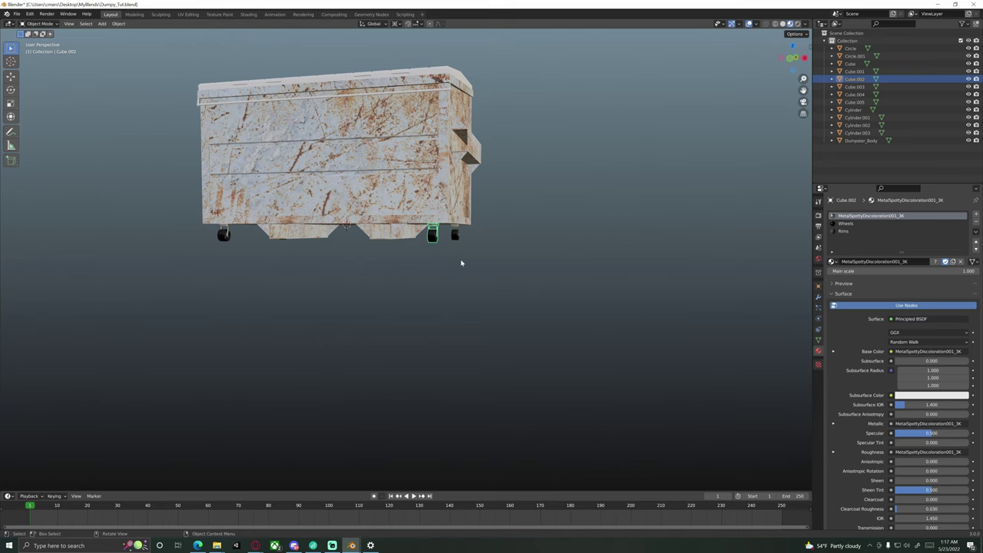
left_click(395, 23)
left_click(421, 67)
key("r")
key("z")
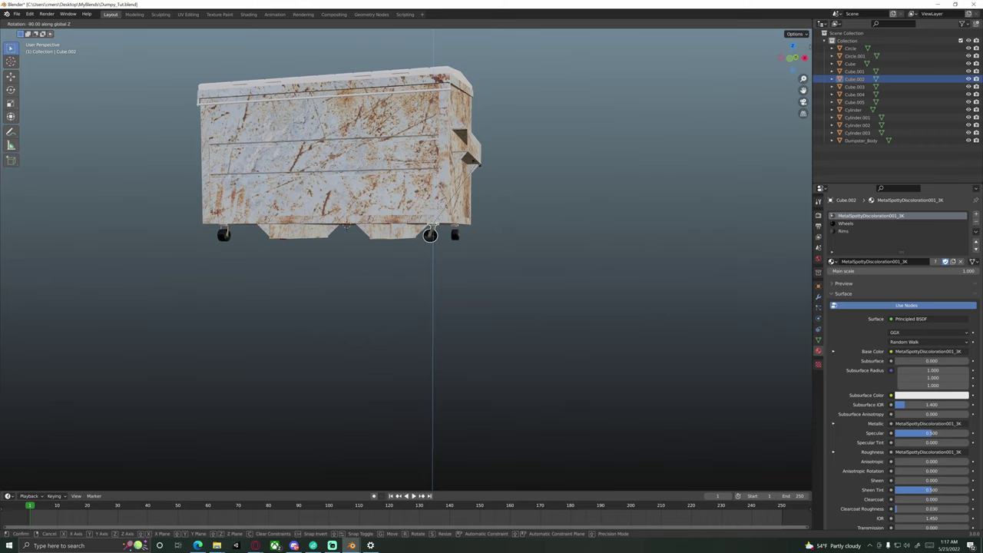
left_click(432, 233)
middle_click_drag(432, 233, 457, 235)
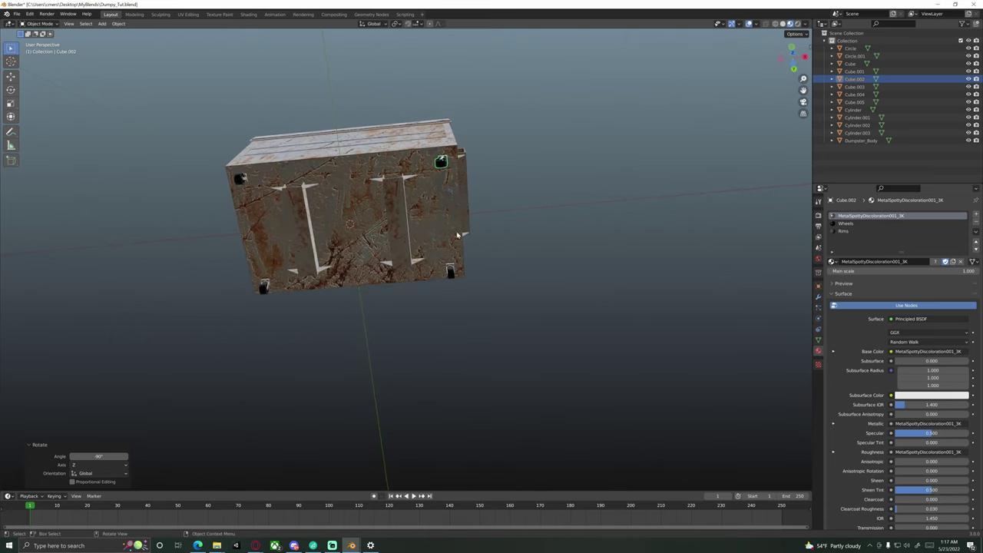
Step: Rotate the rear caster on the positive X side 90° about the Z axis
left_click(450, 270)
key("r")
key("z")
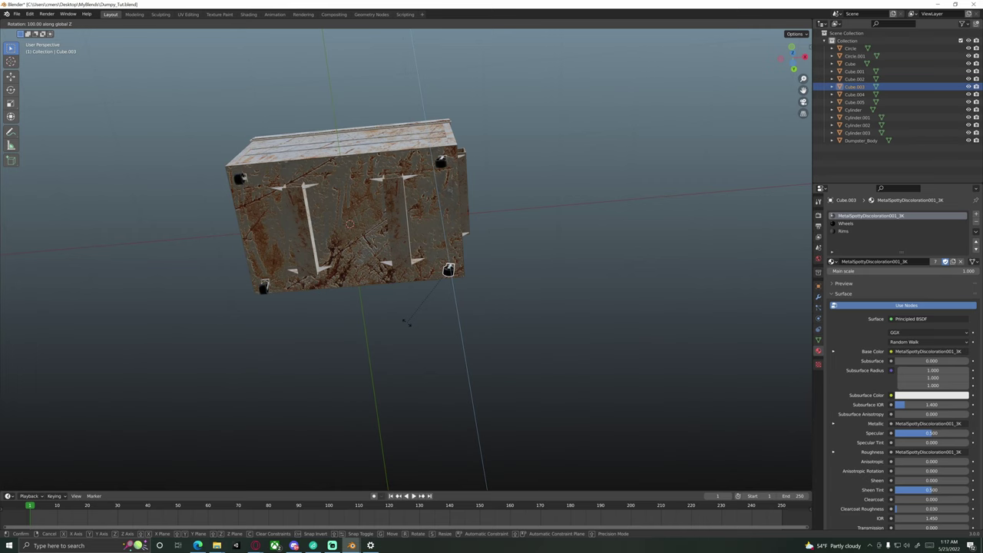
left_click(420, 325)
Step: Rotate the front caster on the negative X side to a diagonal angle in the bottom view
key("ctrl+KP_7")
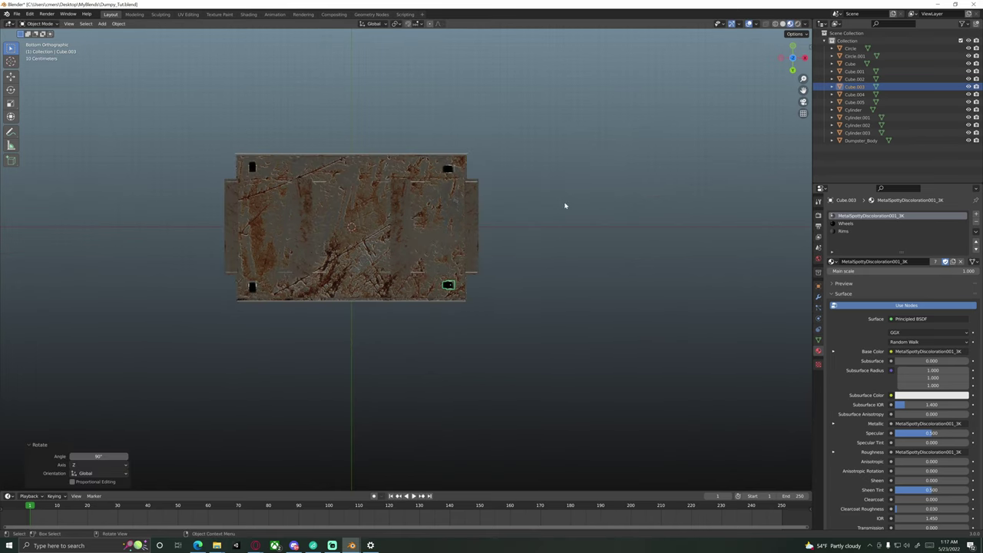
middle_click_drag(316, 229, 450, 249, "shift")
left_click(463, 216)
scroll(482, 253, "up", 4)
scroll(465, 248, "up", 1)
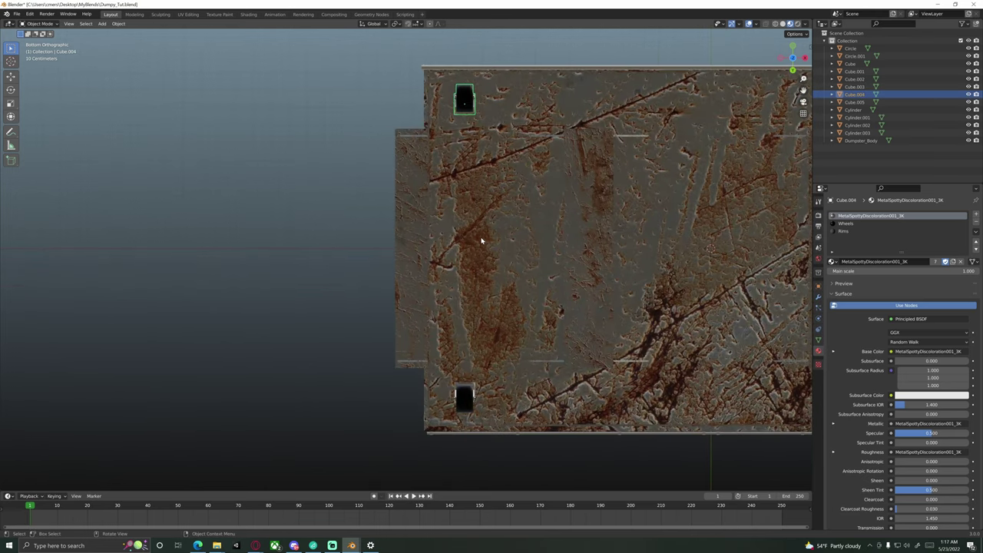
key("r")
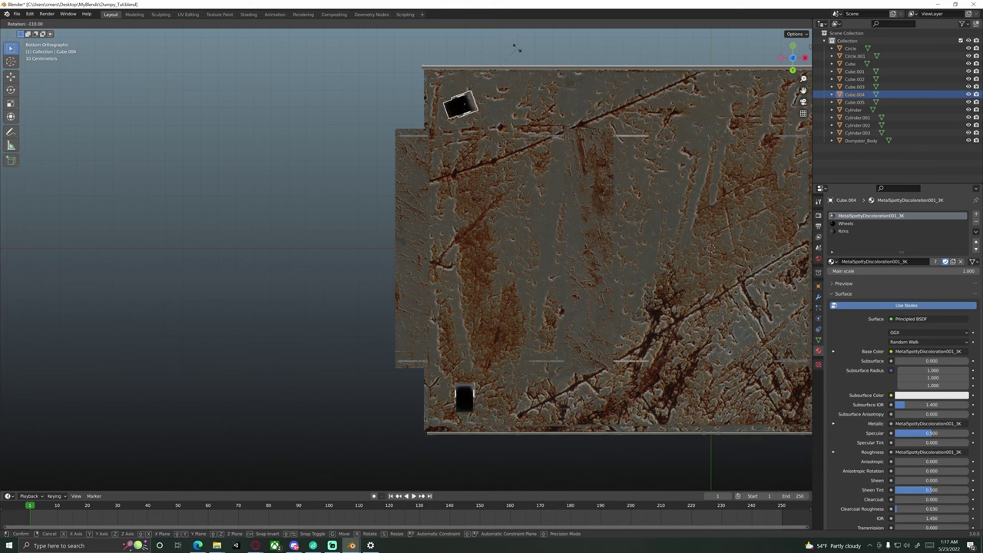
key("Return")
Step: Rotate the rear caster on the negative X side to a different diagonal angle in the bottom view
left_click(464, 397)
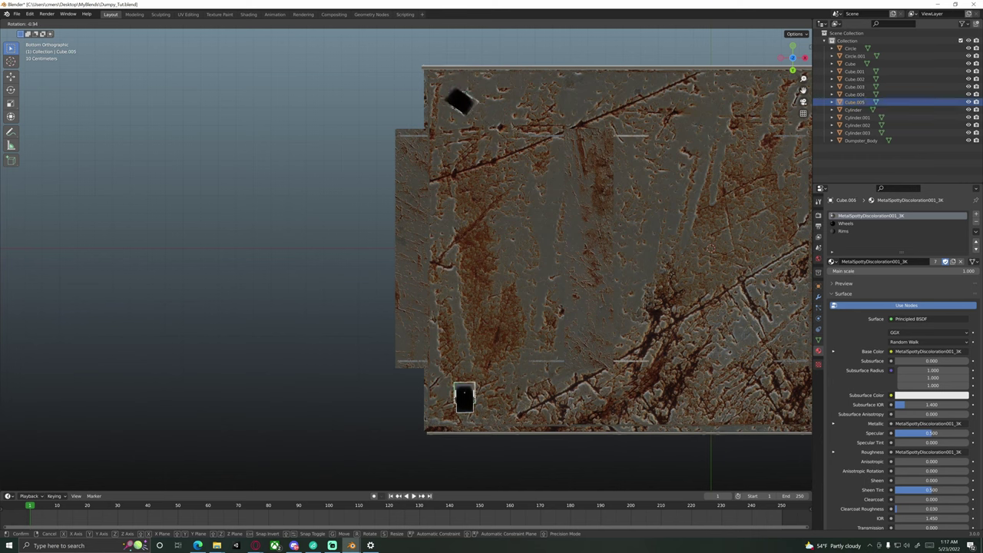
key("r")
left_click(440, 416)
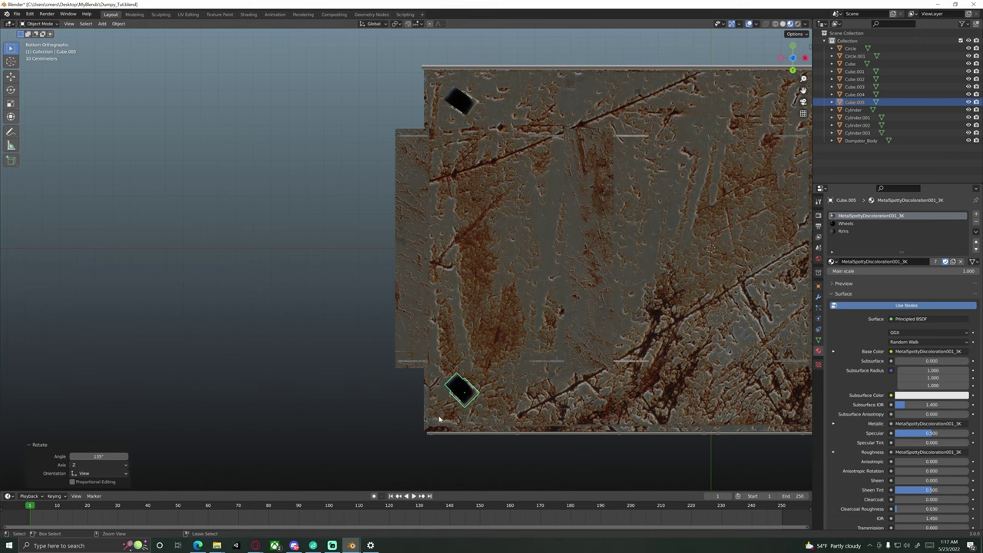
middle_click_drag(439, 416, 454, 279)
Step: Examine the textured dumpster and its swivelled casters from several sides, with nothing left selected in Object Mode
key("Tab")
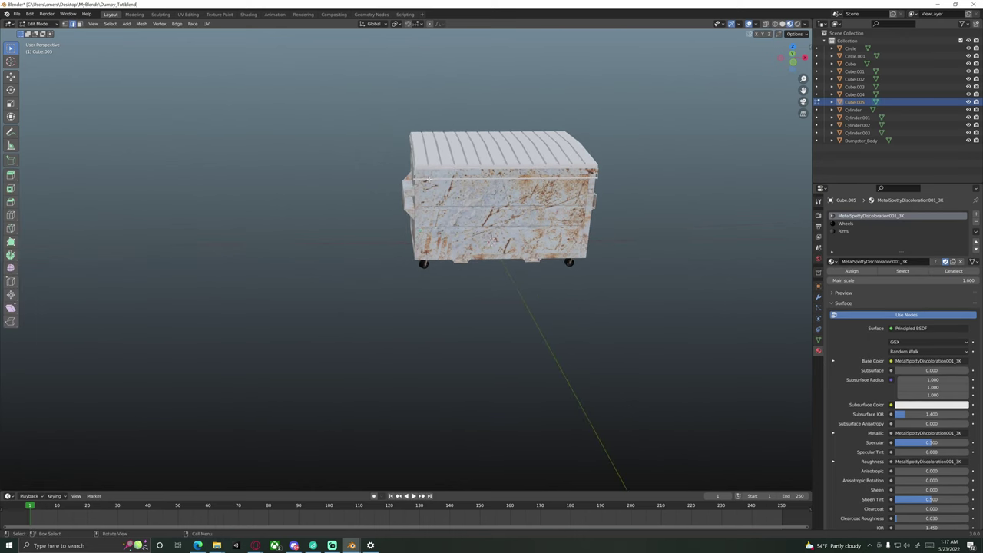
middle_click_drag(429, 180, 464, 161)
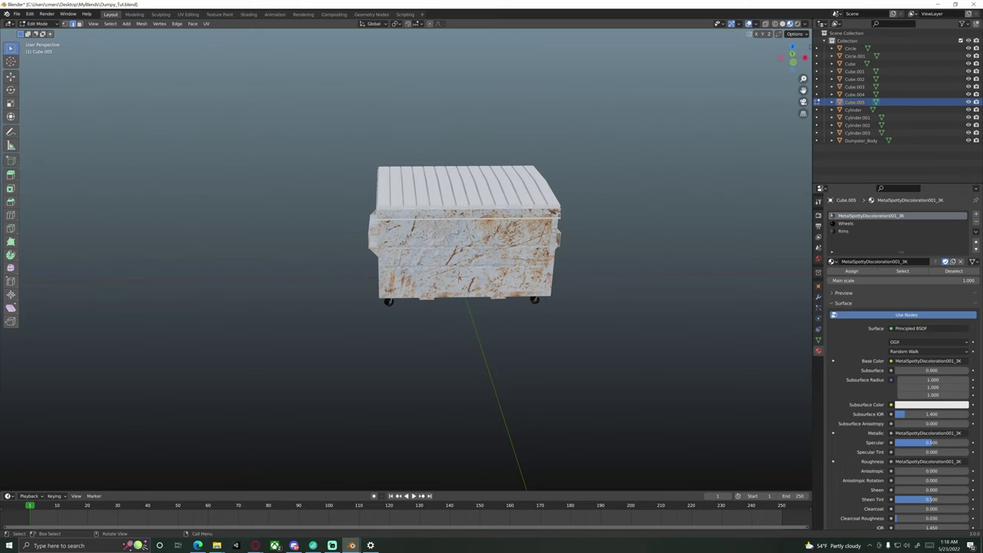
middle_click_drag(529, 269, 478, 252)
scroll(491, 269, "up", 3)
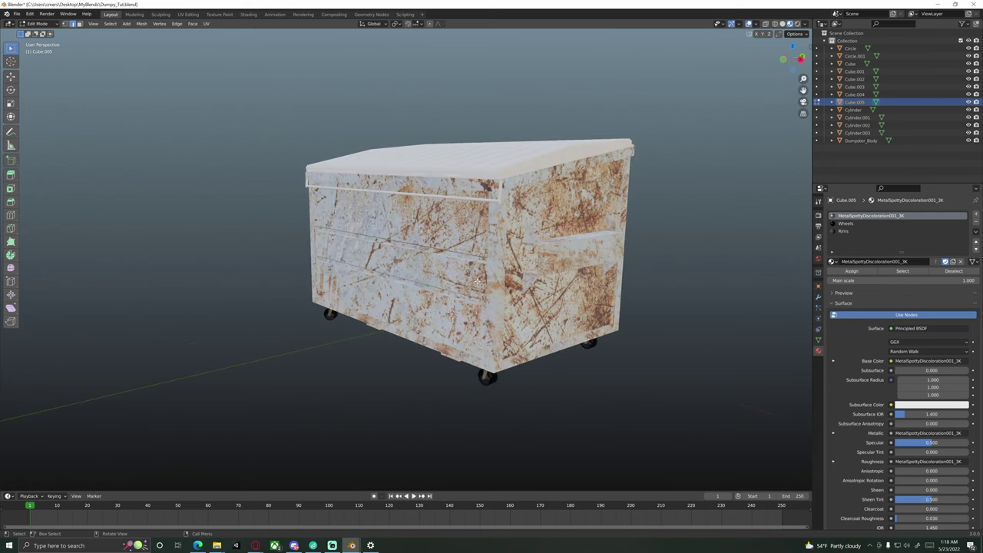
middle_click_drag(524, 296, 463, 261)
middle_click_drag(507, 371, 486, 315)
middle_click_drag(432, 277, 412, 349)
key("Tab")
left_click(412, 349)
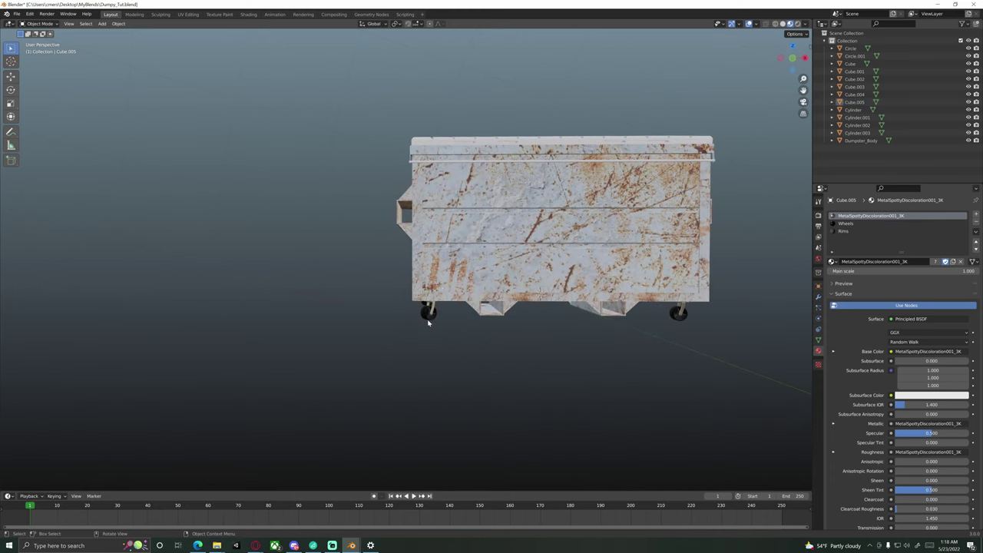
Step: Apply the scale of the flat lid hinge arm at the dumpster's upper corner
middle_click_drag(438, 310, 430, 268)
scroll(378, 335, "up", 3)
left_click(425, 267)
scroll(431, 270, "up", 4)
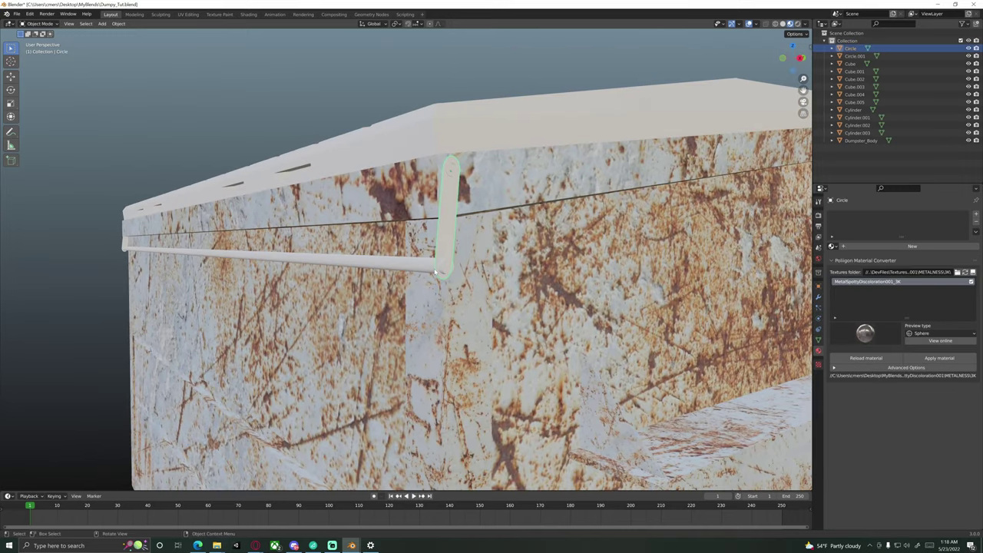
key("ctrl+a")
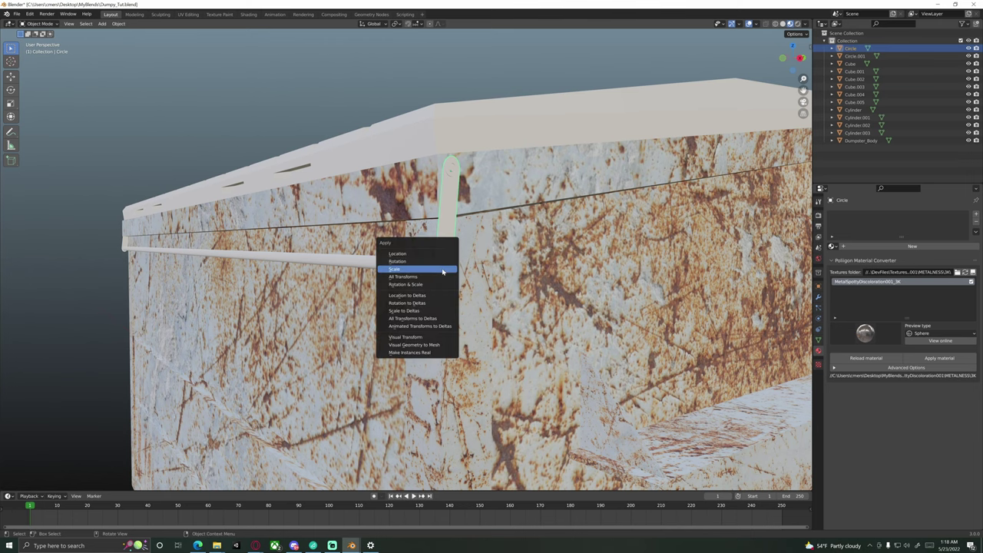
left_click(443, 270)
Step: Apply the MetalSpottyDiscoloration001_3K material to the lid hinge arm while in Edit Mode
key("Tab")
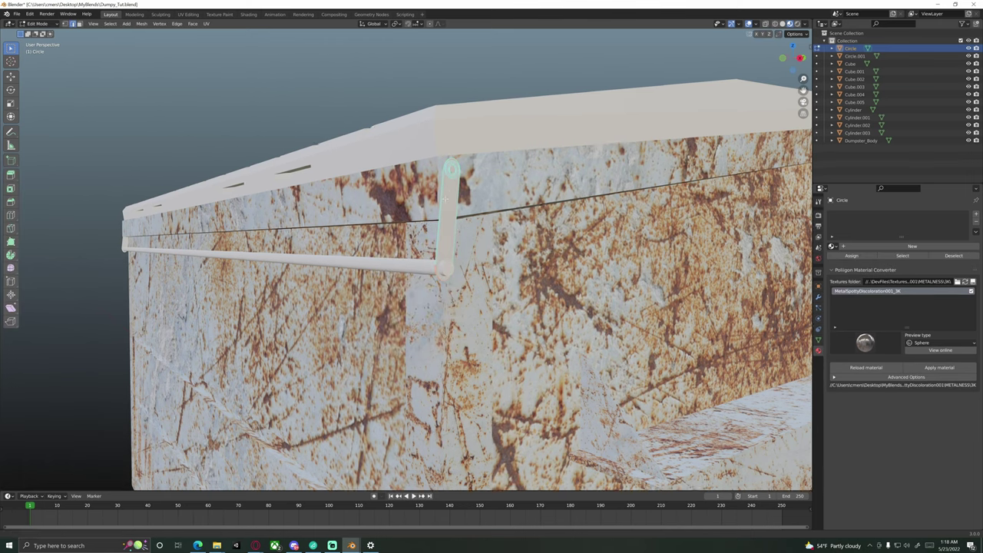
scroll(458, 170, "up", 4)
middle_click_drag(426, 256, 412, 242, "shift")
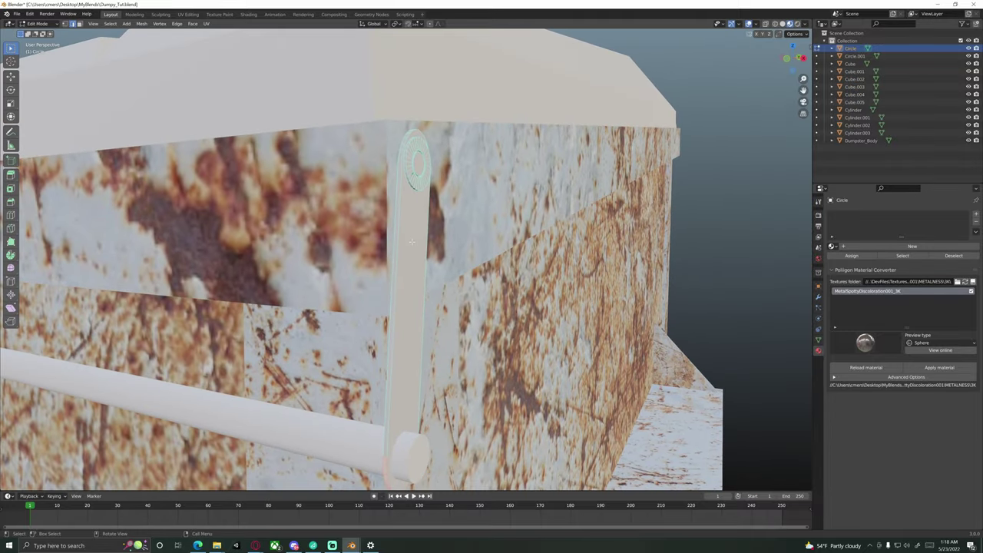
left_click(921, 368)
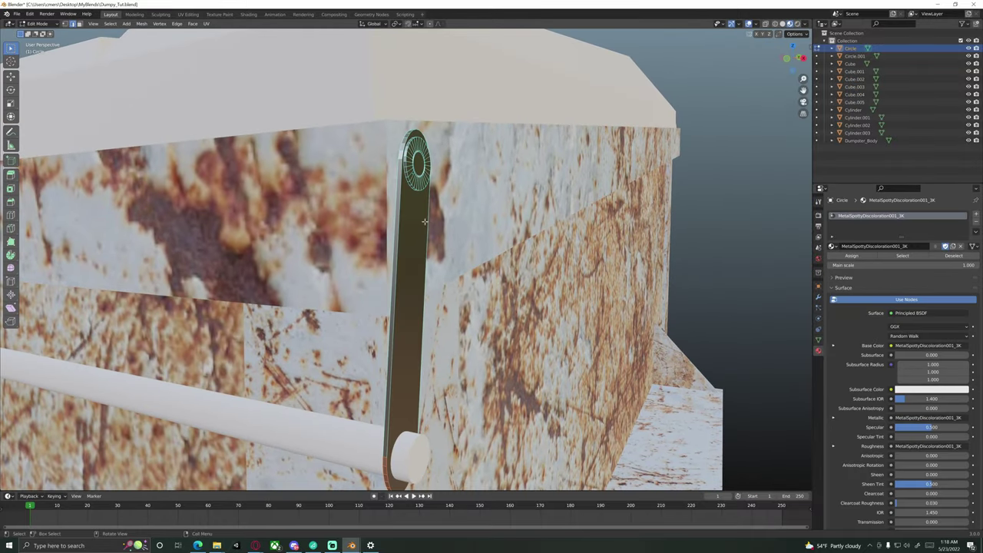
Step: Mark seams along the edge loops around the hinge arm's outline and its round pivot disc
middle_click_drag(424, 221, 430, 357)
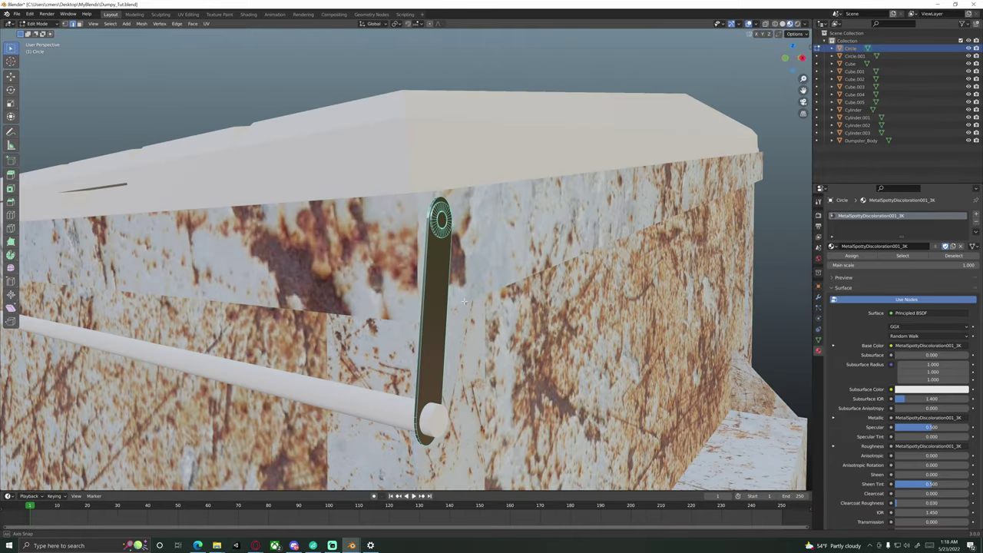
scroll(491, 254, "up", 4)
middle_click_drag(491, 254, 522, 259)
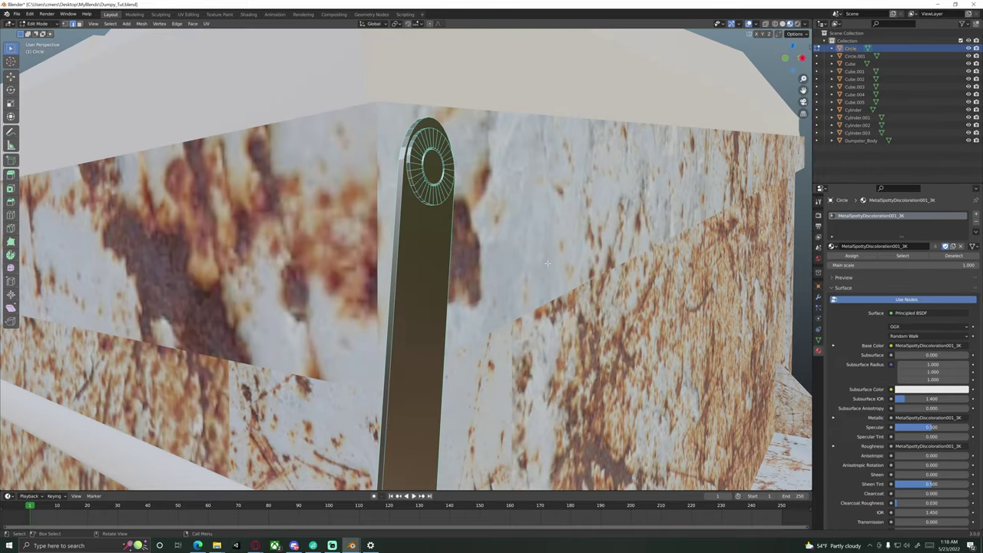
scroll(414, 250, "down", 3)
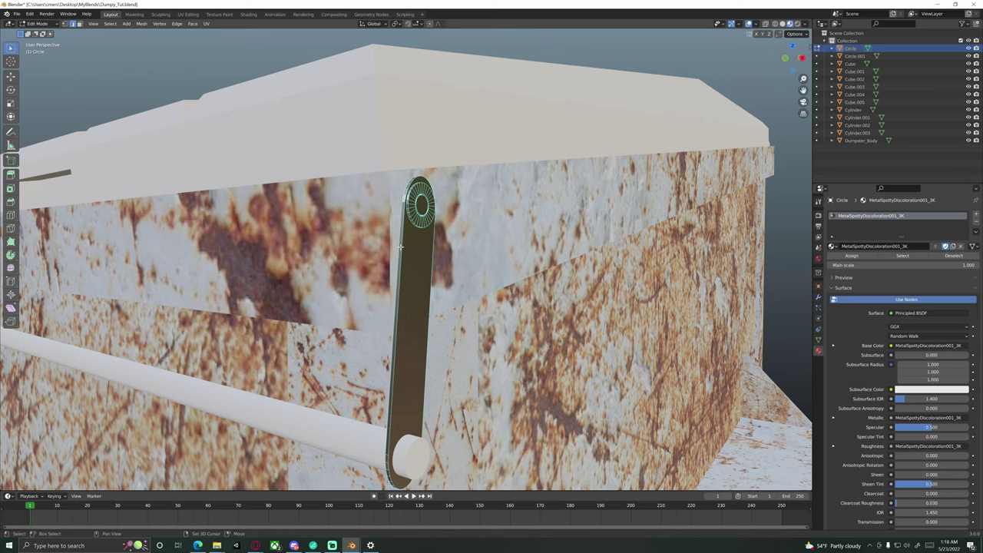
scroll(398, 246, "up", 4)
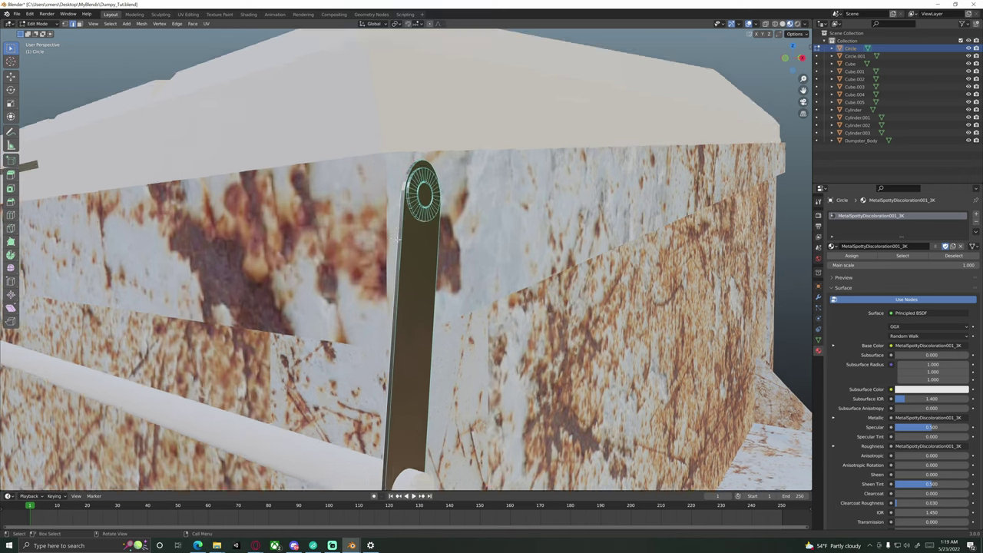
middle_click_drag(398, 246, 415, 224)
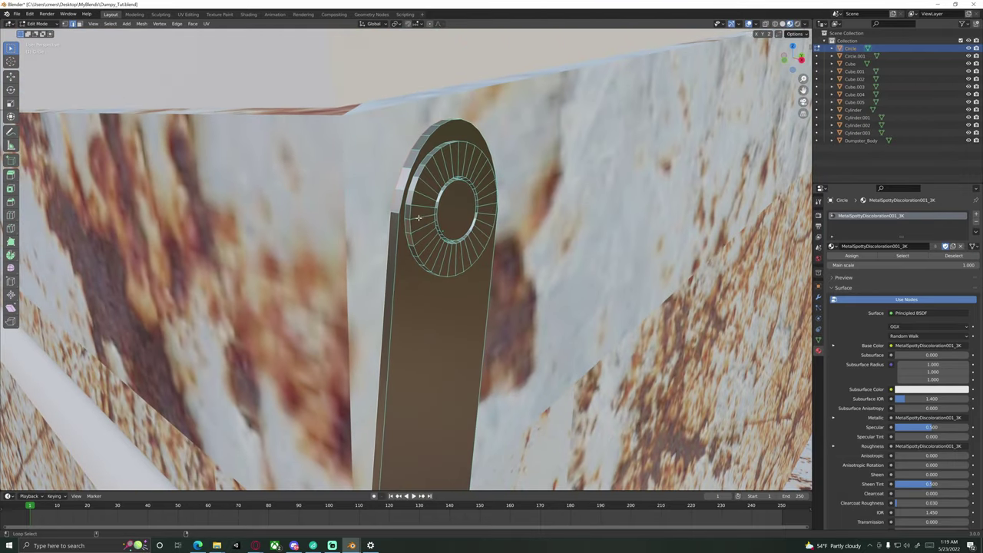
left_click(410, 222, "alt")
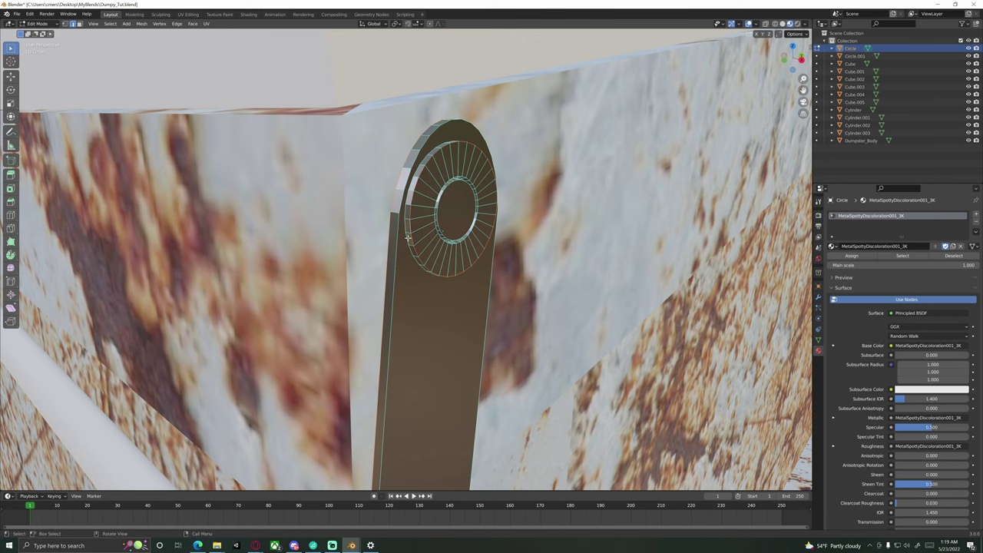
middle_click_drag(408, 237, 437, 147)
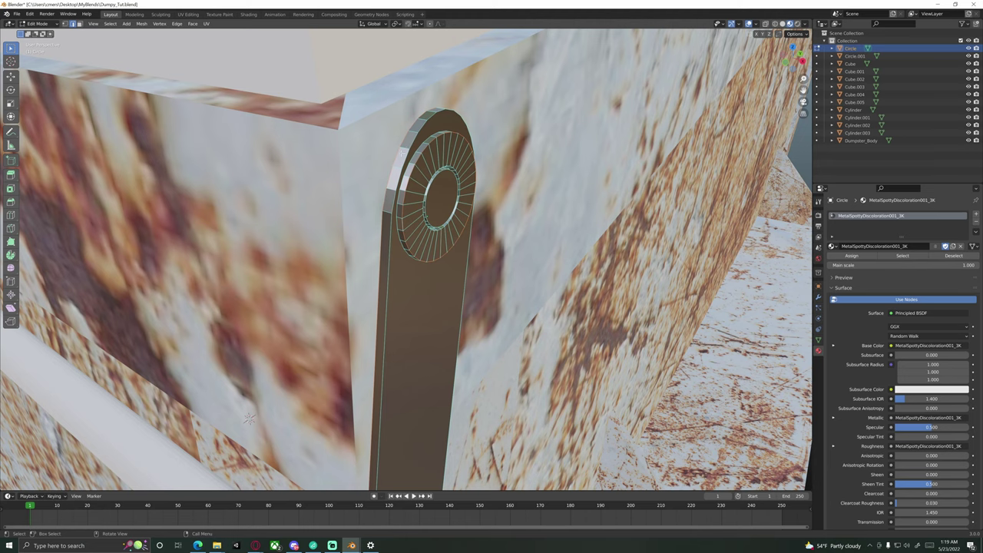
right_click(361, 211)
scroll(402, 242, "down", 6)
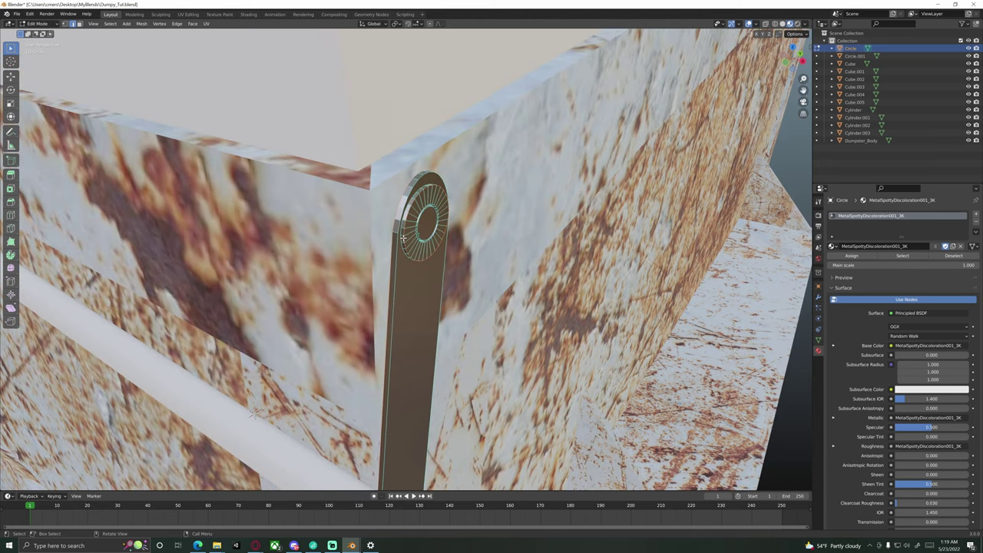
key("ctrl+e")
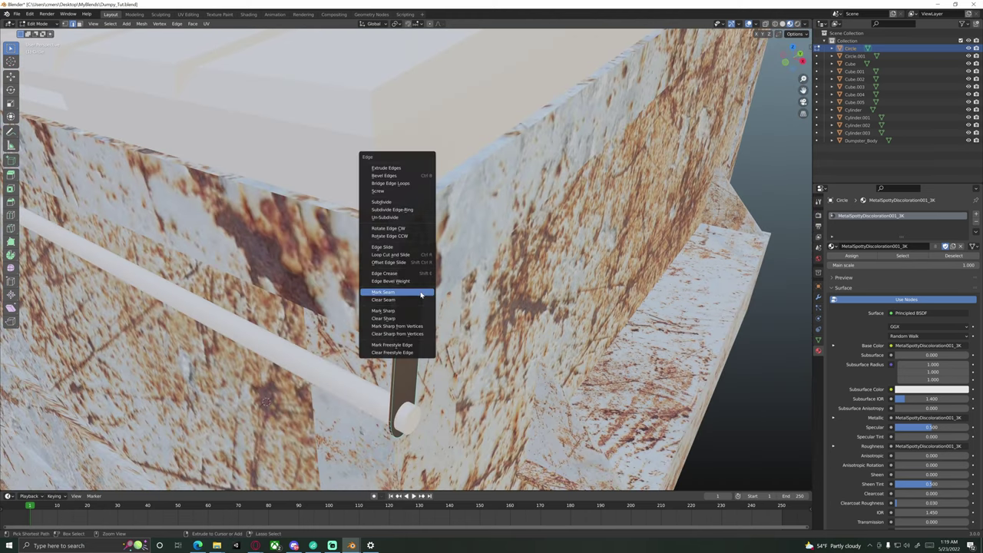
left_click(420, 293)
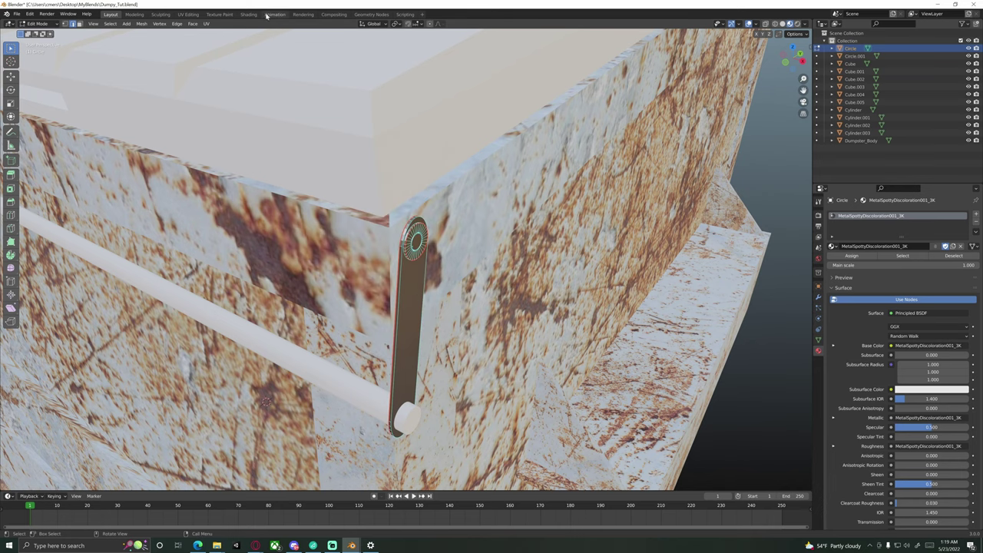
Step: Unwrap the hinge arm along its seams in the UV Editing workspace and return to Object Mode with nothing selected
left_click(188, 13)
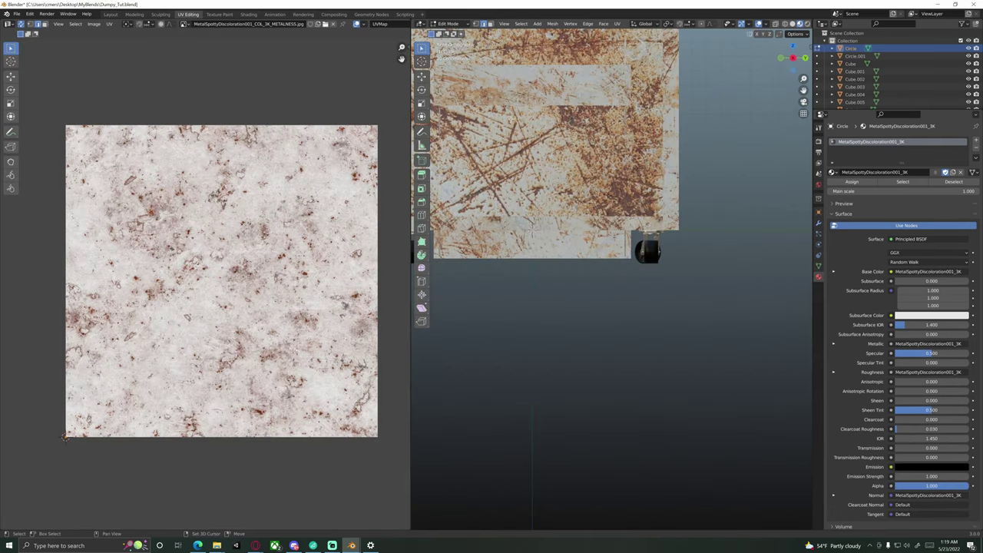
mouse_move(532, 231)
middle_mouse_down()
mouse_move(572, 234)
mouse_move(528, 235)
middle_mouse_up()
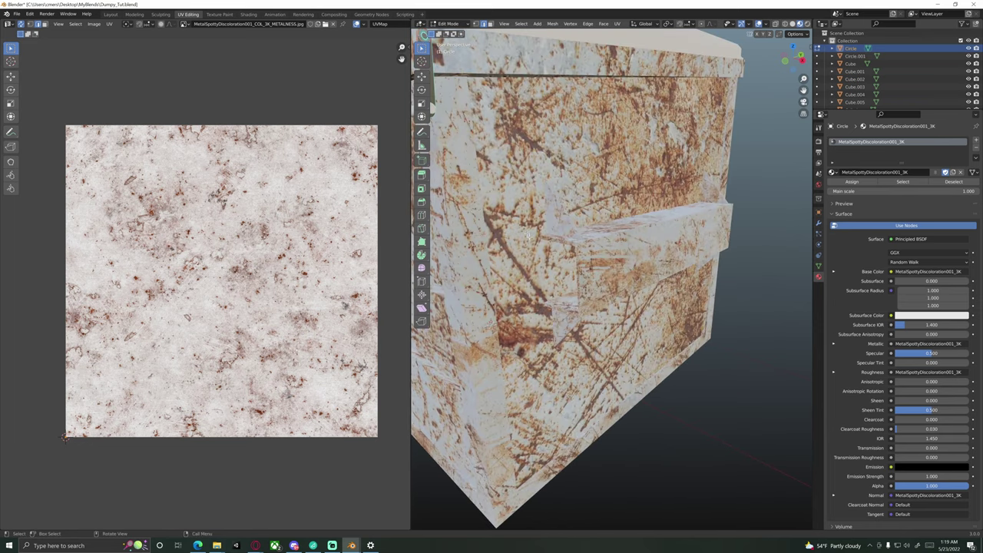
middle_click_drag(500, 163, 634, 299)
key("u")
left_click(618, 338)
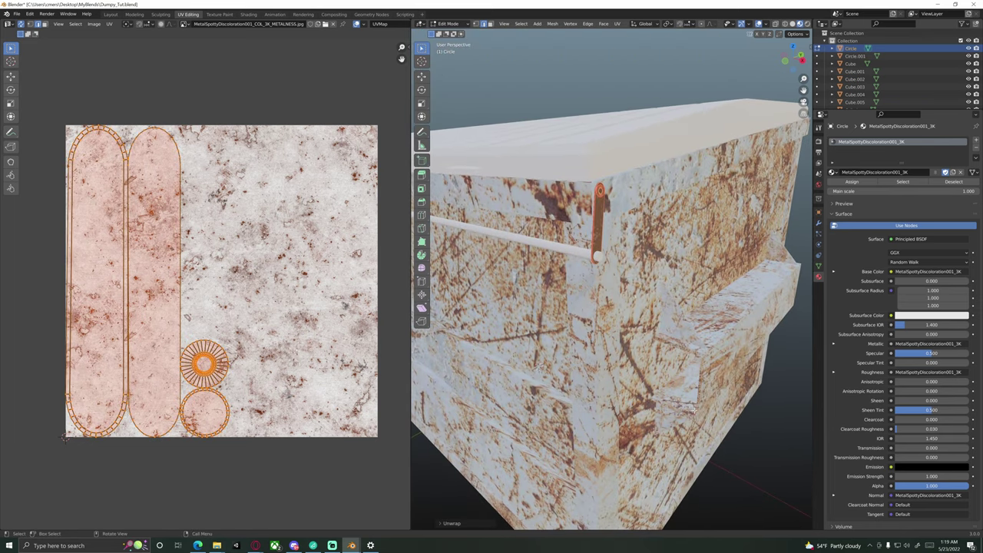
key("Tab")
left_click(762, 444)
scroll(617, 216, "up", 6)
middle_click_drag(617, 216, 599, 257)
scroll(599, 256, "down", 3)
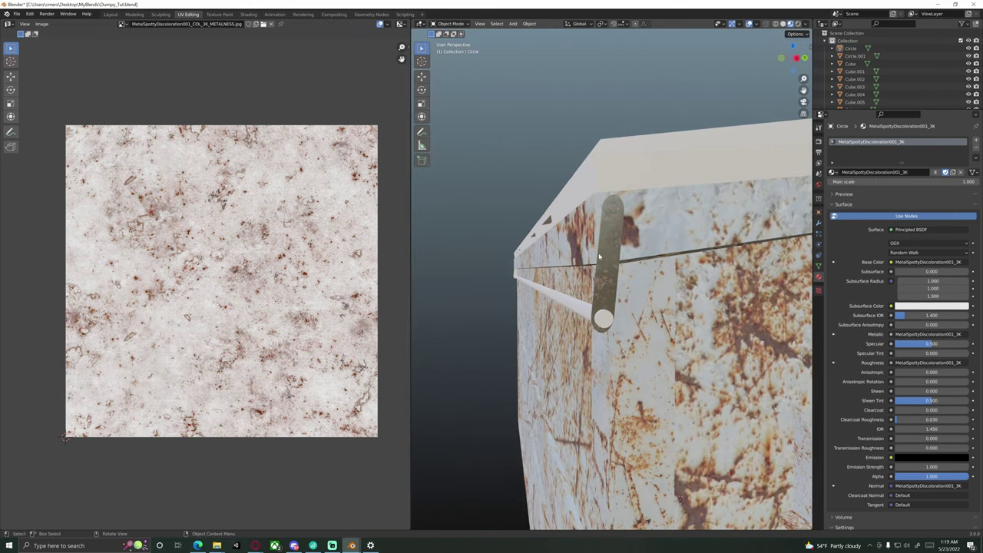
Step: Select the flat bracket Circle.001 at the opposite end of the lid rod and apply its scale
scroll(600, 256, "down", 7)
middle_click_drag(524, 268, 611, 284)
scroll(584, 281, "up", 4)
scroll(603, 297, "up", 3)
scroll(576, 300, "up", 2)
left_click(570, 302)
key("ctrl+a")
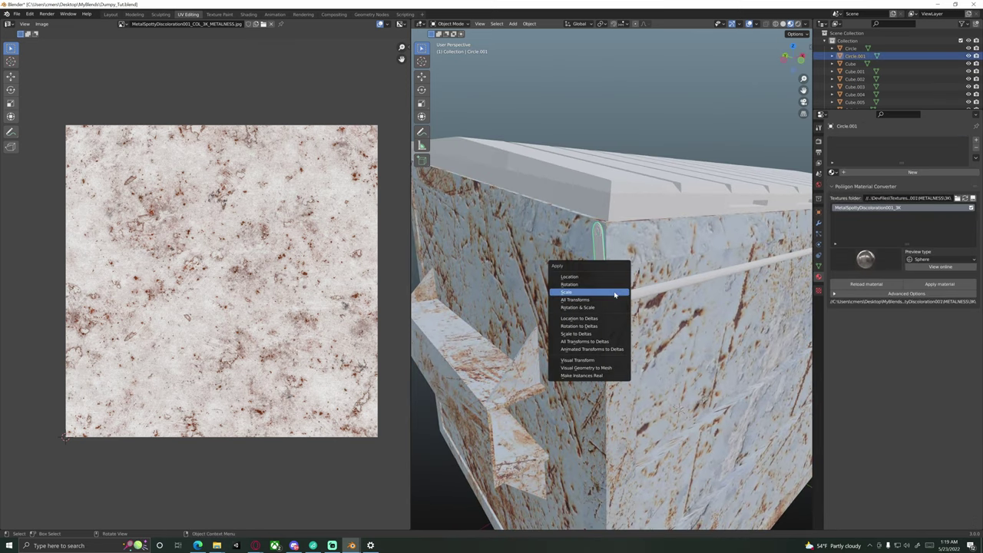
left_click(614, 294)
Step: Mark seams on the bracket's mesh along its edge loops, including those around the raised round boss
scroll(614, 295, "up", 2)
key("Tab")
scroll(590, 257, "up", 3)
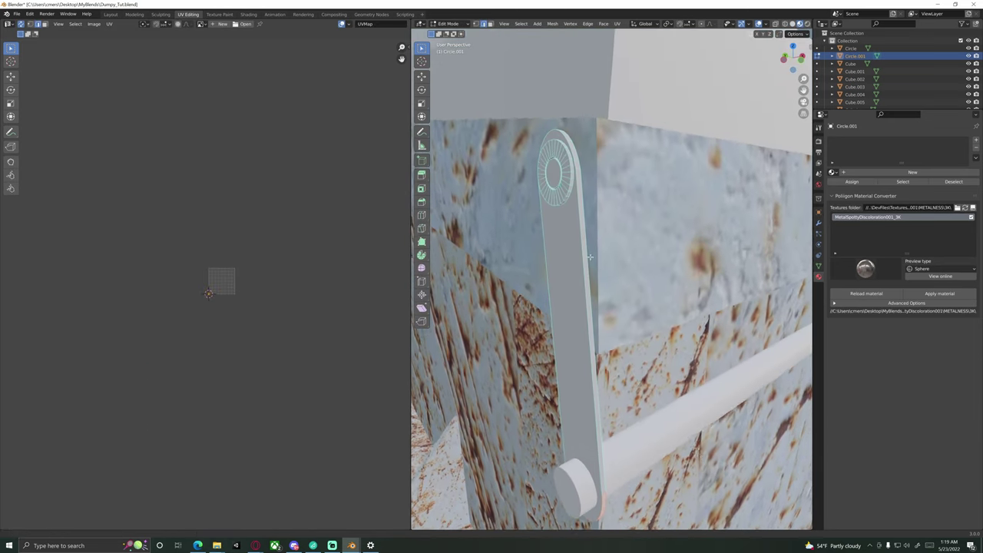
middle_click_drag(590, 257, 596, 269)
middle_click_drag(587, 361, 597, 199, "shift")
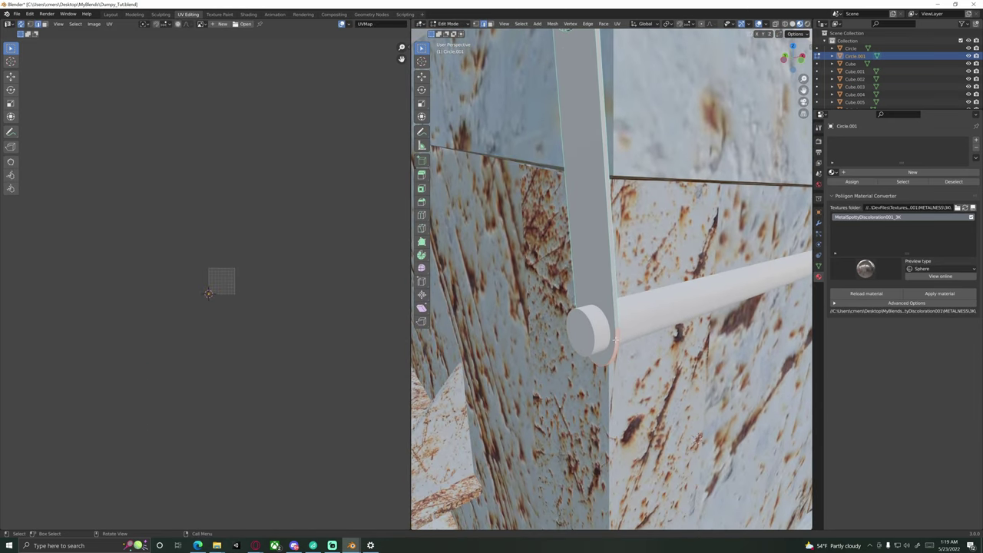
middle_click_drag(635, 361, 646, 271)
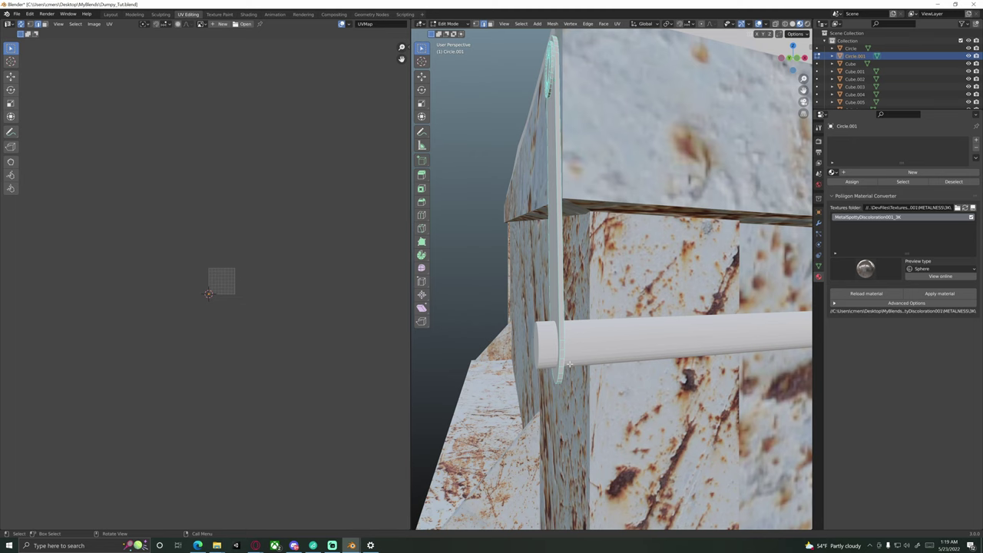
middle_click_drag(567, 355, 570, 265)
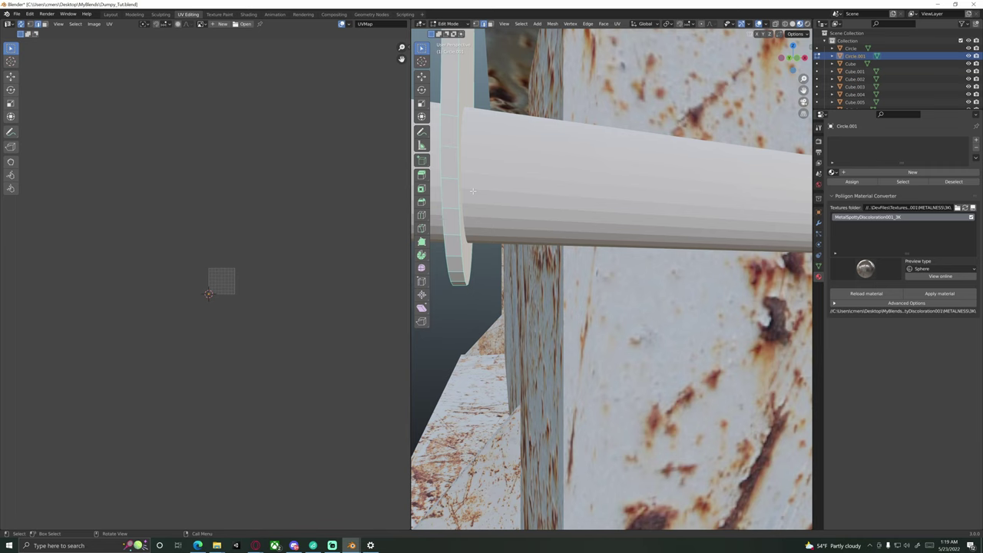
middle_click_drag(472, 190, 485, 197)
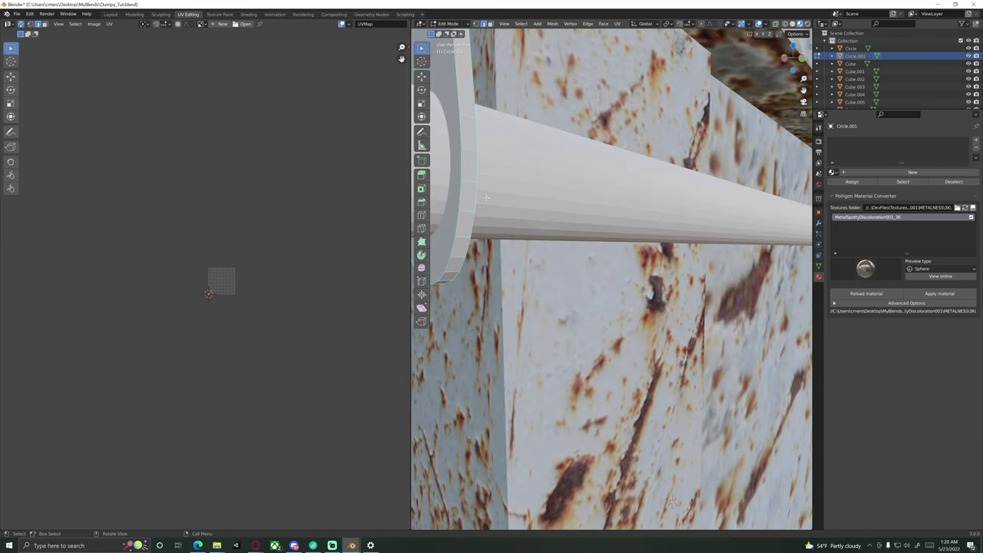
middle_click_drag(589, 222, 647, 207)
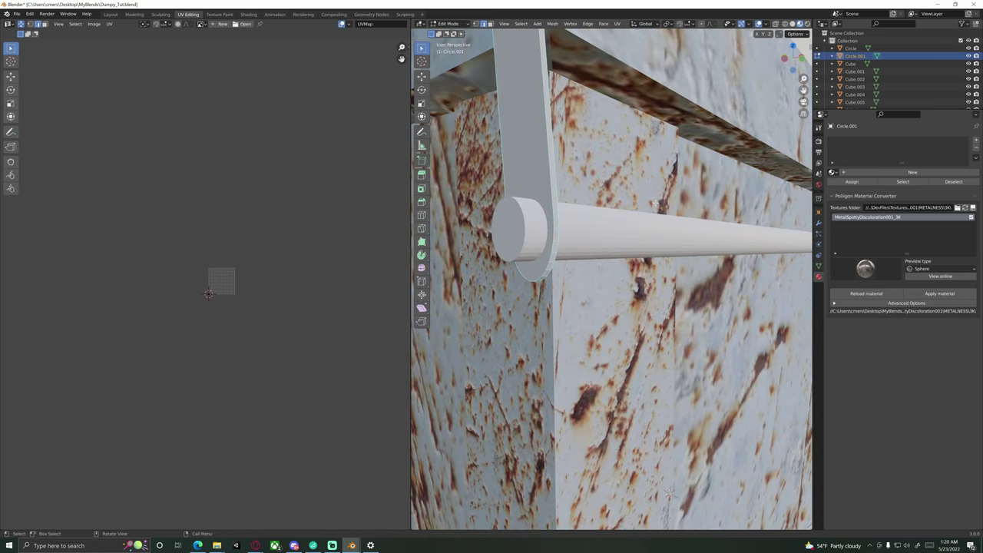
middle_click_drag(669, 494, 624, 295)
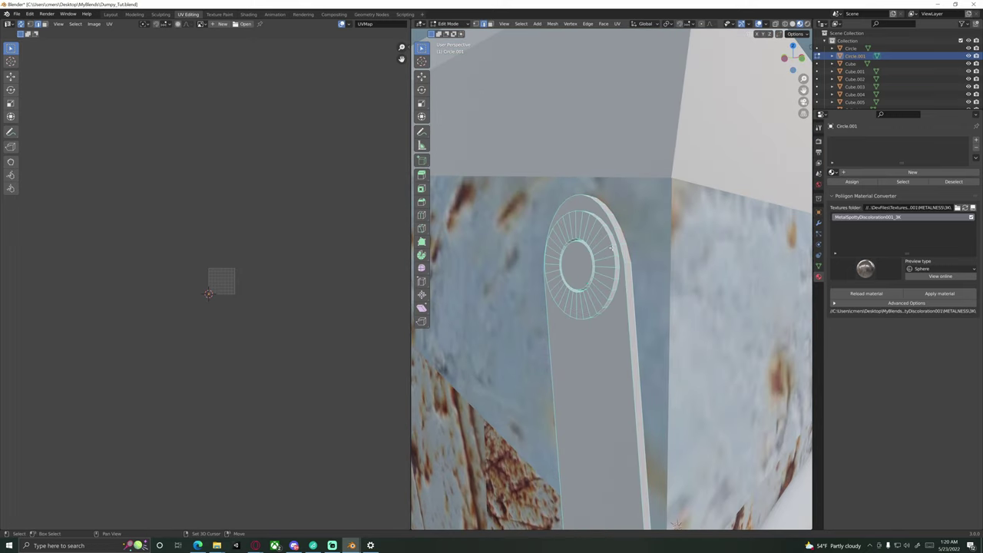
middle_click_drag(675, 524, 803, 491)
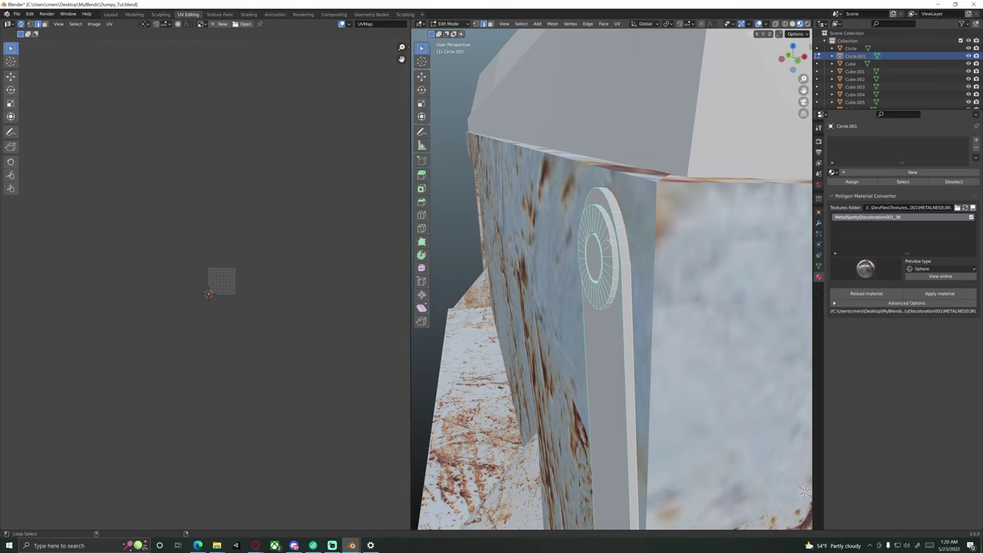
left_click(605, 250, "alt")
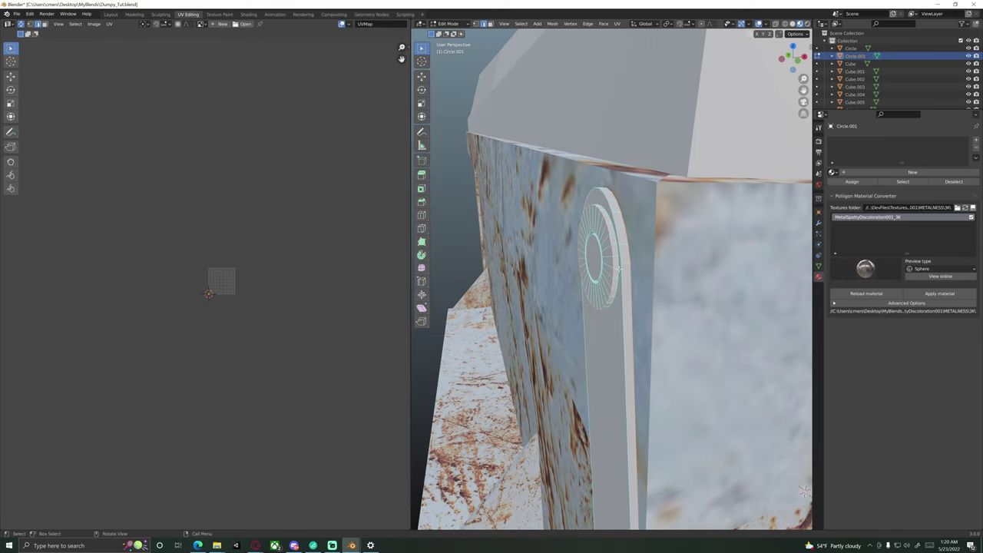
key("ctrl+e")
left_click(631, 278)
scroll(629, 291, "down", 5)
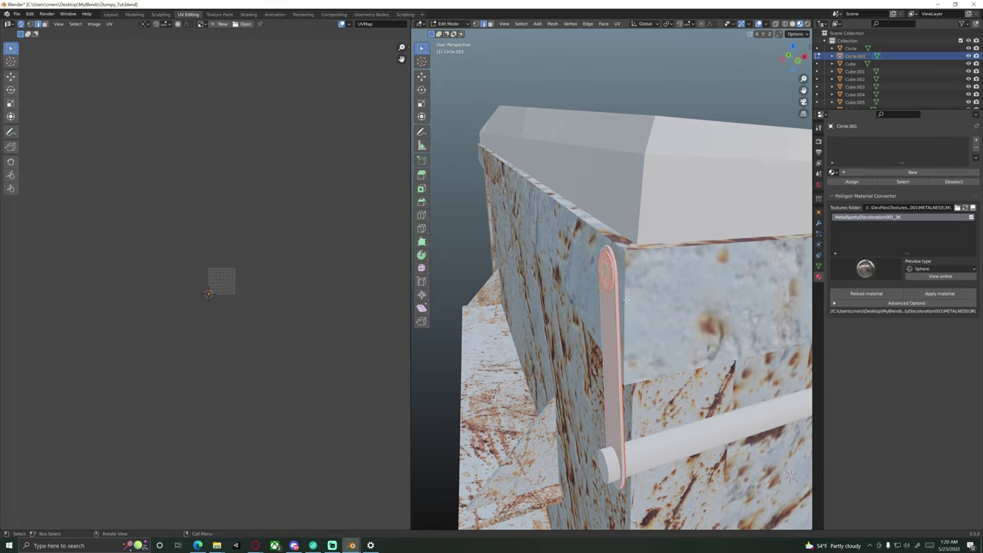
Step: Unwrap the bracket's mesh and apply the MetalSpottyDiscoloration001_3K material to it
key("u")
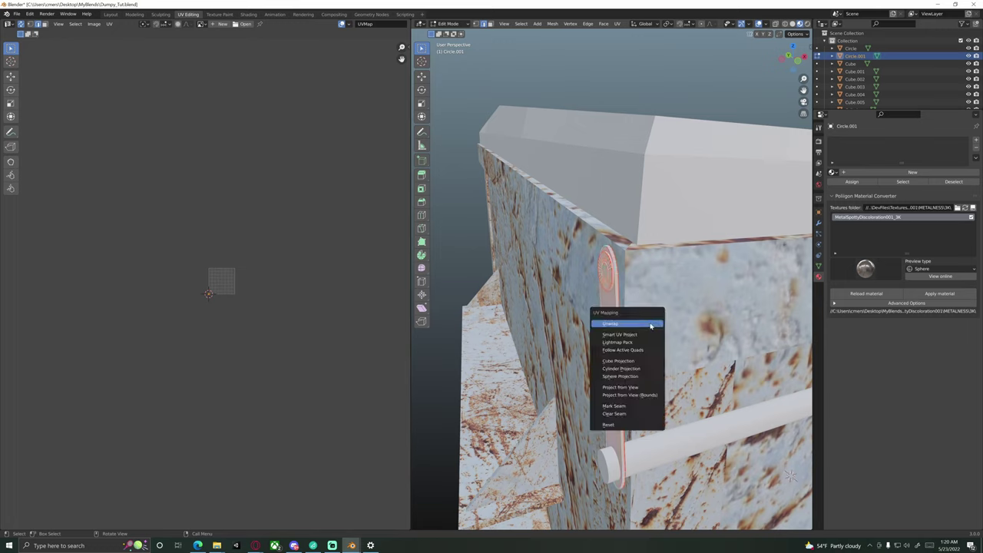
left_click(649, 323)
left_click(951, 293)
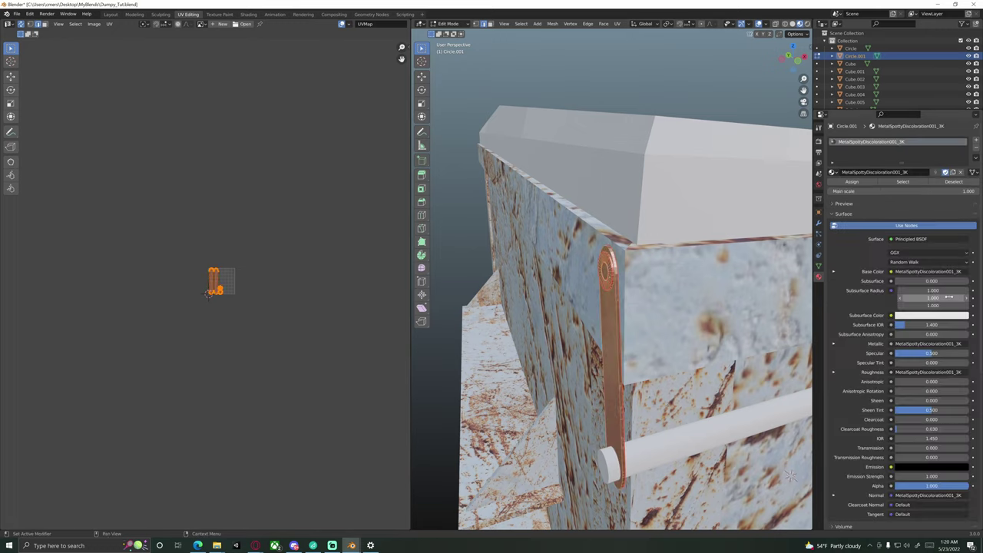
middle_click_drag(693, 332, 693, 294)
key("Tab")
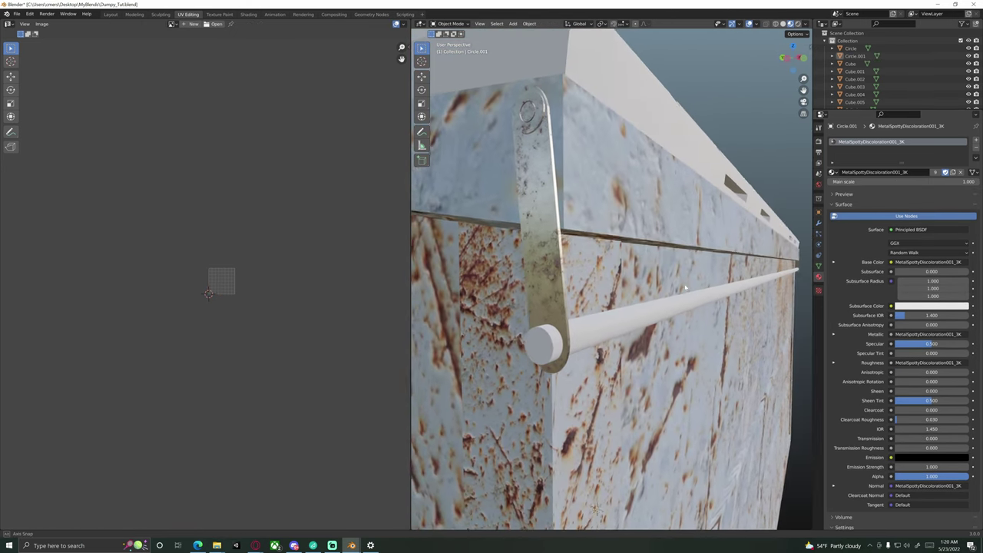
left_click(551, 265)
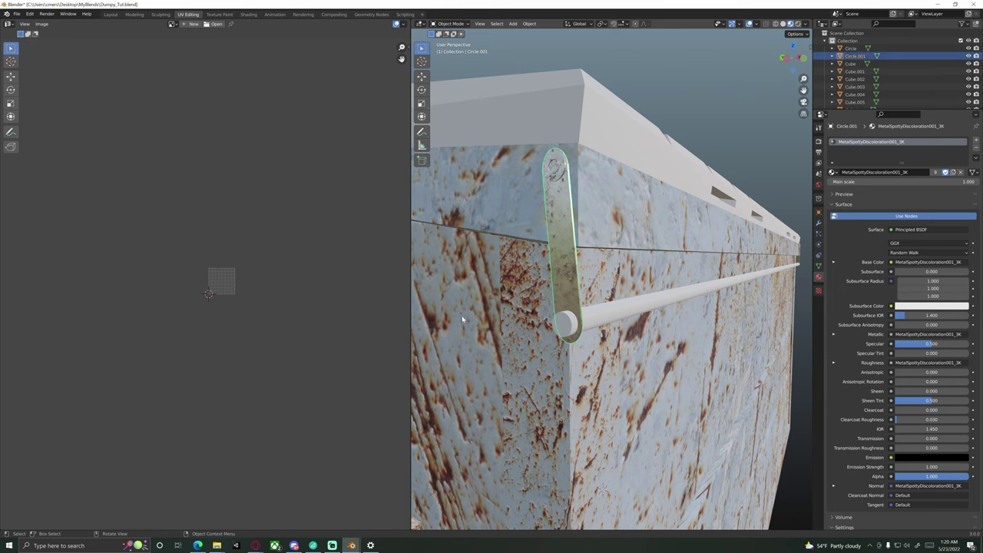
key("Tab")
key("Tab")
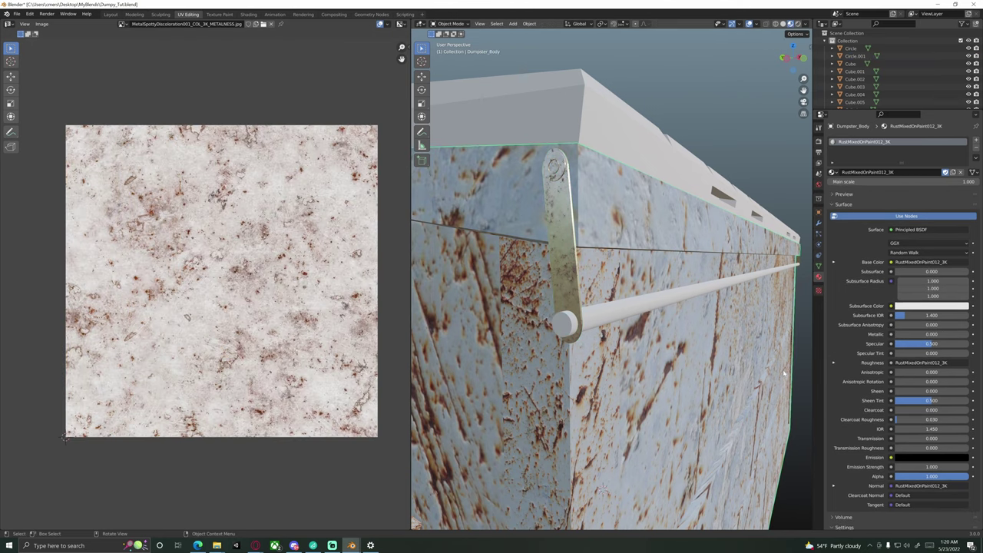
Step: Select the long rod running between the two brackets and apply its scale
left_click(689, 332)
key("KP_Decimal")
left_click(663, 283)
middle_click_drag(719, 305, 689, 313)
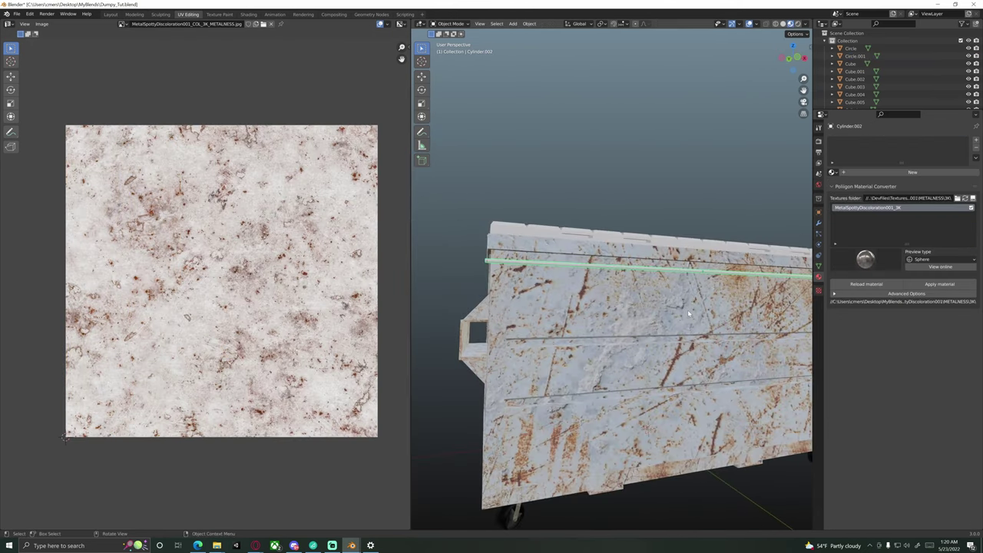
key("ctrl+a")
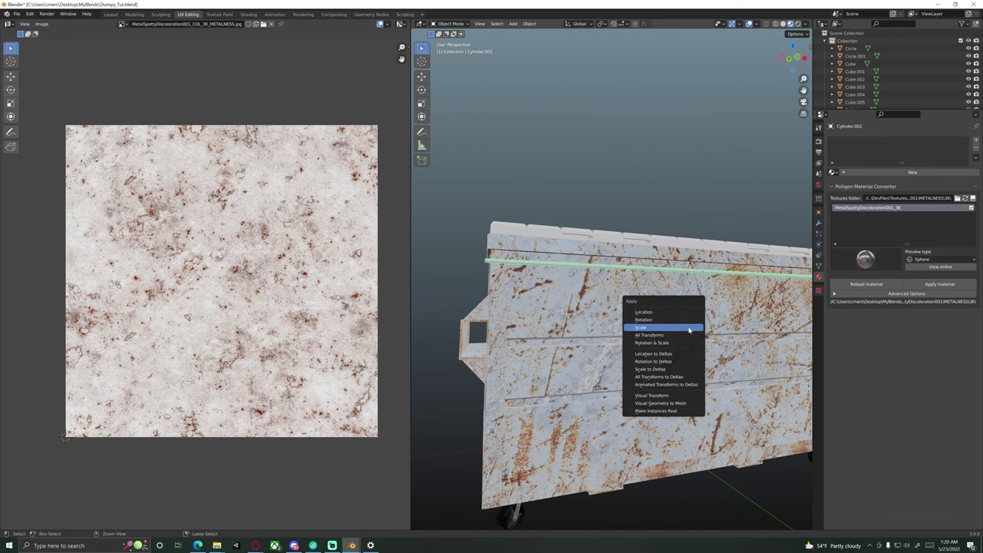
left_click(689, 330)
middle_click_drag(689, 330, 653, 310)
Step: Select the circular end faces at both ends of the rod in Edit Mode
key("Tab")
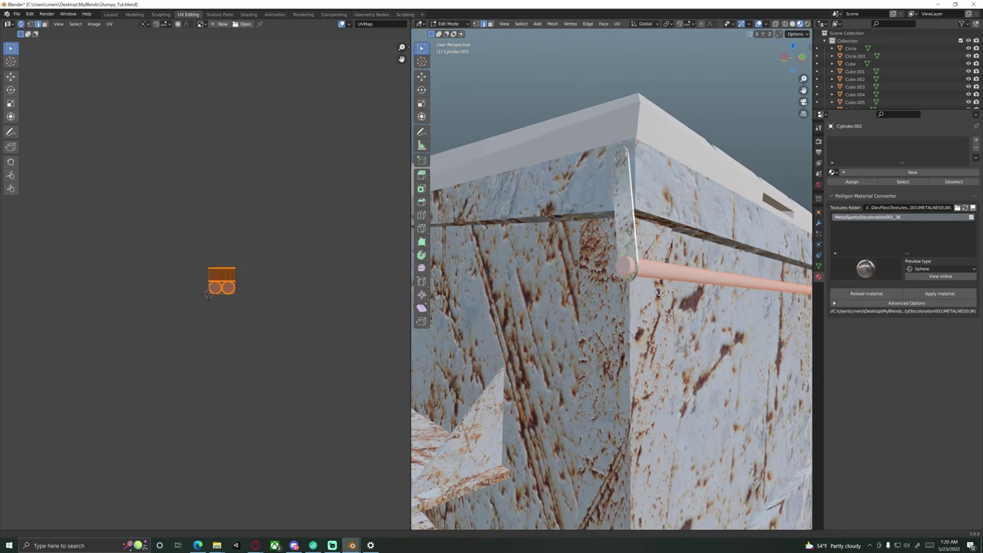
scroll(657, 309, "up", 3)
key("3")
left_click(641, 244)
middle_click_drag(640, 244, 621, 274)
scroll(671, 280, "up", 1)
scroll(660, 277, "down", 10)
scroll(637, 272, "up", 4)
scroll(595, 270, "up", 4)
middle_click_drag(710, 270, 590, 268, "shift")
middle_click_drag(590, 269, 609, 282, "shift")
scroll(607, 272, "up", 3)
left_click(600, 262, "shift")
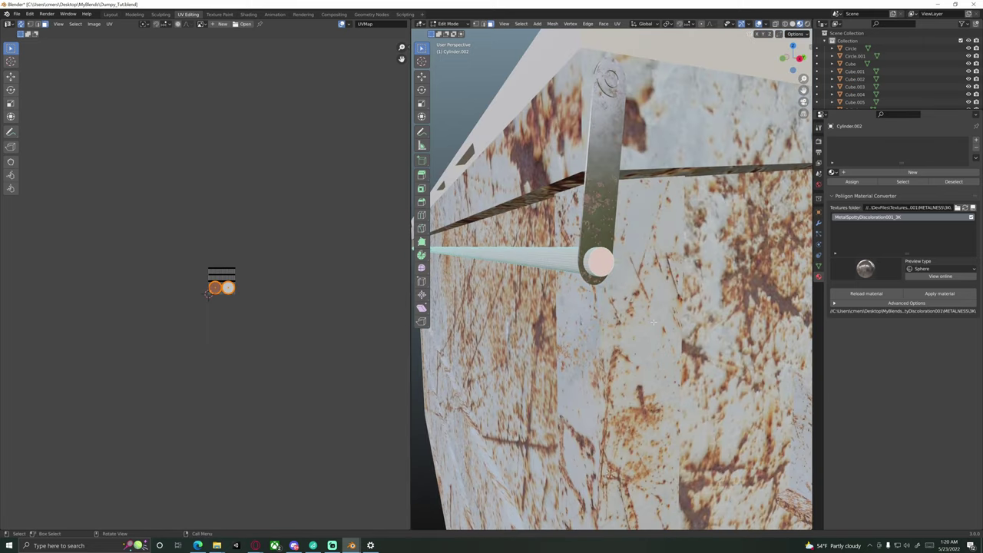
Step: Try to inset both end faces of the rod by about 0.0039 m
key("i")
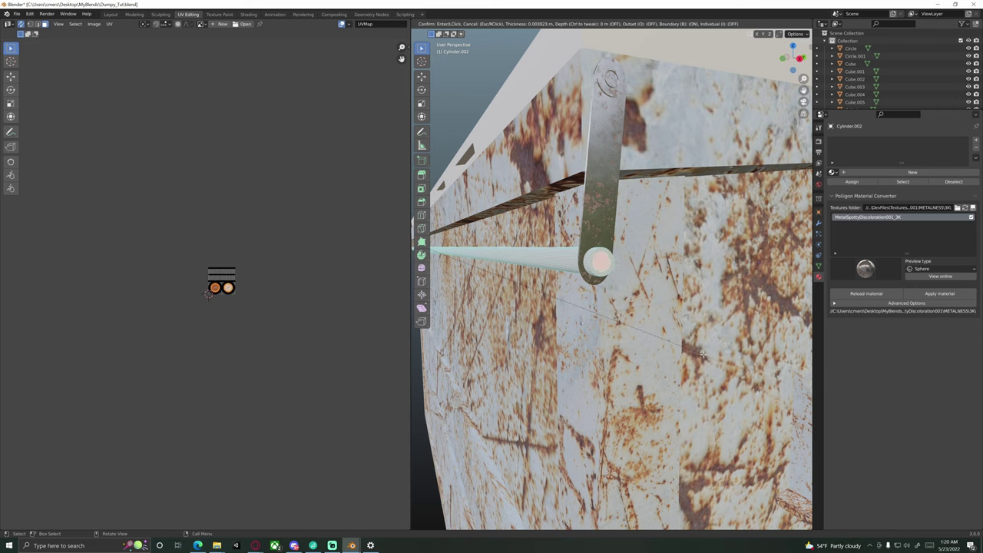
left_click(703, 354)
middle_click_drag(703, 354, 467, 263)
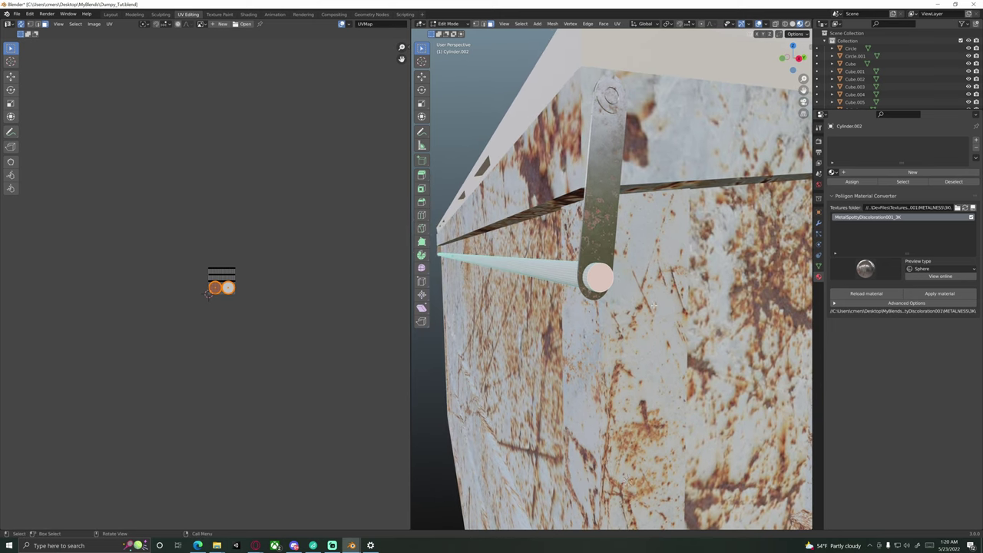
Step: Inset both end faces of the rod slightly and delete the inner faces, leaving a thin ring at each end
scroll(653, 305, "up", 4)
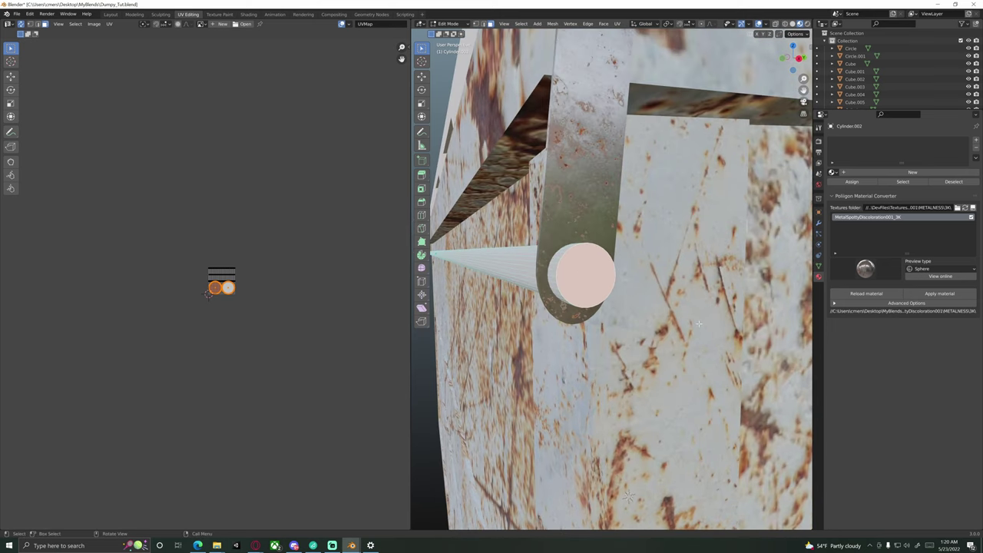
key("i")
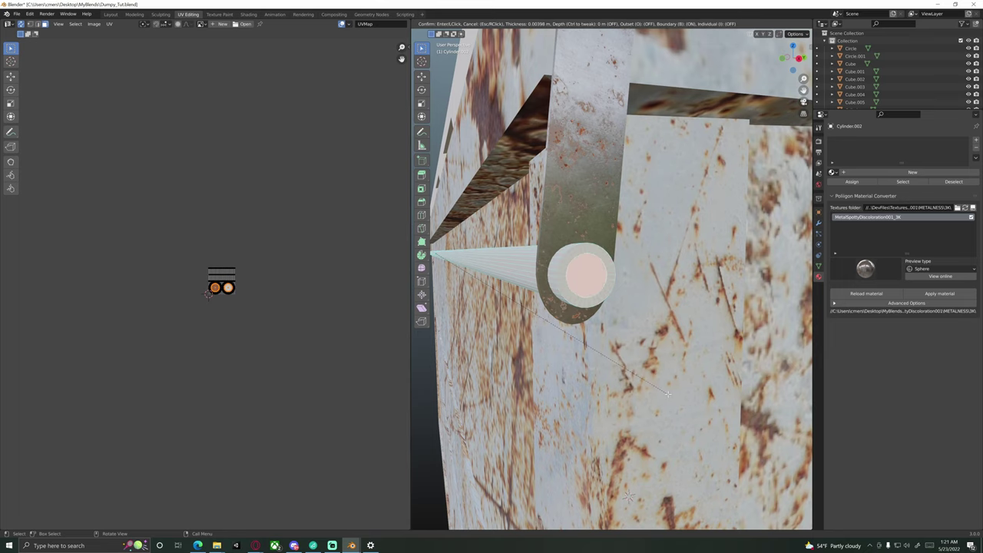
left_click(668, 394)
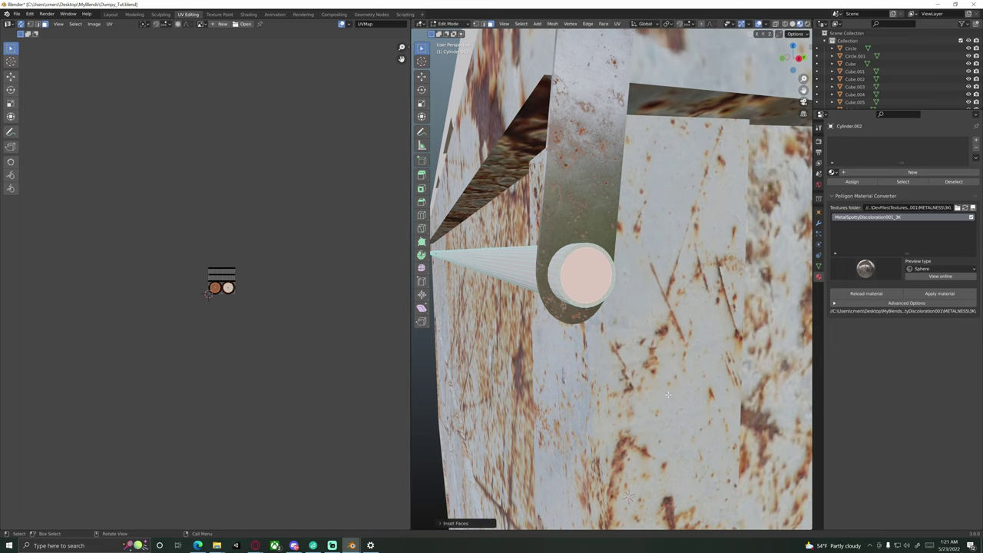
mouse_move(581, 276)
middle_mouse_down()
mouse_move(541, 278)
mouse_move(600, 281)
mouse_move(569, 274)
middle_mouse_up()
key("x")
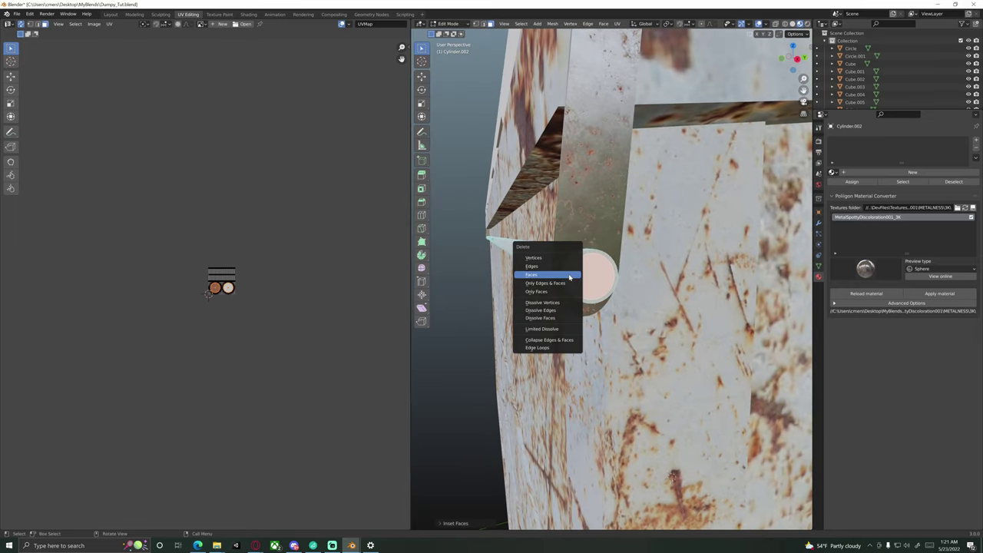
left_click(563, 276)
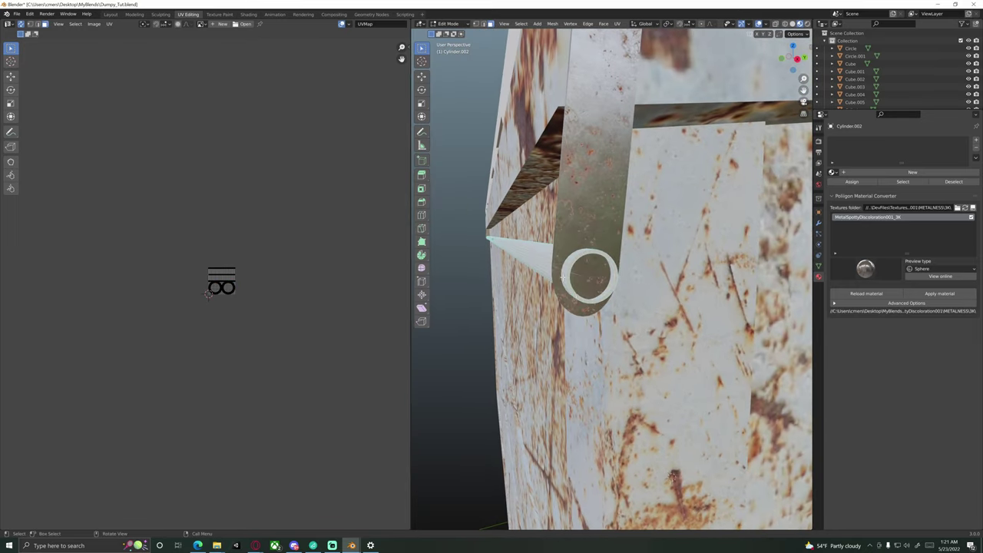
Step: Leave Edit Mode on the rod and join the two end brackets, Circle and Circle.001, into one object
middle_click_drag(563, 278, 584, 190)
scroll(594, 282, "up", 4)
key("Tab")
left_click(584, 189)
middle_click_drag(586, 226, 679, 241)
middle_click_drag(492, 236, 576, 250)
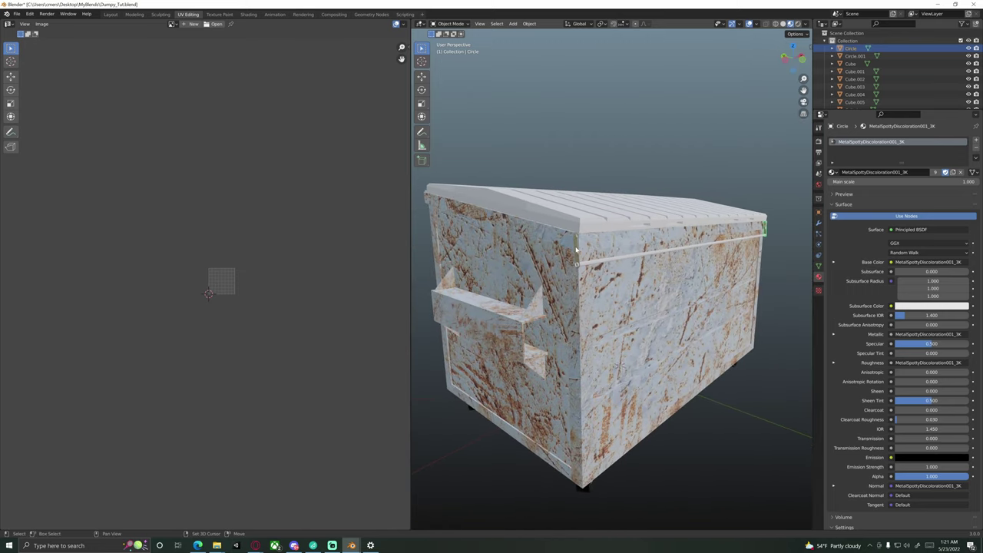
left_click(576, 247)
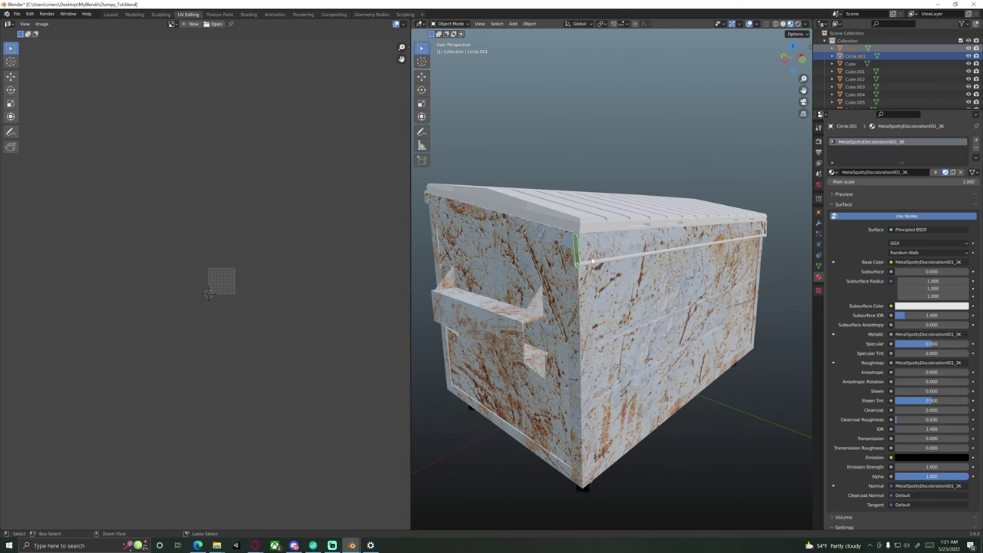
key("ctrl+j")
Step: Add a Boolean modifier to the joined brackets
middle_click_drag(680, 251, 619, 336)
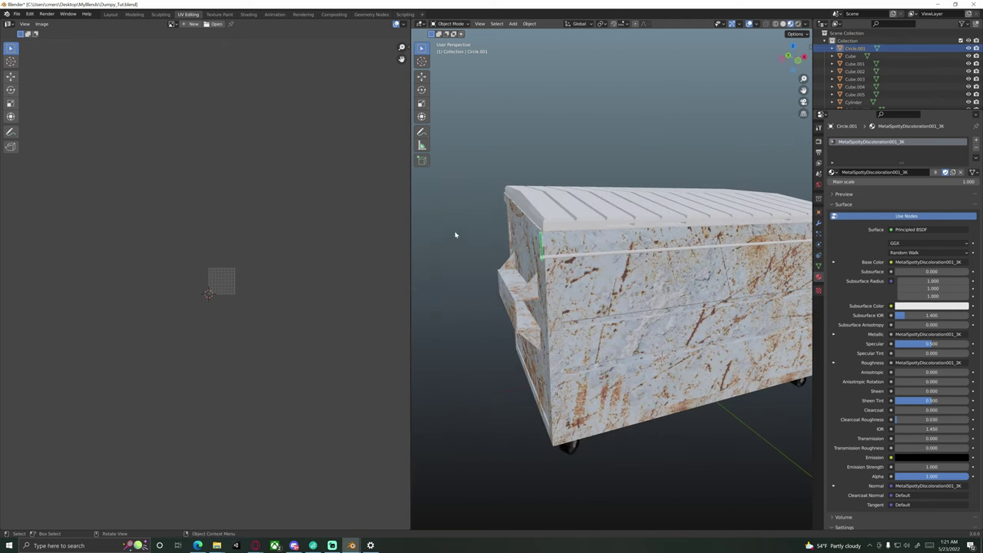
middle_click_drag(542, 244, 594, 268)
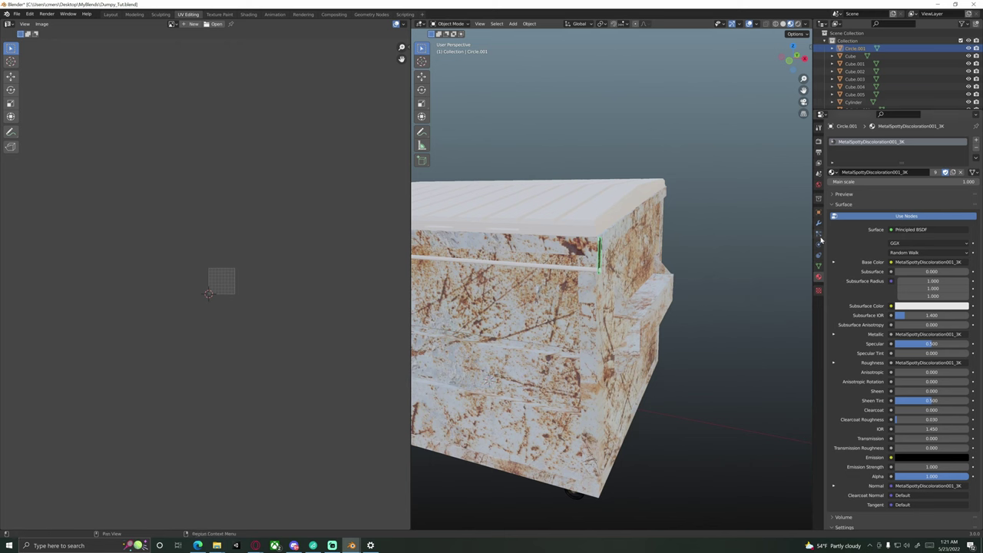
middle_click_drag(678, 272, 530, 238)
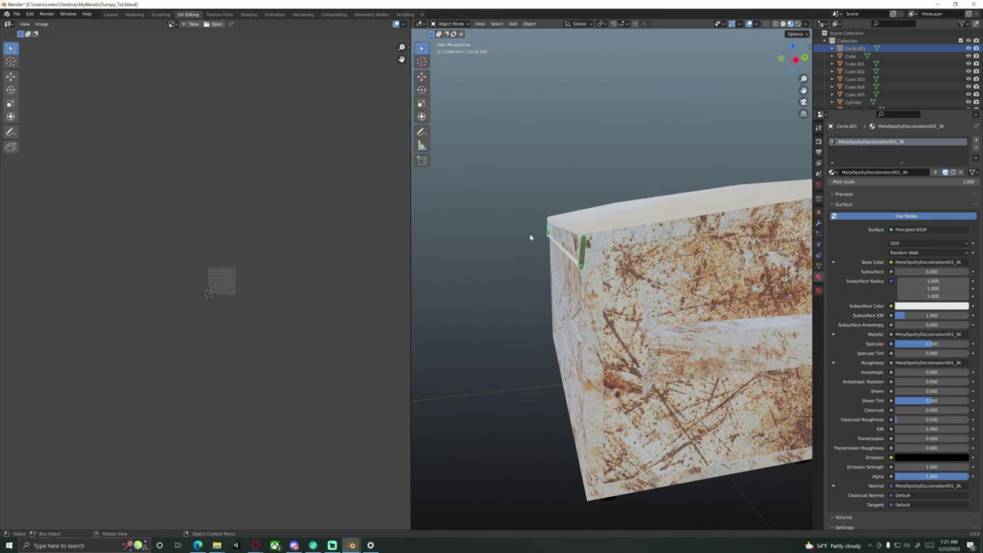
left_click(819, 230)
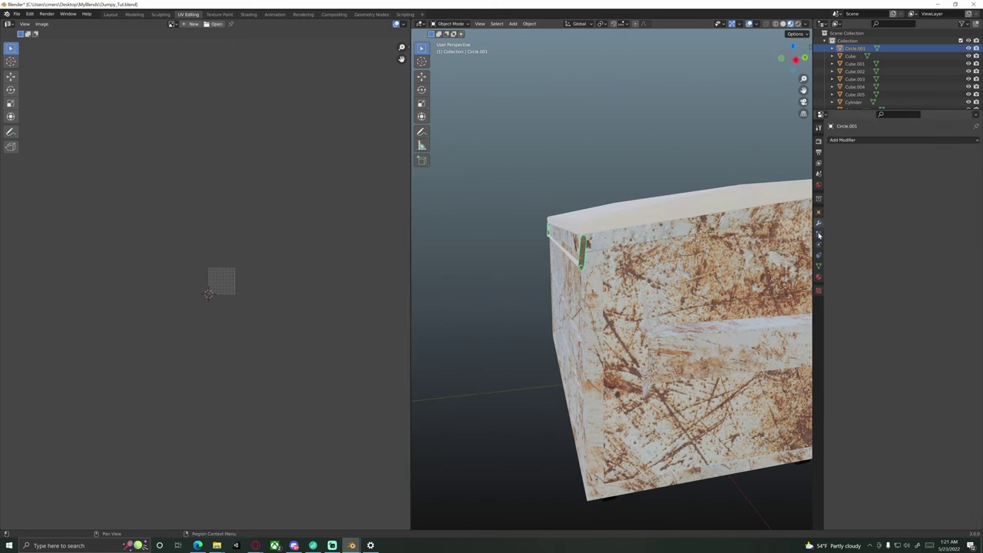
left_click(842, 140)
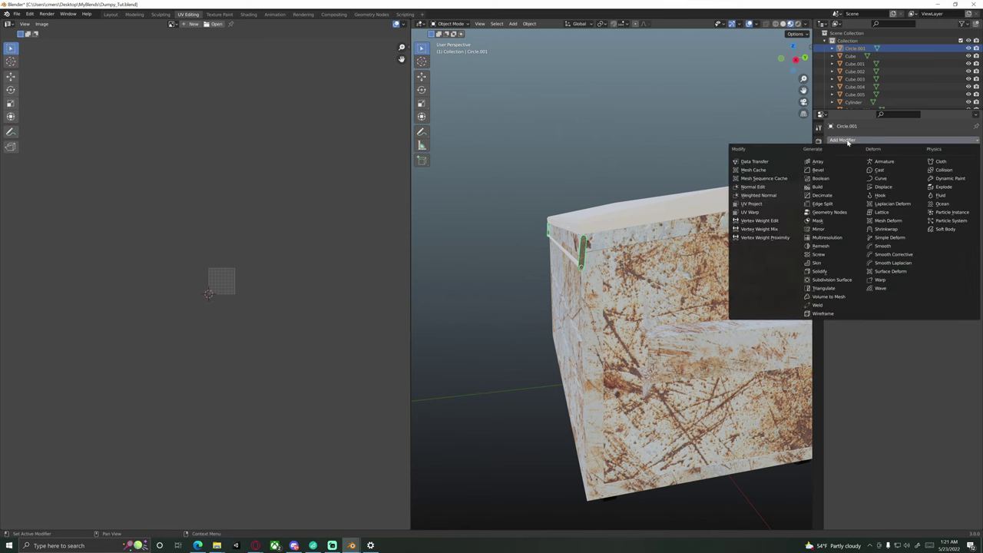
left_click(832, 180)
scroll(664, 262, "up", 2)
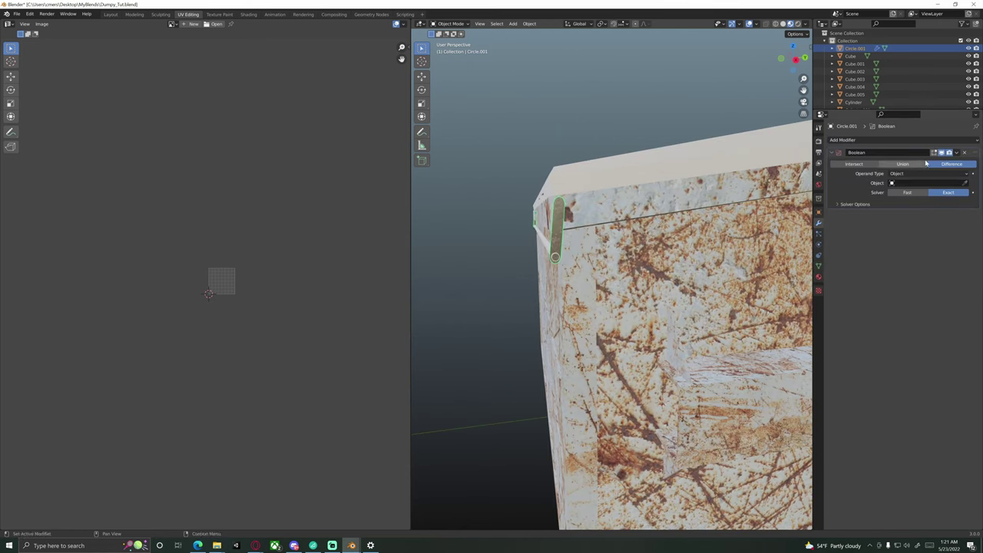
Step: Try the rod, Cylinder.002, as the Boolean's cutting object on the joined brackets and remove the modifier
middle_click_drag(676, 257, 719, 253)
scroll(718, 254, "up", 4)
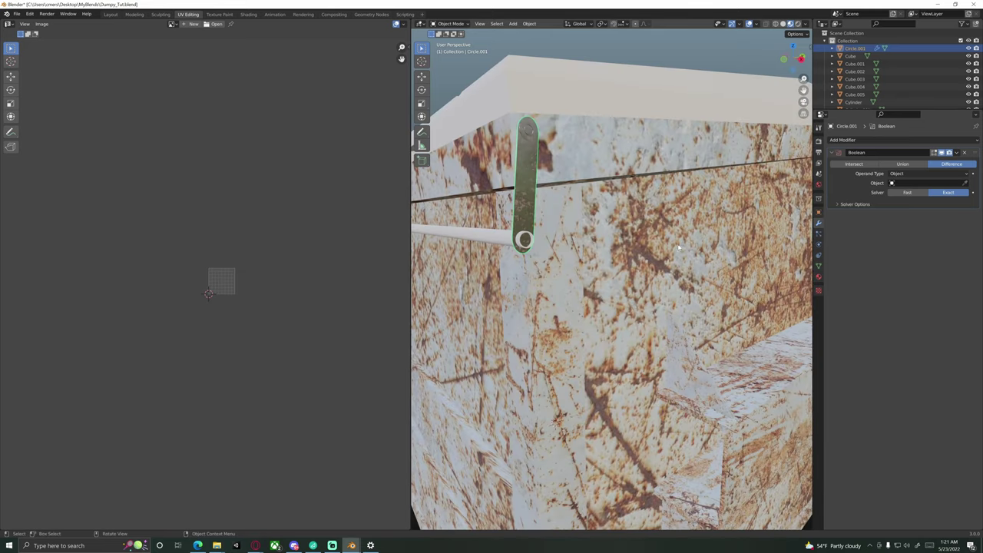
left_click(965, 184)
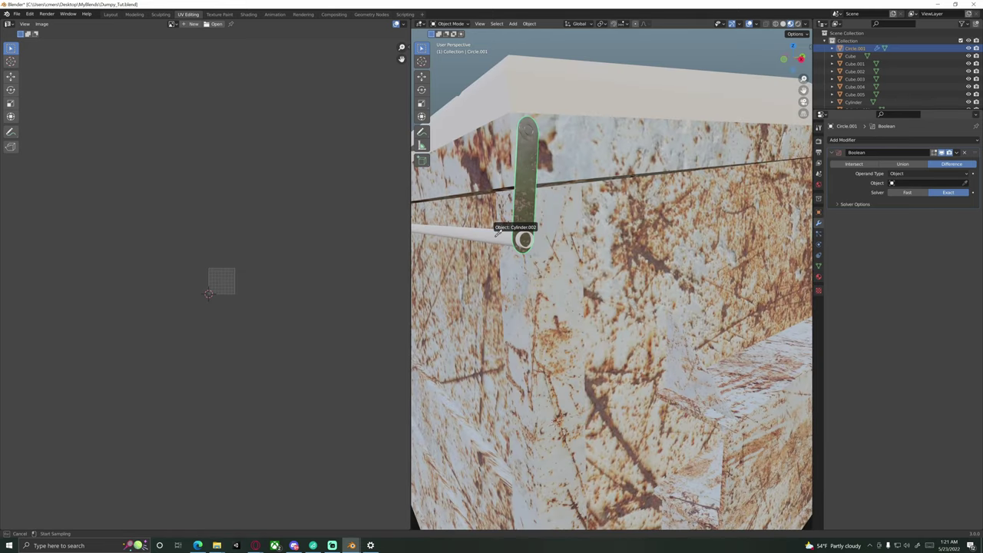
left_click(492, 233)
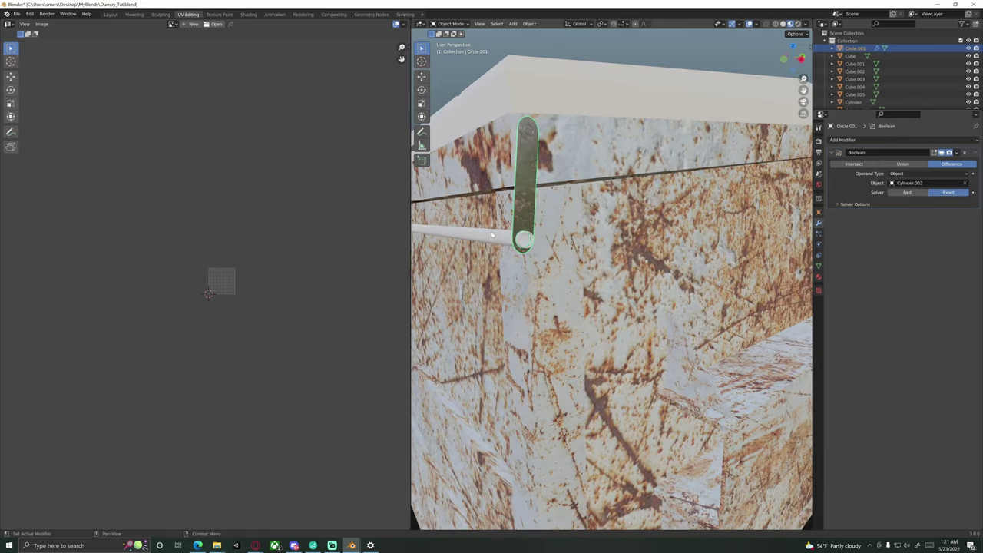
middle_click_drag(549, 246, 587, 262)
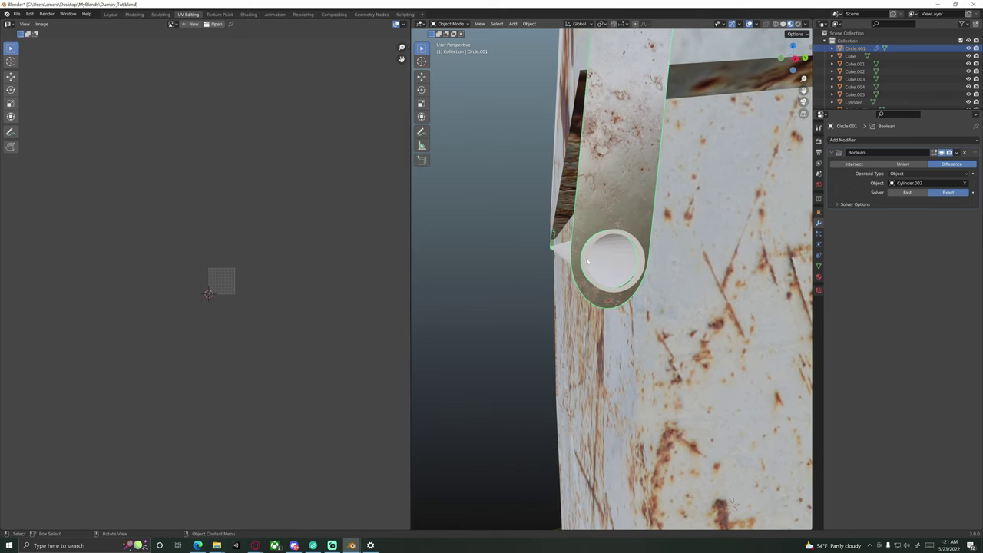
left_click(965, 152)
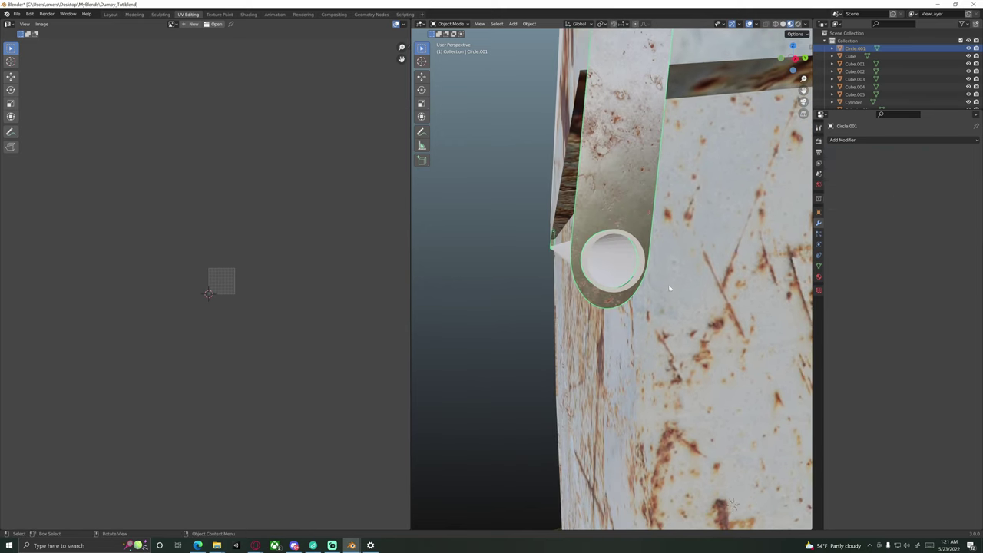
Step: Open the joined brackets in Edit Mode with wireframe shading, clear the selection and bring the rod hole into close view
middle_click_drag(668, 285, 584, 261)
key("z")
left_click(592, 271)
key("Tab")
key("z")
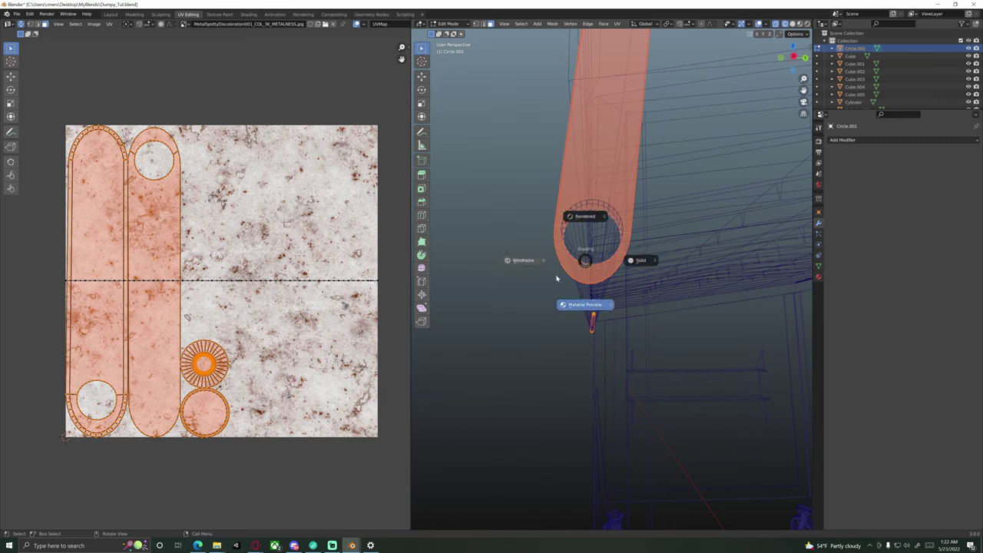
left_click(547, 253)
middle_click_drag(548, 253, 590, 124)
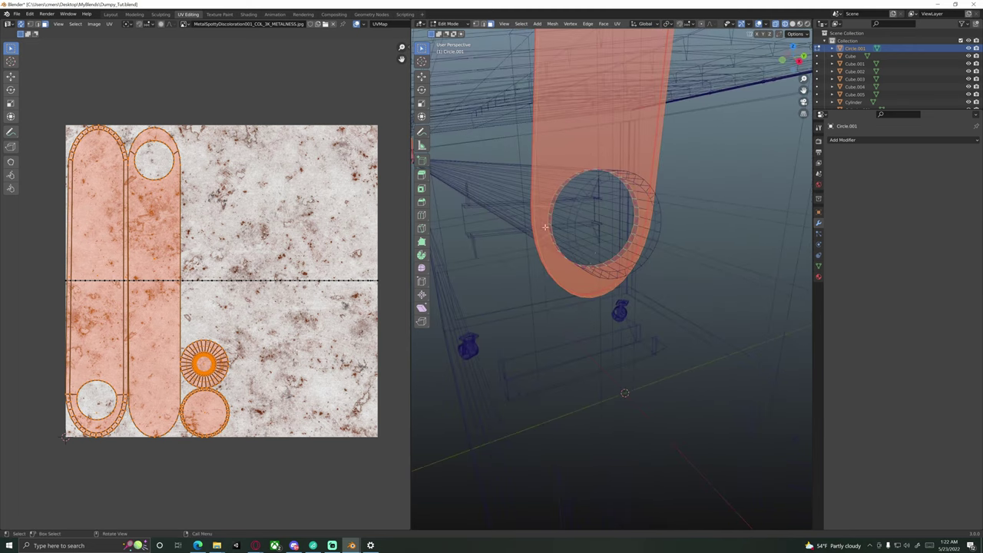
mouse_move(545, 228)
middle_mouse_down()
mouse_move(556, 244)
mouse_move(466, 245)
mouse_move(581, 305)
mouse_move(545, 282)
mouse_move(542, 249)
middle_mouse_up()
key("z")
left_click(521, 256)
left_click(463, 274)
scroll(470, 236, "up", 3)
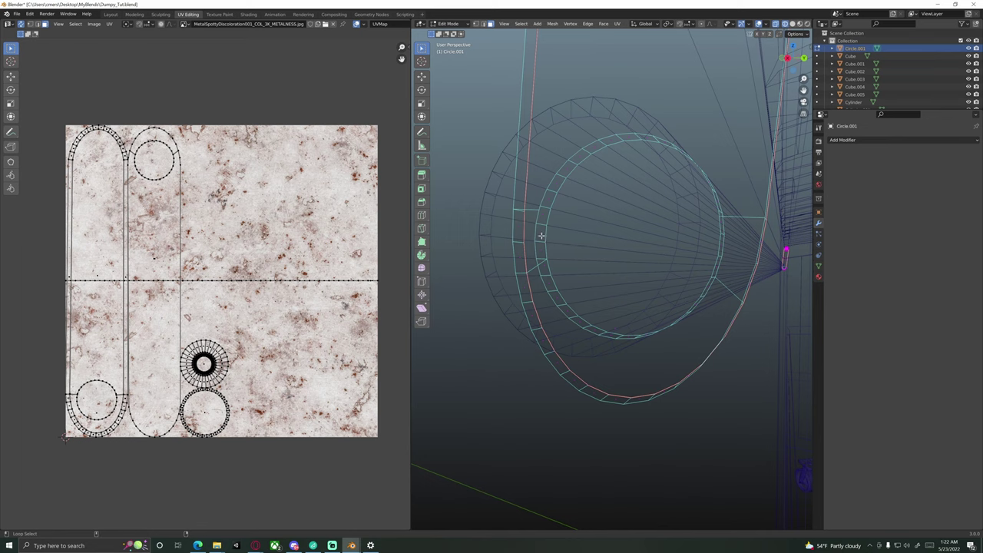
left_click(543, 217, "shift")
left_click(550, 202, "shift")
left_click(559, 185, "shift")
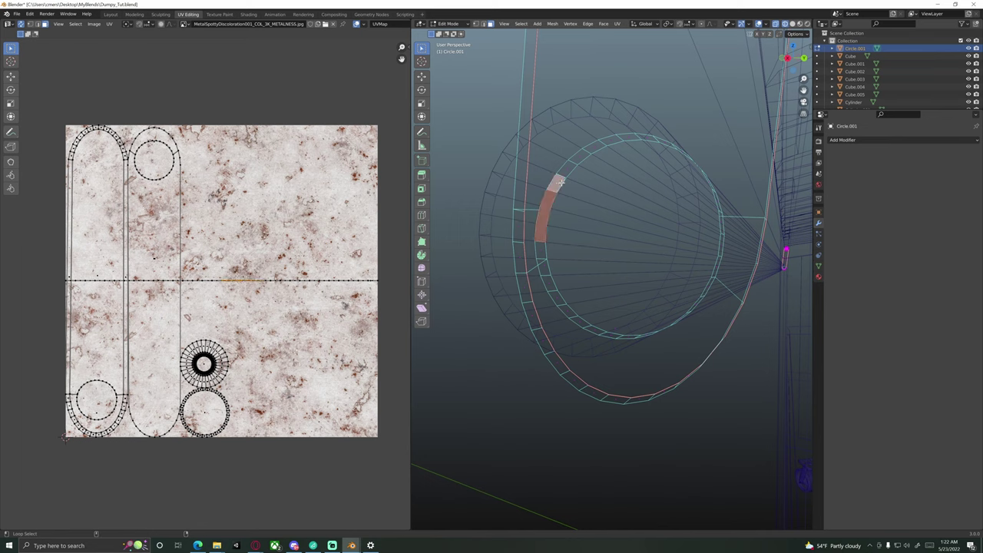
left_click(568, 169, "shift")
left_click(581, 157, "shift")
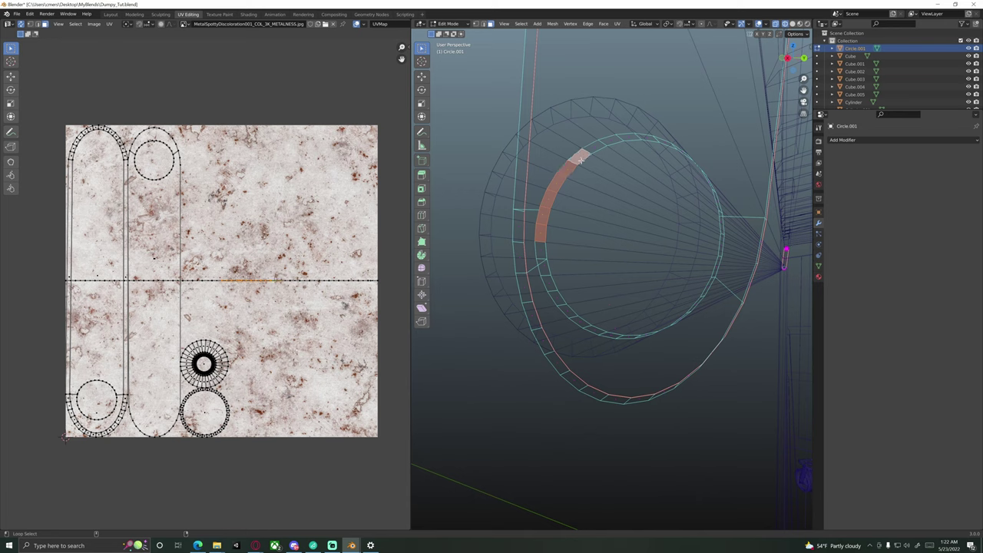
left_click(597, 149, "alt")
left_click(578, 159, "alt")
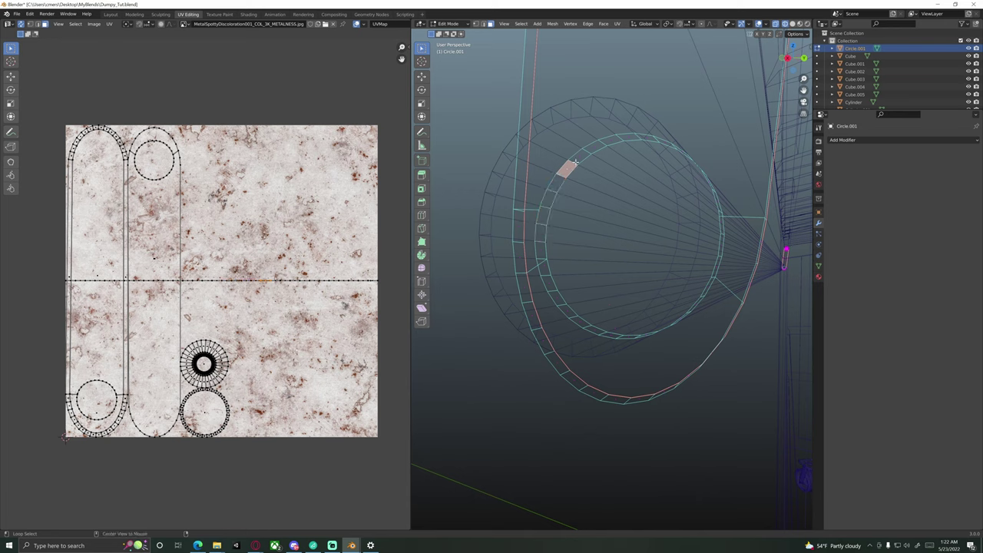
left_click(572, 165, "alt")
Step: Select the full ring of inner wall faces in the bracket's rod hole and delete those faces
left_click(547, 199)
left_click(544, 215, "shift")
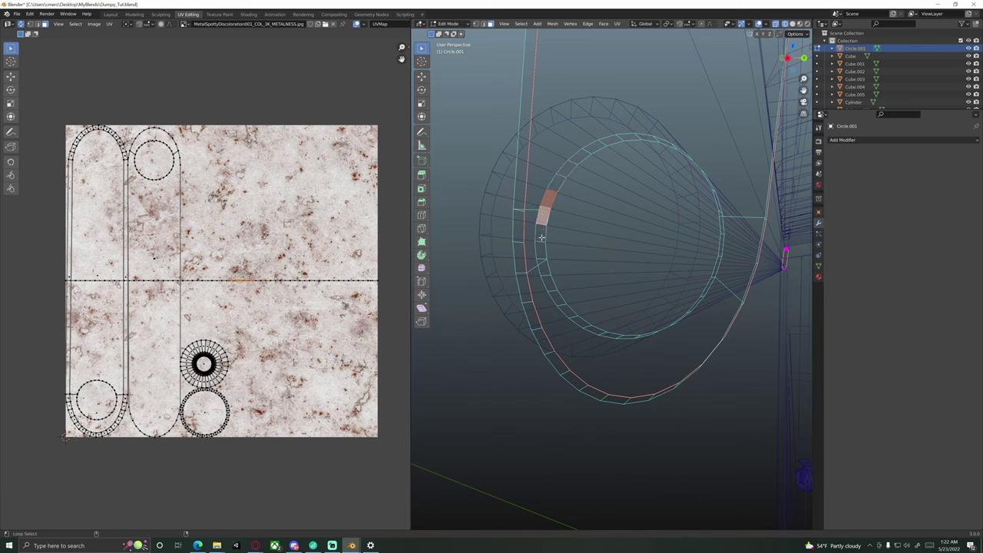
left_click(541, 234, "shift")
left_click(540, 251, "shift")
left_click(546, 279, "alt+shift")
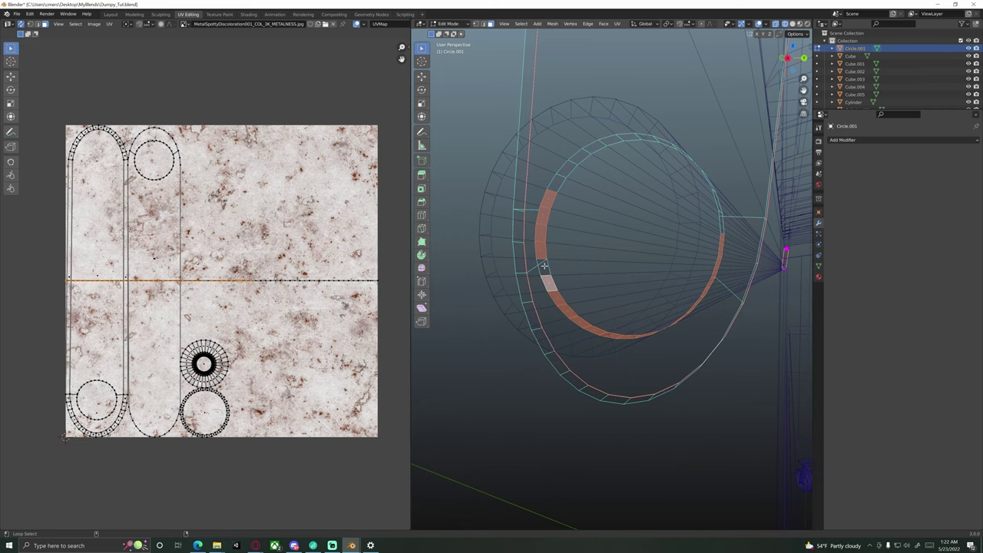
middle_click_drag(544, 263, 546, 267)
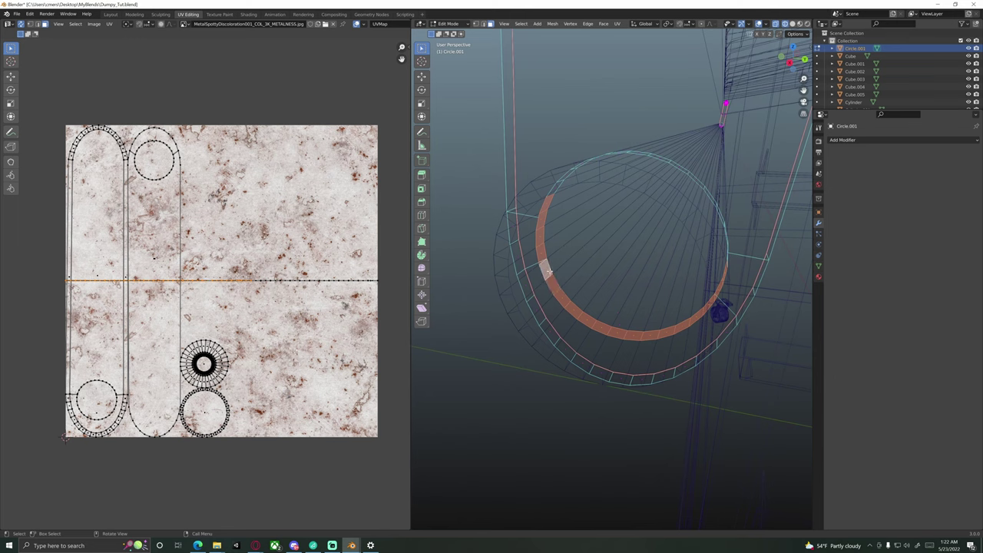
middle_click_drag(548, 270, 568, 202)
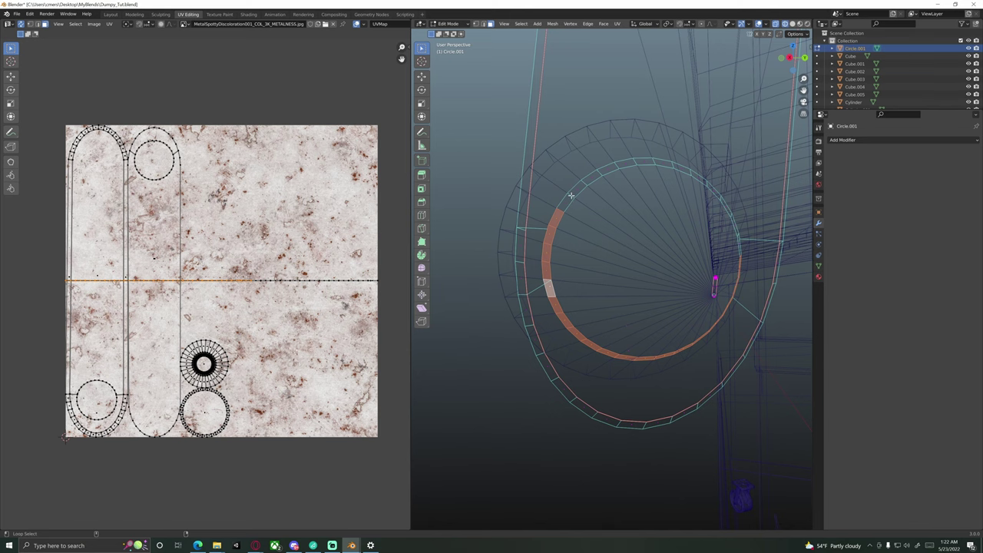
left_click(571, 198, "alt")
middle_click_drag(576, 185, 617, 268)
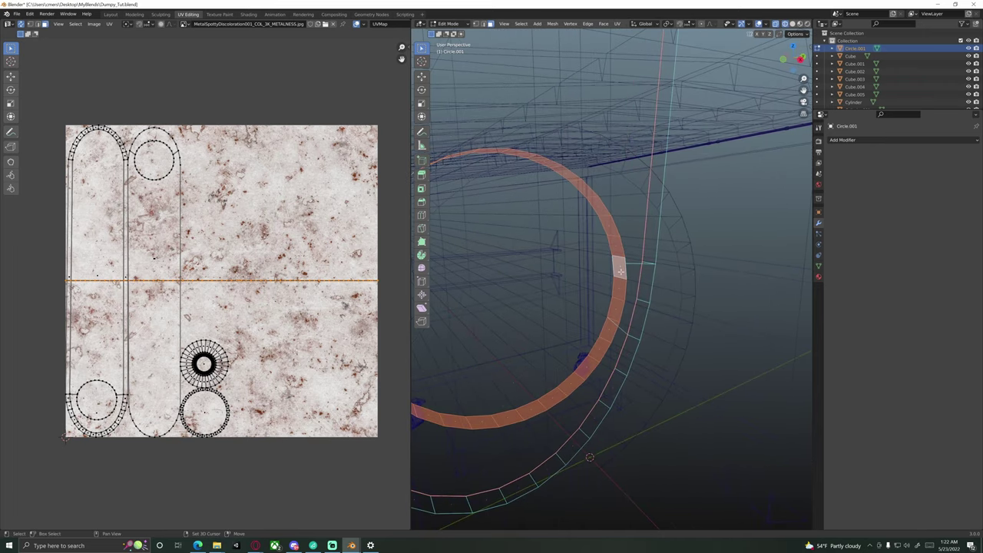
middle_click_drag(625, 288, 642, 262)
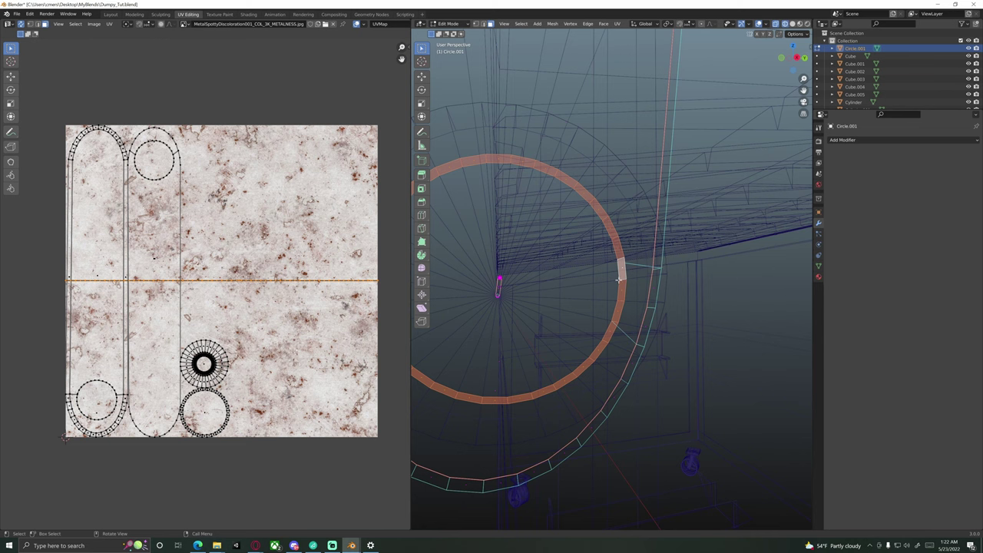
middle_click_drag(625, 270, 540, 287)
key("x")
left_click(558, 288)
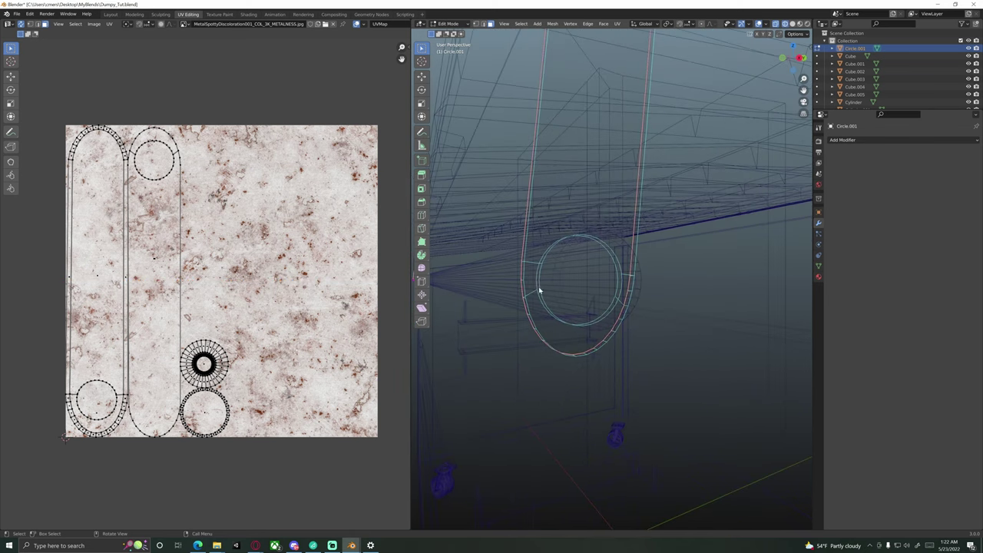
Step: Return the viewport to Material Preview, leave Edit Mode on the brackets and deselect them
key("z")
left_click(604, 290)
middle_click_drag(592, 303, 576, 315)
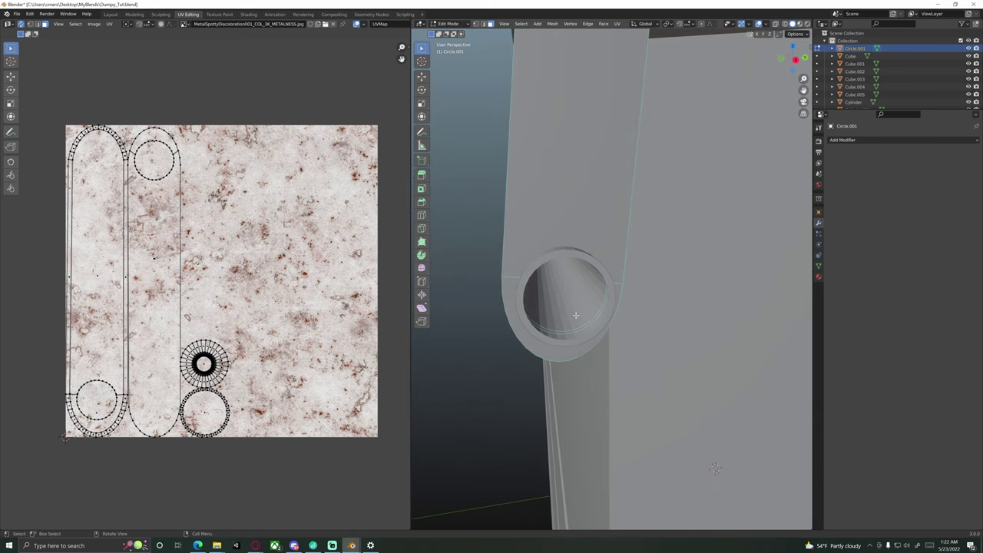
left_click(574, 354)
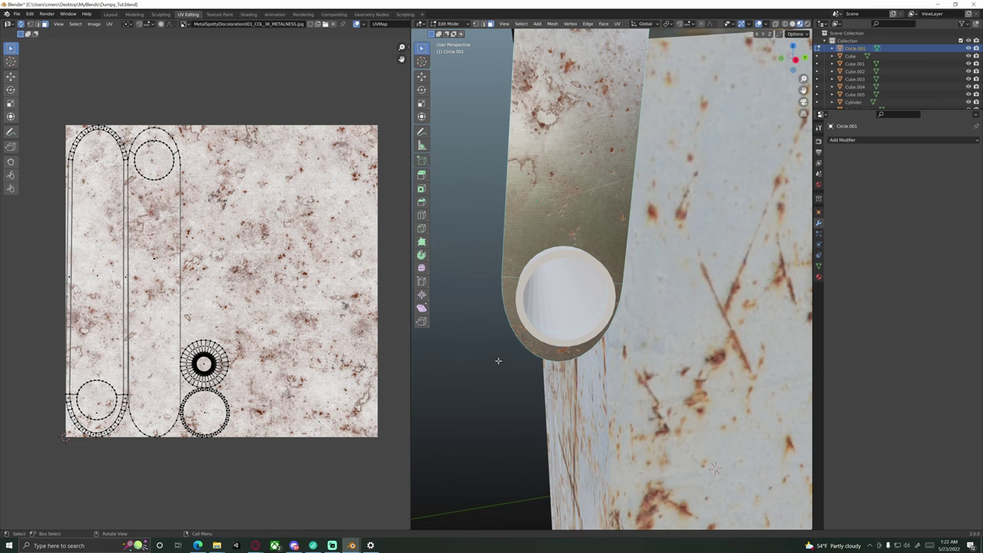
key("Tab")
middle_click_drag(479, 366, 596, 300)
scroll(498, 325, "down", 7)
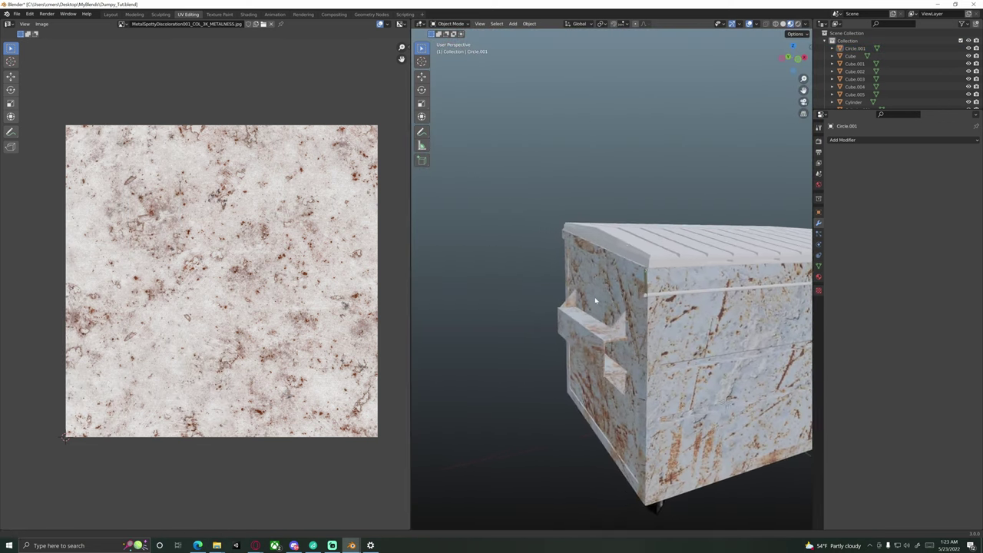
Step: Examine the rod's open end and its fit in the bracket on the opposite side of the dumpster
scroll(595, 300, "up", 5)
mouse_move(665, 291)
middle_mouse_down()
mouse_move(555, 306)
mouse_move(601, 309)
mouse_move(629, 301)
mouse_move(600, 281)
mouse_move(590, 287)
mouse_move(672, 275)
mouse_move(597, 295)
mouse_move(619, 287)
mouse_move(628, 300)
middle_mouse_up()
scroll(559, 307, "up", 3)
scroll(562, 307, "up", 4)
scroll(624, 292, "up", 6)
key("z")
left_click(649, 285)
key("z")
left_click(607, 327)
left_click(619, 287)
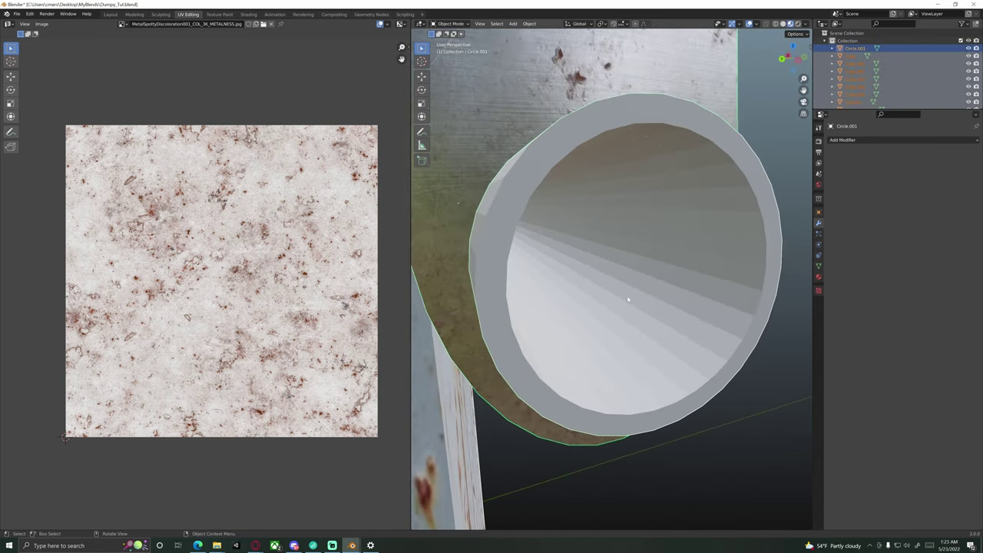
left_click(730, 436)
middle_click_drag(730, 436, 693, 264)
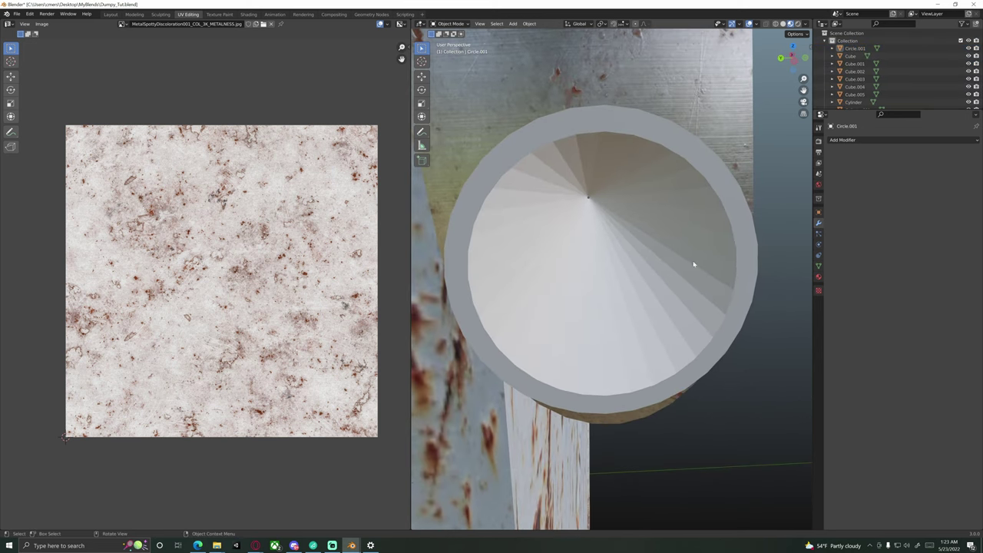
Step: Inspect the opposite bracket's rod hole in wireframe Edit Mode for remaining inner wall faces
left_click(694, 138)
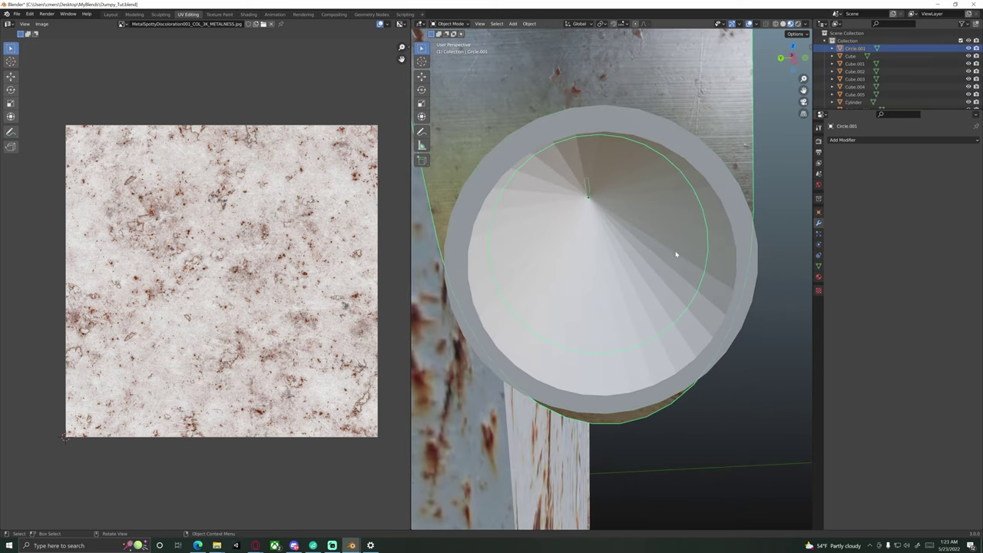
key("Tab")
mouse_move(676, 254)
middle_mouse_down()
mouse_move(653, 235)
mouse_move(691, 256)
mouse_move(662, 259)
mouse_move(673, 259)
mouse_move(666, 240)
mouse_move(623, 246)
mouse_move(607, 266)
mouse_move(619, 279)
mouse_move(577, 259)
mouse_move(604, 249)
mouse_move(600, 266)
mouse_move(560, 263)
mouse_move(597, 270)
mouse_move(555, 253)
mouse_move(588, 266)
mouse_move(652, 267)
mouse_move(533, 268)
mouse_move(636, 257)
mouse_move(610, 264)
mouse_move(618, 274)
mouse_move(580, 264)
mouse_move(580, 244)
mouse_move(588, 272)
mouse_move(563, 267)
middle_mouse_up()
key("z")
left_click(630, 258)
key("z")
left_click(553, 270)
left_click(593, 279)
left_click(592, 266)
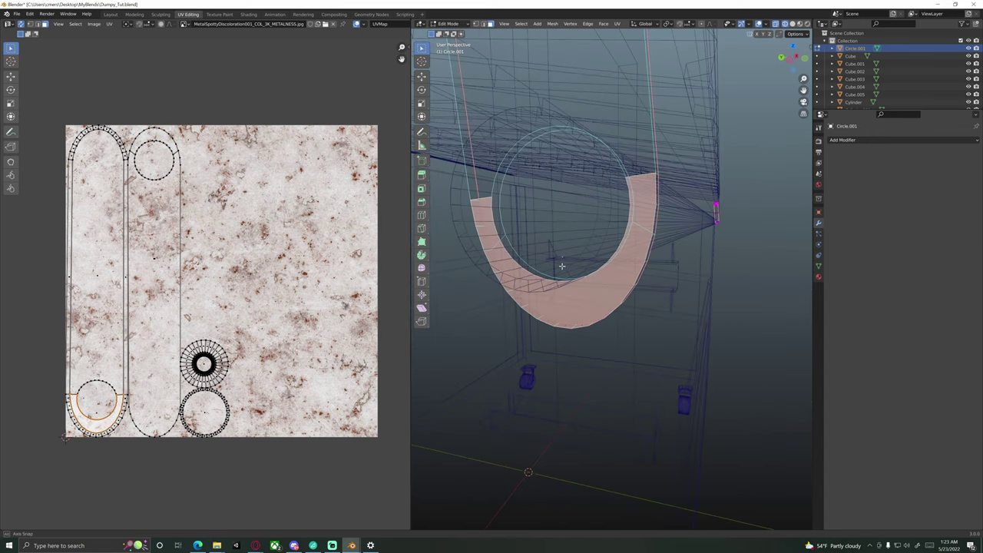
left_click(714, 314)
Step: Exit Edit Mode on the brackets and switch the shading from wireframe back to Material Preview
key("z")
left_click(676, 280)
scroll(645, 258, "down", 3)
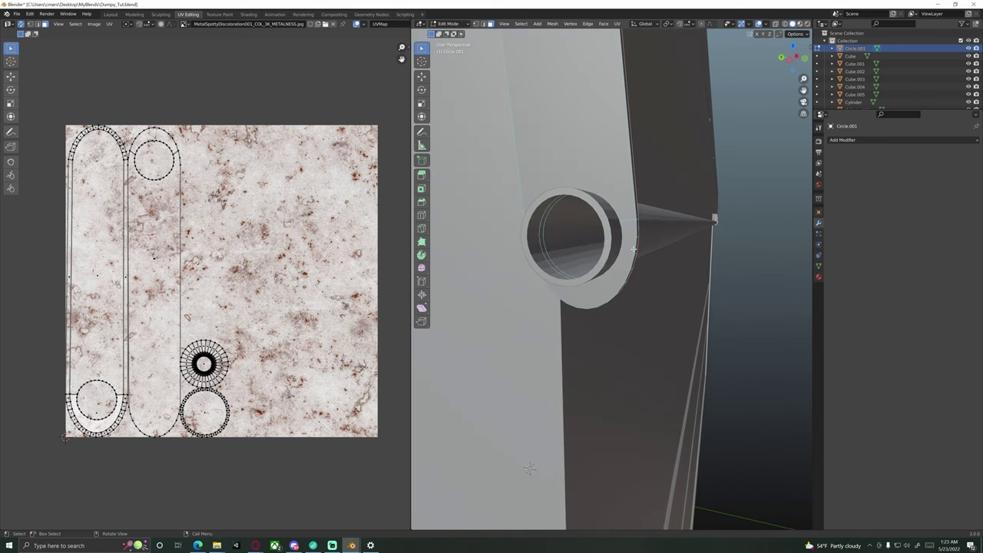
middle_click_drag(633, 248, 563, 285)
scroll(596, 243, "down", 3)
scroll(597, 243, "down", 4)
key("Tab")
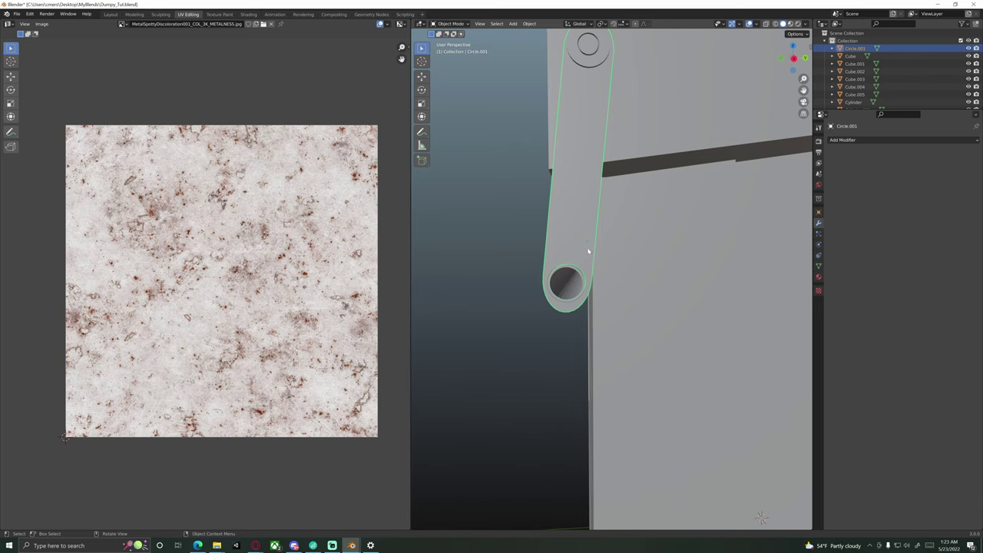
mouse_move(565, 246)
middle_mouse_down()
mouse_move(573, 269)
mouse_move(489, 307)
mouse_move(499, 297)
middle_mouse_up()
key("Tab")
key("Tab")
key("z")
left_click(499, 339)
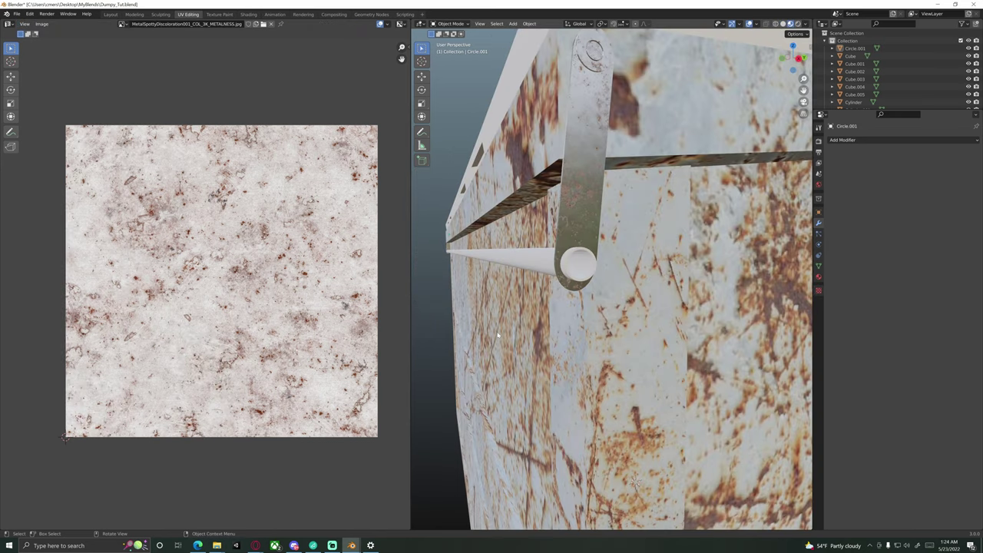
Step: Apply the scale of the lid rod, Cylinder.002
left_click(528, 268)
mouse_move(523, 270)
middle_mouse_down()
mouse_move(565, 281)
mouse_move(512, 284)
middle_mouse_up()
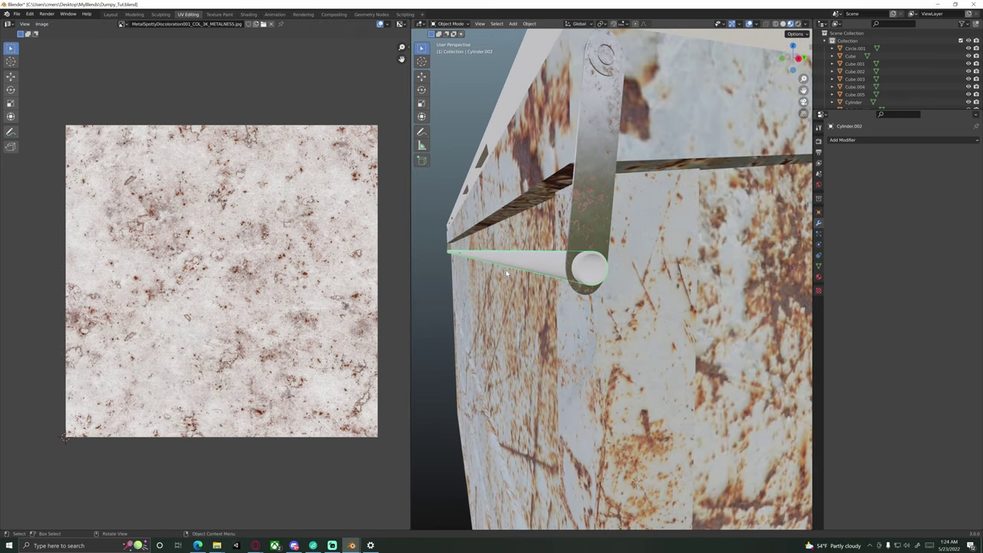
key("ctrl+a")
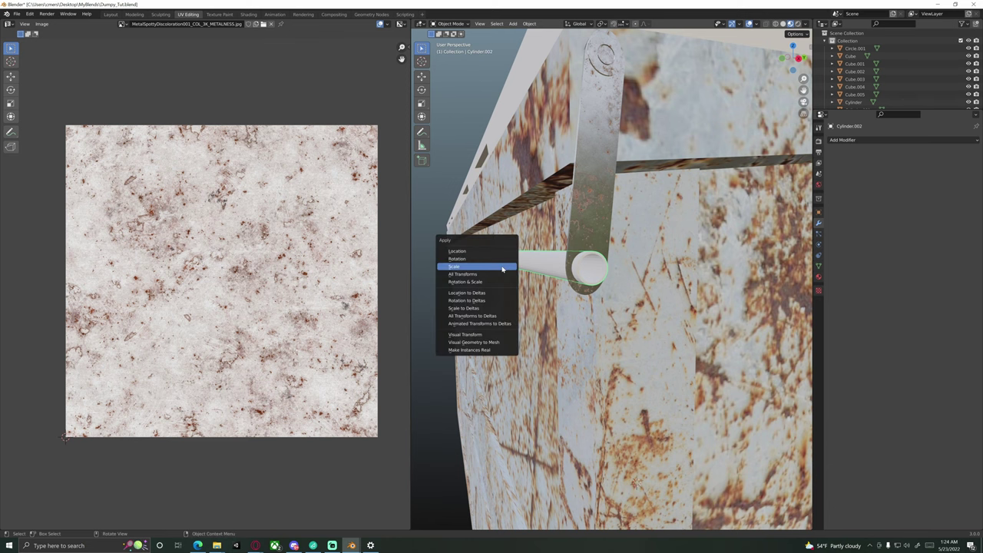
left_click(502, 268)
scroll(588, 273, "up", 2)
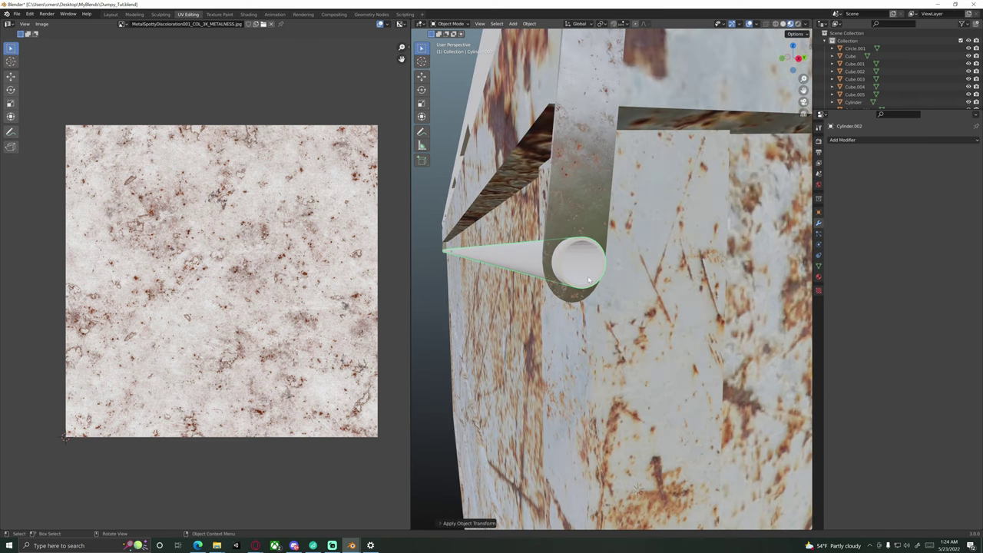
Step: Enter Edit Mode on the lid rod and mark the rim edge loops at both of its ends as seams
key("Tab")
scroll(573, 281, "up", 2)
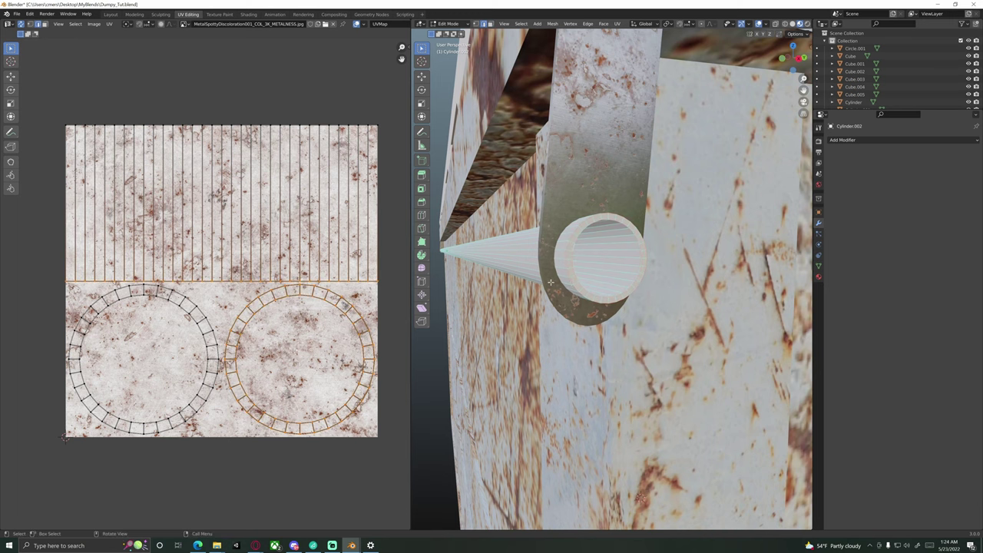
scroll(551, 283, "down", 5)
middle_click_drag(551, 282, 660, 281)
middle_click_drag(461, 281, 587, 282, "shift")
middle_click_drag(422, 278, 664, 289, "shift")
scroll(614, 288, "up", 6)
scroll(569, 295, "down", 3)
middle_click_drag(507, 304, 630, 304)
scroll(591, 296, "up", 3)
middle_click_drag(557, 293, 584, 289)
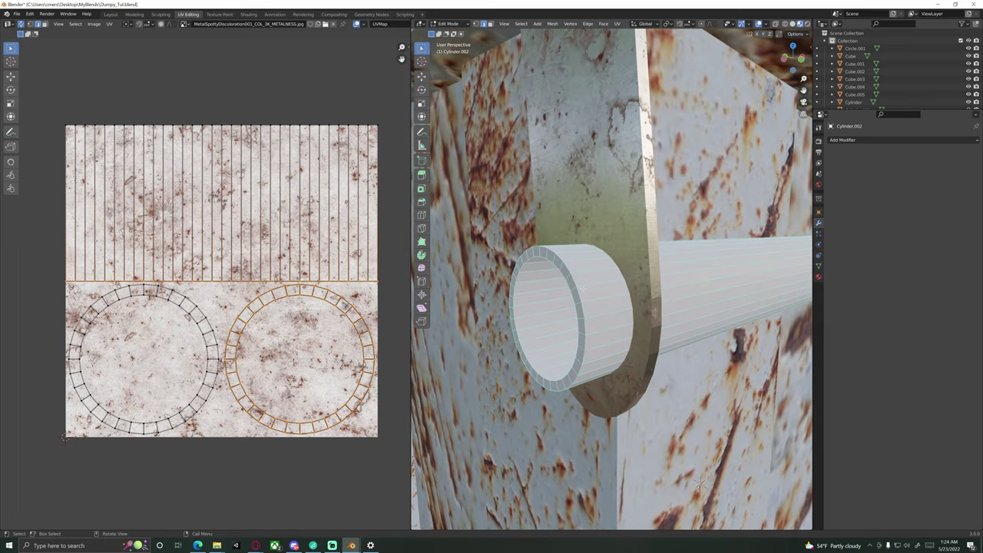
scroll(584, 290, "up", 1)
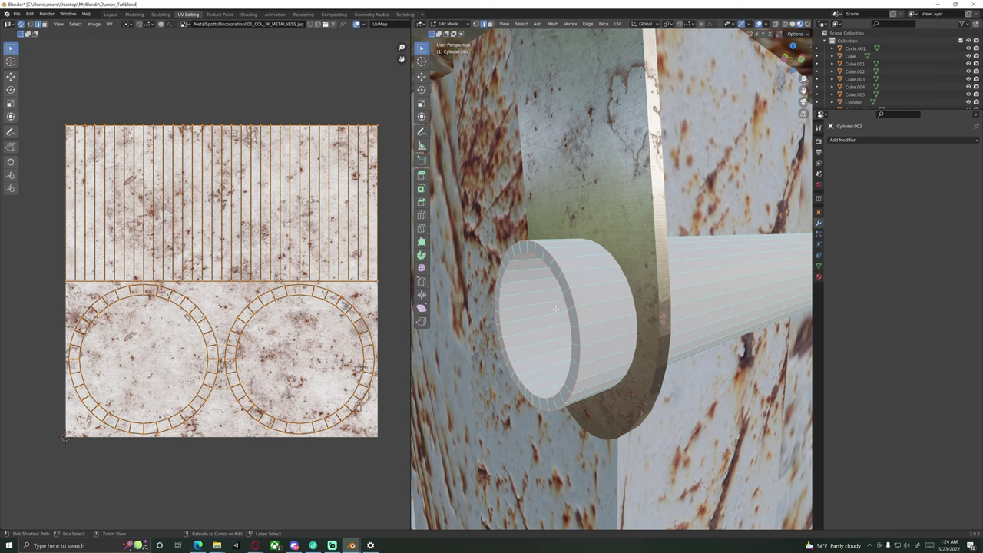
key("ctrl+e")
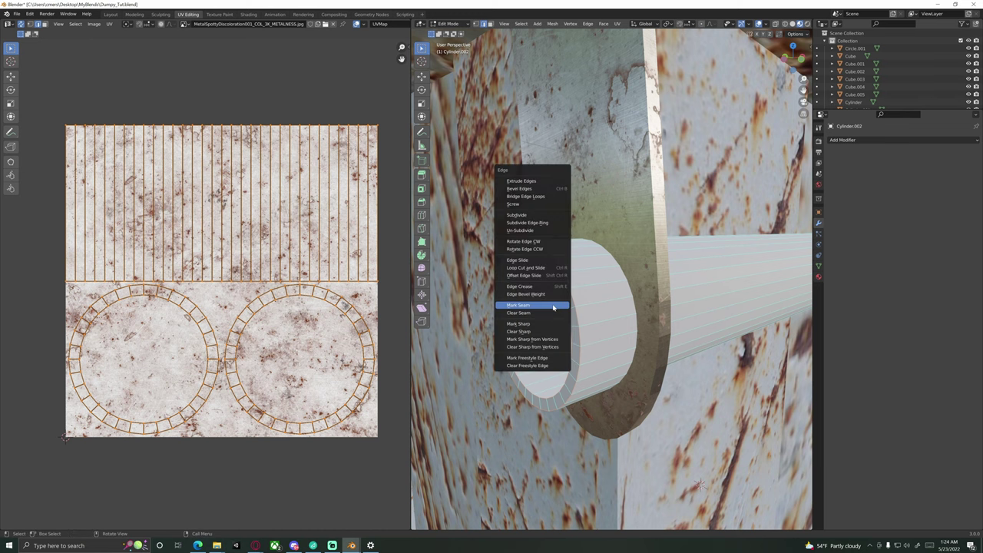
left_click(556, 306)
middle_click_drag(556, 307, 559, 320)
scroll(578, 315, "down", 3)
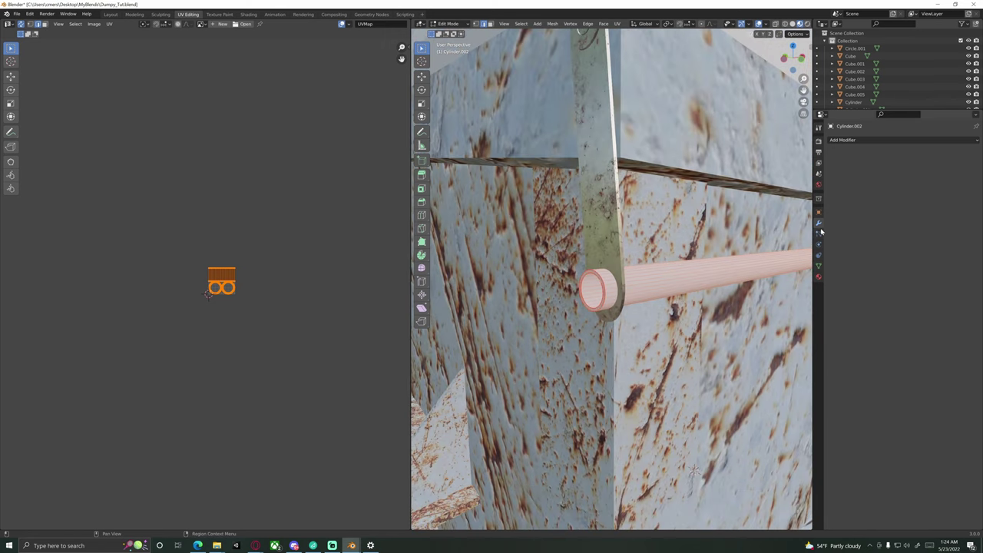
Step: Apply the MetalSpottyDiscoloration001_3K material to the lid rod and unwrap its mesh
left_click(819, 278)
left_click(926, 294)
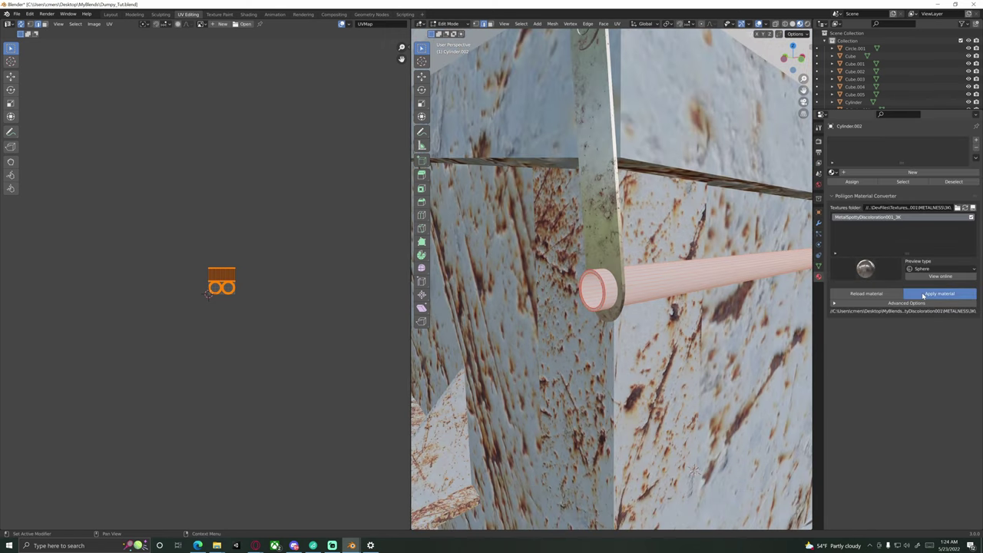
middle_click_drag(600, 254, 618, 243)
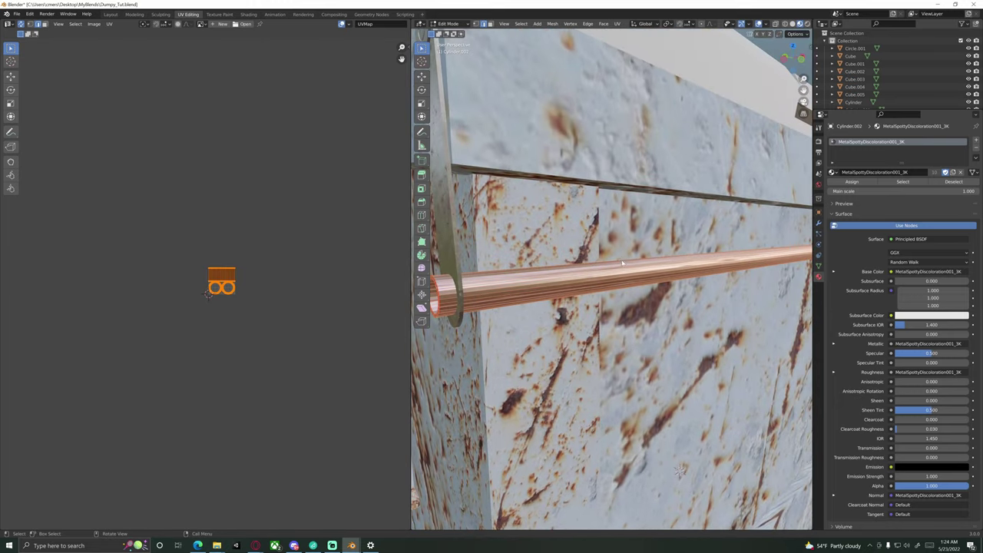
key("u")
left_click(610, 259)
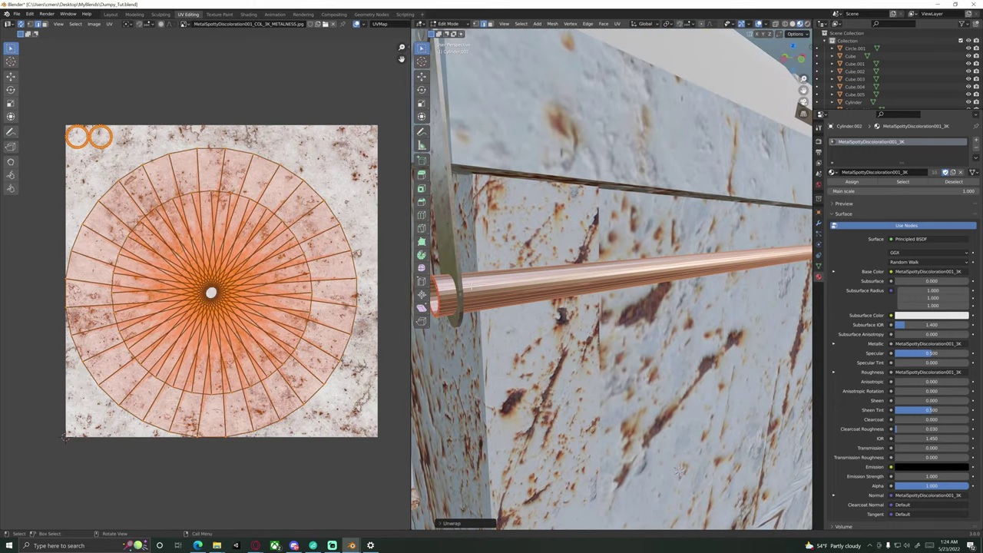
Step: Mark one lengthwise edge on the rod's outer wall as a seam
middle_click_drag(680, 470, 559, 284)
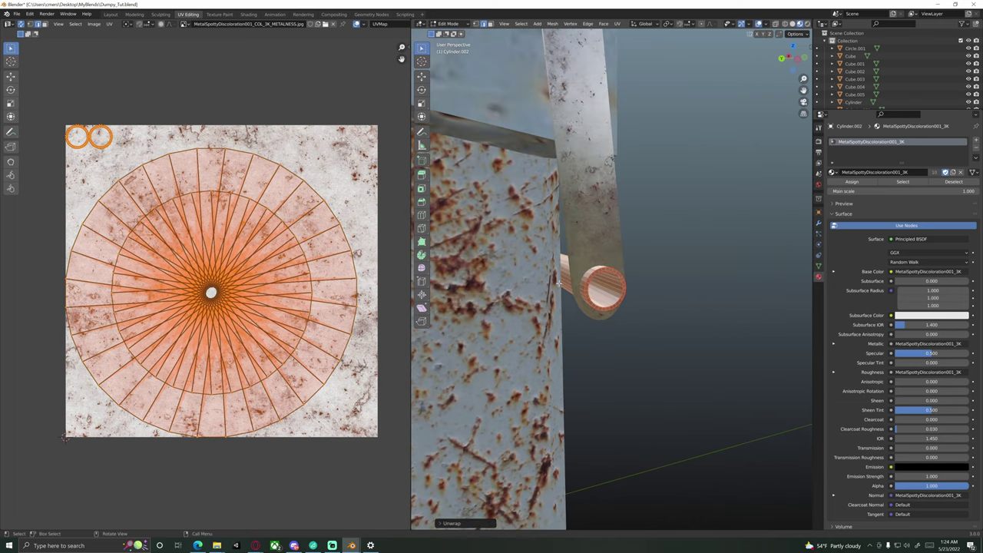
left_click(620, 347)
scroll(618, 342, "up", 3)
middle_click_drag(584, 326, 610, 268)
scroll(599, 307, "up", 2)
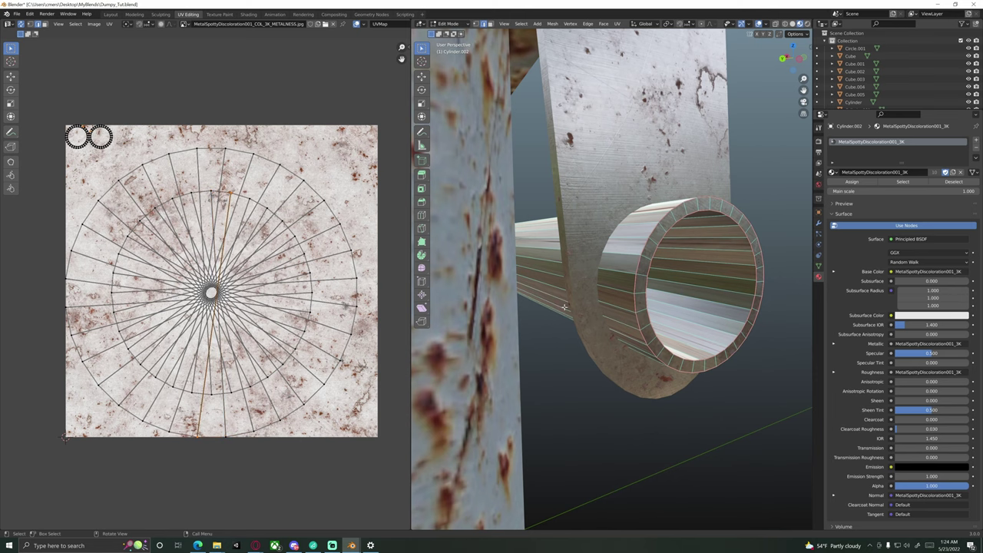
middle_click_drag(565, 307, 566, 299)
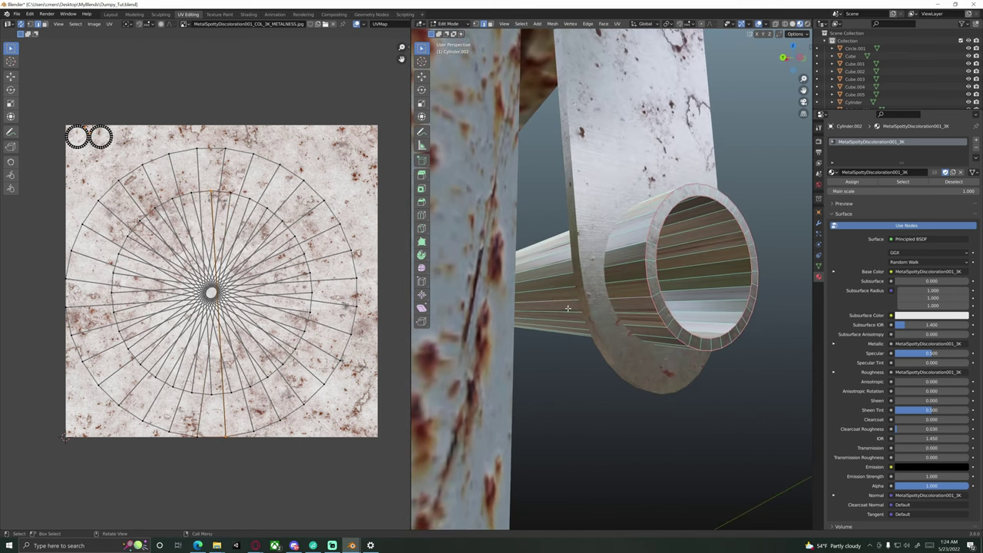
key("ctrl+e")
left_click(609, 317)
Step: Unwrap the entire rod again using the added lengthwise seam, then clear the selection
key("a")
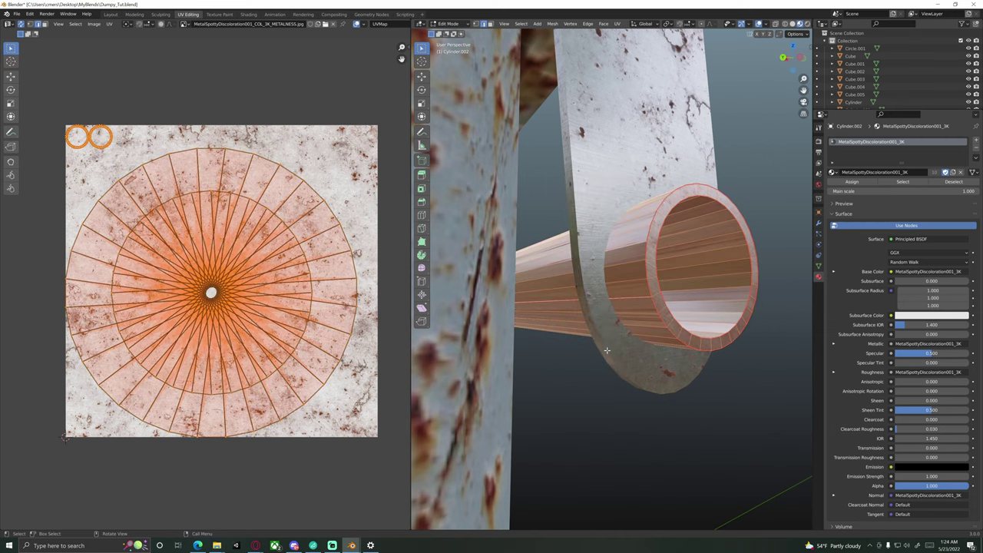
key("u")
left_click(587, 349)
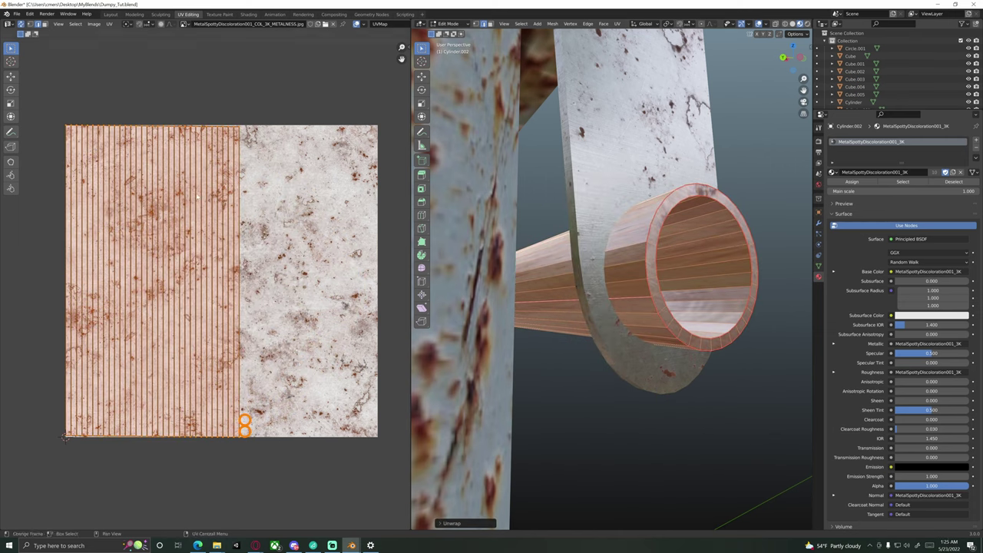
middle_click_drag(567, 318, 453, 486)
key("alt+a")
Step: Exit Edit Mode on the lid rod and shade it smooth
middle_click_drag(500, 328, 430, 330)
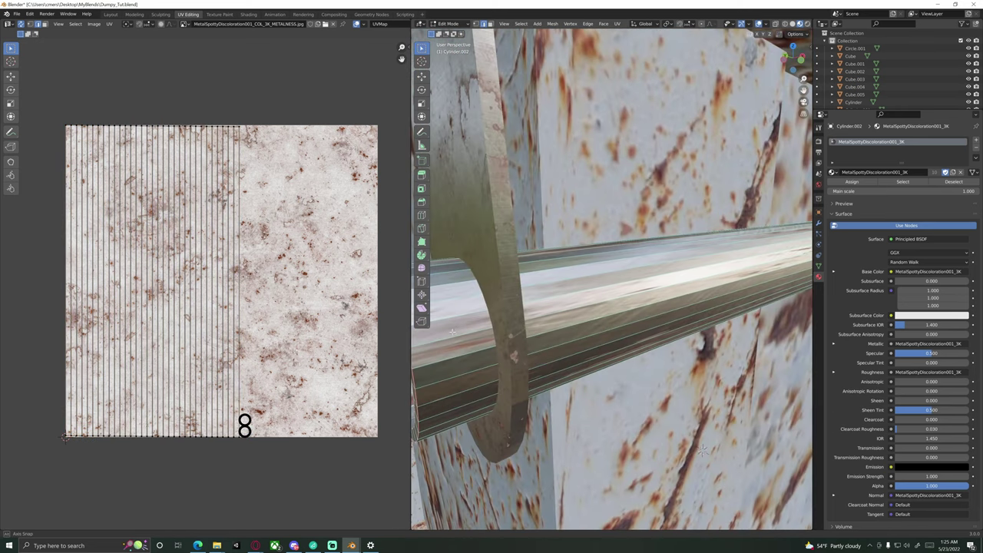
scroll(563, 321, "down", 5)
middle_click_drag(563, 320, 617, 316)
middle_click_drag(704, 419, 693, 418)
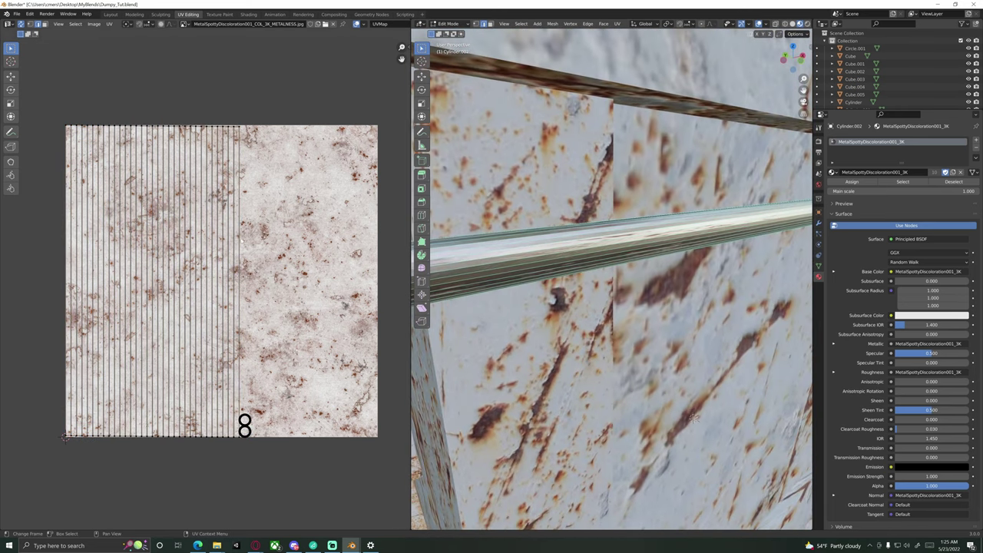
key("Tab")
middle_click_drag(684, 271, 623, 265)
right_click(623, 265)
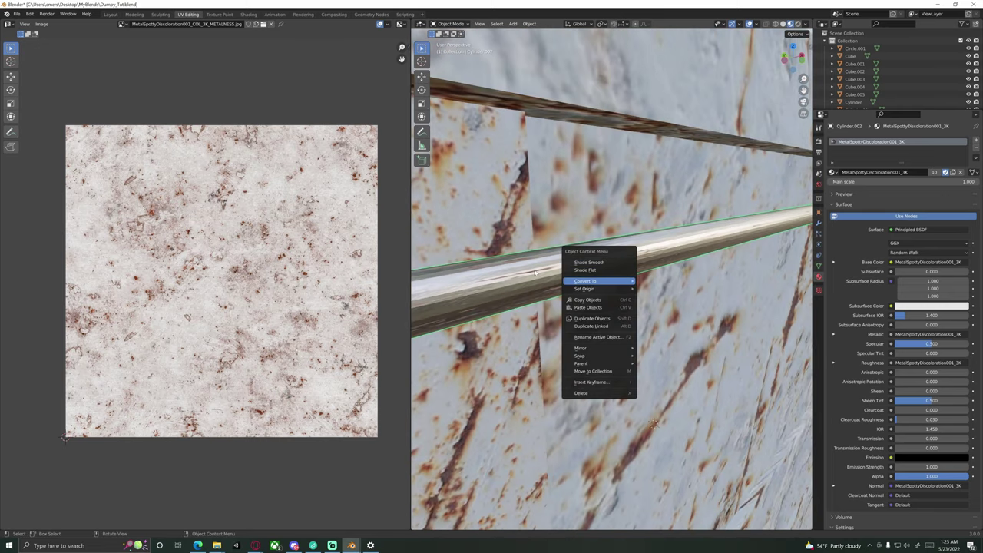
left_click(581, 280)
right_click(583, 279)
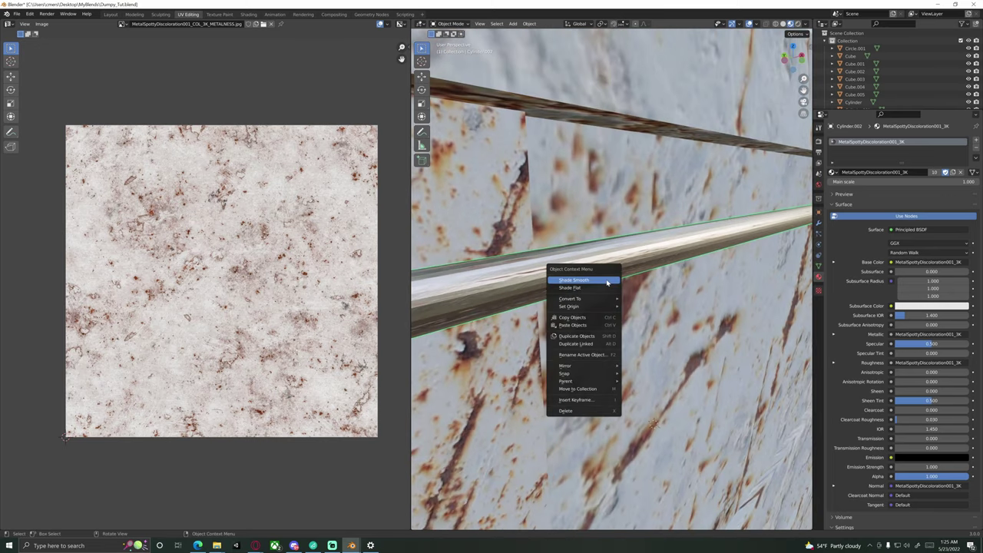
left_click(597, 282)
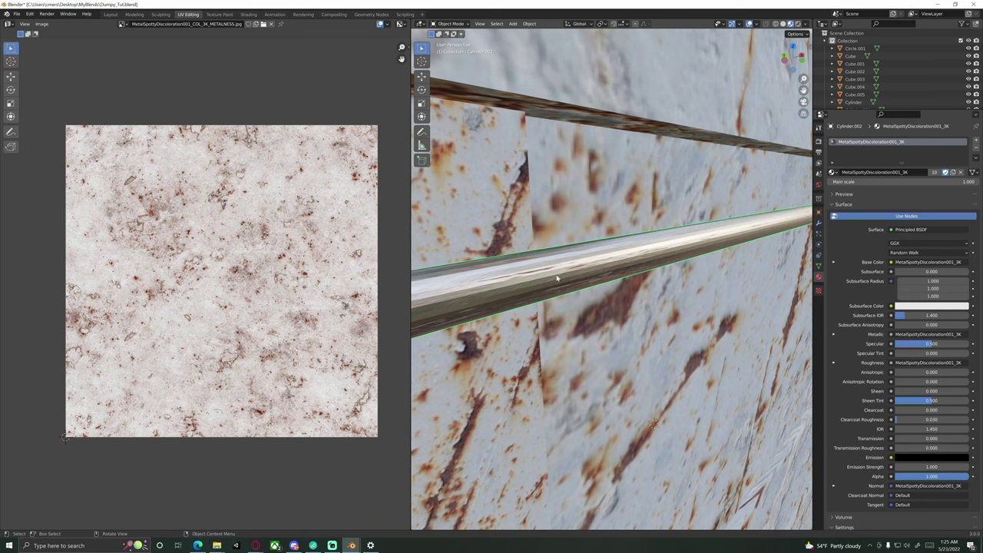
right_click(623, 299)
middle_click_drag(623, 300, 569, 279)
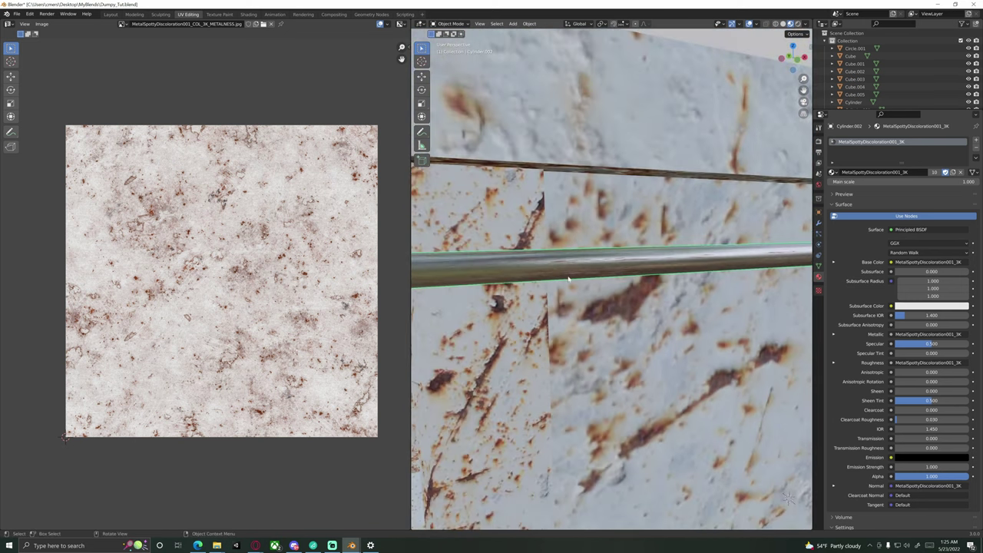
Step: Enter Edit Mode on the rod and try to isolate its long wall by selecting linked geometry
key("Tab")
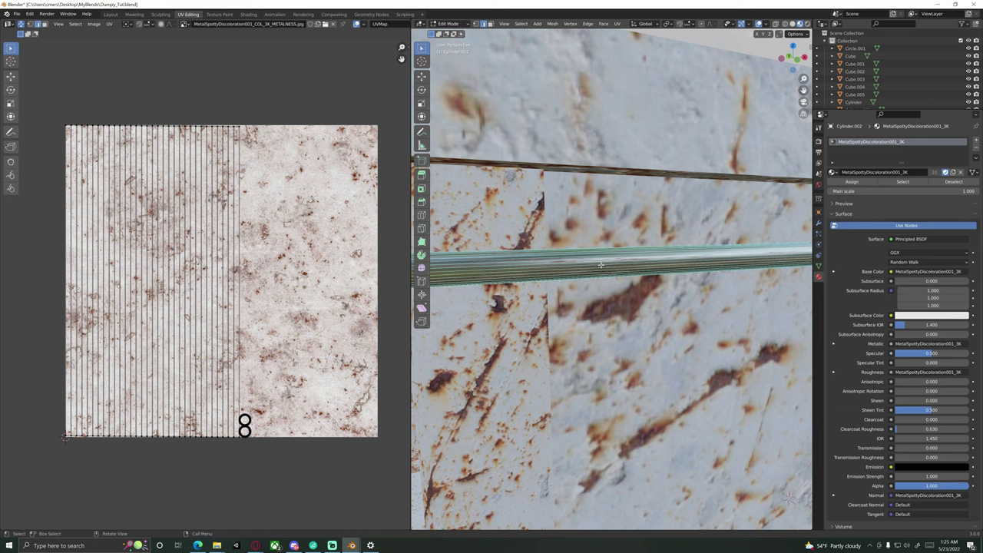
key("l")
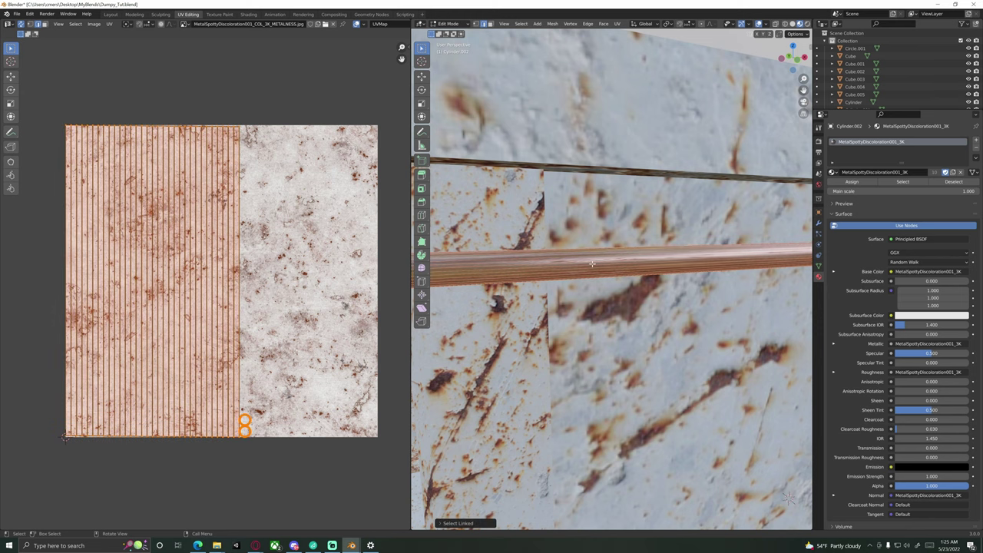
scroll(592, 264, "down", 6)
middle_click_drag(592, 264, 592, 299)
scroll(603, 272, "up", 4)
left_click(730, 345)
middle_click_drag(492, 319, 576, 341, "shift")
scroll(575, 341, "up", 2)
scroll(575, 341, "down", 2)
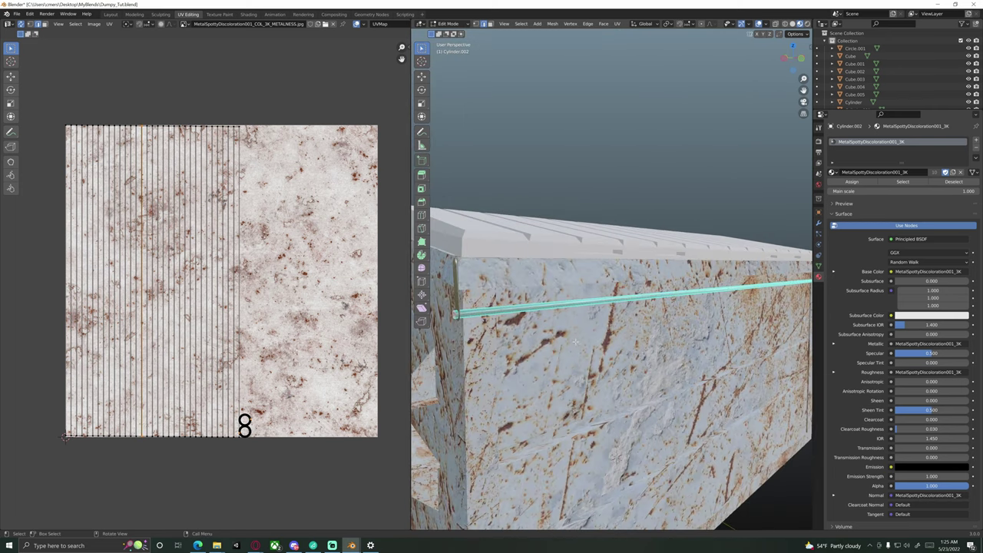
Step: In face selection mode, select all linked faces of the rod's long wall, excluding the end rim rings
key("3")
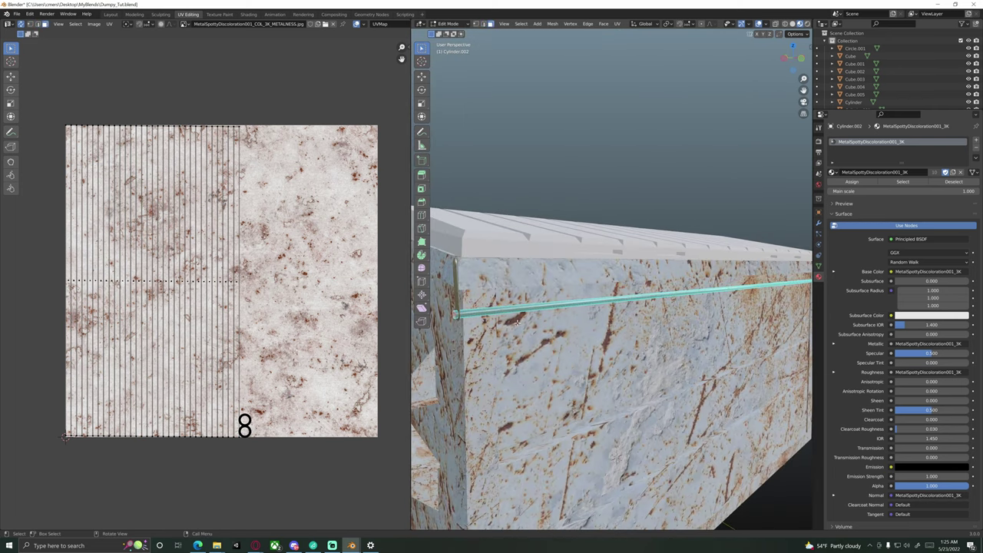
middle_click_drag(516, 301, 605, 281)
scroll(550, 275, "up", 3)
left_click(548, 273)
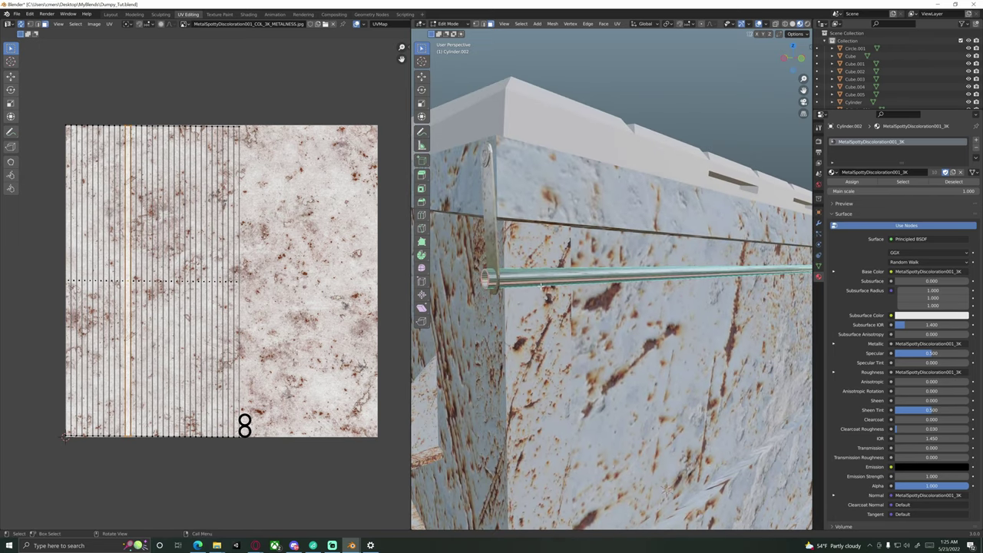
scroll(538, 282, "up", 3)
key("ctrl+l")
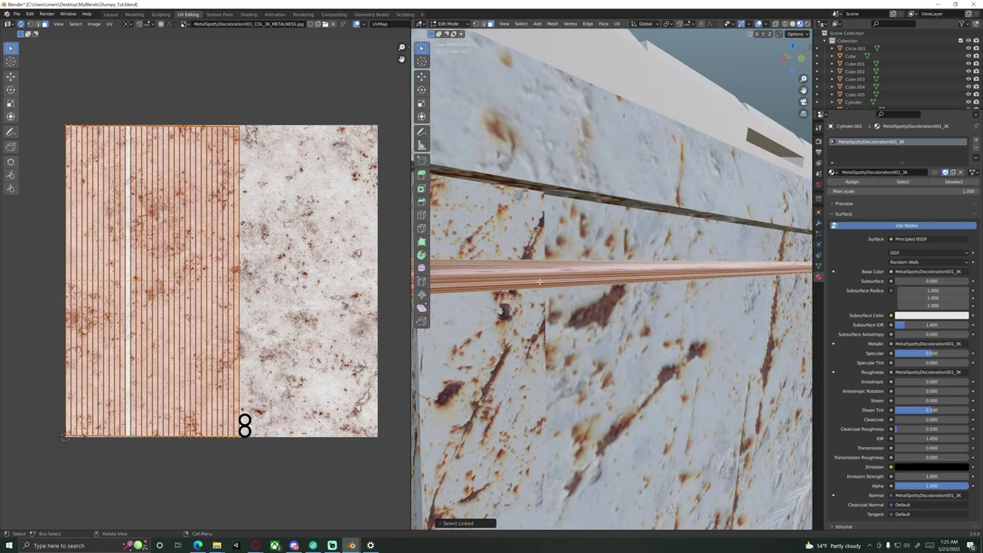
middle_click_drag(539, 282, 582, 298)
key("alt+a")
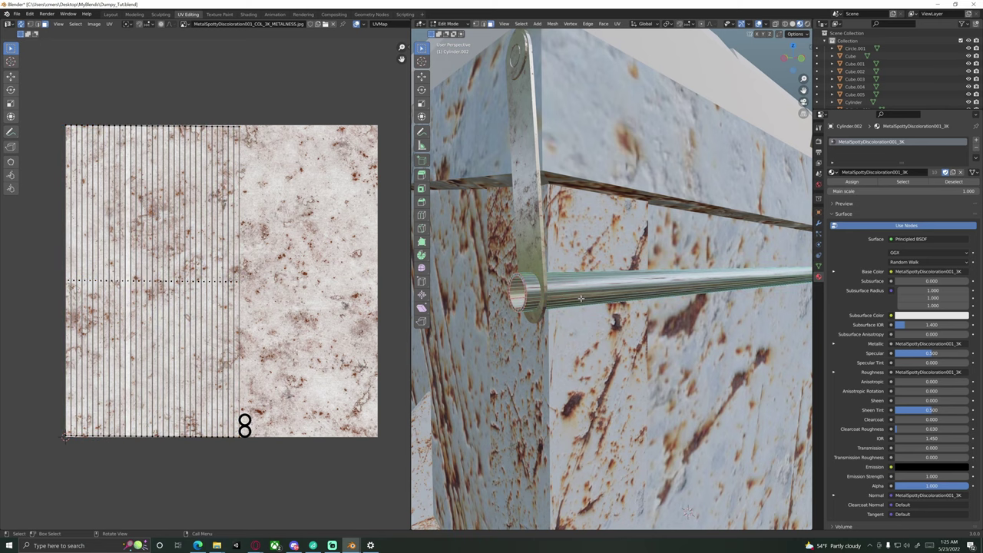
left_click(593, 295, "alt")
scroll(589, 307, "up", 3)
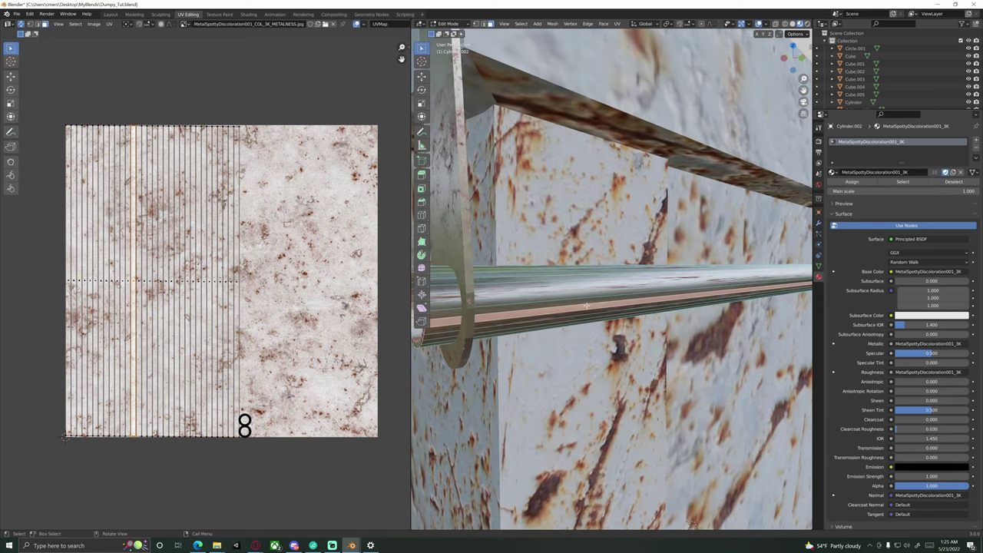
key("ctrl+l")
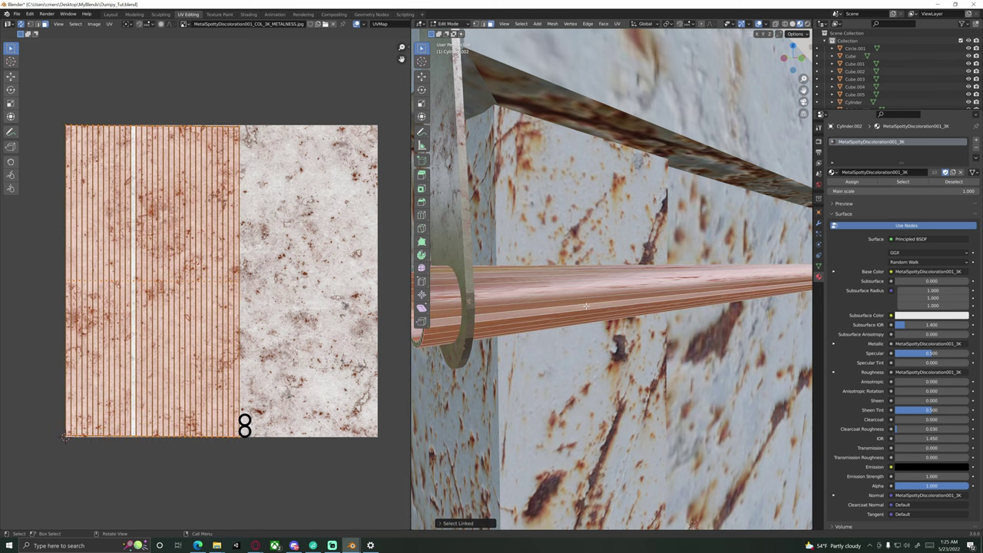
middle_click_drag(549, 286, 565, 272)
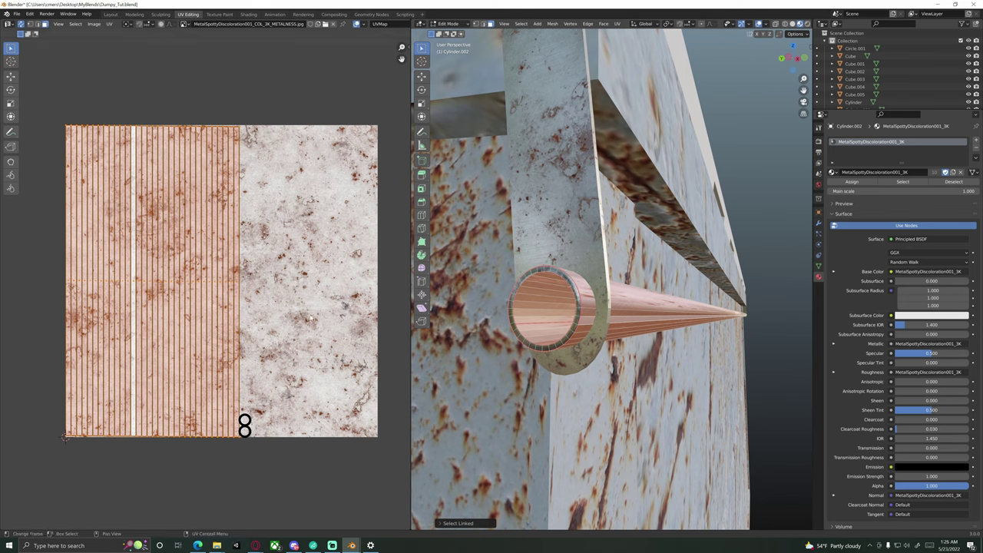
Step: Rotate the rod wall's UV island so its strips run horizontally, then move it over the upper part of the texture
scroll(310, 316, "down", 4)
middle_click_drag(245, 321, 241, 322)
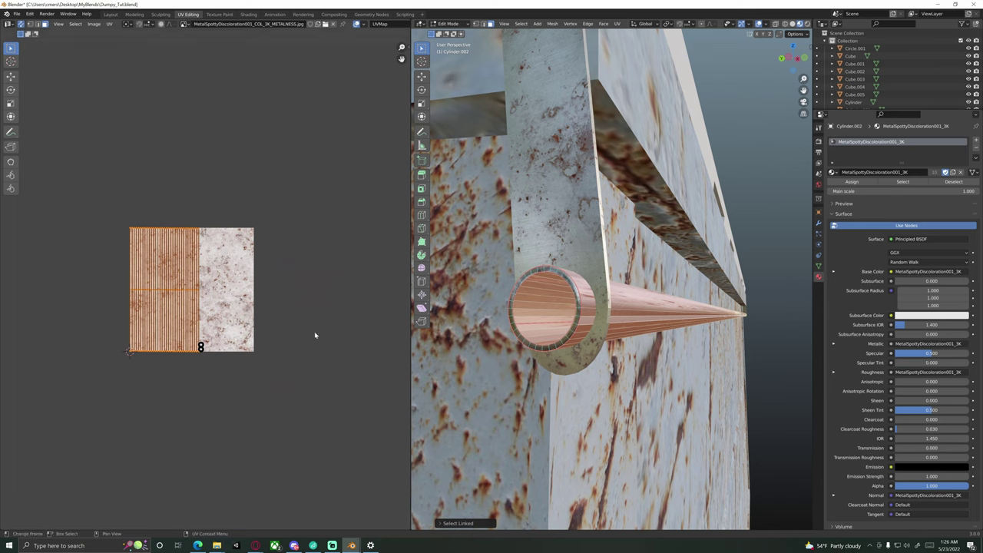
key("r")
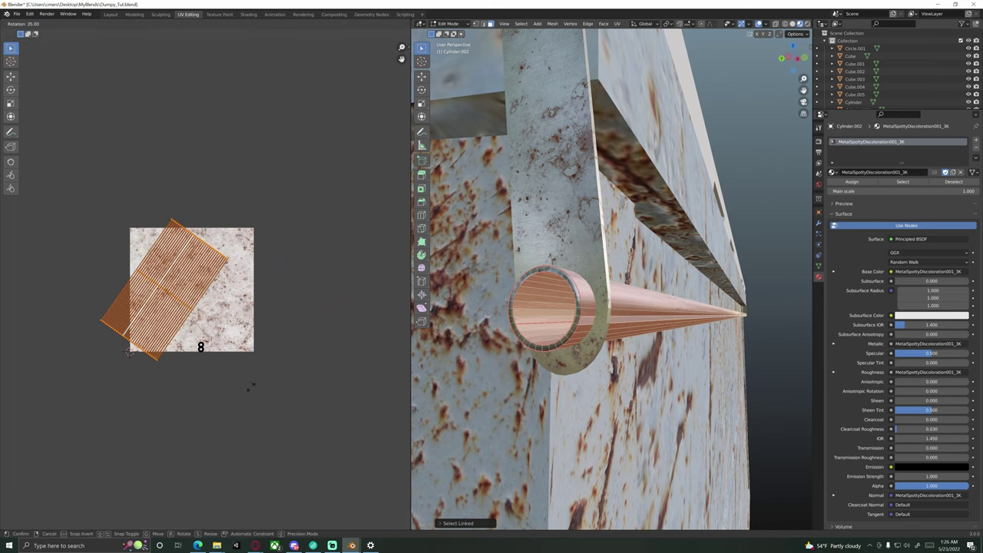
left_click(140, 404)
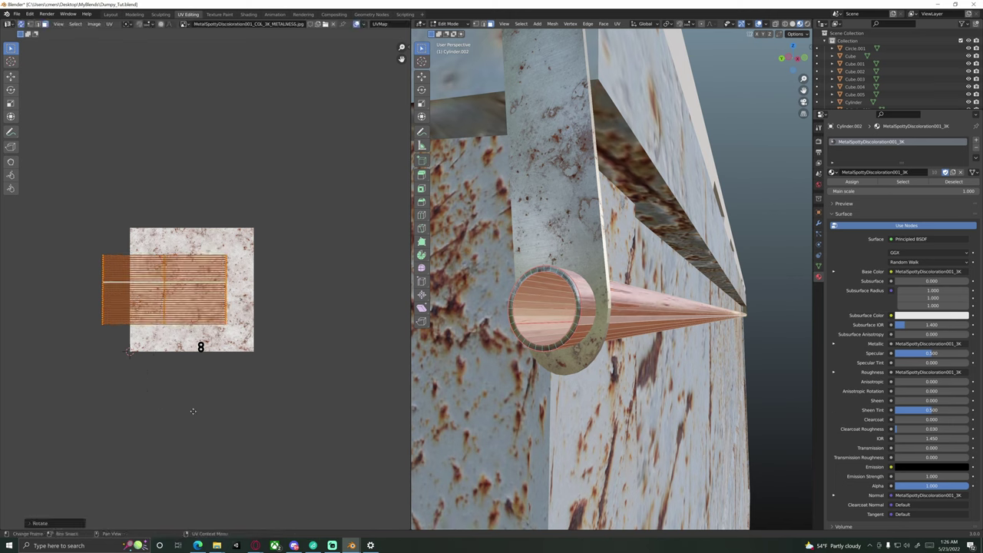
key("g")
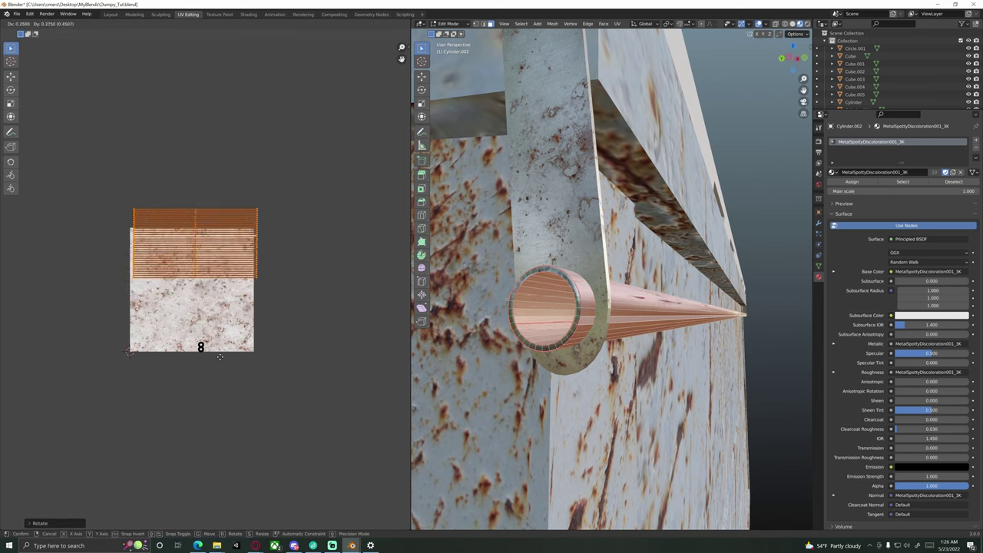
left_click(220, 358)
Step: Stretch the rod wall's UV island along X by a factor of 2.2
middle_click_drag(683, 328, 526, 337)
scroll(580, 362, "up", 3)
scroll(305, 310, "up", 4)
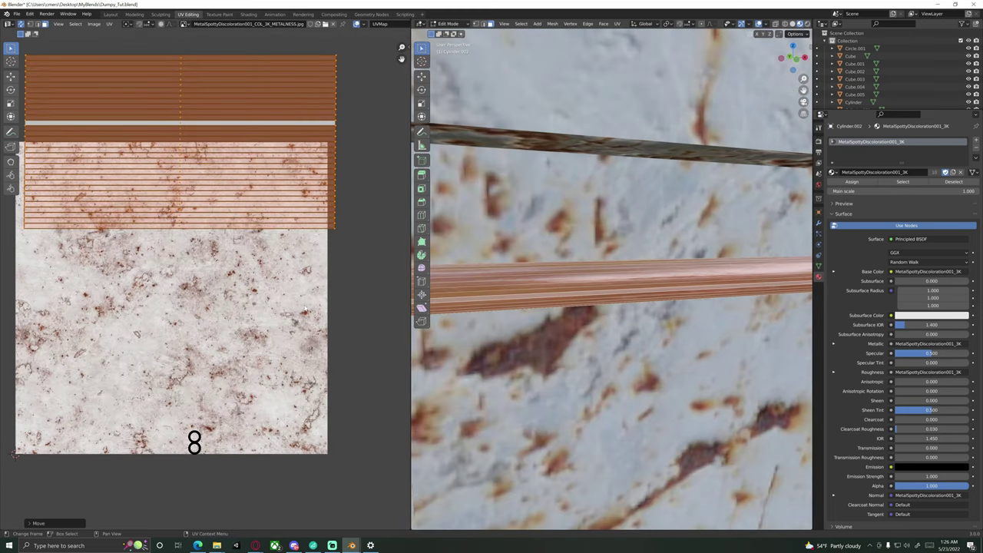
key("s")
key("x")
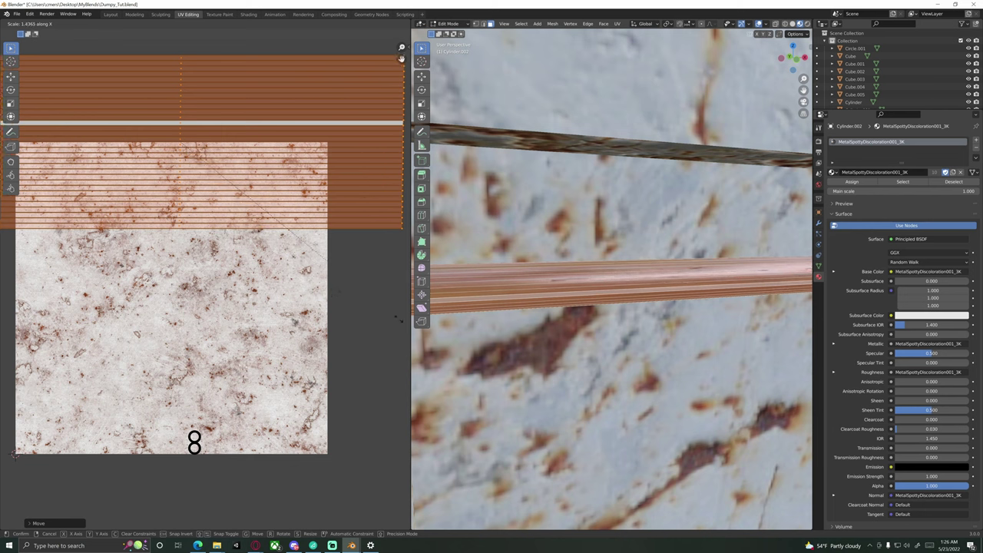
left_click(378, 318)
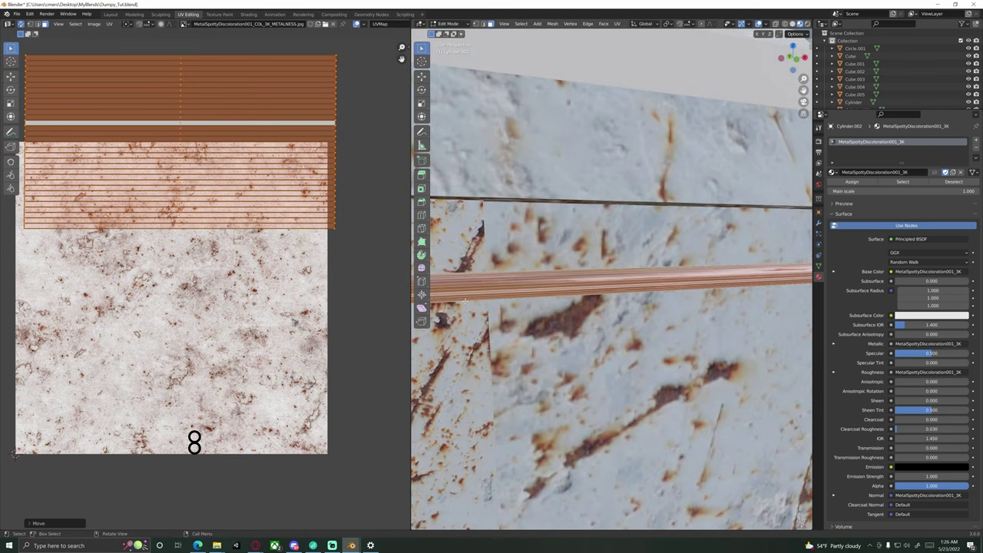
scroll(328, 268, "down", 4)
key("s")
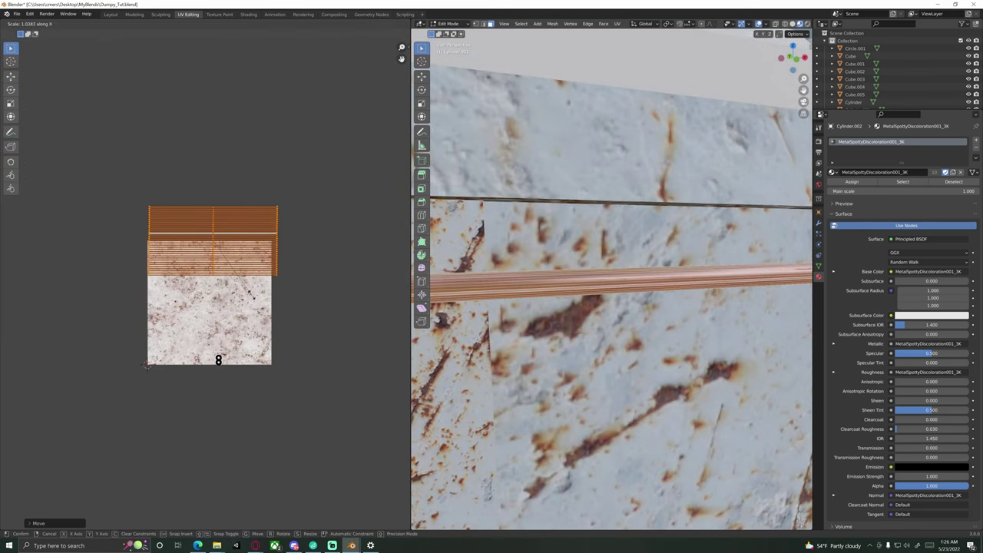
key("x")
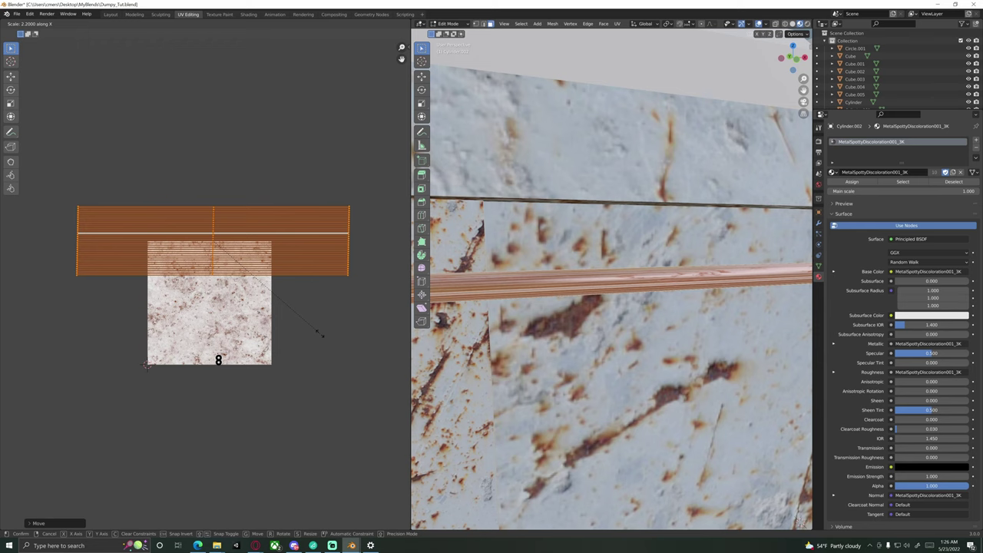
left_click(318, 334)
Step: Scale the rod's UV island slightly taller along Y, and check the rod in Object Mode before returning to Edit Mode
key("s")
key("y")
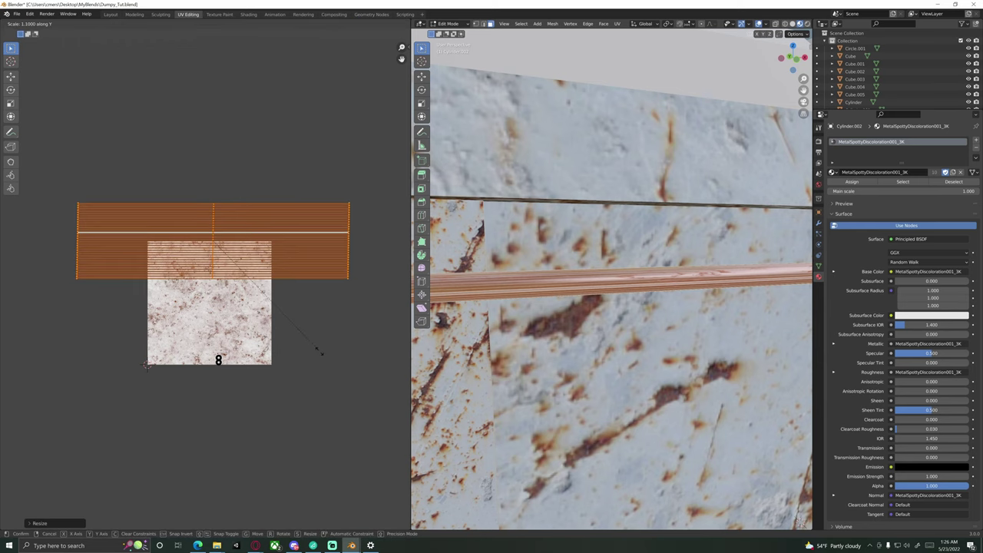
left_click(323, 376)
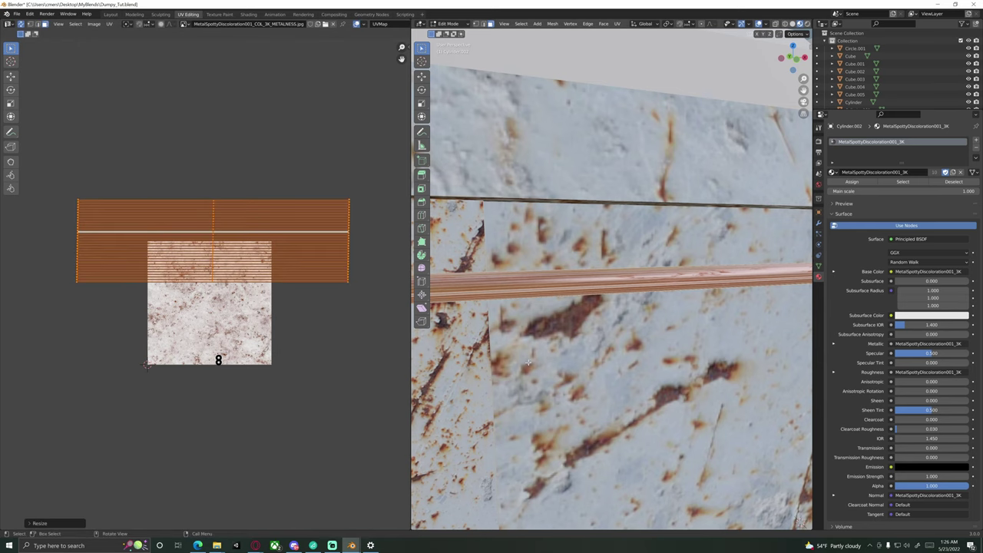
key("Tab")
middle_click_drag(604, 355, 656, 354)
left_click(635, 365)
mouse_move(593, 306)
middle_mouse_down("shift")
mouse_move(644, 312)
mouse_move(578, 312)
middle_mouse_up("shift")
left_click(577, 311)
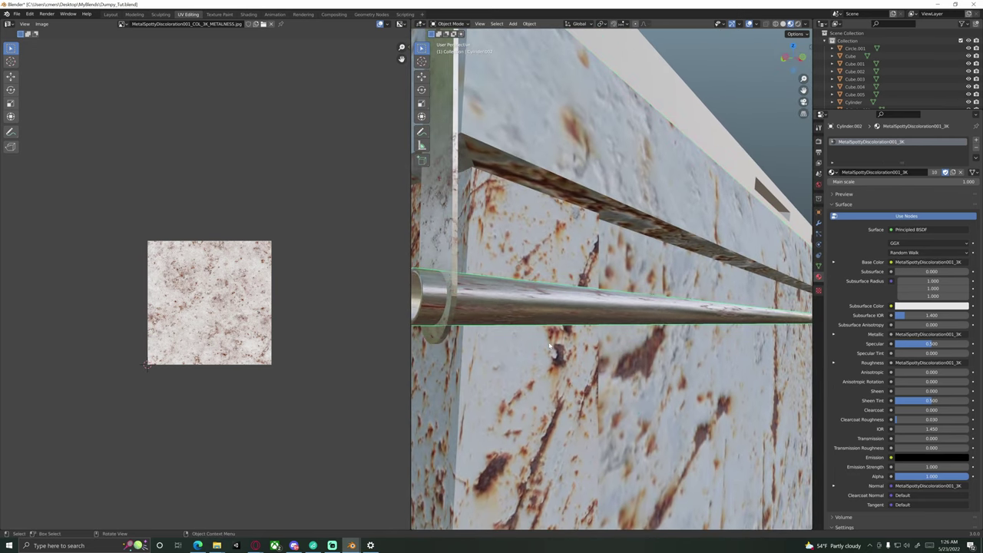
key("Tab")
key("s")
key("y")
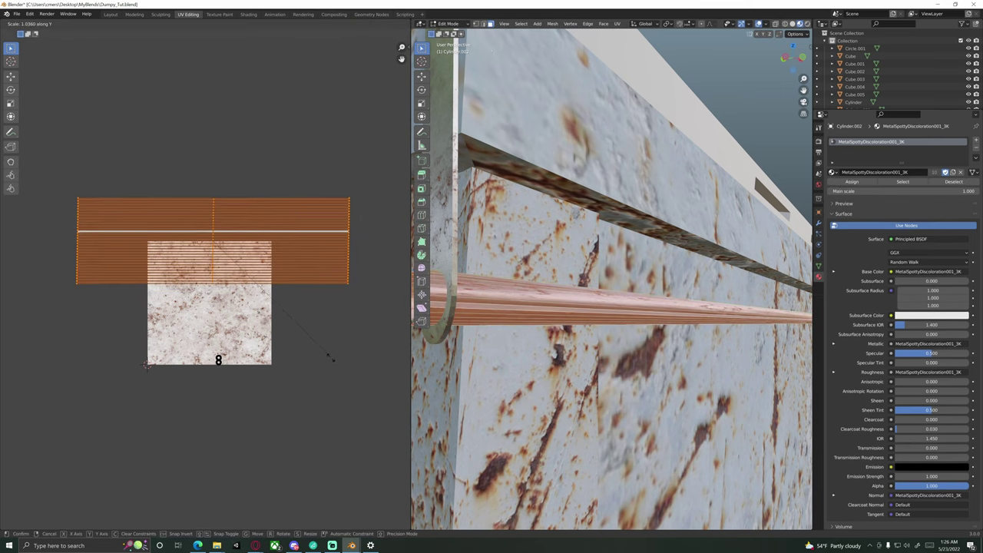
left_click(326, 355)
scroll(597, 321, "up", 4)
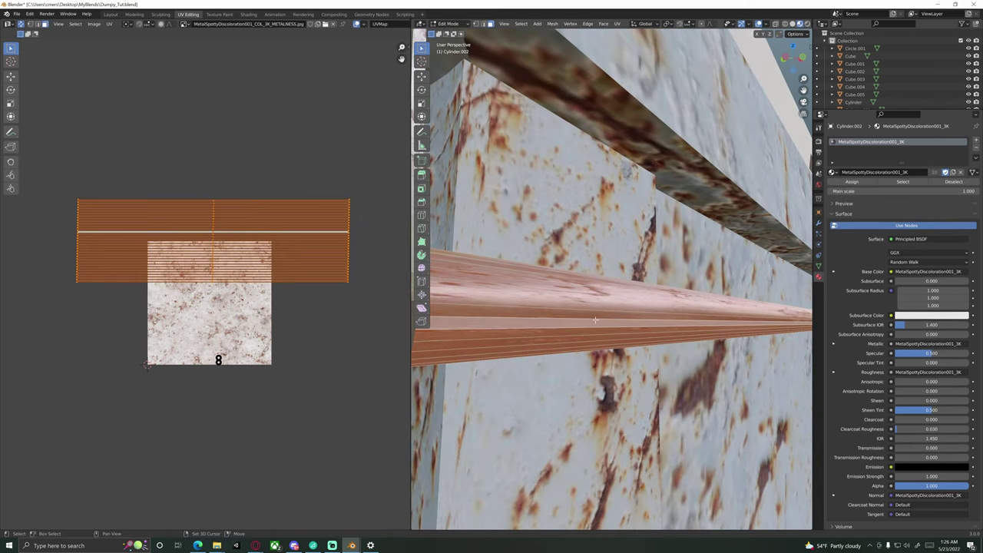
middle_click_drag(597, 320, 443, 363)
key("s")
key("y")
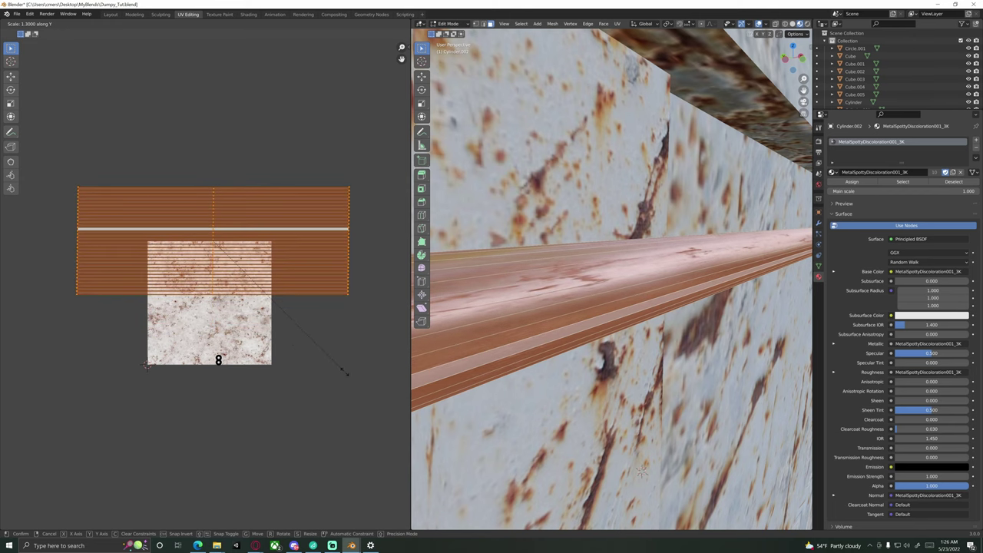
right_click(324, 396)
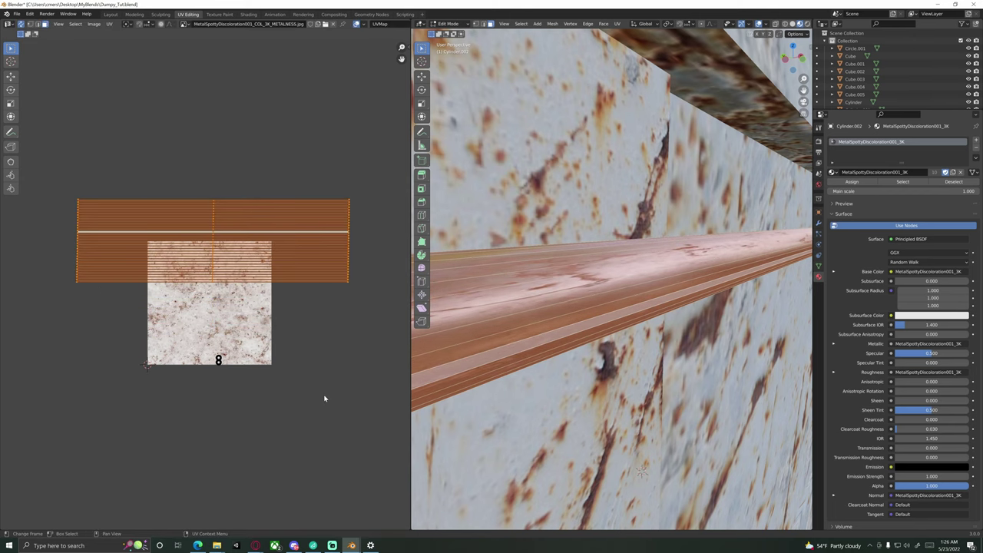
Step: Scale the rod's UV island by 1.2 along X and slightly along Y, then exit Edit Mode
key("s")
key("x")
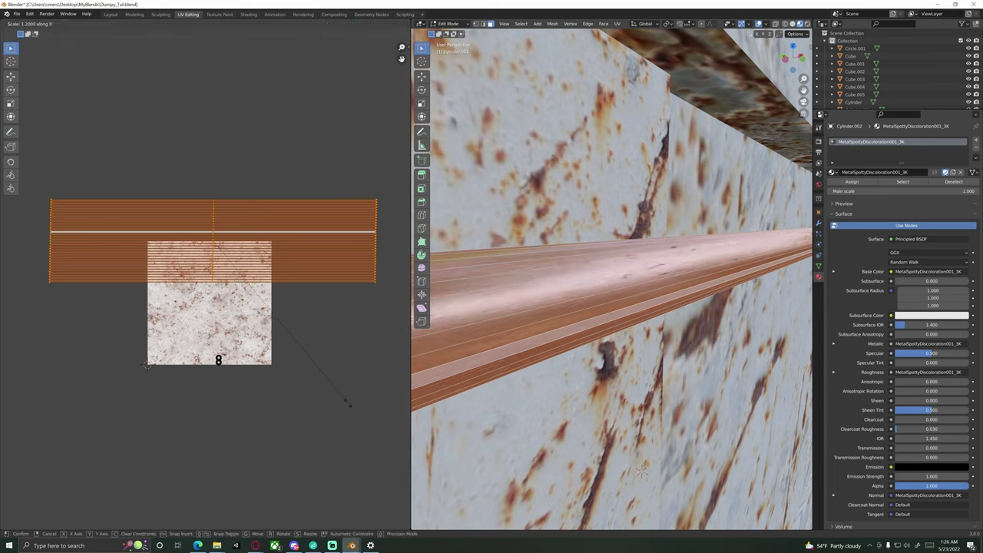
left_click(346, 401)
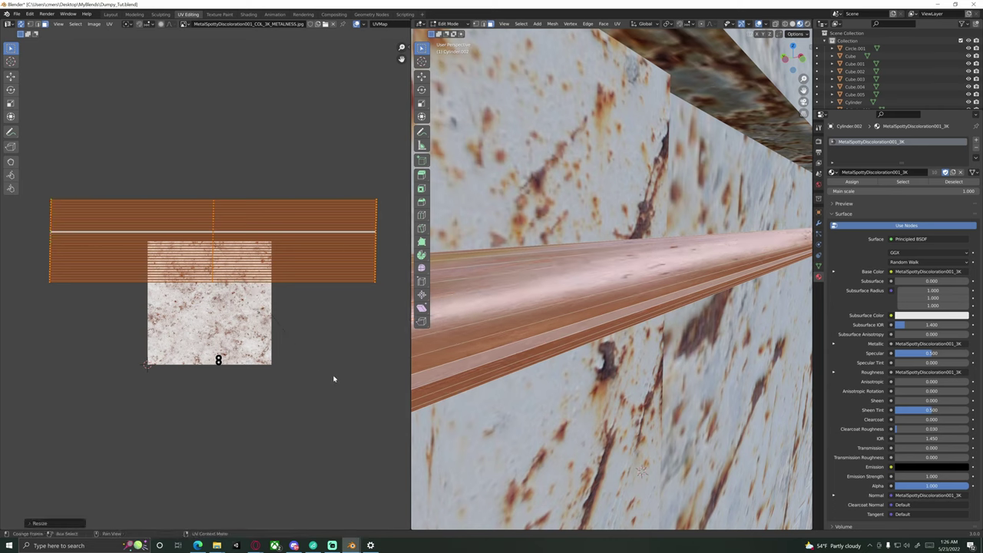
key("s")
key("y")
left_click(343, 397)
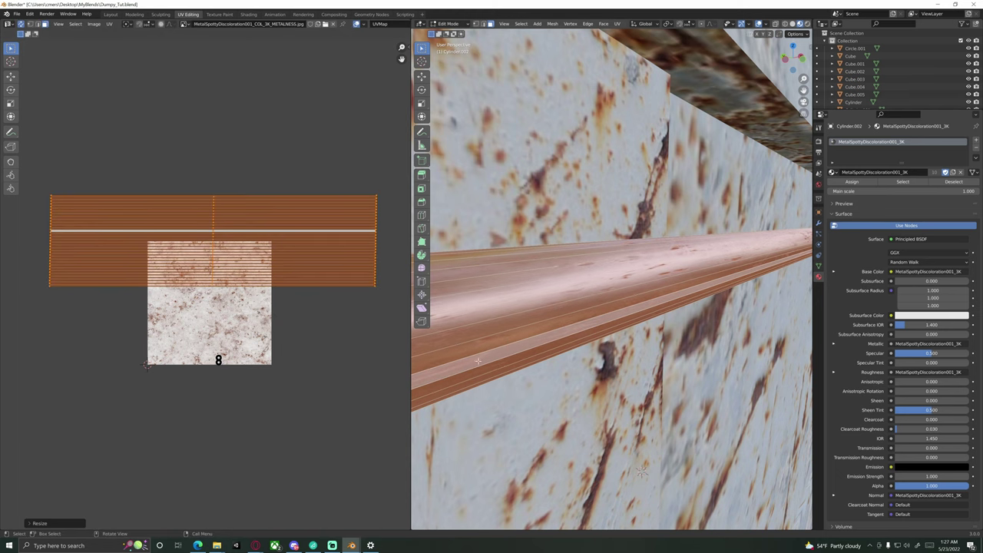
key("Tab")
Step: Examine the textured rod and the dumpster body from several sides, including the body's UV layout
left_click(634, 373)
middle_click_drag(634, 373, 475, 340)
scroll(612, 377, "down", 3)
scroll(612, 378, "down", 1)
scroll(492, 340, "down", 4)
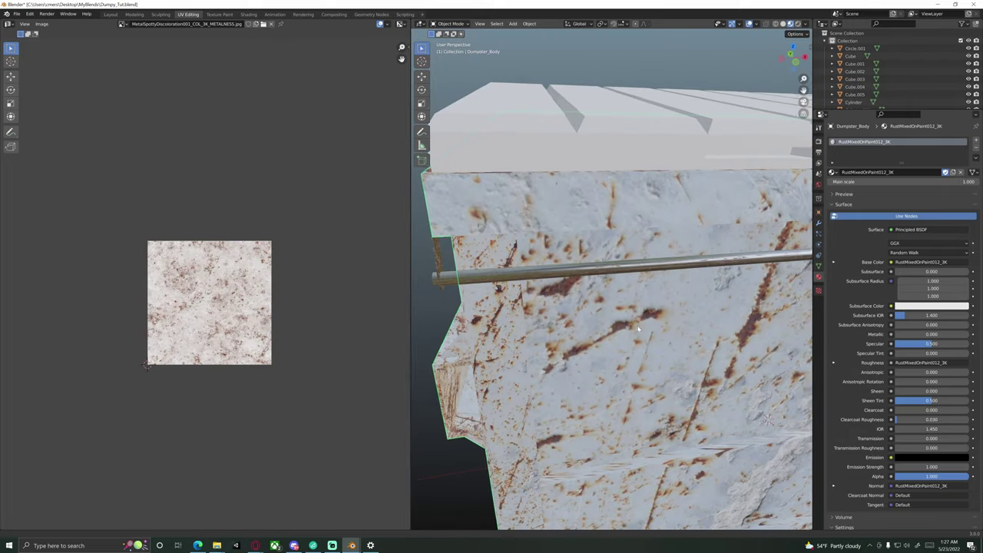
middle_click_drag(687, 325, 570, 329)
middle_click_drag(734, 341, 536, 304)
scroll(645, 319, "down", 2)
scroll(644, 319, "down", 3)
key("Tab")
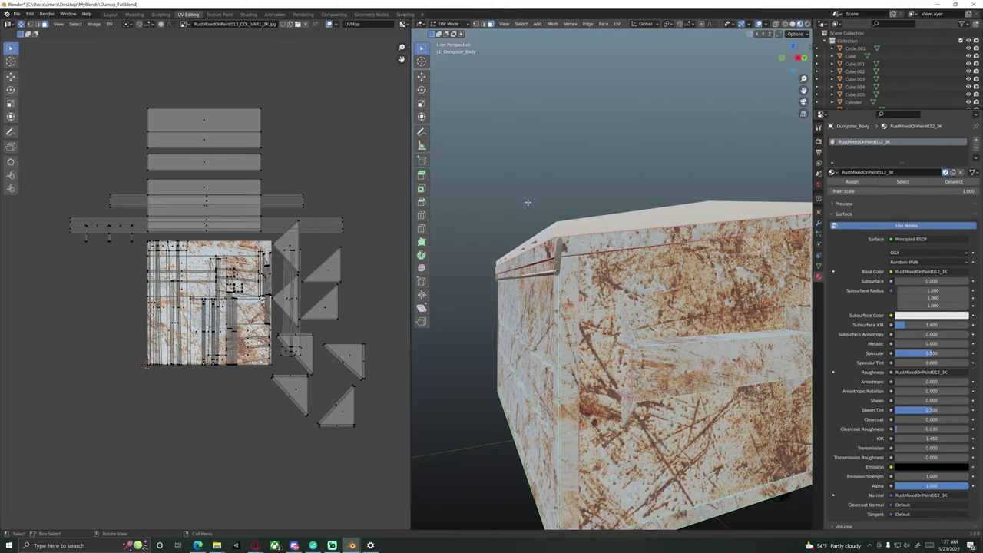
key("Tab")
middle_click_drag(528, 202, 487, 316)
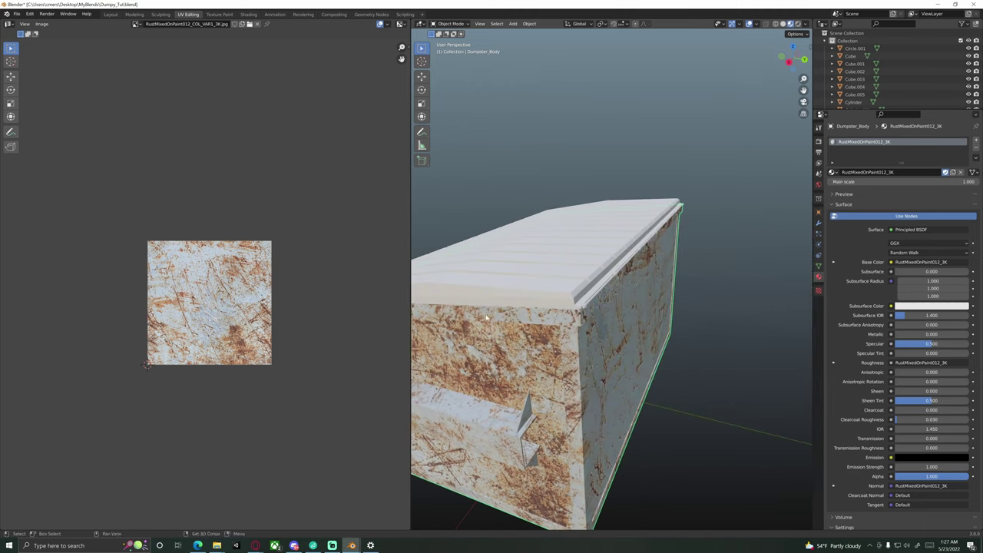
Step: Select both halves of the dumpster lid and join them into one object
left_click(590, 301)
middle_click_drag(591, 301, 582, 338)
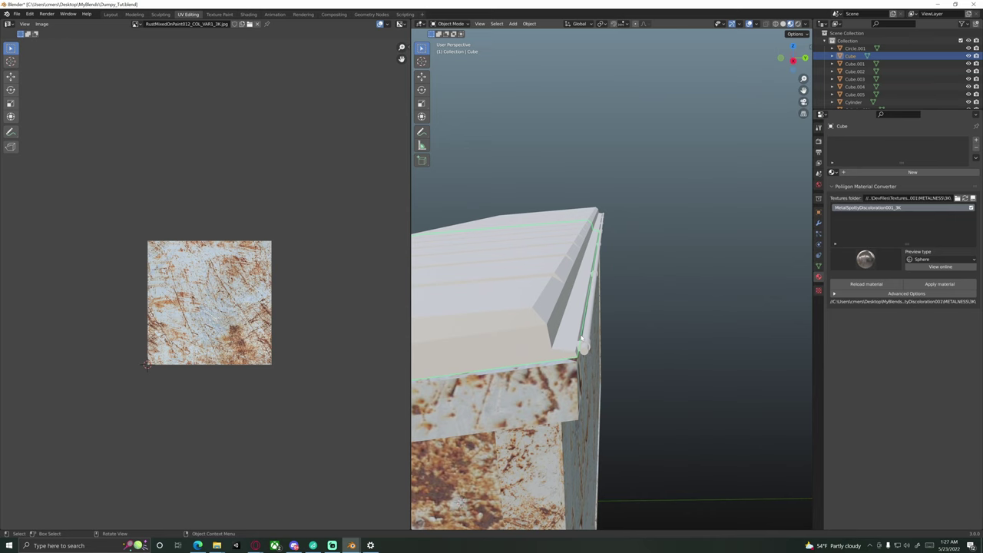
middle_click_drag(563, 275, 555, 277)
middle_click_drag(626, 270, 584, 288)
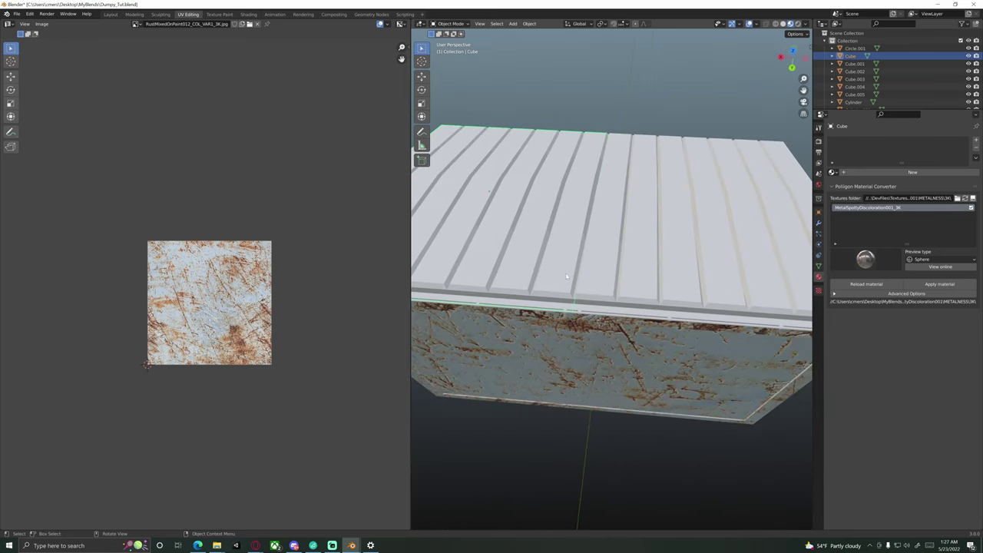
scroll(572, 294, "down", 3)
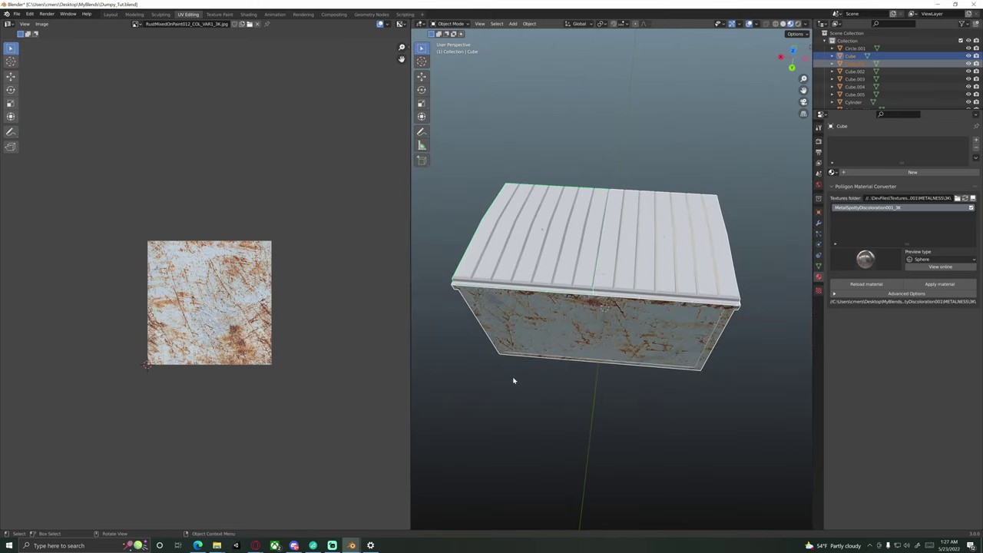
middle_click_drag(514, 380, 593, 278)
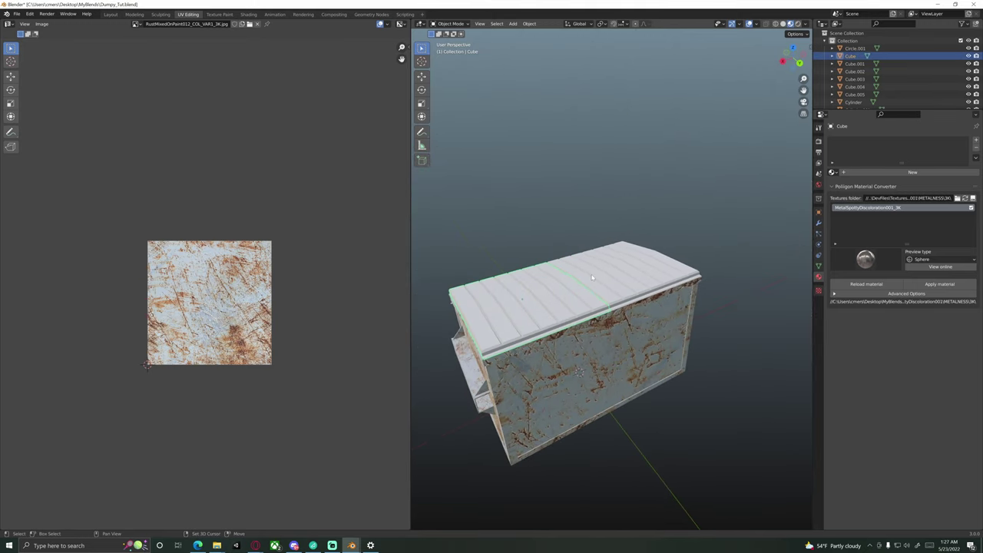
left_click(593, 277, "shift")
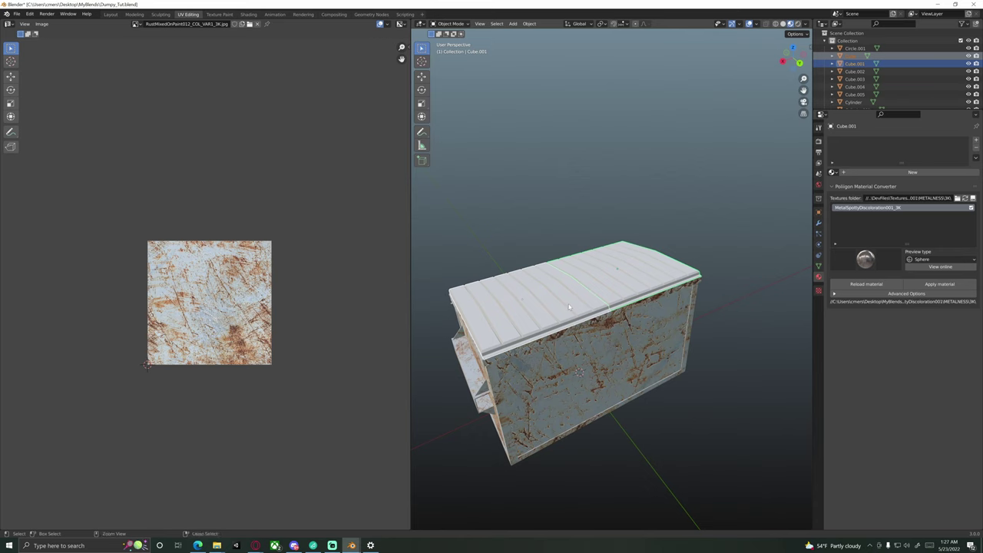
key("ctrl+j")
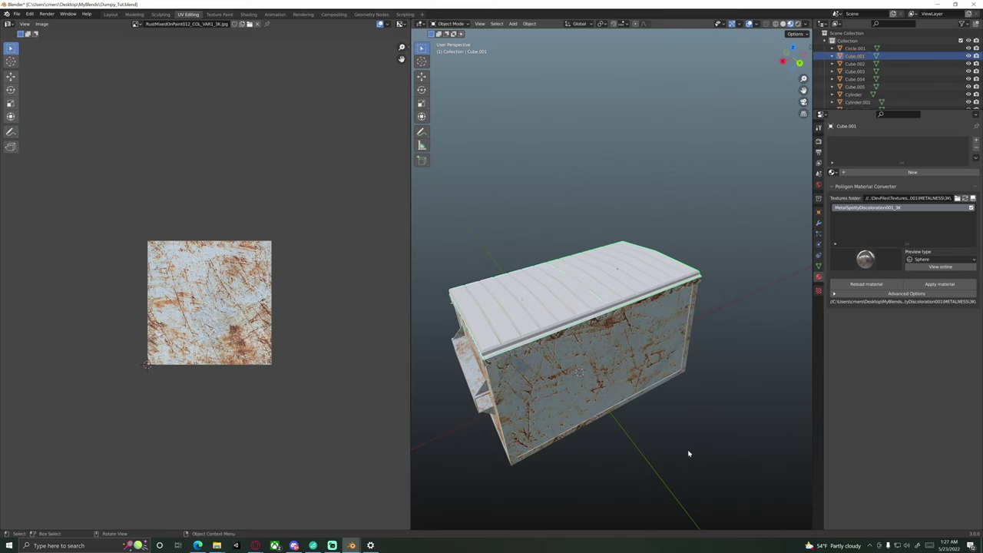
Step: Inspect the small hinge cylinders along the lid's long edge, selecting them to see which pieces belong together
left_click(689, 454)
scroll(582, 339, "up", 3)
middle_click_drag(606, 331, 657, 307)
left_click(584, 351)
left_click(574, 389)
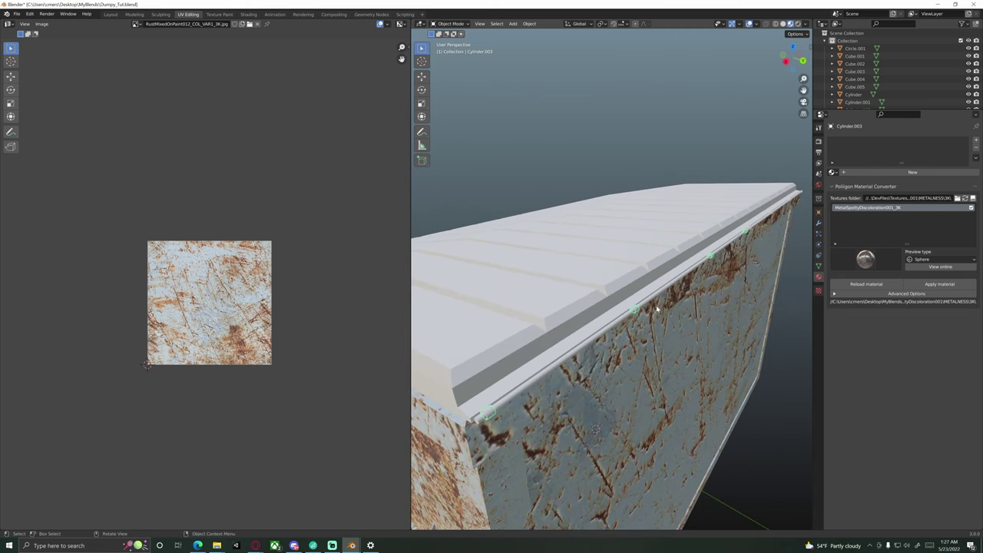
middle_click_drag(735, 284, 573, 338)
left_click(573, 334)
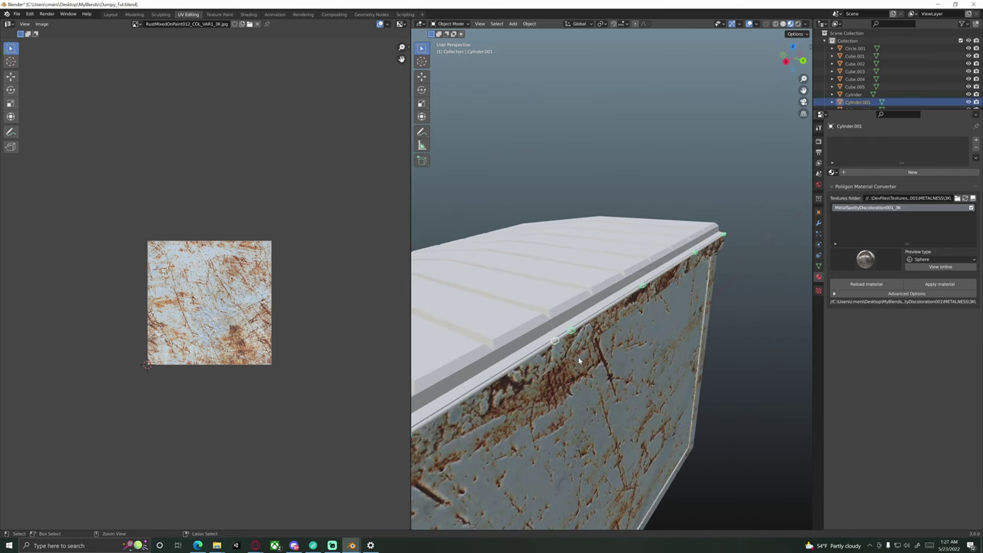
left_click(735, 375)
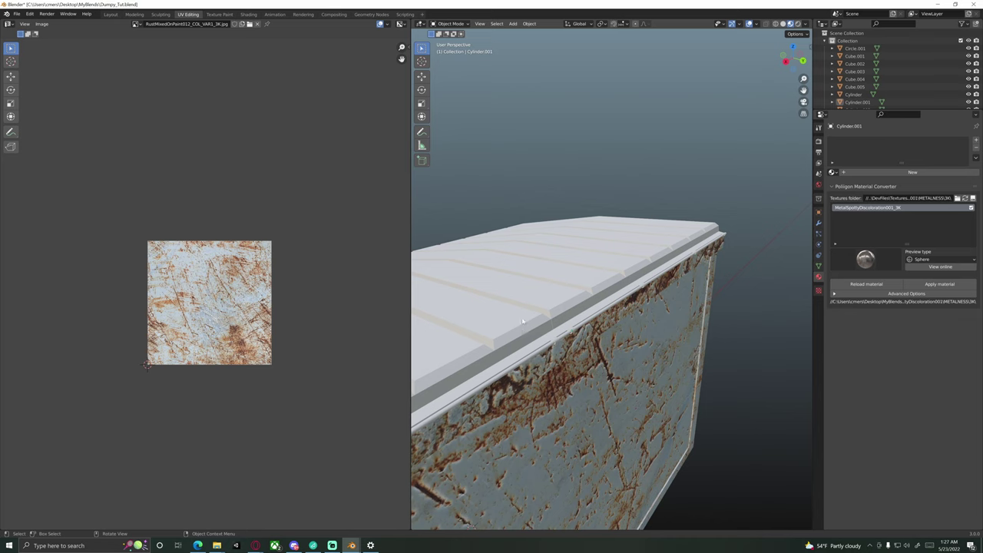
Step: Enter Edit Mode on the joined lid and select the upper outer edges of its thin lip beside the hinges
left_click(575, 327)
middle_click_drag(580, 336, 541, 342)
key("Tab")
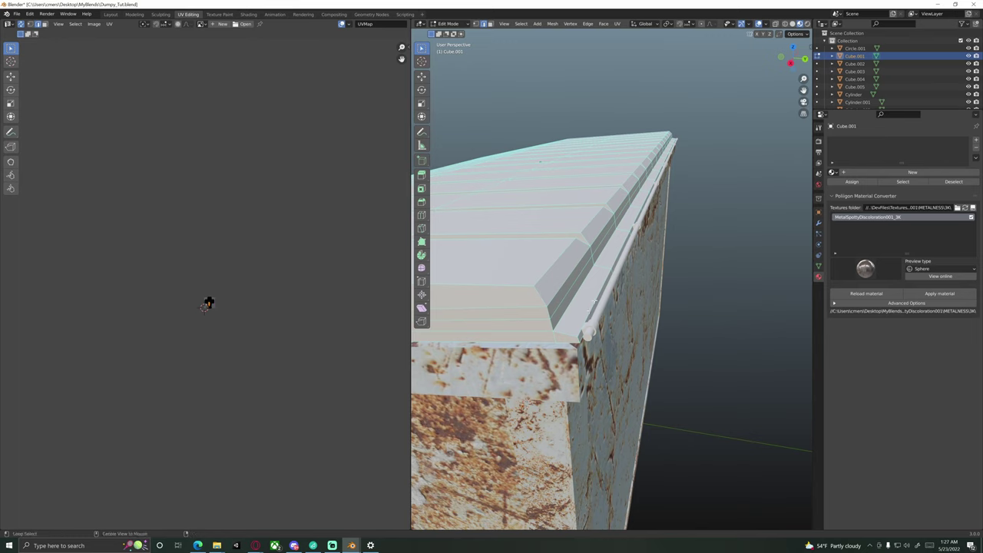
middle_click_drag(655, 229, 512, 359)
middle_click_drag(501, 435, 579, 326)
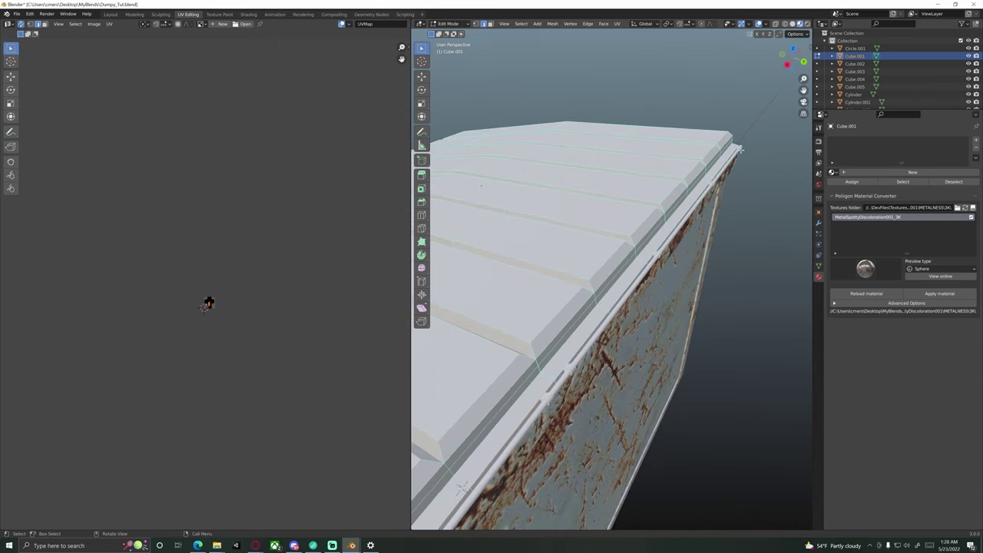
scroll(640, 308, "down", 5)
middle_click_drag(591, 351, 667, 285, "shift")
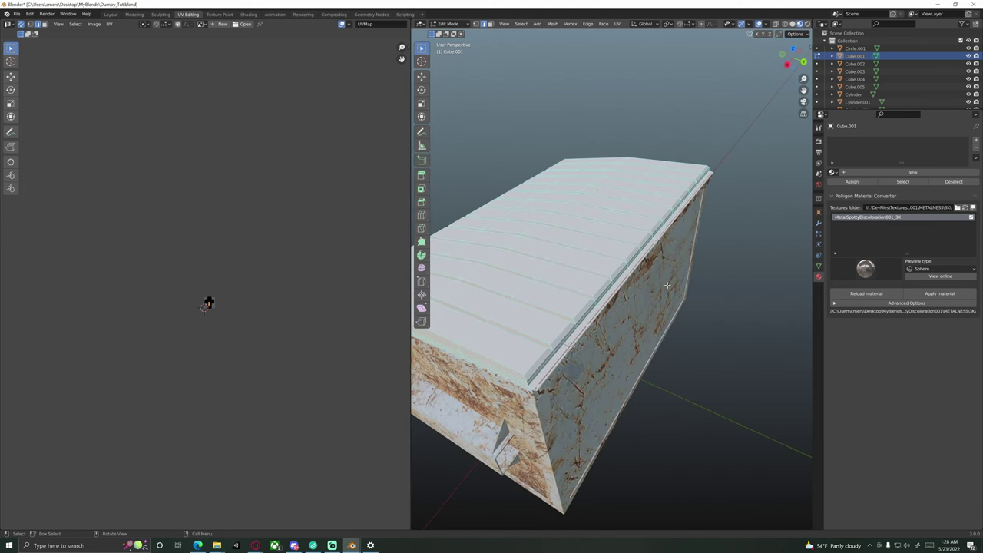
Step: In right orthographic view, raise the lip's upper outer edge about 0.003 m along local Z, then exit Edit Mode
key("KP_3")
scroll(692, 221, "up", 5)
middle_click_drag(691, 221, 650, 283, "shift")
scroll(559, 339, "up", 6)
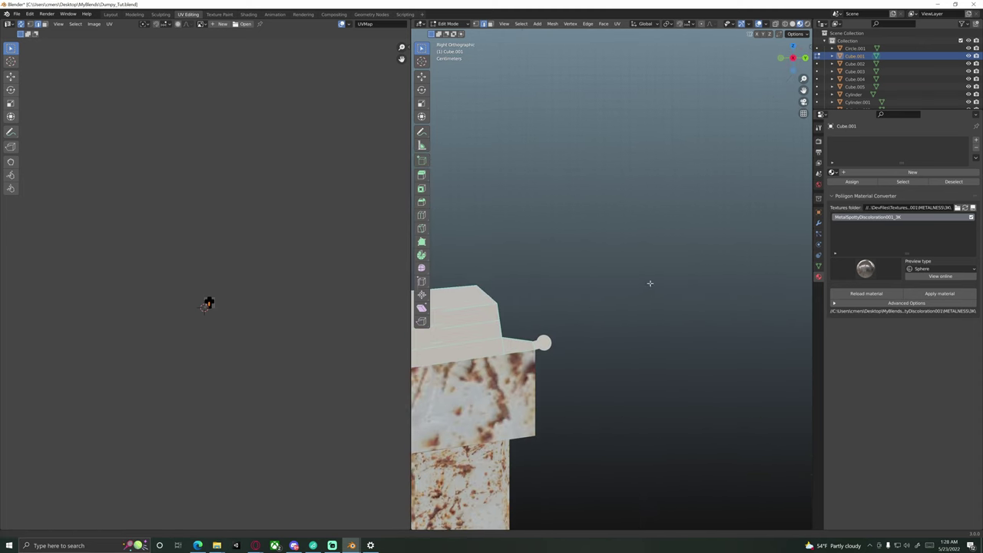
scroll(650, 283, "up", 5)
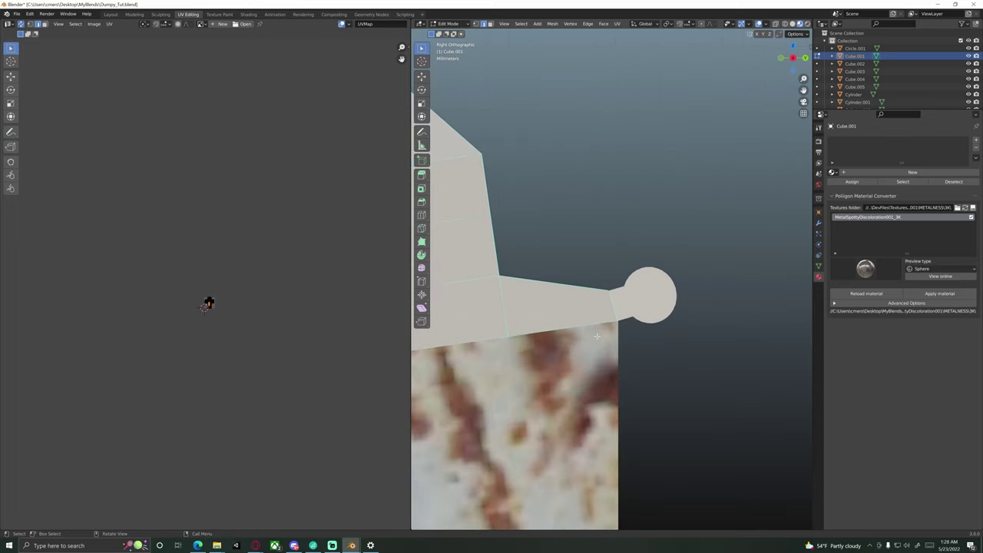
key("g")
key("z")
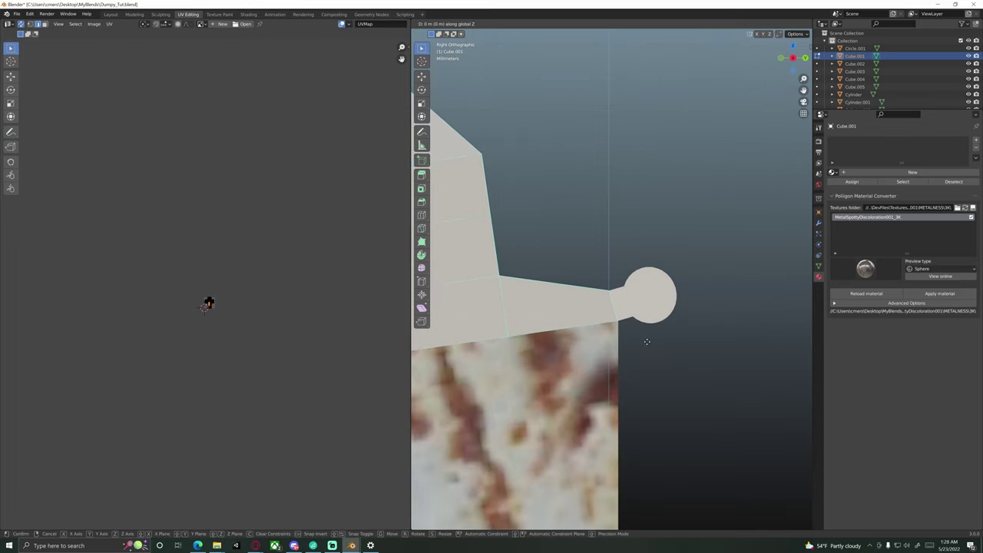
key("z")
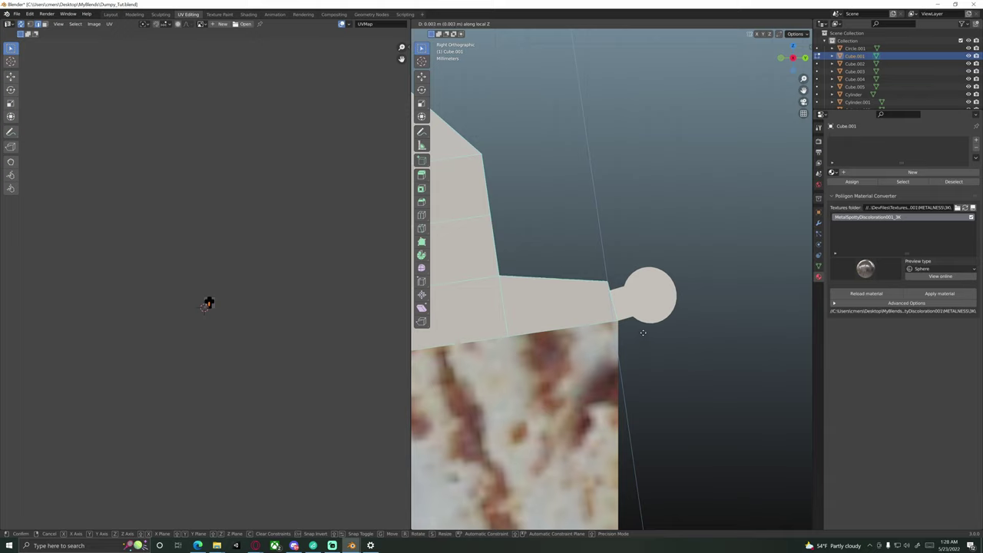
left_click(642, 332)
key("Tab")
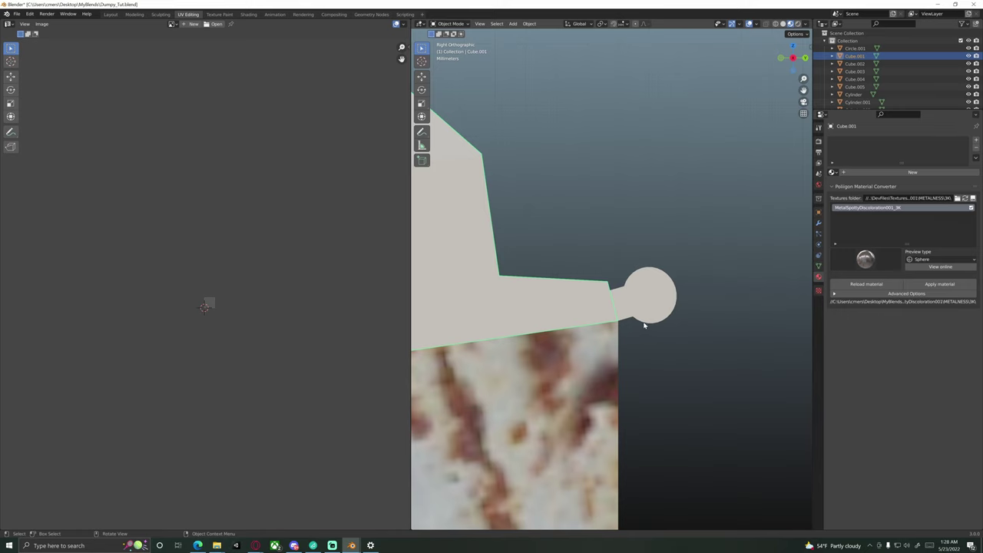
Step: Select the small hinge cylinders and the long rod running through them, and join them into one object
mouse_move(644, 326)
middle_mouse_down()
mouse_move(643, 314)
mouse_move(641, 326)
middle_mouse_up()
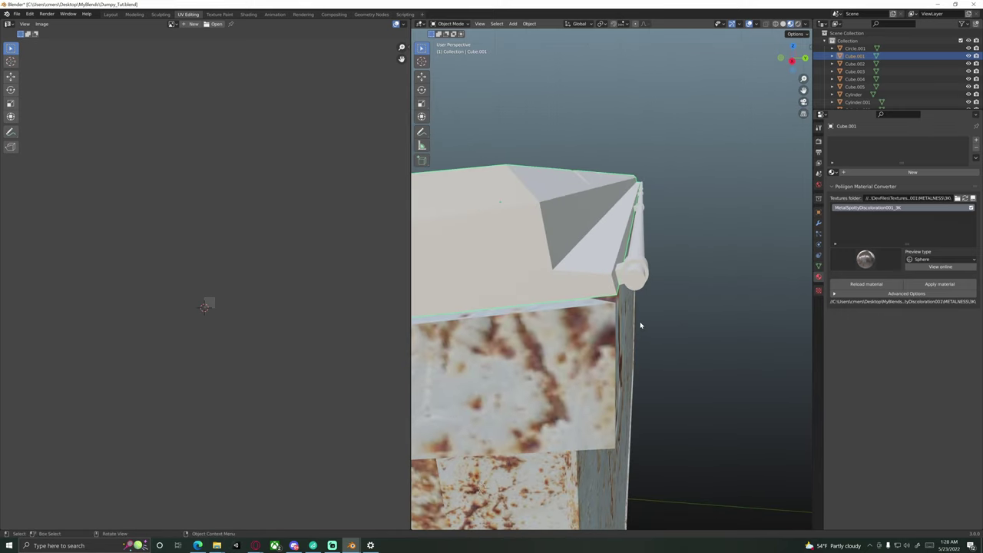
left_click(644, 272)
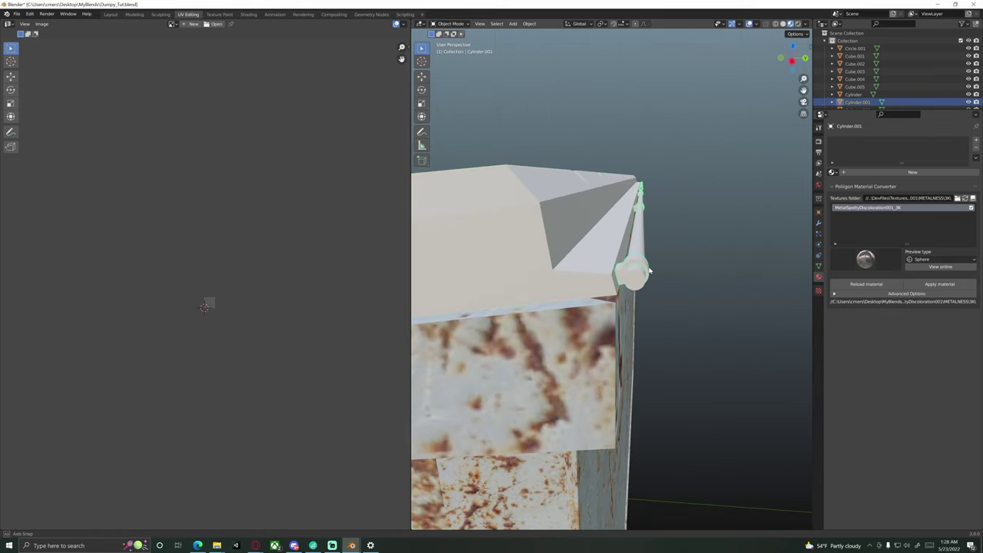
middle_click_drag(644, 273, 657, 252)
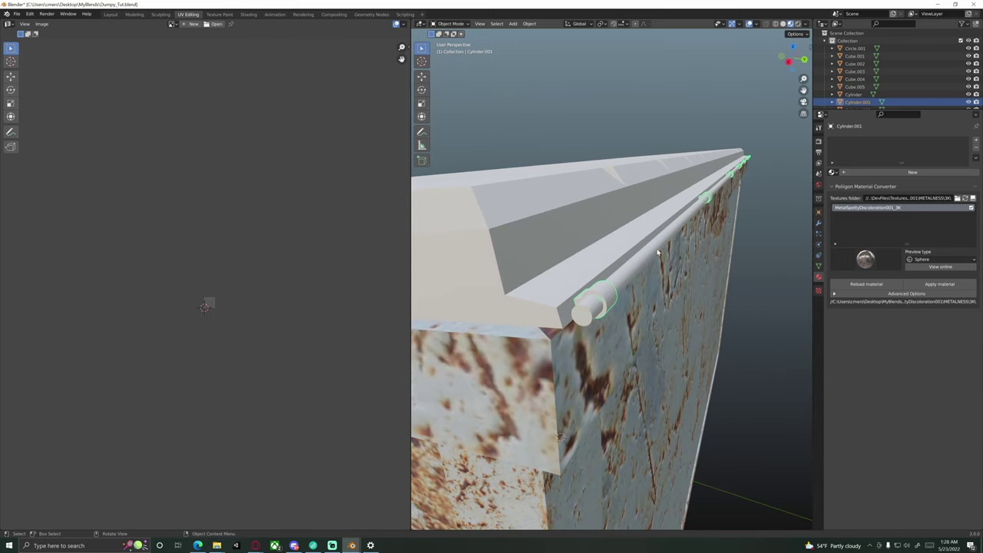
middle_click_drag(720, 208, 580, 283)
left_click(674, 226)
left_click(618, 245)
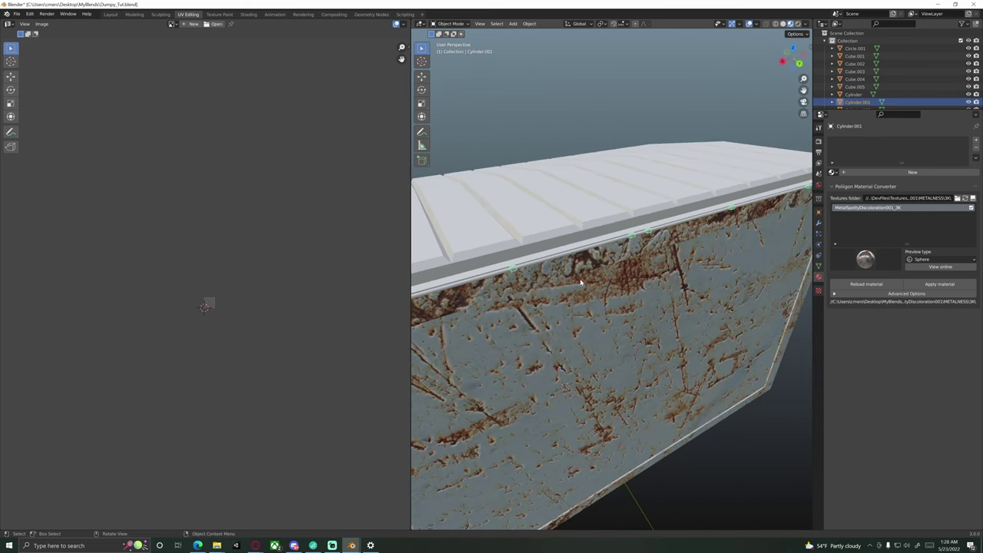
left_click(602, 247)
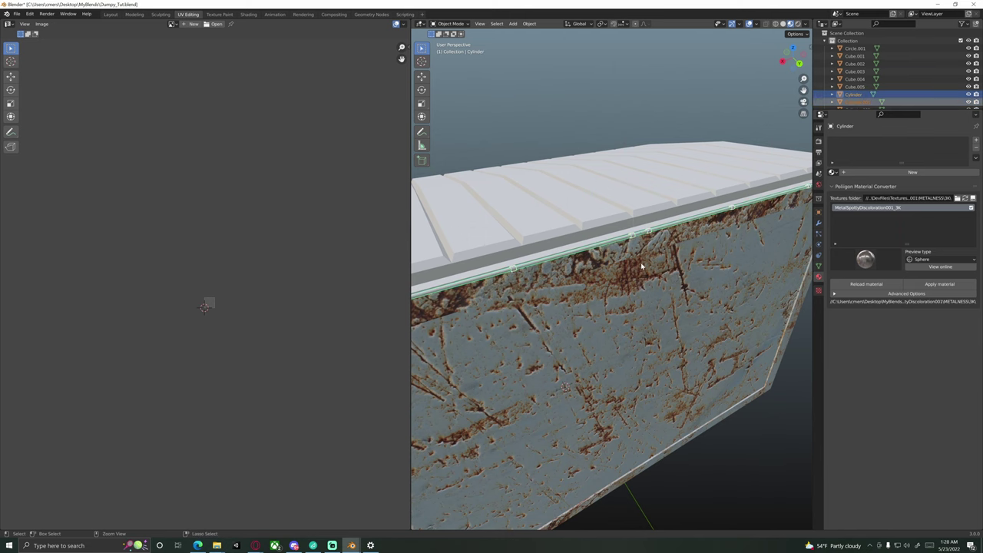
Step: In right orthographic view, scale the joined hinge and rod to about 1.32, leaving the X axis unchanged
middle_click_drag(642, 240, 562, 340)
key("KP_3")
scroll(654, 271, "up", 5)
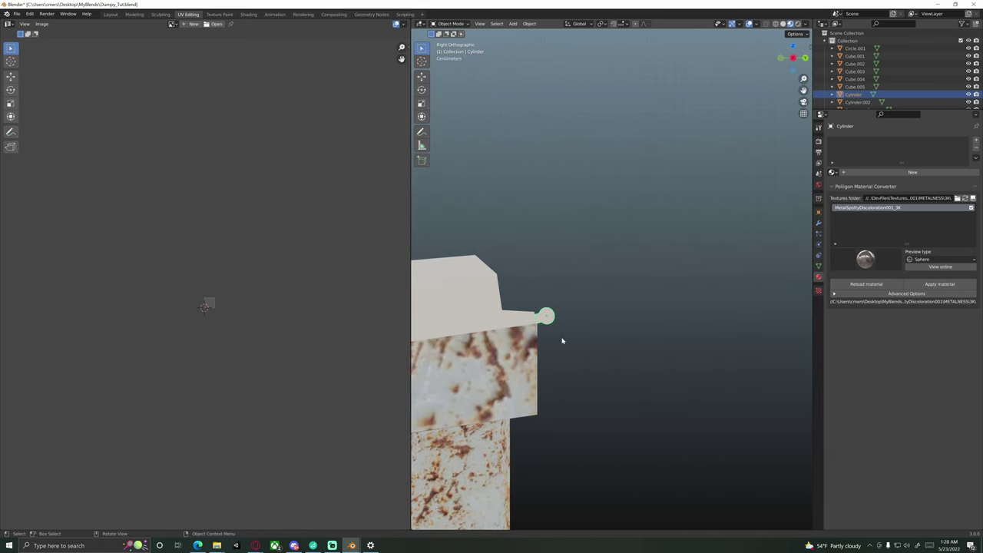
scroll(561, 341, "up", 5)
middle_click_drag(504, 353, 612, 287, "shift")
scroll(575, 347, "up", 4)
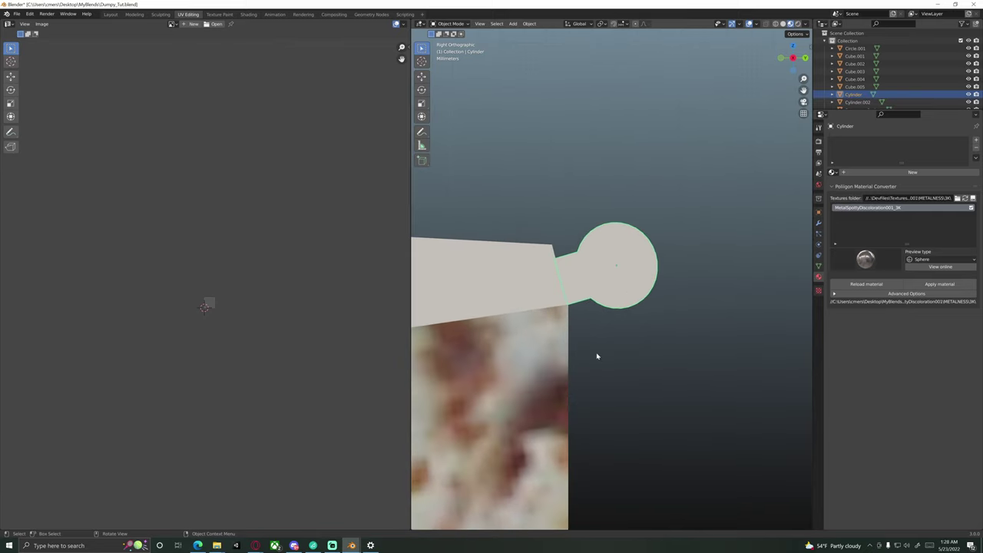
key("s")
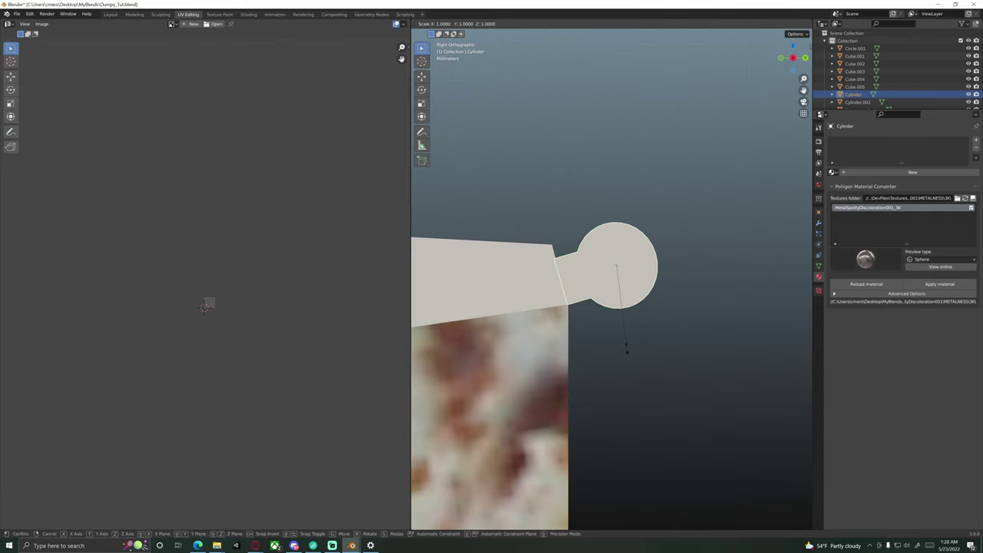
key("shift+x")
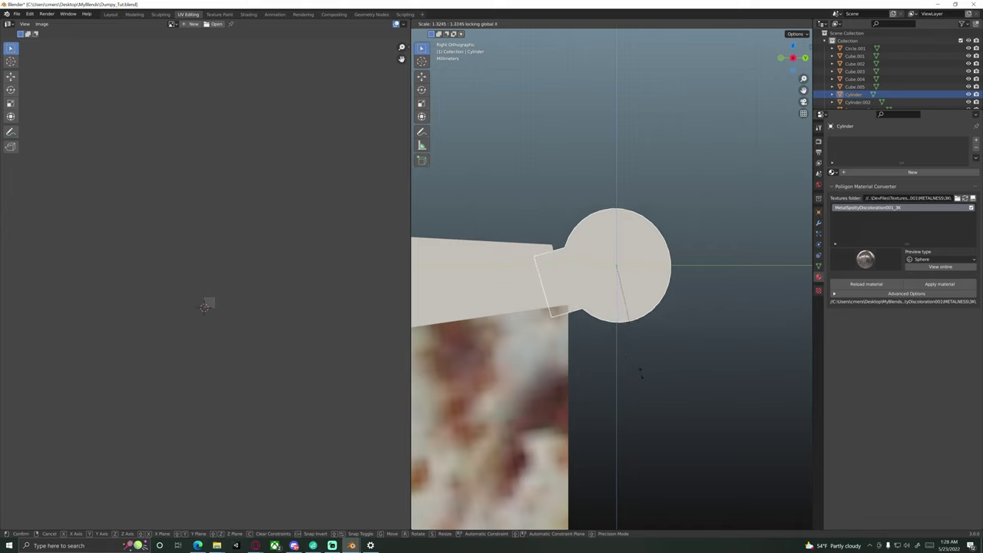
left_click(636, 373)
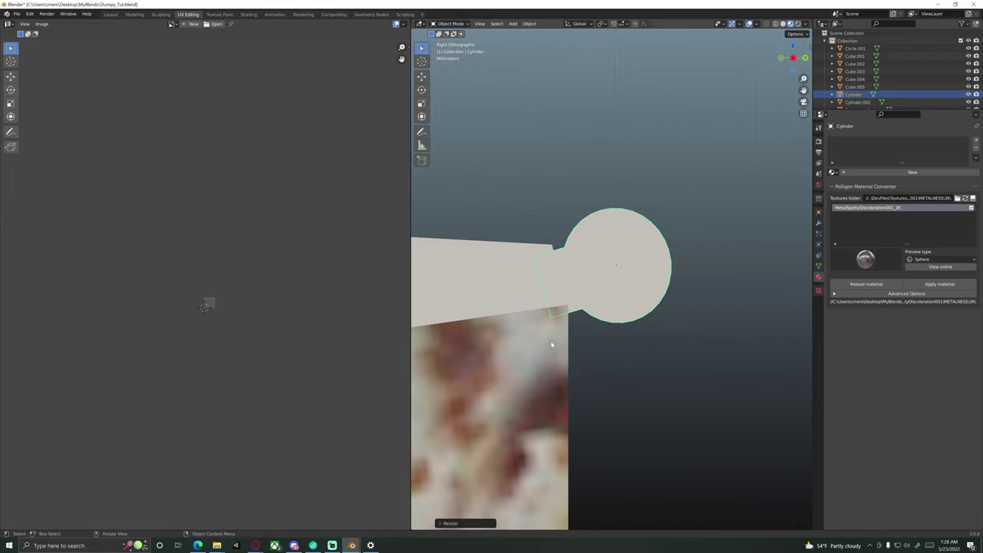
Step: Move the hinge about 0.004 m up and outward to the lid lip, then scale it to about 0.97 excluding X
key("g")
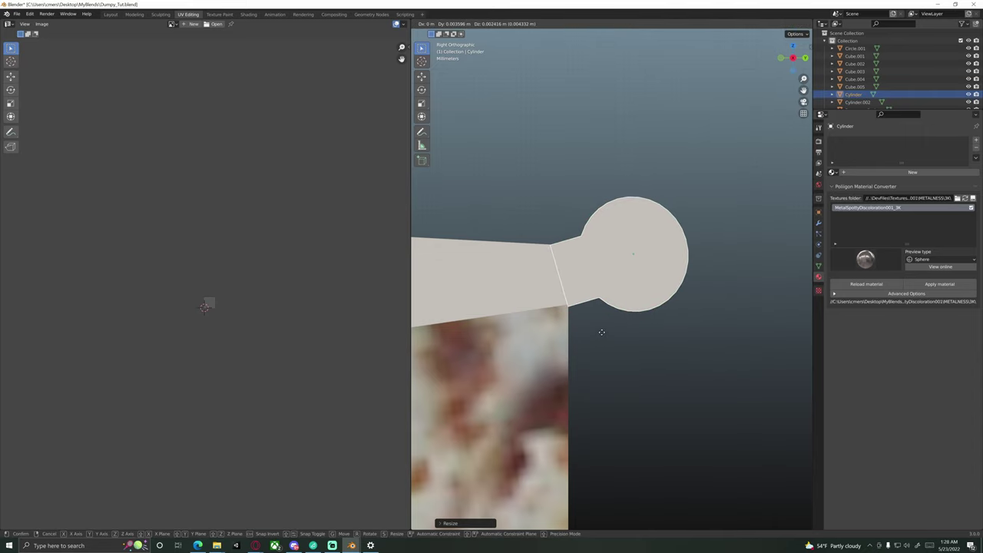
left_click(615, 324)
scroll(607, 326, "up", 4)
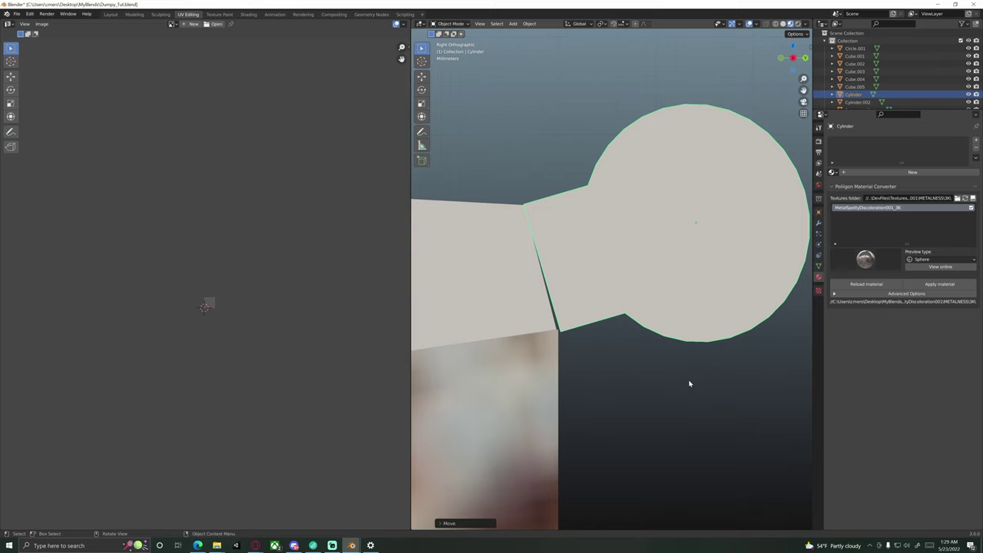
key("s")
key("shift+x")
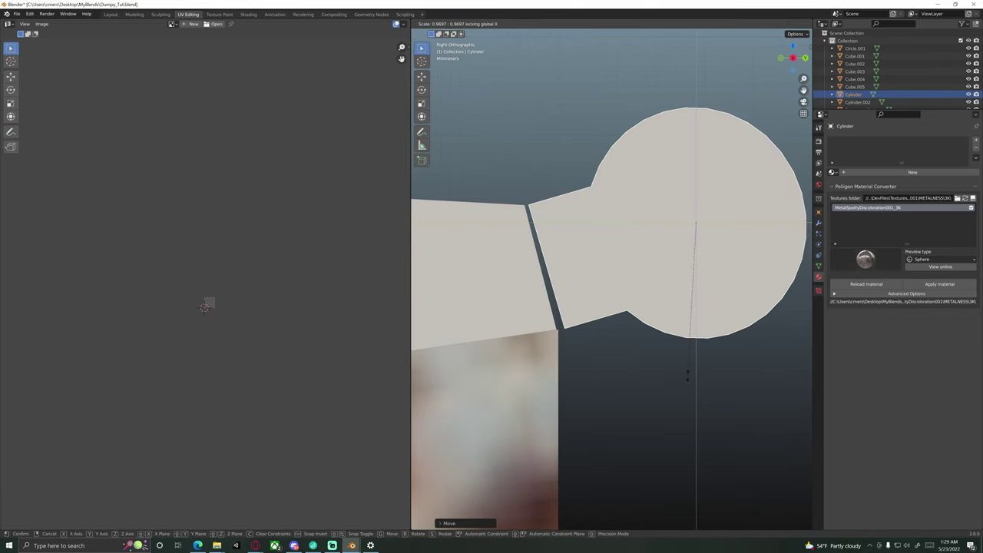
left_click(686, 378)
Step: Rotate the hinge slightly and nudge it until its arm sits flush against the slanted end of the lid lip
key("r")
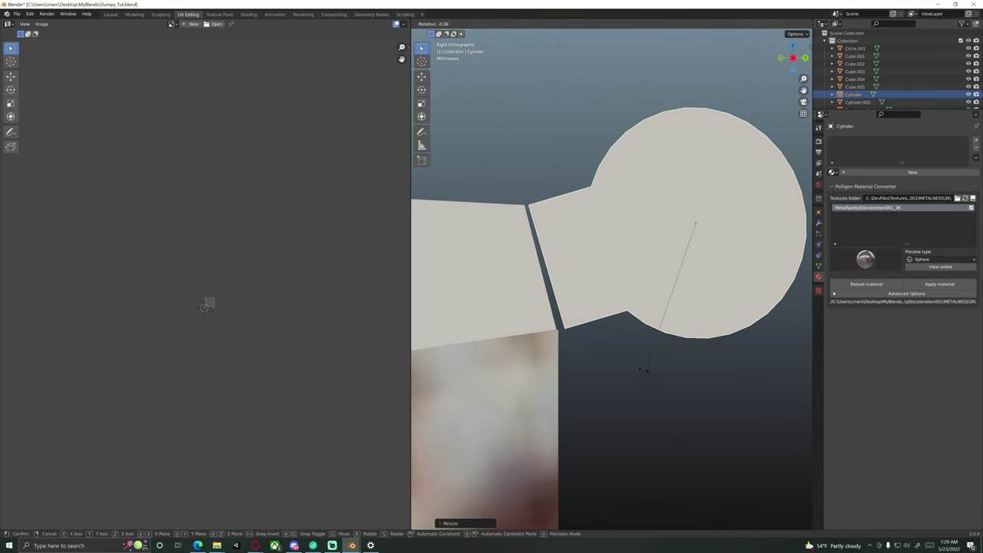
left_click(596, 296)
key("g")
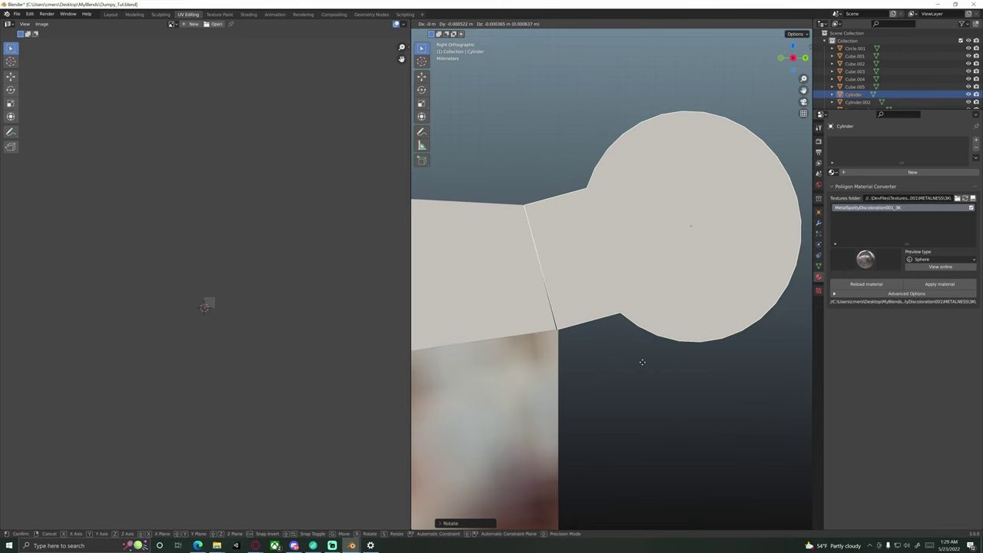
left_click(642, 363)
key("r")
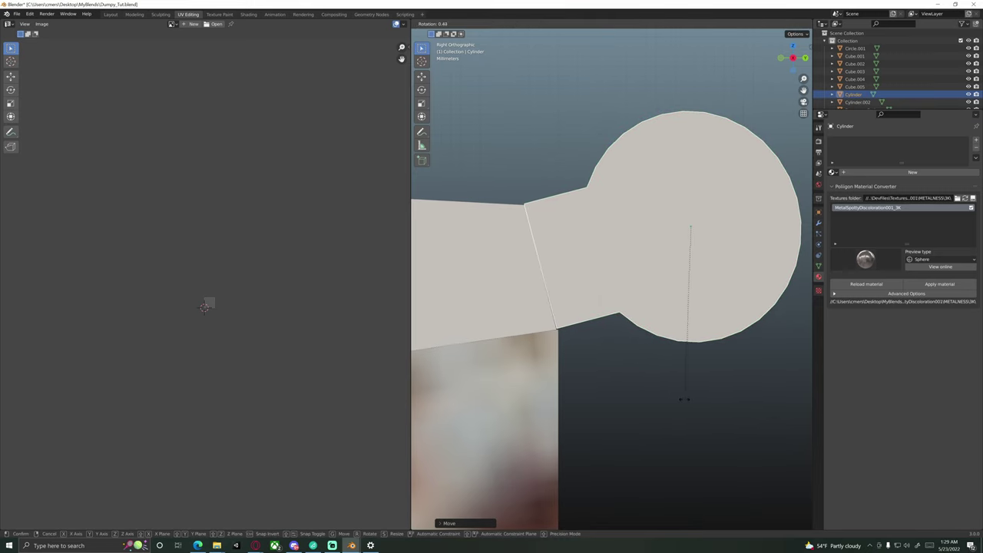
left_click(679, 397)
key("g")
left_click(677, 400)
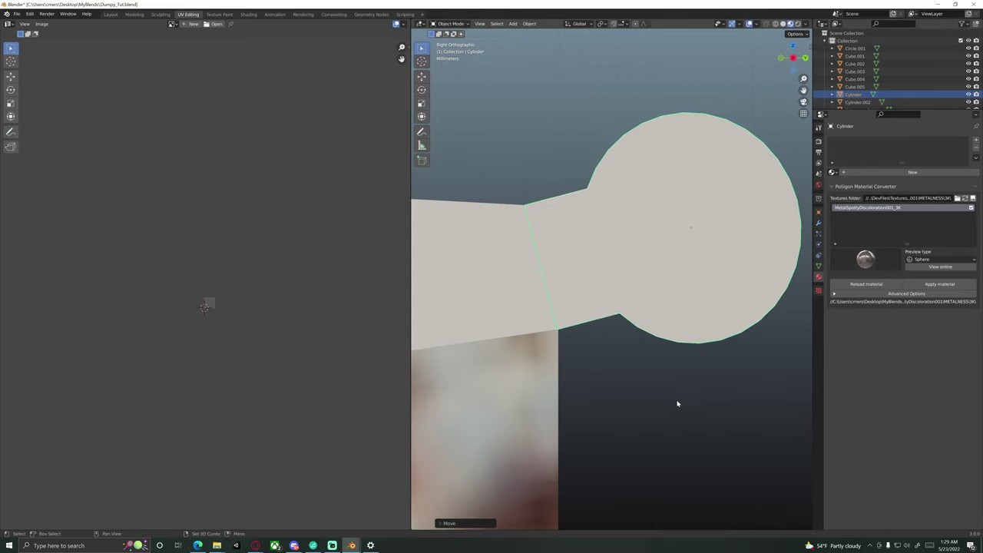
Step: Examine how the resized hinges and rod sit along the lid's long edge
middle_click_drag(593, 371, 676, 359)
key("Tab")
key("Tab")
middle_click_drag(643, 351, 638, 295)
scroll(614, 288, "down", 3)
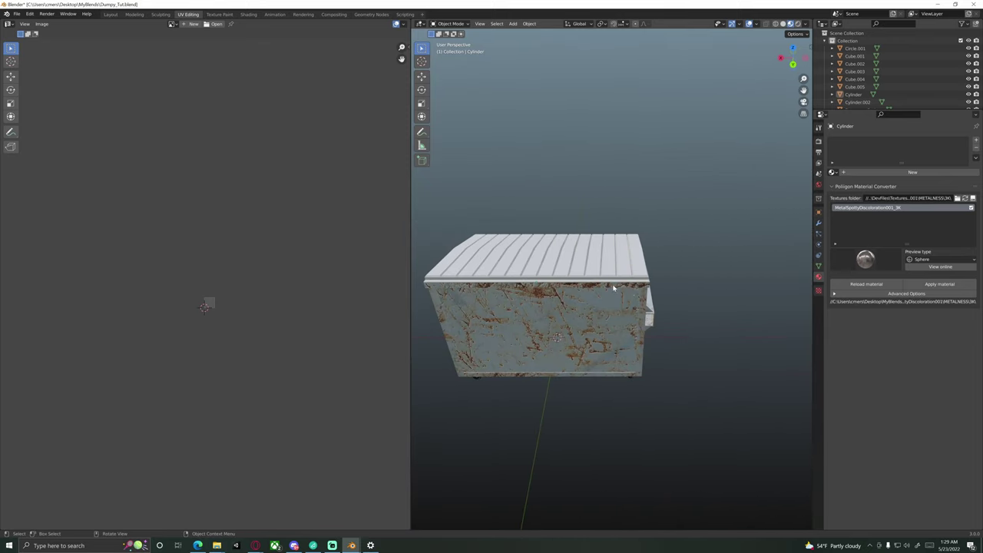
middle_click_drag(436, 287, 578, 324)
scroll(578, 307, "up", 3)
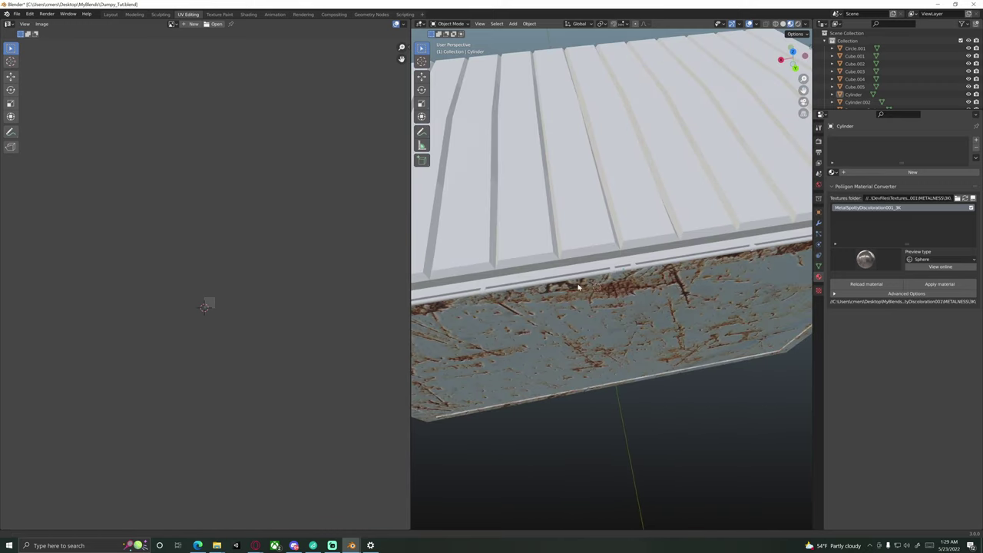
middle_click_drag(578, 288, 592, 303)
scroll(605, 303, "down", 3)
left_click_drag(550, 292, 620, 280, "shift")
left_click(627, 277)
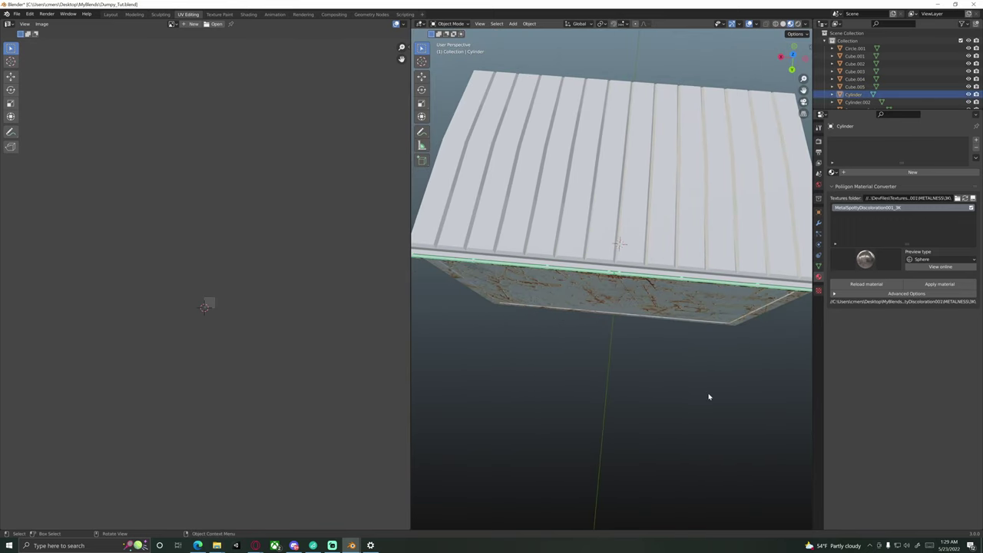
key("s")
key("x")
right_click(667, 345)
scroll(667, 346, "down", 4)
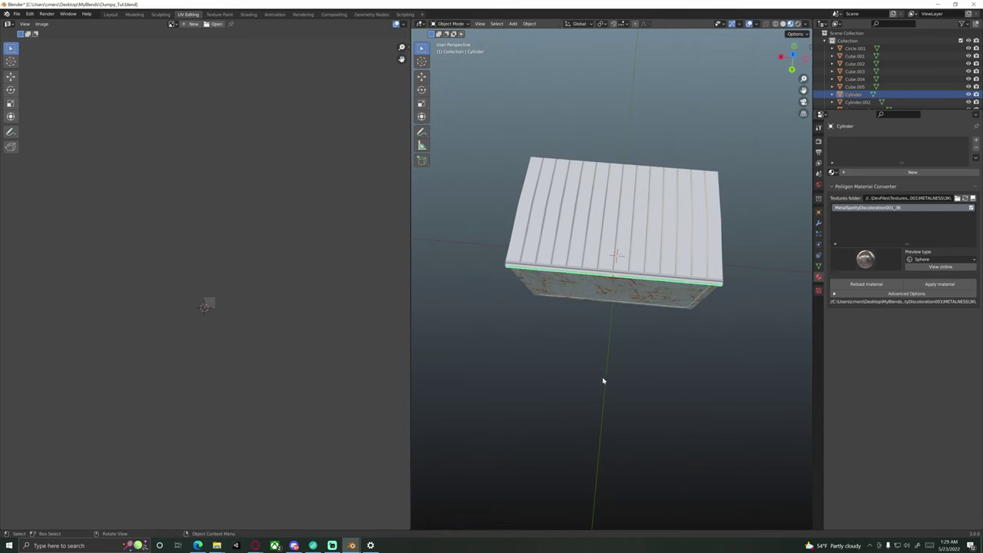
left_click(604, 382)
Step: Enter Edit Mode on the joined hinge object and select all linked faces of the long rod
middle_click_drag(570, 337, 632, 296)
scroll(633, 333, "up", 4)
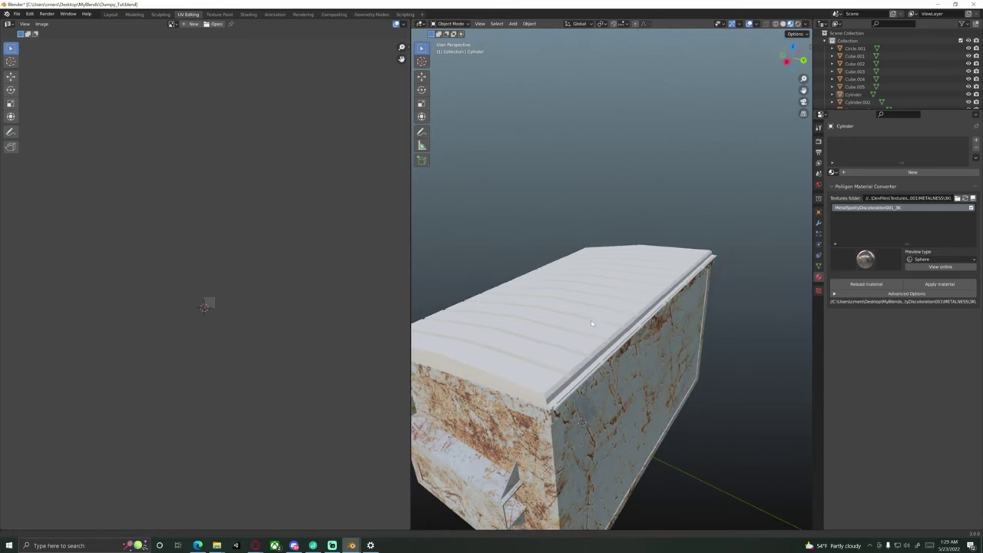
scroll(583, 330, "up", 2)
middle_click_drag(539, 364, 526, 347)
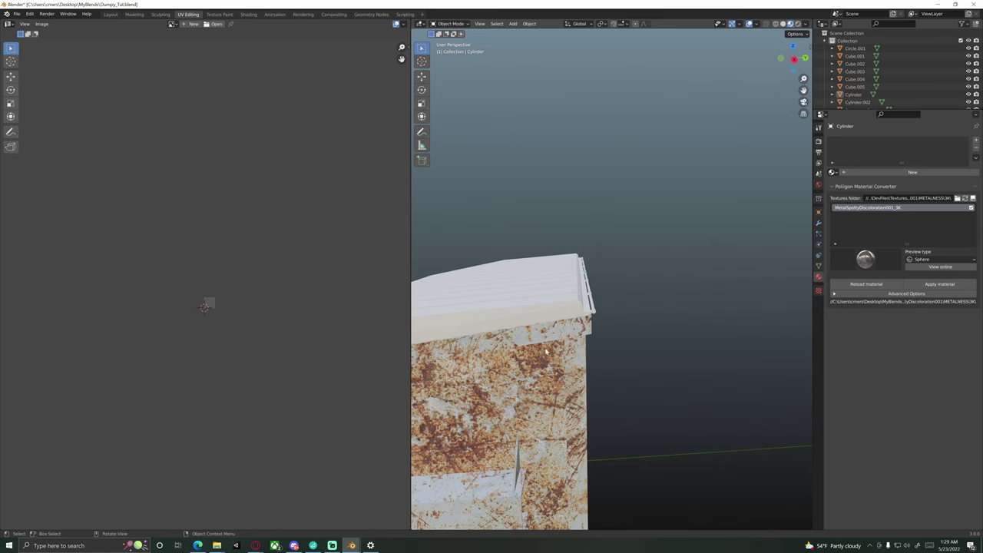
mouse_move(545, 351)
middle_mouse_down()
mouse_move(605, 349)
mouse_move(551, 350)
mouse_move(587, 361)
mouse_move(552, 350)
middle_mouse_up()
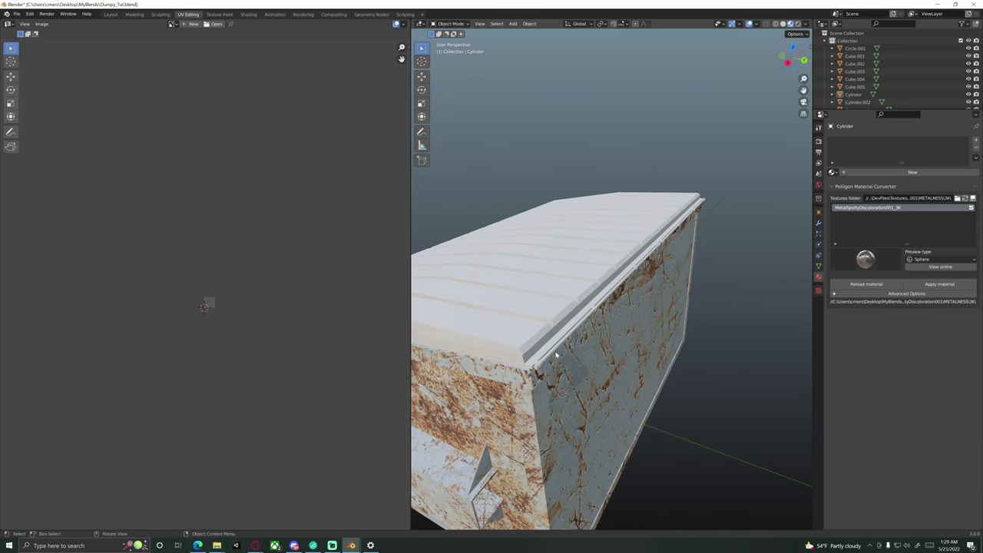
left_click(556, 355)
scroll(556, 358, "up", 5)
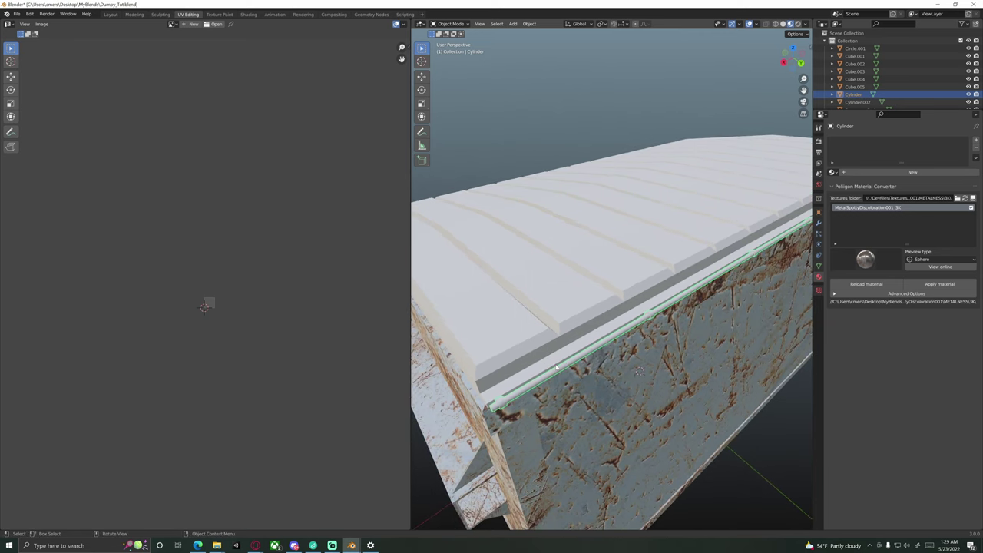
key("Tab")
mouse_move(556, 367)
middle_mouse_down()
mouse_move(523, 349)
mouse_move(563, 372)
mouse_move(518, 354)
mouse_move(571, 351)
mouse_move(554, 342)
mouse_move(560, 357)
middle_mouse_up()
scroll(540, 365, "up", 4)
scroll(537, 359, "up", 3)
middle_click_drag(605, 396, 567, 362)
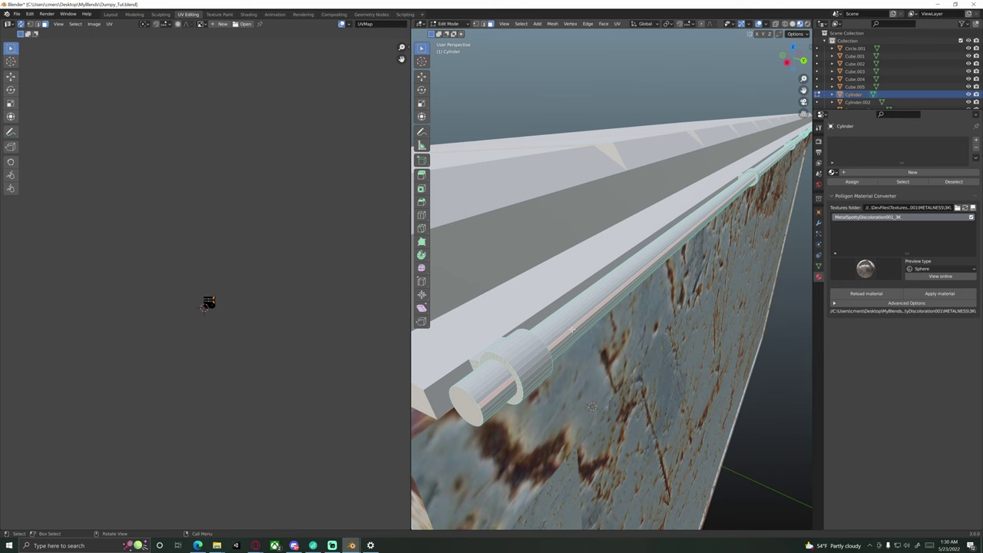
key("ctrl+l")
scroll(572, 329, "down", 5)
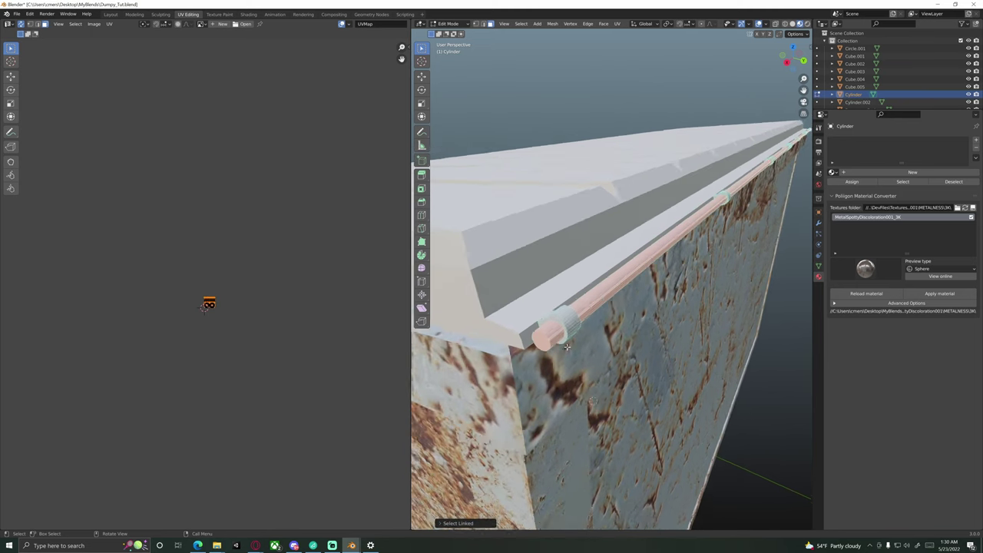
Step: Check the rod's far end, reselect its linked faces, separate the rod into its own object and exit Edit Mode
middle_click_drag(776, 265, 709, 222)
middle_click_drag(791, 227, 695, 244)
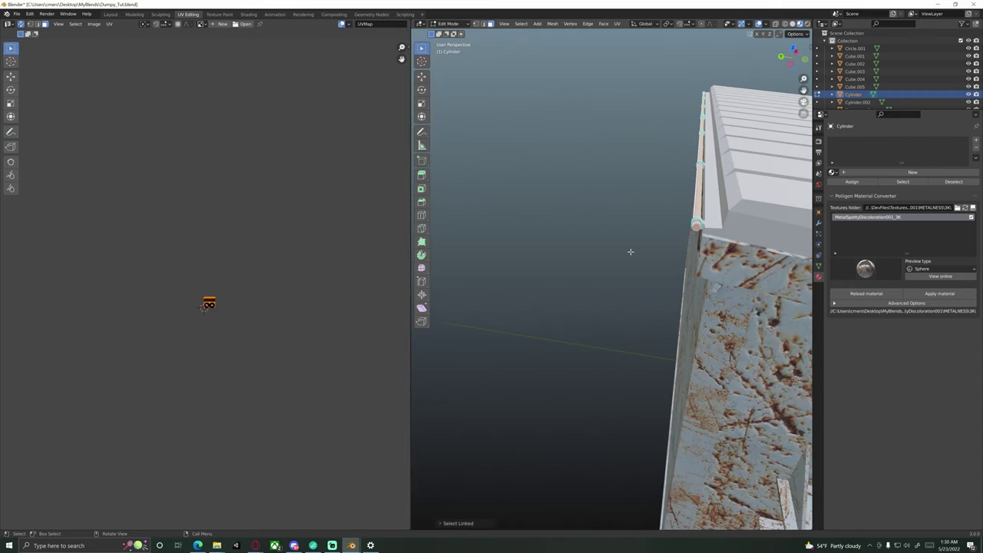
middle_click_drag(631, 251, 627, 219)
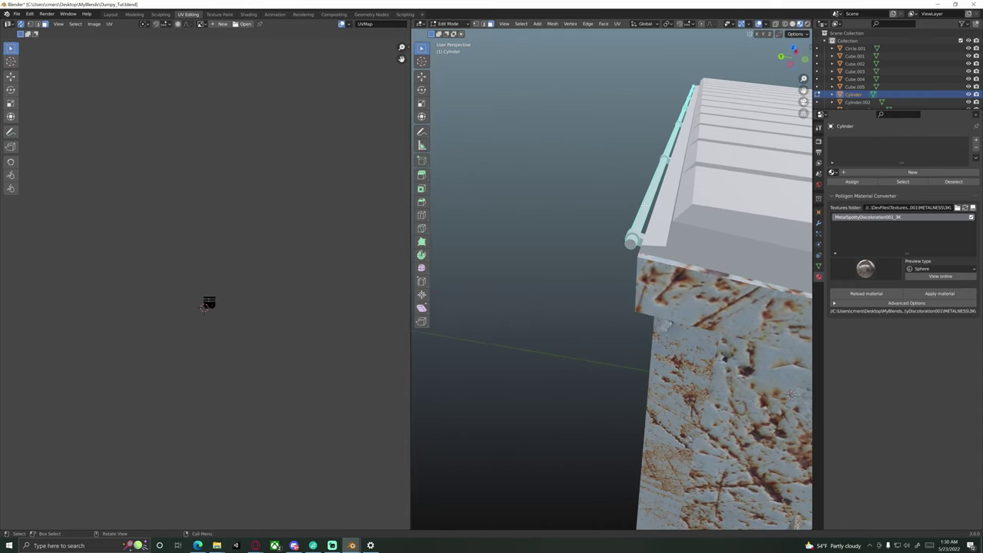
middle_click_drag(576, 249, 784, 473)
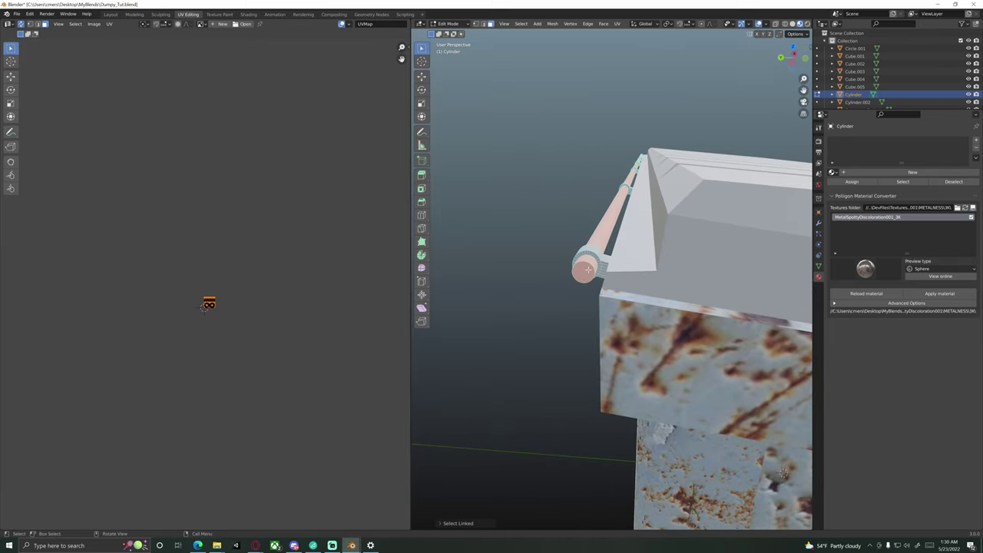
middle_click_drag(566, 270, 525, 281)
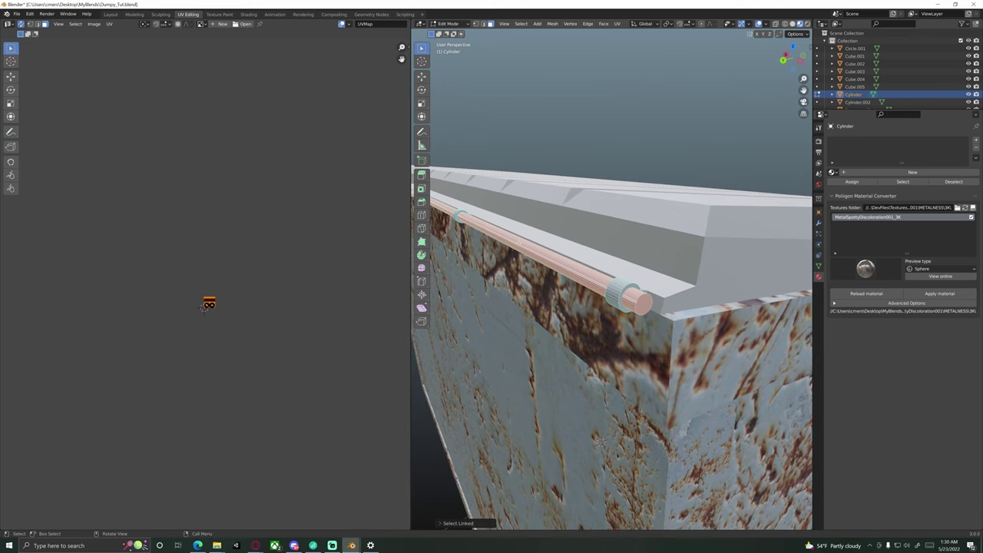
middle_click_drag(600, 442, 525, 279)
key("p")
left_click(493, 291)
key("Tab")
Step: Enter Edit Mode on the separated hinge rod and try to inset its round end face
left_click(560, 243)
middle_click_drag(560, 243, 594, 330)
key("Tab")
scroll(523, 298, "down", 2)
left_click(529, 292)
scroll(513, 284, "down", 6)
scroll(582, 283, "up", 3)
scroll(628, 279, "up", 4)
scroll(593, 300, "up", 3)
key("i")
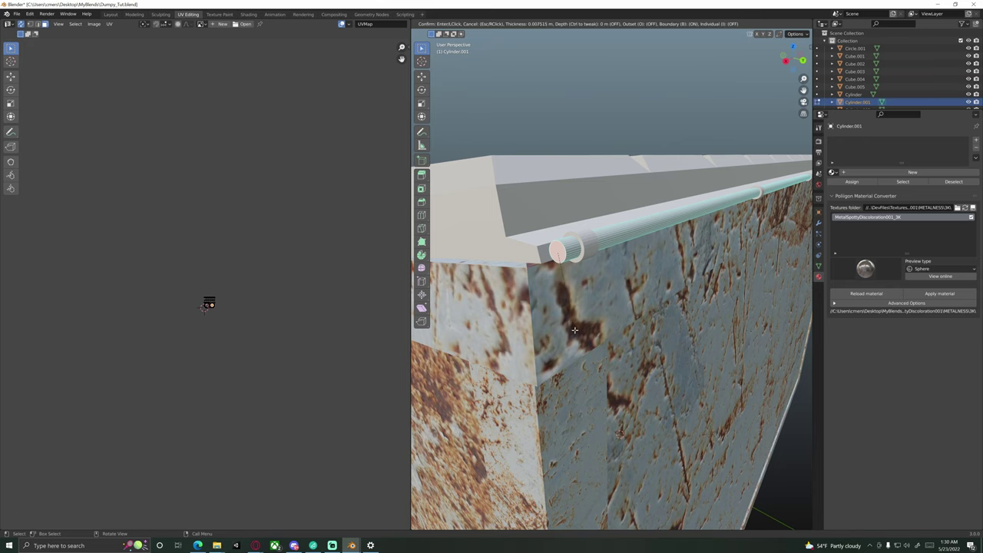
left_click(556, 293)
Step: Go to the Layout workspace and enter Edit Mode on the separated hinge rod
middle_click_drag(557, 294, 628, 295)
scroll(579, 294, "up", 3)
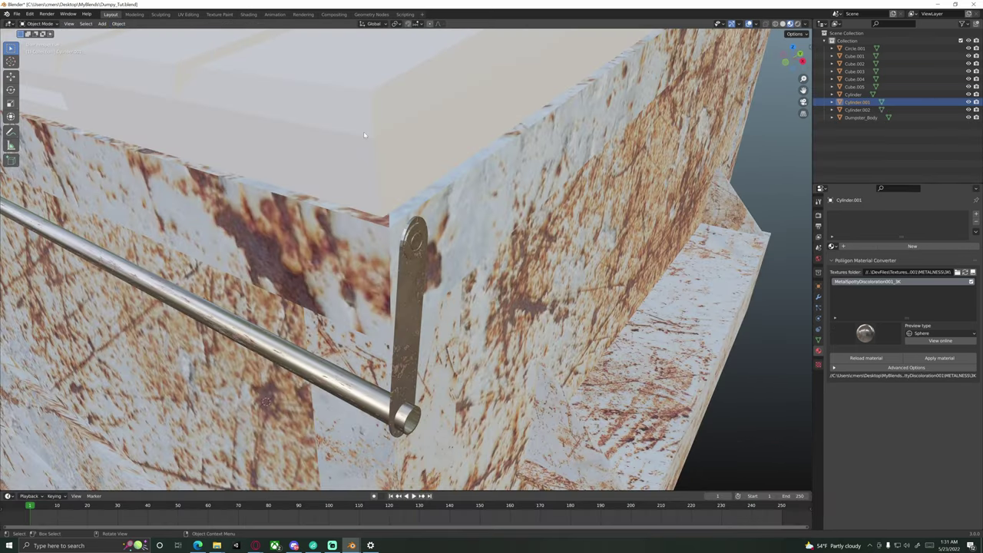
middle_click_drag(363, 131, 418, 126)
key("Tab")
scroll(459, 220, "up", 3)
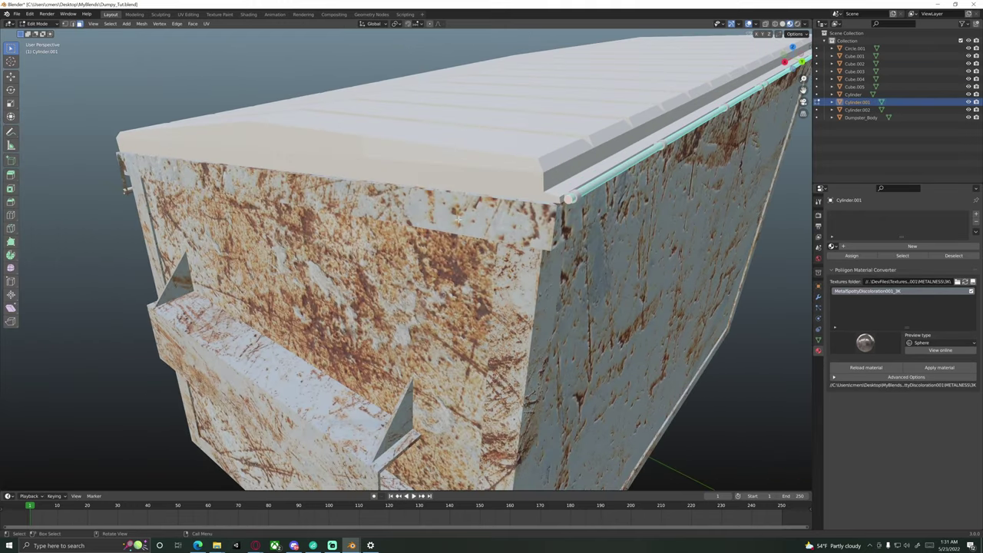
Step: Try to inset the rod's near round end face on its own
mouse_move(458, 220)
middle_mouse_down()
mouse_move(471, 265)
mouse_move(534, 305)
middle_mouse_up()
key("i")
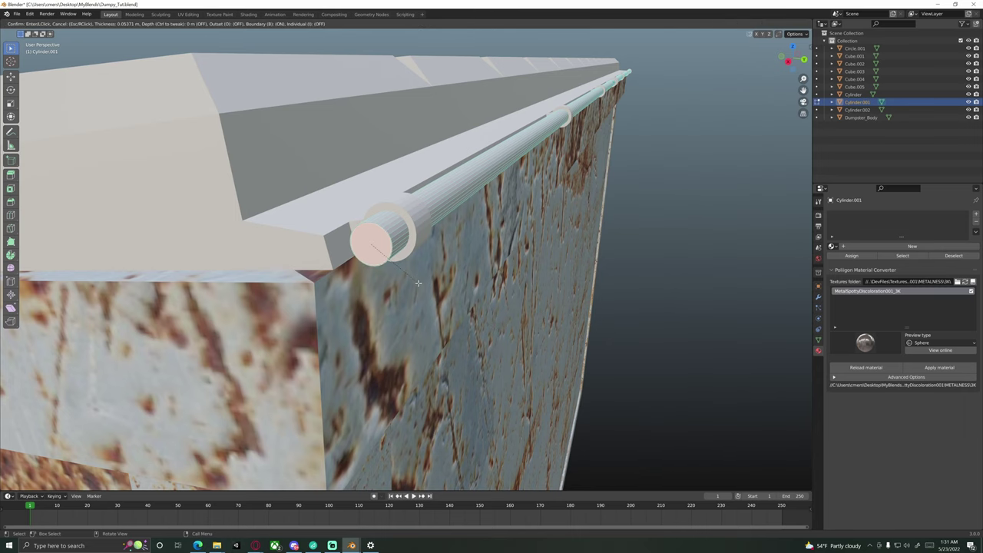
left_click(364, 253)
middle_click_drag(363, 254, 458, 265)
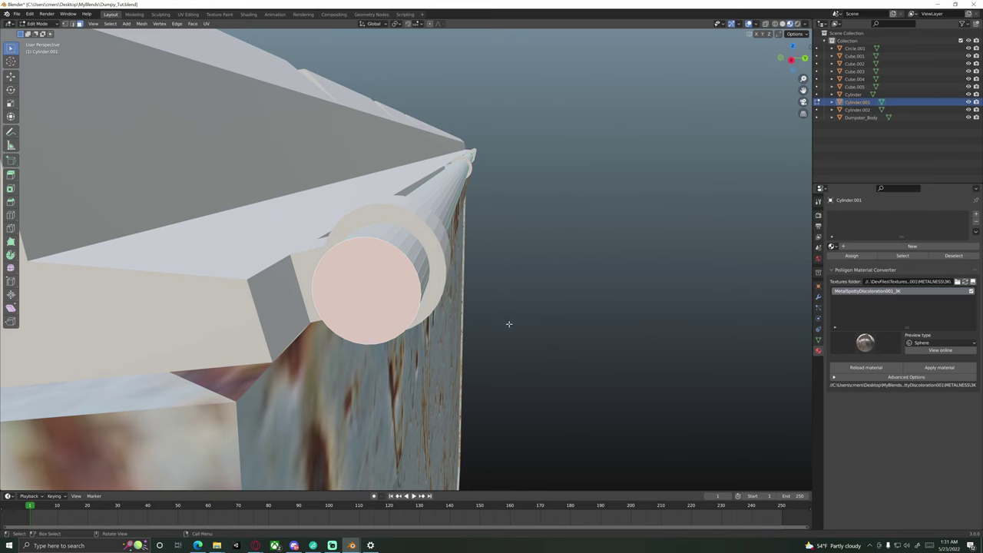
Step: Switch the viewport display to Solid shading
key("z")
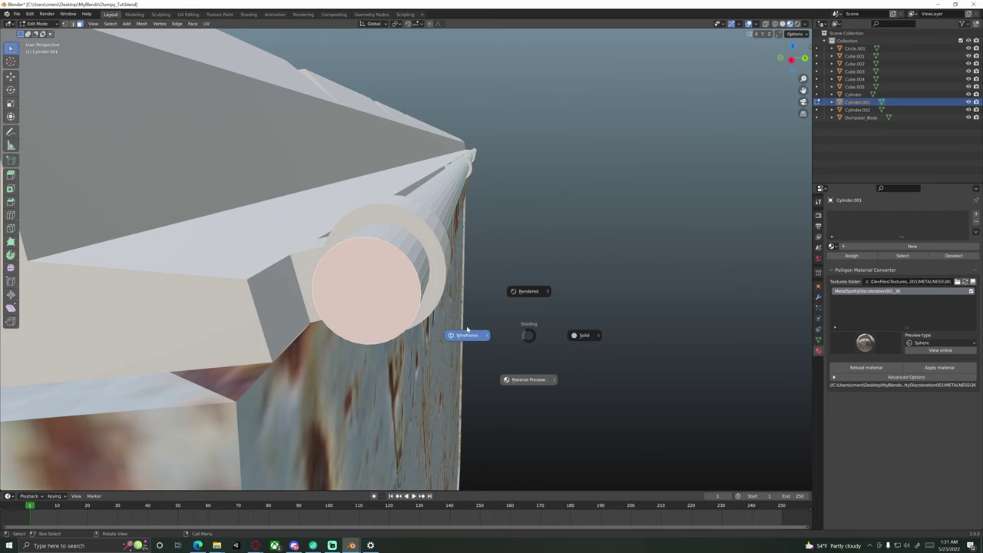
left_click(463, 329)
mouse_move(463, 329)
middle_mouse_down()
mouse_move(473, 300)
mouse_move(538, 222)
mouse_move(663, 242)
mouse_move(469, 284)
mouse_move(451, 276)
mouse_move(579, 277)
mouse_move(501, 283)
middle_mouse_up()
key("z")
left_click(503, 282)
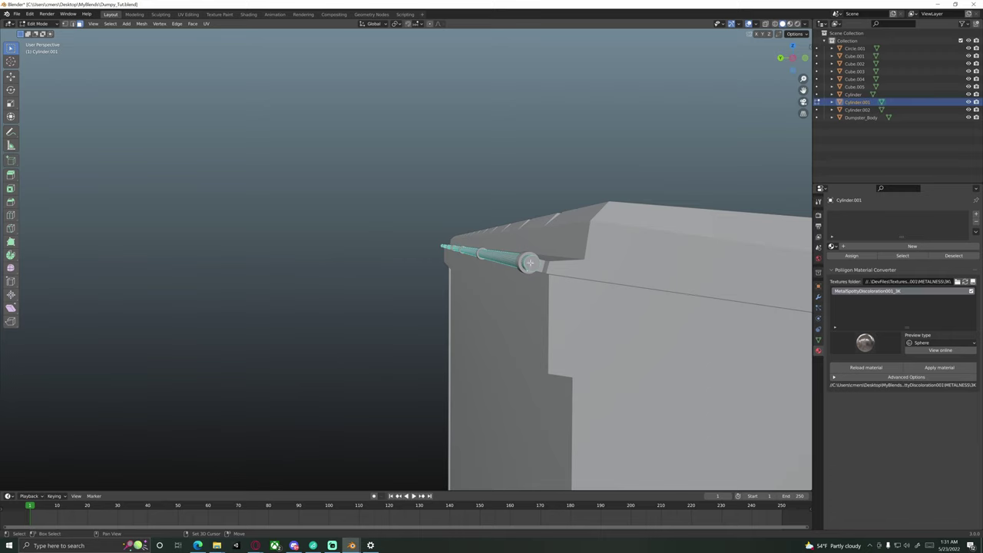
Step: Add the rod's opposite end face to the selection and inset both end faces by about 0.16 m
left_click(530, 263, "shift")
middle_click_drag(594, 304, 579, 339)
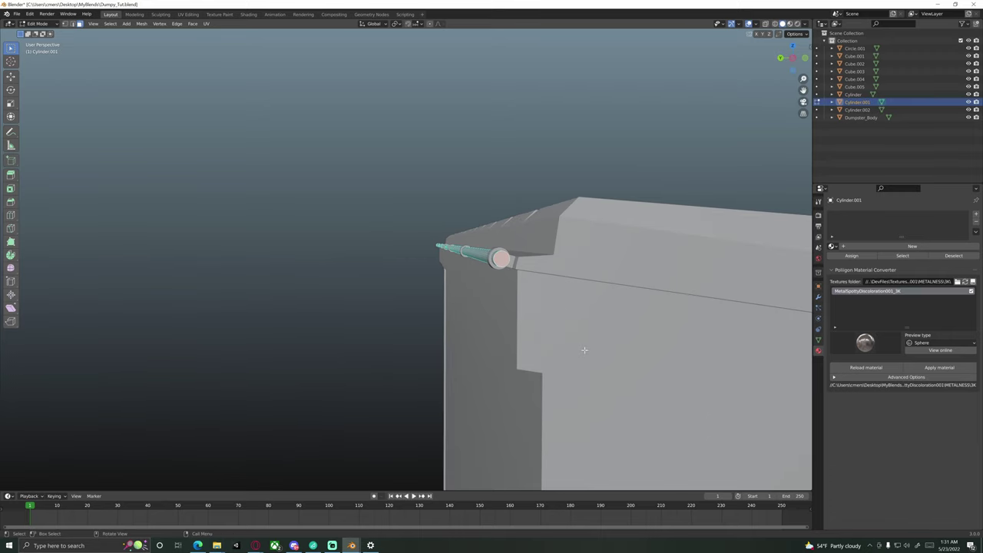
key("i")
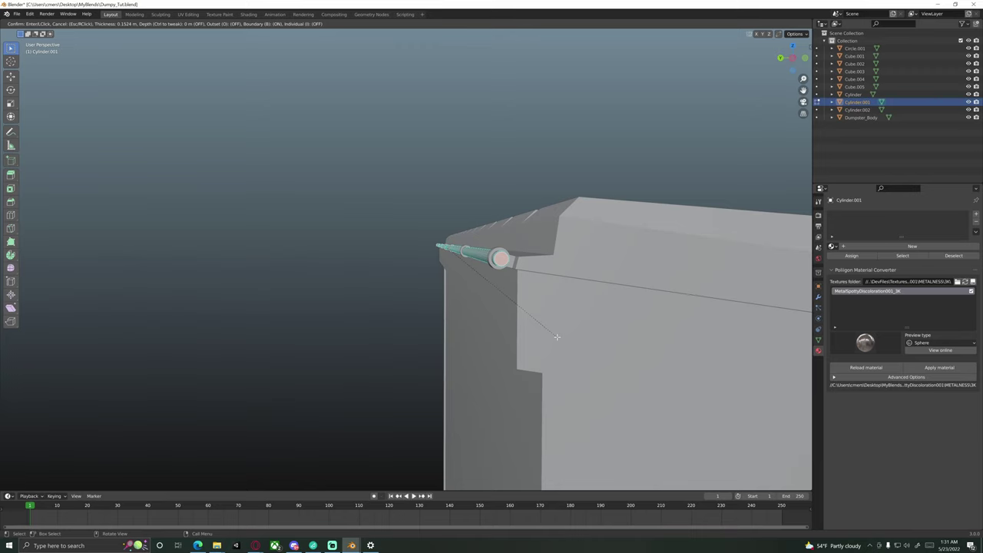
left_click(554, 335)
Step: Delete the inset faces at the rod's ends to open it into a hollow pipe
scroll(499, 296, "up", 4)
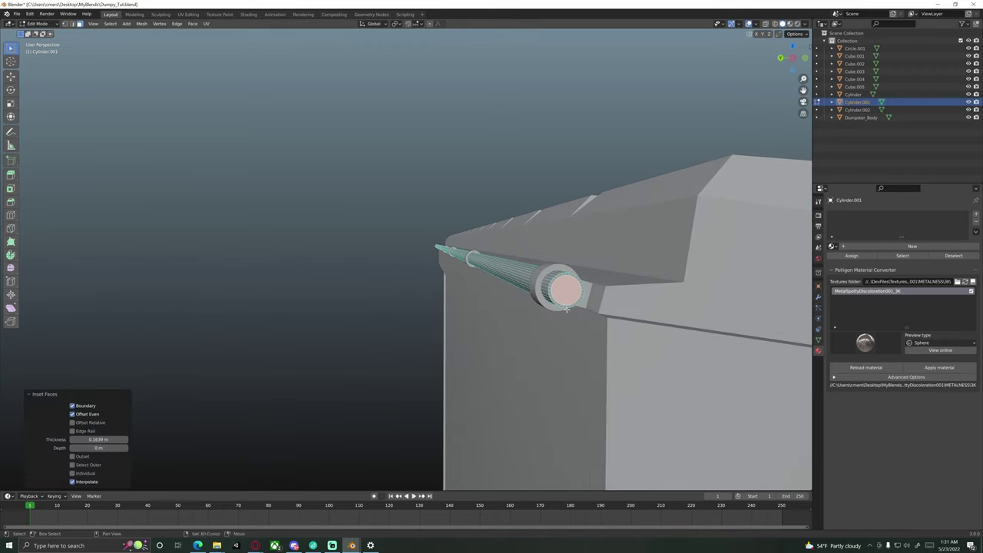
middle_click_drag(501, 296, 522, 313)
scroll(517, 307, "down", 2)
key("x")
left_click(524, 314)
scroll(515, 305, "up", 3)
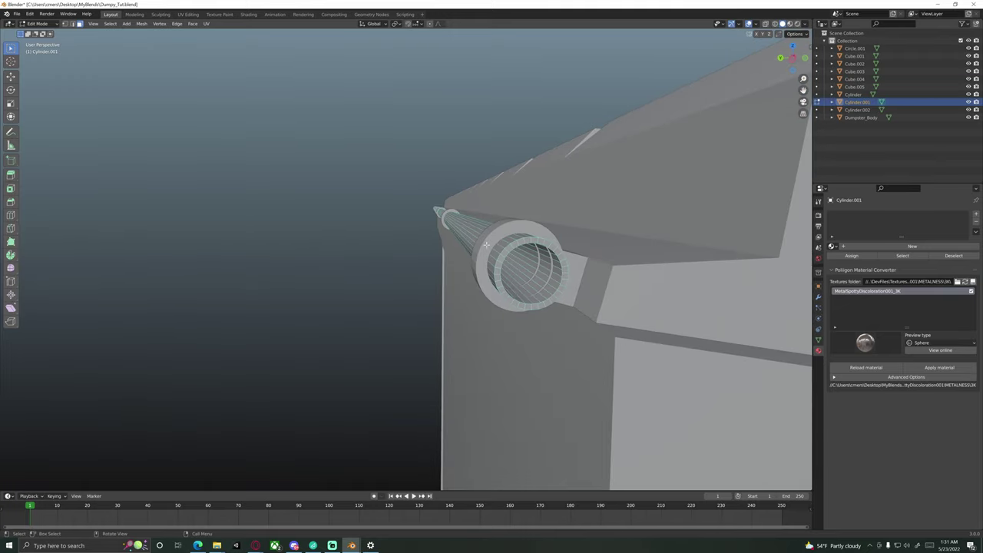
scroll(499, 243, "down", 3)
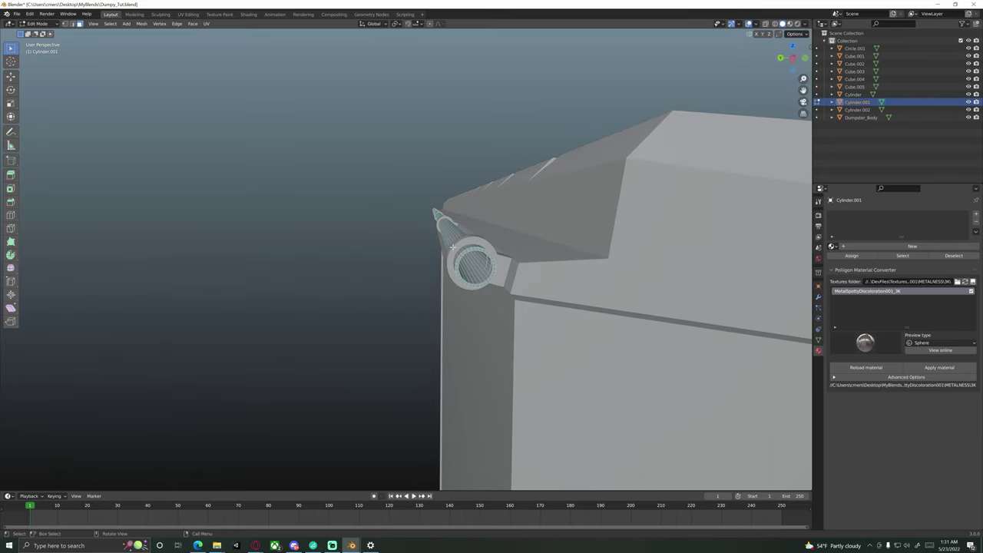
Step: Exit Edit Mode, select the hinges and add a Boolean Difference modifier with the rod Cylinder.001 as its object
key("Tab")
left_click(456, 252)
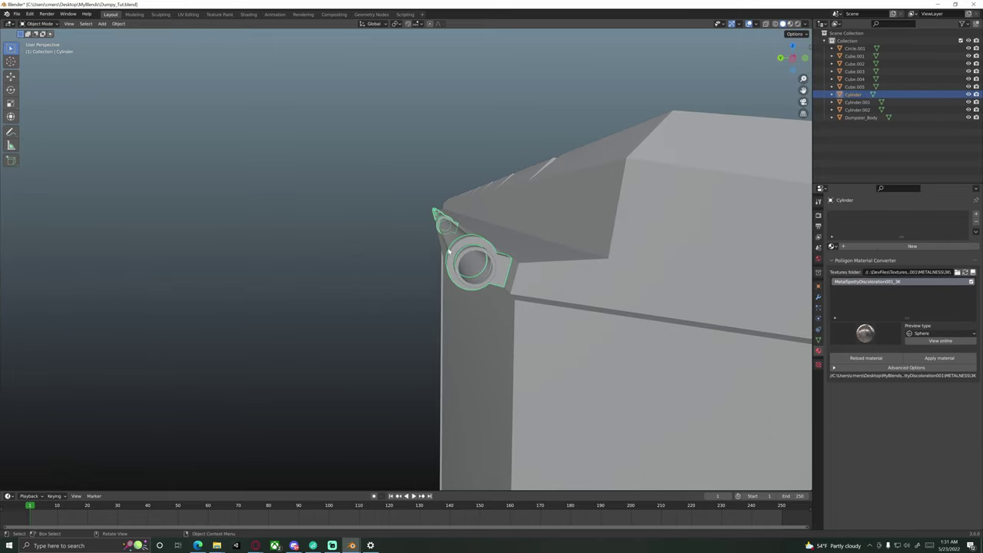
scroll(469, 246, "down", 2)
middle_click_drag(598, 234, 478, 253)
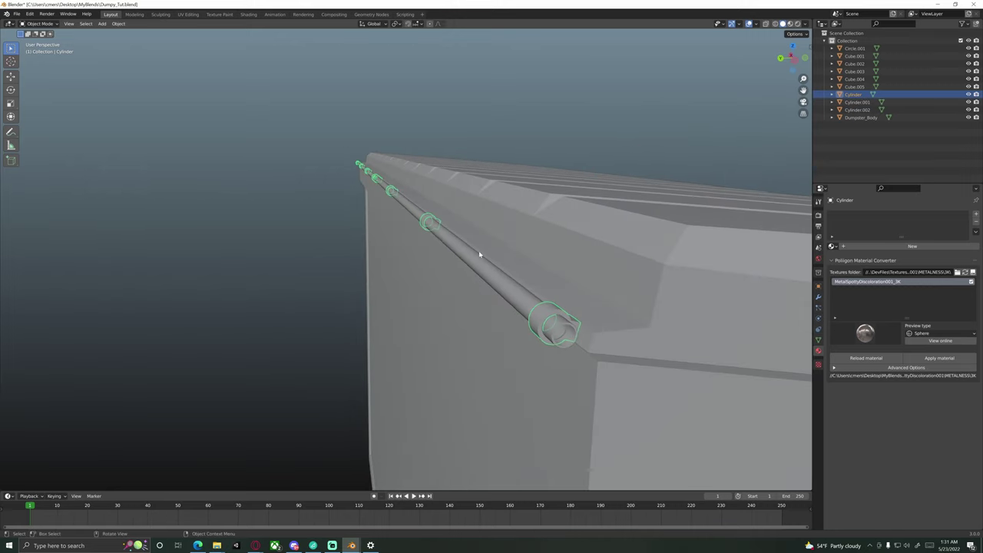
left_click(819, 299)
left_click(860, 215)
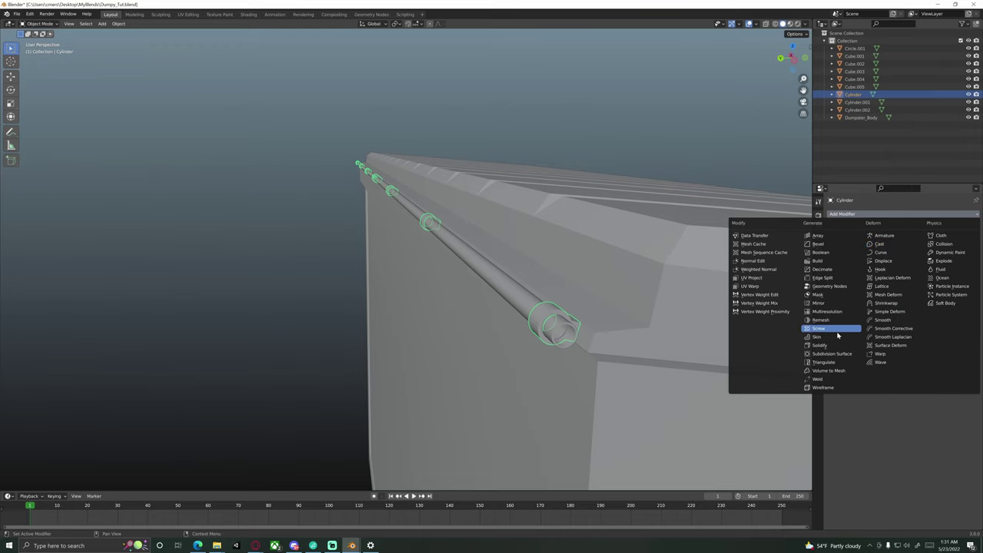
left_click(822, 252)
middle_click_drag(700, 333, 674, 330)
scroll(674, 329, "up", 2)
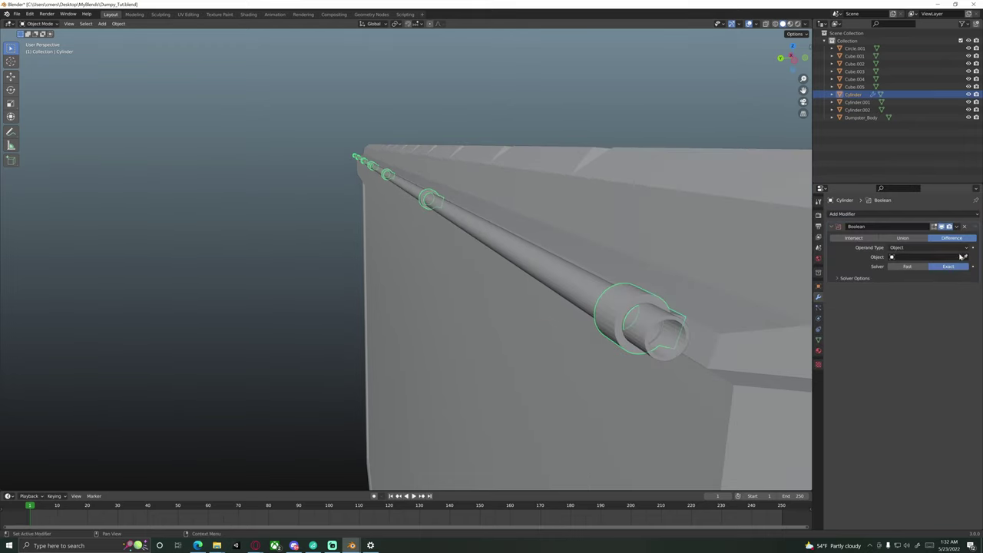
left_click(588, 278)
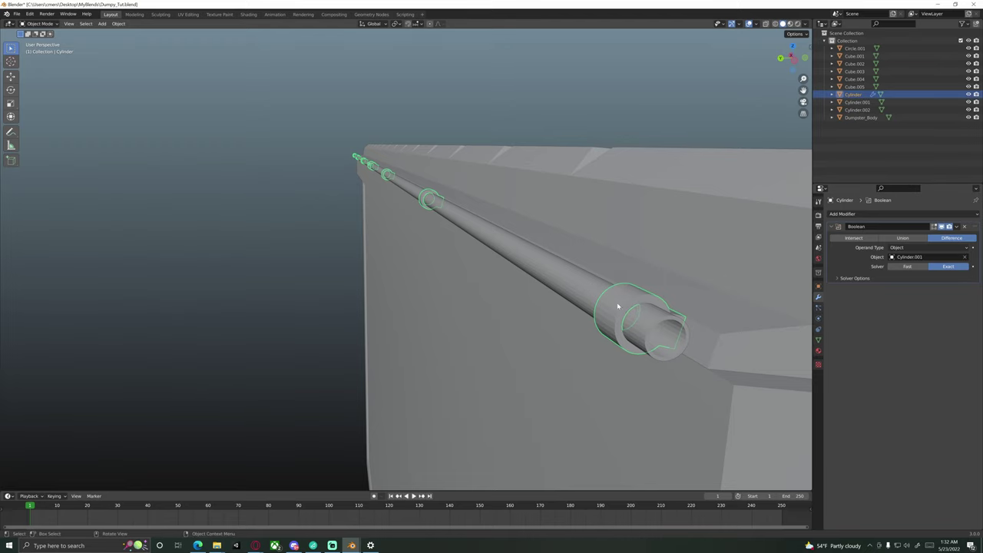
Step: Apply the hinges' Boolean modifier and check the resulting mesh in Edit Mode
left_click(956, 227)
left_click(937, 236)
middle_click_drag(676, 322, 601, 341)
key("Tab")
mouse_move(506, 343)
middle_mouse_down()
mouse_move(542, 361)
mouse_move(500, 332)
middle_mouse_up()
key("Tab")
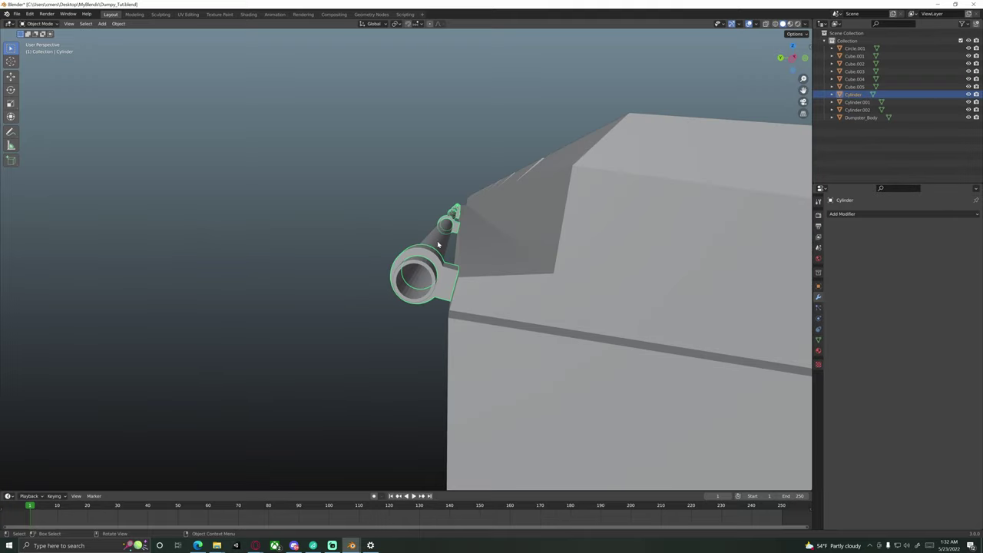
Step: Enter Edit Mode on the hinge rod and select the circular edge loops around its near open end
left_click(438, 244)
middle_click_drag(438, 245, 447, 300)
key("Tab")
scroll(448, 296, "up", 2)
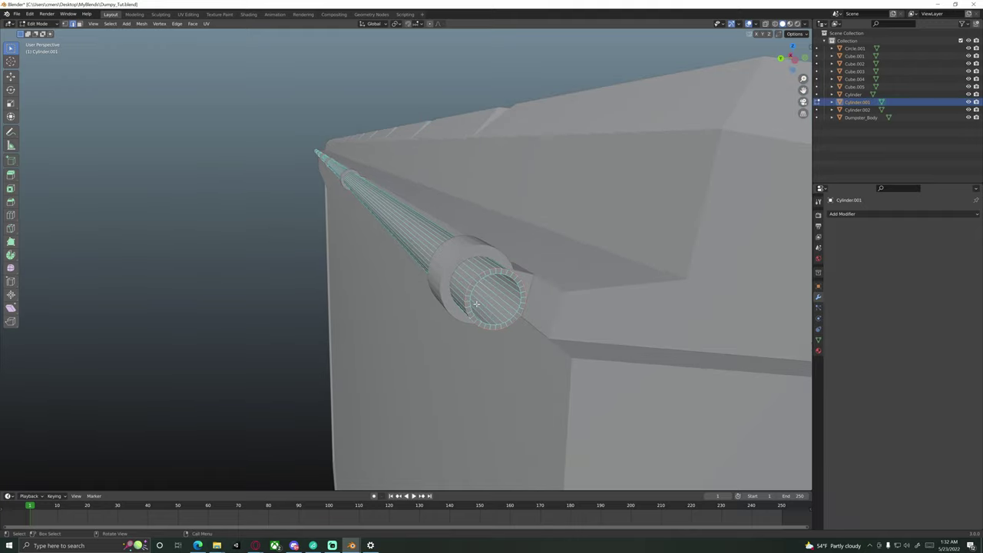
scroll(466, 310, "up", 2)
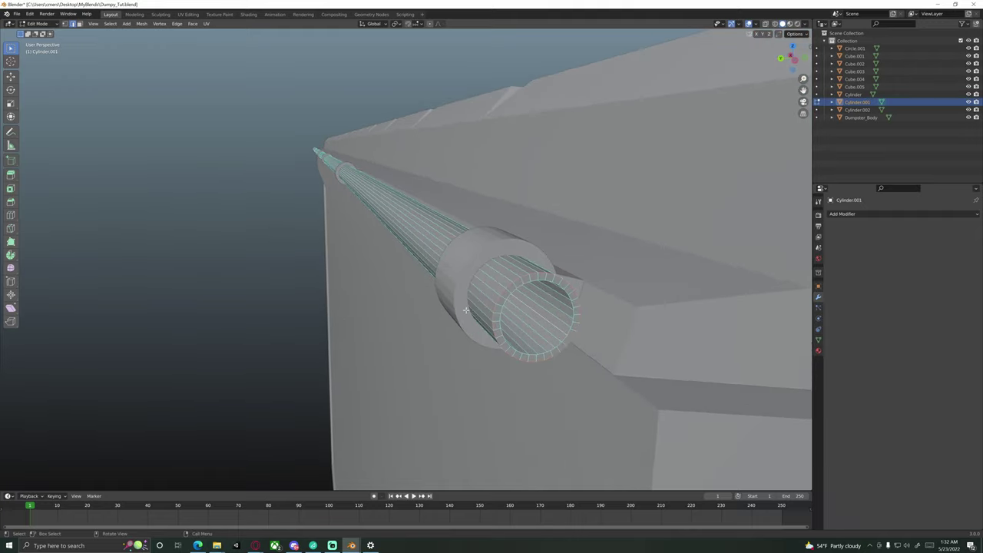
middle_click_drag(478, 312, 465, 295)
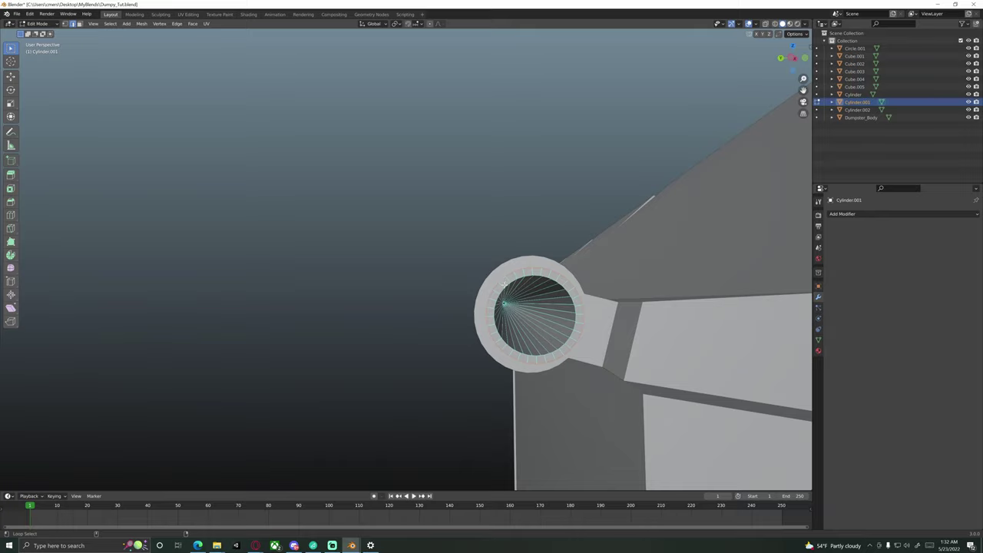
Step: Add the circular edge loops around the rod's opposite open end to the selection
middle_click_drag(510, 299, 433, 268)
scroll(471, 321, "down", 12)
scroll(411, 286, "up", 6)
scroll(412, 287, "up", 2)
left_click_drag(386, 295, 406, 299, "shift")
scroll(406, 298, "up", 6)
middle_click_drag(405, 284, 477, 272, "shift")
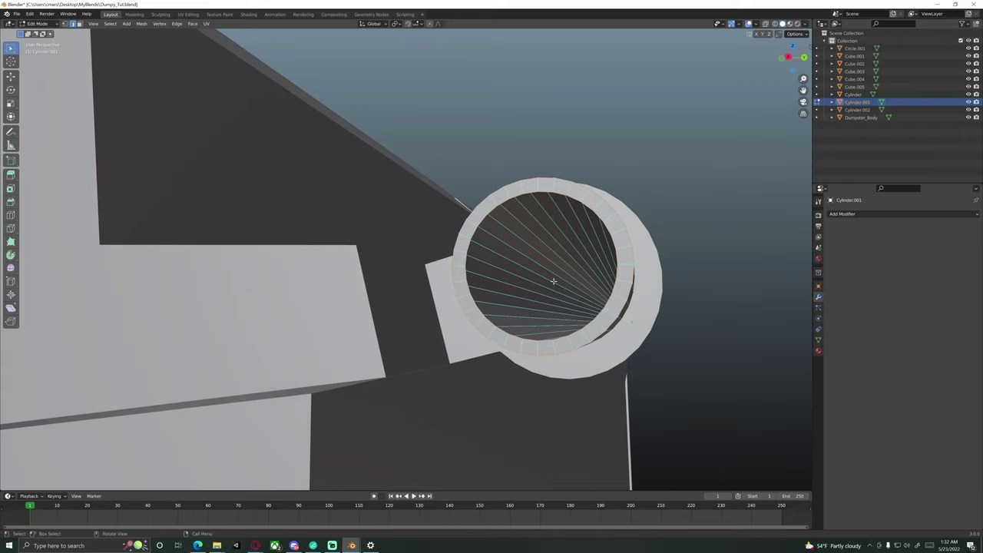
middle_click_drag(555, 279, 439, 253)
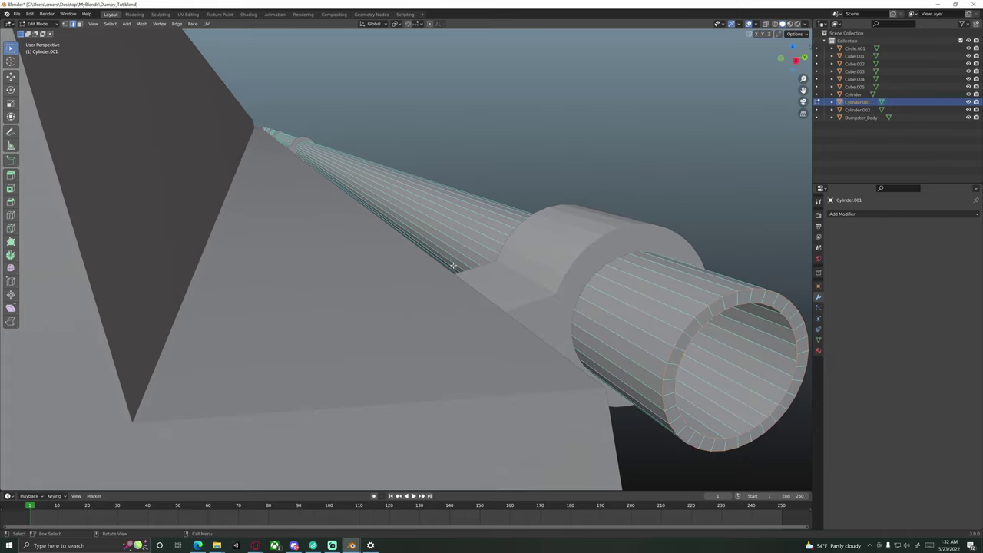
Step: Mark the rod's selected end loops as seams and exit Edit Mode
scroll(468, 265, "down", 5)
key("ctrl+e")
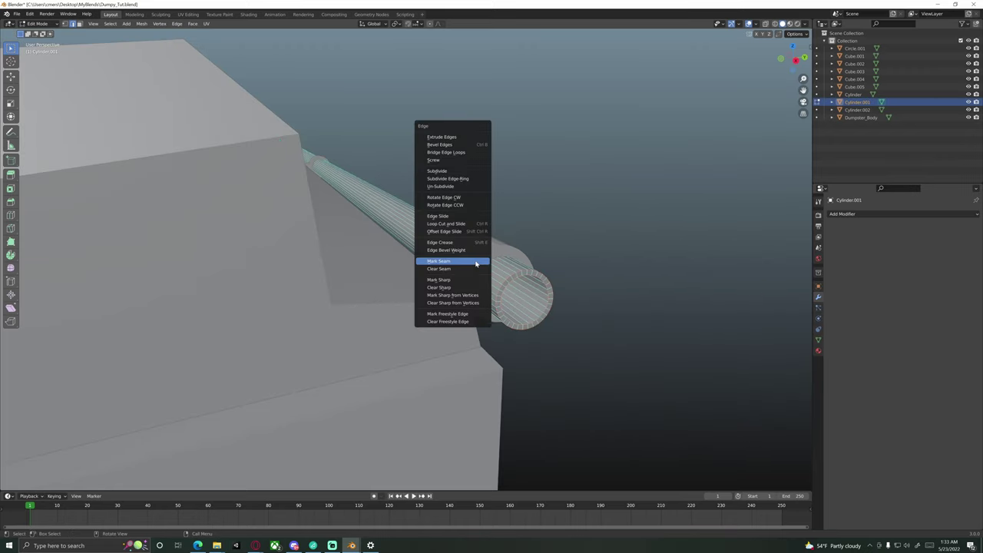
left_click(476, 262)
scroll(572, 227, "down", 2)
key("Tab")
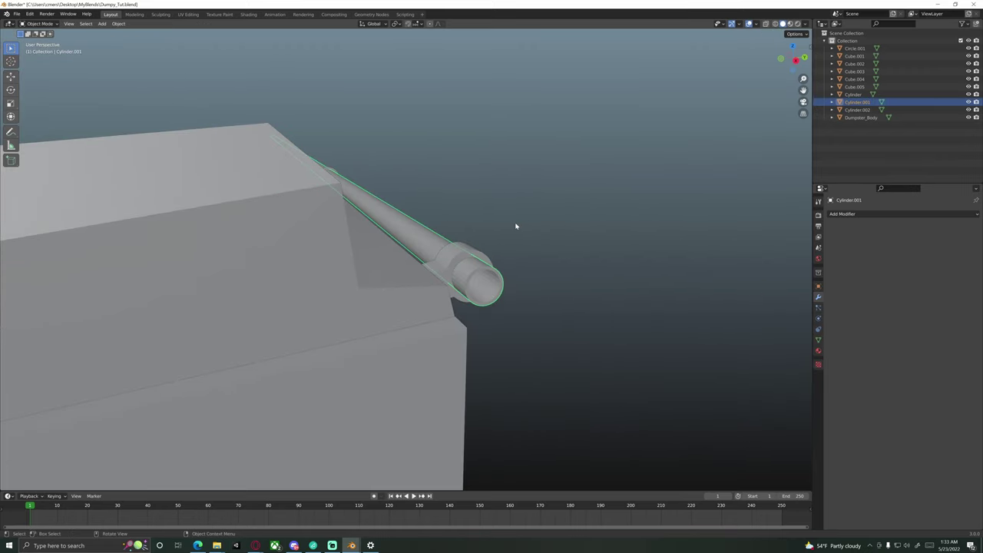
Step: Apply the hinge rod's scale as an object transform
mouse_move(515, 224)
middle_mouse_down()
mouse_move(498, 233)
mouse_move(515, 221)
middle_mouse_up()
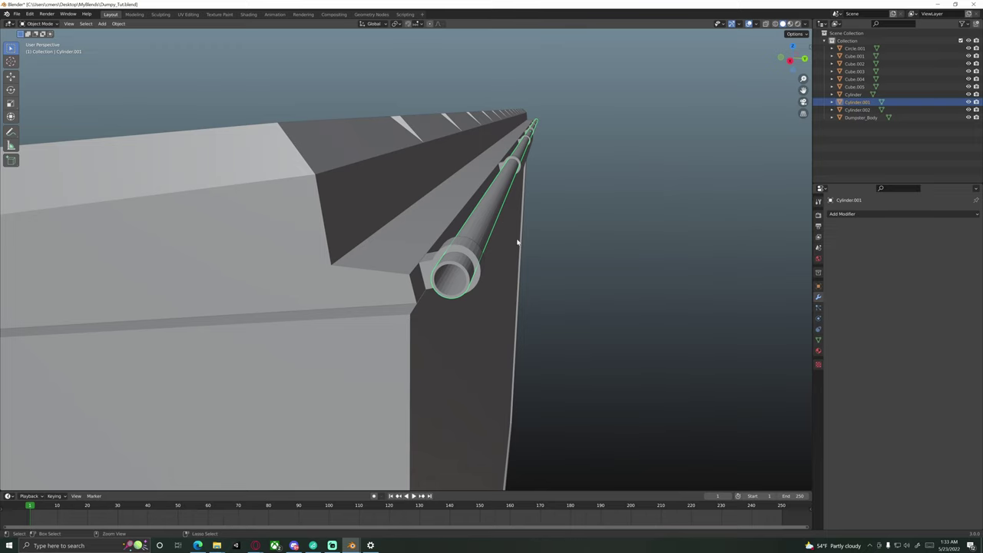
key("ctrl+a")
left_click(507, 234)
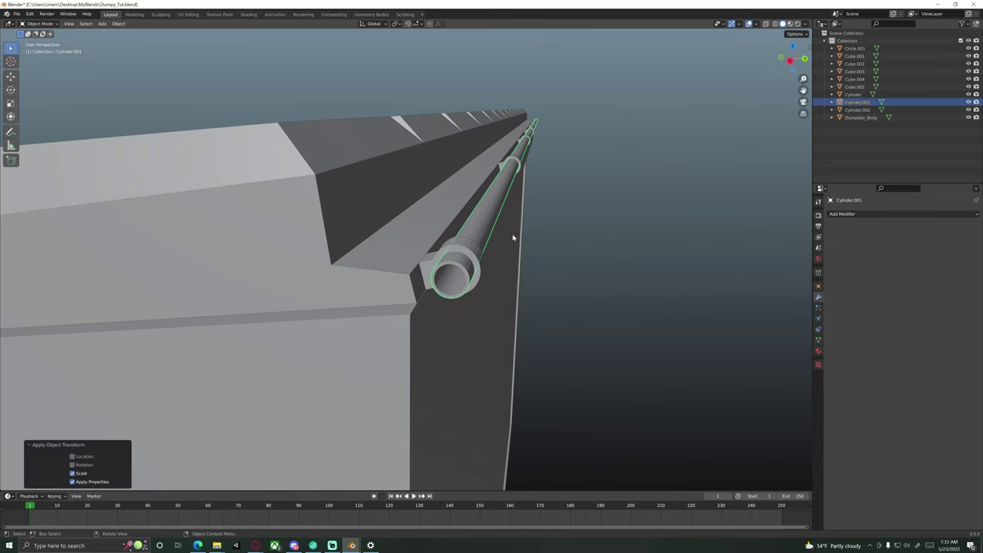
middle_click_drag(508, 233, 514, 230)
Step: In the UV Editing workspace, apply the MetalSpottyDiscoloration001_3K material to the whole rod and unwrap it
left_click(188, 14)
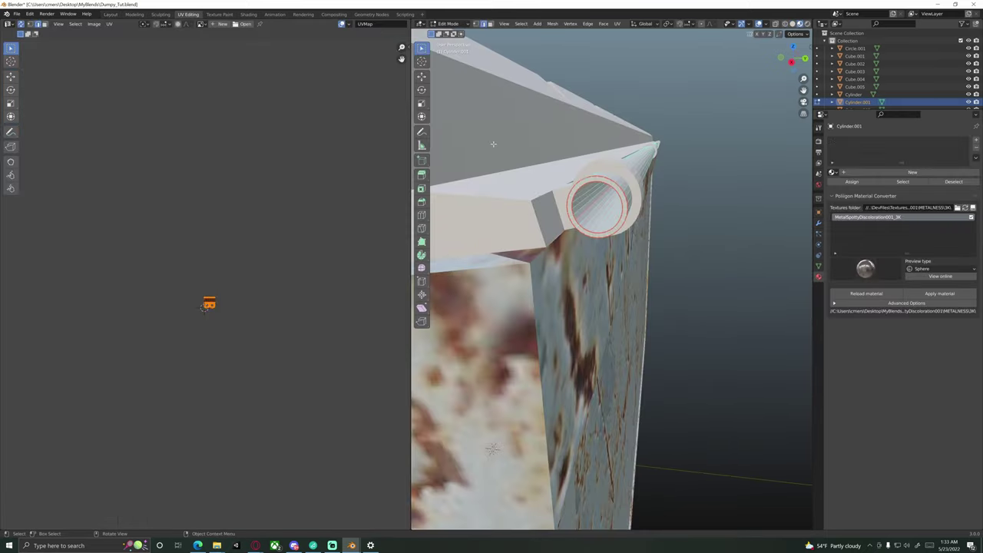
middle_click_drag(654, 203, 609, 264)
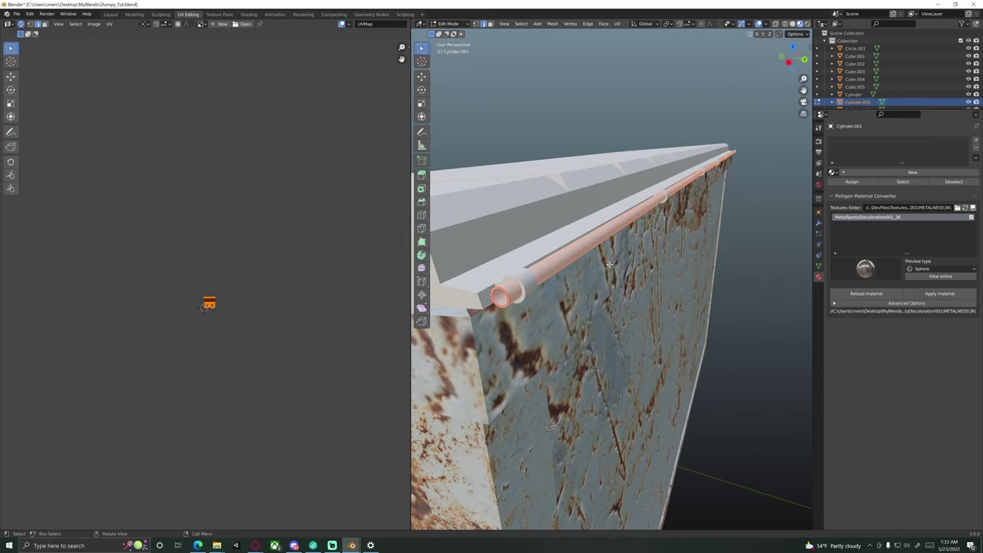
left_click(939, 293)
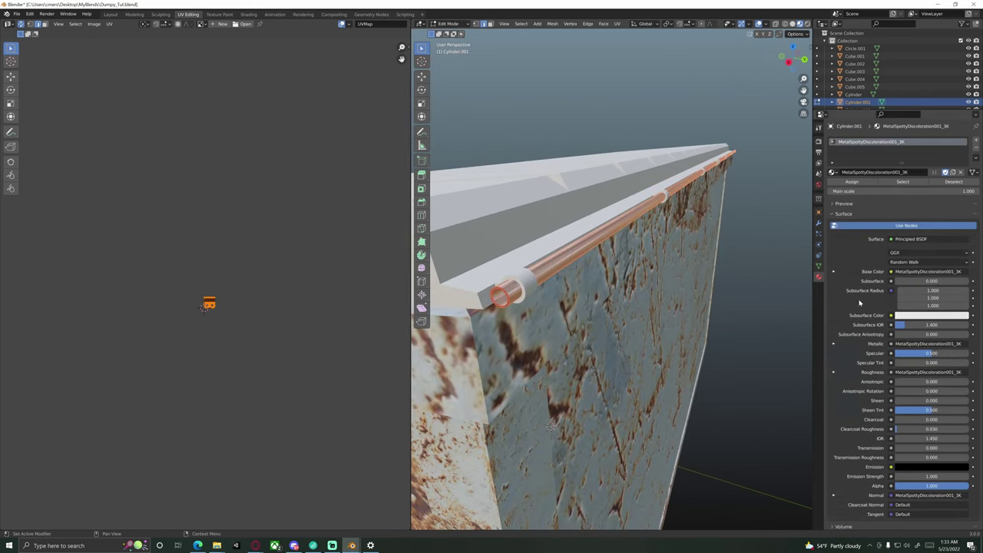
key("u")
left_click(616, 310)
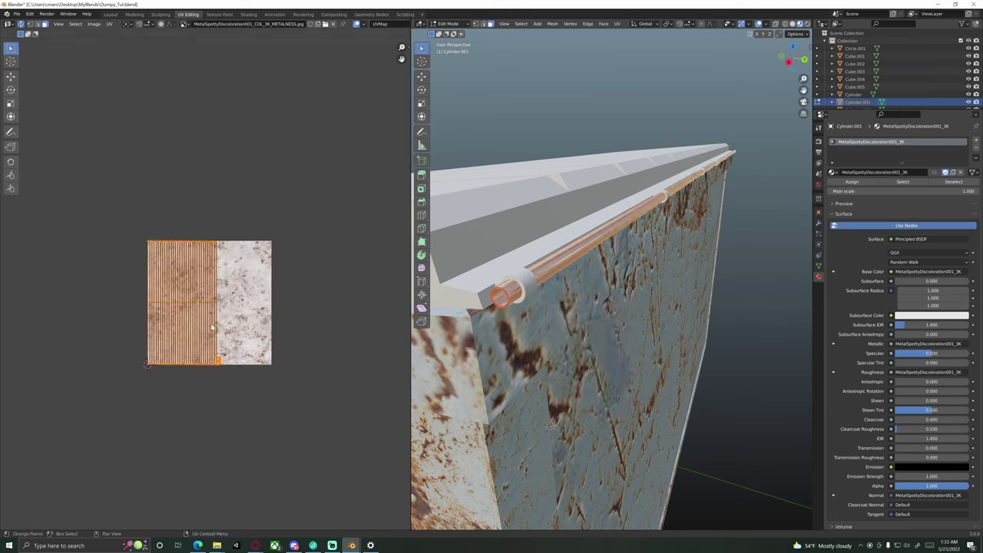
Step: Select the rod's large linked UV islands and rotate them a quarter turn so the strips run horizontally
left_click(313, 335)
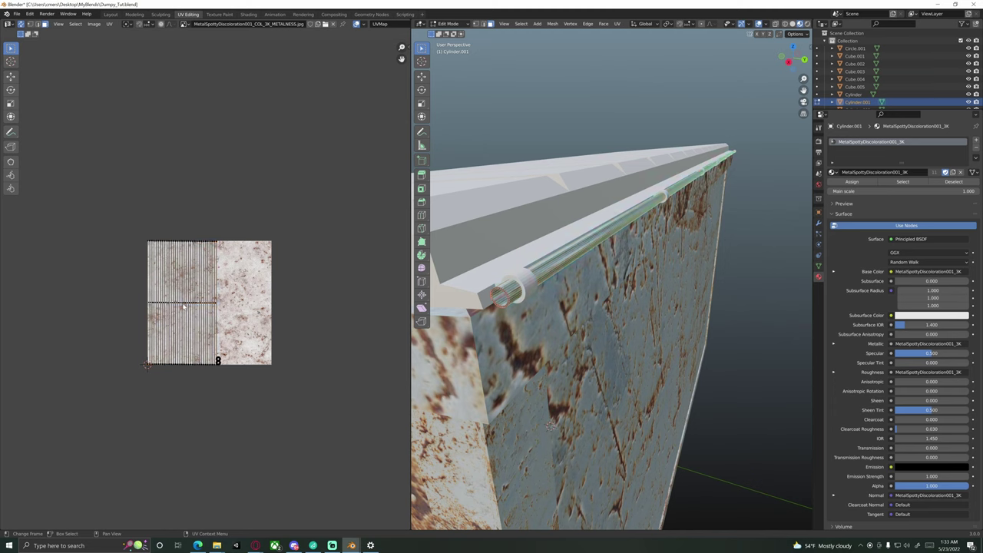
key("l")
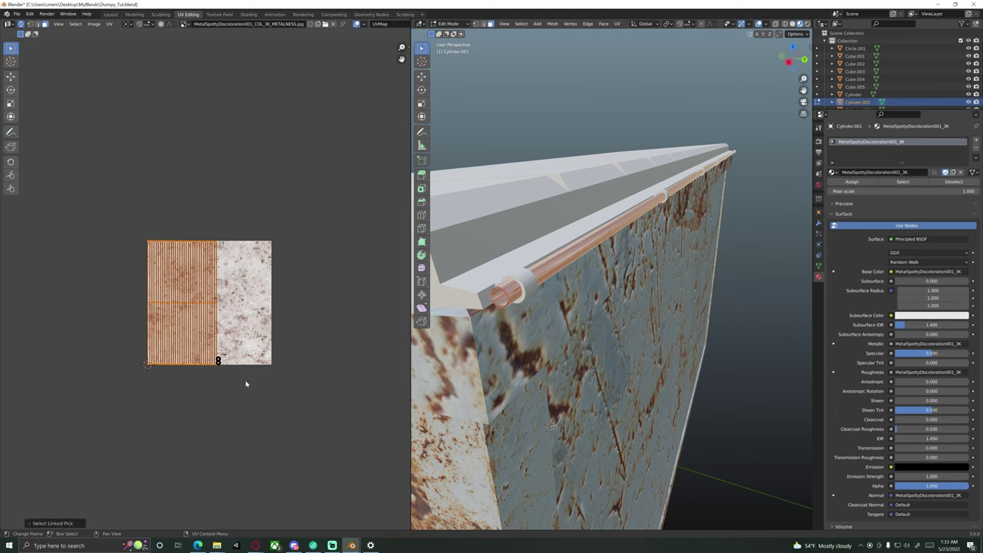
left_click(246, 383)
scroll(205, 284, "up", 3)
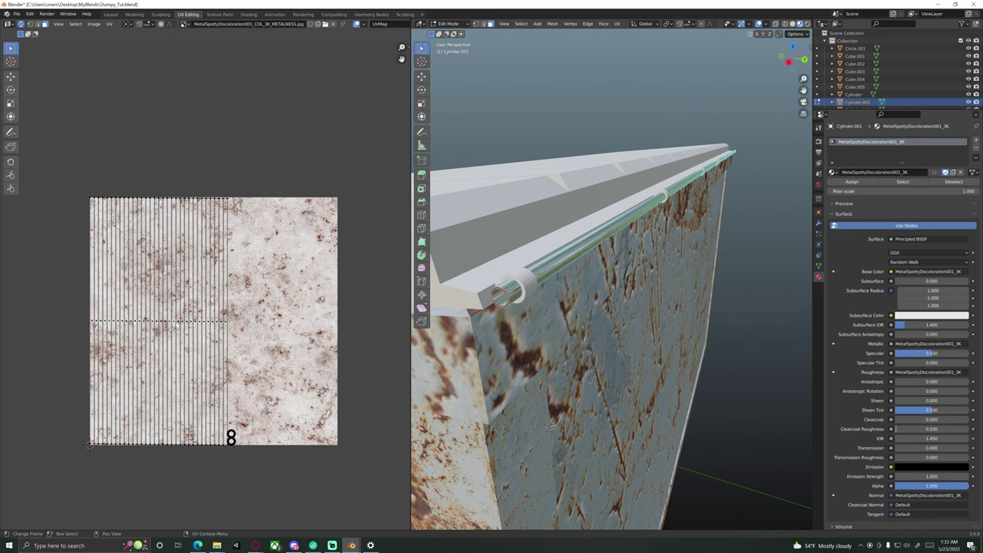
key("l")
key("r")
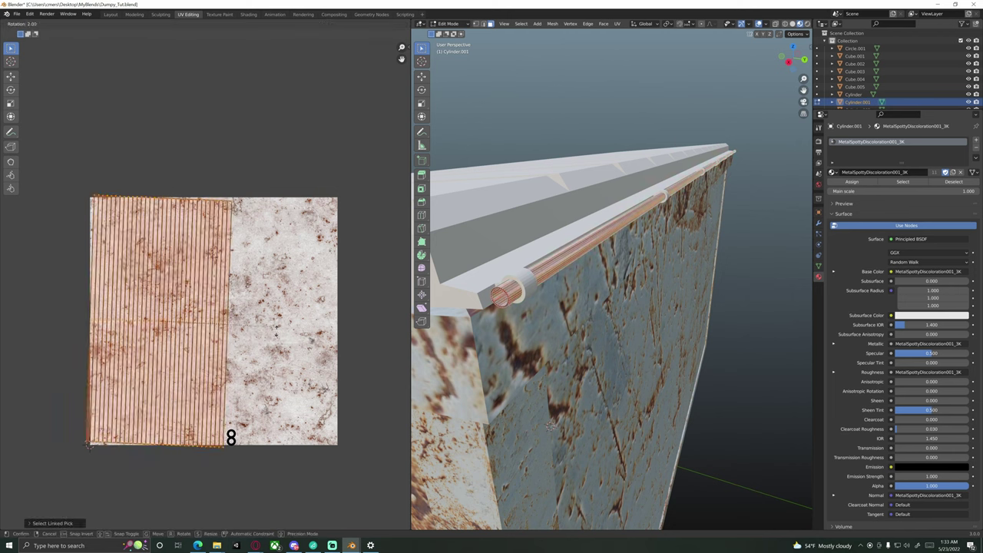
left_click(158, 393)
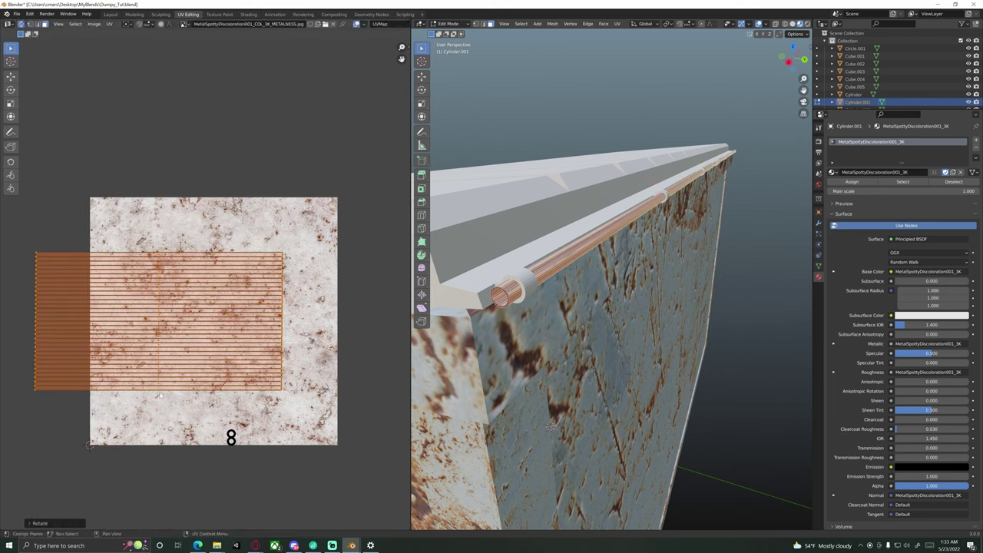
Step: Move the rod's UV islands directly above the texture square and stretch them horizontally to about three times their width
key("g")
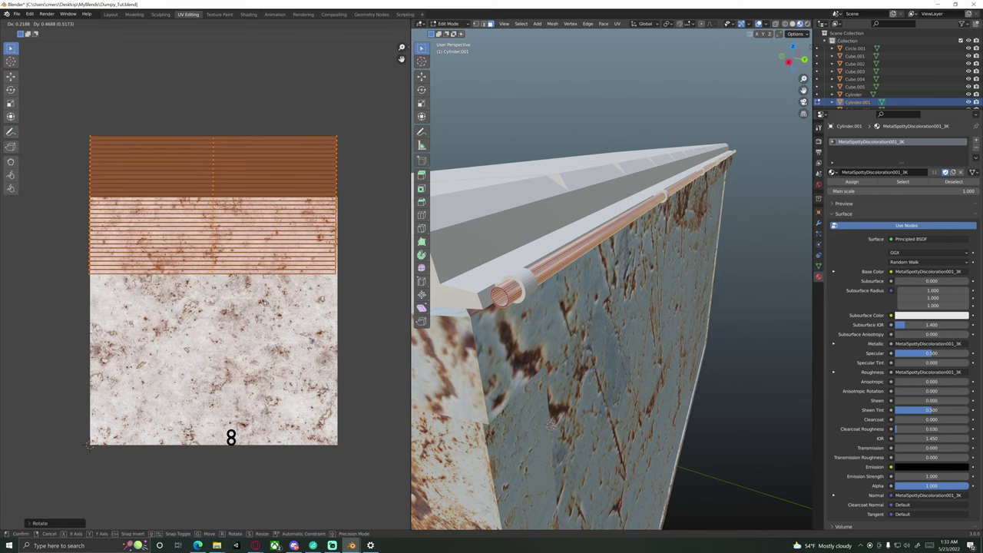
left_click(265, 226)
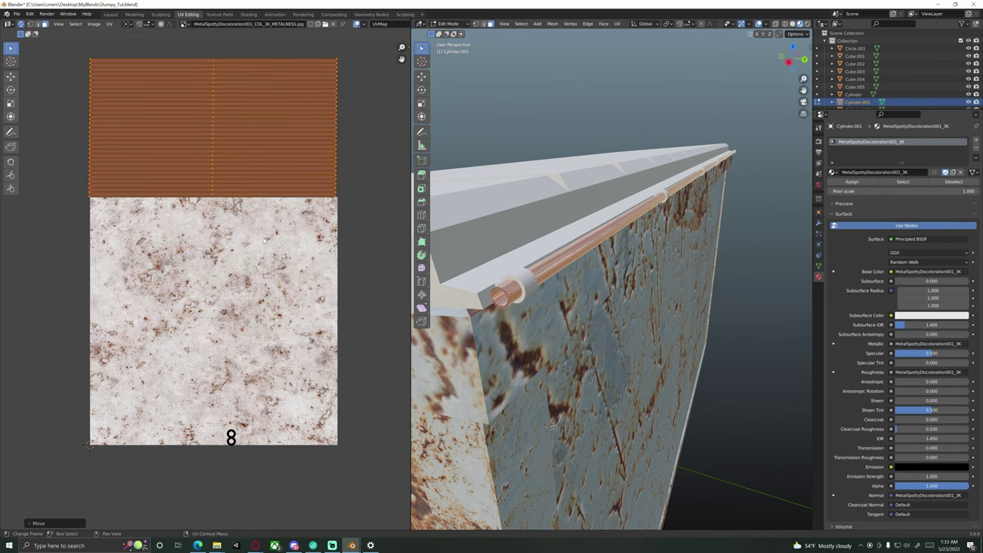
middle_click_drag(266, 226, 259, 286)
scroll(255, 321, "down", 5)
key("s")
key("x")
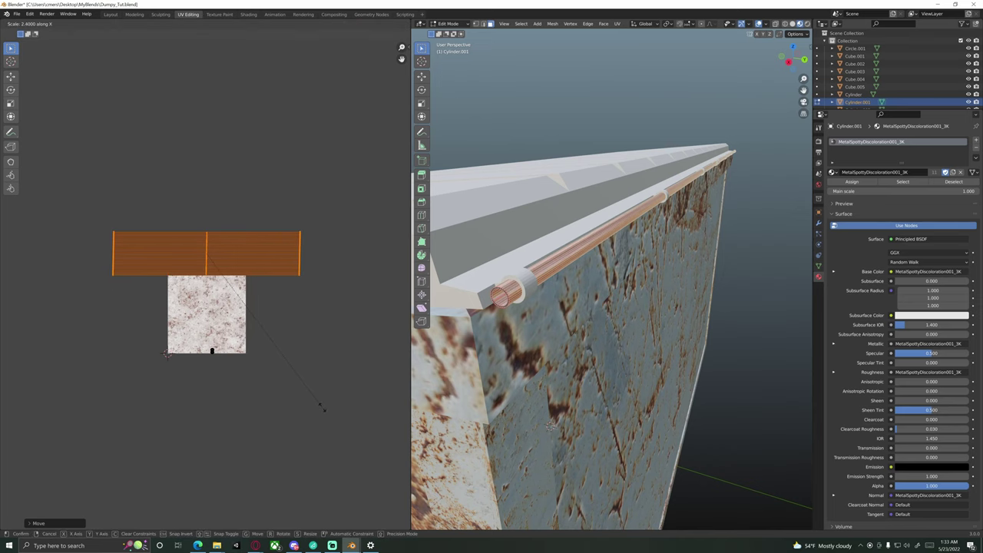
left_click(360, 439)
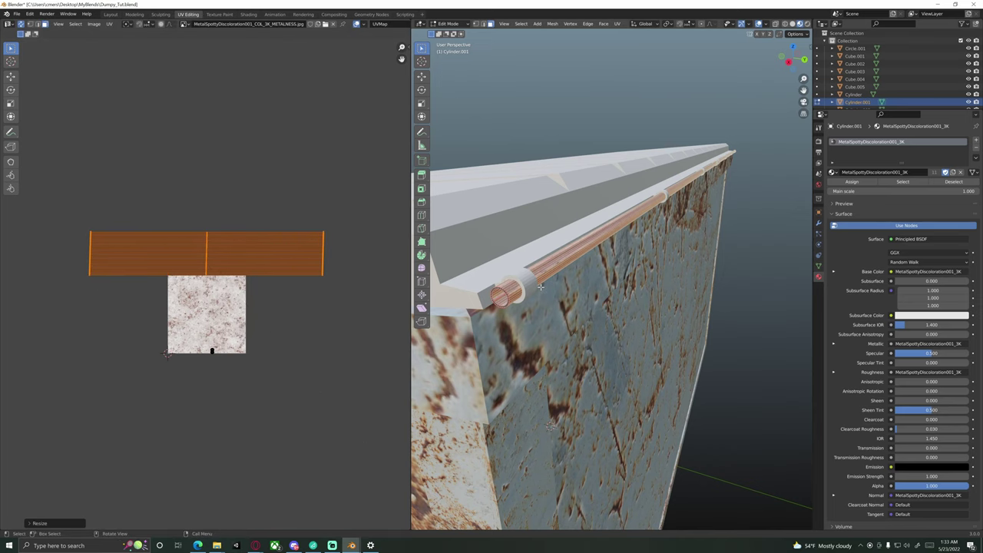
Step: Scale the rod's UV islands slightly taller, and stretch them horizontally to about five times the texture's width
scroll(524, 275, "up", 3)
middle_click_drag(524, 275, 508, 278)
key("s")
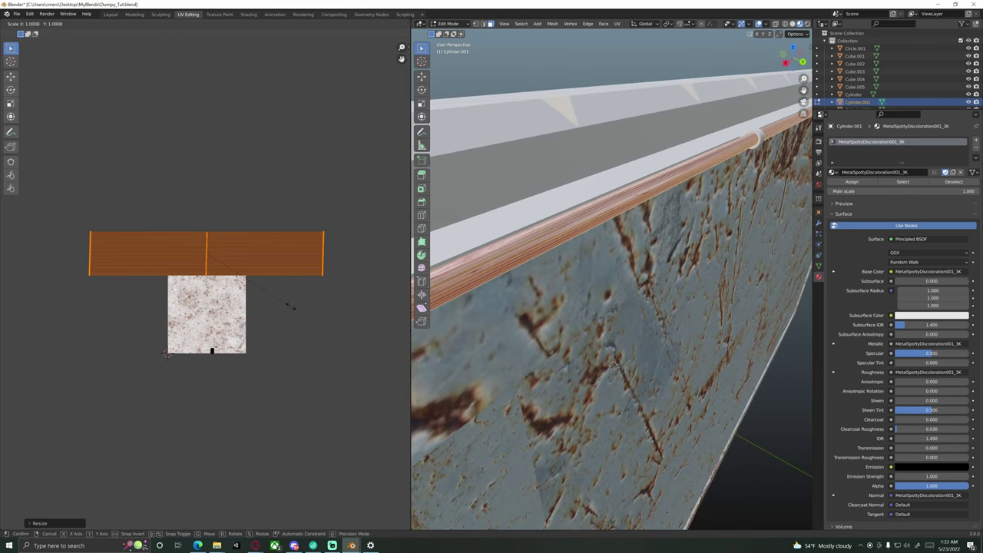
key("y")
left_click(295, 339)
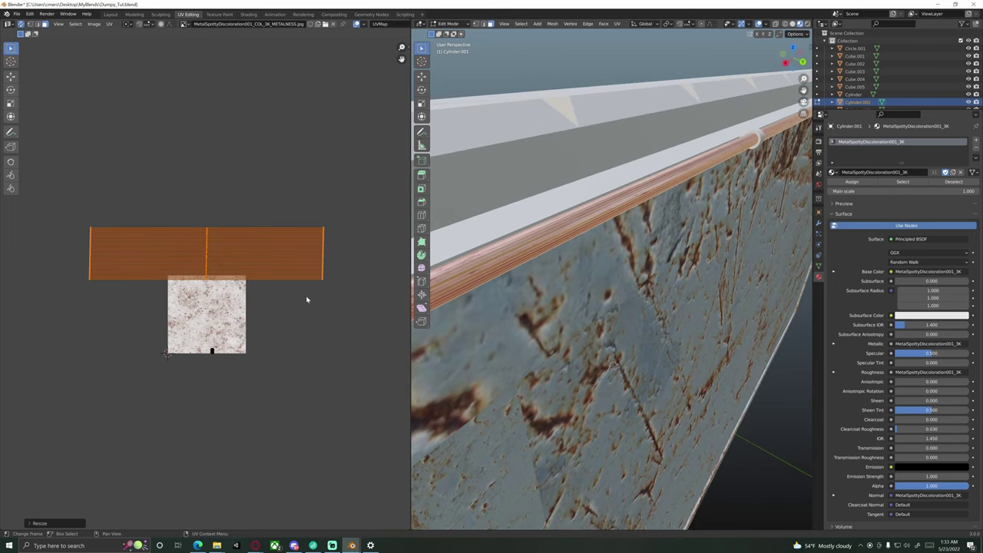
key("s")
key("x")
left_click(310, 331)
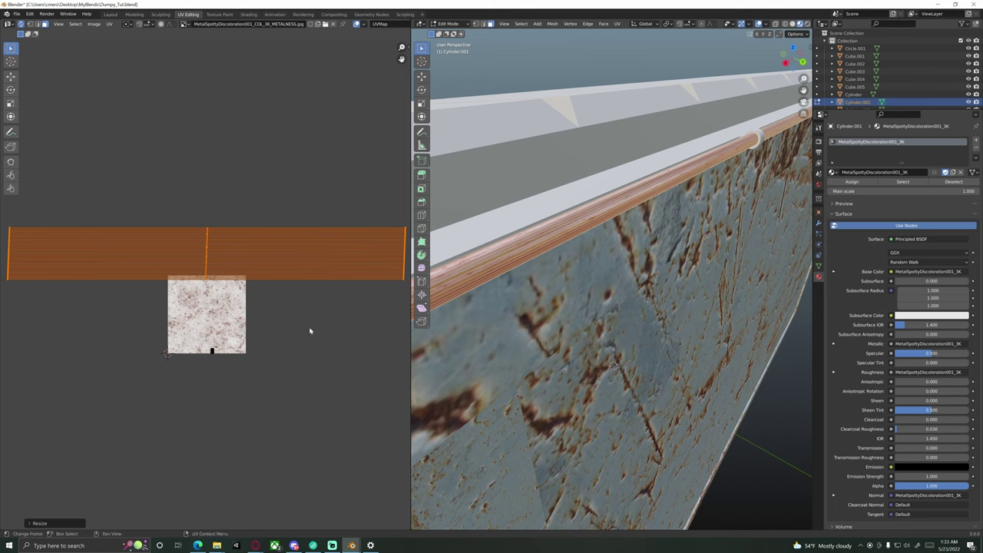
Step: Rescale the rod's UV islands once more along Y and exit Edit Mode
scroll(308, 327, "down", 1)
key("s")
key("y")
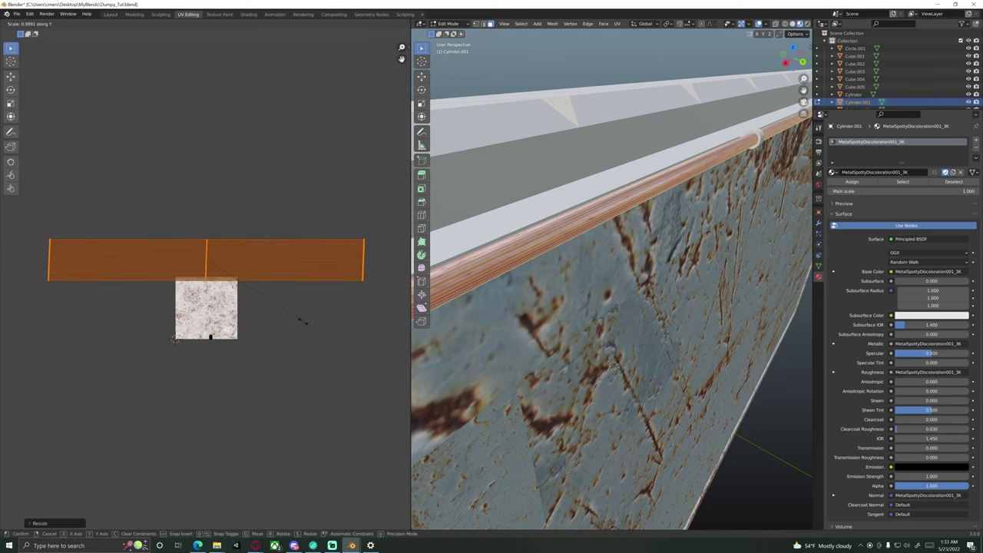
left_click(308, 345)
middle_click_drag(525, 257, 496, 279)
key("Tab")
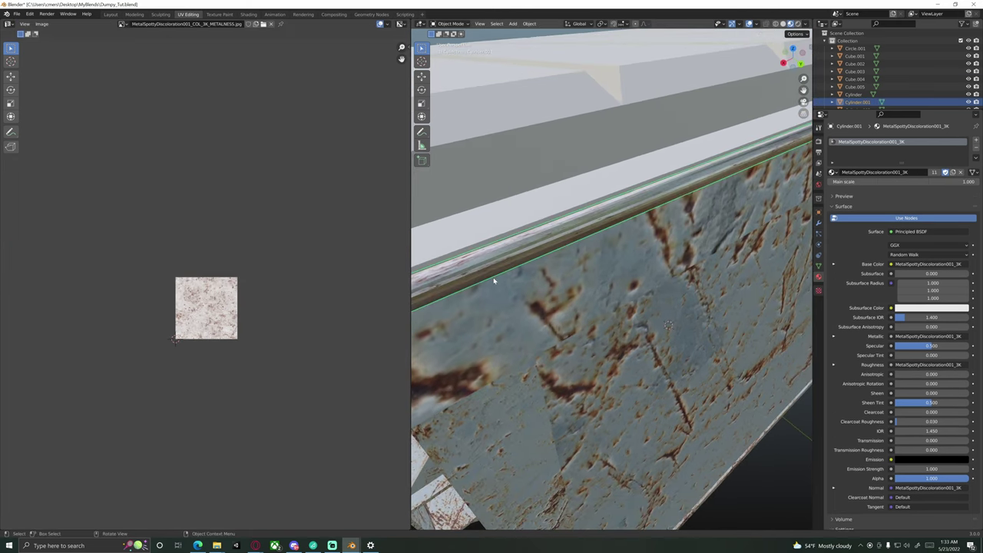
Step: Apply Shade Smooth to the hinge rod
scroll(617, 313, "down", 2)
middle_click_drag(615, 313, 659, 284)
right_click(646, 299)
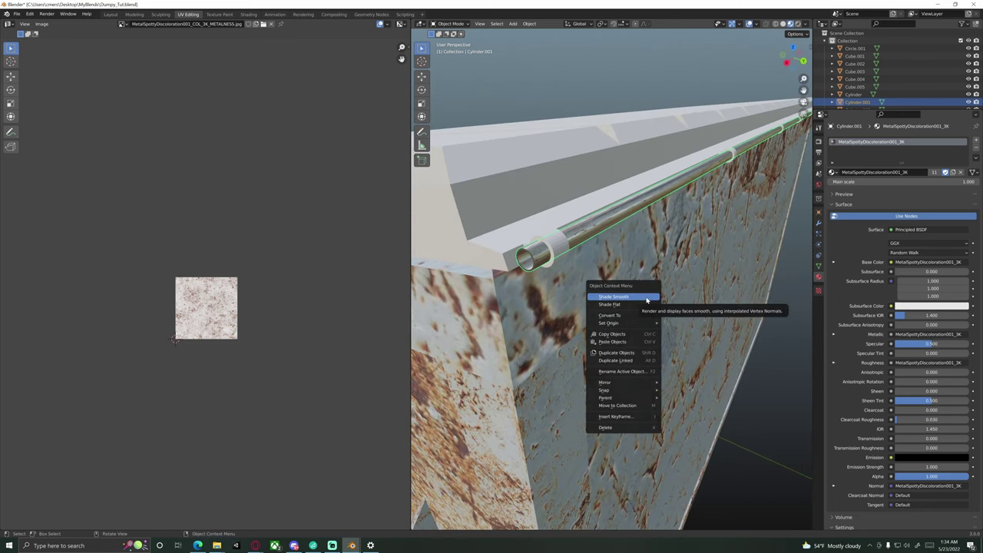
left_click(646, 298)
right_click(611, 285)
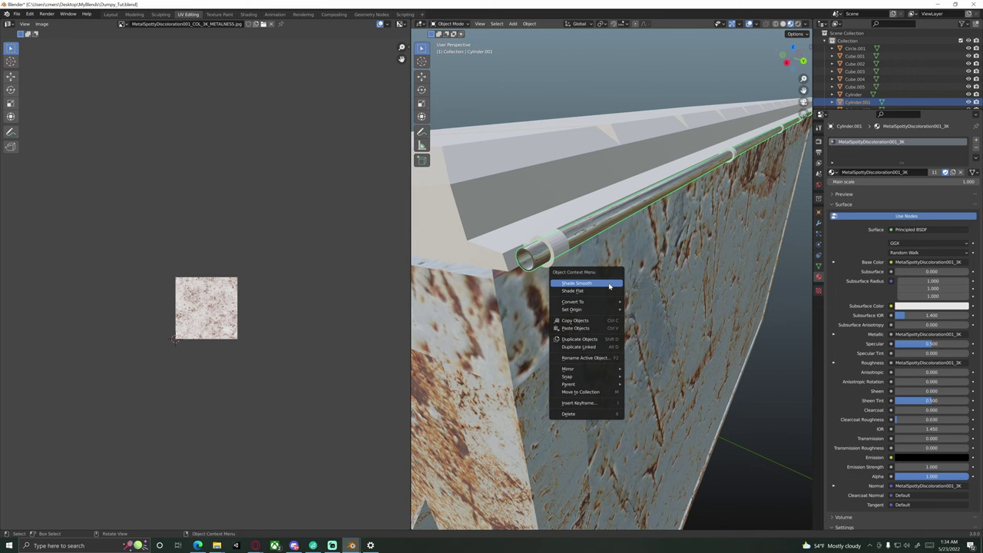
left_click(609, 284)
Step: Select the hinges along the rod and join them into the lid, keeping the lid as the active object
middle_click_drag(610, 282, 675, 286)
left_click(705, 272)
left_click(612, 304)
middle_click_drag(611, 303, 603, 281)
middle_click_drag(627, 247, 580, 282)
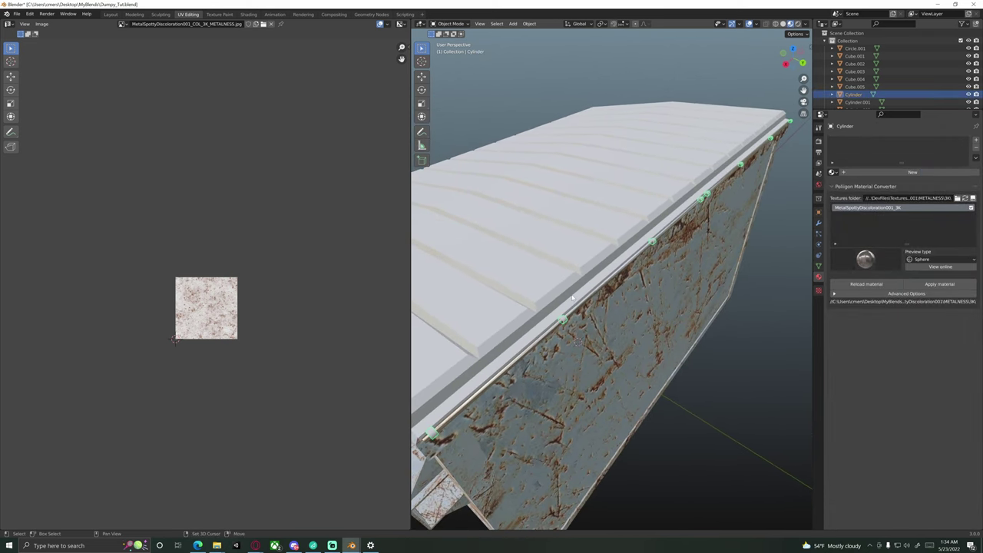
left_click(567, 289, "shift")
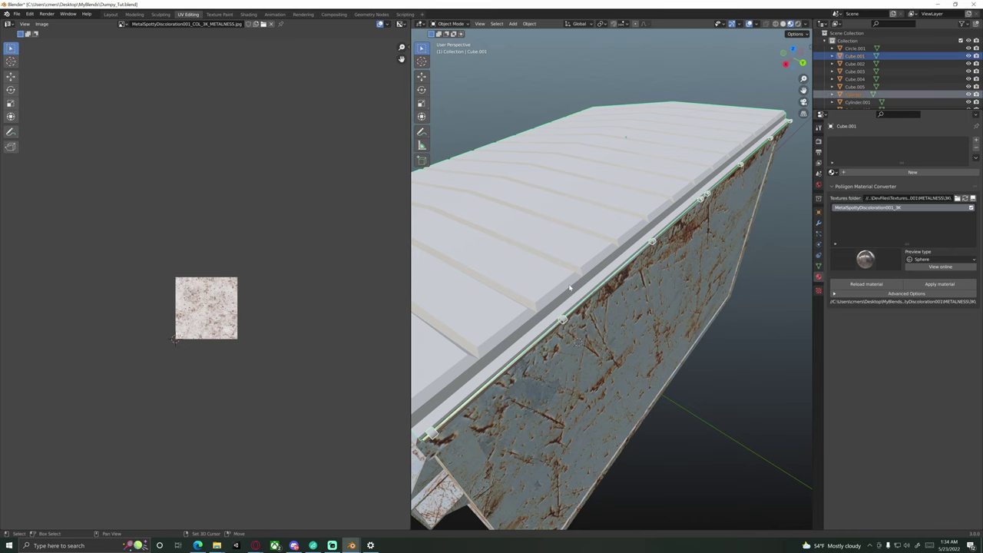
scroll(560, 265, "down", 2)
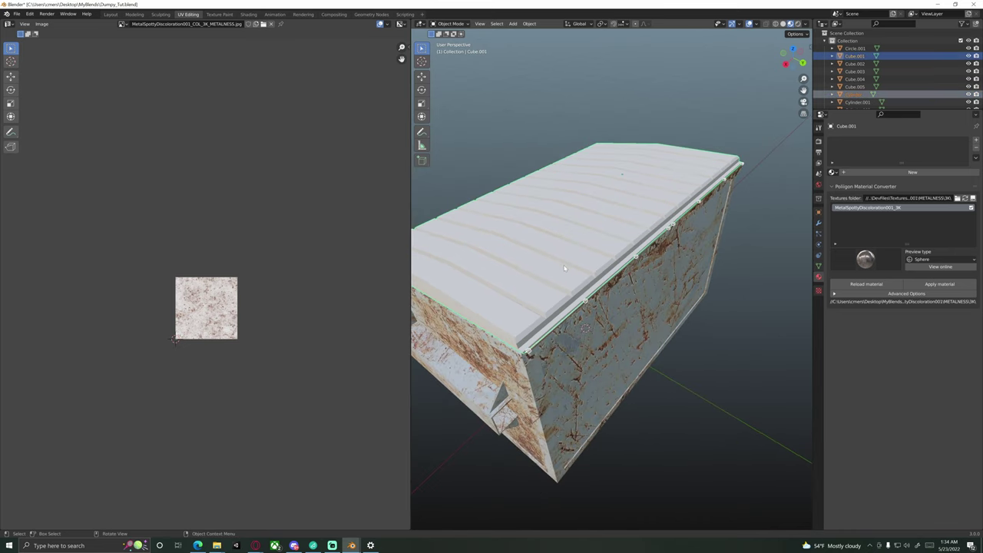
key("ctrl+j")
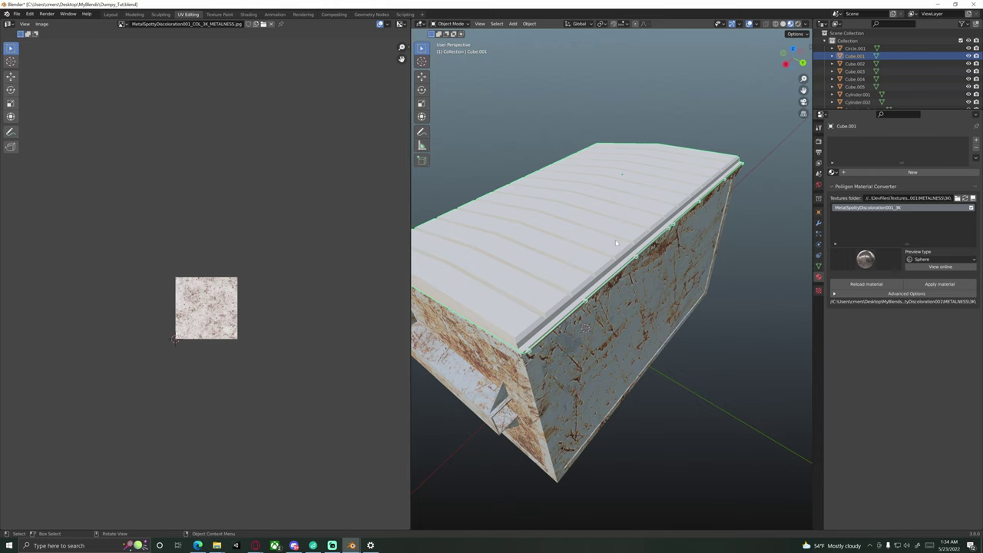
Step: Try to set the joined lid's origin to its center of mass (surface)
middle_click_drag(603, 166, 554, 185)
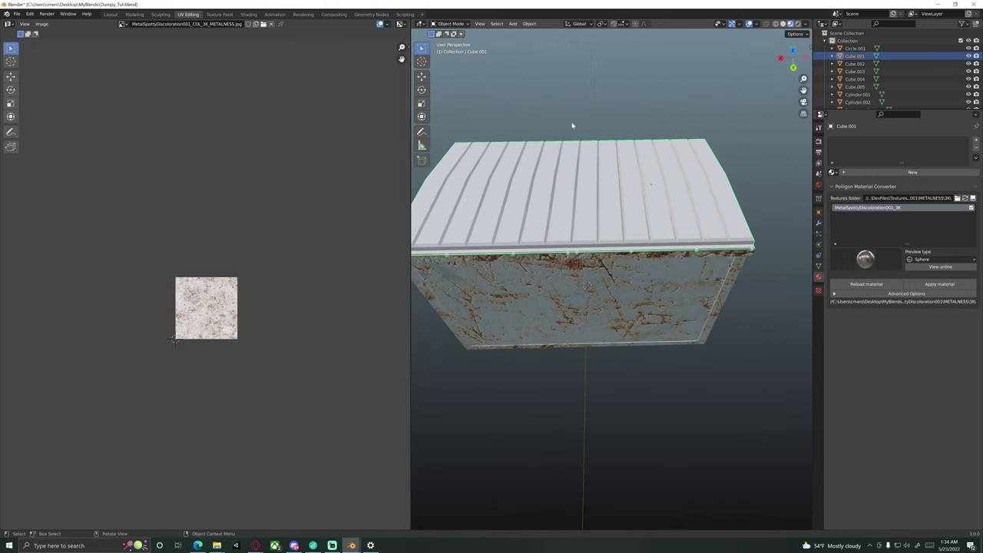
left_click(529, 24)
right_click(511, 113)
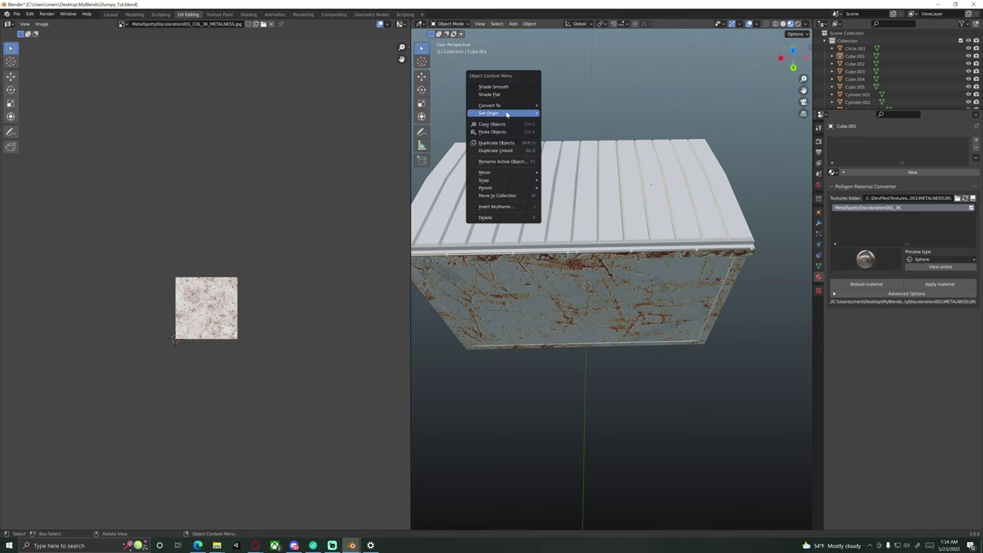
mouse_move(508, 116)
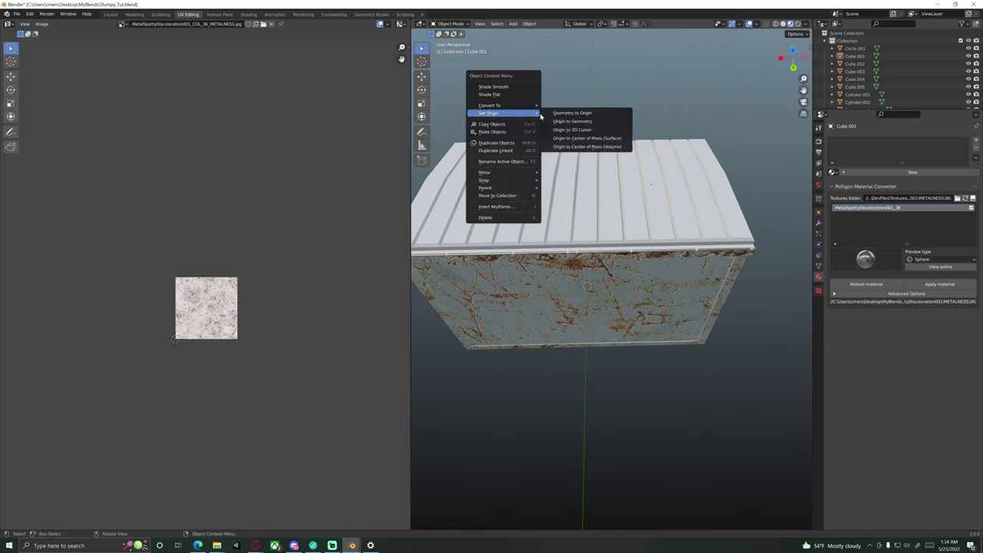
left_click(585, 139)
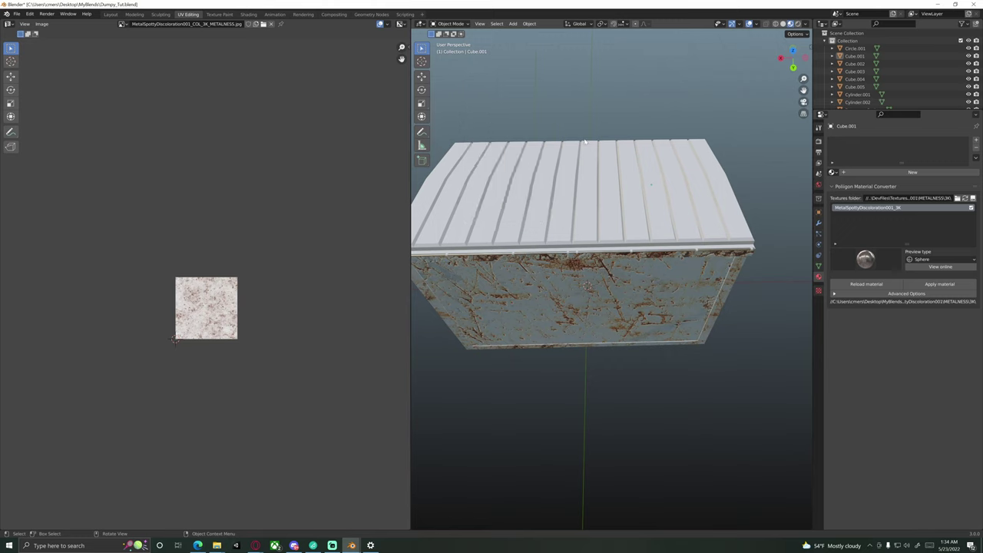
Step: Reselect the lid with its joined hinges and set its origin to Center of Mass (Surface)
middle_click_drag(561, 193, 565, 181)
left_click(563, 183)
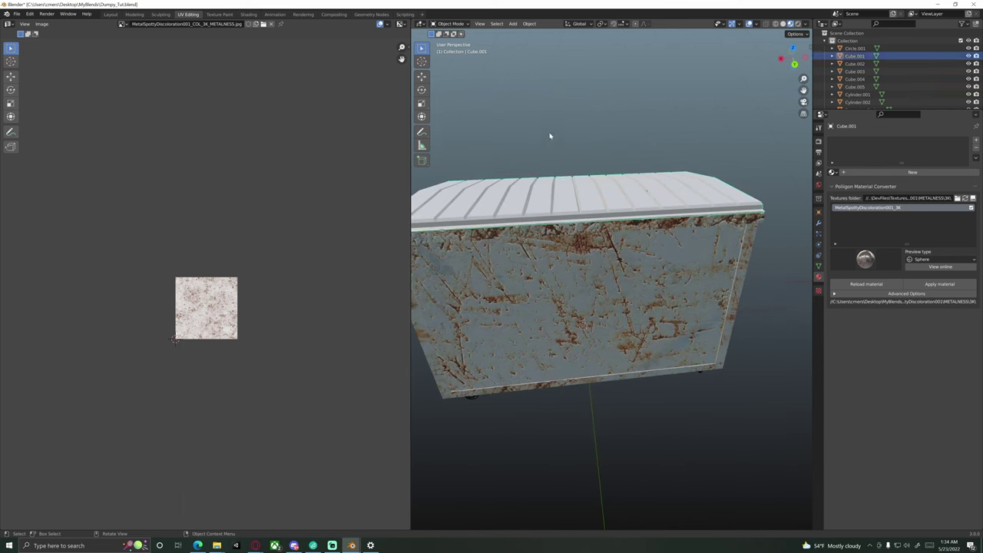
middle_click_drag(539, 108, 499, 93)
right_click(499, 94)
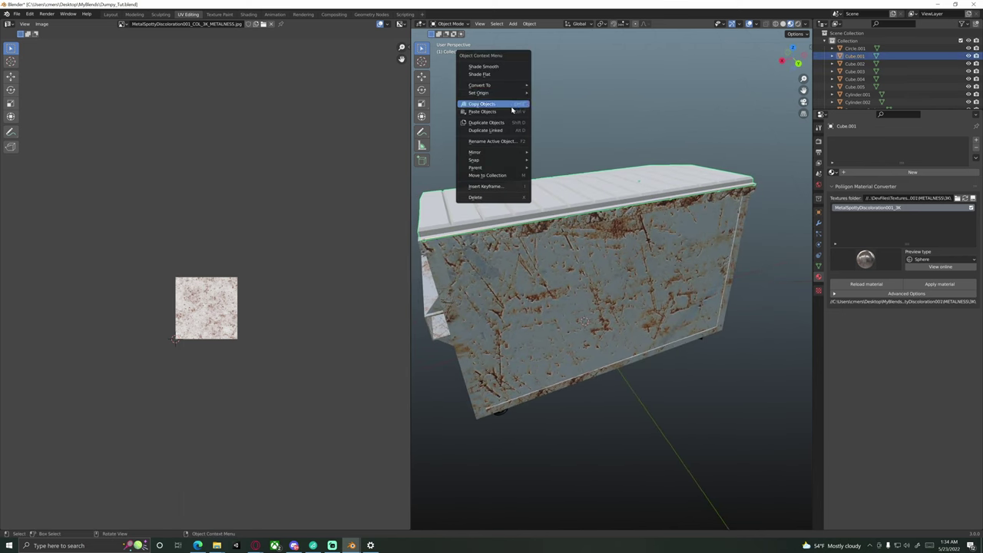
left_click(529, 24)
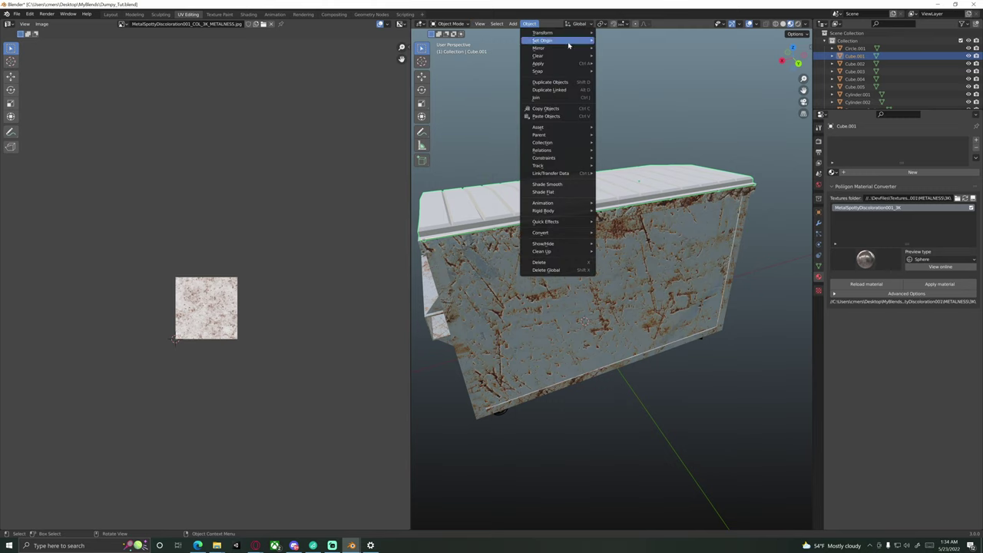
mouse_move(581, 42)
left_click(628, 66)
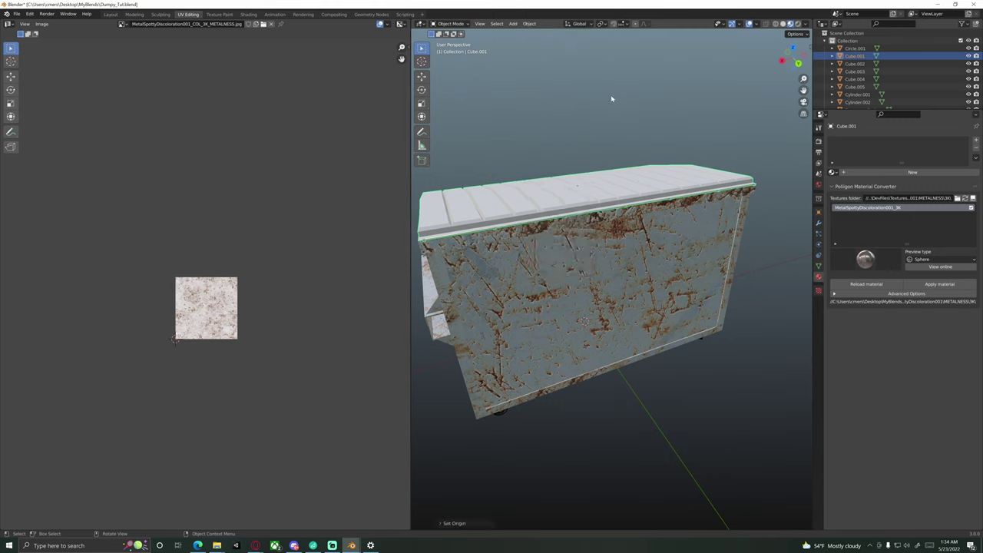
middle_click_drag(611, 95, 563, 163)
scroll(550, 142, "up", 3)
scroll(550, 142, "down", 3)
scroll(583, 200, "up", 3)
scroll(560, 162, "down", 4)
scroll(559, 162, "down", 4)
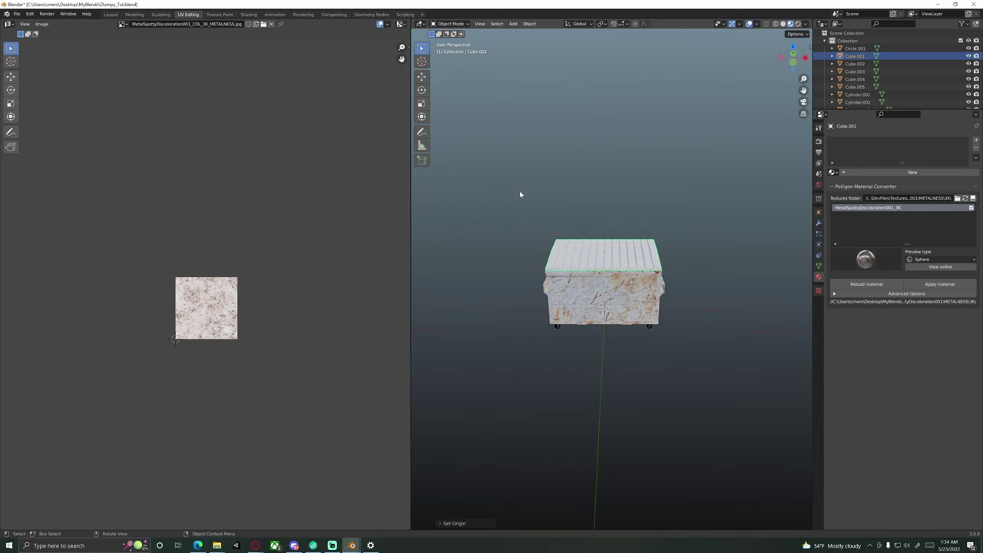
scroll(520, 195, "up", 4)
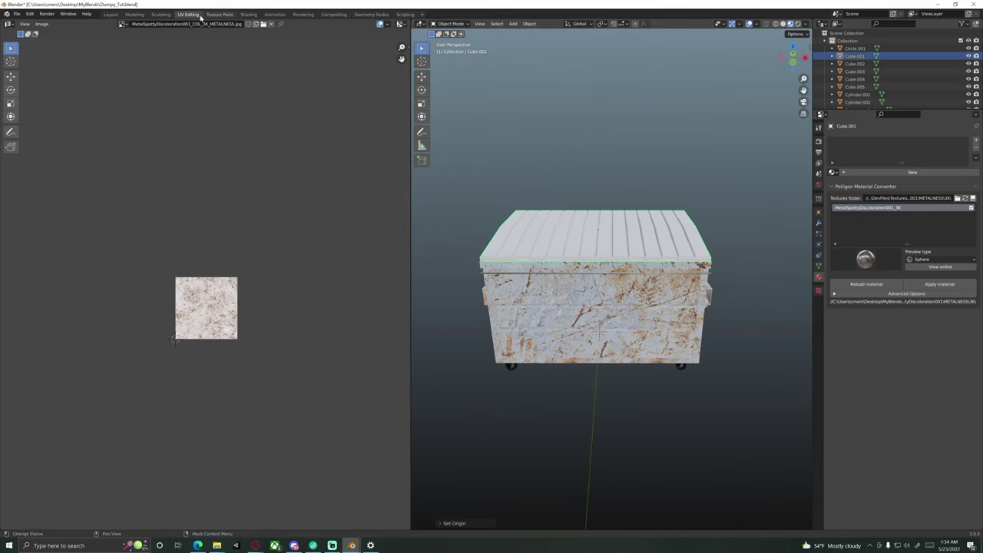
Step: In the Shading workspace, create a new material on the lid and name it Lid
left_click(255, 16)
scroll(352, 81, "down", 9)
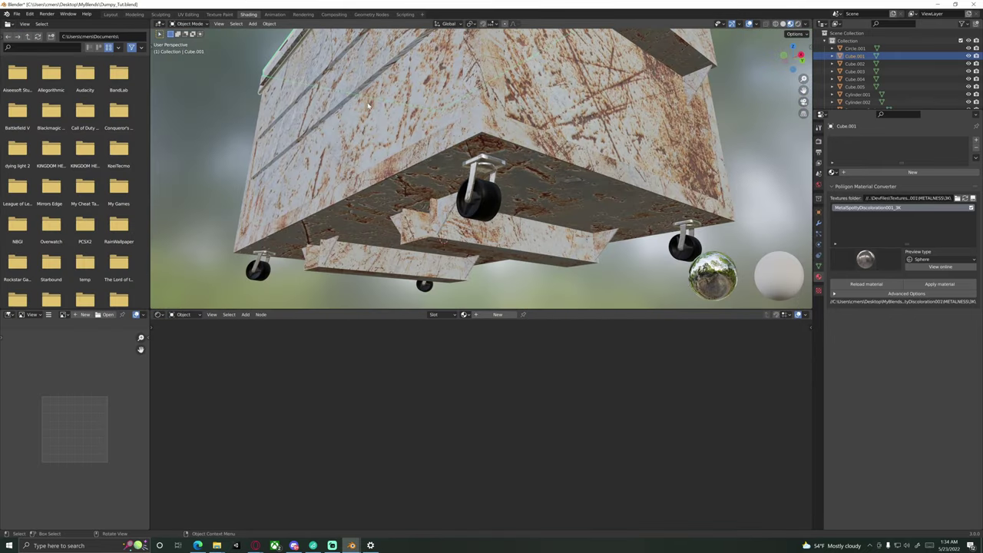
mouse_move(352, 80)
middle_mouse_down()
mouse_move(397, 134)
mouse_move(430, 196)
mouse_move(384, 196)
middle_mouse_up()
scroll(430, 196, "up", 3)
middle_click_drag(563, 170, 426, 253, "shift")
scroll(373, 165, "down", 3)
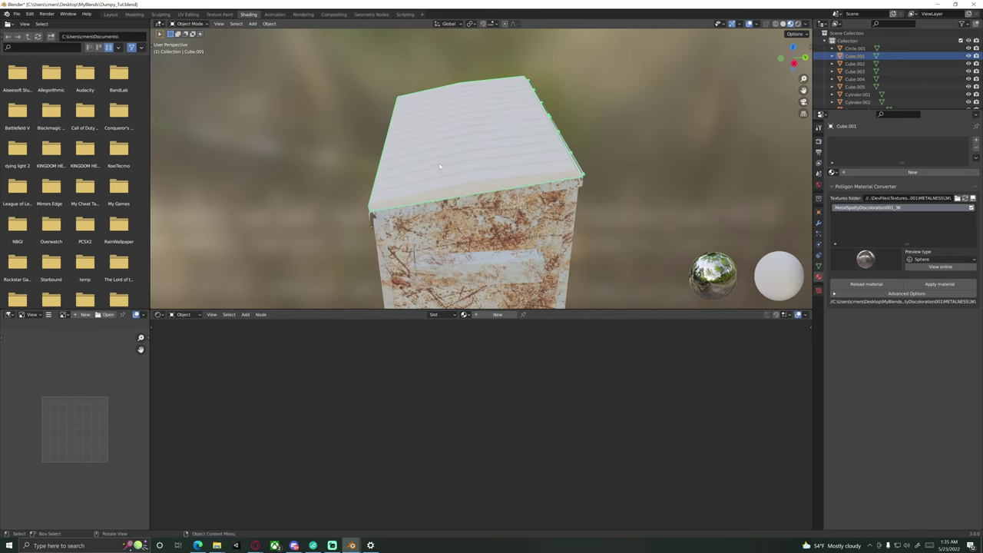
left_click(862, 173)
double_click(855, 144)
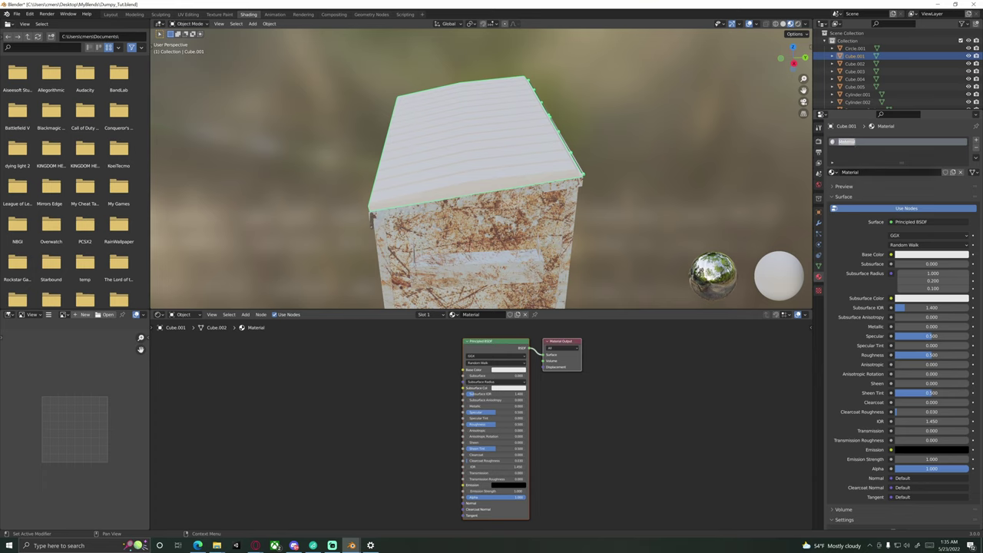
type("c")
key("Return")
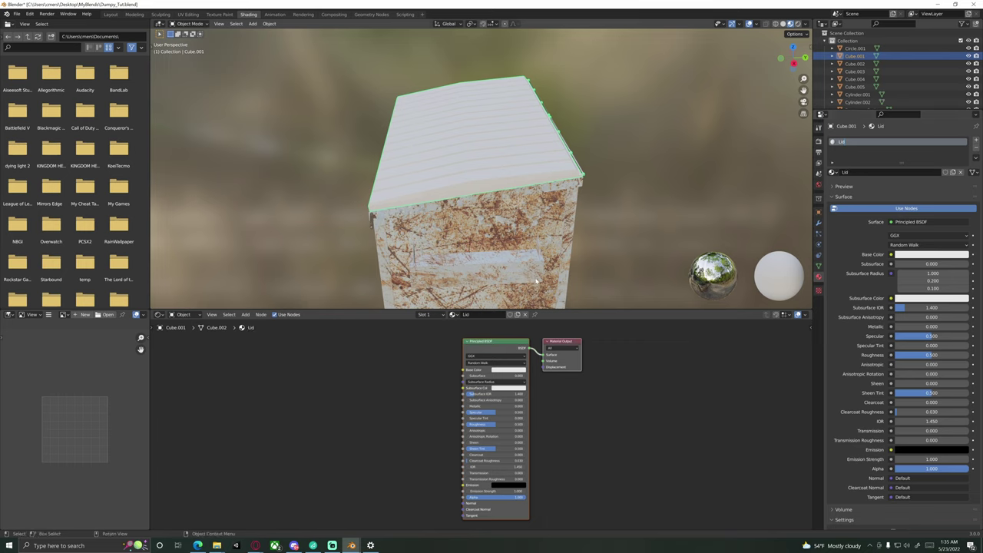
Step: Delete the Principled BSDF node from the Lid material, leaving only the Material Output
middle_click_drag(564, 401, 516, 413)
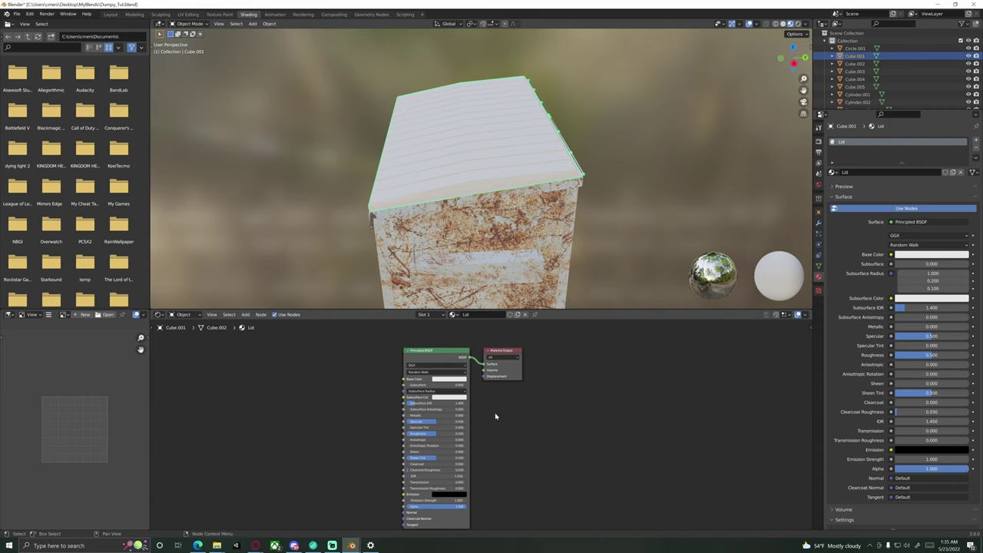
middle_click_drag(505, 421, 524, 442)
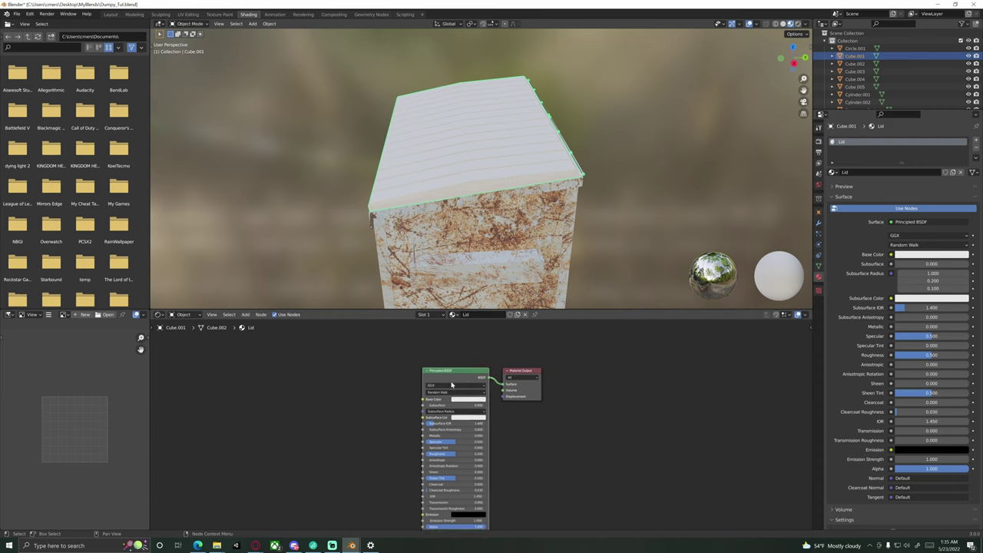
scroll(502, 416, "down", 3)
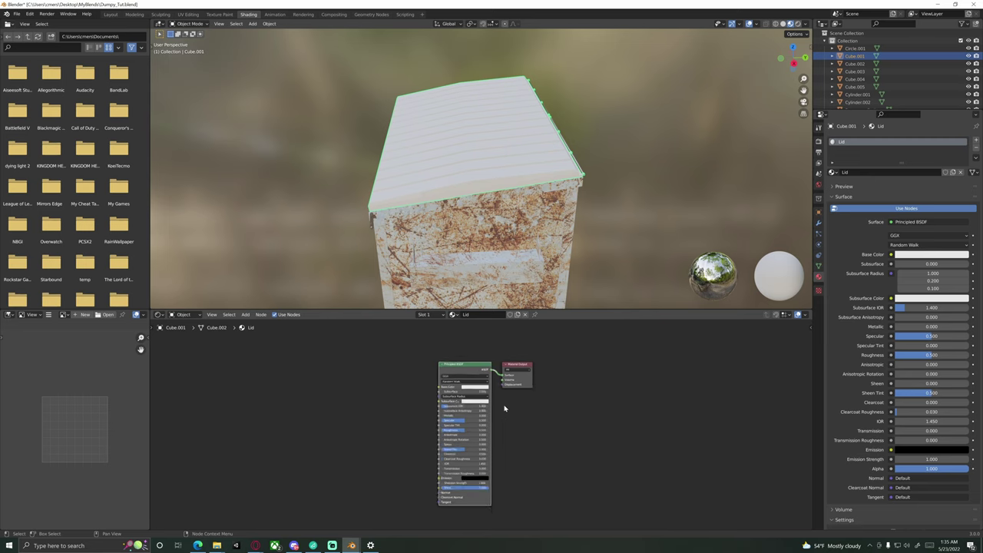
key("Delete")
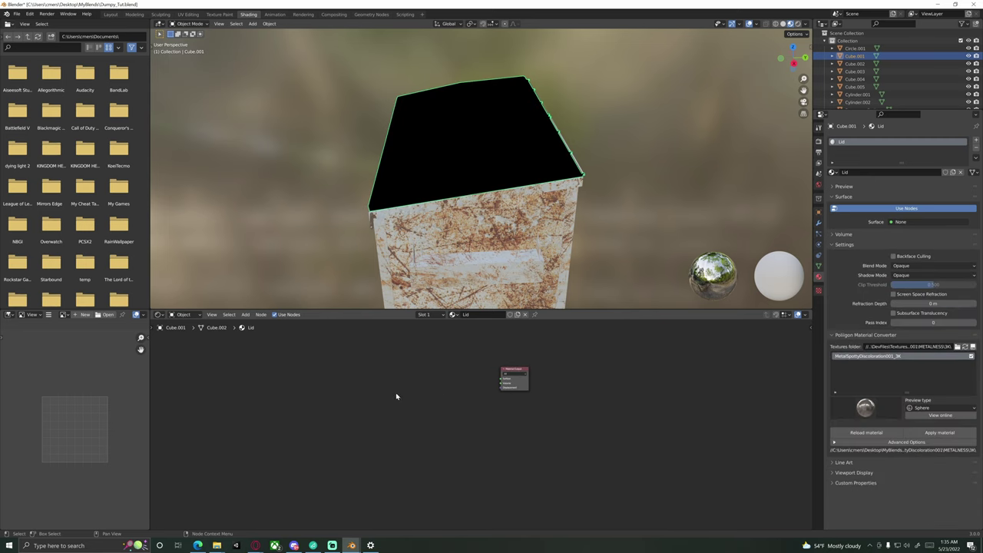
Step: Add Diffuse BSDF and Glossy BSDF nodes to the Lid material, and start adding another shader node
key("shift+a")
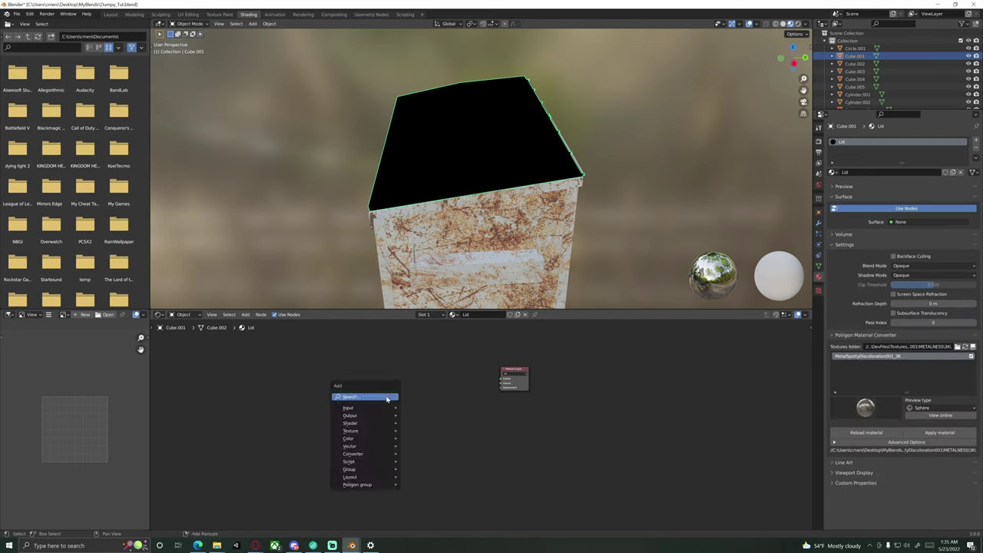
mouse_move(377, 424)
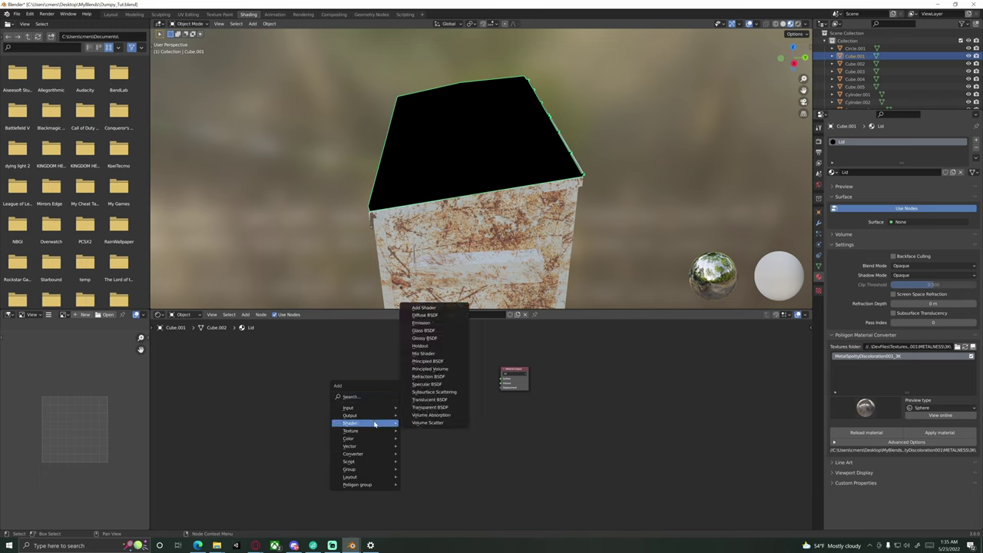
left_click(426, 315)
left_click(400, 347)
key("shift+a")
mouse_move(402, 404)
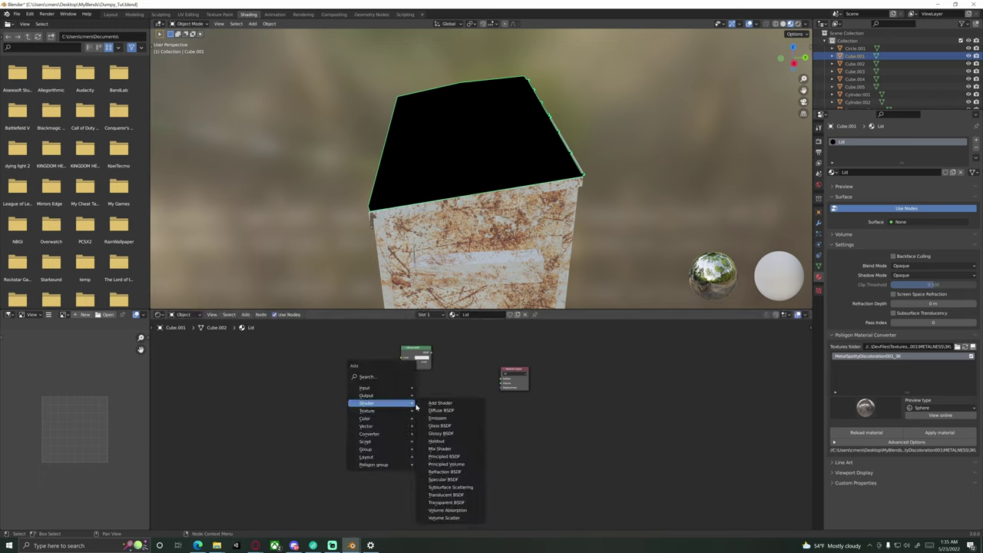
left_click(441, 433)
left_click(423, 427)
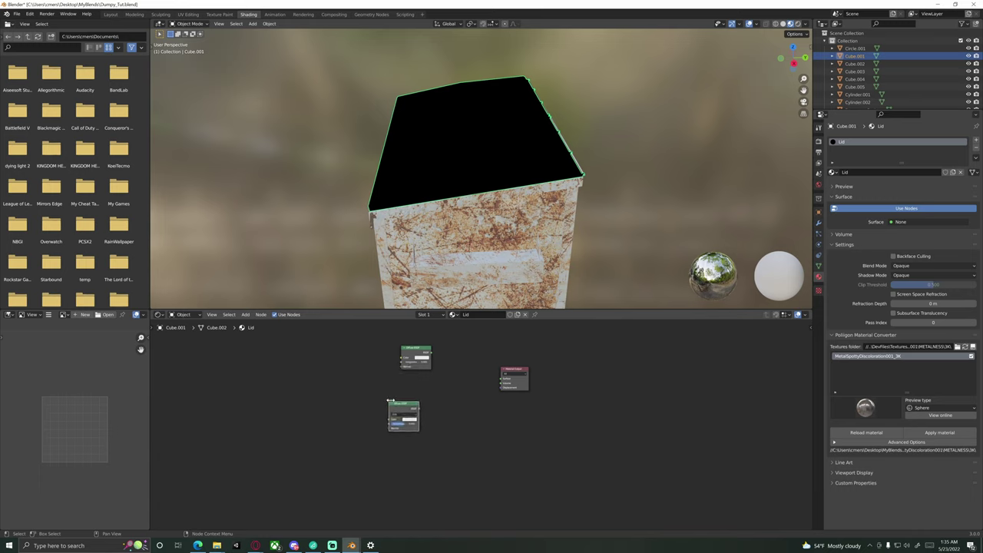
key("shift+a")
mouse_move(450, 403)
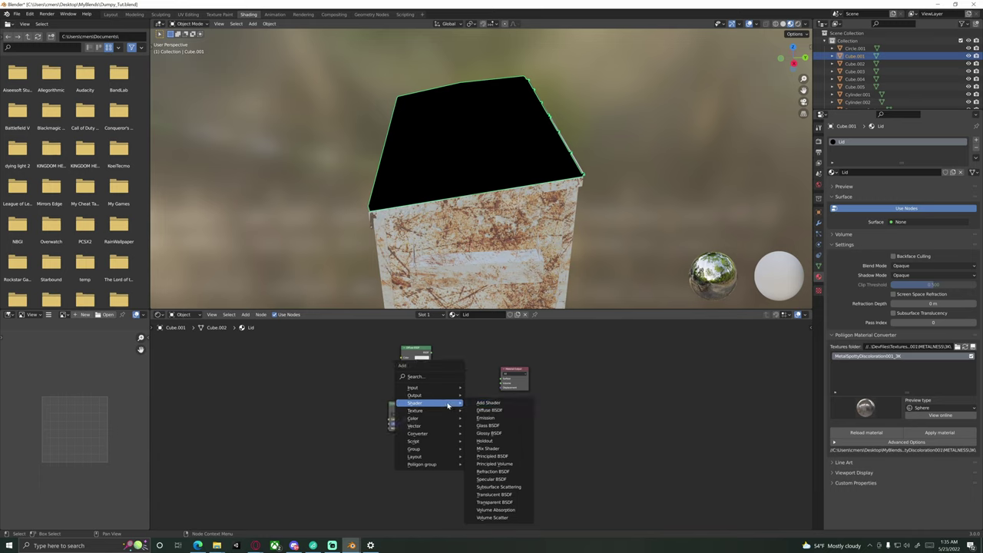
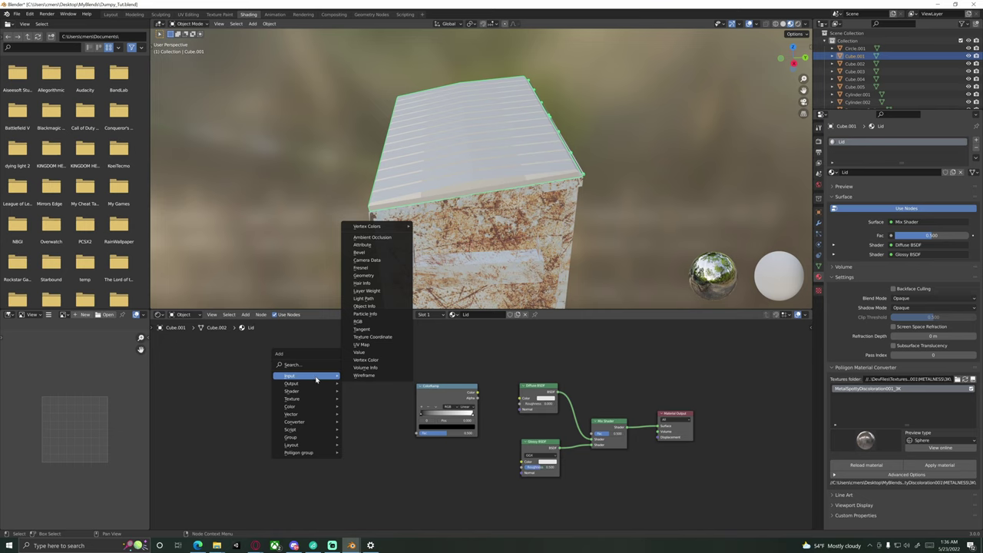
Step: Add a Noise Texture node, link its Fac to the ColorRamp's Fac, and link the ColorRamp's Color to the Diffuse BSDF's Color
mouse_move(317, 399)
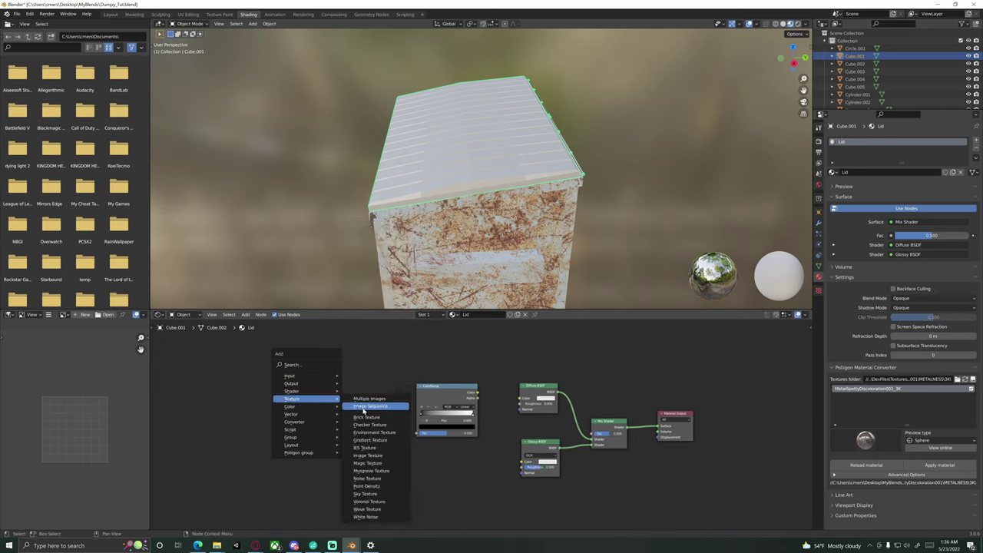
left_click(375, 478)
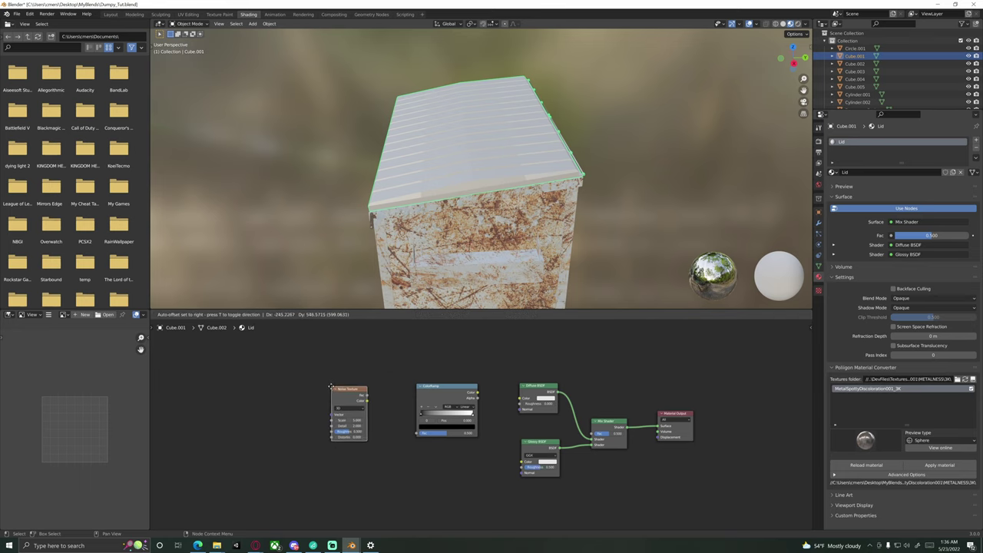
left_click(331, 388)
scroll(399, 432, "up", 2)
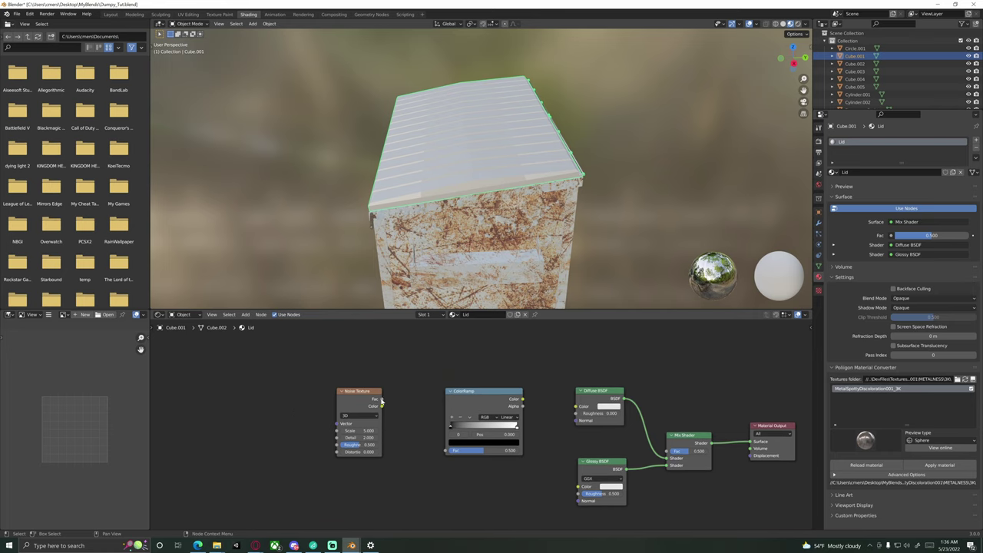
left_click_drag(381, 399, 446, 451)
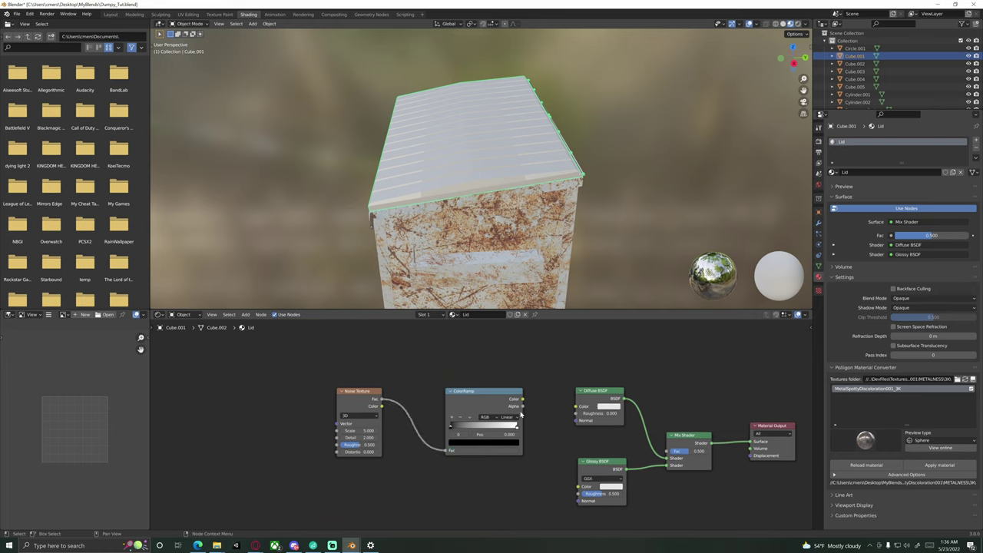
left_click_drag(523, 400, 577, 413)
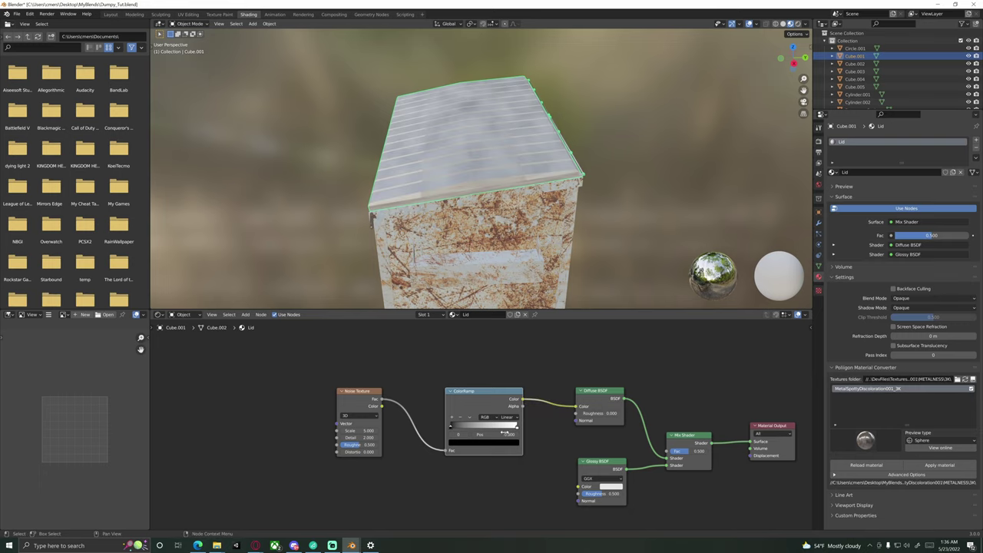
Step: Move the ColorRamp's black stop toward the middle and its white stop to 0.848, and darken the white stop to grey
middle_click_drag(462, 254, 537, 401)
left_click_drag(451, 428, 510, 429)
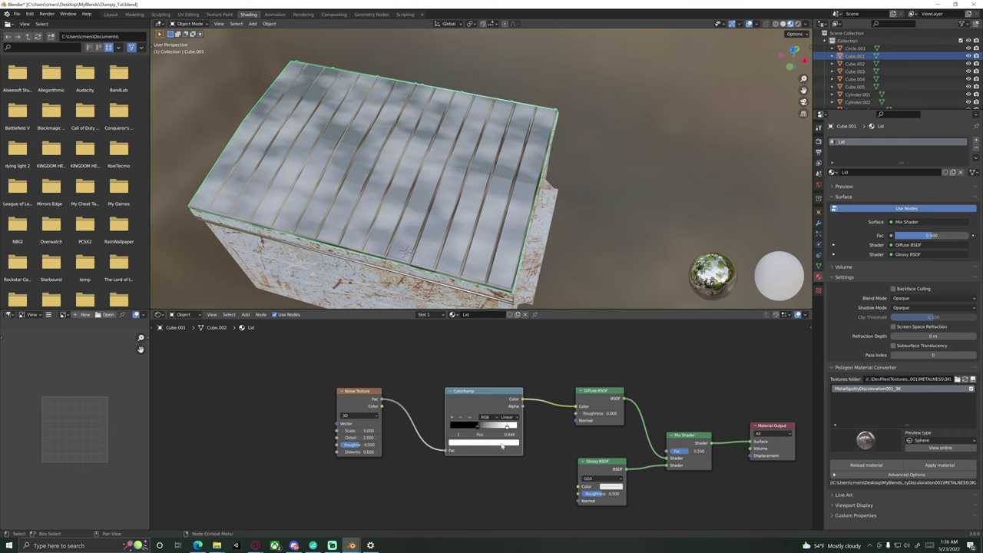
left_click(502, 443)
mouse_move(505, 354)
left_mouse_down()
mouse_move(505, 393)
mouse_move(505, 372)
left_mouse_up()
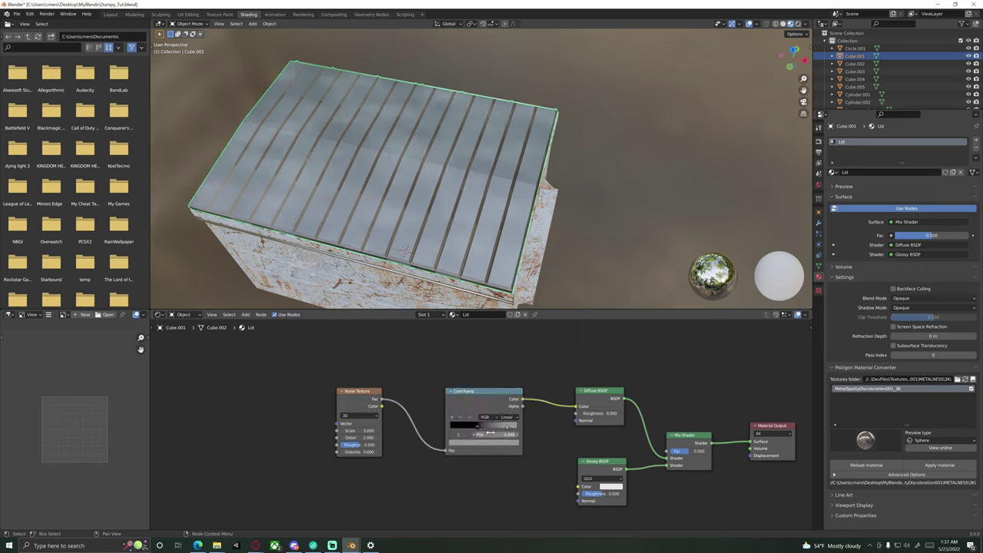
Step: Adjust the ColorRamp's dark stop to a near-black color and position 0.464
left_click(477, 428)
left_click(483, 443)
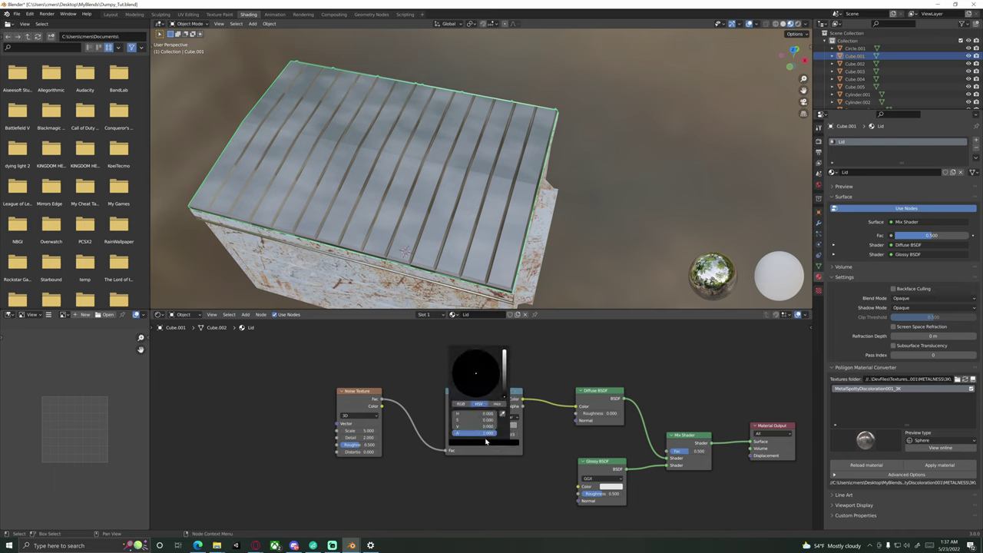
mouse_move(505, 391)
left_mouse_down()
mouse_move(505, 370)
mouse_move(505, 395)
left_mouse_up()
mouse_move(479, 428)
left_mouse_down()
mouse_move(462, 434)
mouse_move(513, 429)
mouse_move(456, 427)
mouse_move(489, 427)
mouse_move(473, 425)
left_mouse_up()
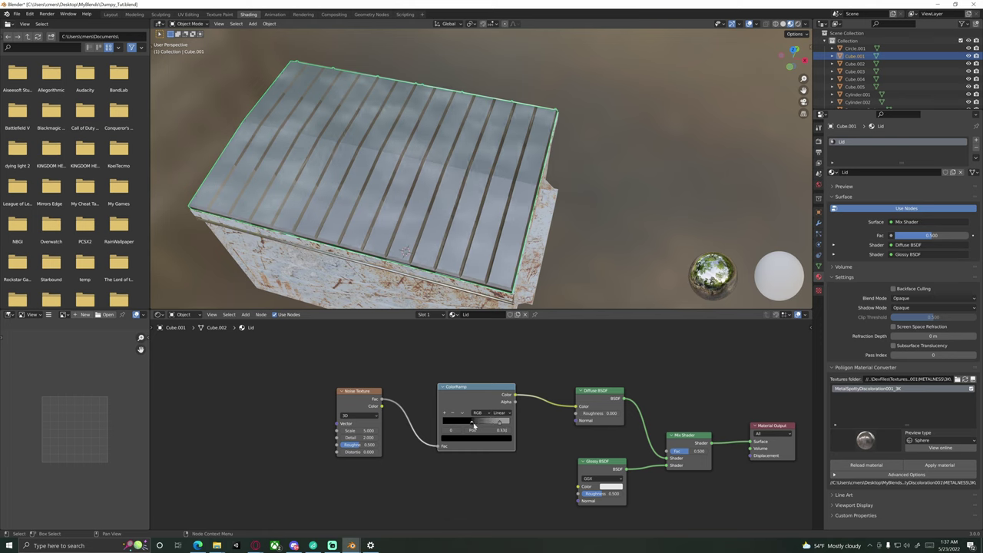
Step: Darken the Glossy BSDF's color to a dark grey with a value of about 0.143
middle_click_drag(547, 442, 513, 413, "shift")
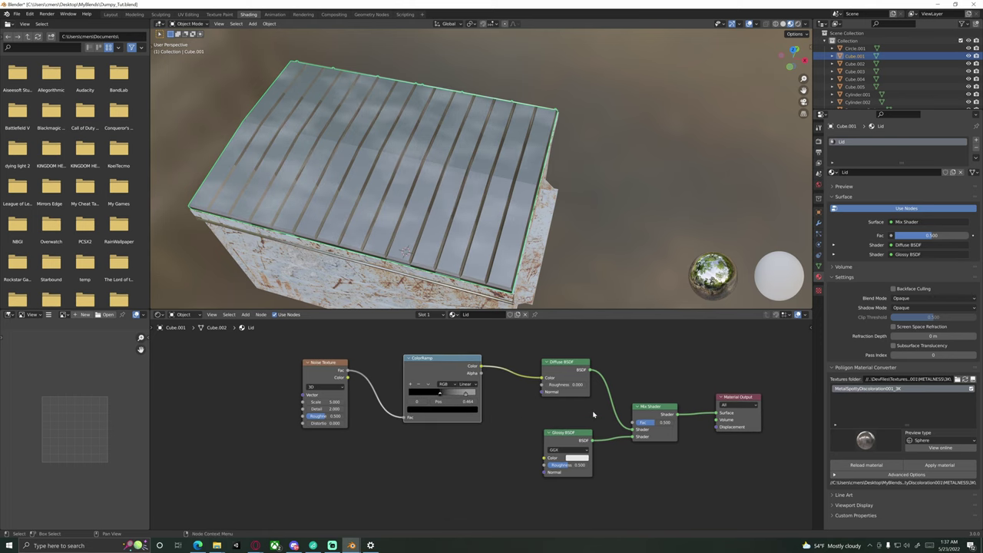
middle_click_drag(591, 409, 582, 386, "shift")
left_click(576, 433)
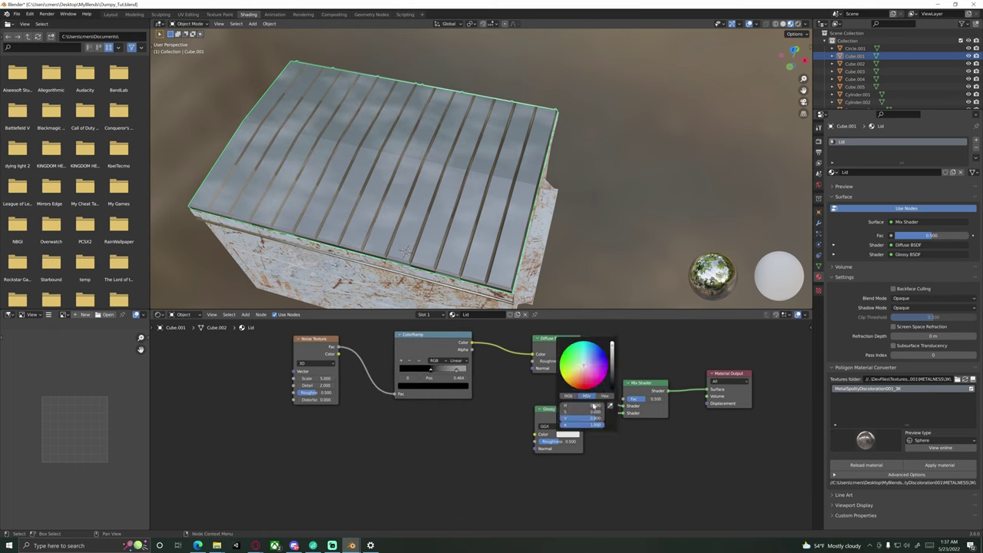
left_click_drag(612, 356, 612, 363)
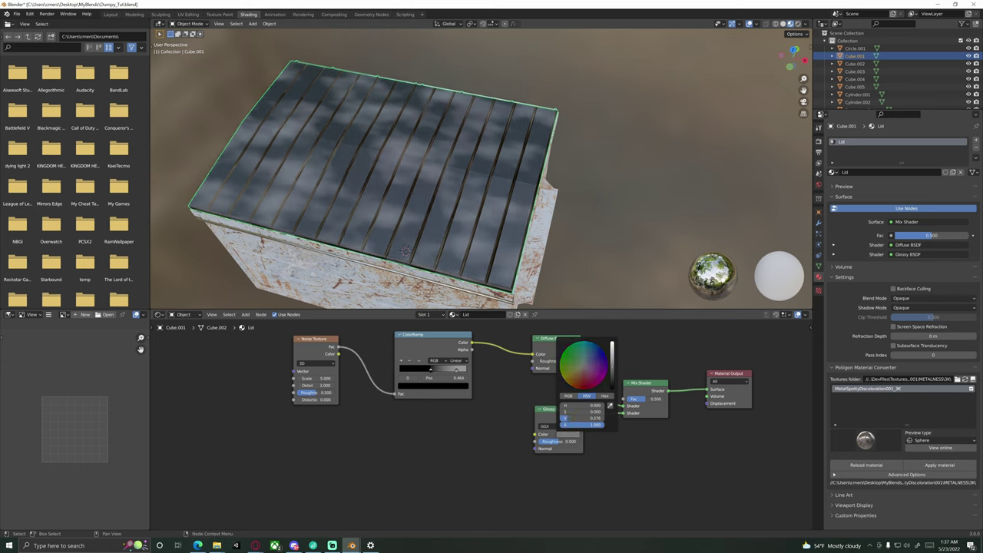
left_click(566, 435)
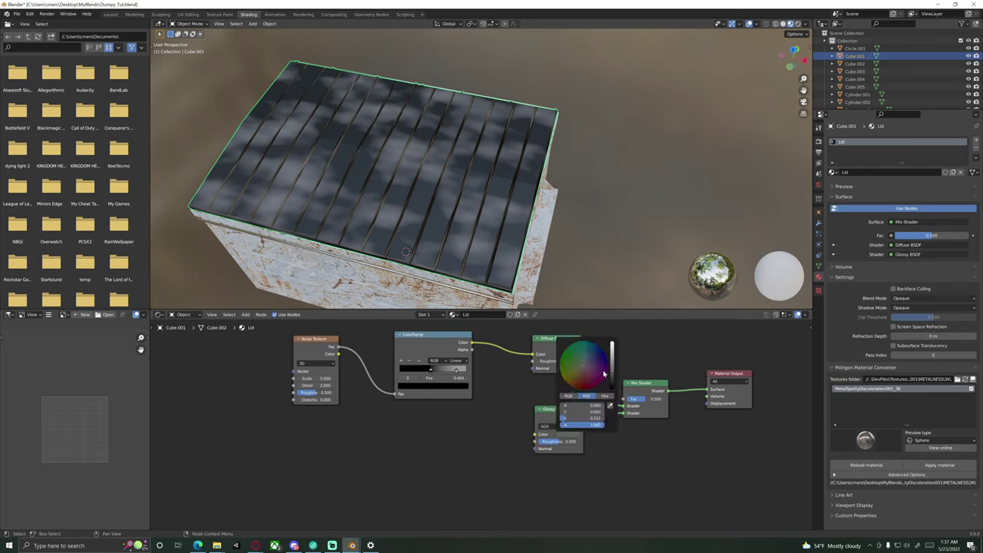
left_click_drag(613, 372, 612, 369)
left_click_drag(583, 418, 585, 418)
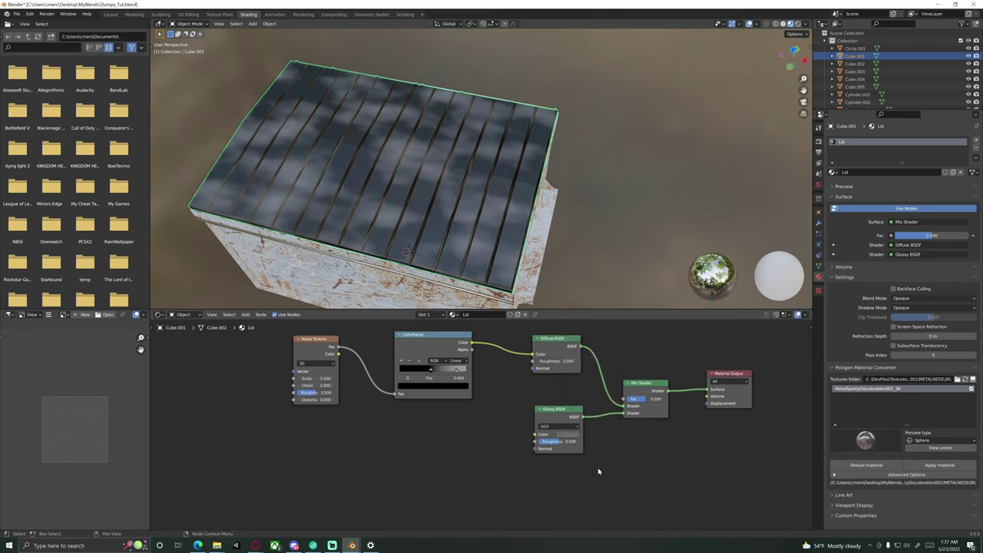
Step: Lower the alpha of the Glossy BSDF's color to make it transparent
left_click(569, 435)
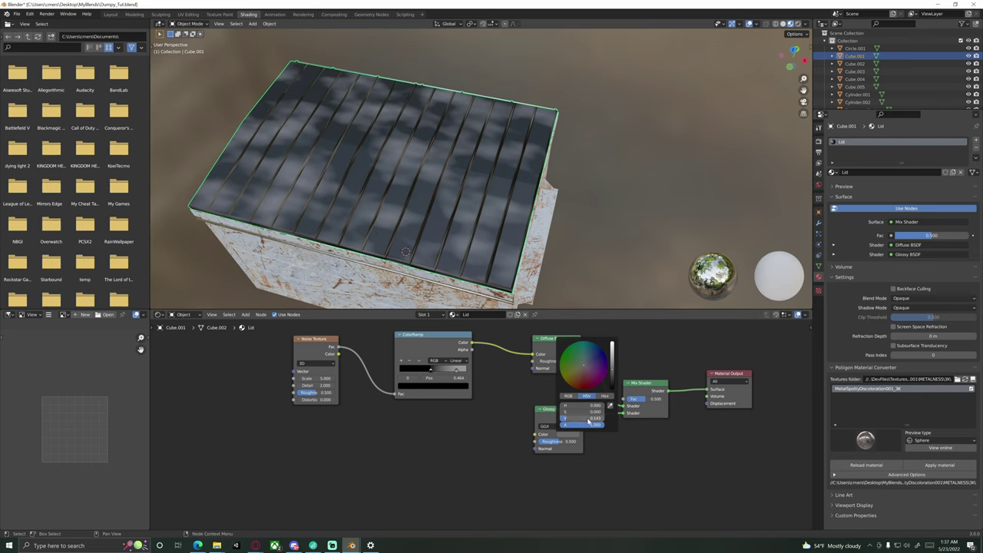
left_click_drag(597, 425, 560, 427)
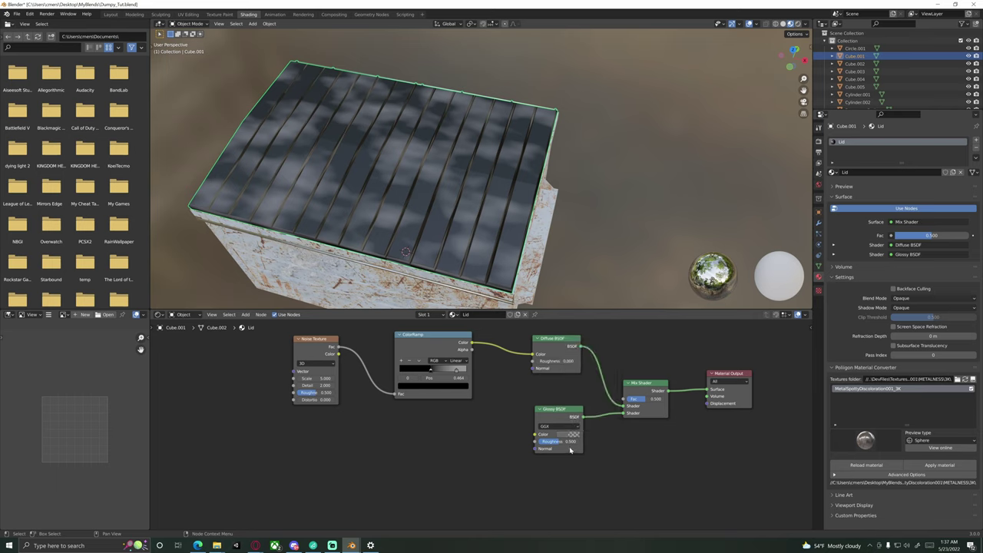
left_click(572, 434)
Step: Try the Glossy BSDF's roughness at 0.018 and at 0.2, checking the reflections on the lid
left_click_drag(558, 447, 514, 441)
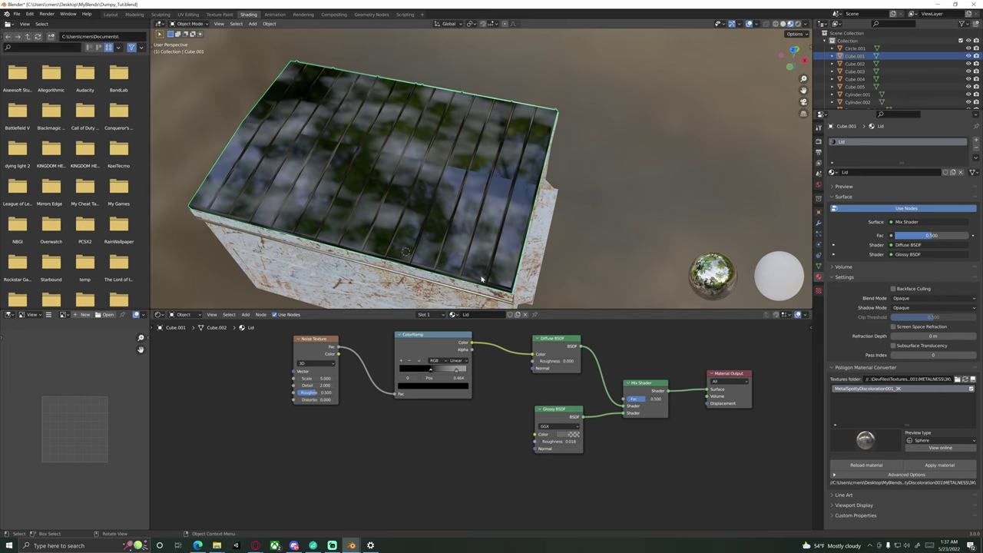
middle_click_drag(438, 254, 505, 259)
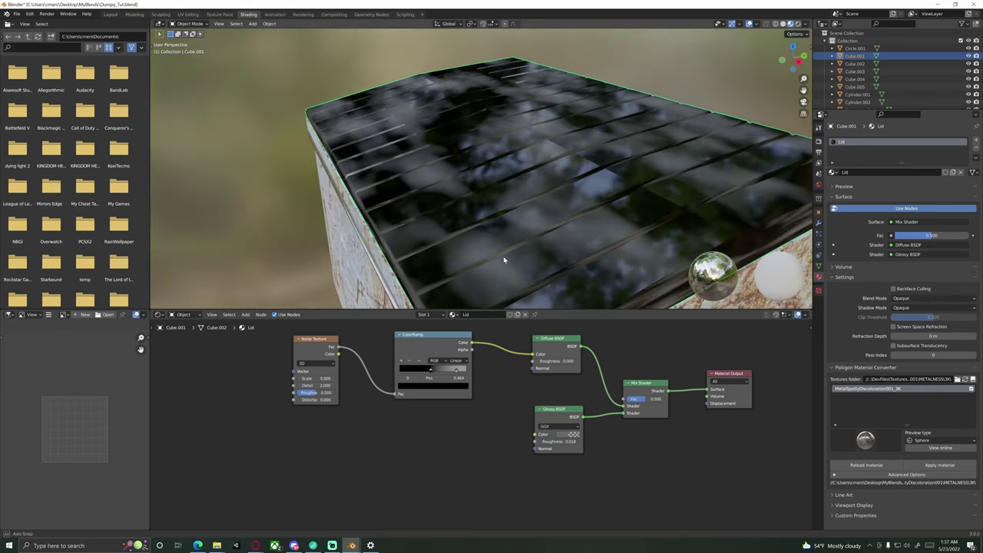
left_click(551, 441)
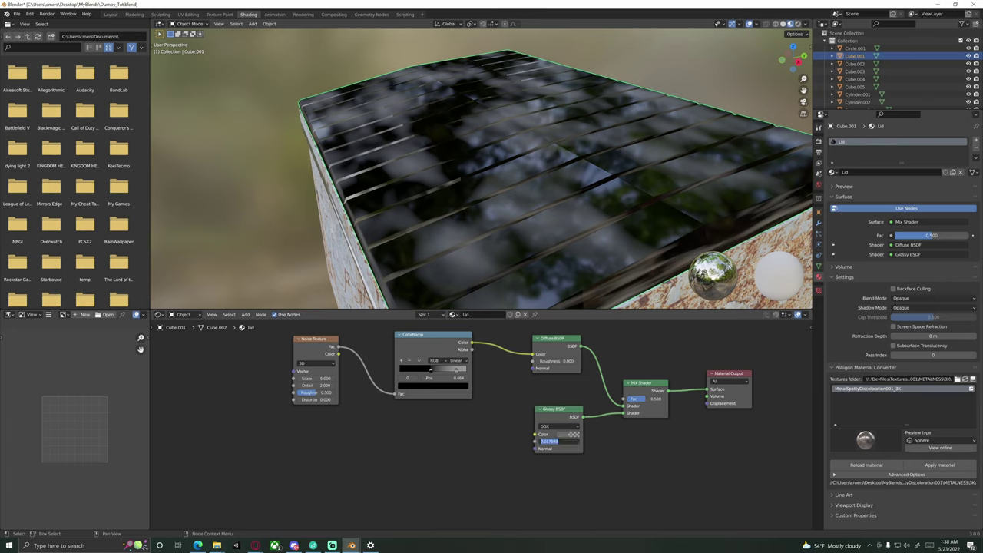
key("BackSpace")
type(".2")
key("Return")
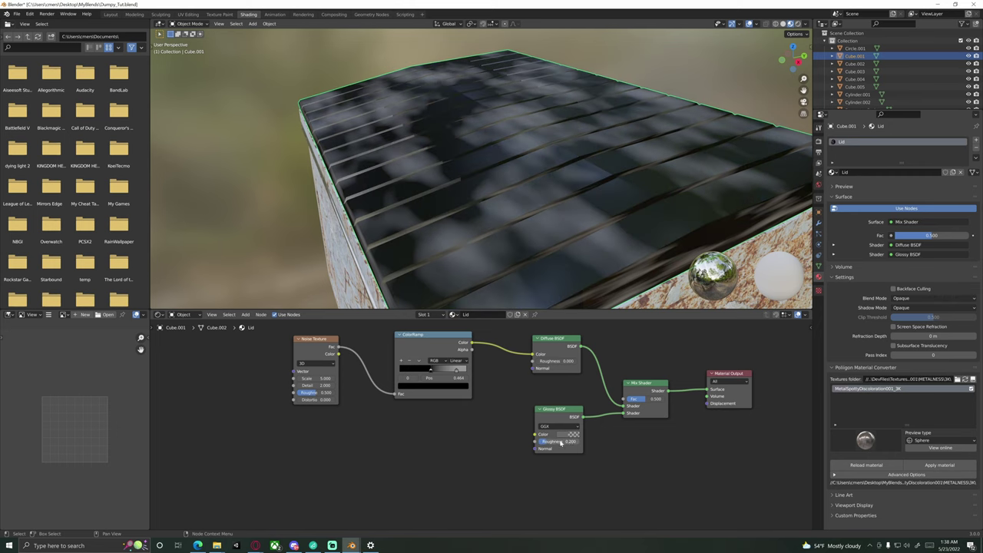
Step: Set the Glossy BSDF's roughness to 0.3
middle_click_drag(495, 242, 535, 292)
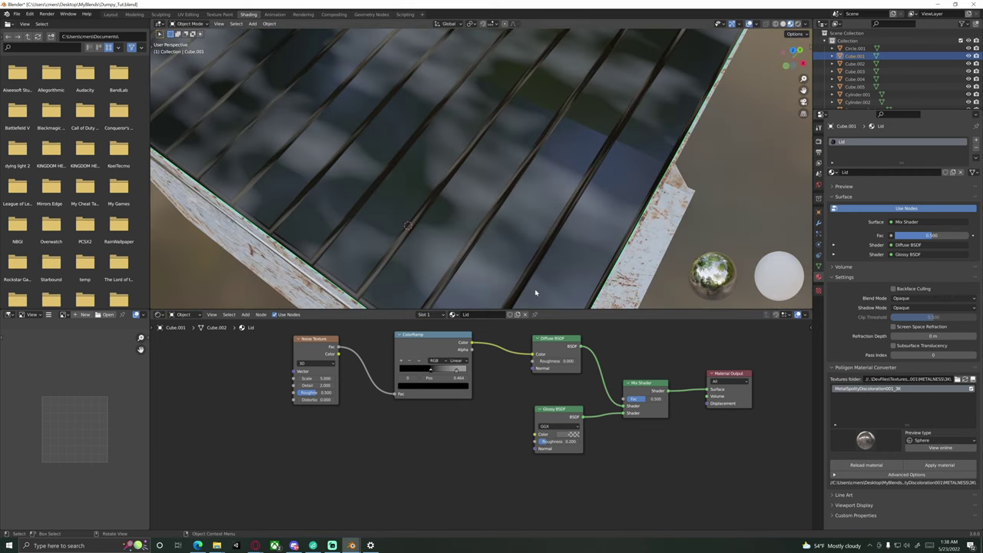
left_click(558, 444)
type(".3")
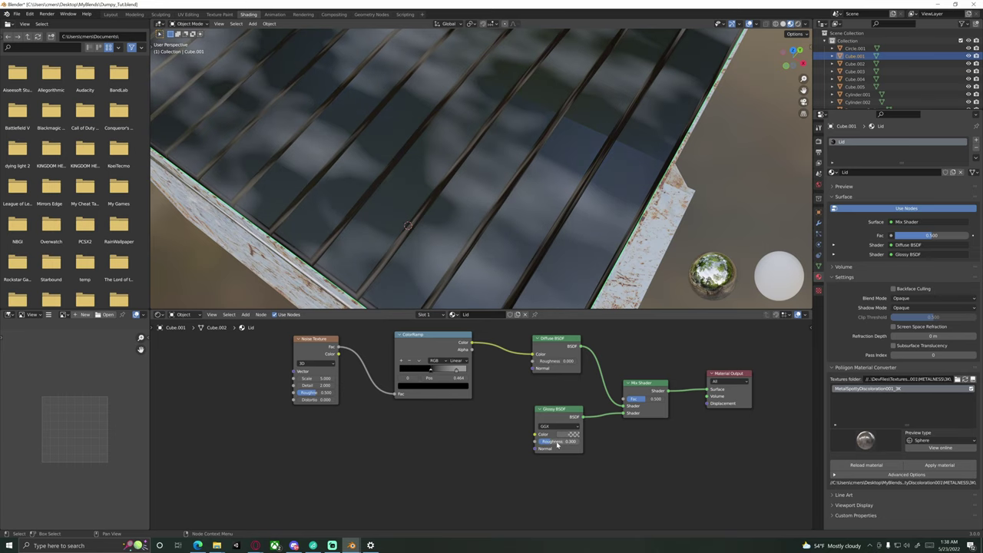
key("Return")
Step: Move the ColorRamp's light grey stop to position 1.000 and check the lid's surface
middle_click_drag(500, 165, 517, 332)
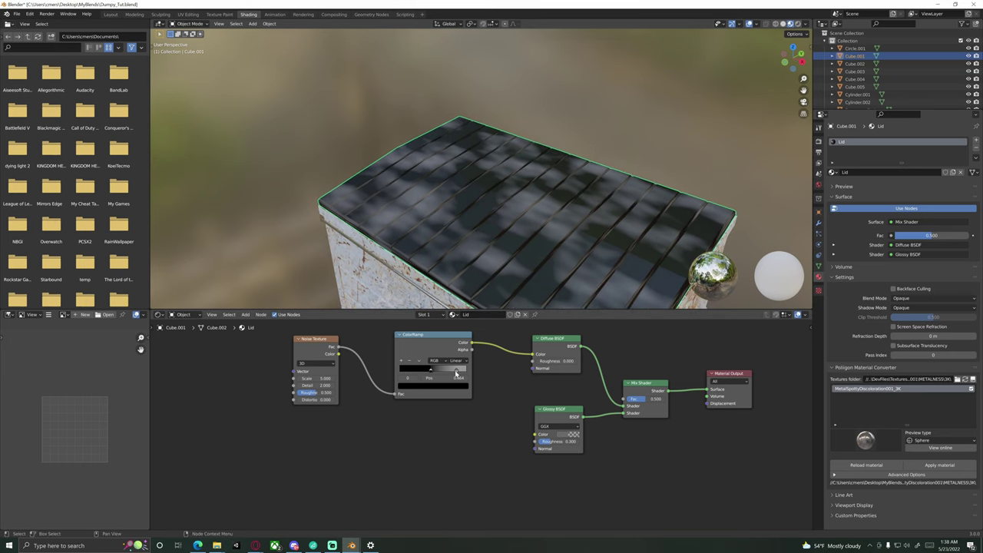
mouse_move(455, 371)
left_mouse_down()
mouse_move(444, 374)
mouse_move(456, 374)
left_mouse_up()
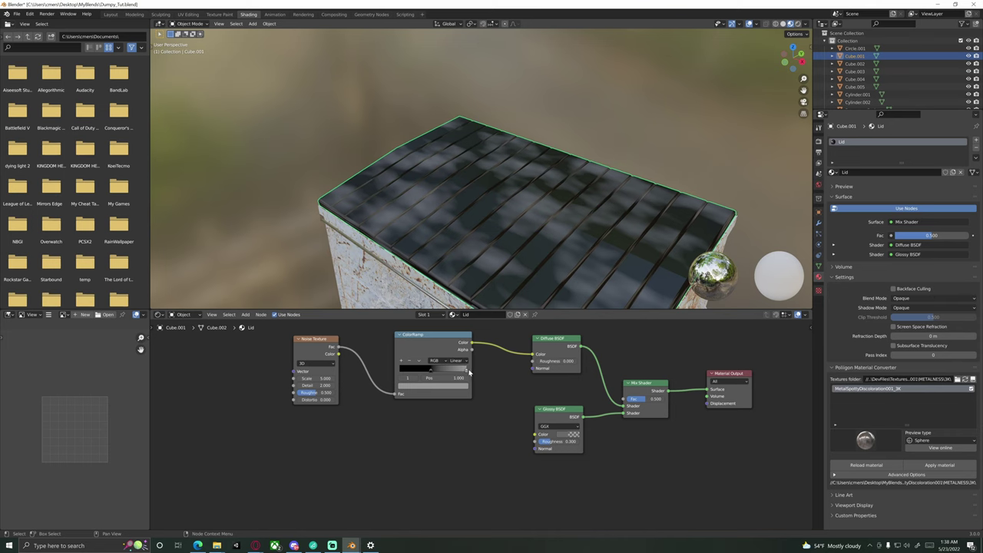
mouse_move(491, 260)
middle_mouse_down()
mouse_move(514, 268)
mouse_move(512, 278)
mouse_move(500, 235)
mouse_move(515, 285)
mouse_move(481, 222)
mouse_move(493, 251)
middle_mouse_up()
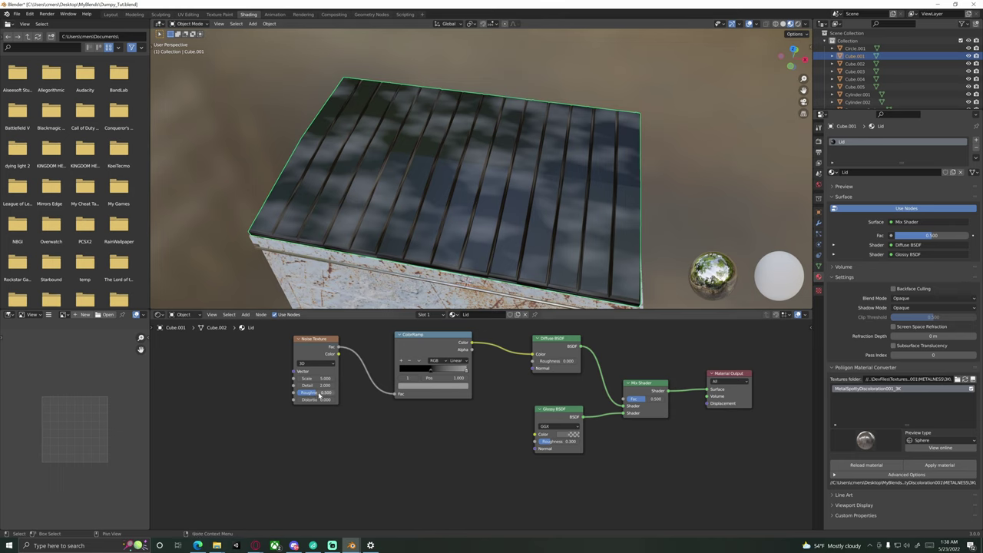
Step: Raise the Noise Texture's roughness to about 0.78 and increase its scale for a finer pattern on the lid
mouse_move(320, 395)
left_mouse_down()
mouse_move(333, 394)
mouse_move(303, 393)
mouse_move(337, 394)
mouse_move(323, 393)
left_mouse_up()
scroll(445, 235, "up", 4)
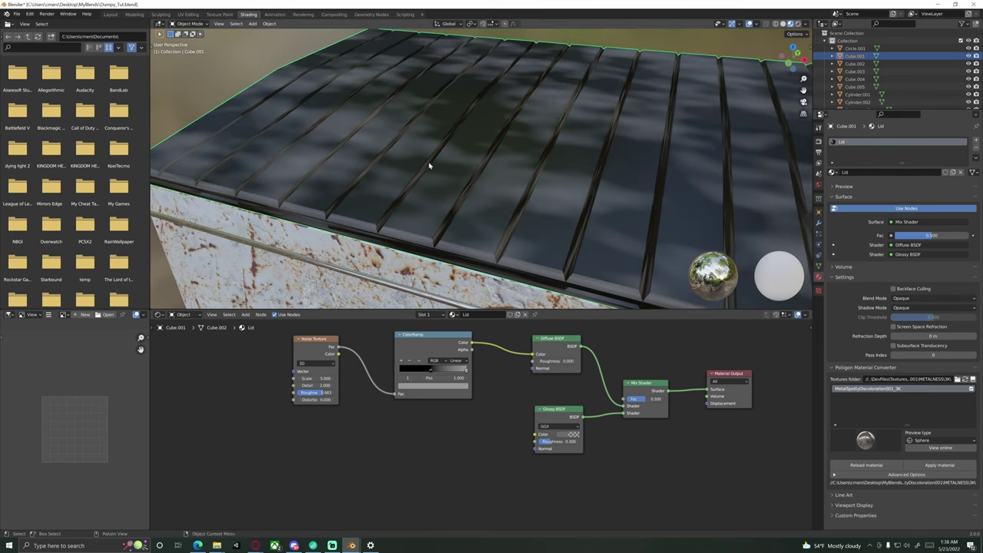
scroll(445, 238, "down", 4)
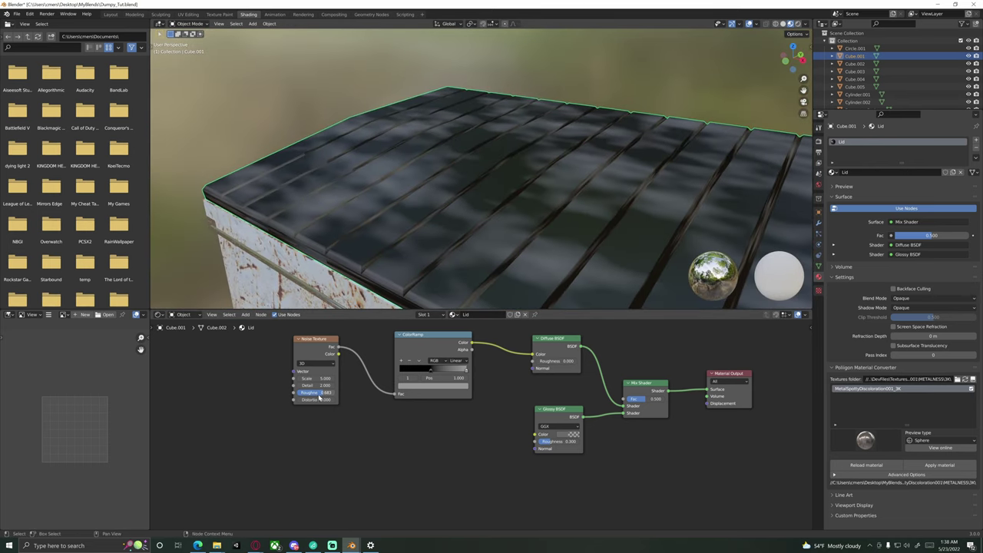
middle_click_drag(445, 247, 476, 263)
scroll(477, 262, "up", 3)
middle_click_drag(476, 193, 400, 280)
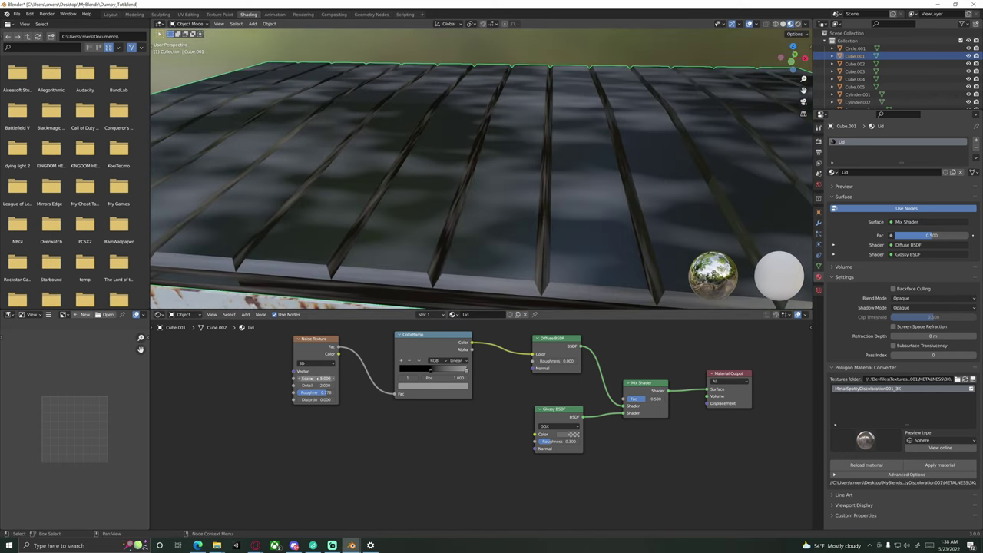
left_click_drag(315, 378, 328, 378)
middle_click_drag(362, 238, 334, 292)
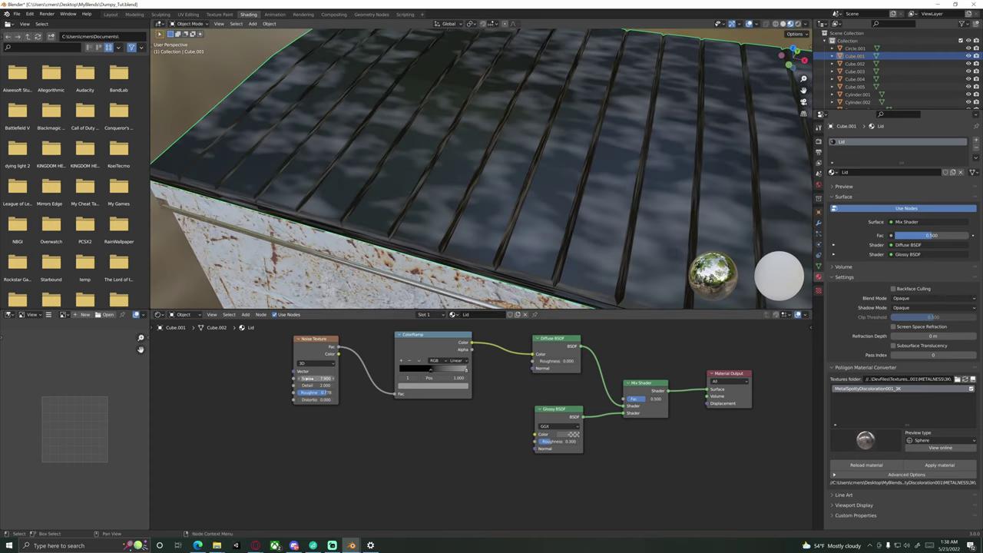
Step: Set the Noise Texture's detail to 6 and check the finer pattern on the lid
left_click_drag(311, 385, 316, 385)
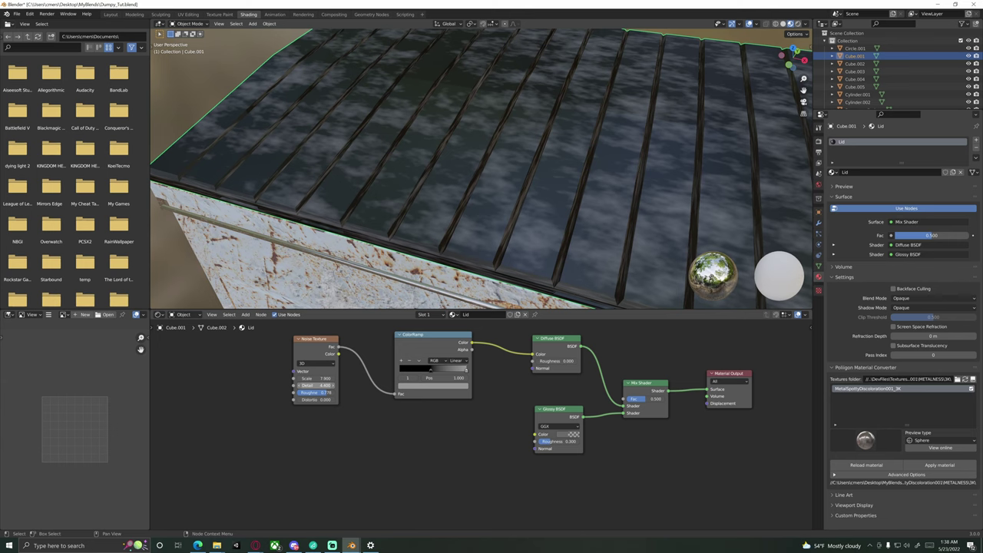
left_click(315, 385)
type("6")
key("Return")
middle_click_drag(518, 121, 452, 228)
scroll(455, 225, "up", 1)
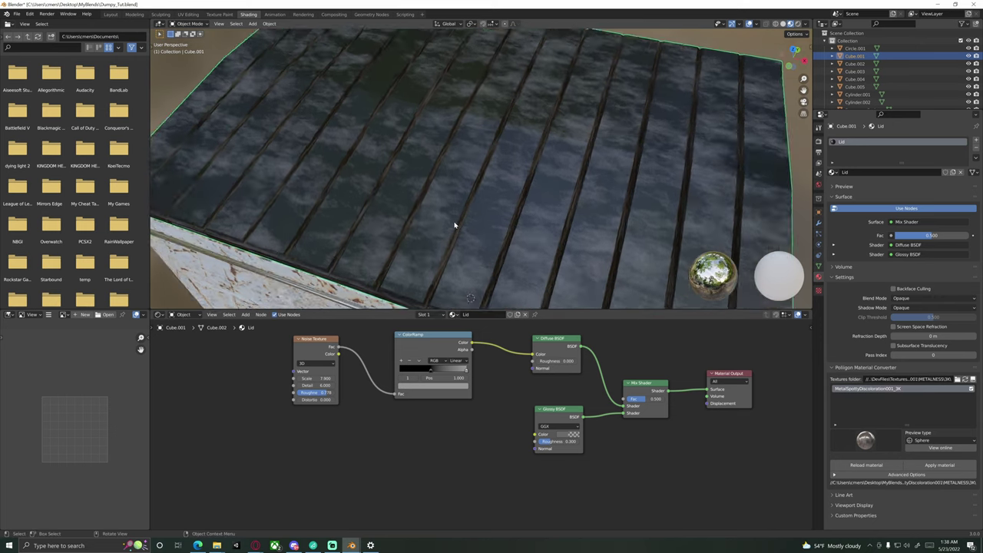
scroll(455, 225, "up", 2)
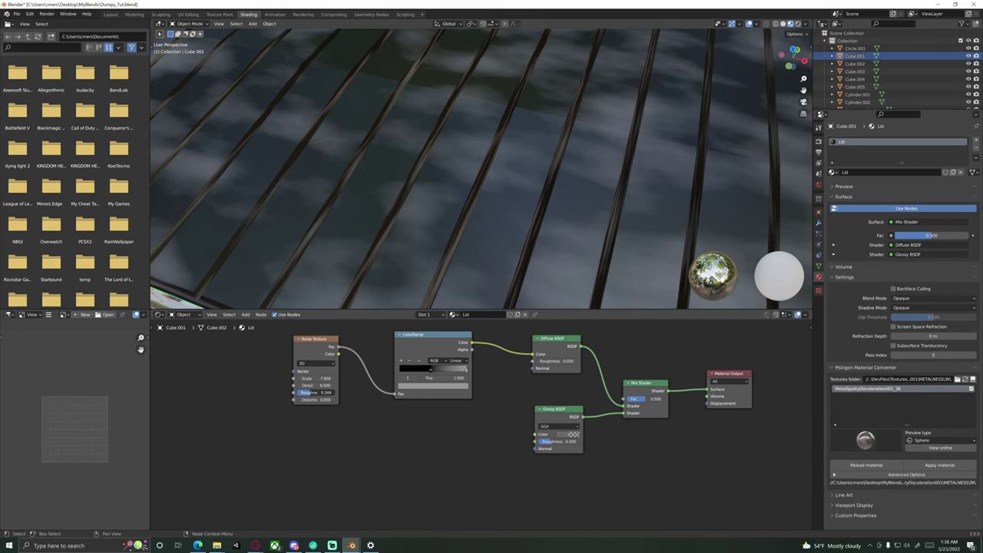
Step: Set the Noise Texture's roughness to 0.7
double_click(311, 393)
left_click(343, 441)
scroll(437, 215, "down", 4)
middle_click_drag(437, 215, 361, 323)
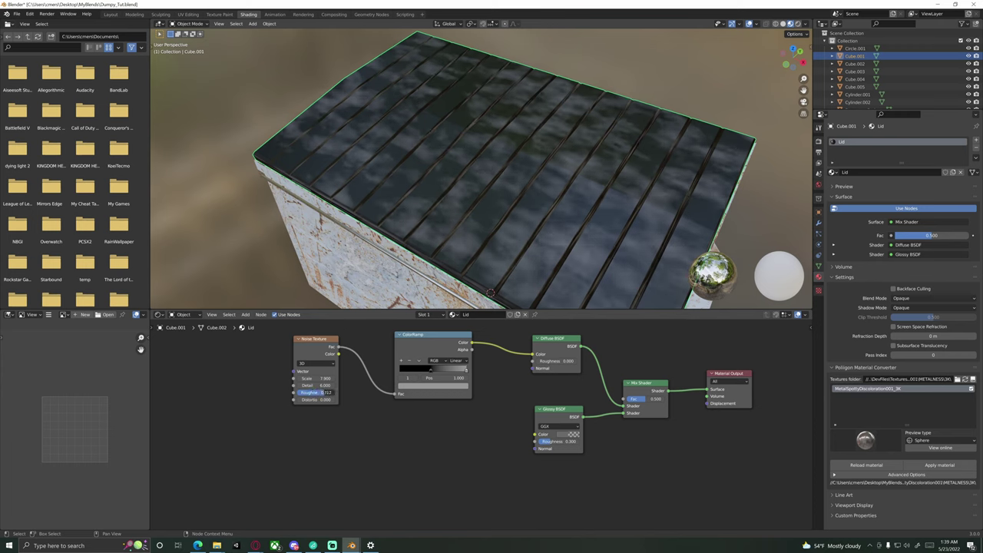
double_click(326, 393)
type("0.7")
key("Return")
Step: Lower the Noise Texture's scale to 3.6 and check the pattern on the lid
middle_click_drag(388, 198, 334, 283)
double_click(315, 379)
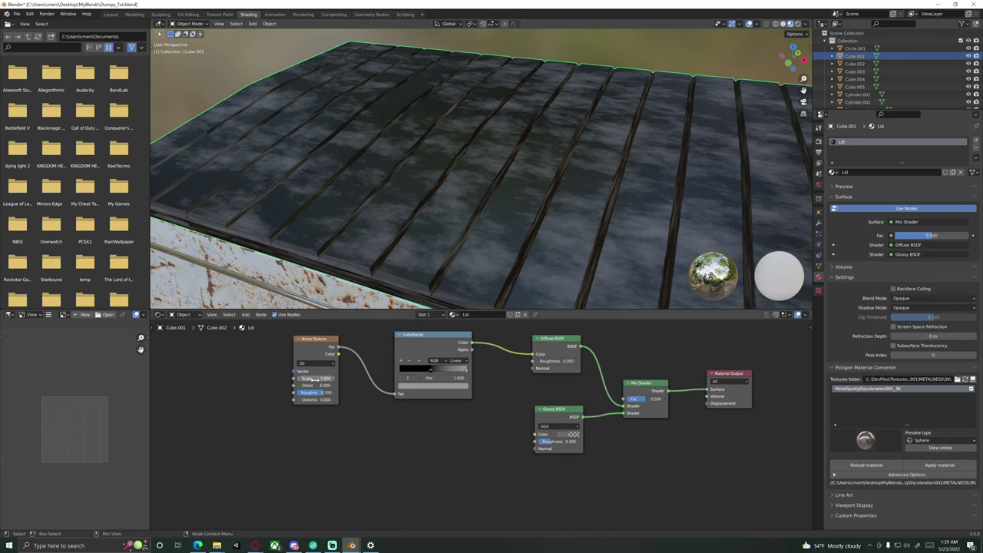
type("11.9")
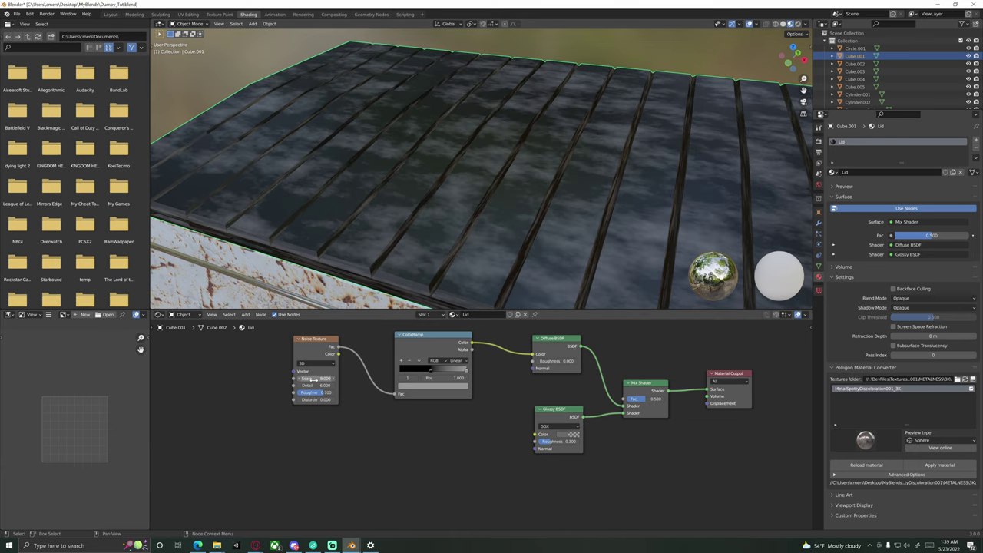
key("Return")
mouse_move(315, 379)
left_mouse_down()
mouse_move(361, 379)
mouse_move(278, 379)
mouse_move(318, 378)
left_mouse_up()
scroll(447, 254, "down", 4)
scroll(451, 260, "up", 6)
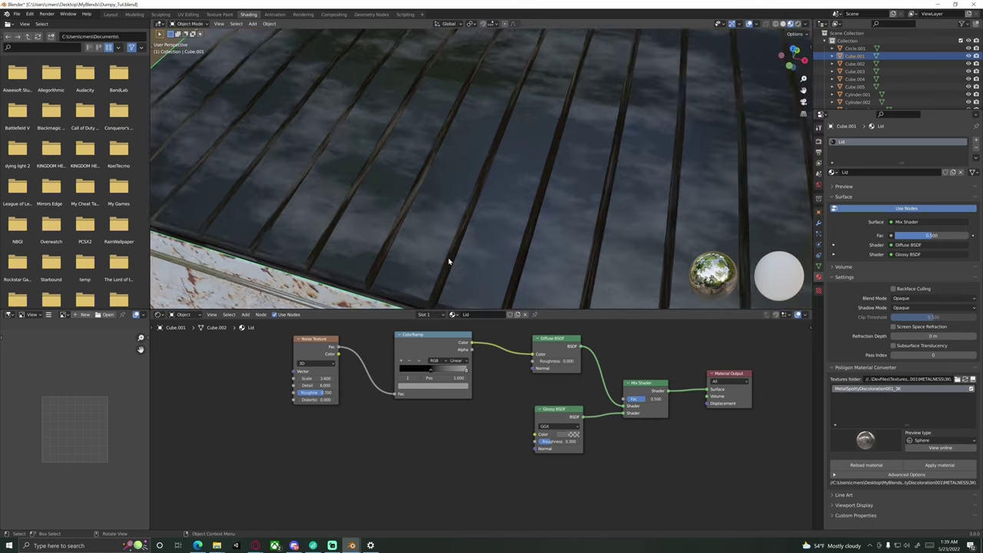
middle_click_drag(450, 261, 463, 258)
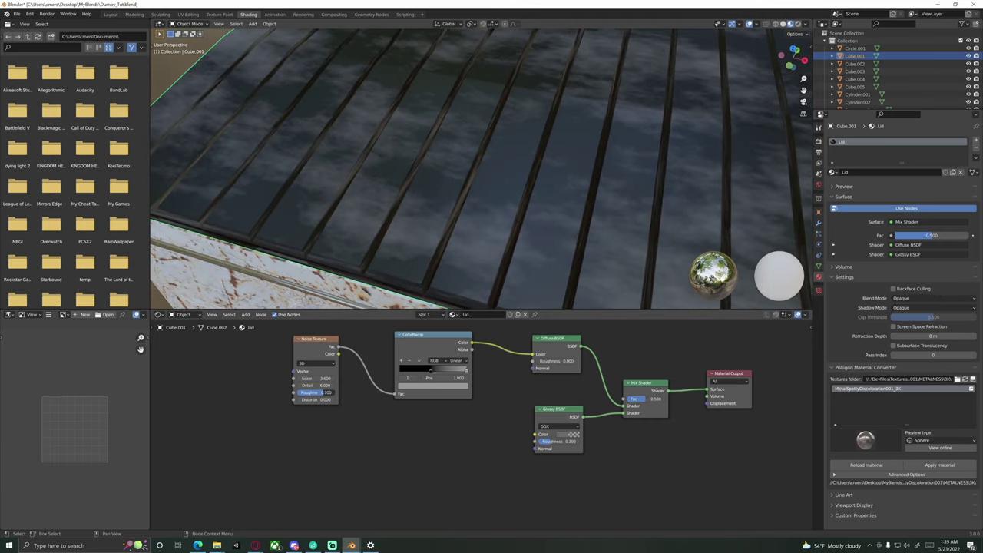
Step: Raise the Noise Texture's roughness to 0.9 and check the whole lid
left_click_drag(323, 392, 330, 393)
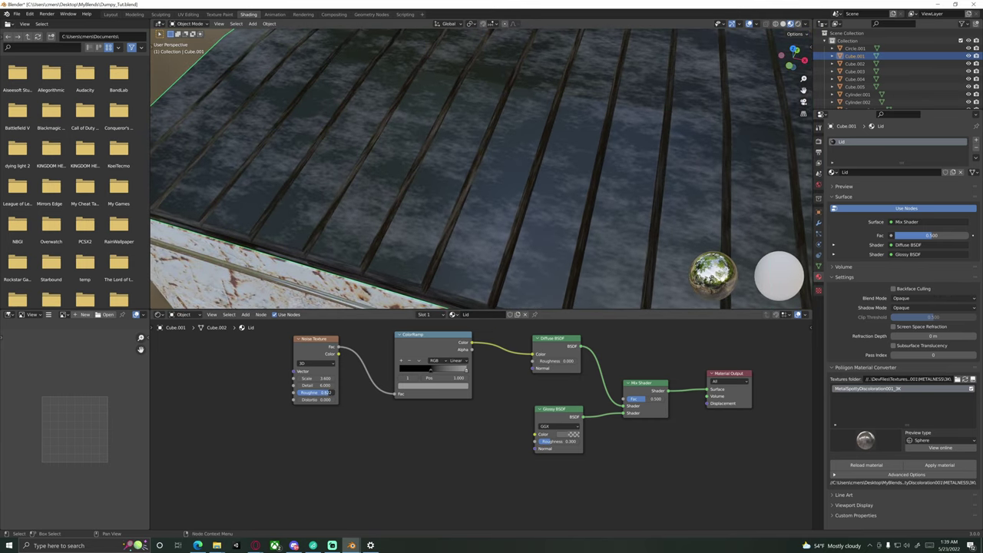
left_click(331, 393)
type("0.9")
key("Return")
scroll(500, 182, "down", 6)
middle_click_drag(471, 199, 461, 254)
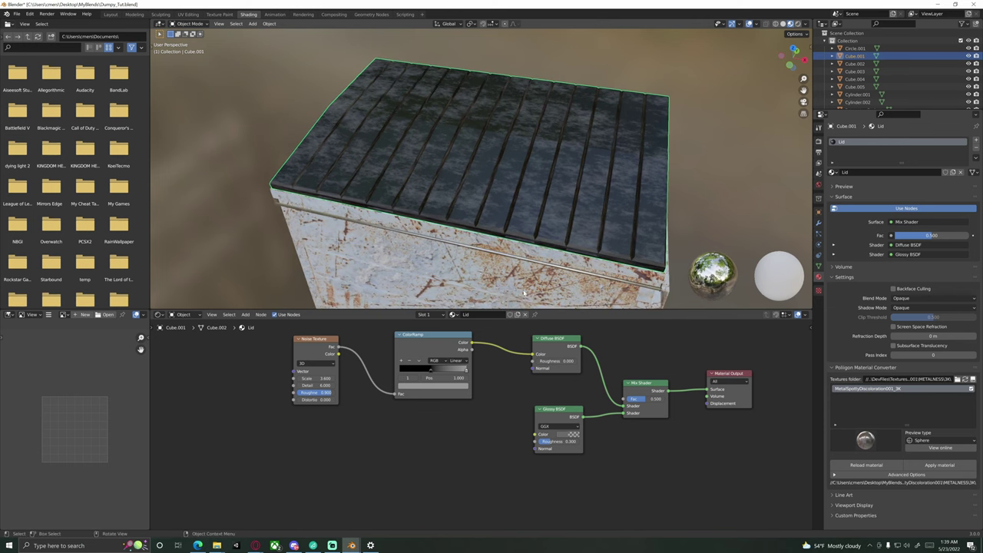
Step: Try the Glossy BSDF's roughness at 0.4 and check the reflections on the lid
left_click(559, 441)
key("Return")
mouse_move(511, 198)
middle_mouse_down()
mouse_move(531, 209)
mouse_move(523, 193)
middle_mouse_up()
middle_click_drag(560, 208, 563, 239)
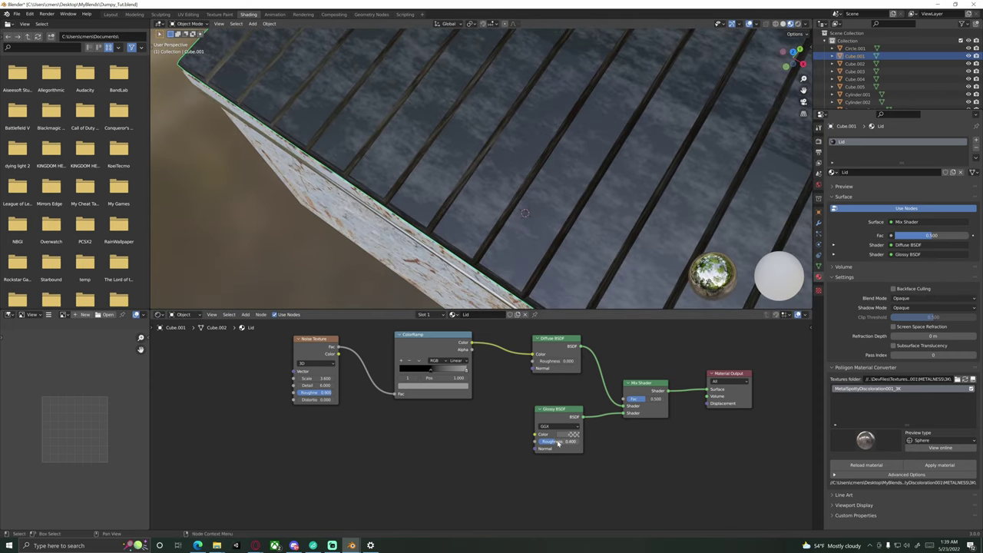
Step: Set the Glossy BSDF's roughness to 0.6 and the Noise Texture's detail to 8
left_click_drag(559, 442, 572, 441)
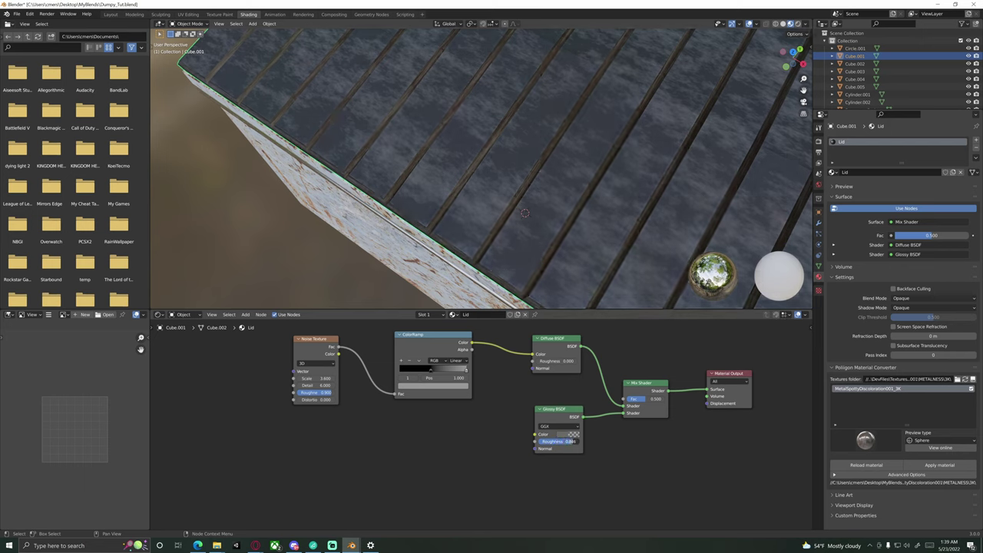
left_click(558, 441)
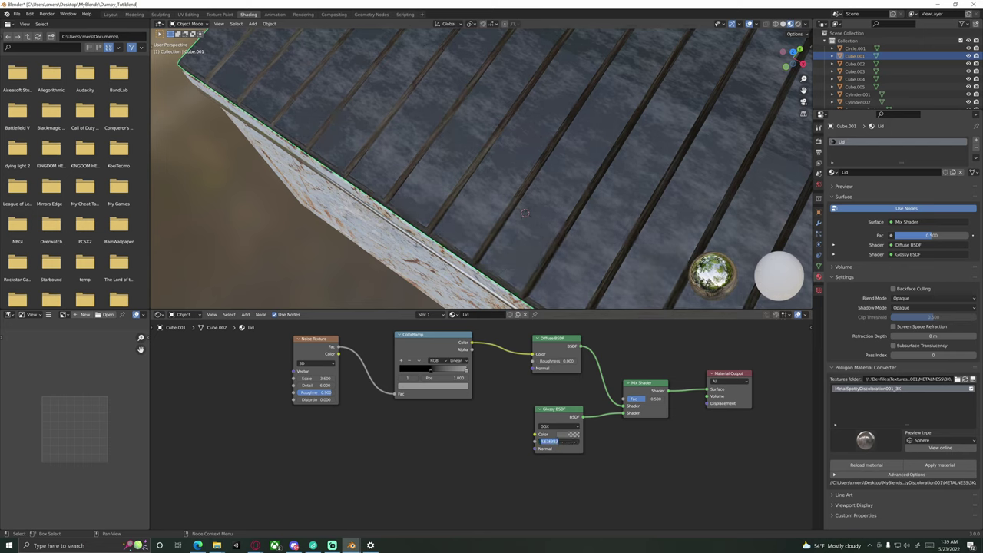
type("1")
key("Return")
scroll(564, 161, "down", 5)
middle_click_drag(549, 160, 496, 217)
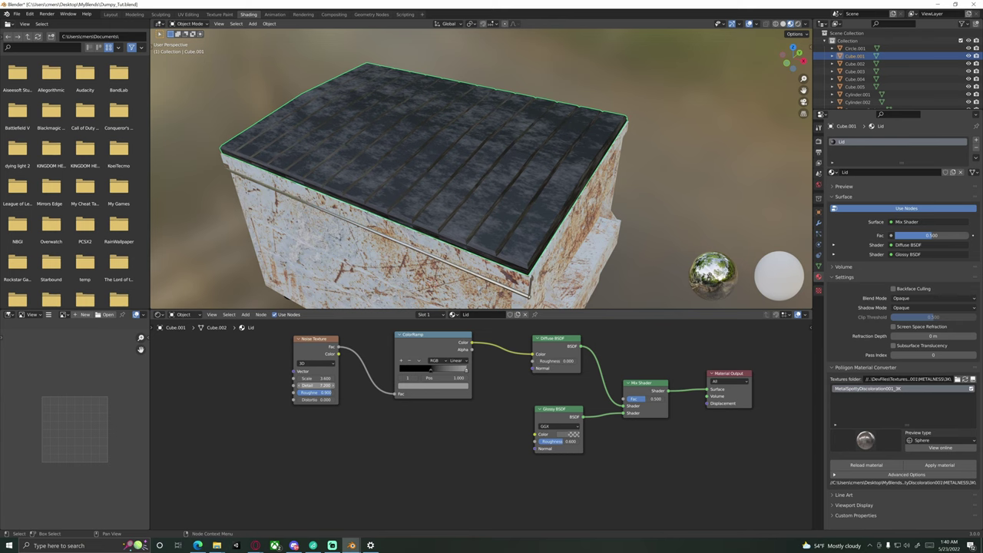
middle_click_drag(383, 241, 351, 318)
scroll(414, 222, "up", 3)
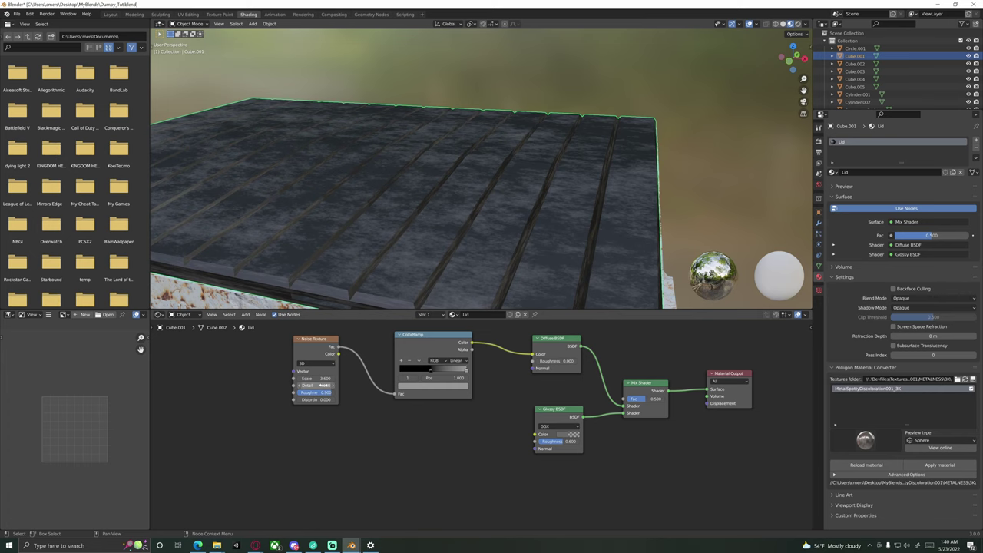
Step: Deselect the lid and examine the textured dumpster up close and from a distance
scroll(457, 138, "down", 5)
middle_click_drag(450, 154, 398, 201)
left_click(340, 219)
middle_click_drag(397, 201, 469, 265, "shift")
middle_click_drag(368, 249, 448, 201)
middle_click_drag(307, 197, 494, 177, "shift")
scroll(380, 219, "up", 5)
scroll(467, 222, "up", 6)
scroll(452, 194, "down", 6)
scroll(483, 188, "down", 4)
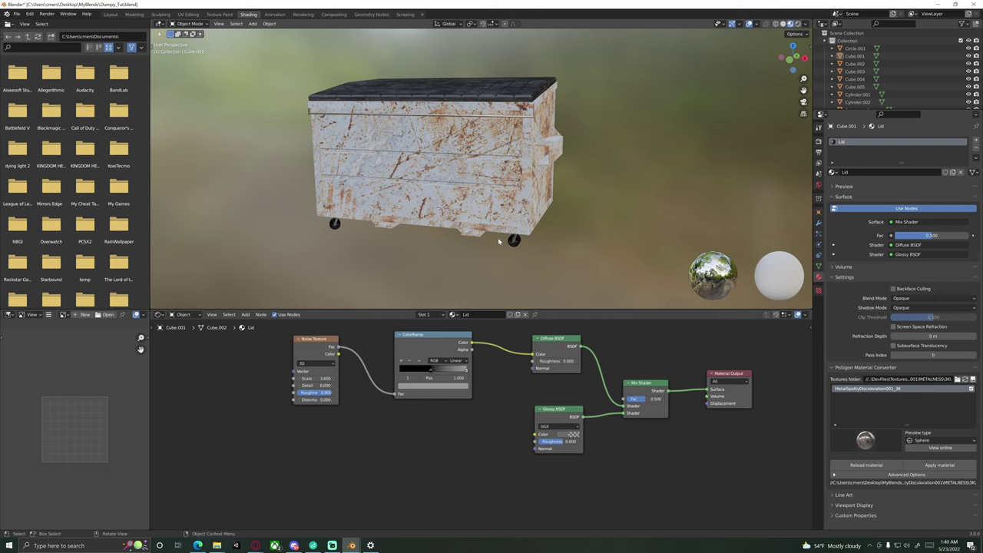
Step: Switch to the Layout workspace, show the model in Material Preview shading, and check the dumpster from several sides
left_click(112, 15)
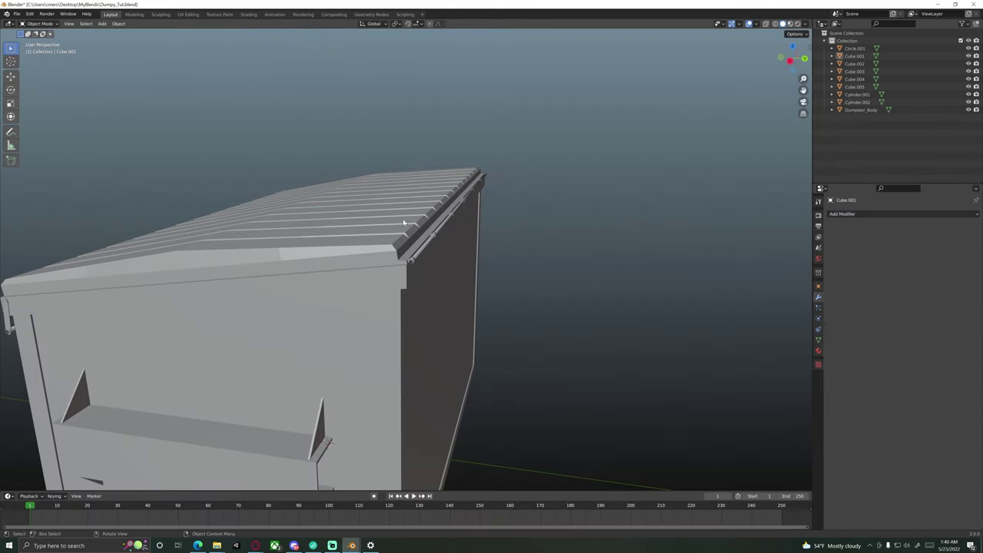
key("z")
left_click(384, 269)
scroll(461, 281, "down", 5)
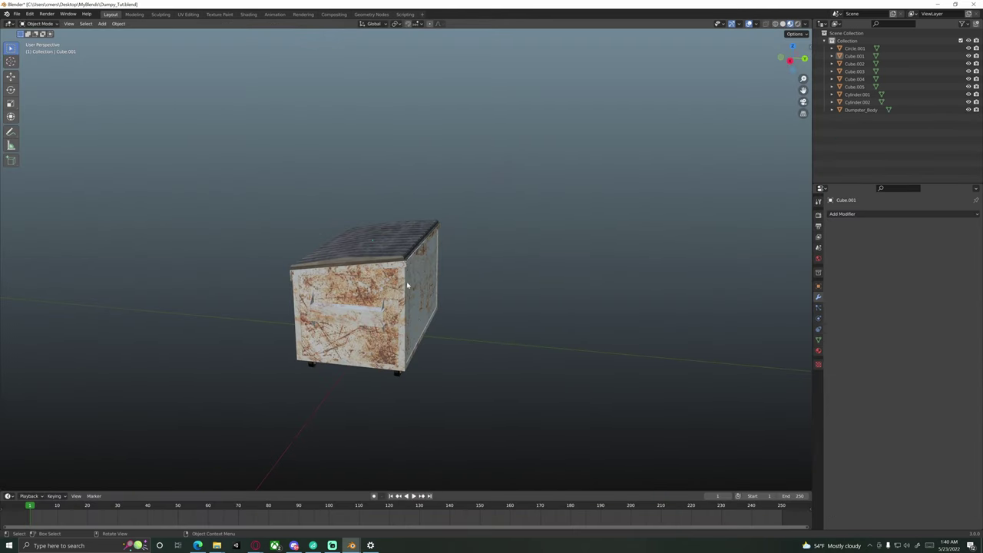
middle_click_drag(406, 281, 382, 275)
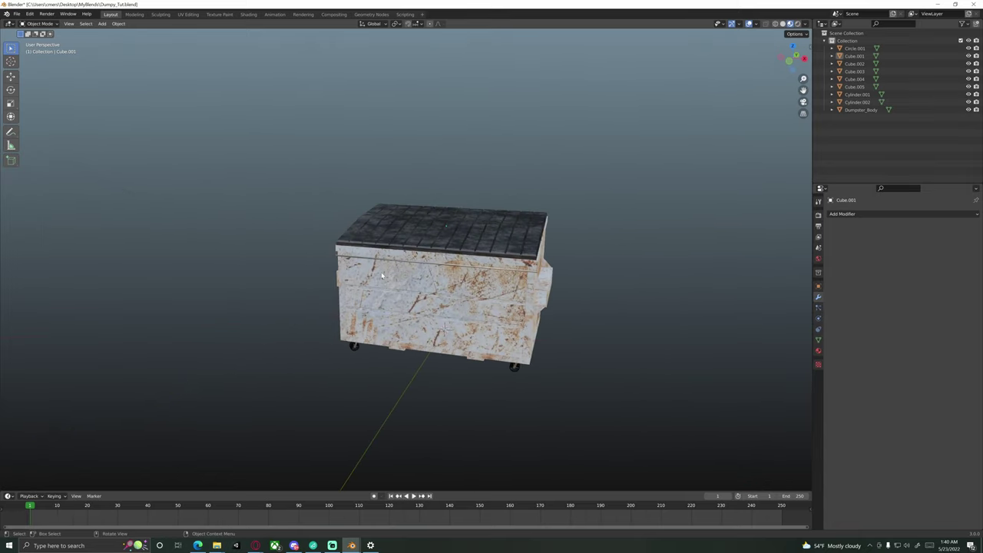
middle_click_drag(441, 275, 384, 269)
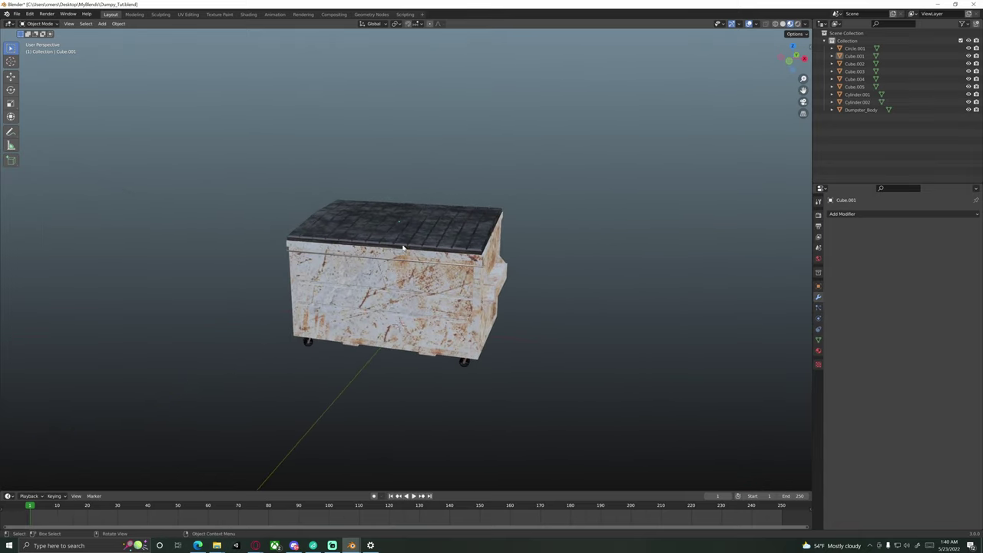
scroll(403, 247, "up", 3)
middle_click_drag(486, 239, 435, 235)
scroll(472, 291, "down", 1)
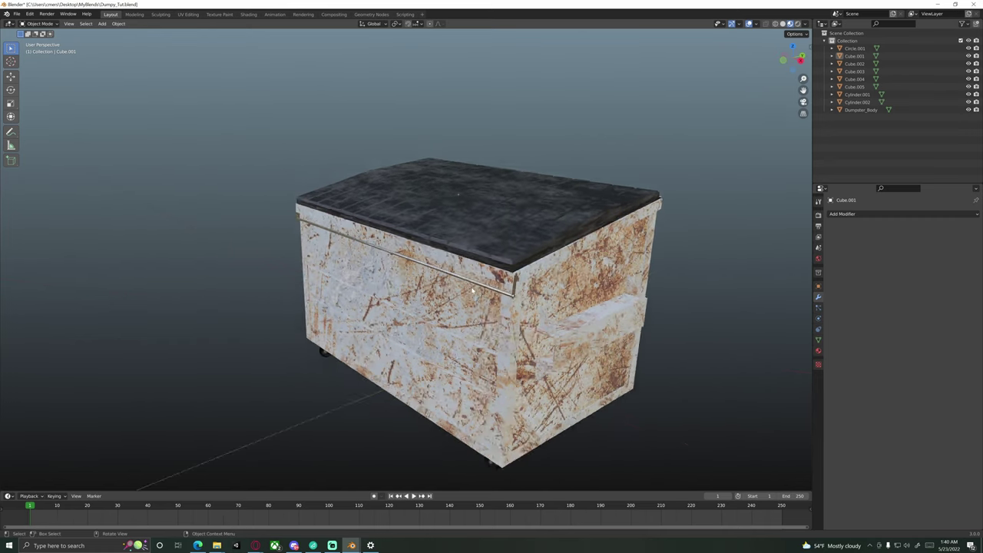
scroll(466, 365, "down", 3)
Step: Select the wheel at the dumpster's front corner and bring up its materials and shader nodes in the Shading workspace
left_click(460, 381)
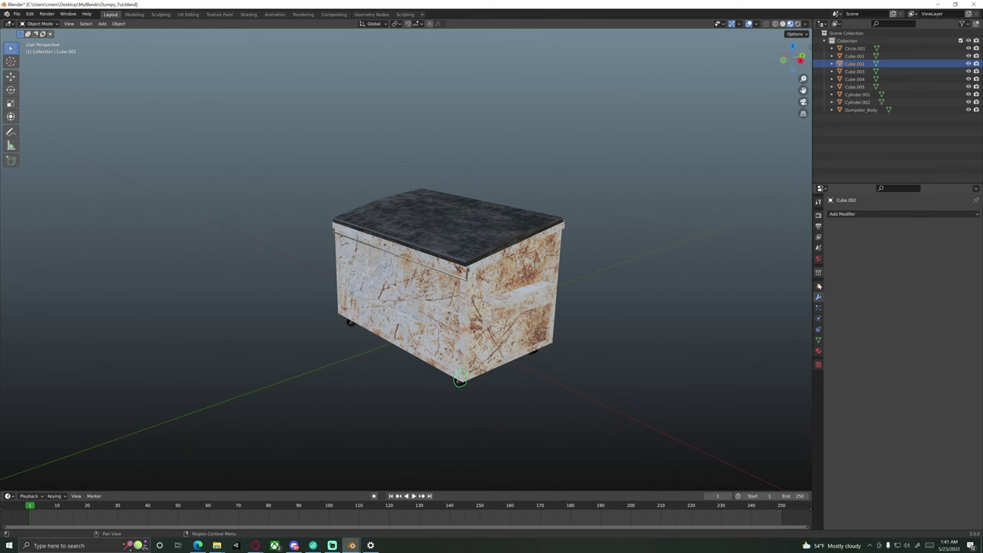
left_click(819, 351)
middle_click_drag(478, 367, 448, 287, "shift")
scroll(434, 304, "up", 4)
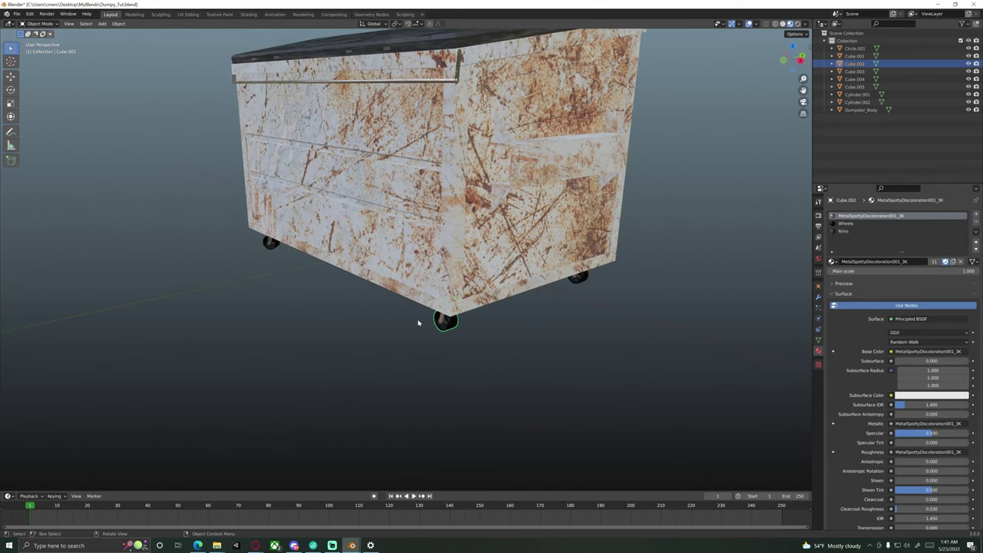
left_click(248, 14)
scroll(520, 251, "up", 6)
scroll(495, 226, "down", 2)
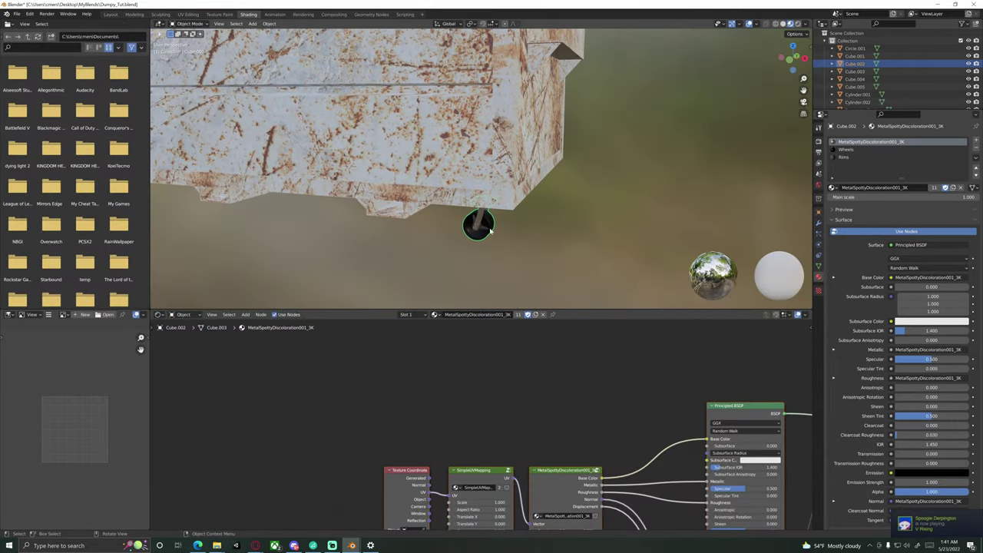
scroll(490, 231, "down", 3)
middle_click_drag(505, 394, 427, 347)
scroll(473, 369, "down", 2)
middle_click_drag(555, 374, 467, 348)
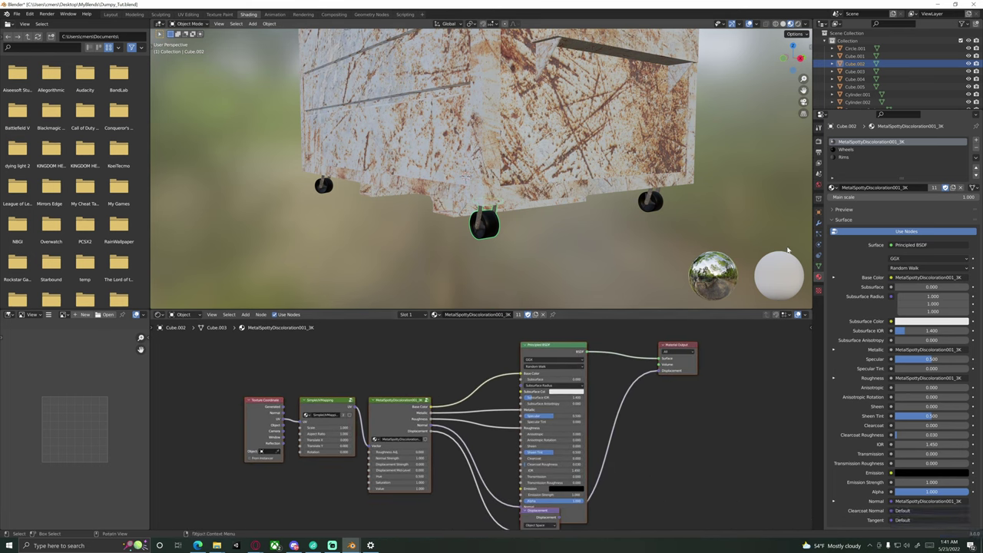
Step: Select the wheel's Wheels material slot and examine its shader settings and how the wheels look
left_click(854, 151)
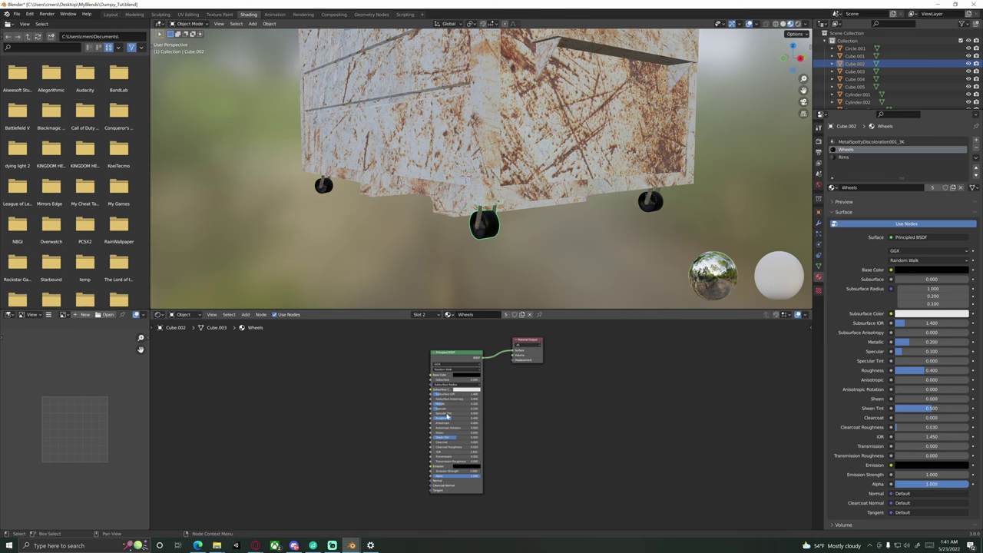
middle_click_drag(439, 248, 507, 207)
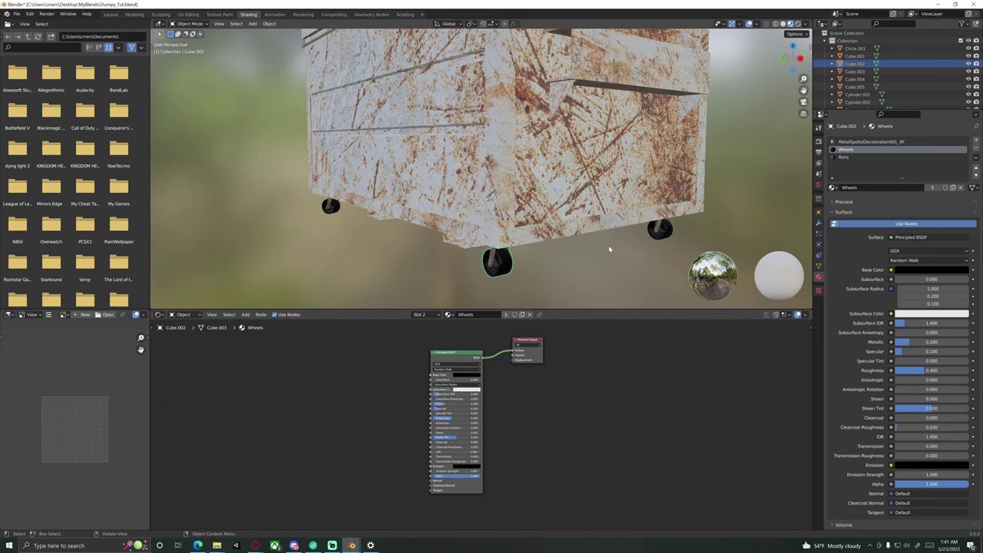
middle_click_drag(639, 222, 462, 200)
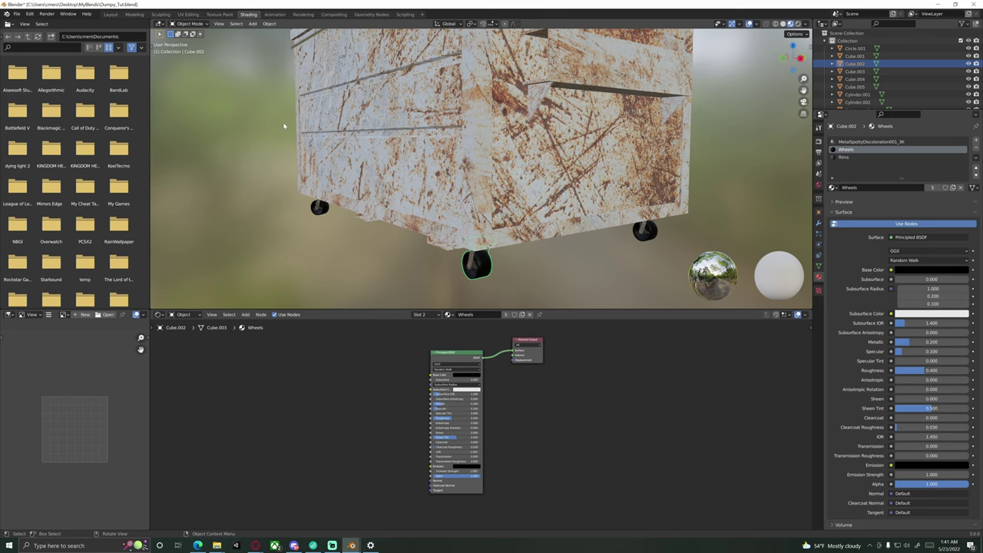
scroll(354, 146, "down", 5)
middle_click_drag(410, 182, 460, 201)
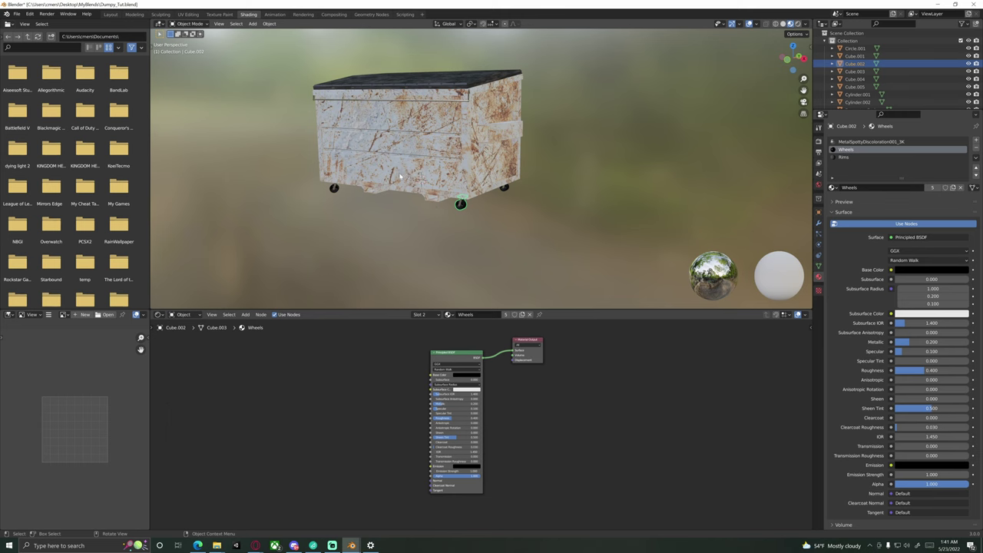
scroll(400, 176, "up", 3)
middle_click_drag(399, 176, 494, 206, "shift")
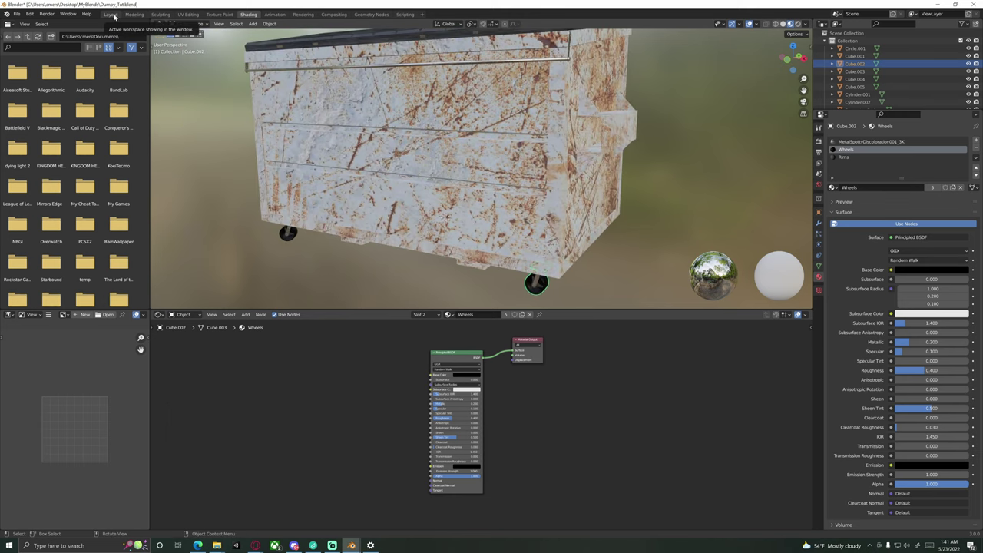
Step: In the Layout workspace, select the four wheels and the dumpster body, and join them into one object
left_click(112, 15)
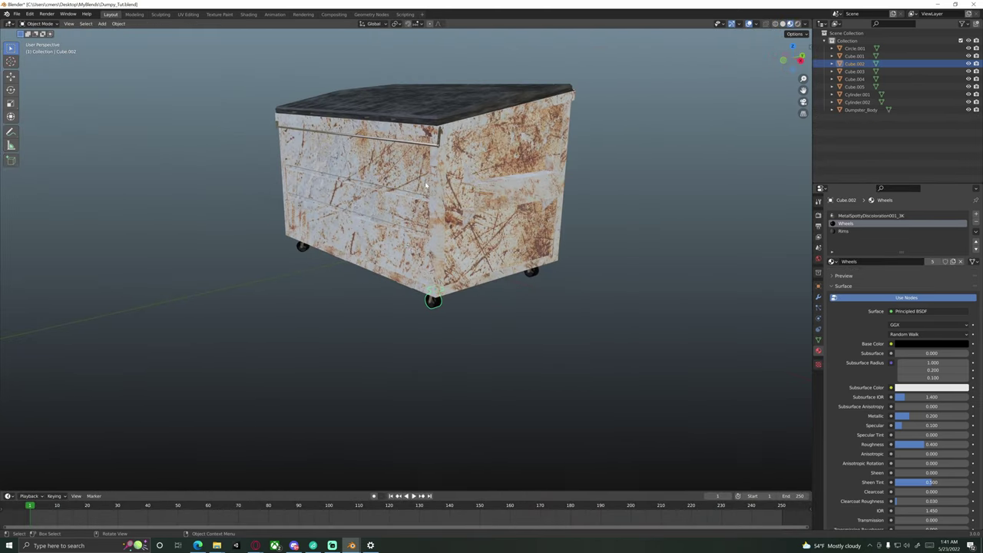
middle_click_drag(426, 185, 361, 254)
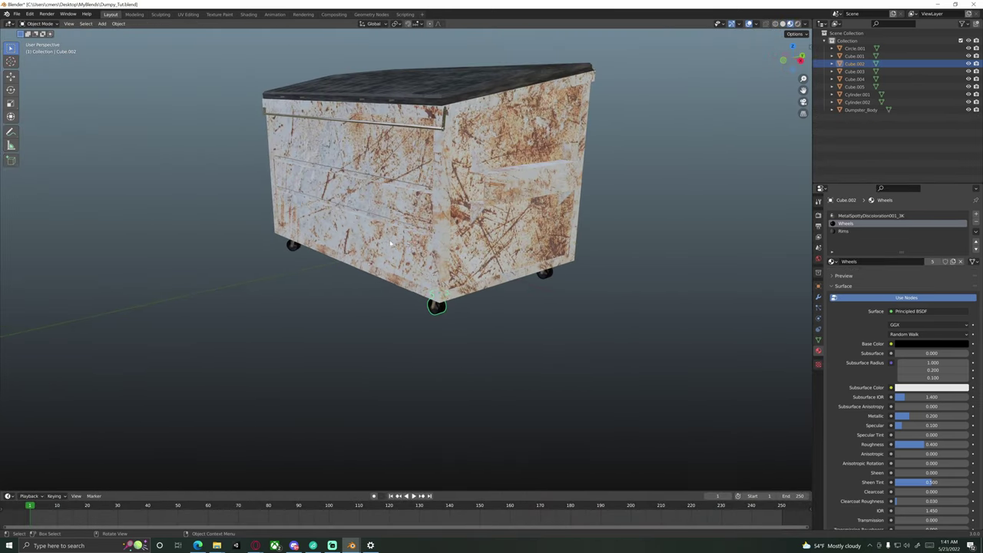
left_click(344, 292)
middle_click_drag(343, 288, 399, 233)
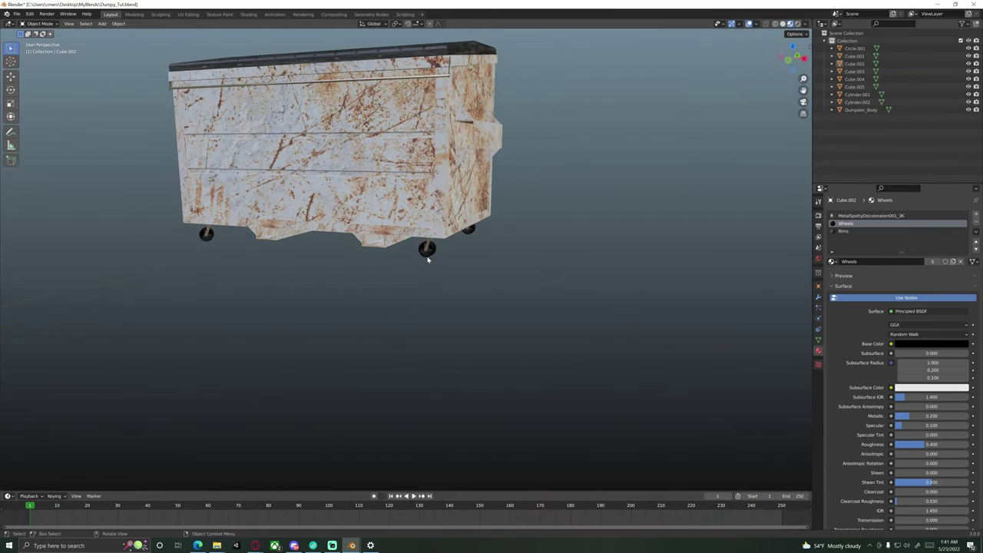
left_click(428, 259)
middle_click_drag(430, 265, 433, 246)
left_click(462, 261, "shift")
middle_click_drag(387, 281, 433, 279)
left_click(362, 267, "shift")
left_click(313, 253, "shift")
middle_click_drag(350, 280, 388, 299)
left_click(382, 244, "shift")
middle_click_drag(382, 244, 545, 267)
key("ctrl+j")
Step: Deselect everything, view the dumpster from its side and select the joined Dumpster_Body
left_click(634, 233)
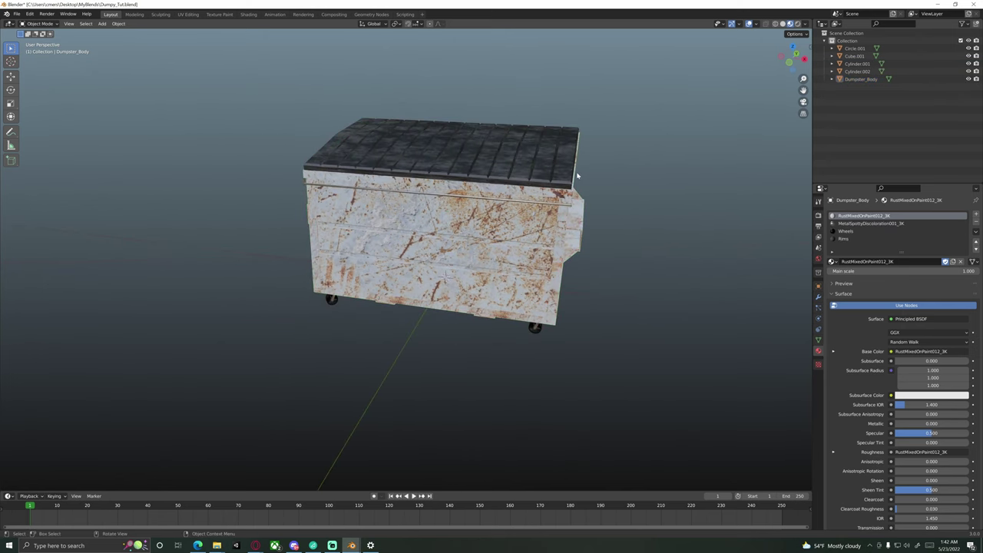
middle_click_drag(634, 233, 487, 235)
scroll(487, 235, "up", 1)
left_click(527, 217)
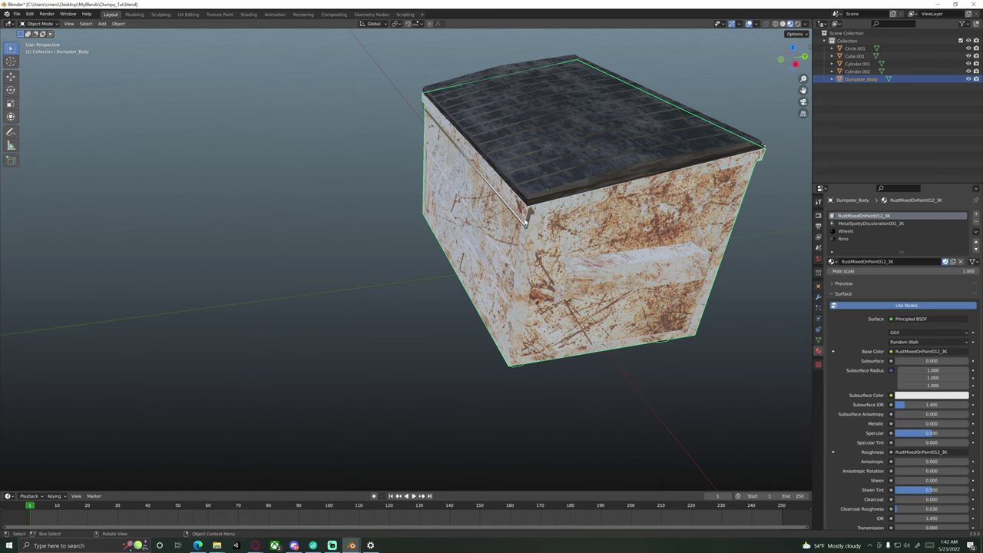
Step: Select the brackets and the long rod on the dumpster's front below the lid, and join them into one object
left_click(527, 218)
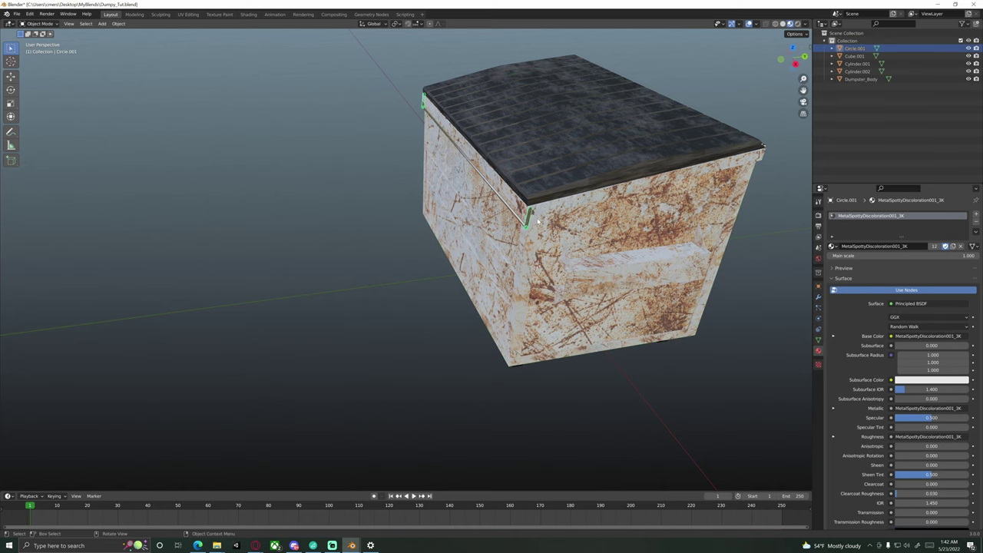
left_click(522, 222, "shift")
key("ctrl+j")
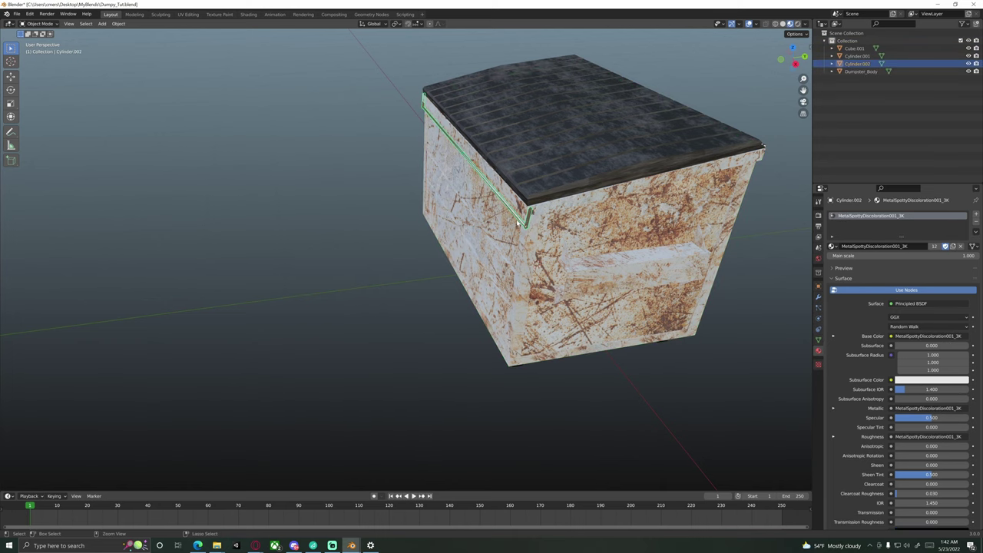
Step: Select the hinge rod at the lid's rear edge, the joined front rod and the lid, and join them with the lid active
middle_click_drag(586, 204, 465, 244)
left_click(443, 234)
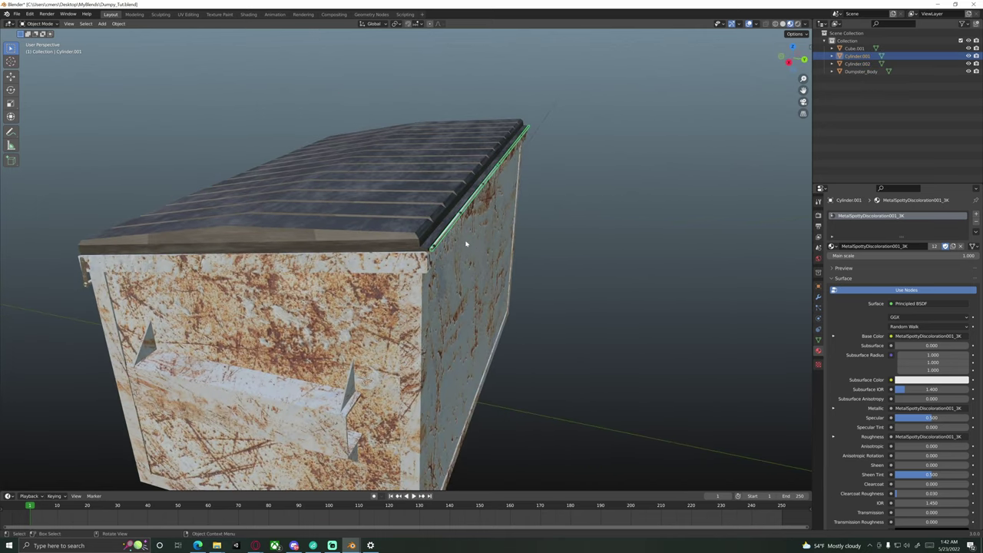
left_click(381, 221)
middle_click_drag(381, 221, 415, 266)
left_click(715, 247)
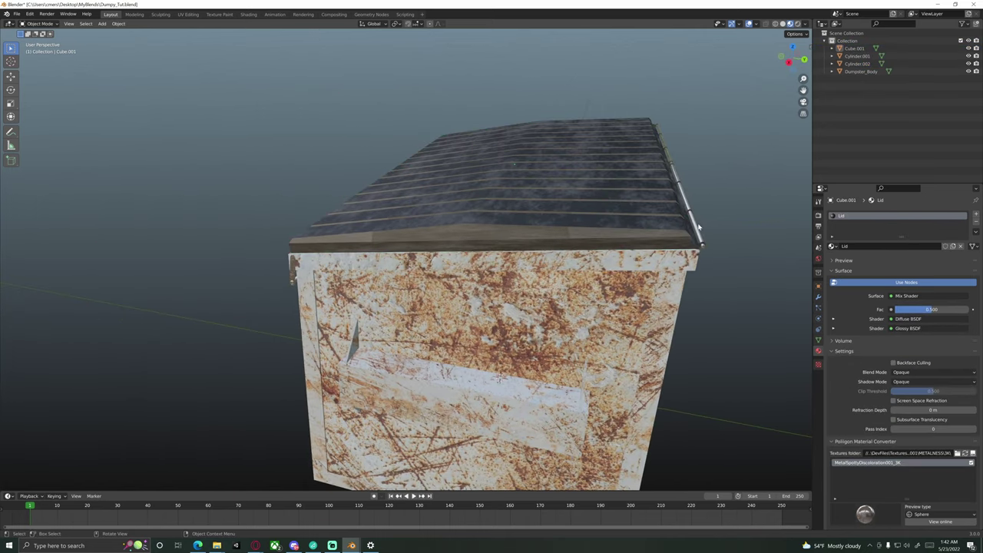
middle_click_drag(716, 247, 396, 269)
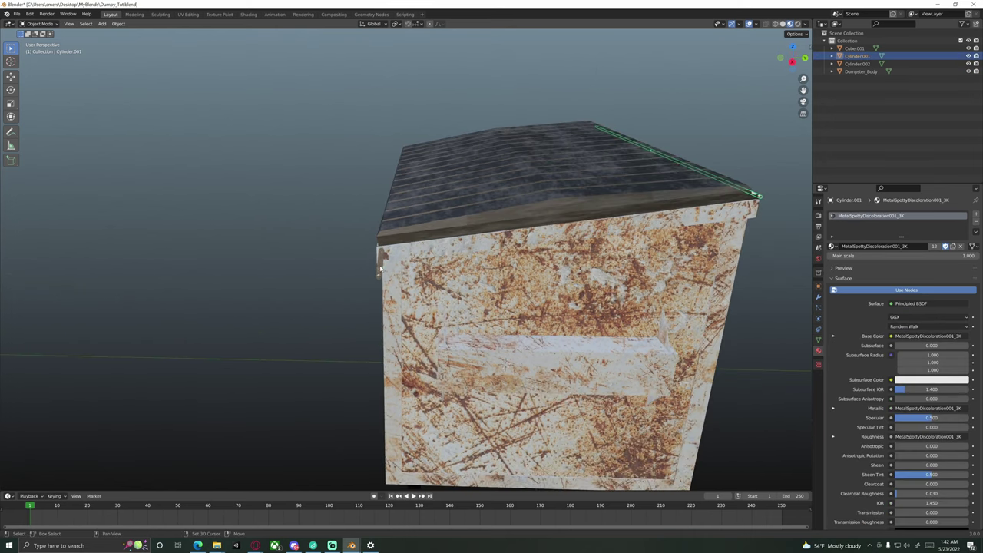
left_click(379, 266)
left_click(477, 201)
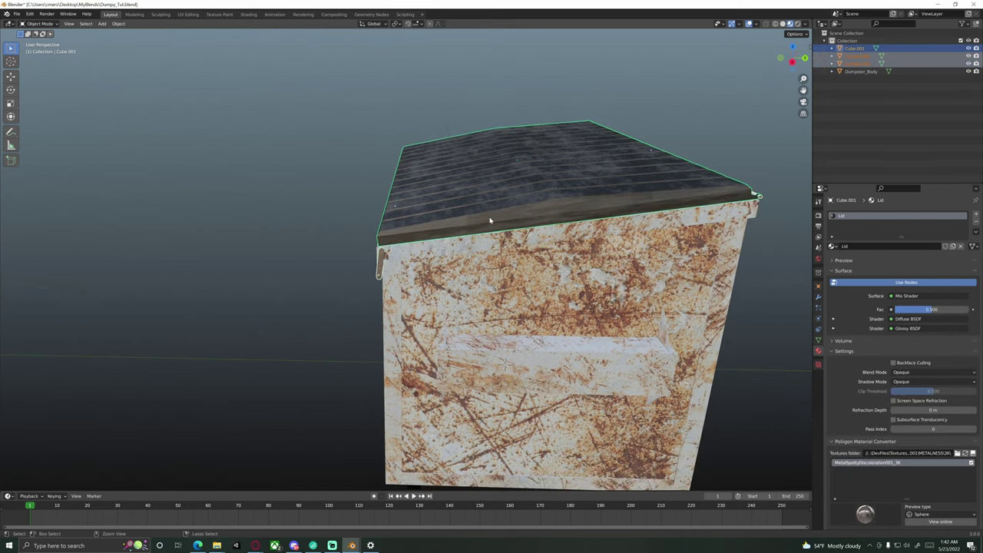
key("ctrl+j")
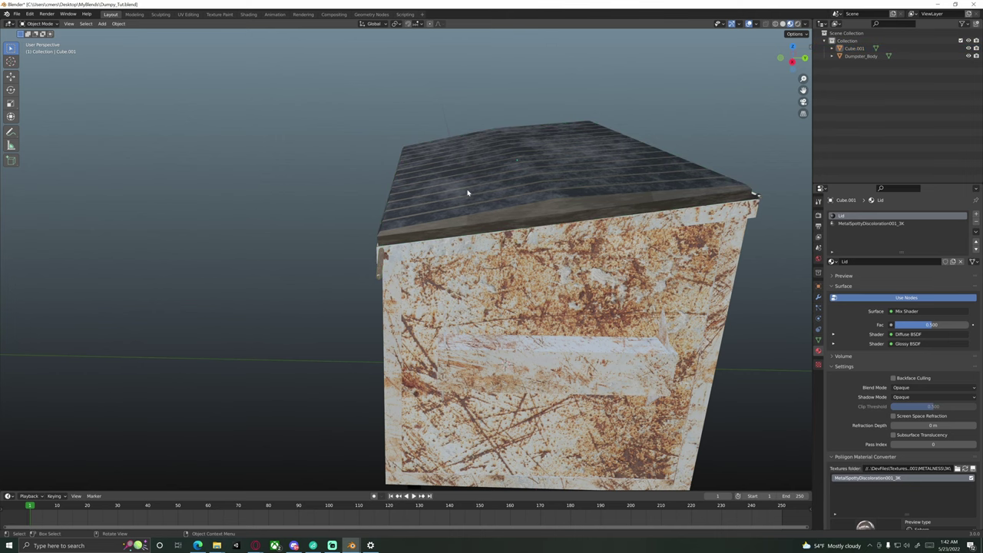
Step: Add Dumpster_Body to the selection as the active object and join the lid assembly into it
middle_click_drag(396, 221, 470, 252)
left_click(440, 306, "shift")
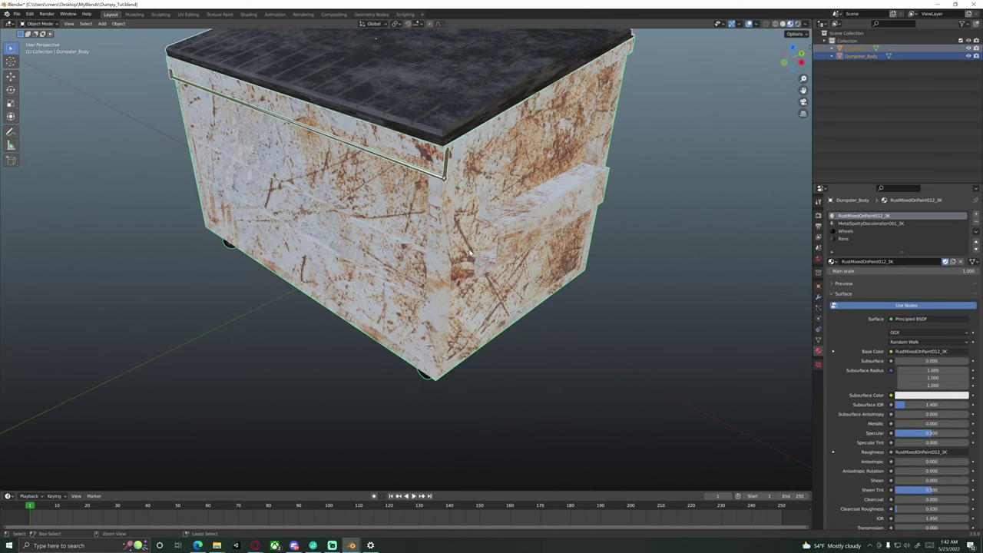
scroll(470, 252, "down", 5)
key("ctrl+j")
middle_click_drag(527, 309, 351, 174)
Step: Select the fully joined dumpster and look through the material slots it now carries
scroll(442, 239, "up", 3)
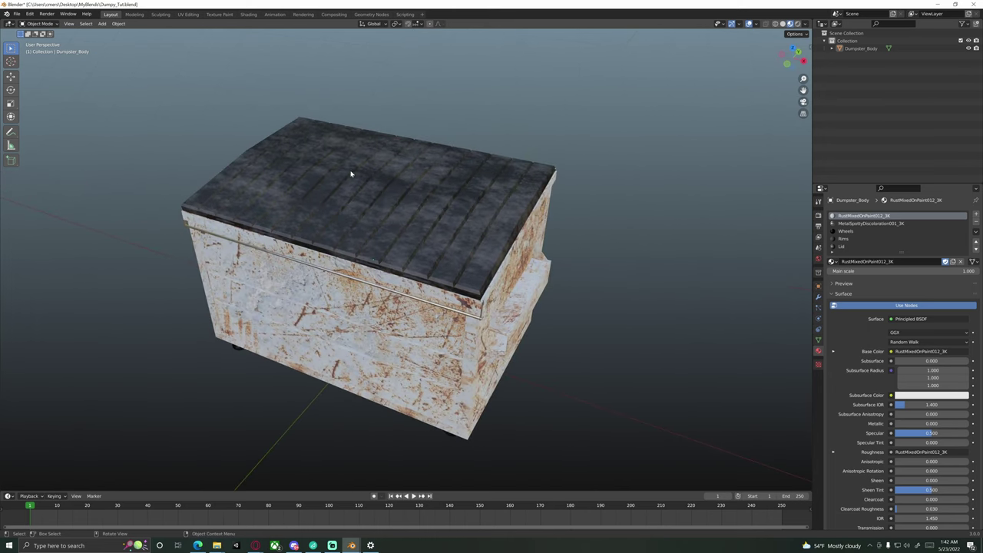
mouse_move(402, 235)
middle_mouse_down()
mouse_move(410, 219)
mouse_move(388, 236)
middle_mouse_up()
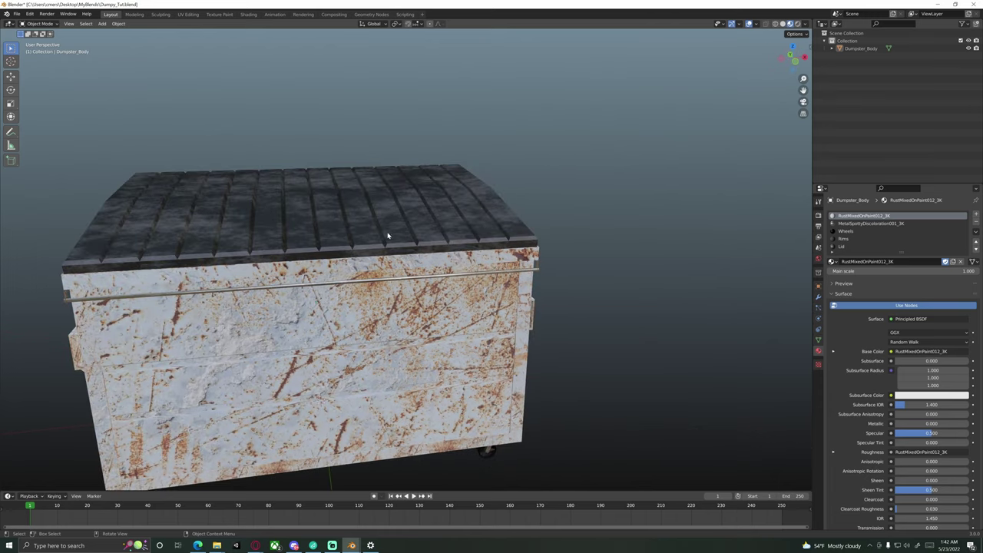
left_click(338, 227)
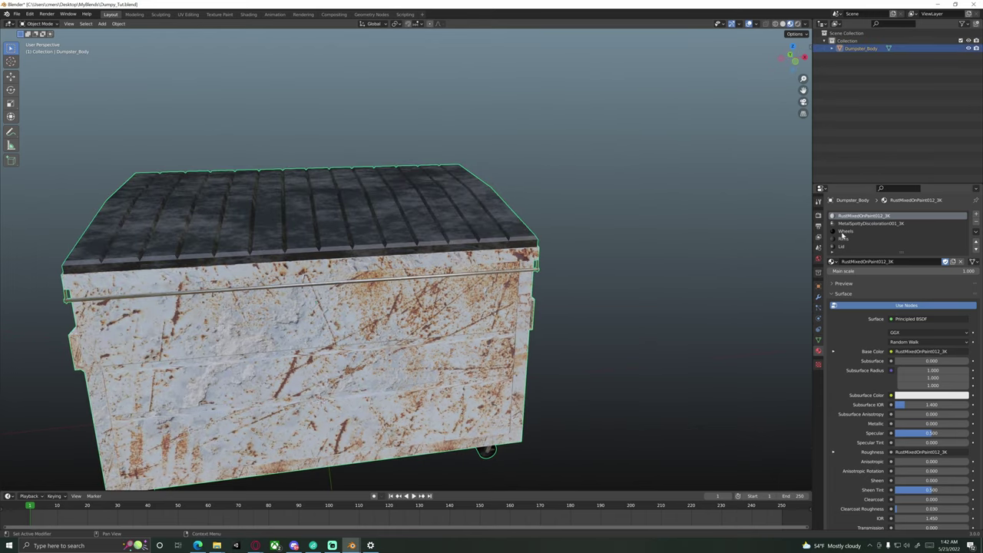
scroll(853, 241, "down", 1)
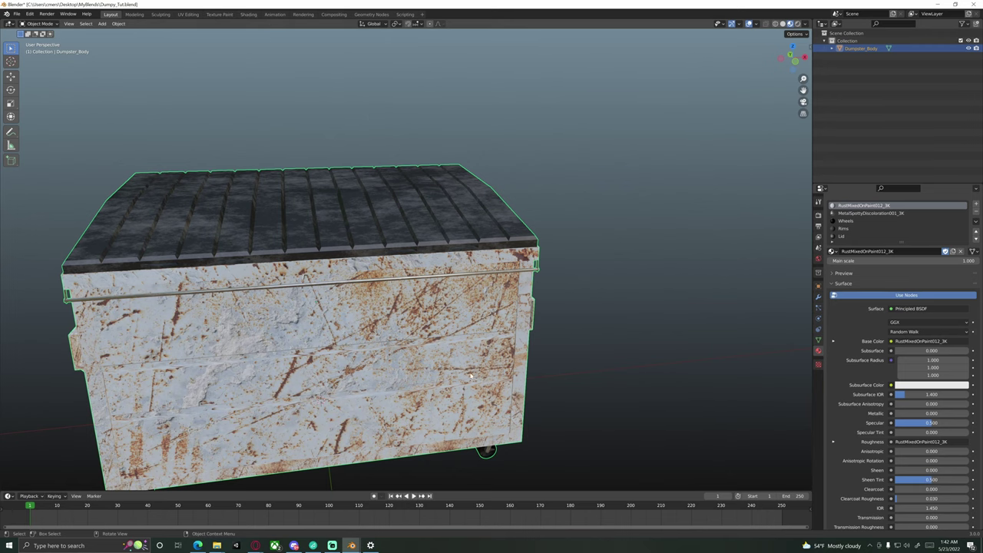
Step: Examine the joined dumpster's lid, sides and wheels from several angles, keeping it selected
middle_click_drag(492, 228, 430, 239)
middle_click_drag(426, 202, 373, 224, "shift")
scroll(419, 227, "down", 4)
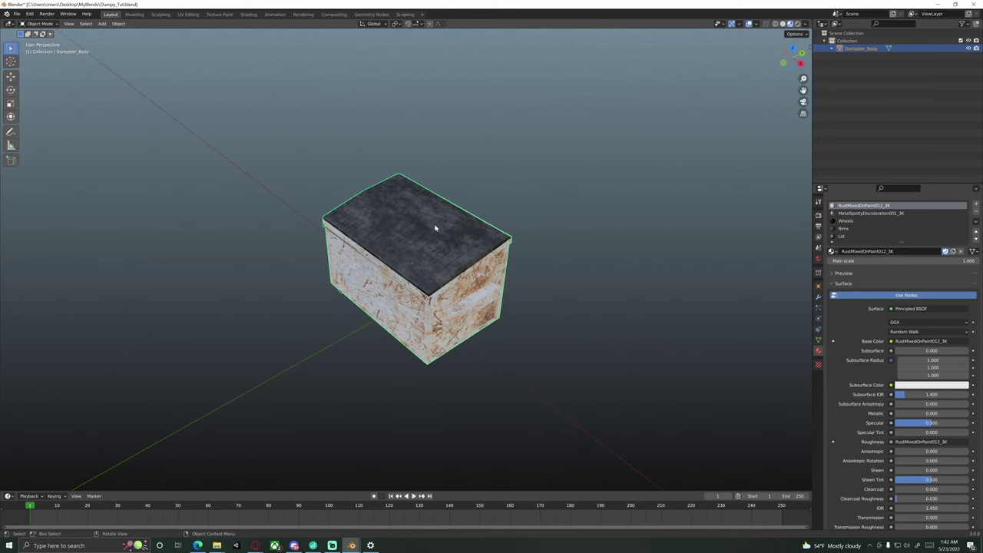
middle_click_drag(435, 227, 434, 256)
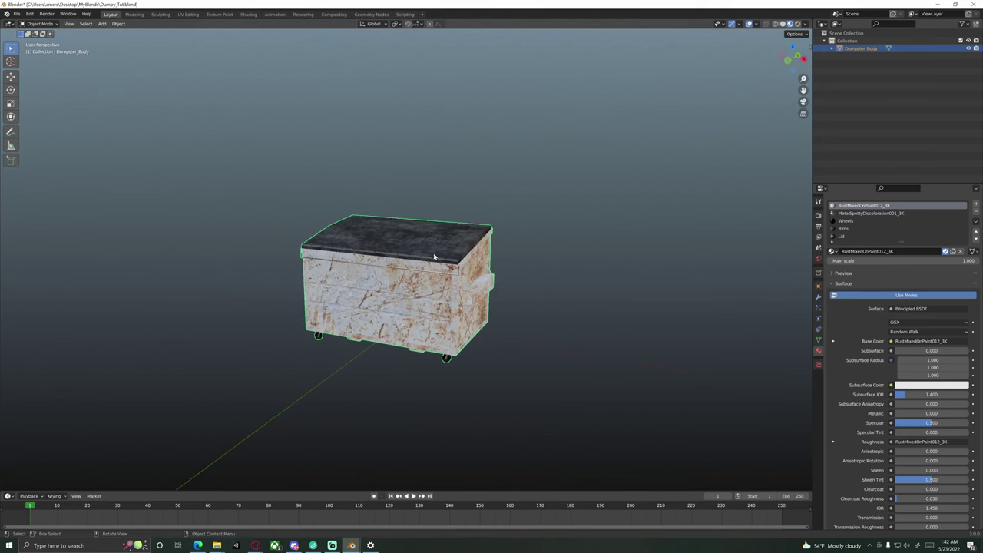
scroll(435, 258, "up", 3)
left_click(613, 279)
middle_click_drag(613, 280, 470, 244)
left_click(439, 202)
scroll(438, 198, "down", 8)
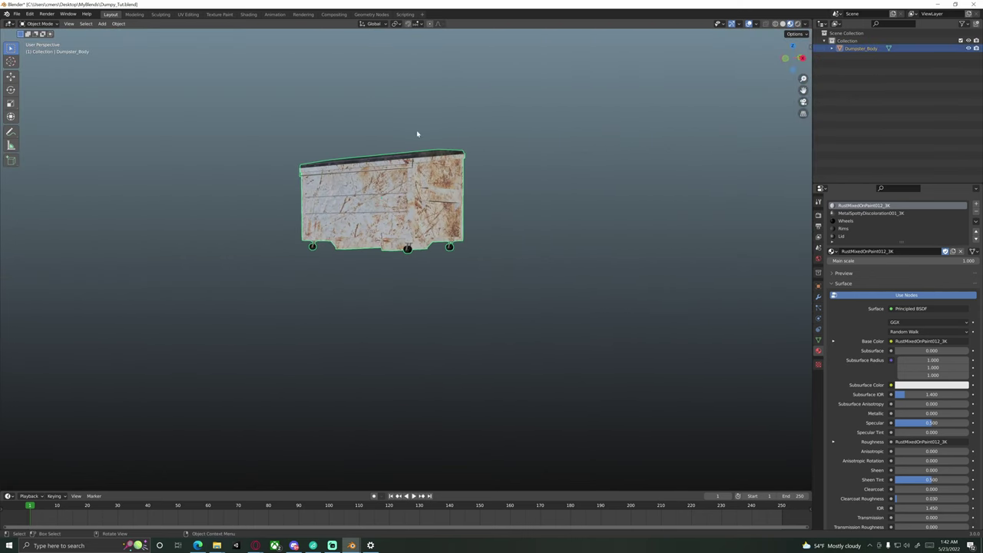
Step: In the Shading workspace, bring up the dumpster's Wheels material and reposition its Principled BSDF node slightly
left_click(248, 14)
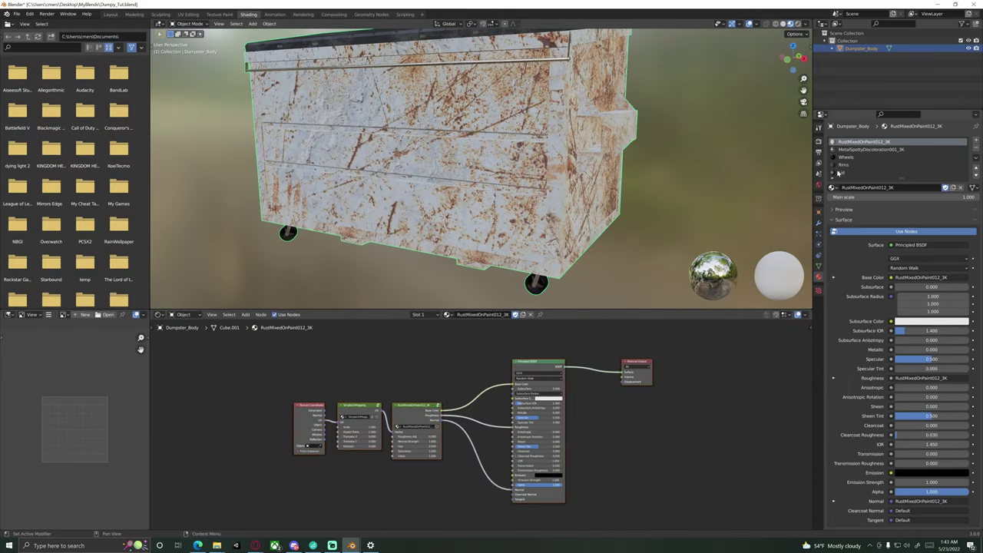
left_click(845, 157)
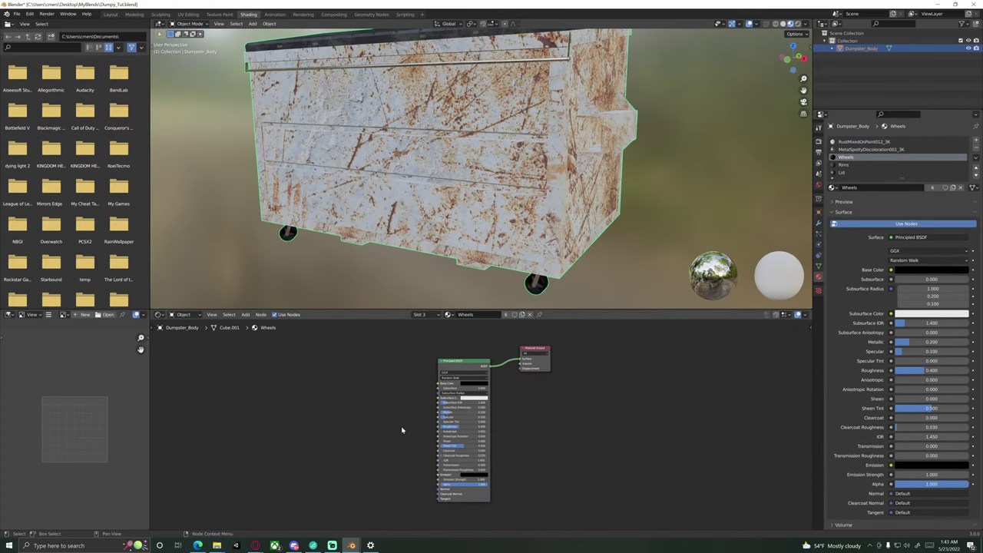
middle_click_drag(361, 351, 428, 369)
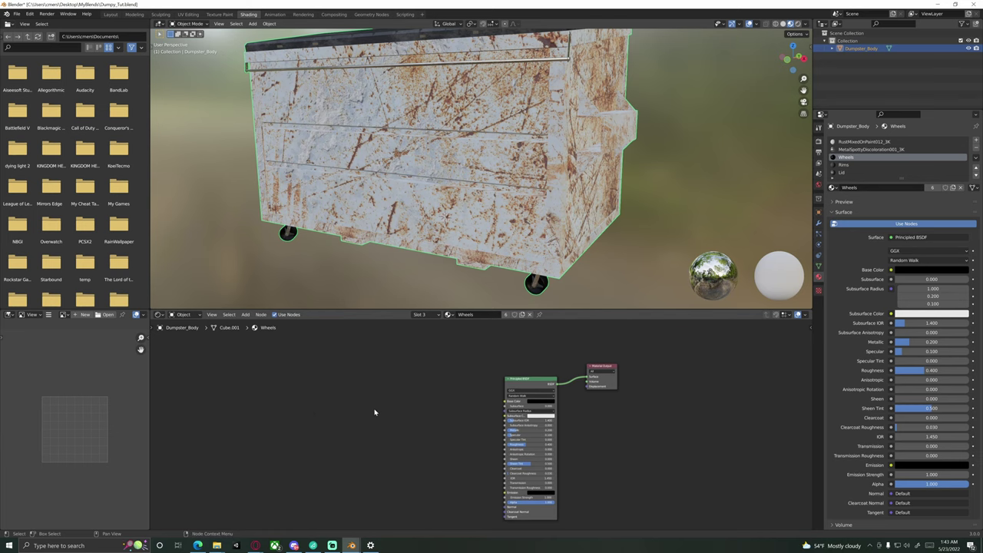
middle_click_drag(375, 412, 373, 385)
middle_click_drag(525, 364, 461, 368)
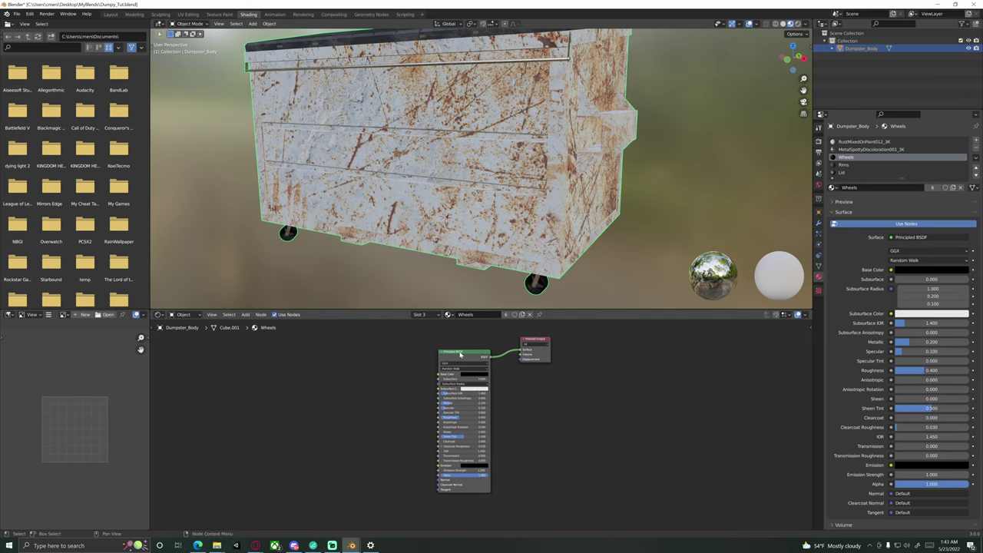
left_click_drag(461, 355, 469, 362)
Step: Examine a corner wheel up close together with the Wheels material's Principled BSDF node
scroll(537, 251, "up", 10)
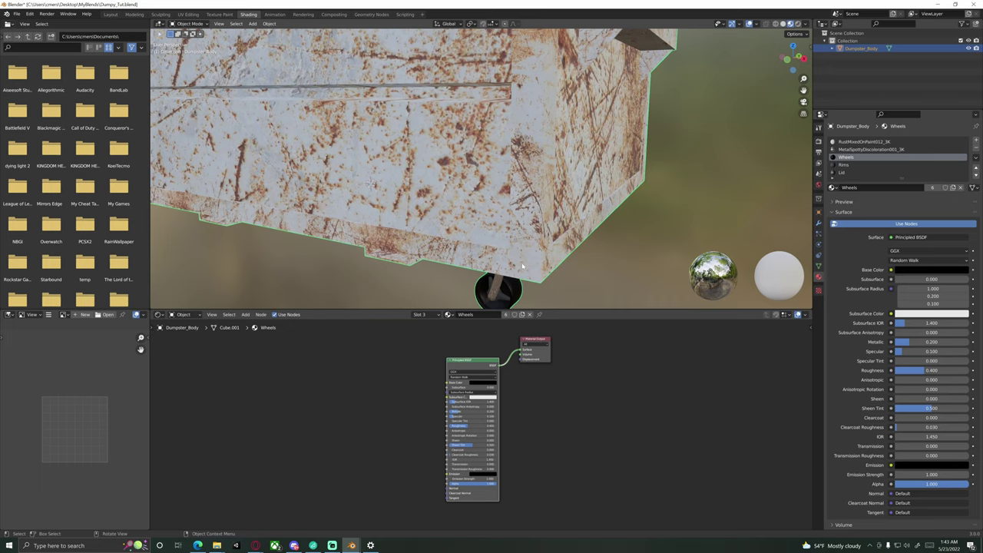
middle_click_drag(502, 213, 415, 381)
scroll(419, 380, "down", 3)
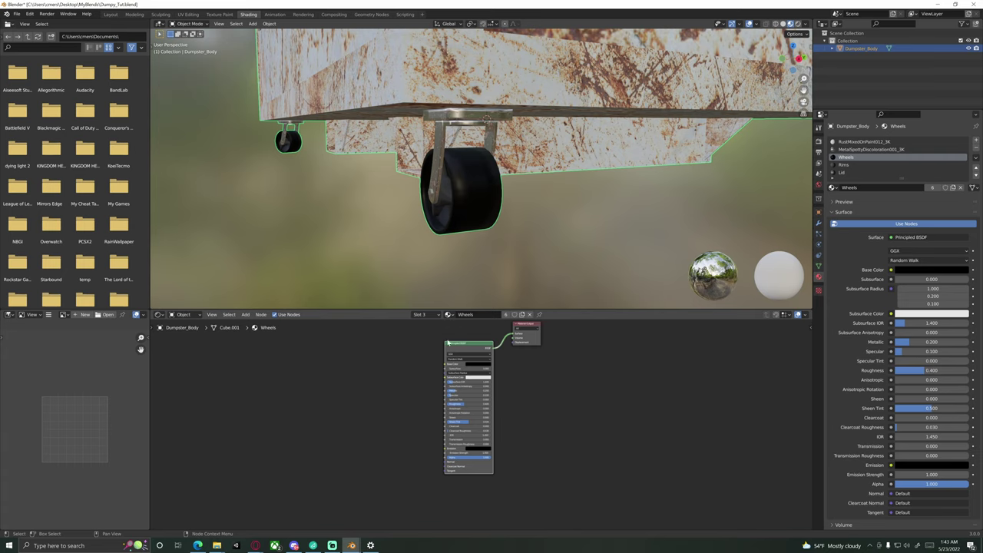
left_click(408, 377)
left_click(459, 345)
middle_click_drag(401, 355, 417, 373)
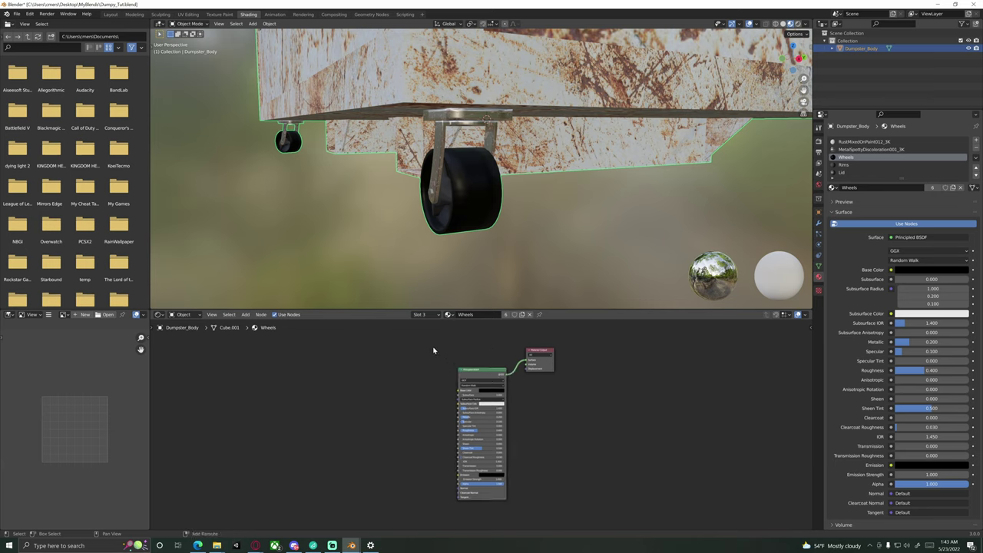
key("shift+a")
mouse_move(433, 351)
mouse_move(403, 340)
key("shift+a")
mouse_move(322, 396)
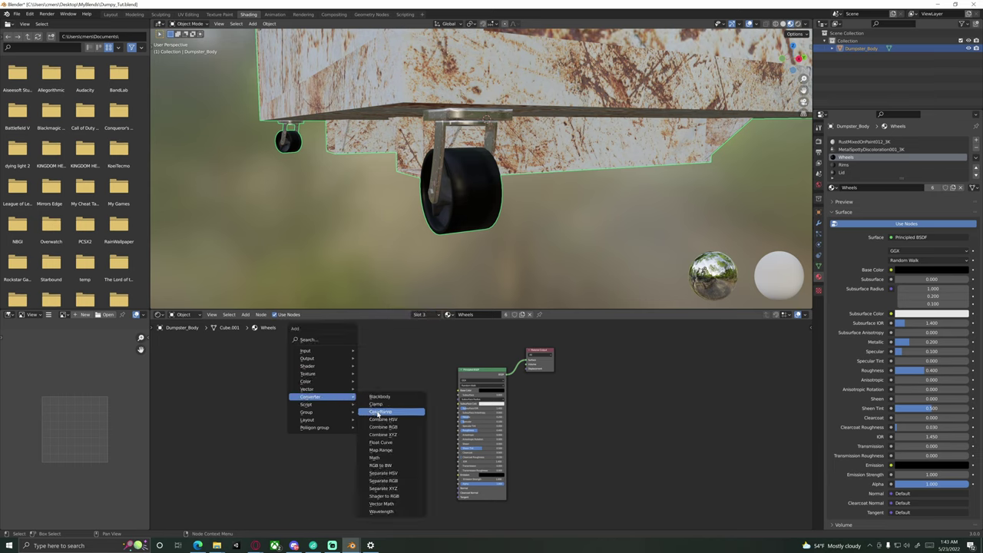
mouse_move(337, 376)
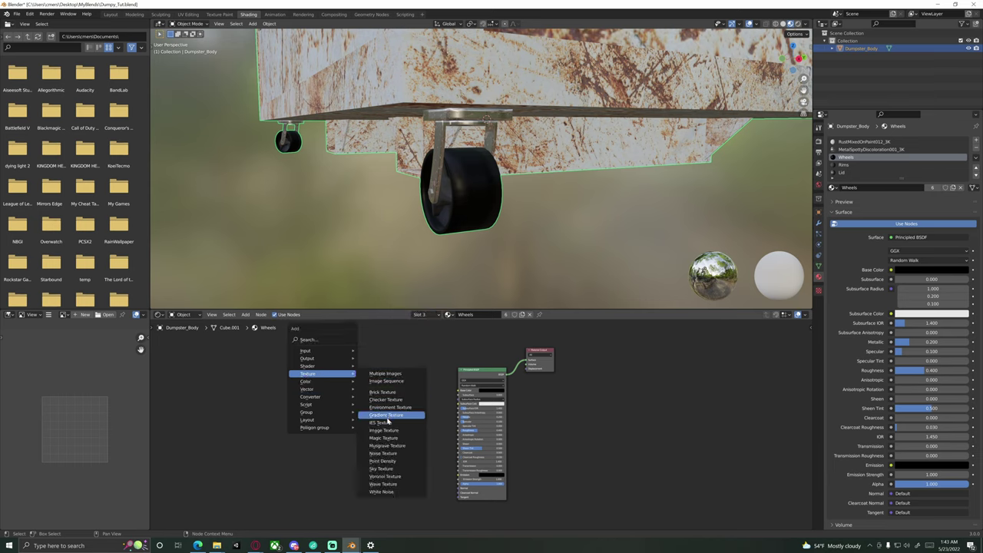
mouse_move(319, 427)
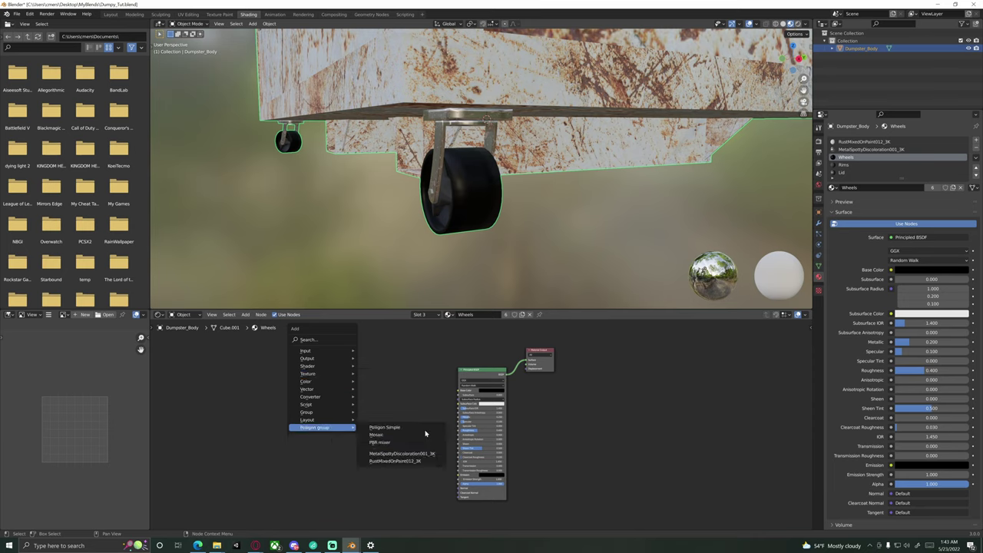
left_click(398, 371)
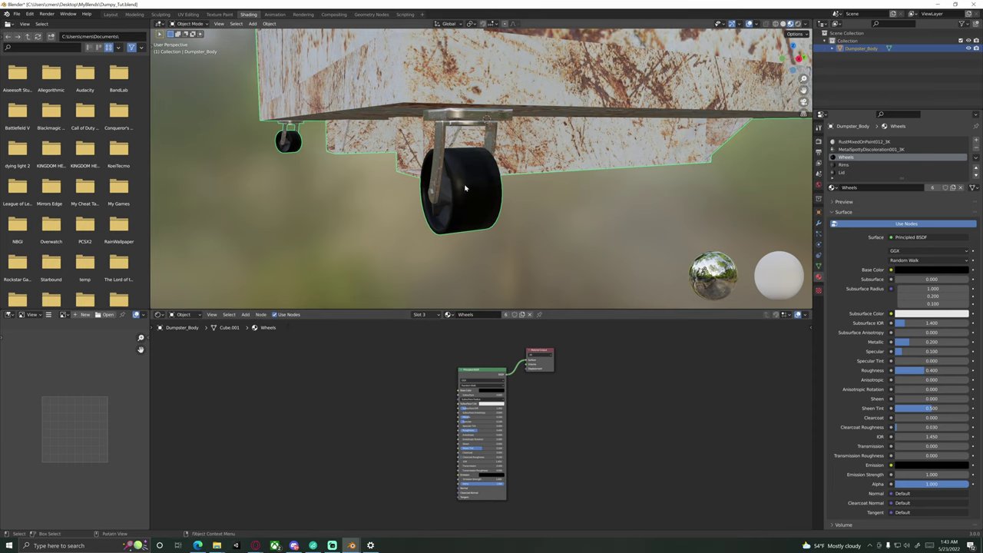
Step: Inspect the wheels from below, deselect the dumpster and view it as a whole in the Layout workspace
middle_click_drag(475, 202, 482, 193)
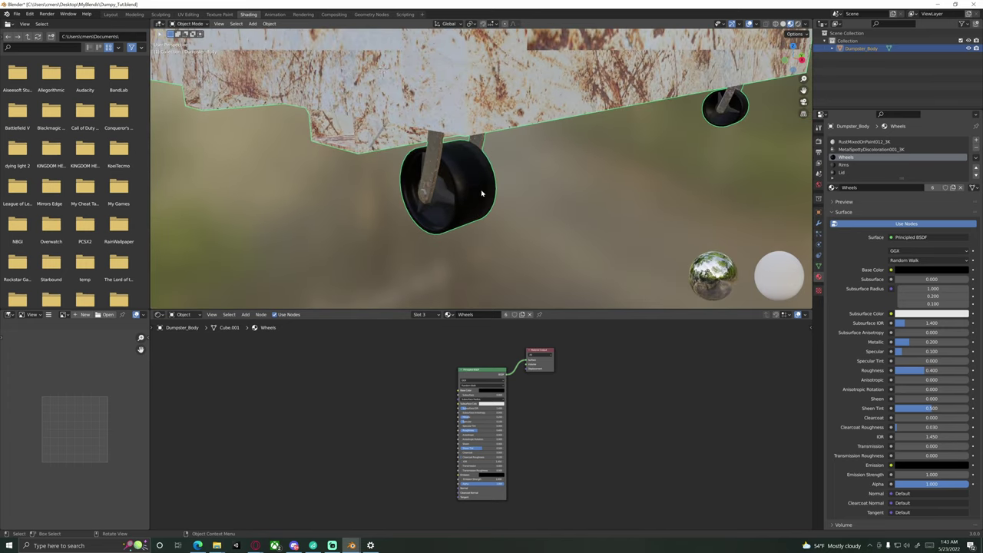
scroll(453, 192, "down", 6)
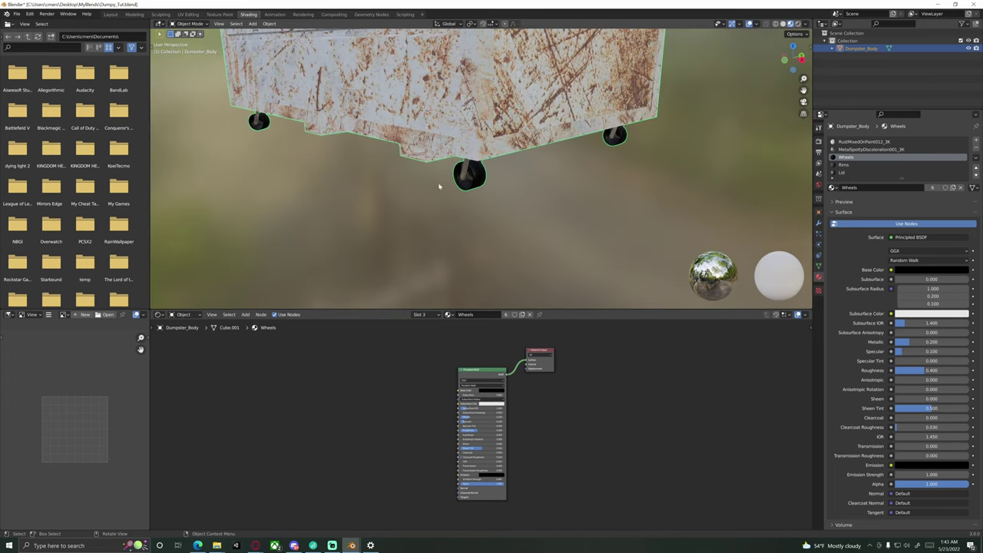
middle_click_drag(418, 187, 369, 213)
scroll(430, 200, "down", 3)
left_click(405, 218)
scroll(428, 206, "down", 2)
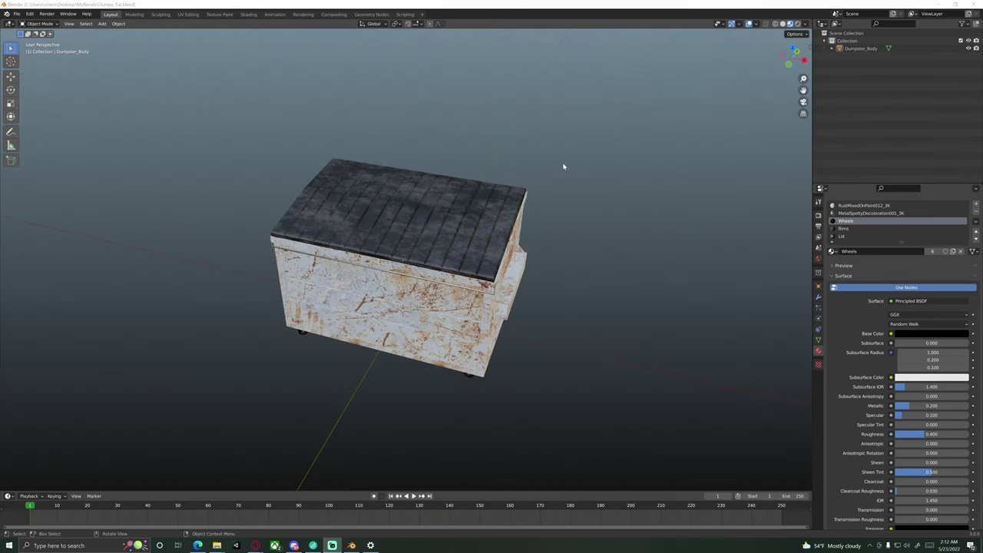